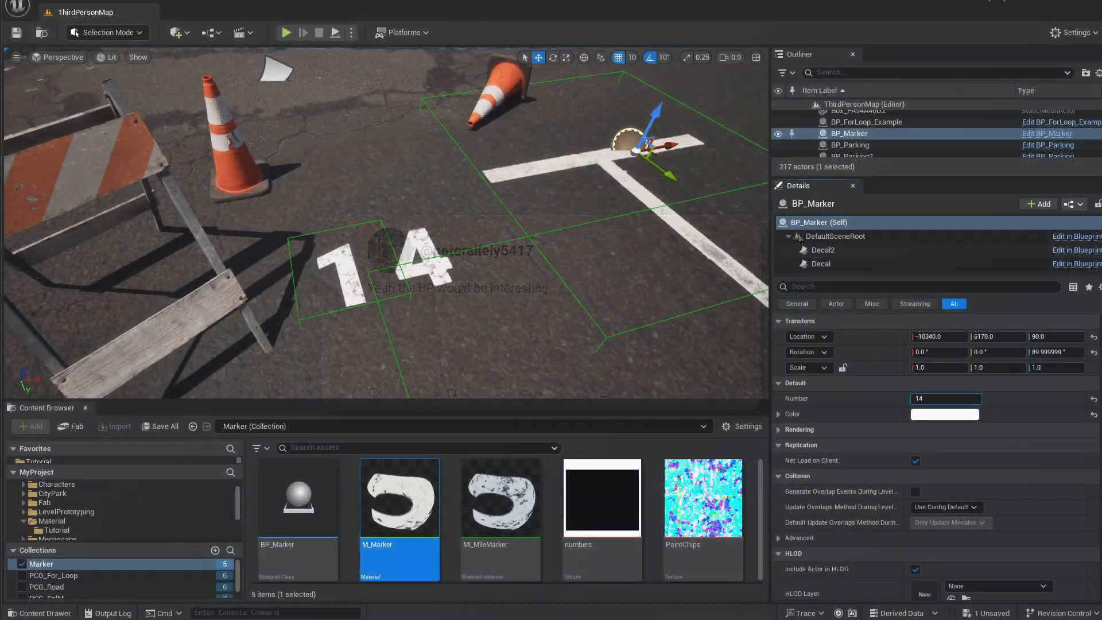
# Scrub the marker's Number value to 1023.
pyautogui.moveTo(941, 398)
pyautogui.mouseDown()
pyautogui.moveTo(1099, 400)
pyautogui.moveTo(939, 399)
pyautogui.mouseUp()
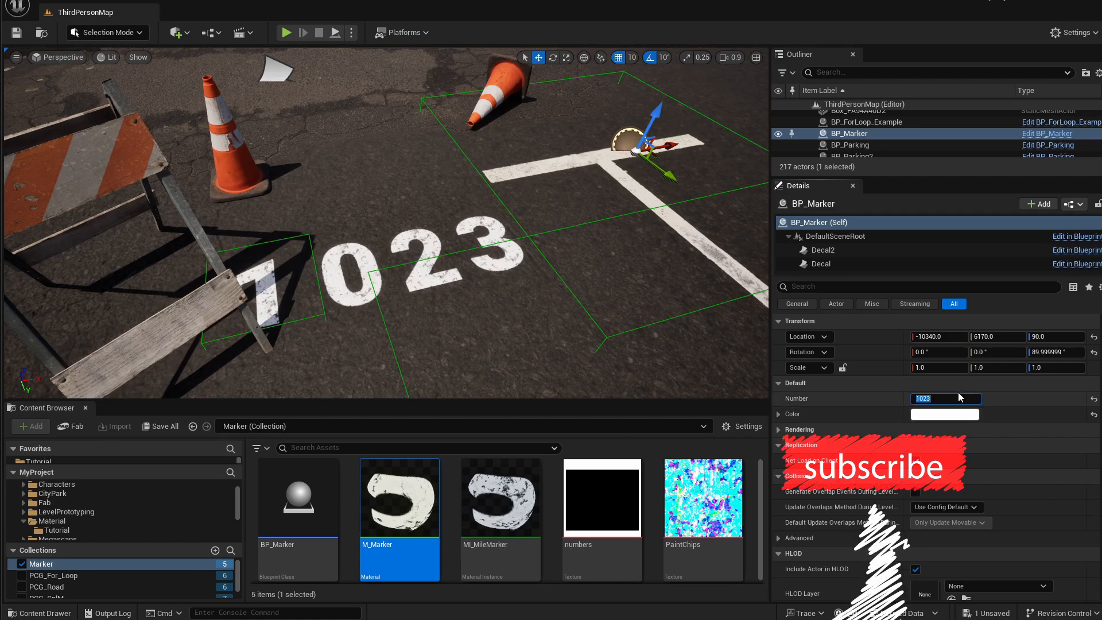
pyautogui.click(954, 398)
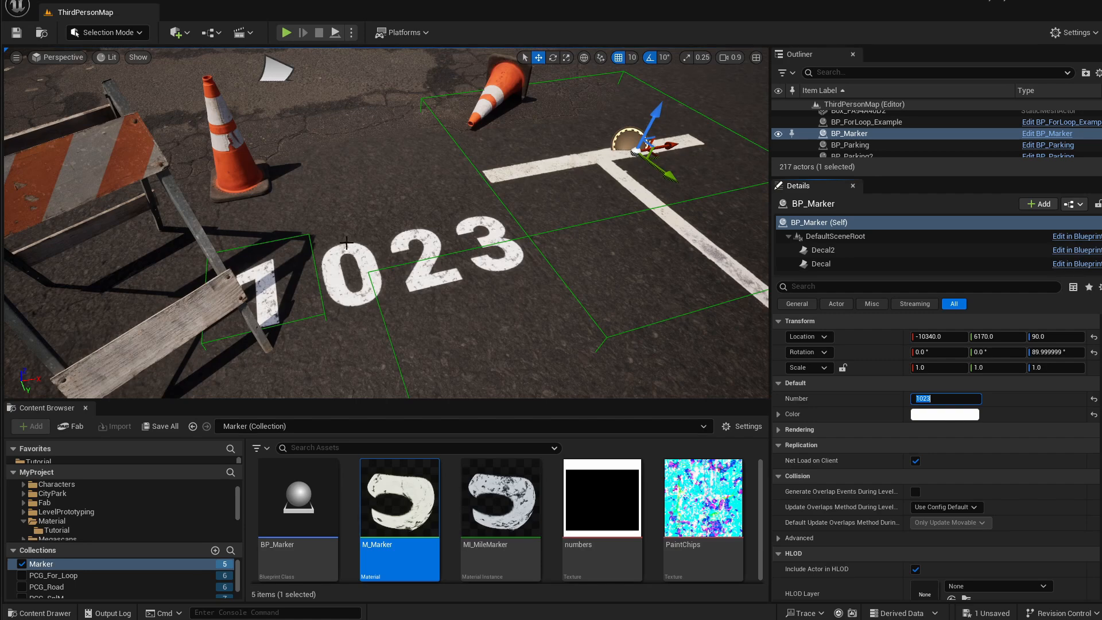
# Reselect the BP_Marker actor and move it slightly along the ground.
pyautogui.click(364, 261)
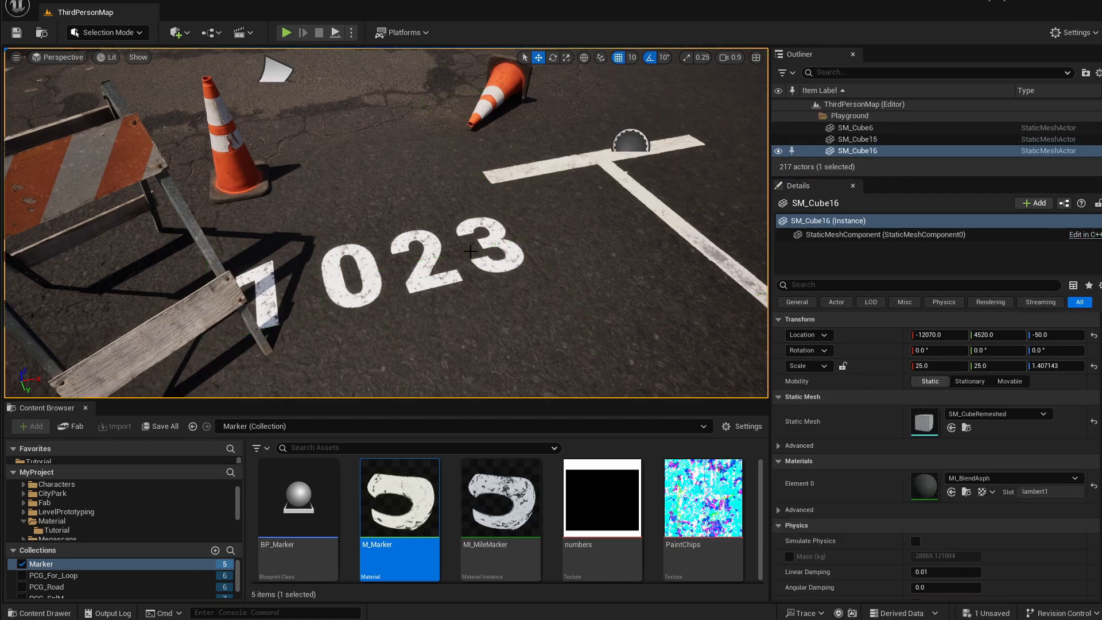
pyautogui.click(636, 194)
pyautogui.moveTo(677, 144); pyautogui.dragTo(697, 137)
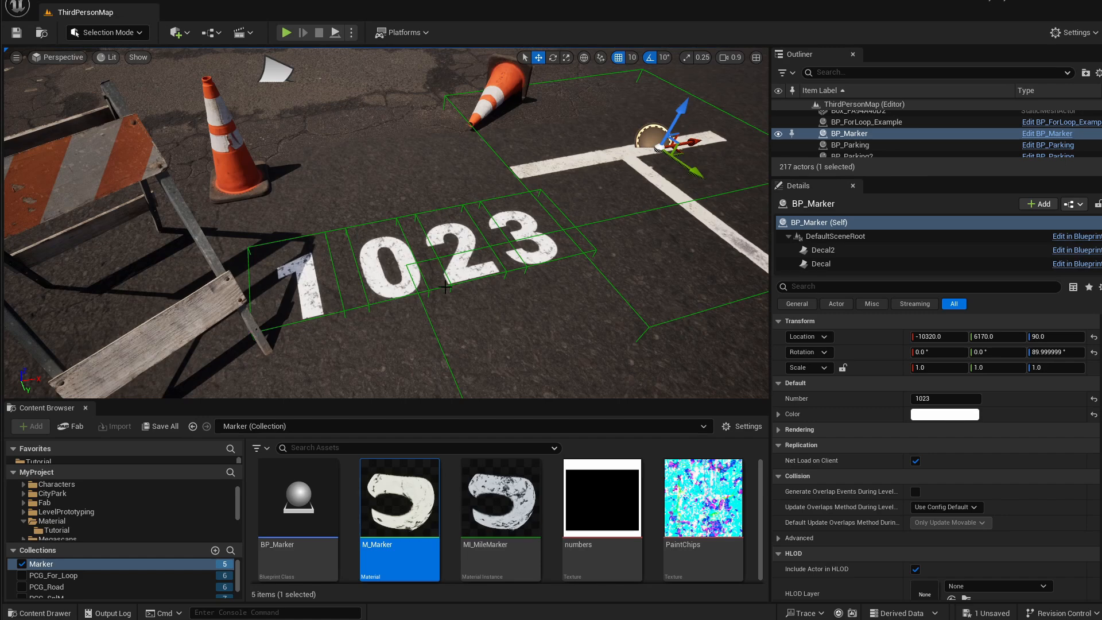
# Set the marker's Number to 50.
pyautogui.click(921, 398)
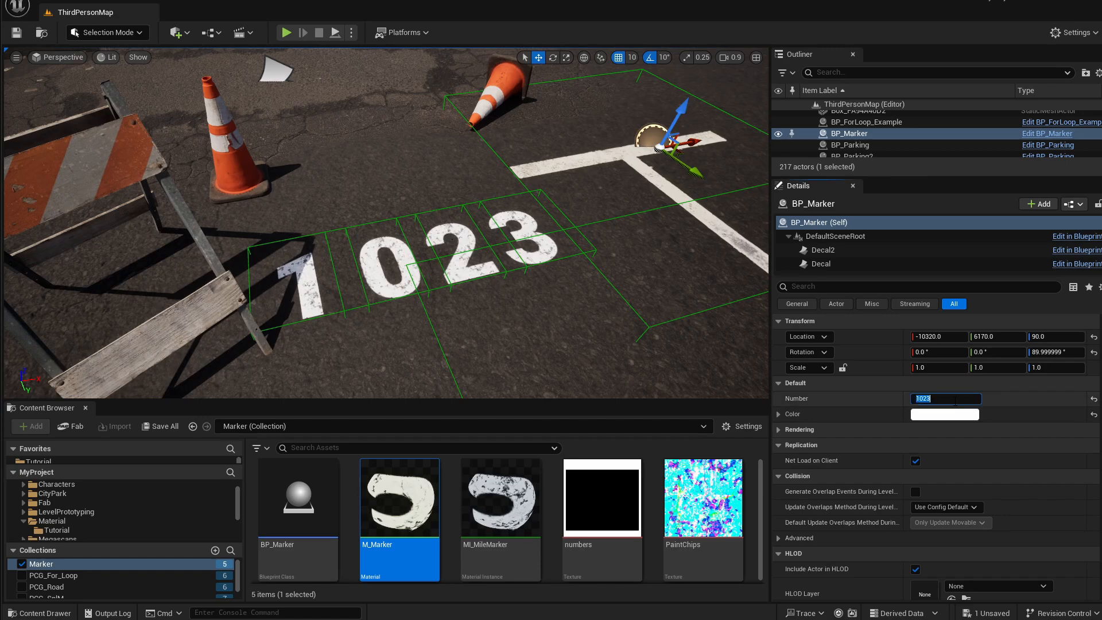
pyautogui.write('50')
pyautogui.press('Return')
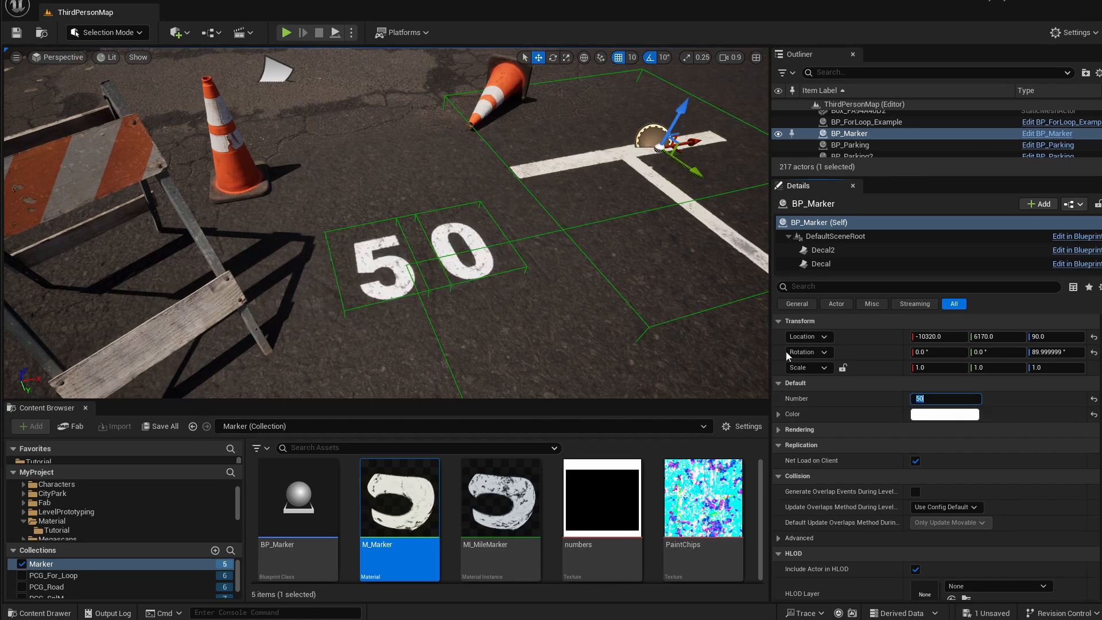
# Scrub the marker's Number value to 69.
pyautogui.moveTo(941, 399); pyautogui.dragTo(562, 190)
pyautogui.click(944, 414)
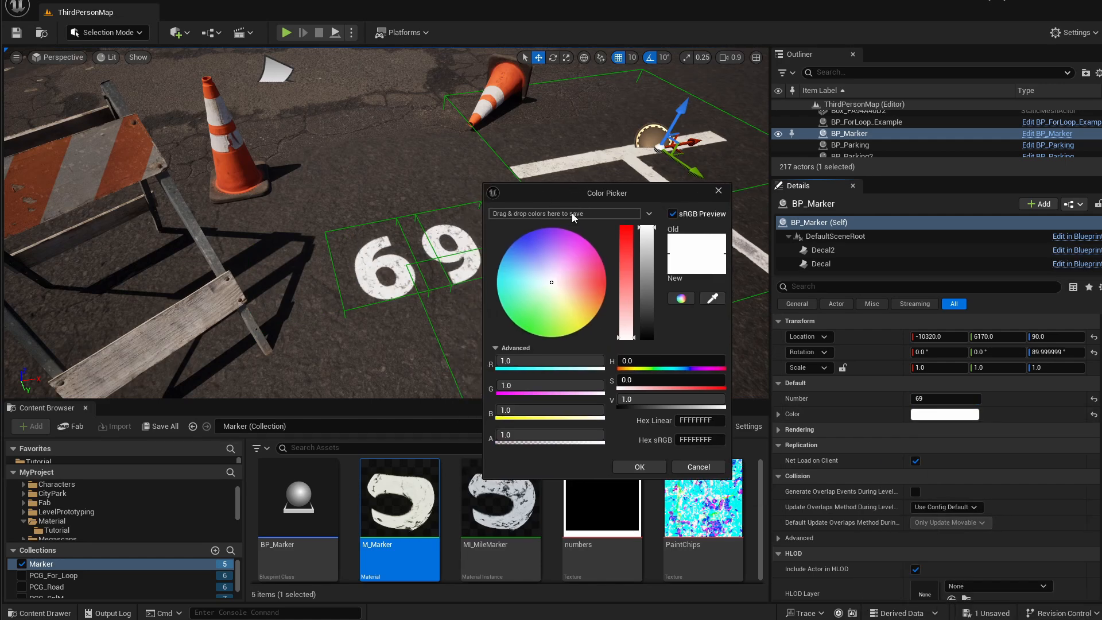
pyautogui.moveTo(553, 284); pyautogui.dragTo(516, 250)
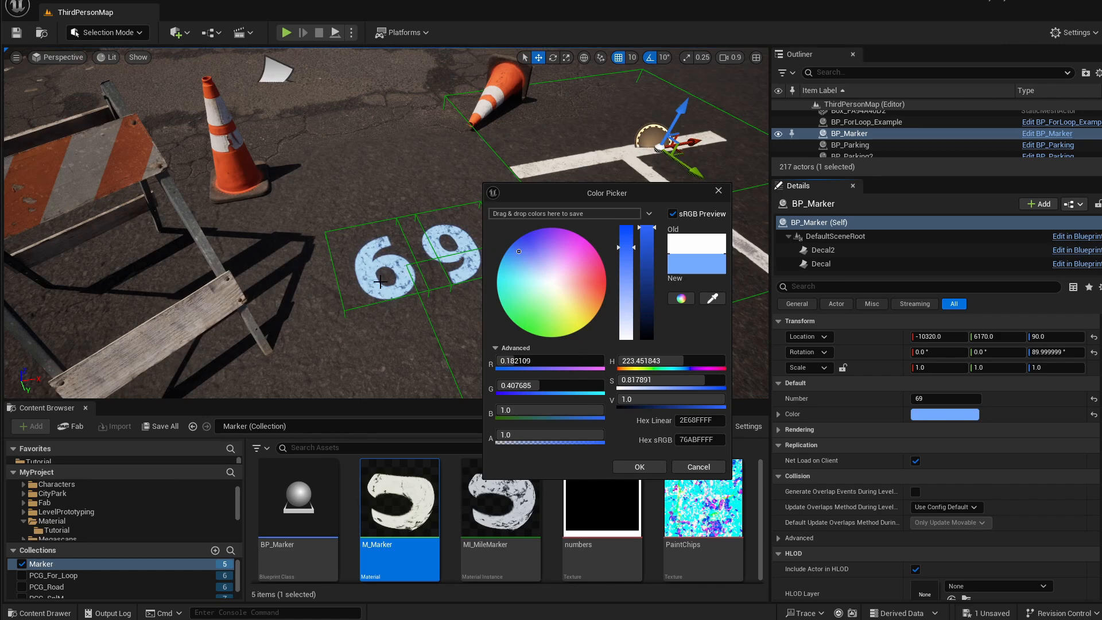
pyautogui.click(693, 468)
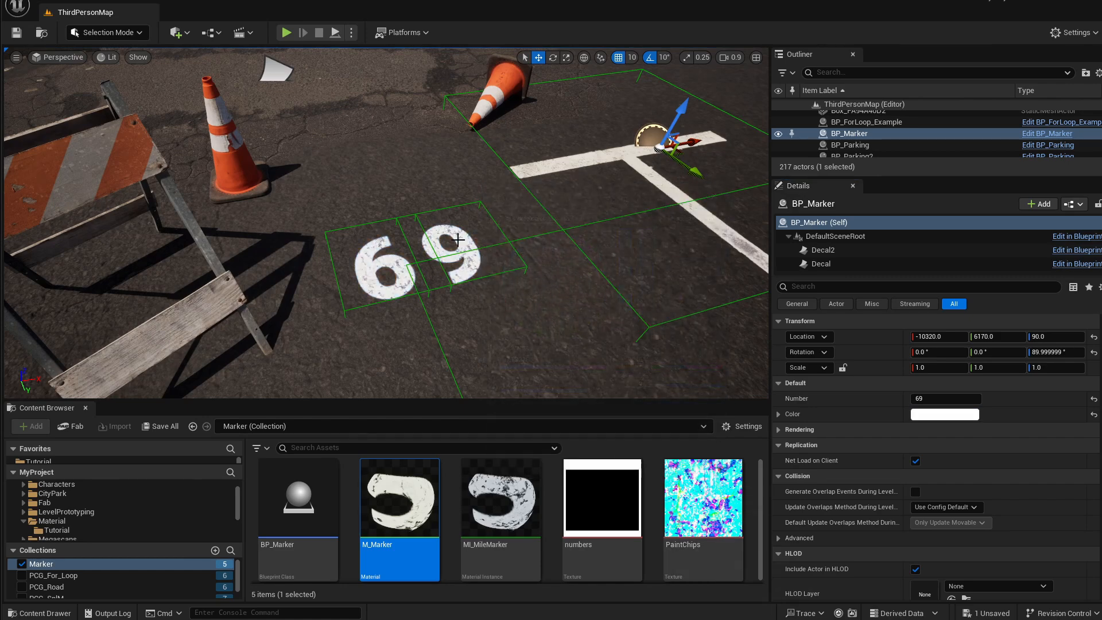
# Scrub the marker's Number value to 75.
pyautogui.moveTo(964, 399); pyautogui.dragTo(978, 399)
pyautogui.moveTo(416, 243); pyautogui.dragTo(417, 251, button='right')
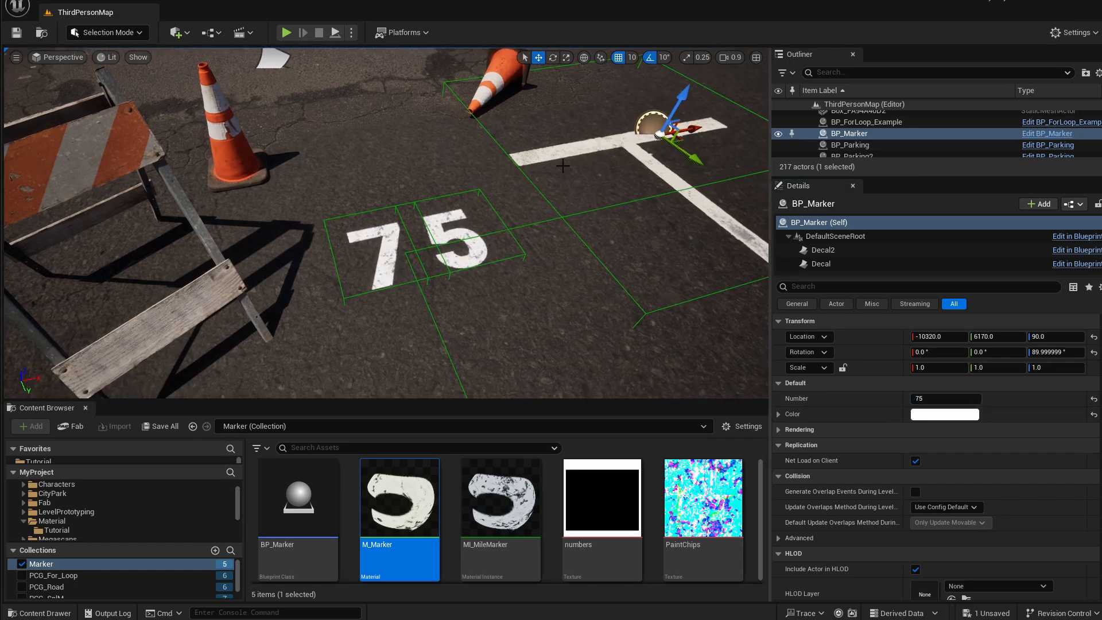
pyautogui.moveTo(443, 234); pyautogui.dragTo(450, 237, button='right')
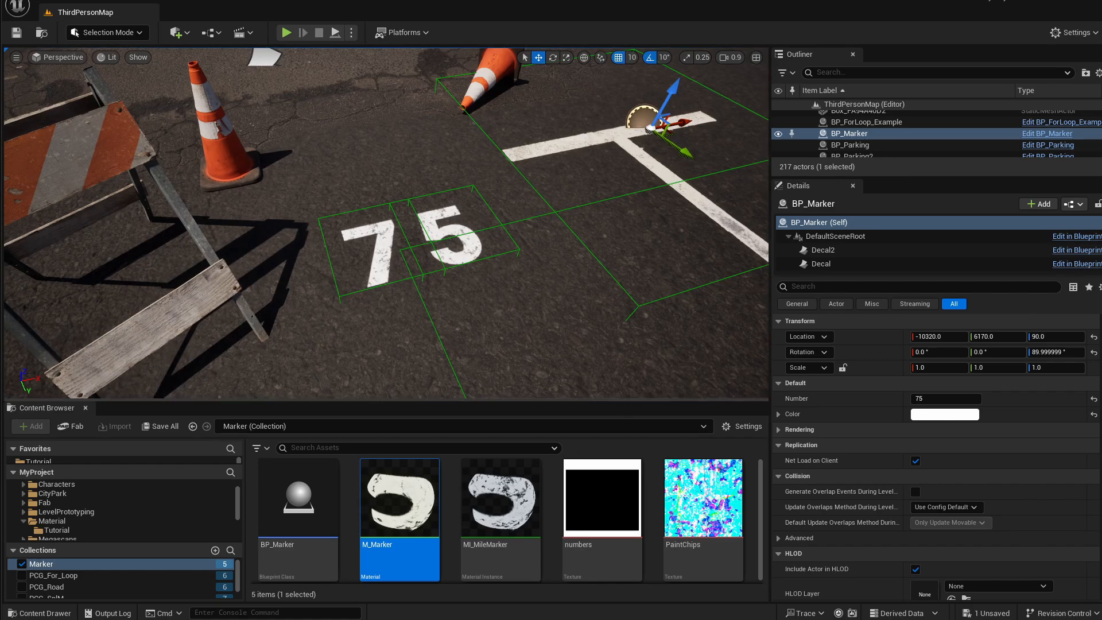
pyautogui.moveTo(522, 218); pyautogui.dragTo(526, 194, button='right')
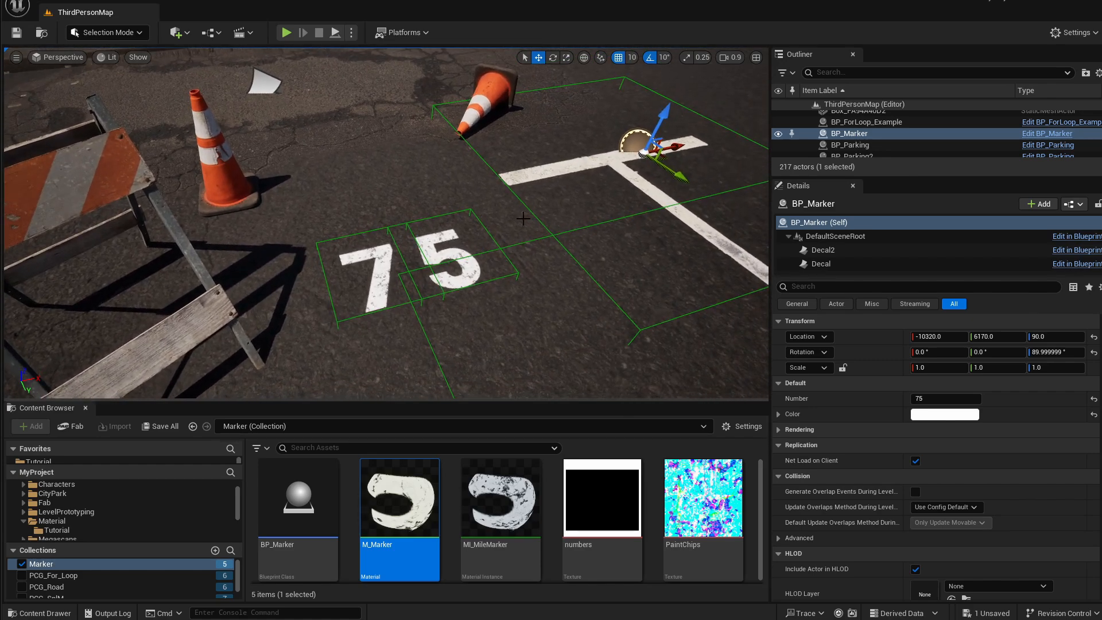
# Open the numbers texture in its texture editor.
pyautogui.click(607, 509)
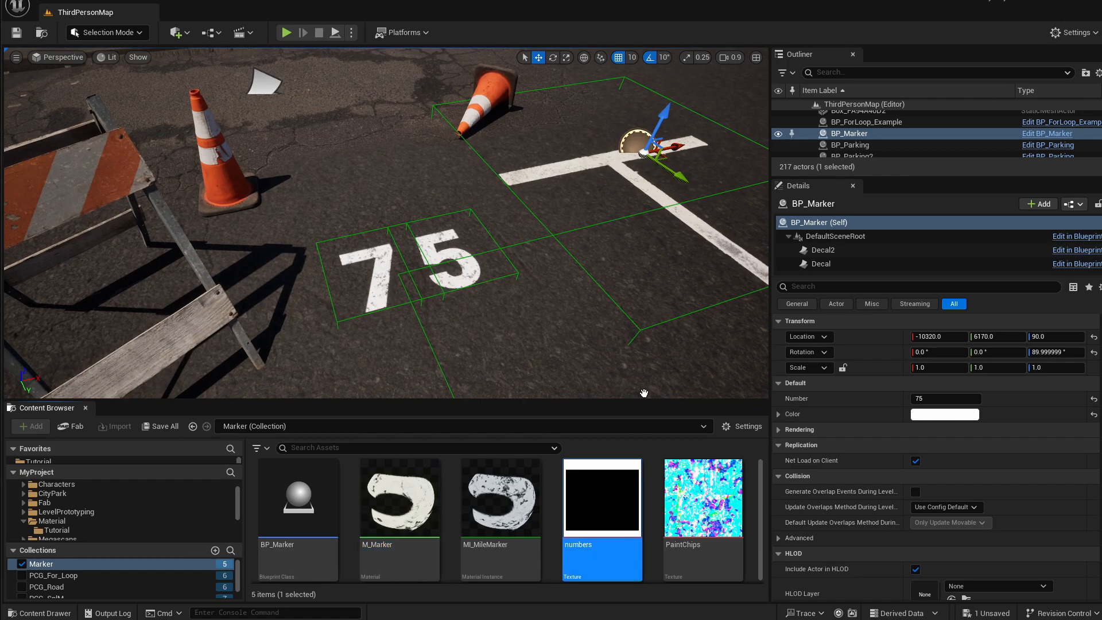
pyautogui.moveTo(508, 47); pyautogui.dragTo(492, 31)
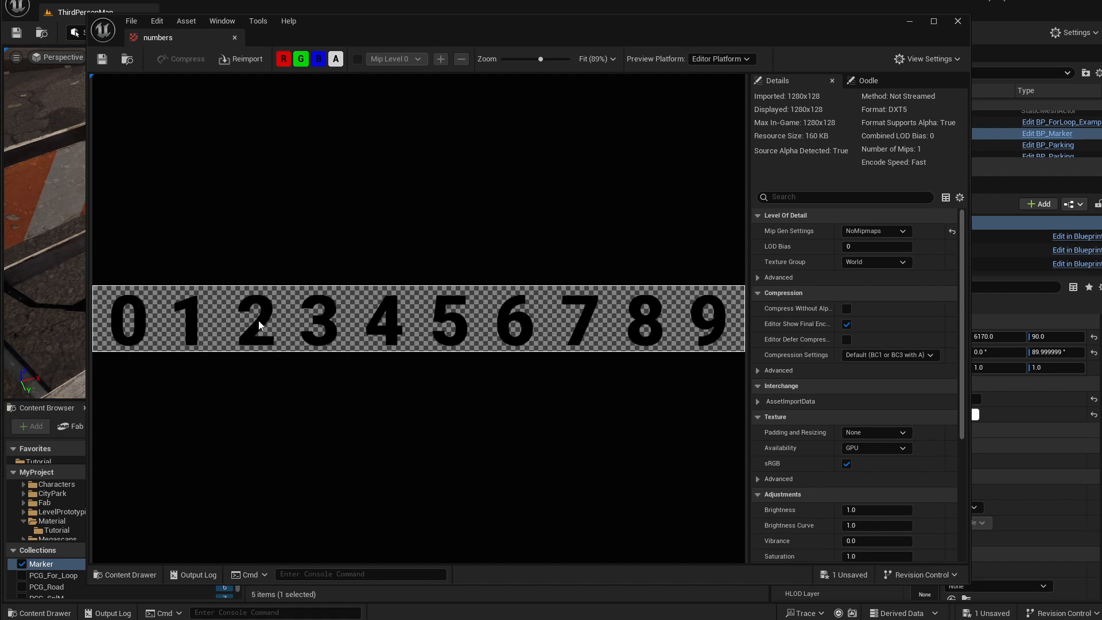
pyautogui.moveTo(339, 23); pyautogui.dragTo(357, 23)
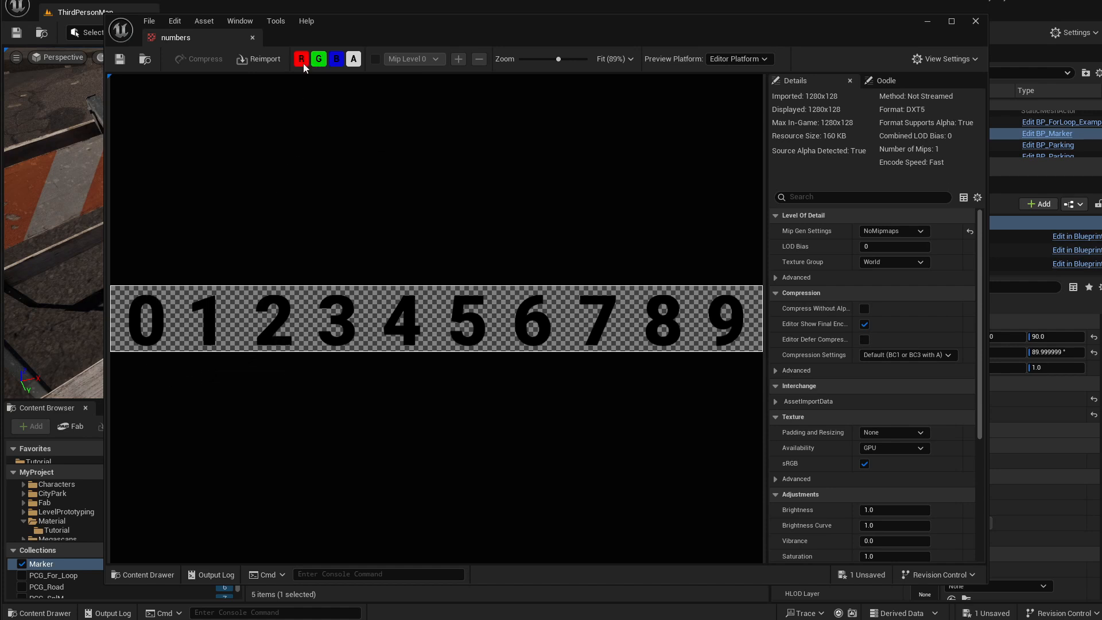
# Inspect the numbers texture's R, G, B and A channels individually, then close the texture editor.
pyautogui.click(354, 58)
pyautogui.click(337, 58)
pyautogui.click(319, 59)
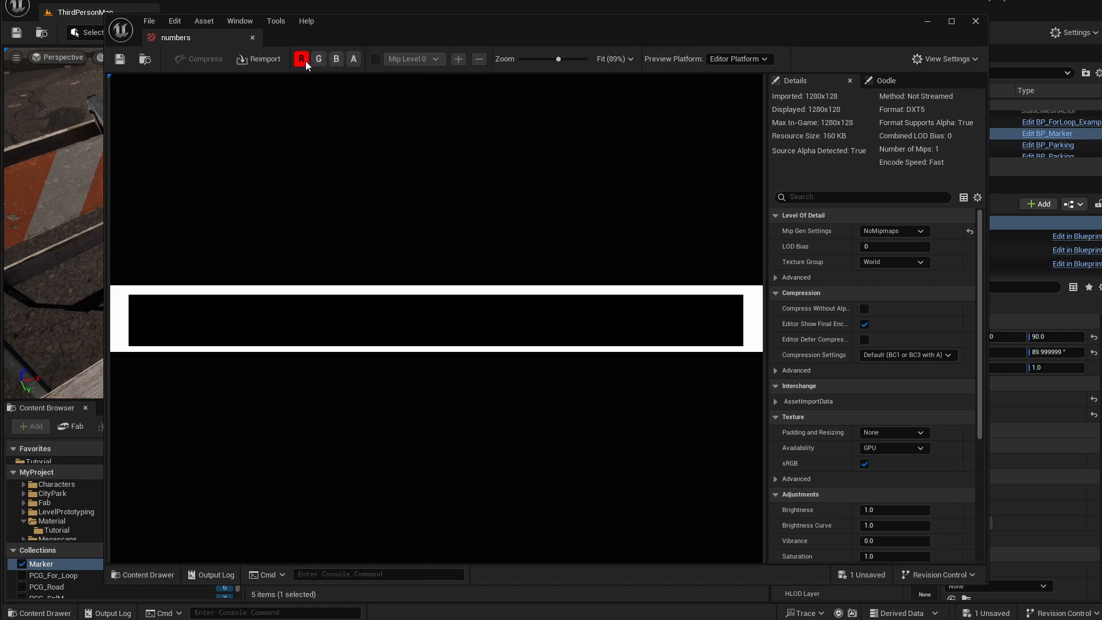
pyautogui.click(301, 59)
pyautogui.click(302, 59)
pyautogui.click(319, 59)
pyautogui.click(336, 59)
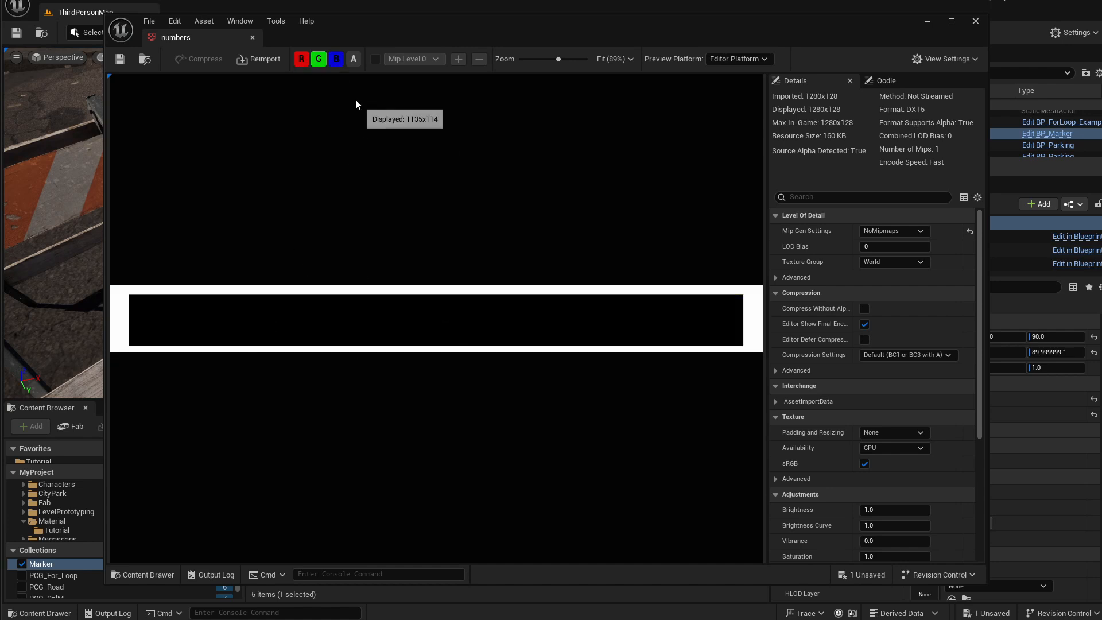
pyautogui.click(354, 59)
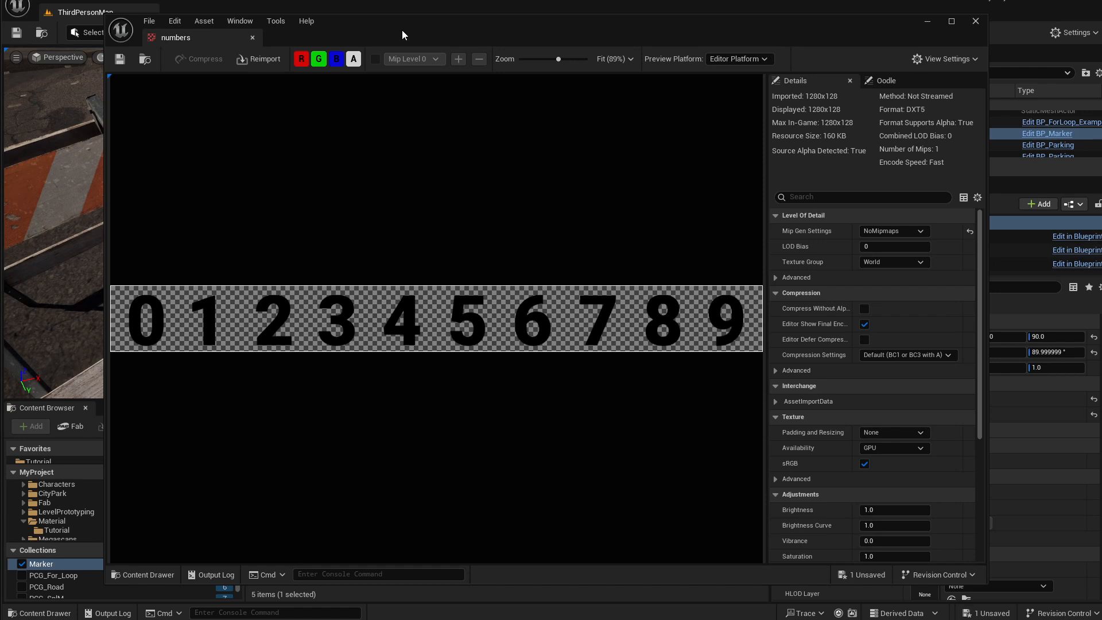
pyautogui.moveTo(402, 29); pyautogui.dragTo(389, 26)
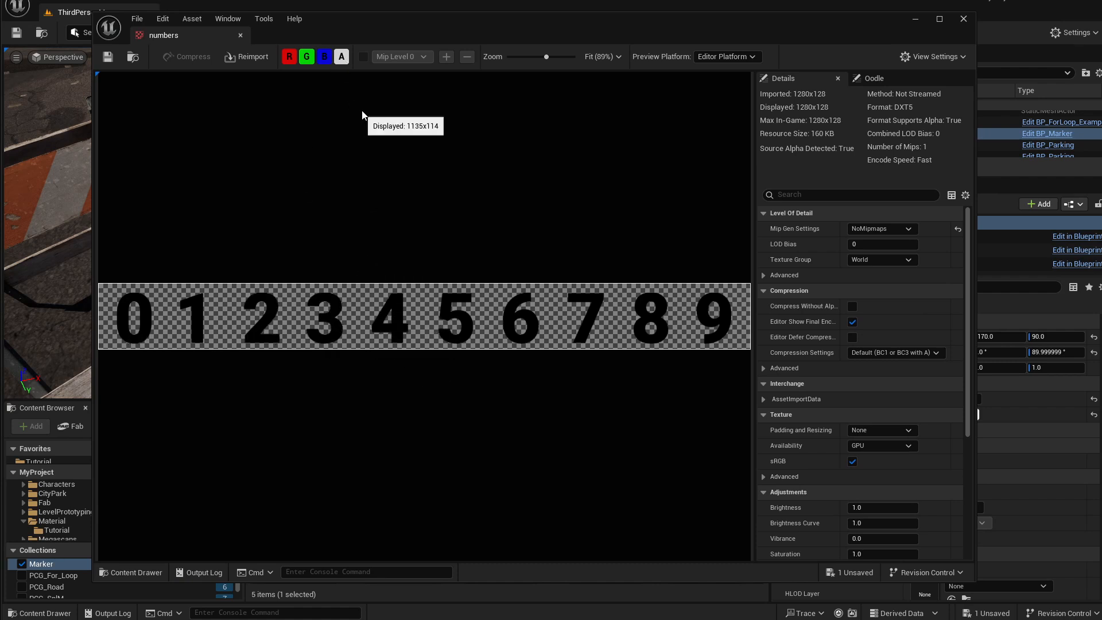
pyautogui.click(240, 36)
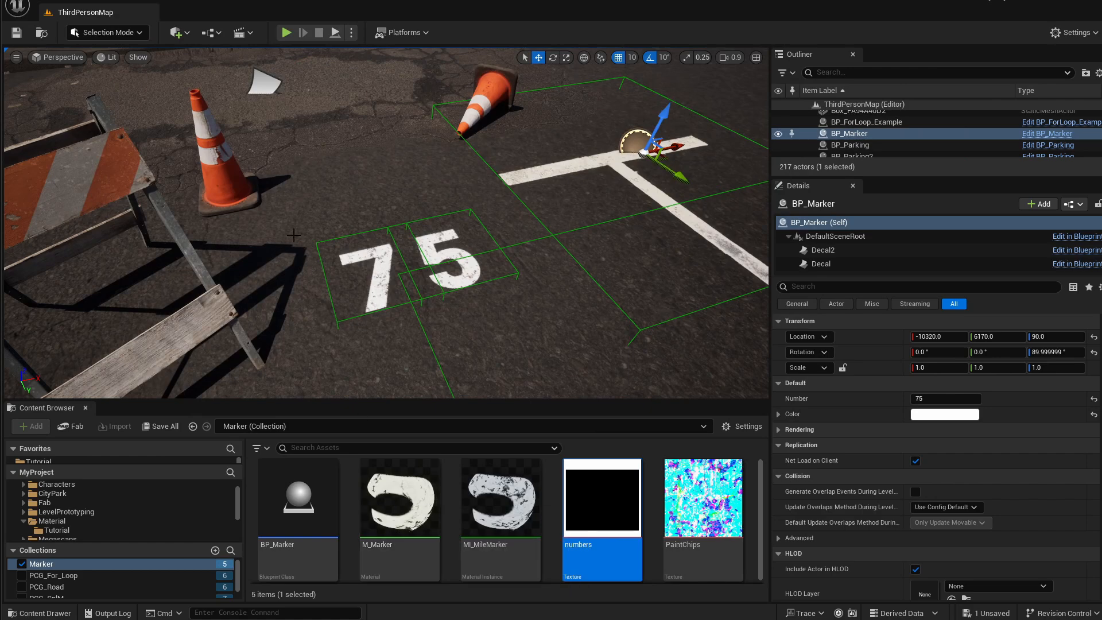
# Place the M_Marker material as a decal in the level near the cones.
pyautogui.moveTo(400, 499); pyautogui.dragTo(385, 159)
pyautogui.press('r')
pyautogui.press('w')
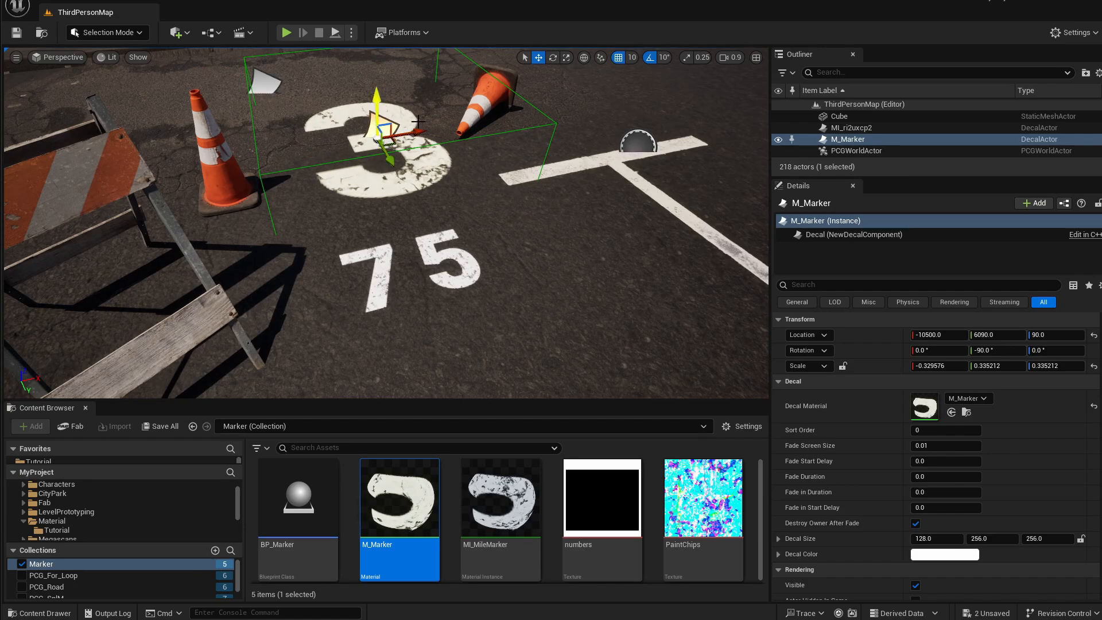
pyautogui.moveTo(439, 161); pyautogui.dragTo(427, 159, button='right')
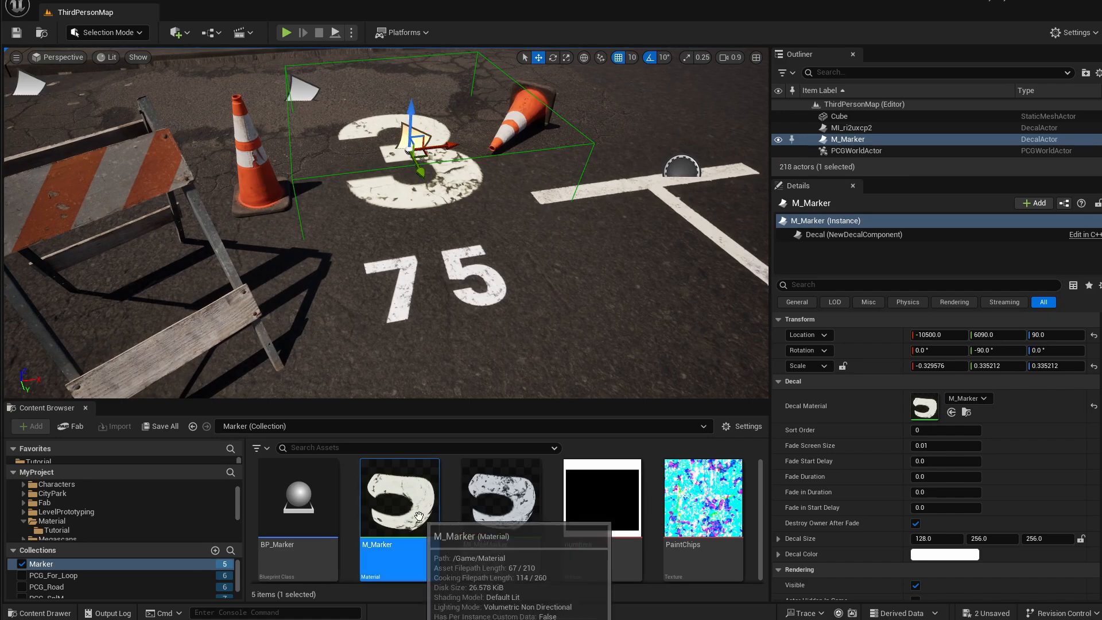
# Open the M_Marker material and examine its node graph.
pyautogui.doubleClick(437, 463)
pyautogui.moveTo(647, 199); pyautogui.dragTo(728, 275, button='right')
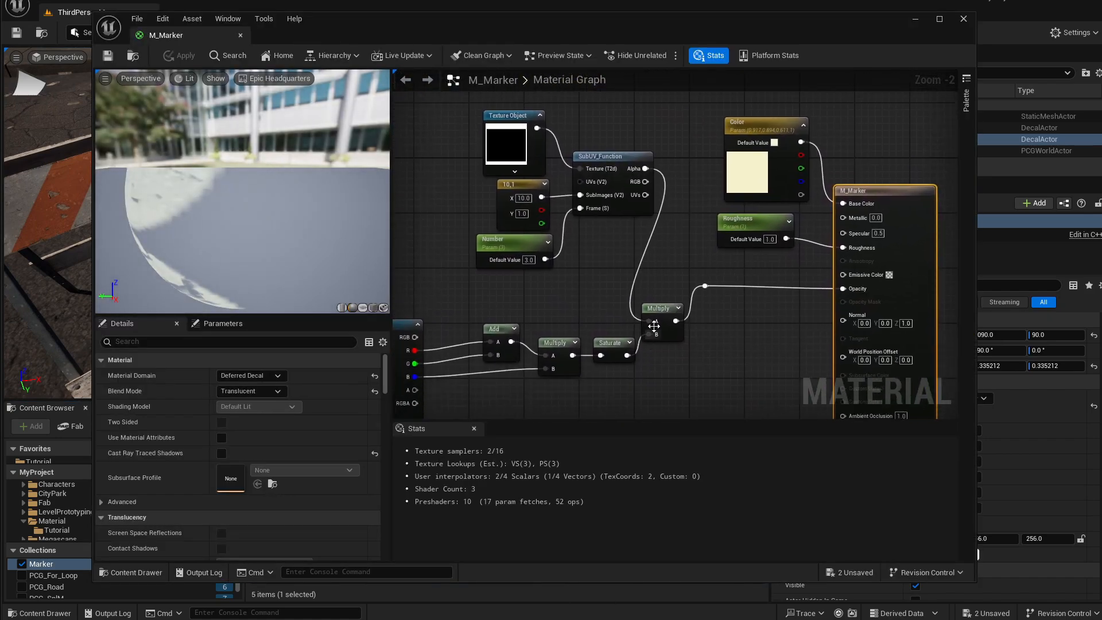
pyautogui.moveTo(641, 258); pyautogui.dragTo(837, 190, button='right')
pyautogui.scroll(-2, 768, 232)
pyautogui.moveTo(771, 253); pyautogui.dragTo(712, 248, button='right')
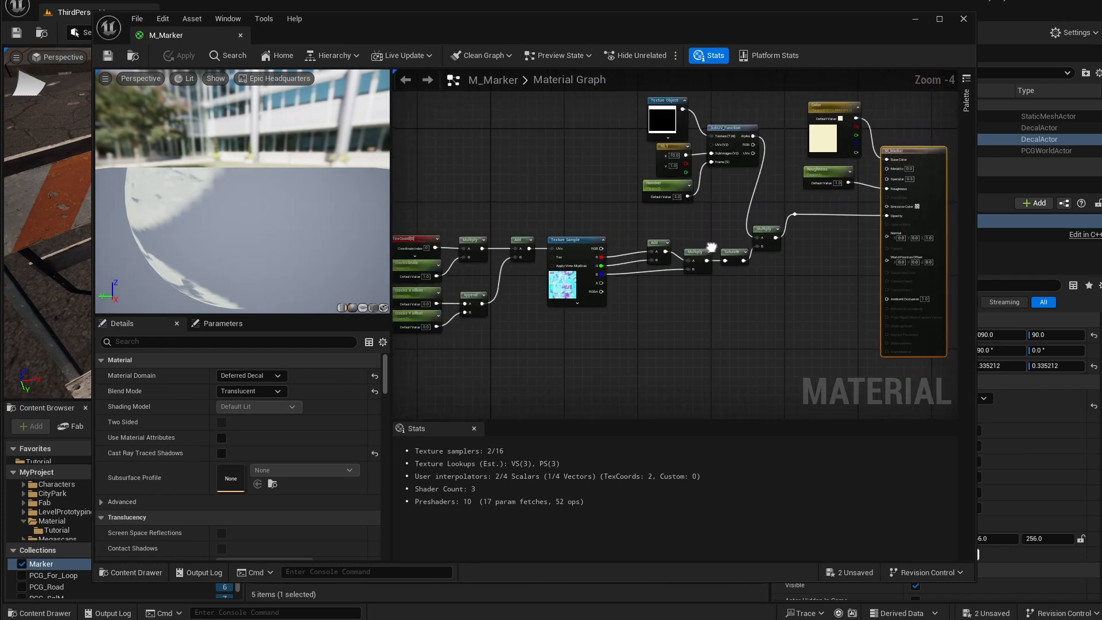
pyautogui.scroll(-1, 712, 248)
pyautogui.scroll(2, 604, 231)
pyautogui.moveTo(603, 232); pyautogui.dragTo(483, 232, button='right')
pyautogui.moveTo(724, 215); pyautogui.dragTo(716, 273, button='right')
pyautogui.moveTo(610, 305); pyautogui.dragTo(526, 308, button='right')
pyautogui.scroll(2, 643, 248)
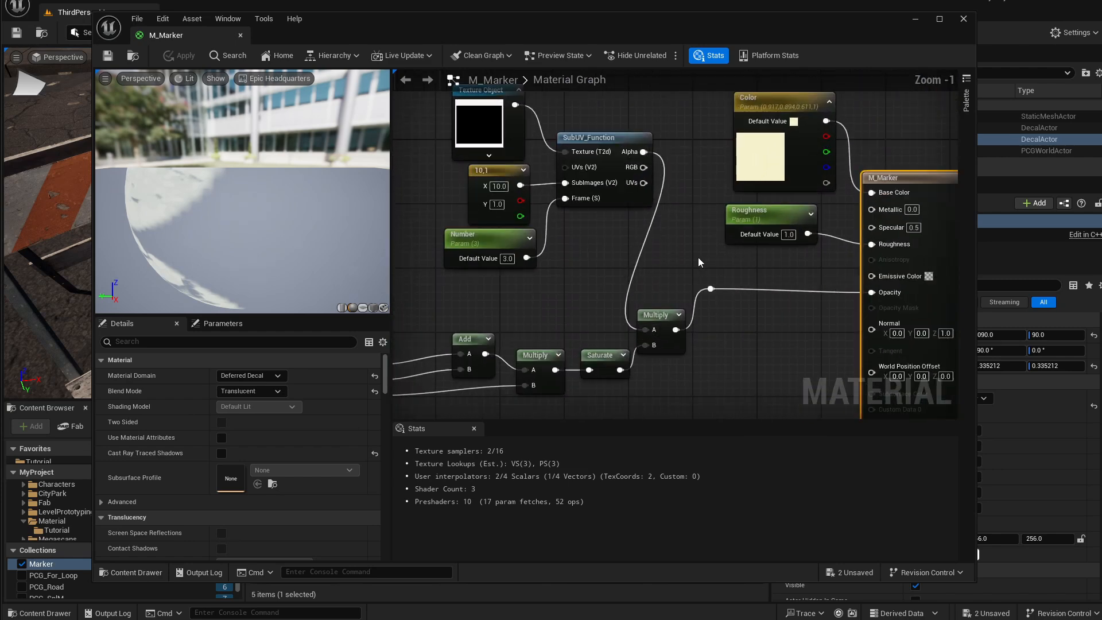
pyautogui.moveTo(670, 318); pyautogui.dragTo(663, 342)
pyautogui.moveTo(666, 291)
pyautogui.mouseDown(button='right')
pyautogui.moveTo(605, 304)
pyautogui.moveTo(718, 280)
pyautogui.moveTo(671, 302)
pyautogui.mouseUp(button='right')
# Switch the material preview to a plane mesh and view the number on it.
pyautogui.moveTo(250, 215); pyautogui.dragTo(304, 216)
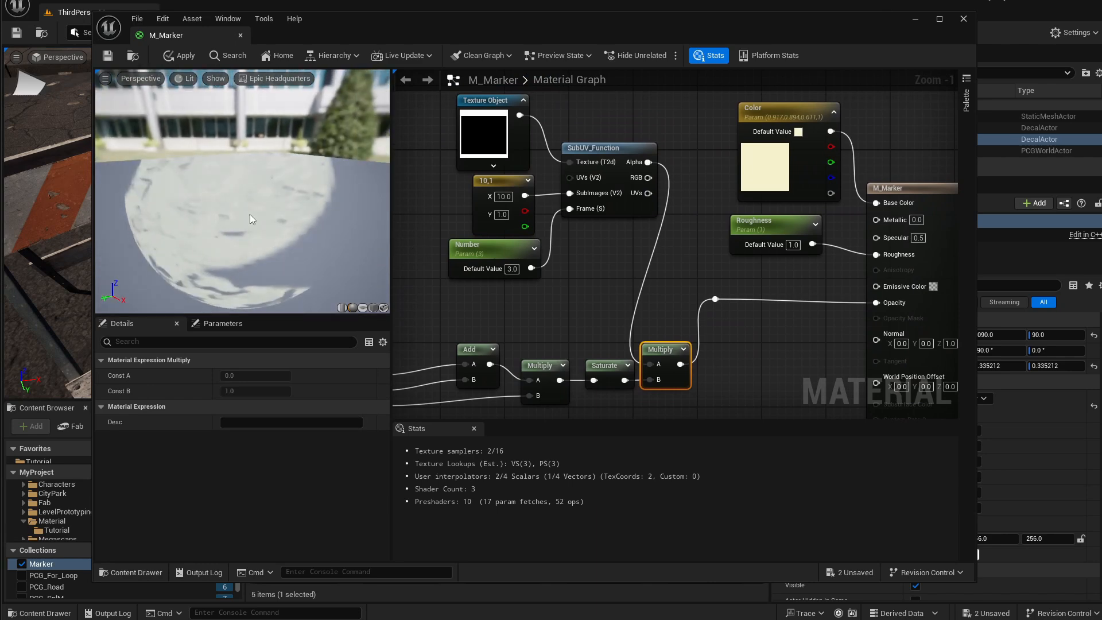
pyautogui.scroll(-5, 250, 215)
pyautogui.click(363, 308)
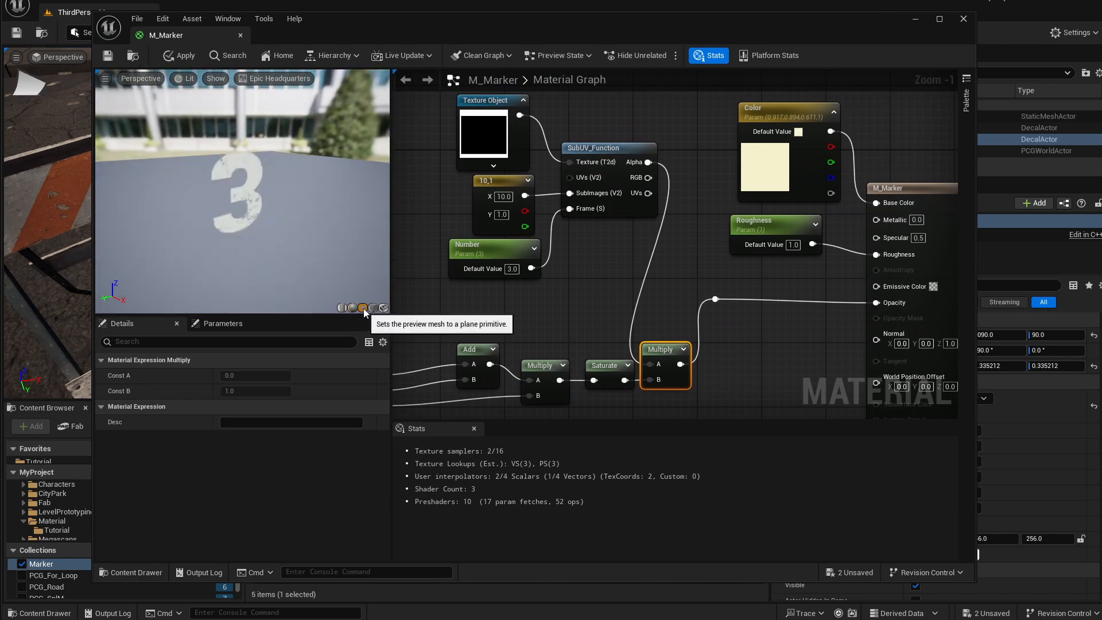
pyautogui.moveTo(306, 217); pyautogui.dragTo(259, 223)
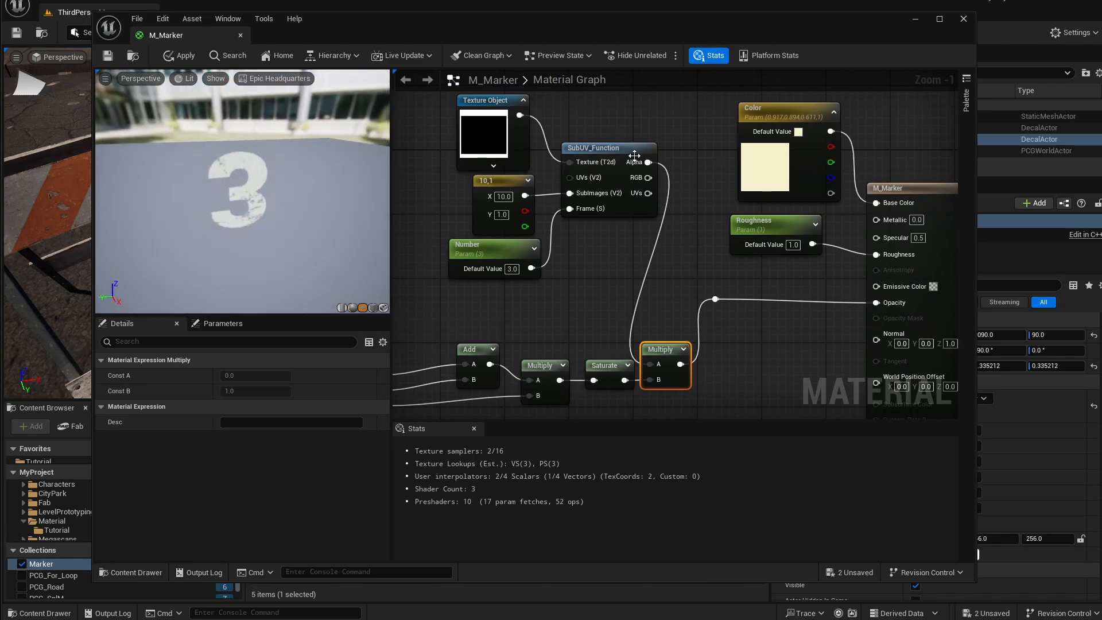
# Connect the SubUV_Function's Alpha output directly to the material's Opacity and apply the material.
pyautogui.moveTo(648, 162); pyautogui.dragTo(715, 299)
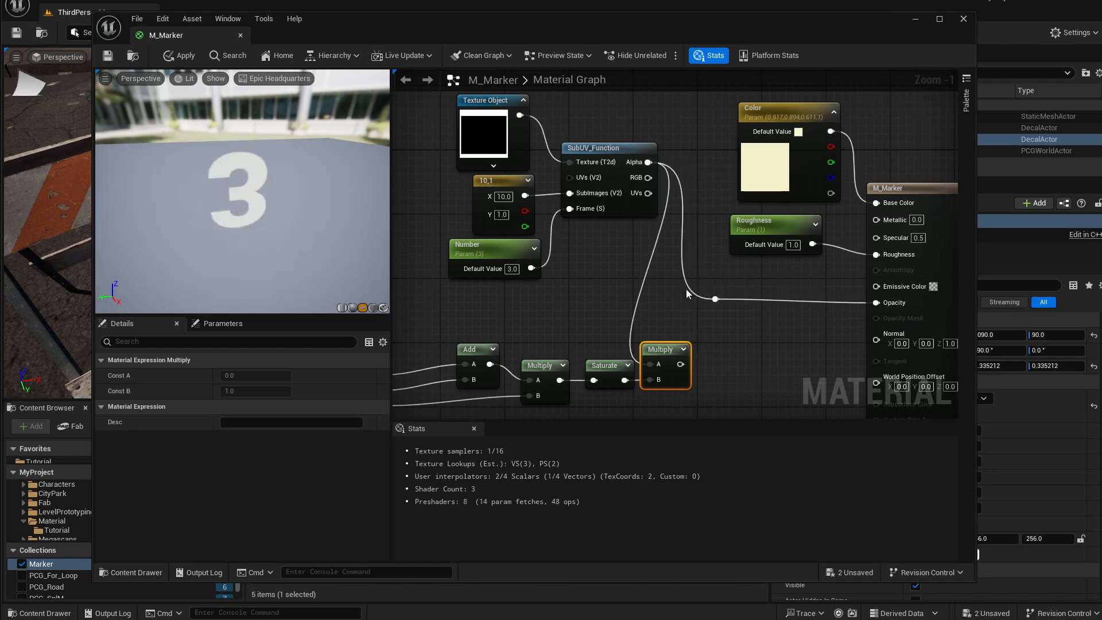
pyautogui.moveTo(574, 252); pyautogui.dragTo(540, 269, button='right')
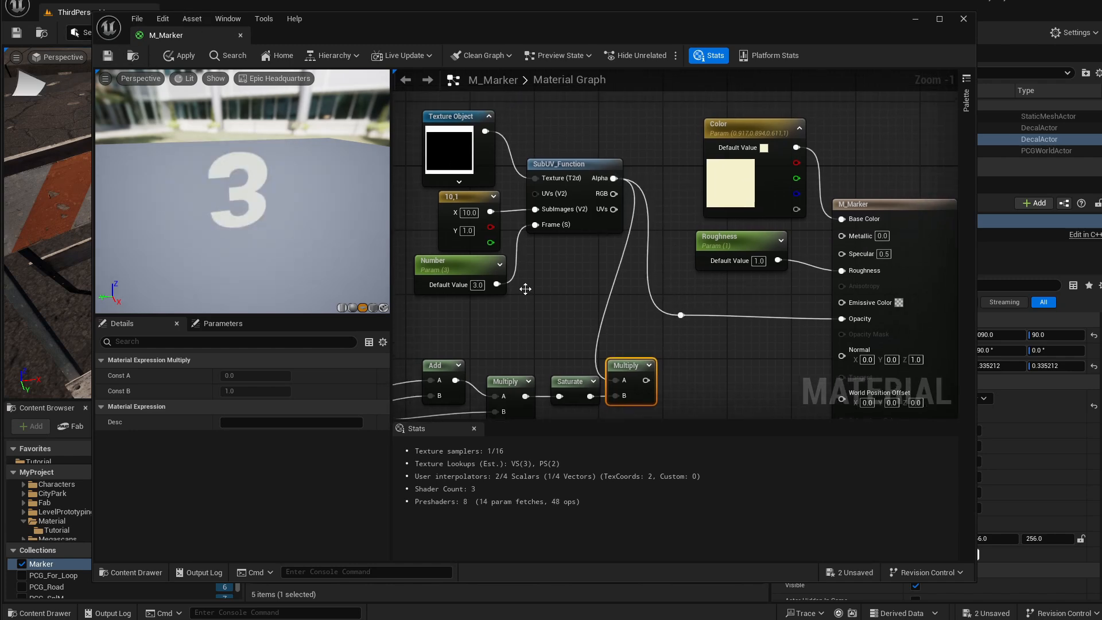
pyautogui.keyDown('alt'); pyautogui.click(607, 304); pyautogui.keyUp('alt')
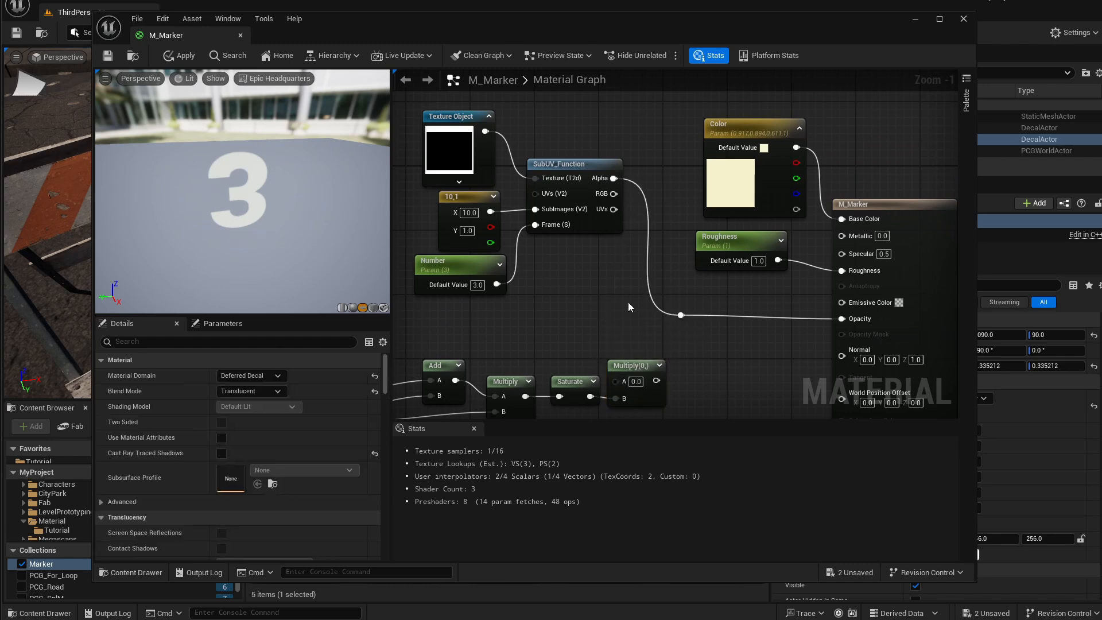
pyautogui.moveTo(639, 291); pyautogui.dragTo(621, 344, button='right')
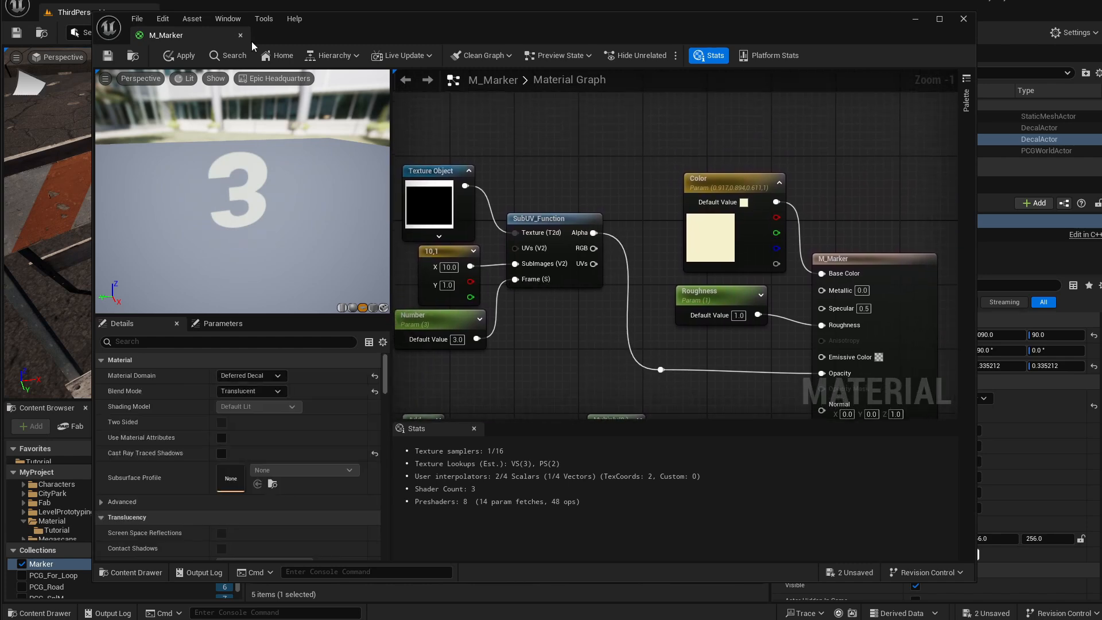
pyautogui.click(179, 55)
# Select the Texture Object node to examine its numbers texture.
pyautogui.moveTo(636, 281); pyautogui.dragTo(651, 286, button='right')
pyautogui.moveTo(437, 187); pyautogui.dragTo(445, 179)
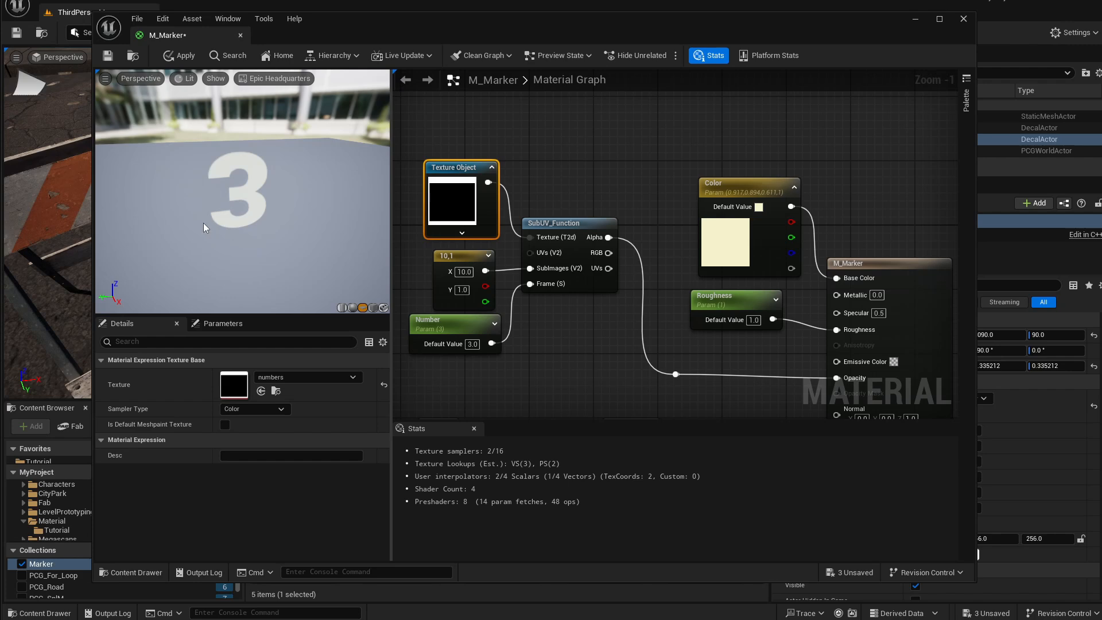
pyautogui.moveTo(522, 360); pyautogui.dragTo(529, 336, button='right')
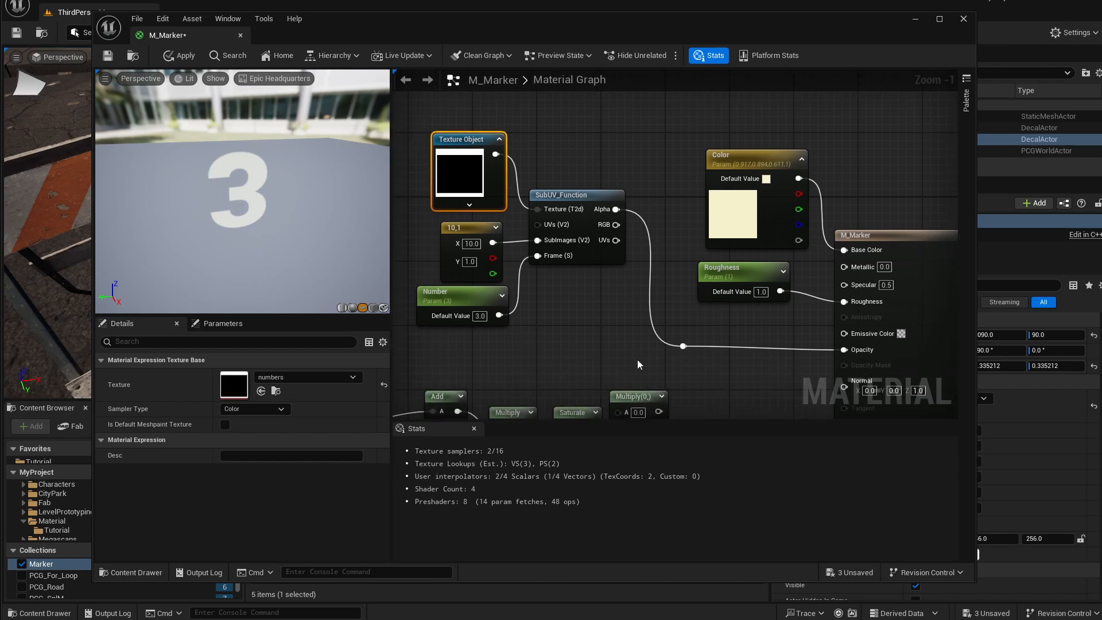
pyautogui.moveTo(637, 360)
pyautogui.mouseDown(button='right')
pyautogui.moveTo(649, 365)
pyautogui.moveTo(640, 339)
pyautogui.mouseUp(button='right')
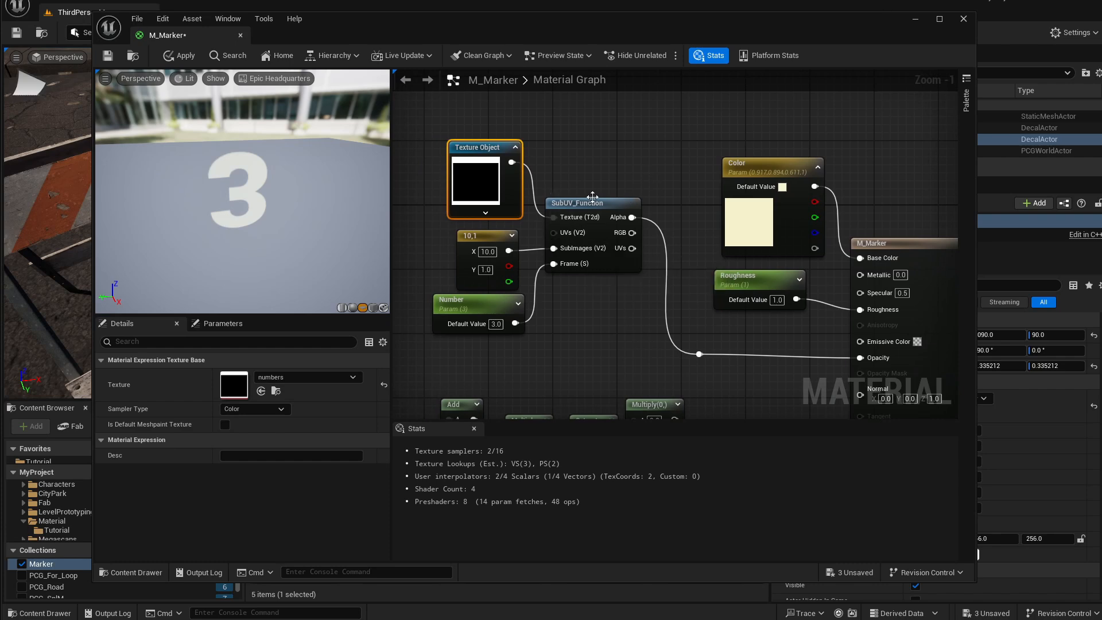
# Select the material's output node and set its Material Domain to Deferred Decal.
pyautogui.moveTo(519, 270); pyautogui.dragTo(628, 338)
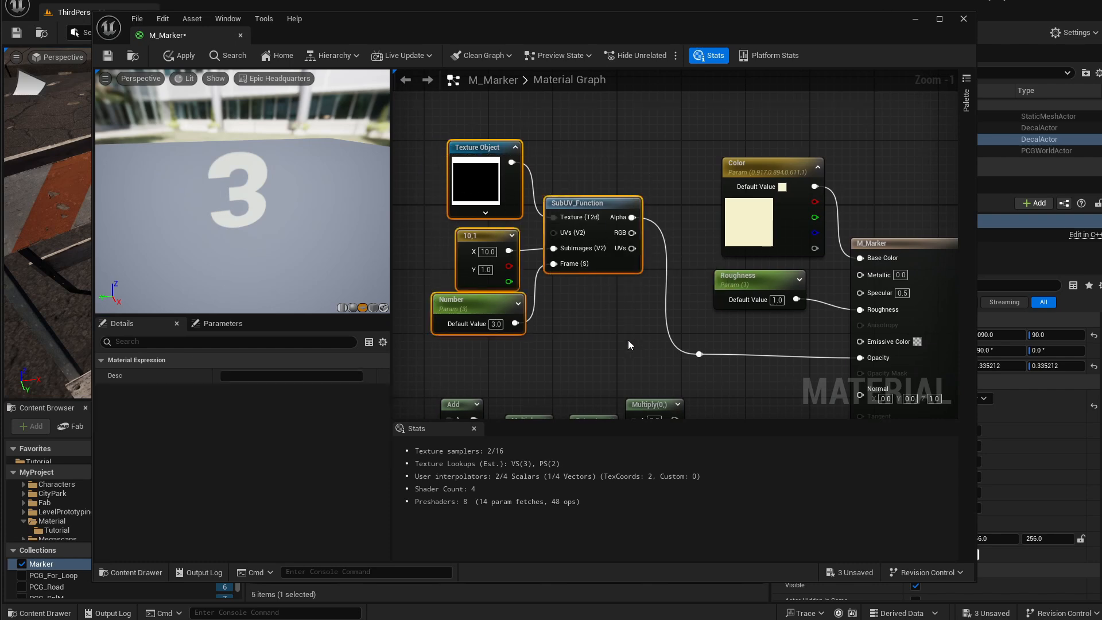
pyautogui.click(628, 338)
pyautogui.moveTo(653, 275); pyautogui.dragTo(618, 277, button='right')
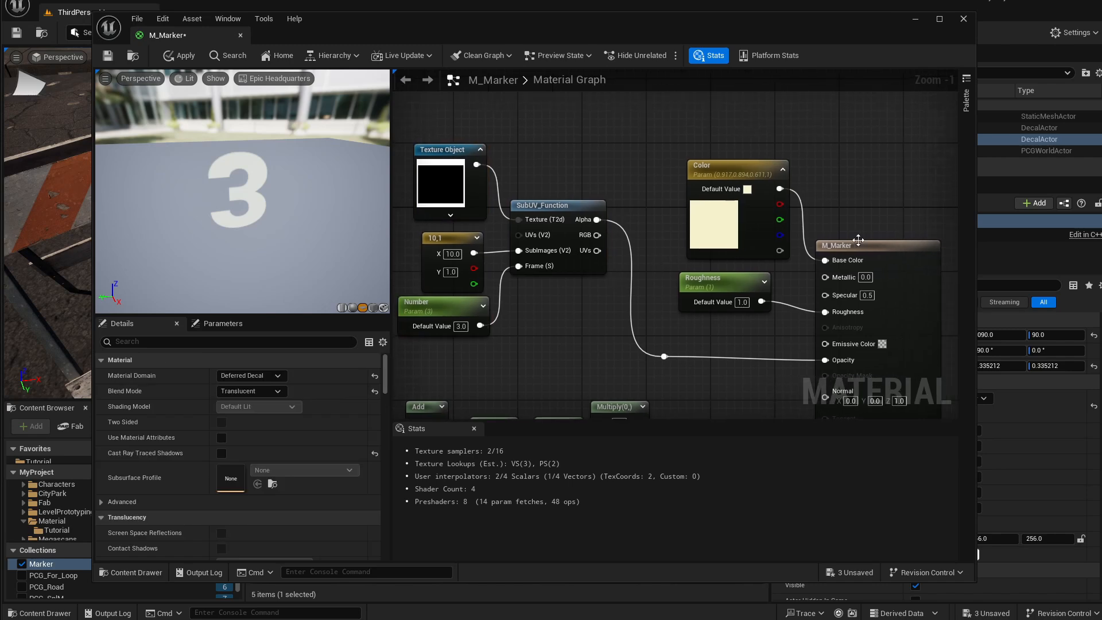
pyautogui.click(860, 236)
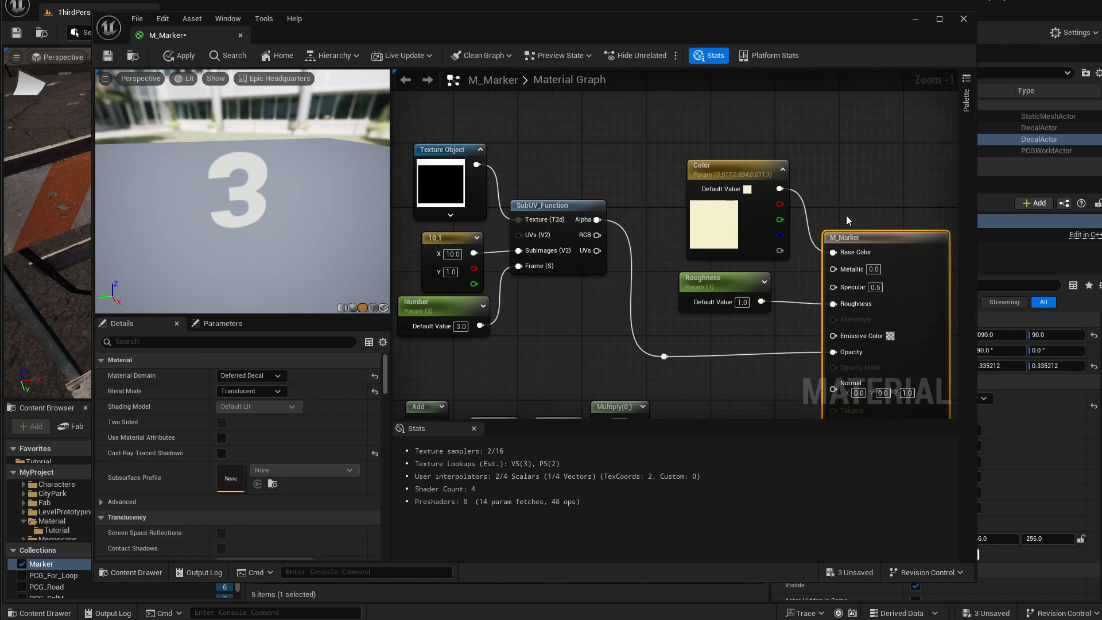
pyautogui.click(279, 377)
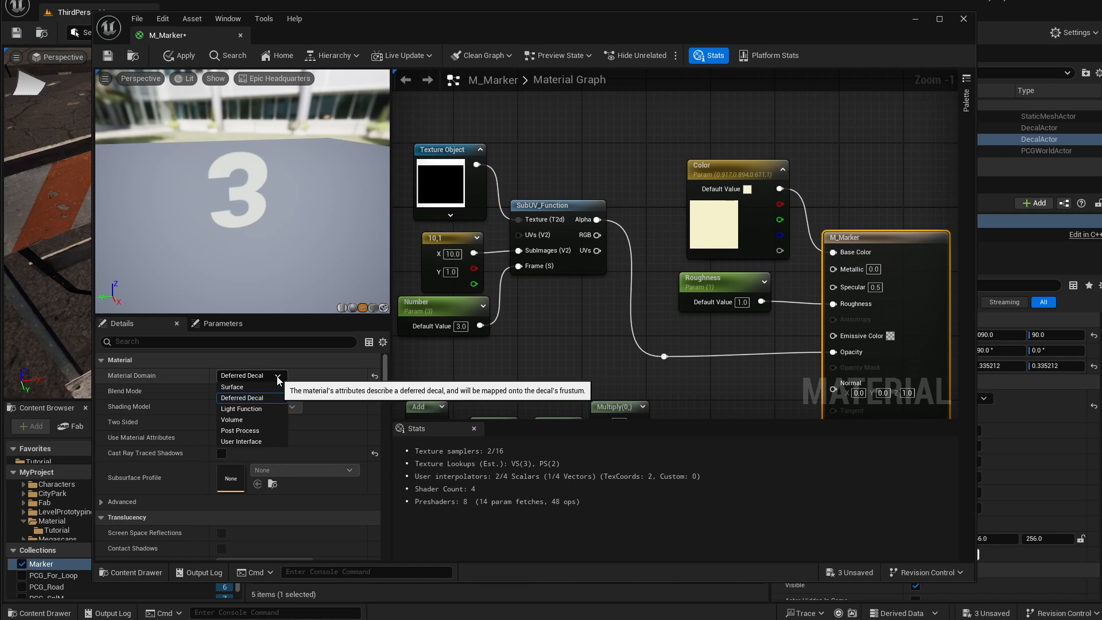
pyautogui.click(263, 398)
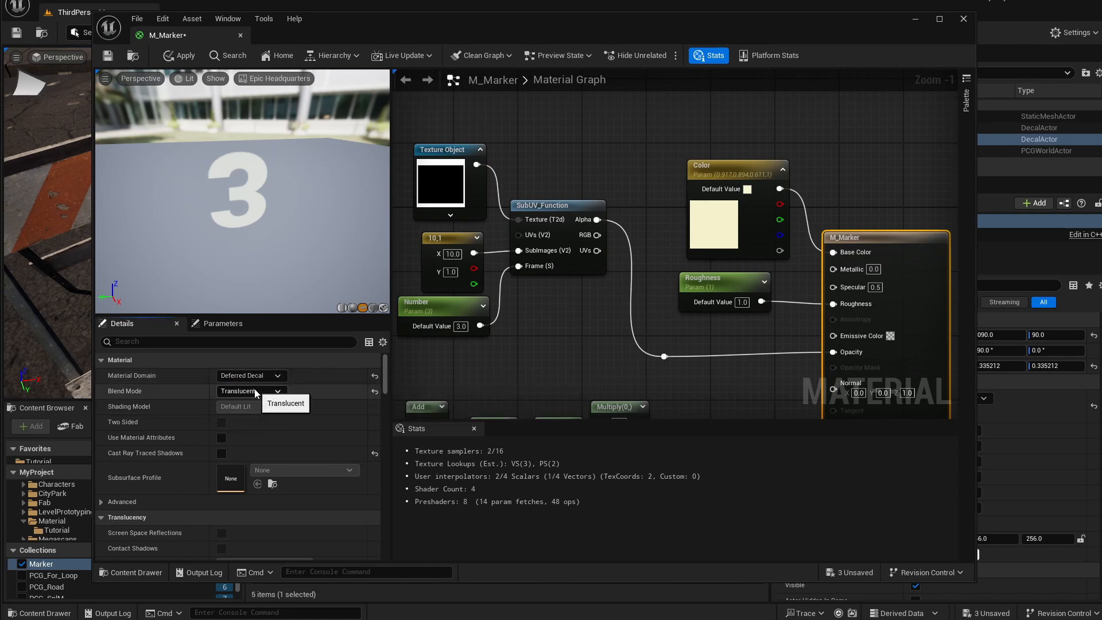
# Examine the Color, SubUV_Function, Texture Object, 10,1 constant and Number nodes feeding the material.
pyautogui.moveTo(753, 349); pyautogui.dragTo(766, 342, button='right')
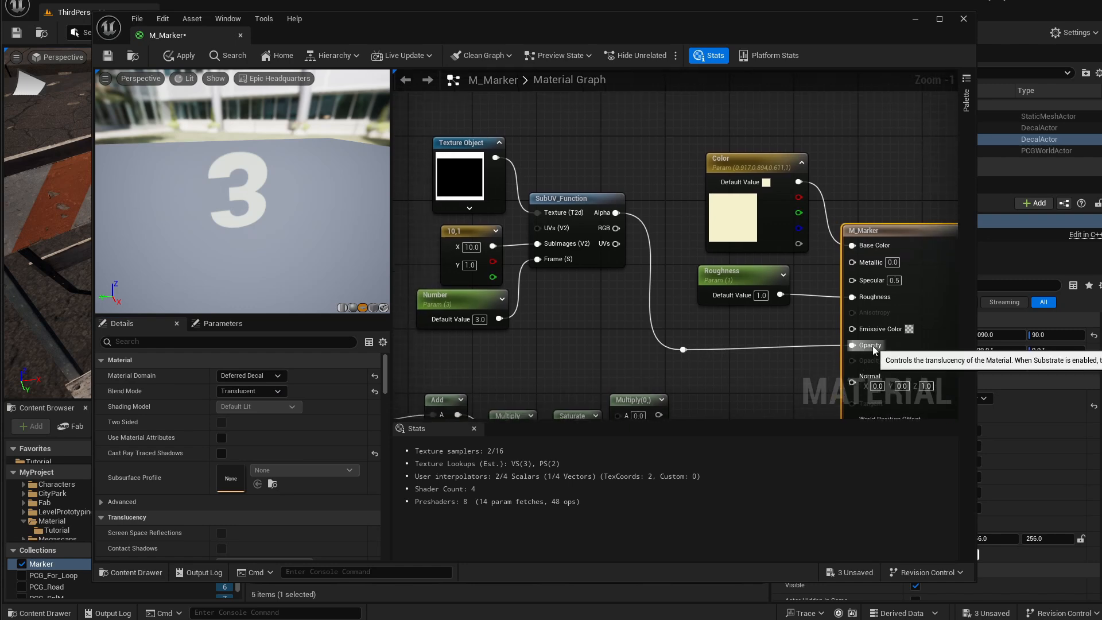
pyautogui.click(683, 349)
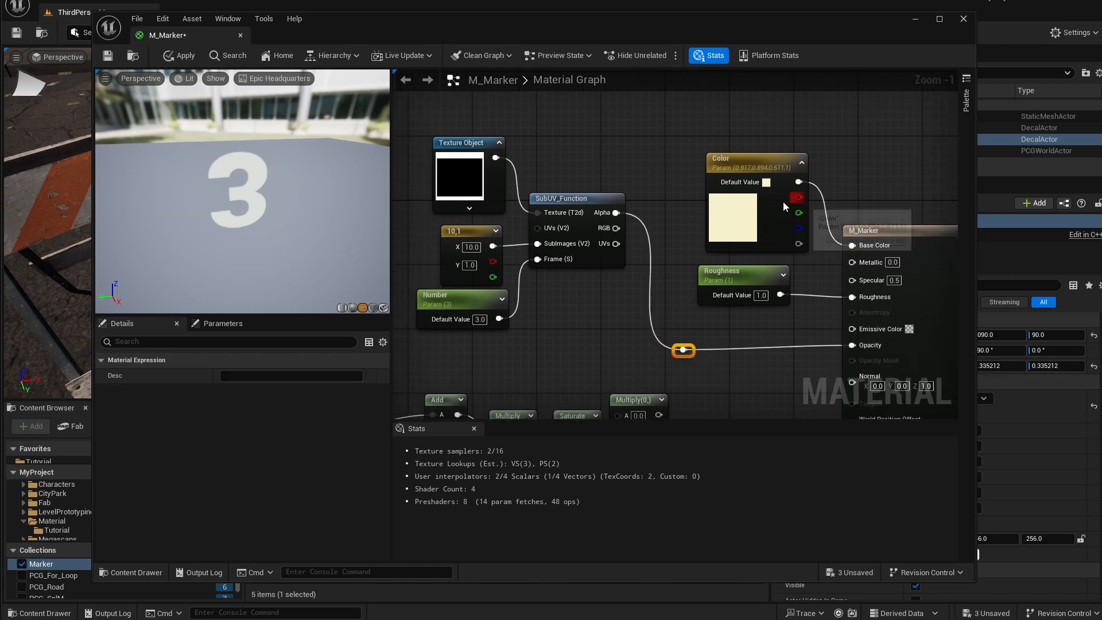
pyautogui.moveTo(666, 173); pyautogui.dragTo(635, 190, button='right')
pyautogui.moveTo(732, 190); pyautogui.dragTo(714, 174)
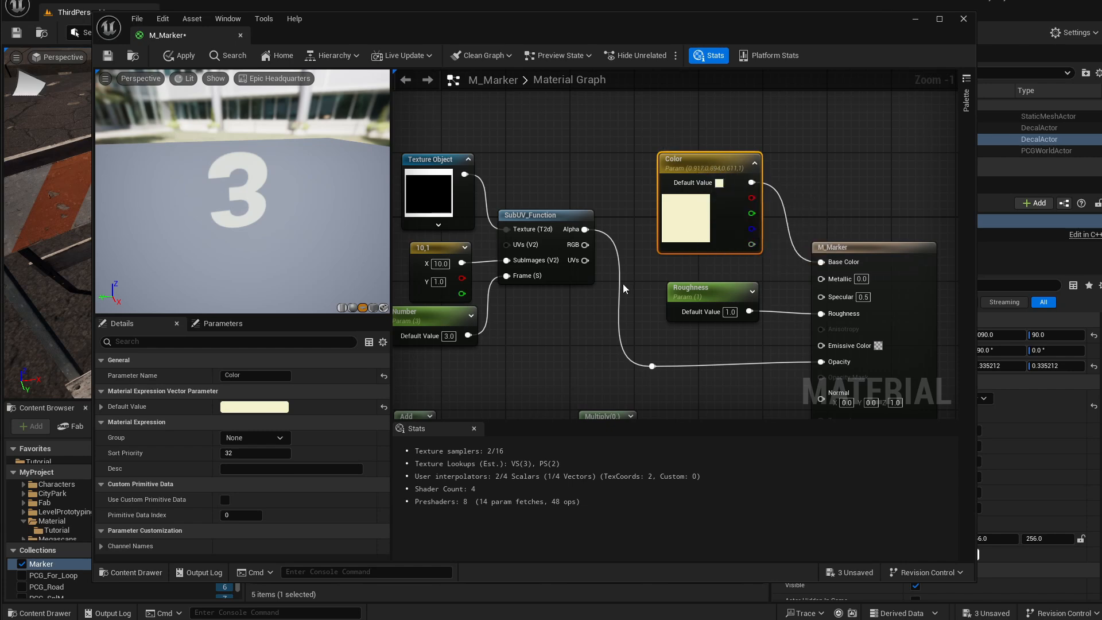
pyautogui.moveTo(624, 288); pyautogui.dragTo(639, 279, button='right')
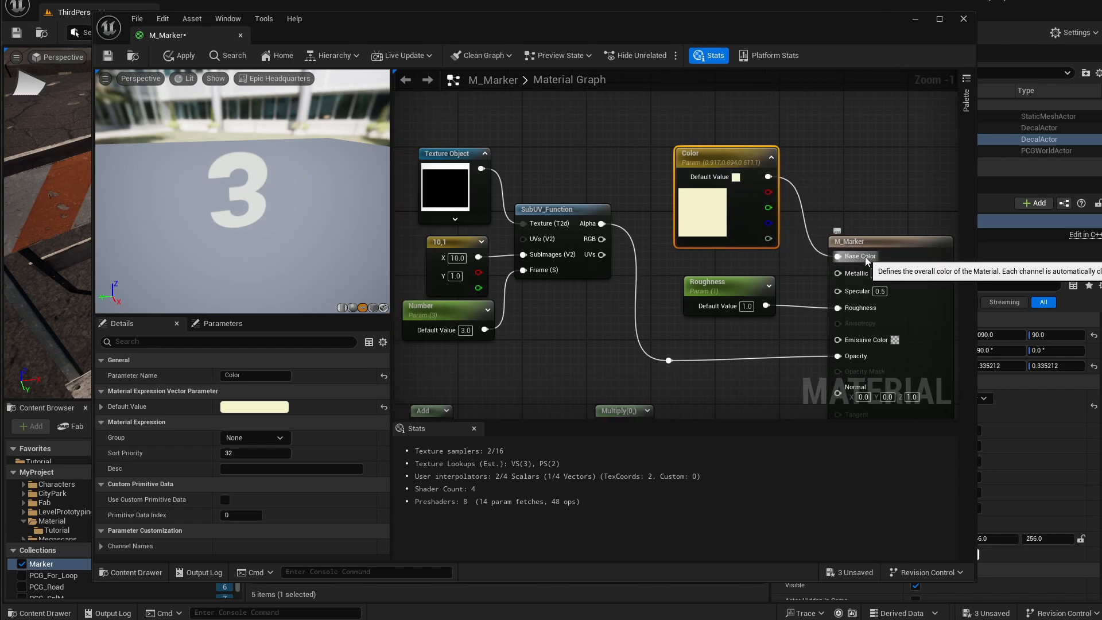
pyautogui.moveTo(524, 264); pyautogui.dragTo(539, 257, button='right')
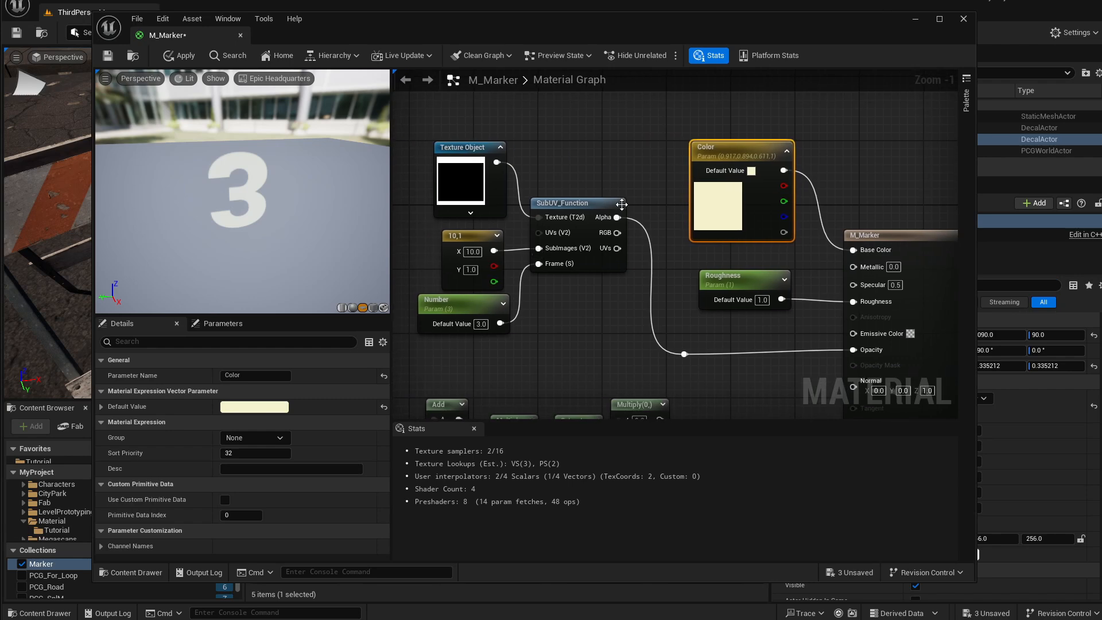
pyautogui.moveTo(622, 205); pyautogui.dragTo(629, 204)
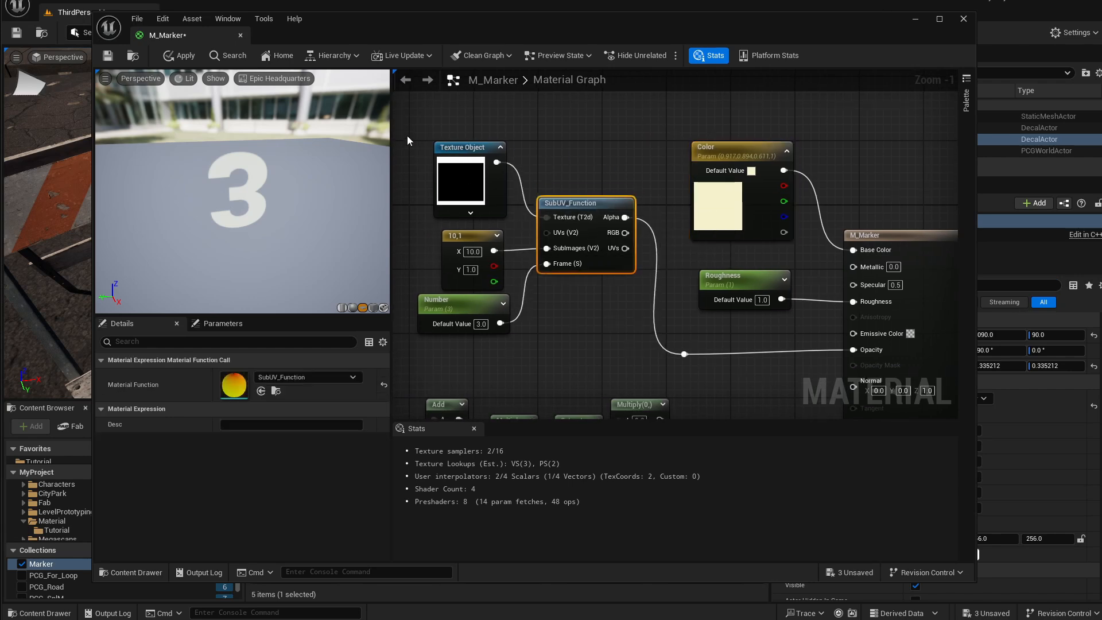
pyautogui.click(462, 148)
pyautogui.moveTo(497, 258); pyautogui.dragTo(542, 256, button='right')
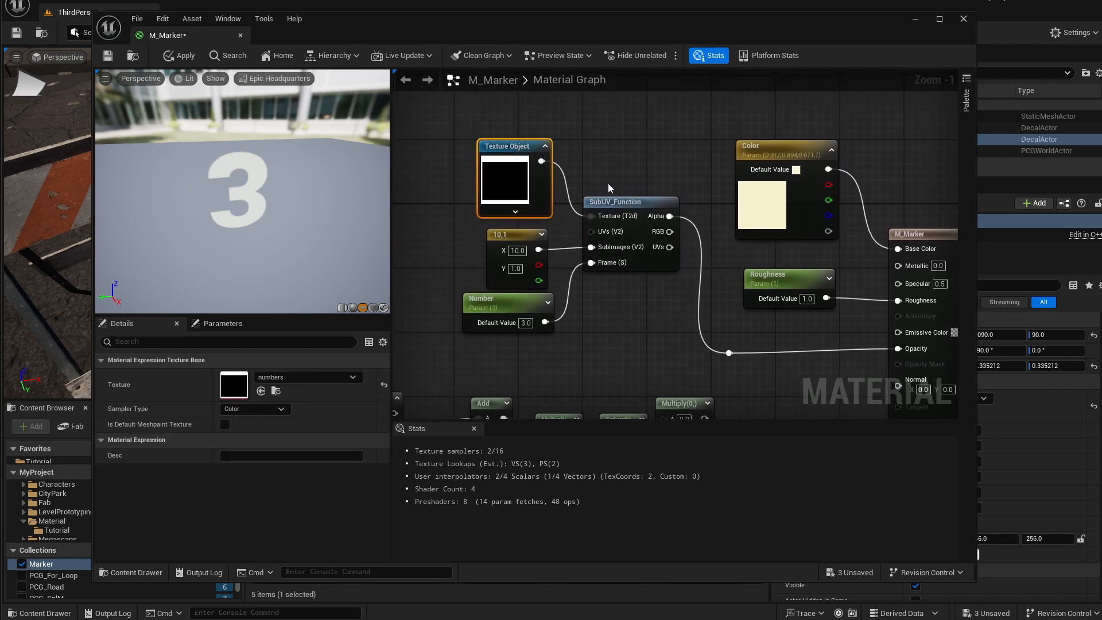
pyautogui.moveTo(651, 203); pyautogui.dragTo(625, 202)
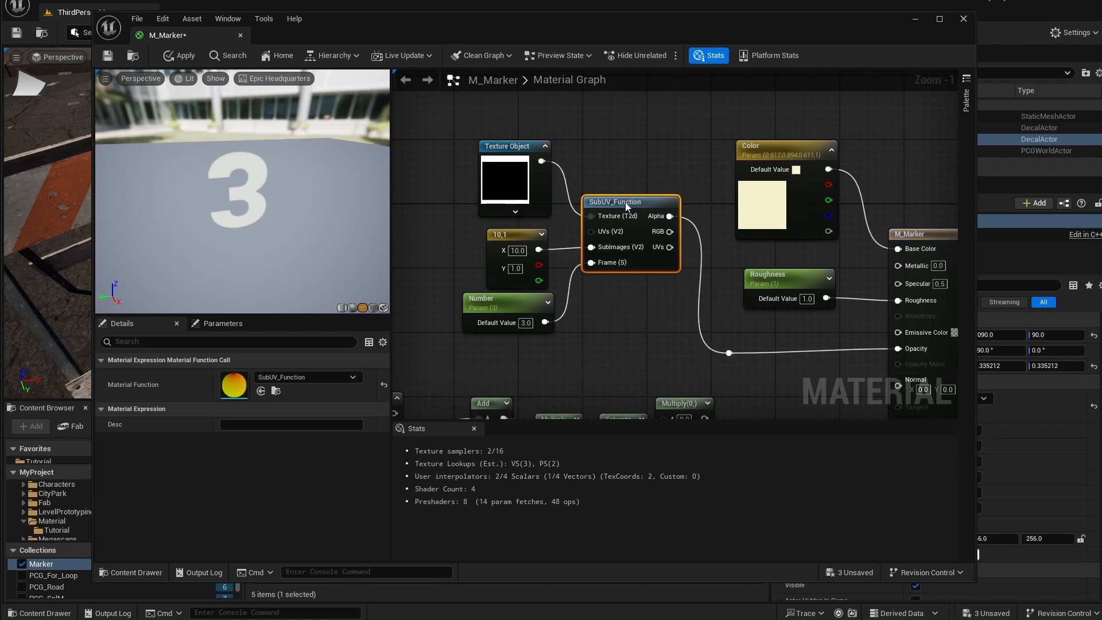
pyautogui.click(502, 231)
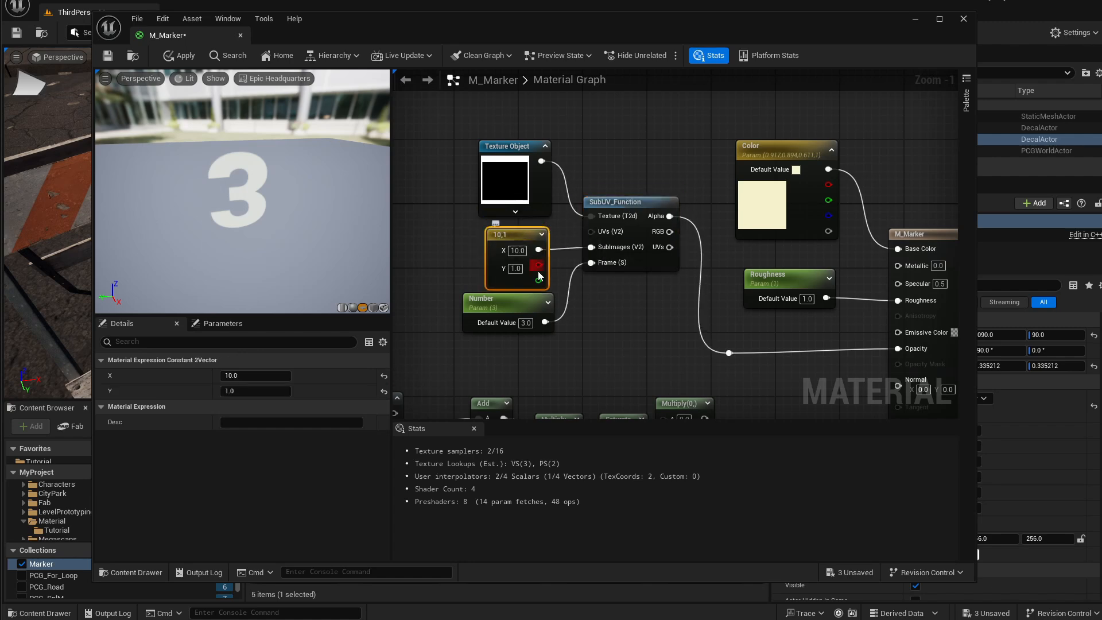
pyautogui.moveTo(523, 247); pyautogui.dragTo(522, 239)
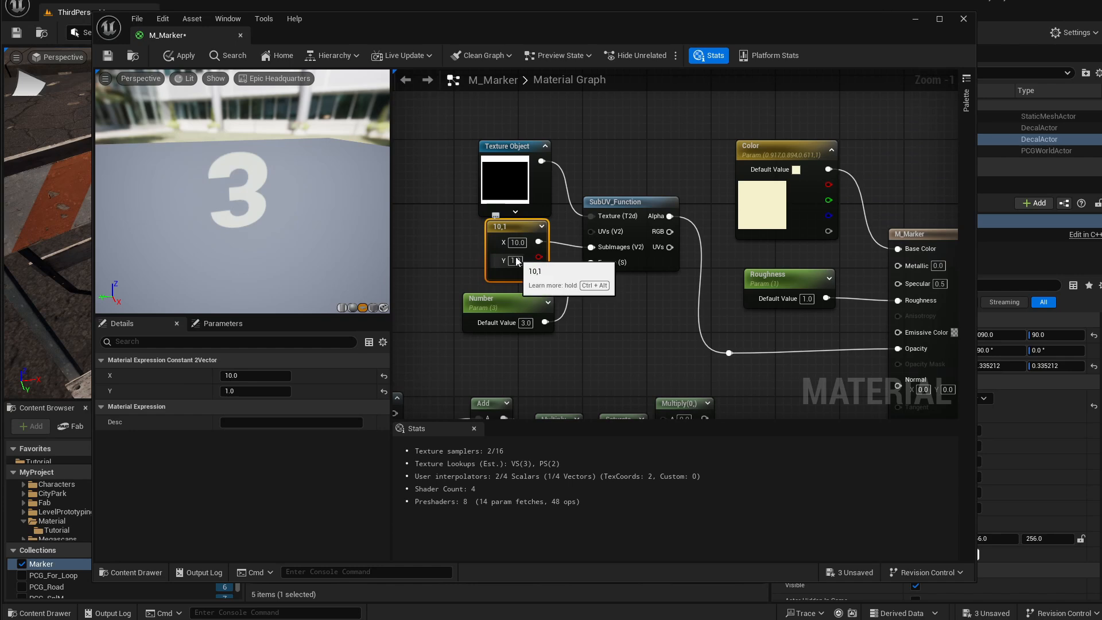
pyautogui.click(498, 299)
pyautogui.moveTo(499, 299); pyautogui.dragTo(490, 292)
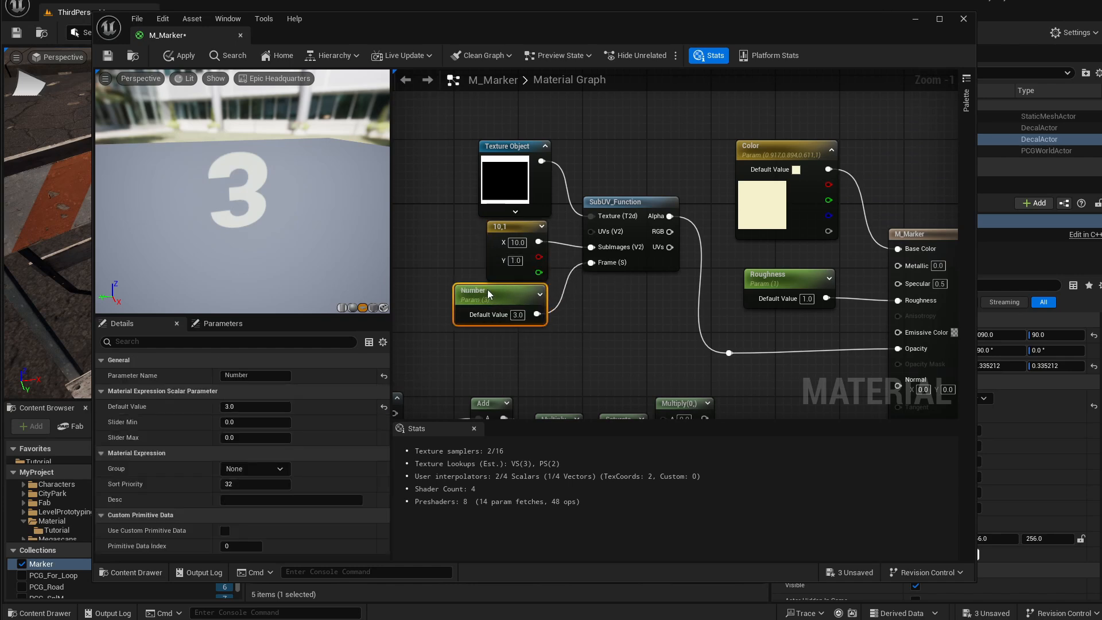
# Cycle the Number parameter's default value through 6, 4, 1, 0, 2 and 4, and apply and save the material.
pyautogui.click(517, 315)
pyautogui.write('6')
pyautogui.press('Return')
pyautogui.write('4')
pyautogui.press('Return')
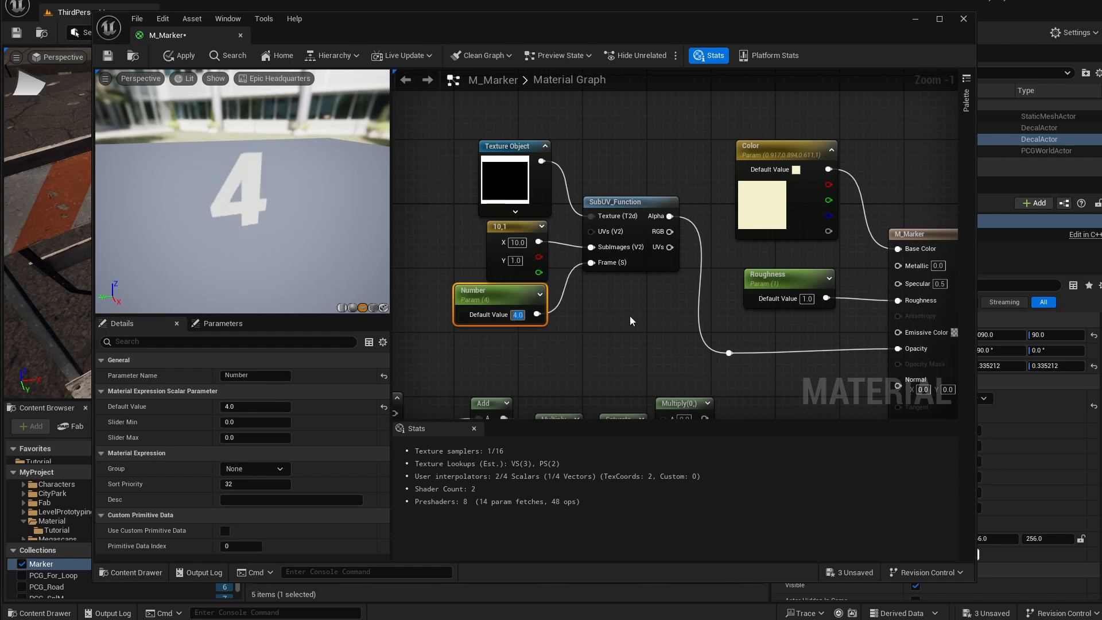
pyautogui.write('1')
pyautogui.press('Return')
pyautogui.write('0')
pyautogui.press('Return')
pyautogui.write('2')
pyautogui.press('Return')
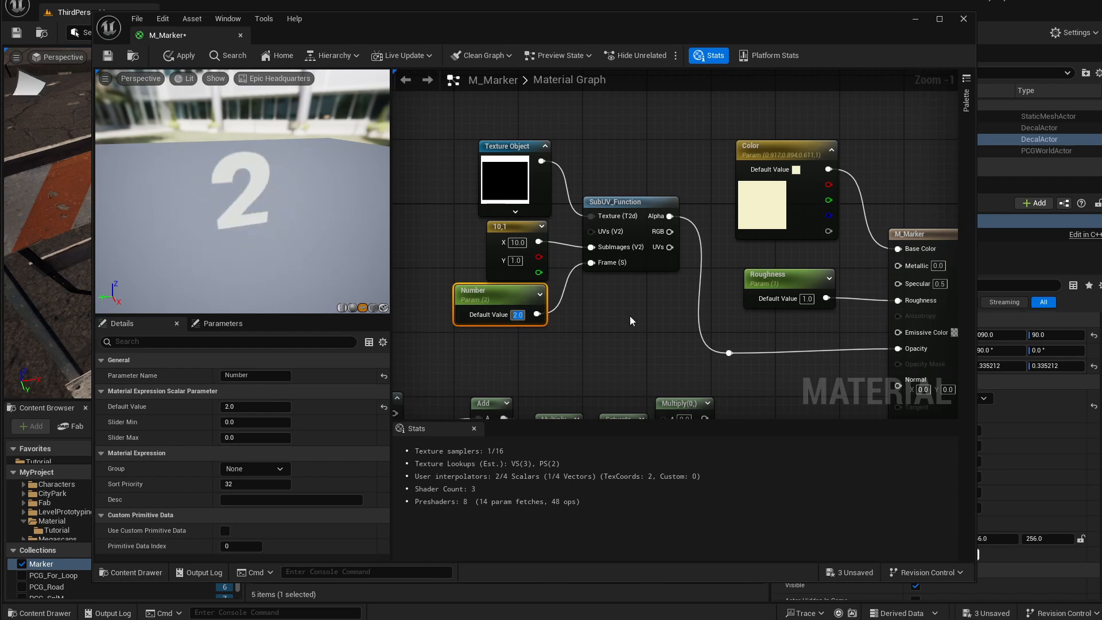
pyautogui.write('4')
pyautogui.press('Return')
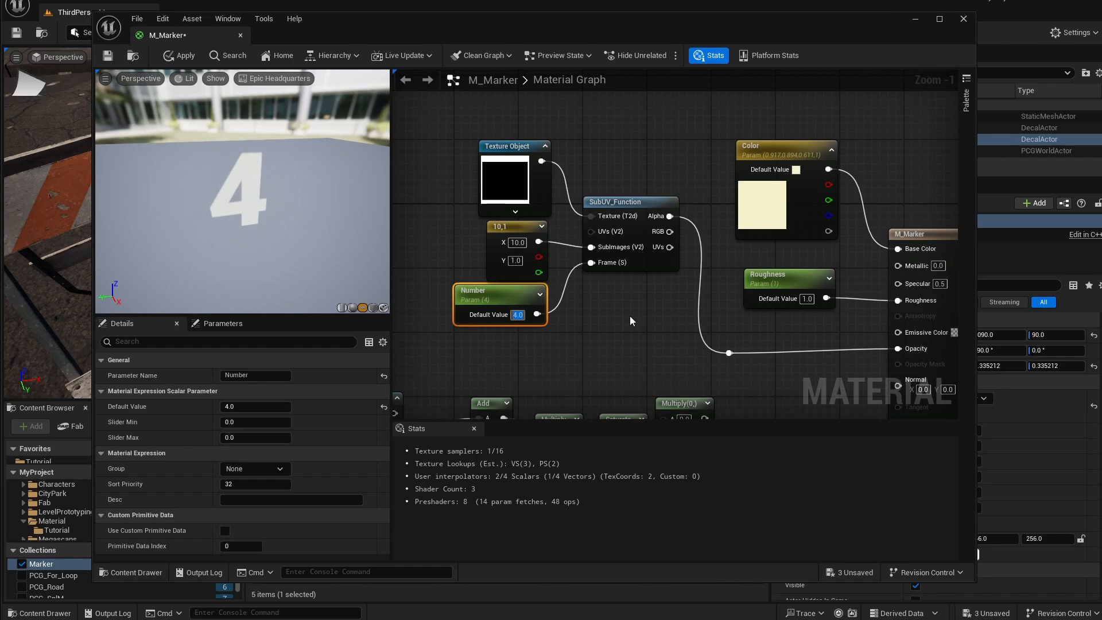
pyautogui.click(181, 60)
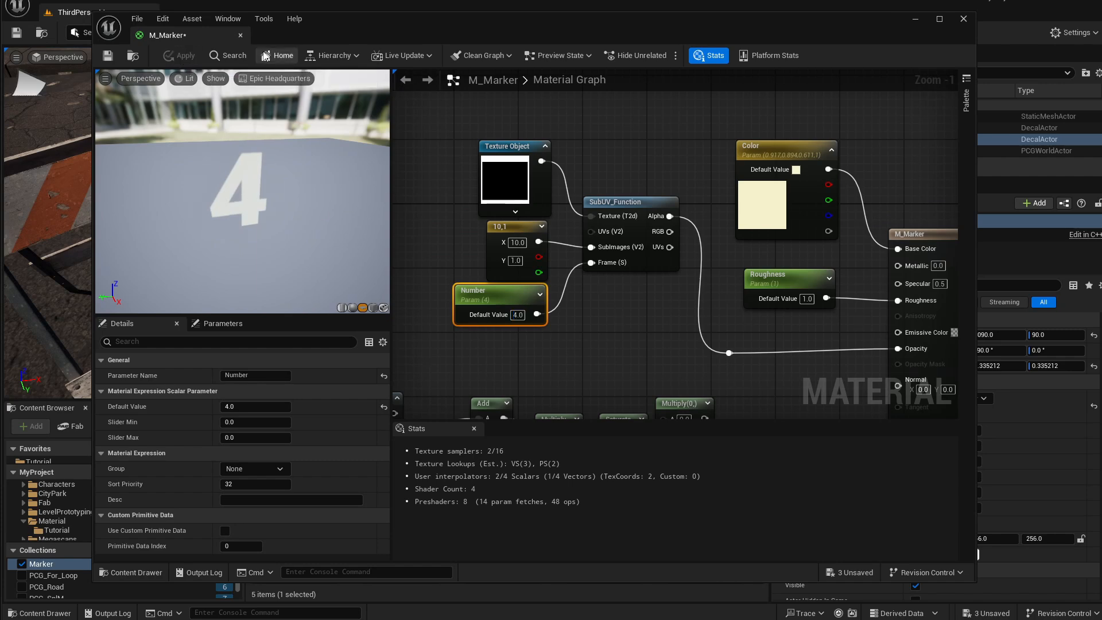
pyautogui.click(108, 56)
# Connect the SubUV_Function's Alpha output into the Multiply node feeding Opacity, and apply and save the material.
pyautogui.moveTo(714, 416); pyautogui.dragTo(674, 357, button='right')
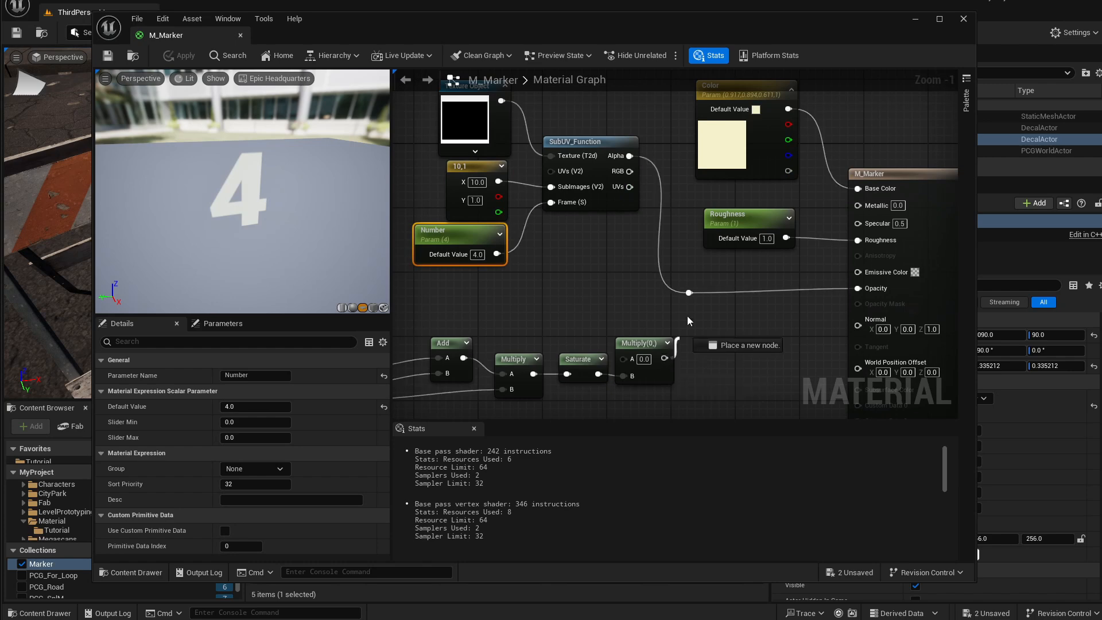
pyautogui.moveTo(687, 315); pyautogui.dragTo(689, 292)
pyautogui.moveTo(630, 156); pyautogui.dragTo(631, 359)
pyautogui.moveTo(636, 343); pyautogui.dragTo(642, 302)
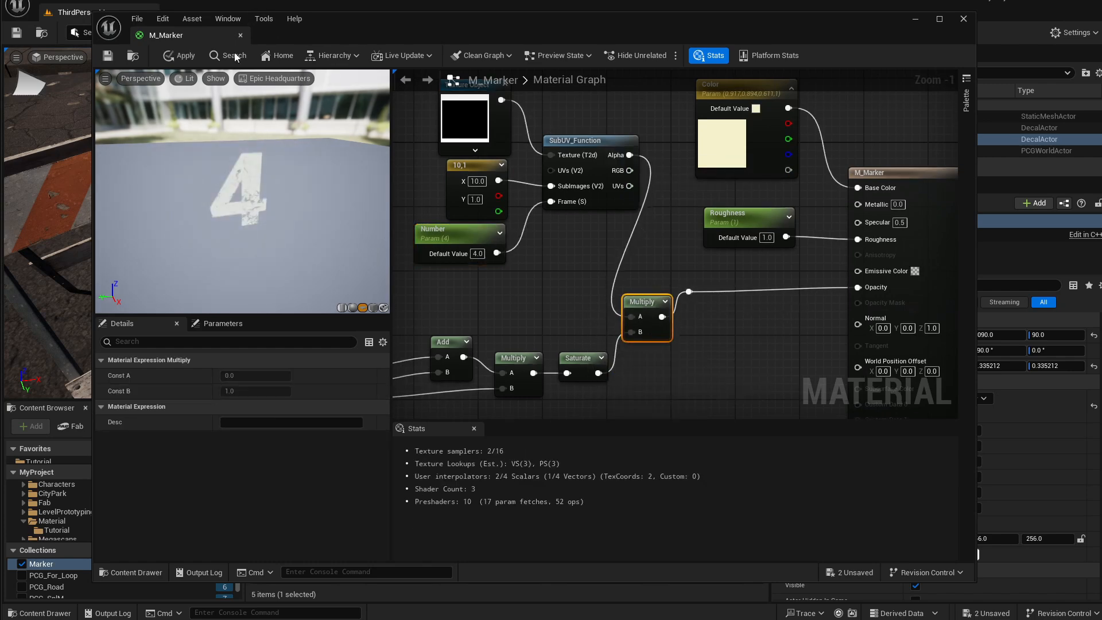
pyautogui.click(182, 56)
pyautogui.click(107, 56)
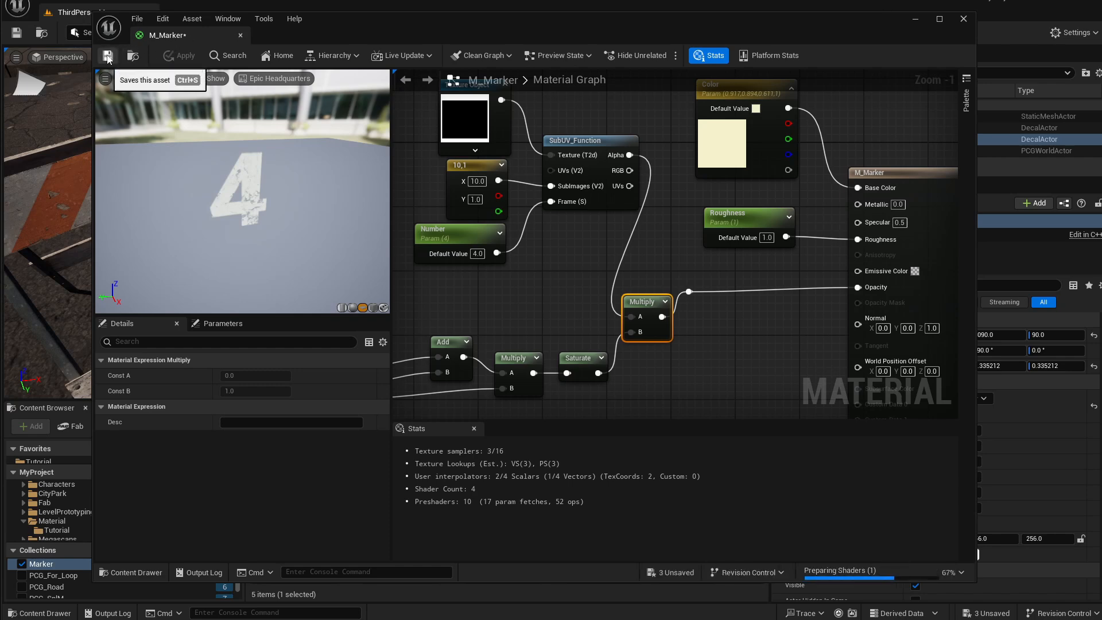
# Close the material editor and open the BP_Marker blueprint.
pyautogui.moveTo(497, 264); pyautogui.dragTo(528, 278, button='right')
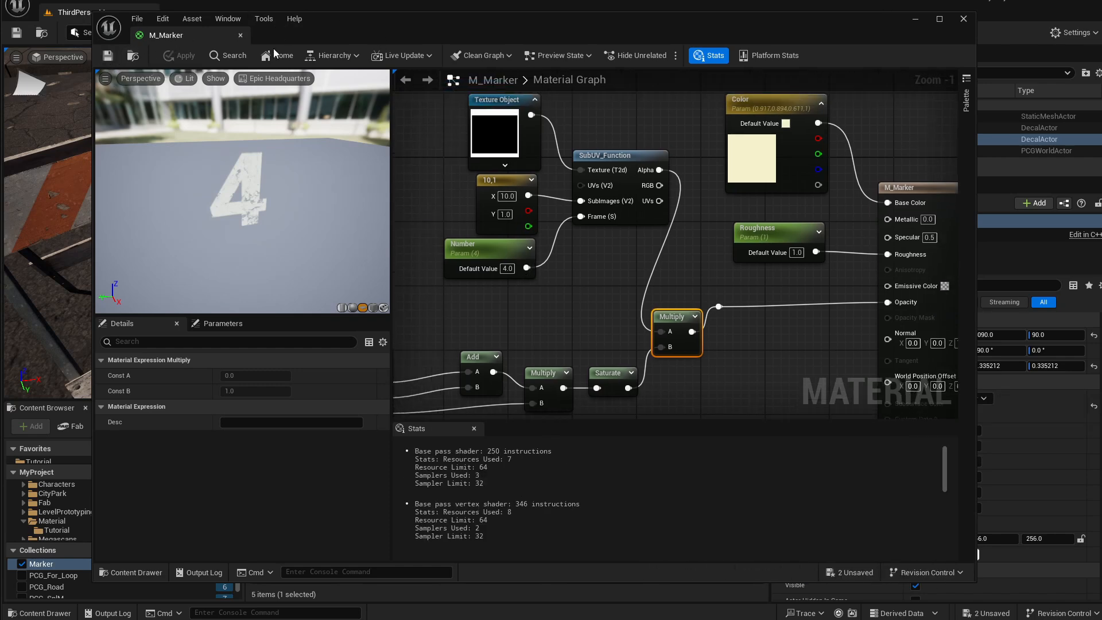
pyautogui.moveTo(744, 269); pyautogui.dragTo(629, 265, button='right')
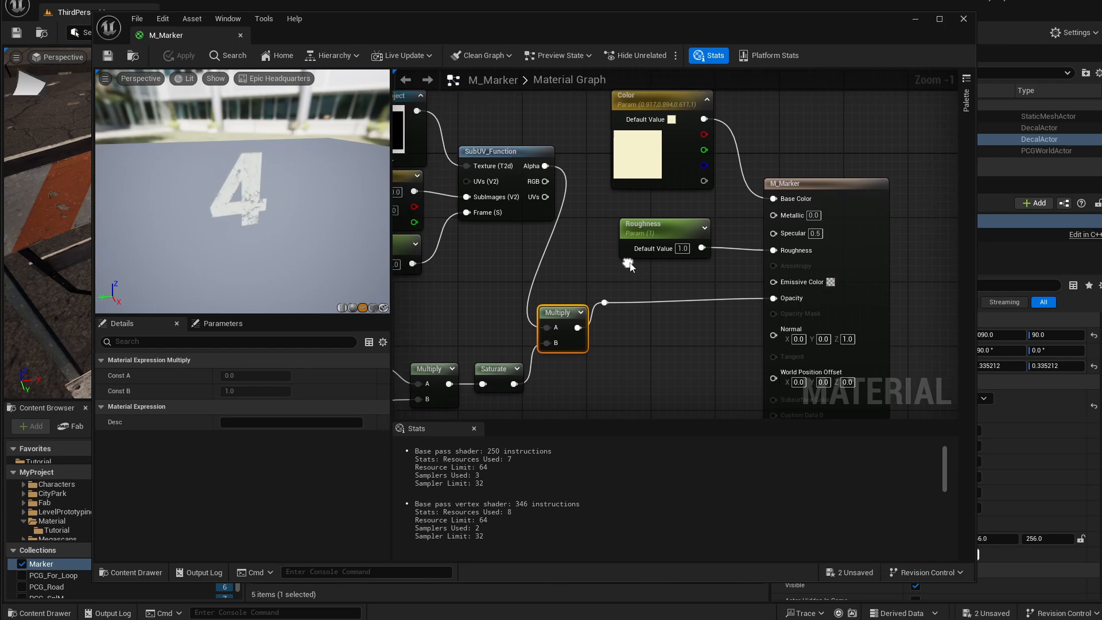
pyautogui.click(239, 35)
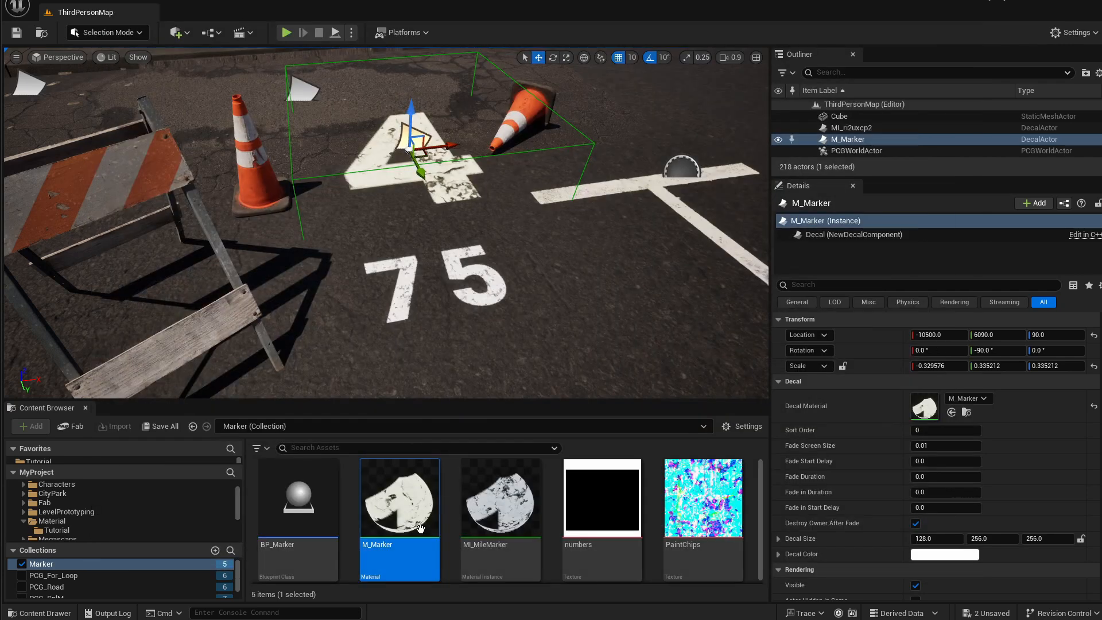
pyautogui.doubleClick(312, 512)
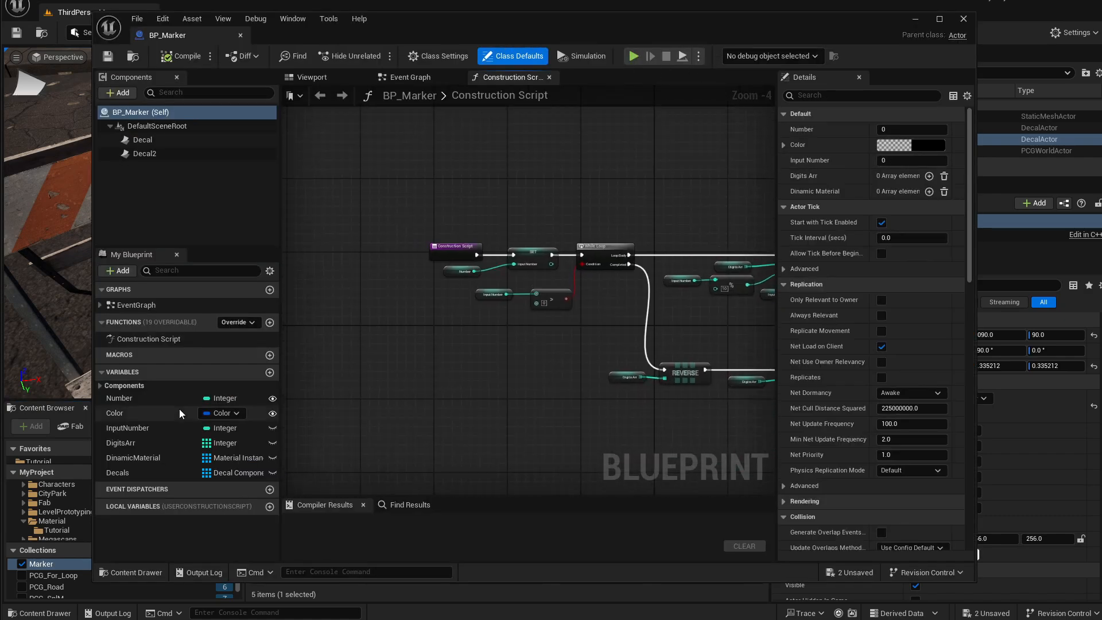
# Examine the construction script's Number variable and the nodes that split the input number into digits.
pyautogui.click(131, 404)
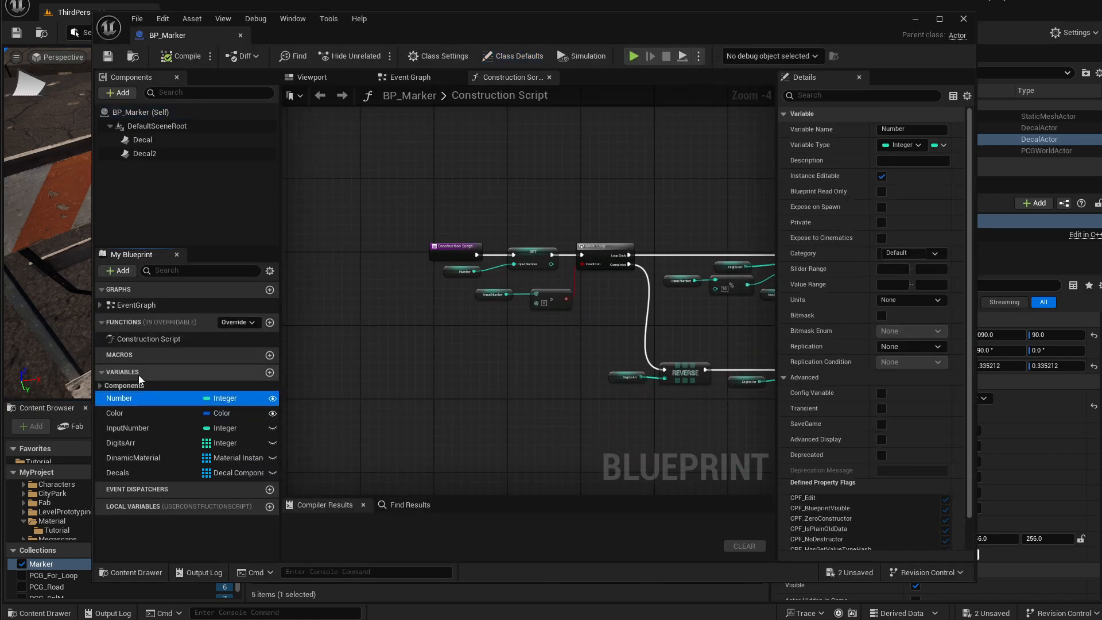
pyautogui.scroll(4, 513, 257)
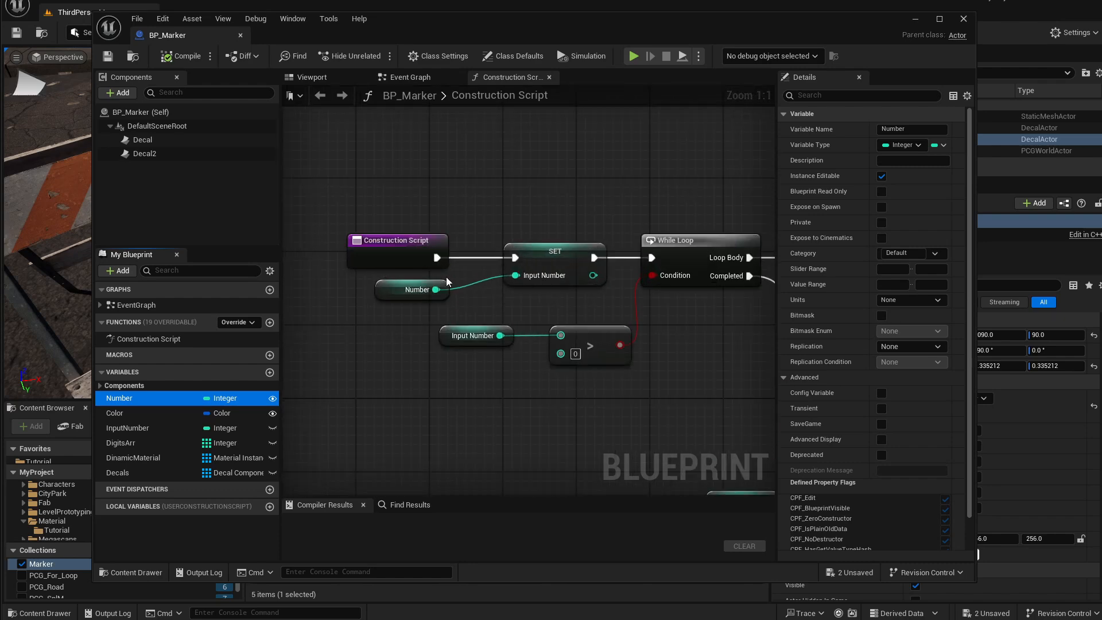
pyautogui.moveTo(567, 233); pyautogui.dragTo(559, 265, button='right')
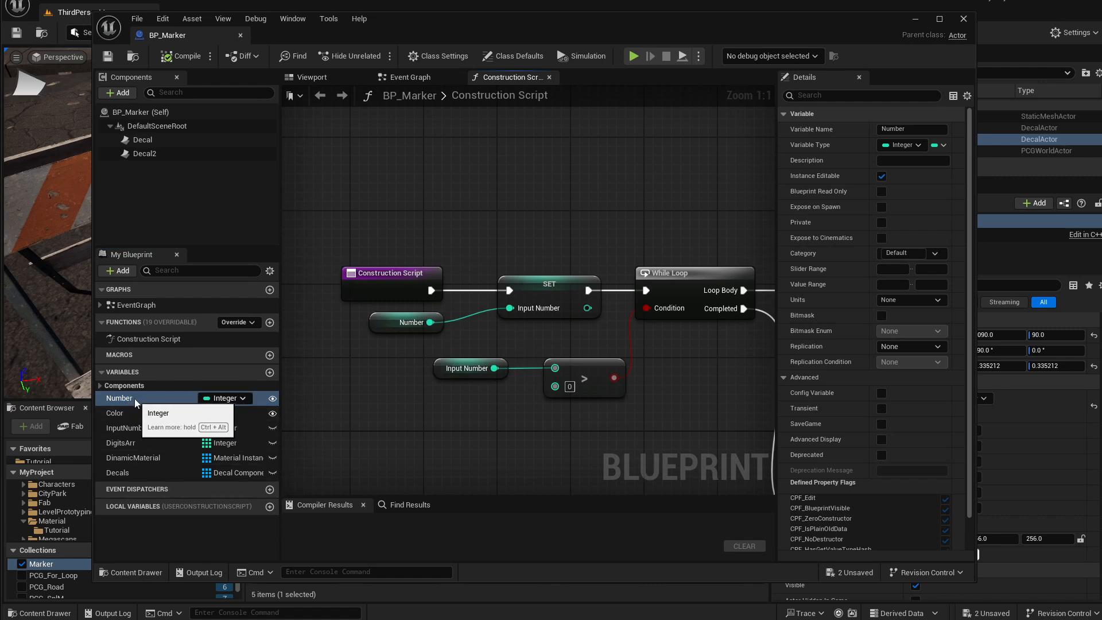
pyautogui.moveTo(487, 337); pyautogui.dragTo(469, 349, button='right')
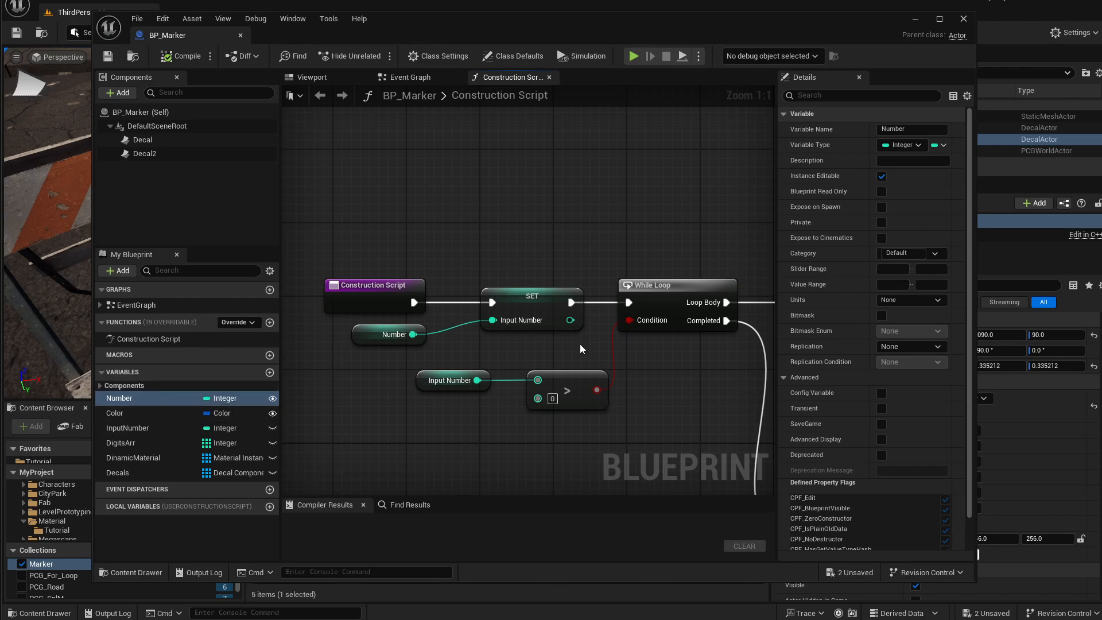
pyautogui.moveTo(579, 343); pyautogui.dragTo(376, 276, button='right')
pyautogui.moveTo(612, 286); pyautogui.dragTo(524, 280, button='right')
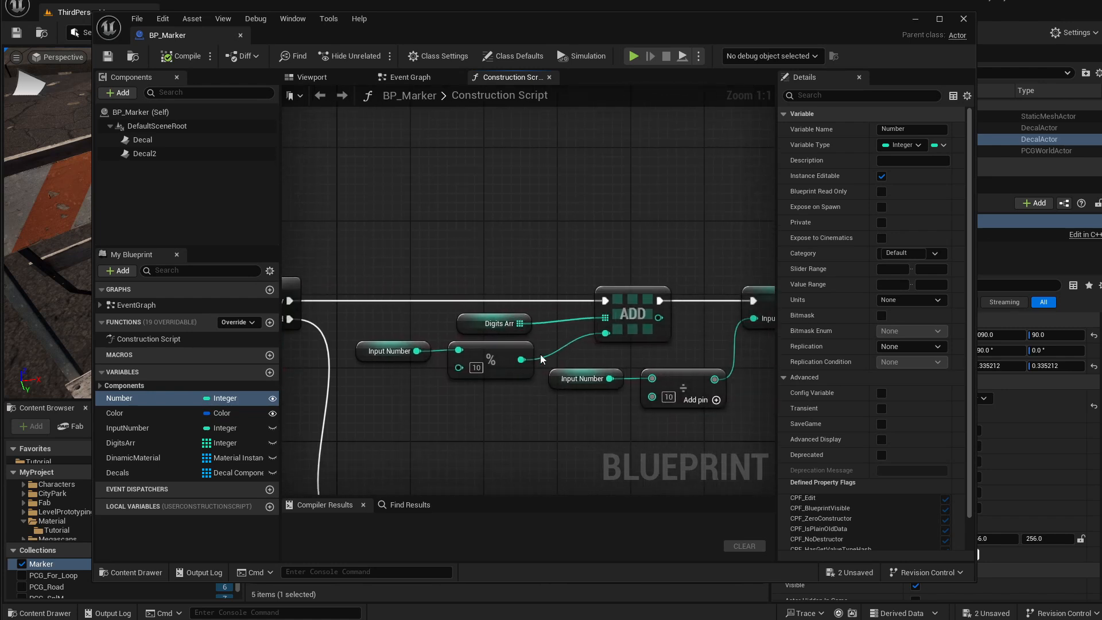
pyautogui.moveTo(587, 255); pyautogui.dragTo(532, 253, button='right')
pyautogui.moveTo(391, 248); pyautogui.dragTo(720, 412)
pyautogui.click(518, 279)
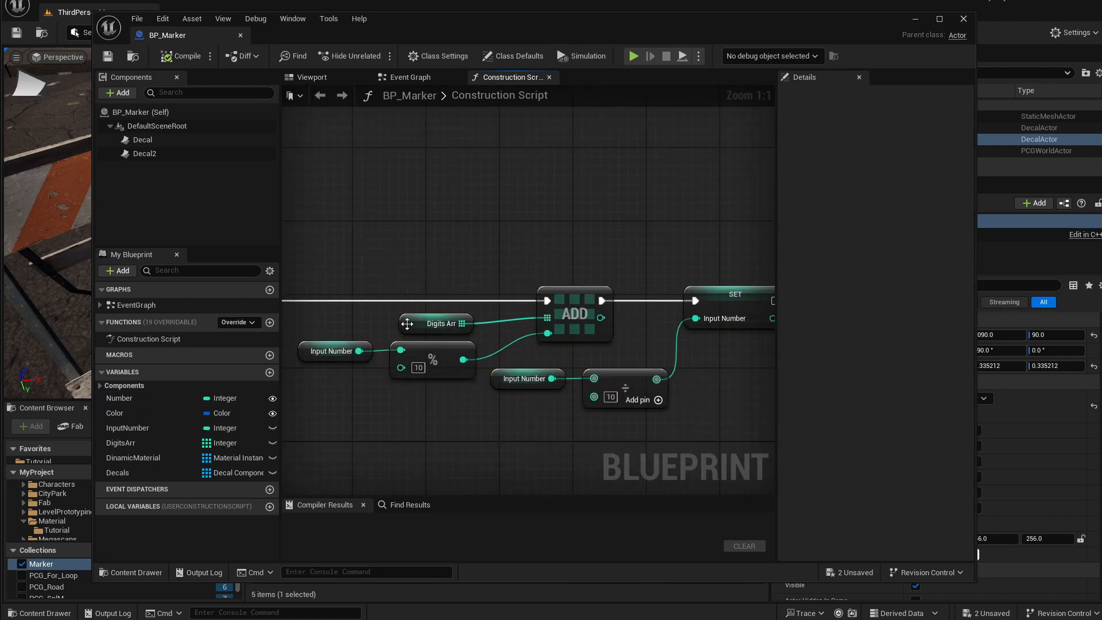
pyautogui.moveTo(407, 323)
pyautogui.mouseDown()
pyautogui.moveTo(453, 317)
pyautogui.moveTo(376, 320)
pyautogui.moveTo(413, 327)
pyautogui.mouseUp()
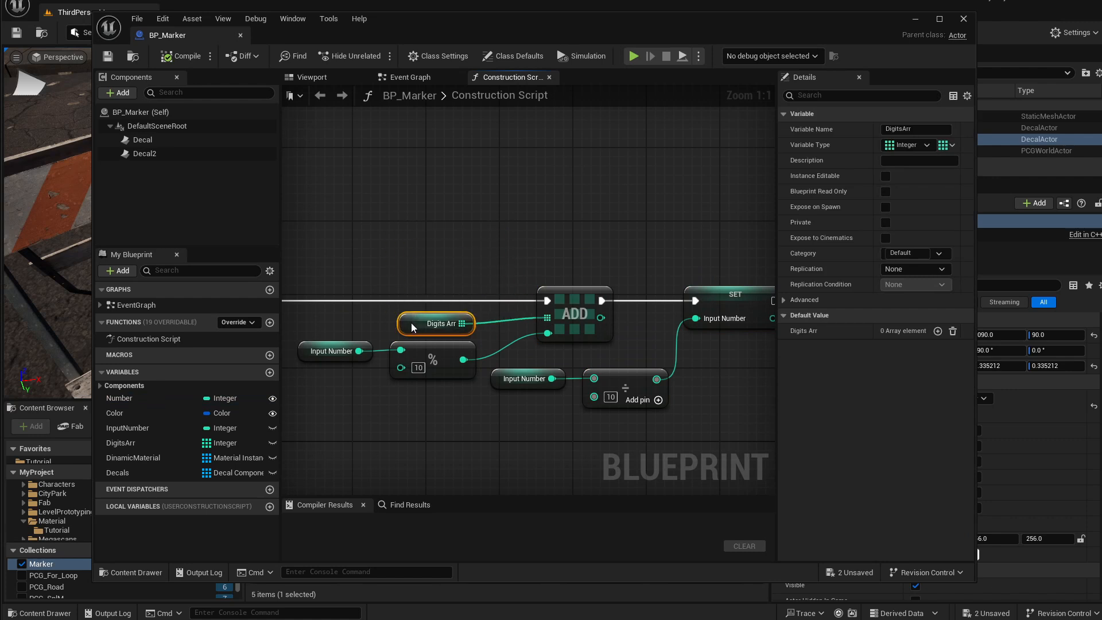
pyautogui.moveTo(323, 384); pyautogui.dragTo(410, 350)
pyautogui.moveTo(445, 407); pyautogui.dragTo(337, 350)
pyautogui.moveTo(452, 415); pyautogui.dragTo(361, 331)
pyautogui.click(365, 261)
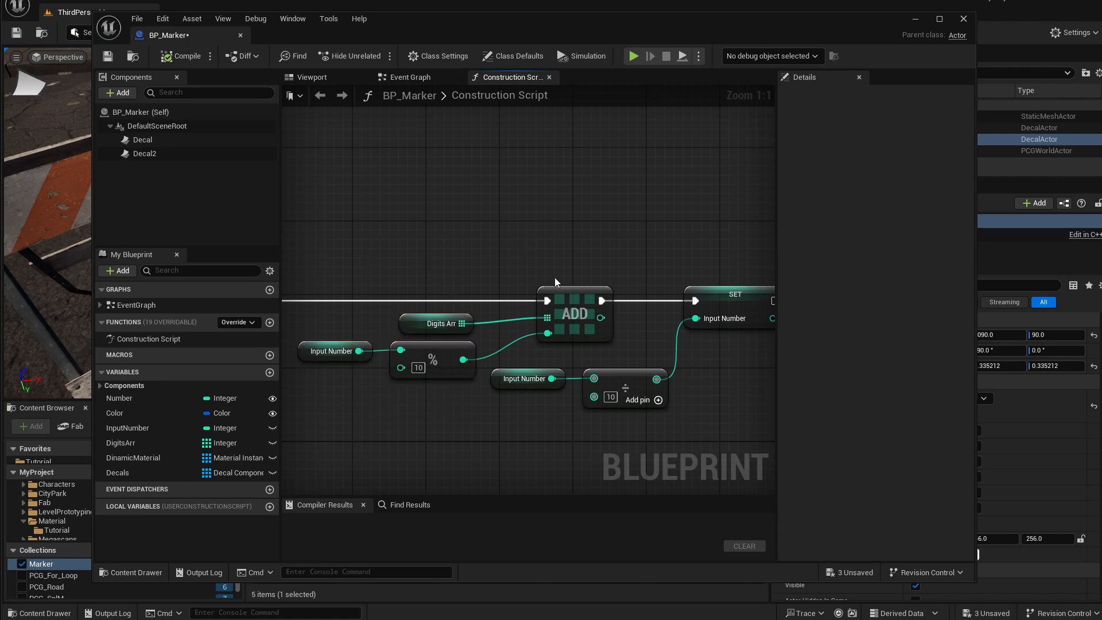
# Examine the construction script's digit loop, Add Decal Component, Create Dynamic Material Instance and Set Relative Transform nodes.
pyautogui.click(552, 292)
pyautogui.moveTo(586, 361); pyautogui.dragTo(558, 357, button='right')
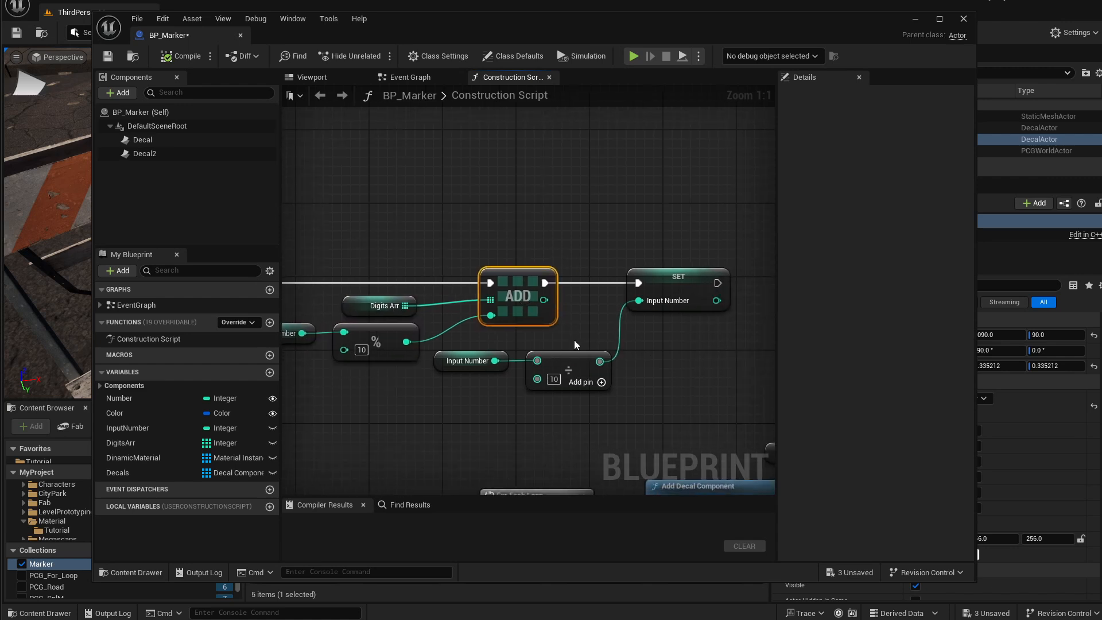
pyautogui.moveTo(577, 405); pyautogui.dragTo(644, 305)
pyautogui.moveTo(477, 412); pyautogui.dragTo(553, 363)
pyautogui.moveTo(525, 242); pyautogui.dragTo(552, 240, button='right')
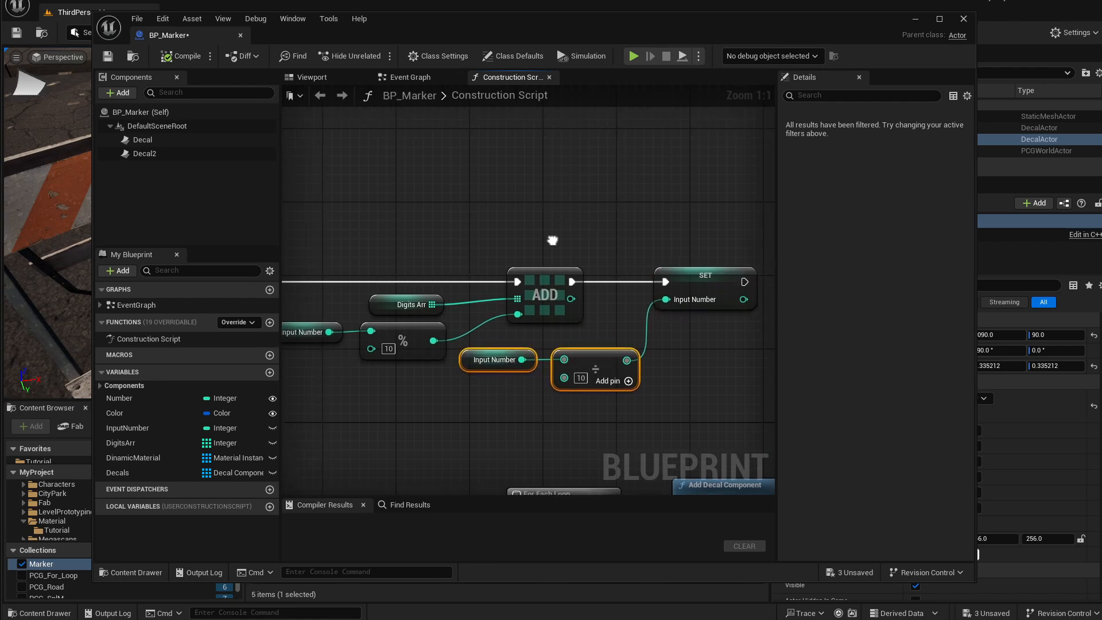
pyautogui.moveTo(471, 369); pyautogui.dragTo(571, 358, button='right')
pyautogui.moveTo(508, 332); pyautogui.dragTo(494, 338, button='right')
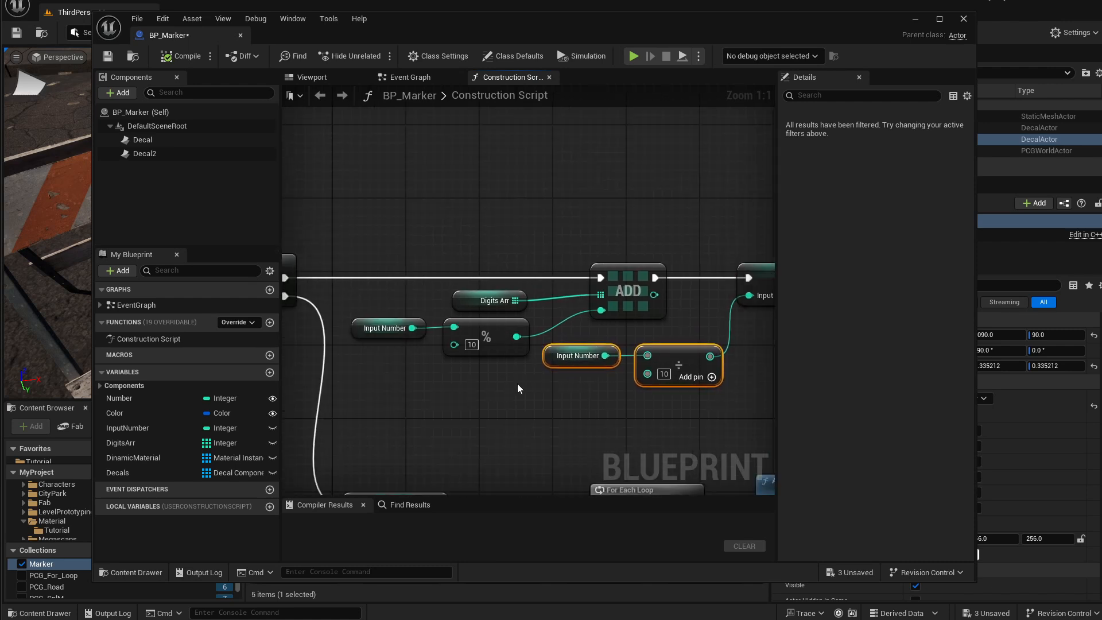
pyautogui.moveTo(577, 376); pyautogui.dragTo(530, 383, button='right')
pyautogui.moveTo(480, 414); pyautogui.dragTo(583, 357, button='right')
pyautogui.moveTo(433, 300); pyautogui.dragTo(568, 325, button='right')
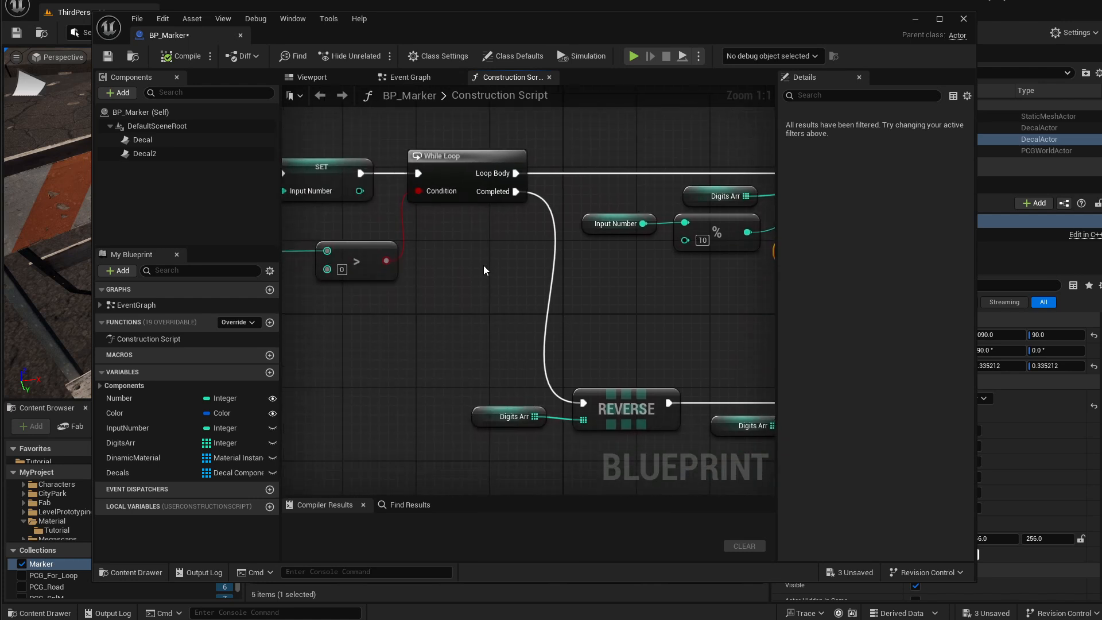
pyautogui.moveTo(486, 270); pyautogui.dragTo(512, 269, button='right')
pyautogui.moveTo(567, 348); pyautogui.dragTo(442, 305, button='right')
pyautogui.click(419, 369)
pyautogui.moveTo(517, 404); pyautogui.dragTo(323, 392, button='right')
pyautogui.moveTo(371, 314); pyautogui.dragTo(495, 320, button='right')
pyautogui.moveTo(477, 295); pyautogui.dragTo(414, 388)
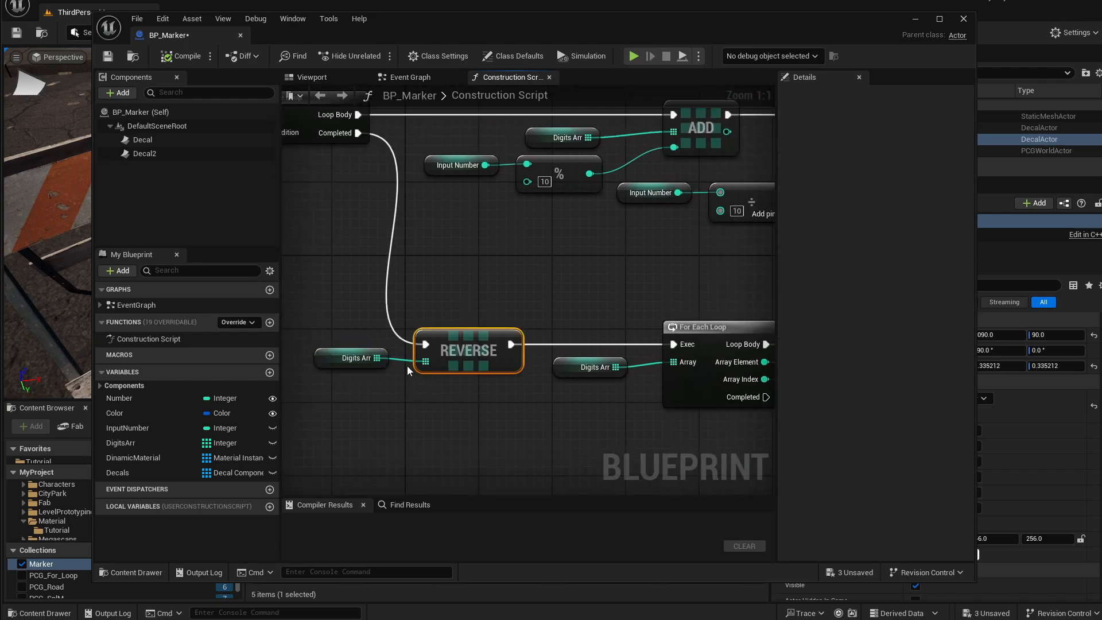
pyautogui.moveTo(590, 315); pyautogui.dragTo(430, 297, button='right')
pyautogui.moveTo(515, 354); pyautogui.dragTo(453, 331, button='right')
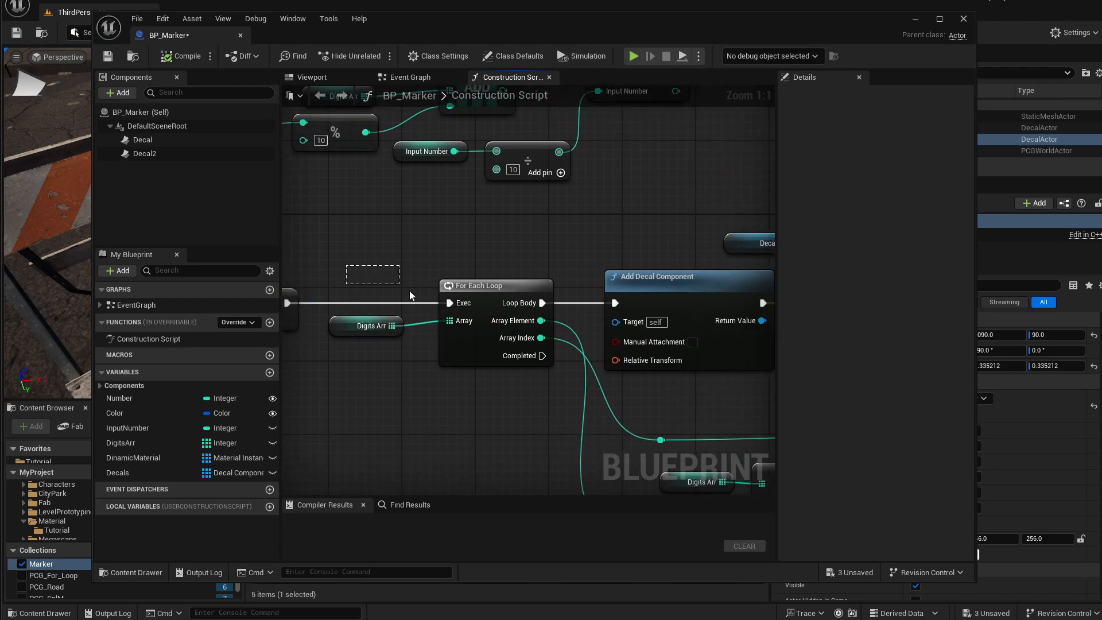
pyautogui.moveTo(410, 296); pyautogui.dragTo(460, 374)
pyautogui.moveTo(512, 401); pyautogui.dragTo(344, 397, button='right')
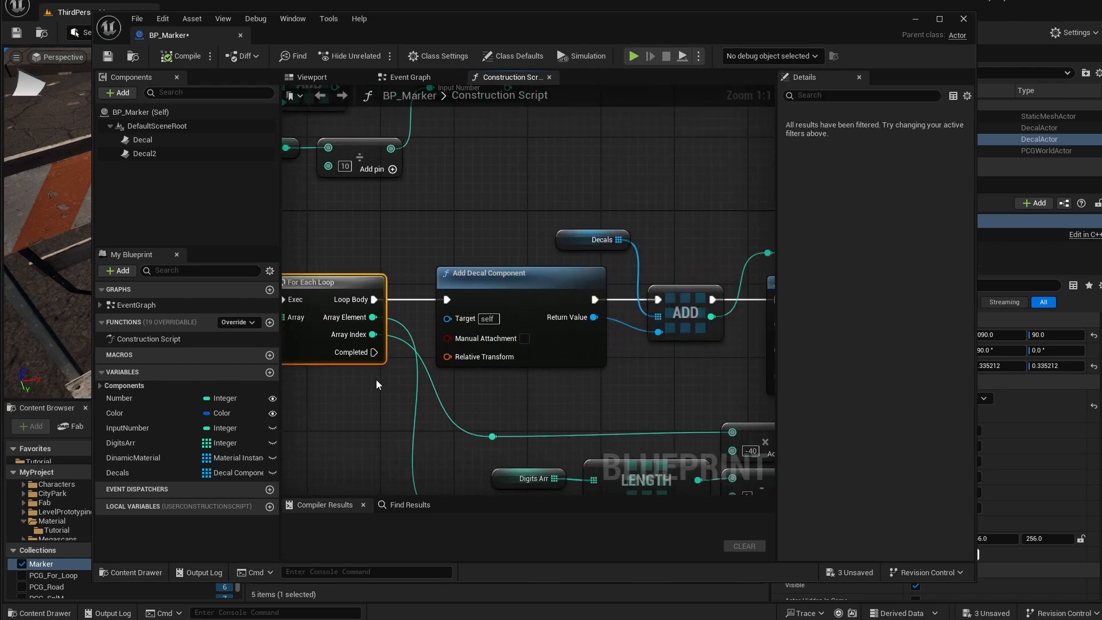
pyautogui.moveTo(548, 378); pyautogui.dragTo(475, 385, button='right')
pyautogui.moveTo(758, 388); pyautogui.dragTo(587, 358, button='right')
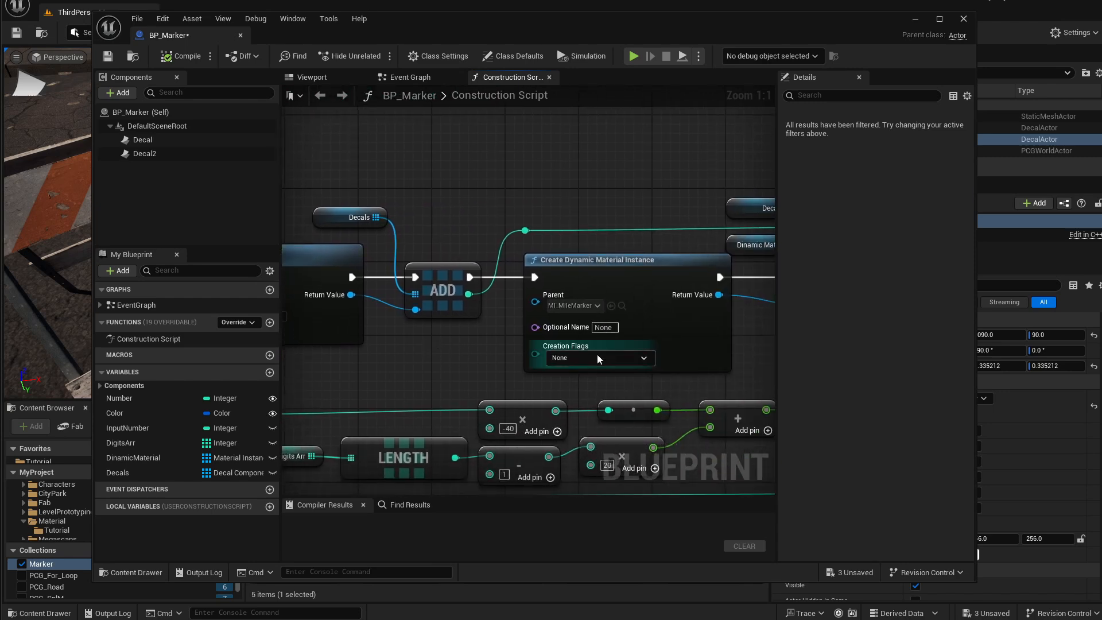
pyautogui.scroll(-1, 643, 350)
pyautogui.moveTo(679, 349); pyautogui.dragTo(540, 354, button='right')
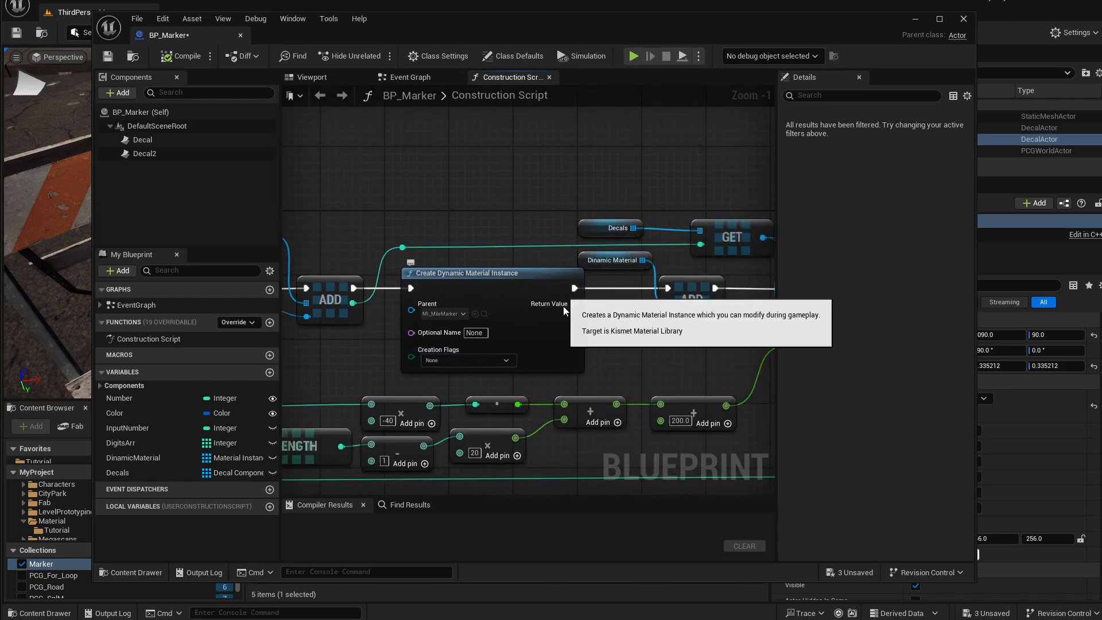
pyautogui.moveTo(662, 357); pyautogui.dragTo(427, 322, button='right')
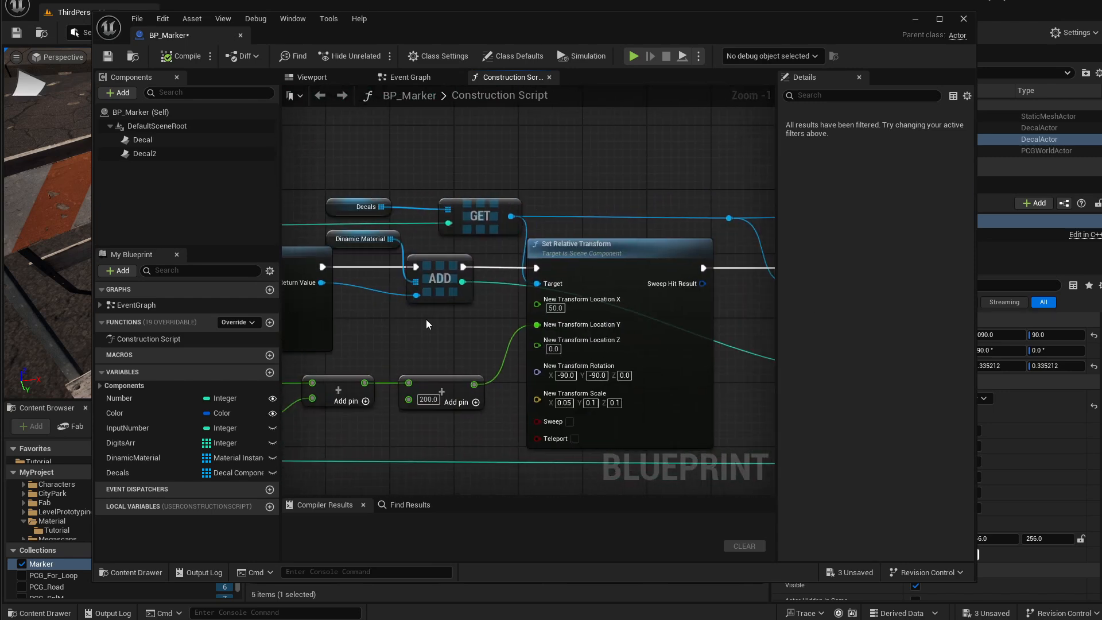
pyautogui.moveTo(677, 318); pyautogui.dragTo(654, 322, button='right')
pyautogui.moveTo(466, 326); pyautogui.dragTo(332, 330, button='right')
pyautogui.scroll(-1, 666, 331)
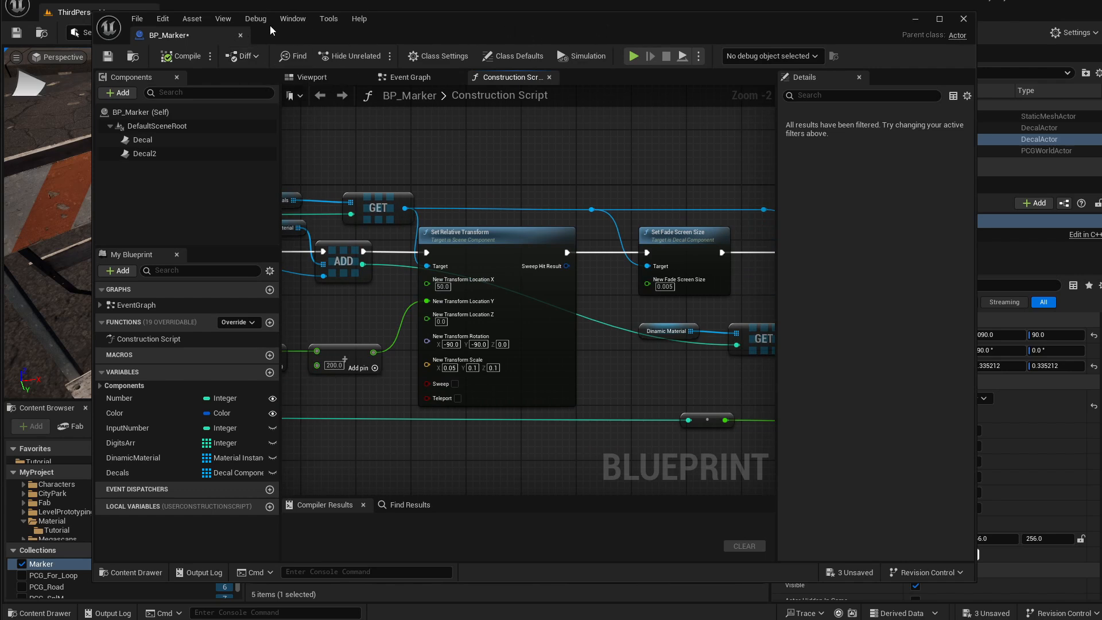
pyautogui.moveTo(458, 26); pyautogui.dragTo(480, 215)
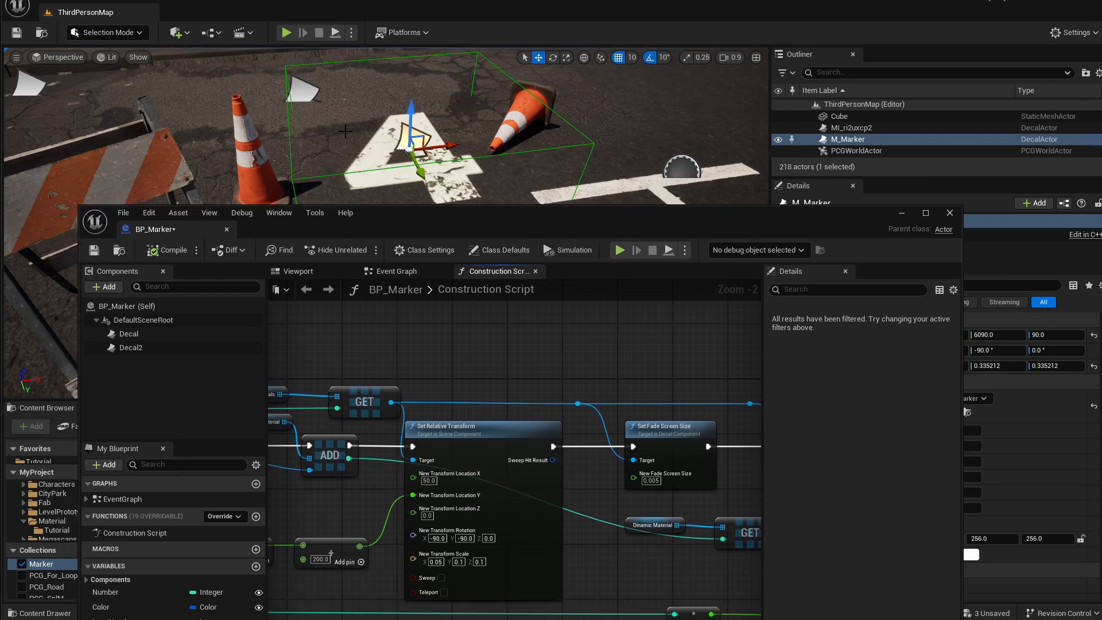
pyautogui.moveTo(358, 408); pyautogui.dragTo(542, 409, button='right')
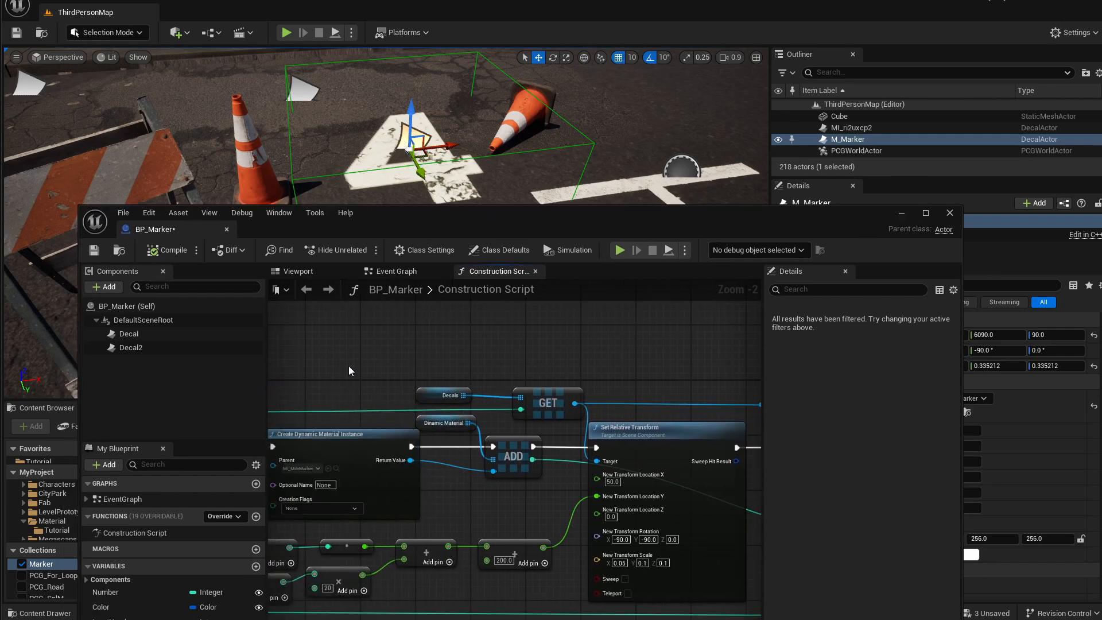
pyautogui.moveTo(377, 317); pyautogui.dragTo(436, 328, button='right')
pyautogui.moveTo(512, 219); pyautogui.dragTo(497, 325)
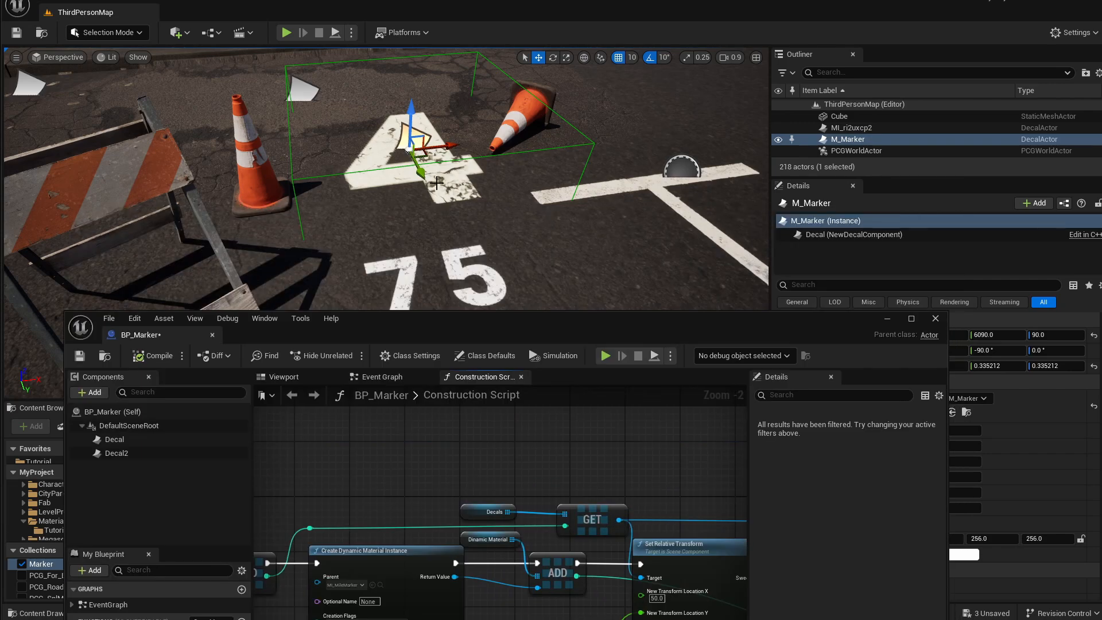
pyautogui.moveTo(563, 328); pyautogui.dragTo(565, 72)
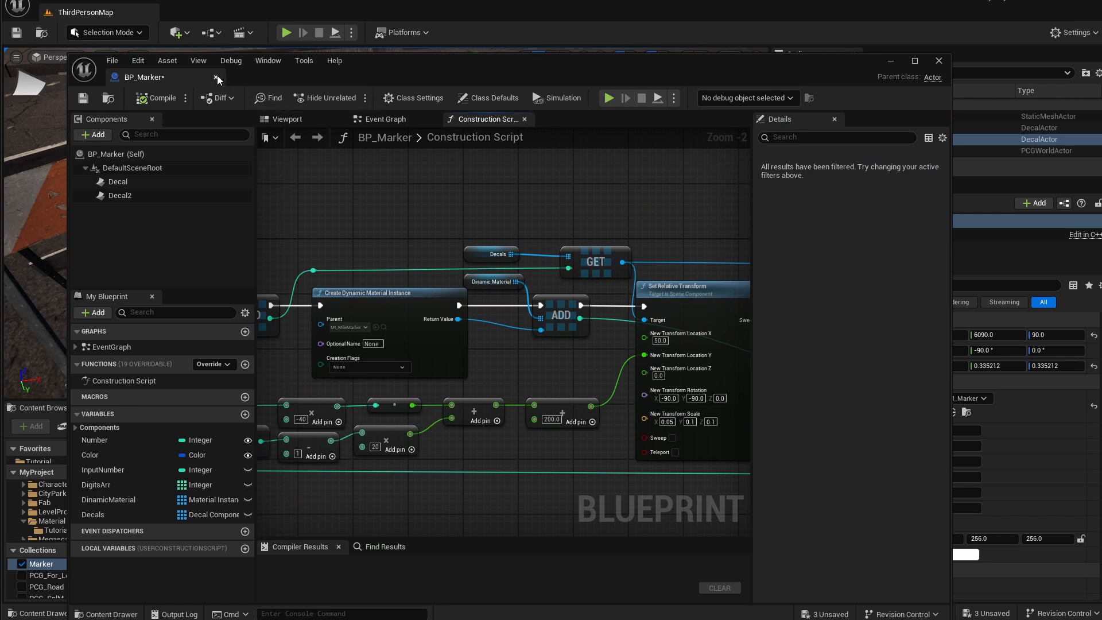
pyautogui.moveTo(794, 56); pyautogui.dragTo(788, 62)
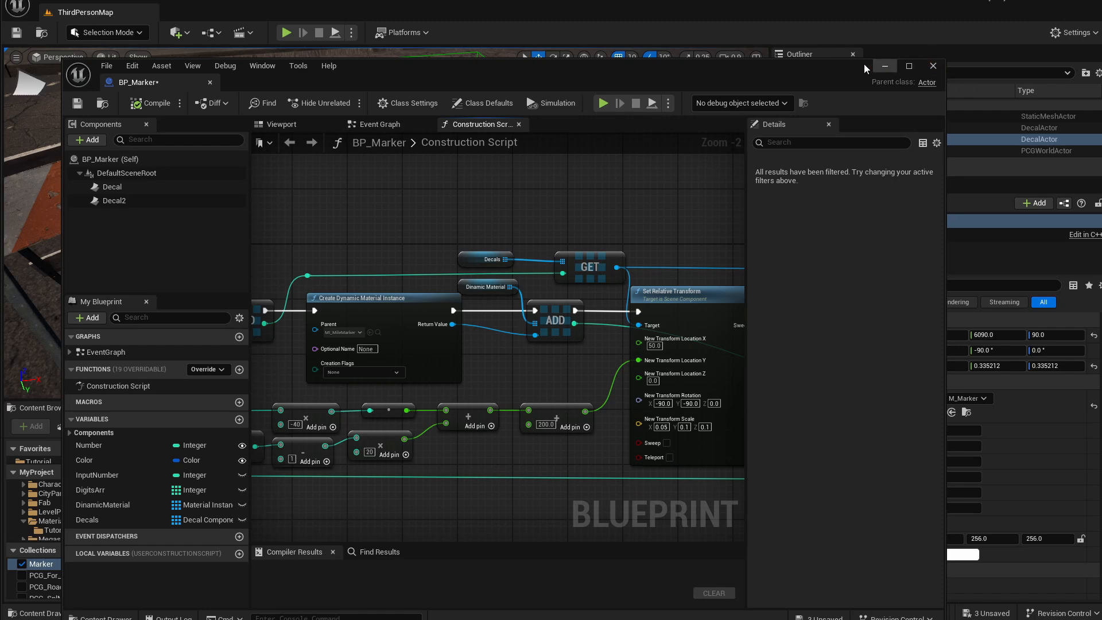
pyautogui.moveTo(863, 64); pyautogui.dragTo(856, 50)
pyautogui.click(912, 51)
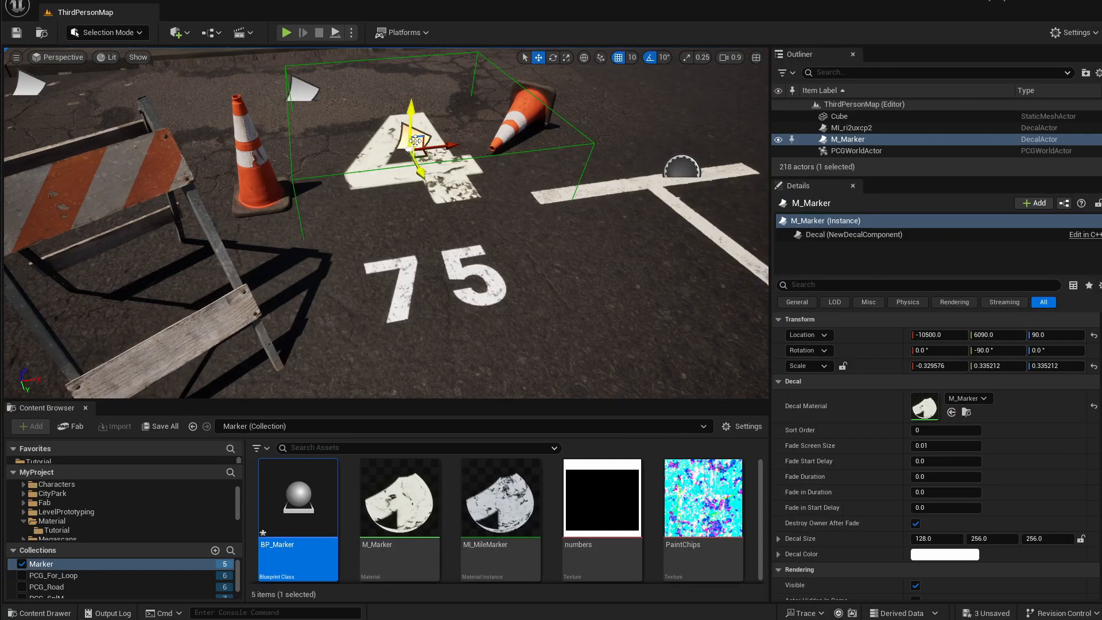
# Delete the marker actor and the 75 number decal from the level.
pyautogui.press('Delete')
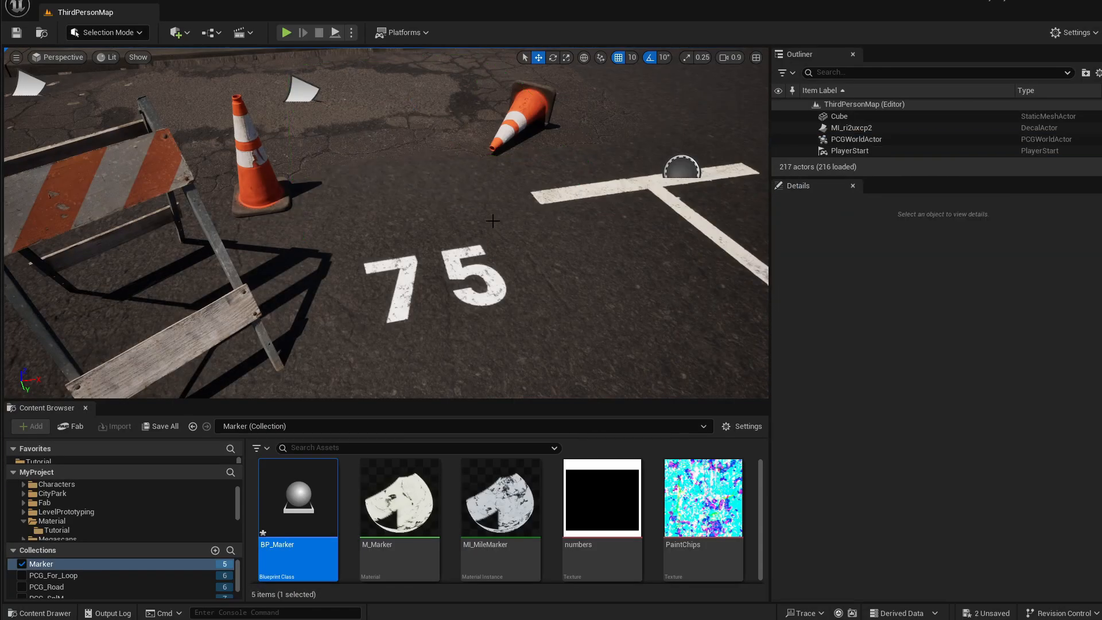
pyautogui.click(666, 171)
pyautogui.press('Delete')
# Create a new material named M_DecalNumber in the Material/Tutorial folder.
pyautogui.scroll(-5, 554, 260)
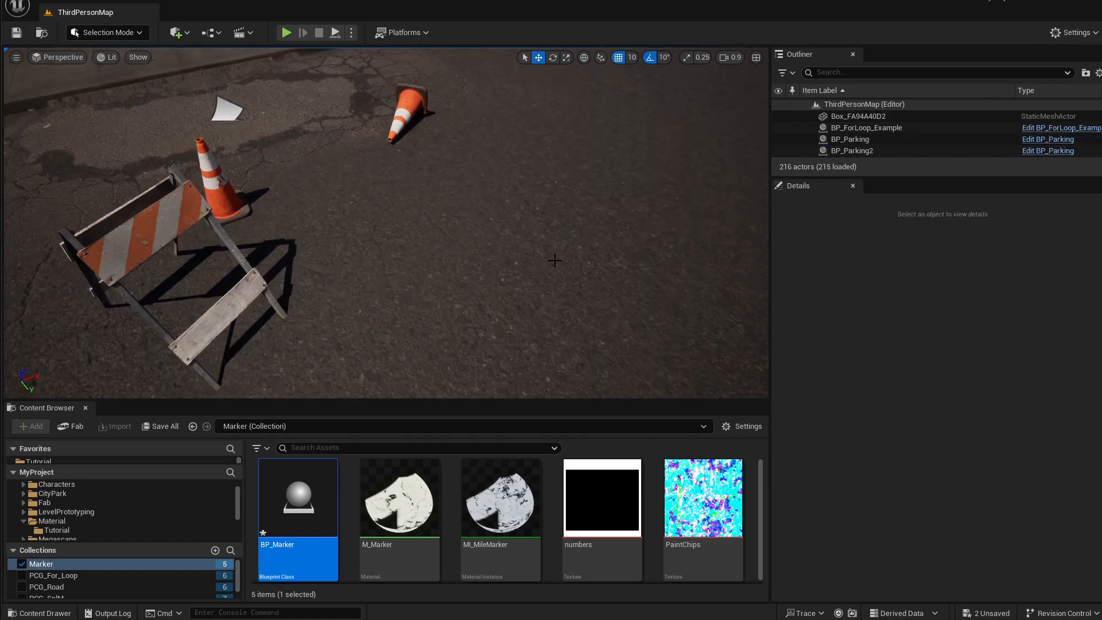
pyautogui.moveTo(554, 260); pyautogui.dragTo(543, 260, button='right')
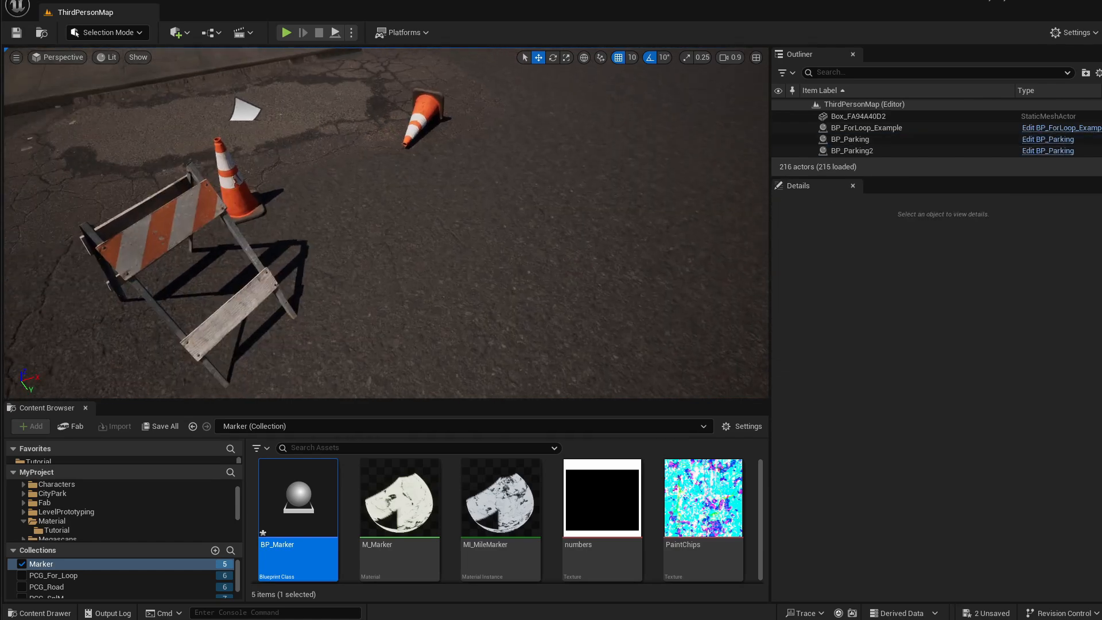
pyautogui.click(60, 530)
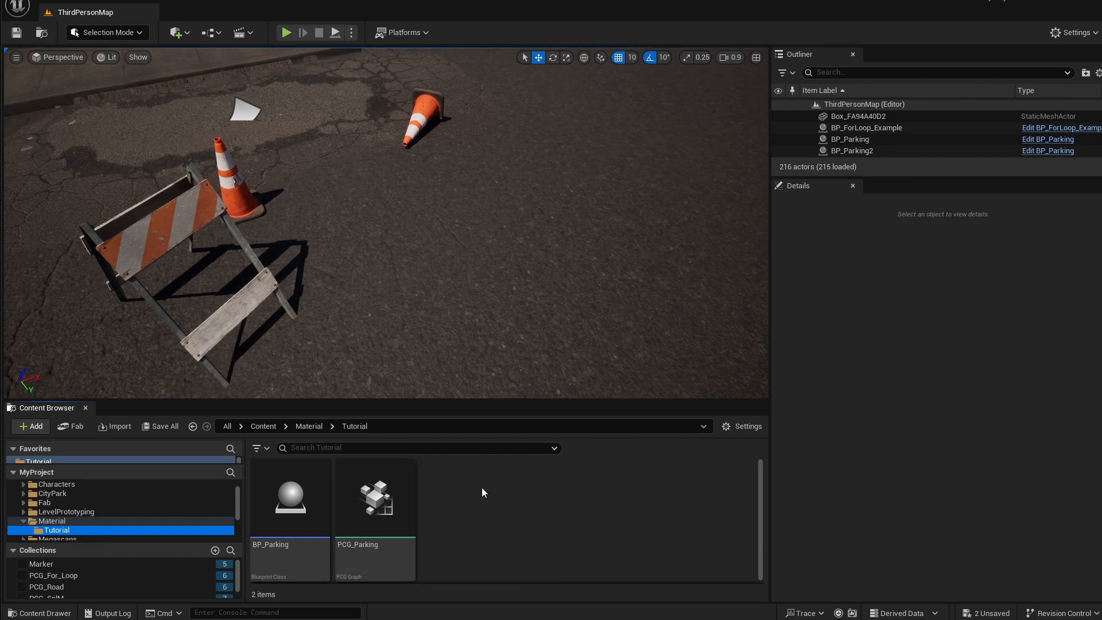
pyautogui.rightClick(499, 477)
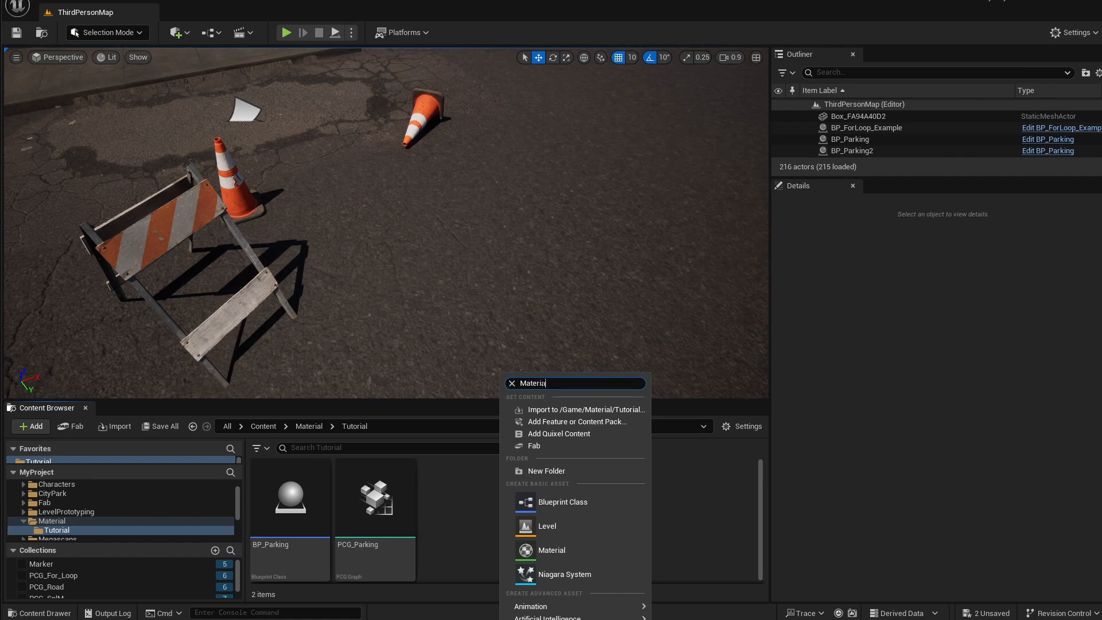
pyautogui.write('Material')
pyautogui.click(565, 411)
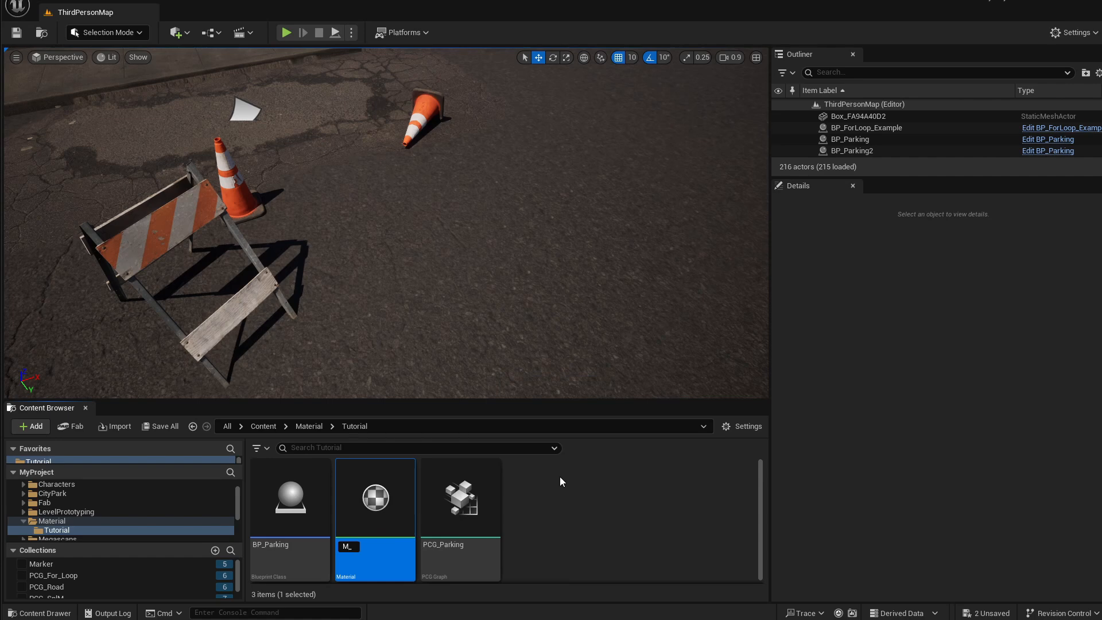
pyautogui.write('M_DecalNumber')
pyautogui.press('Return')
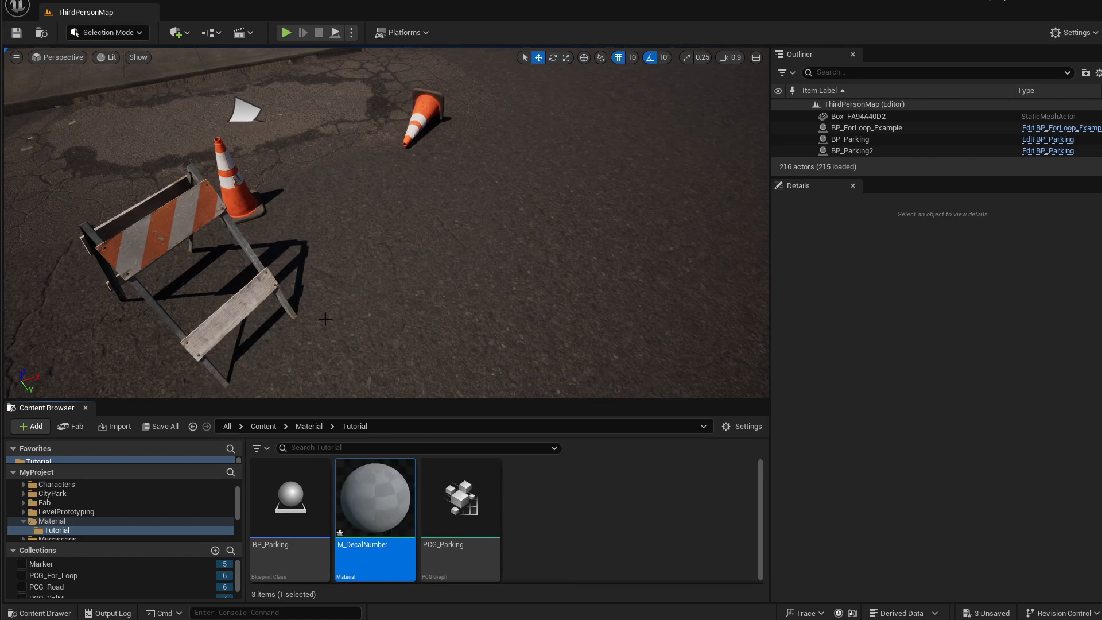
# Open M_DecalNumber and set its material domain to Deferred Decal and its blend mode to Translucent.
pyautogui.doubleClick(375, 497)
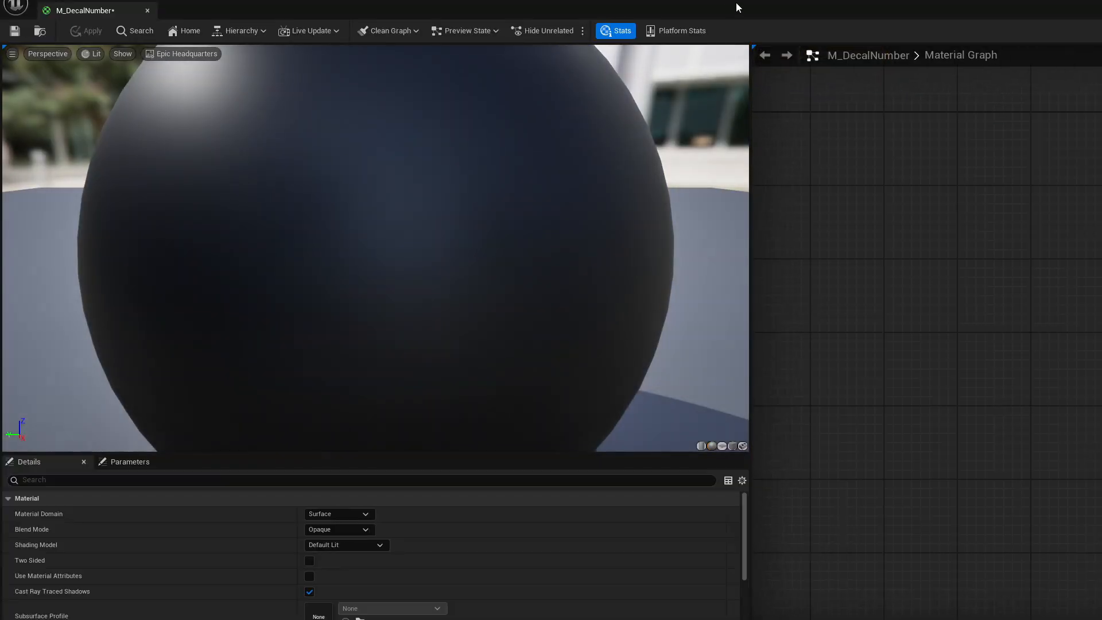
pyautogui.doubleClick(739, 7)
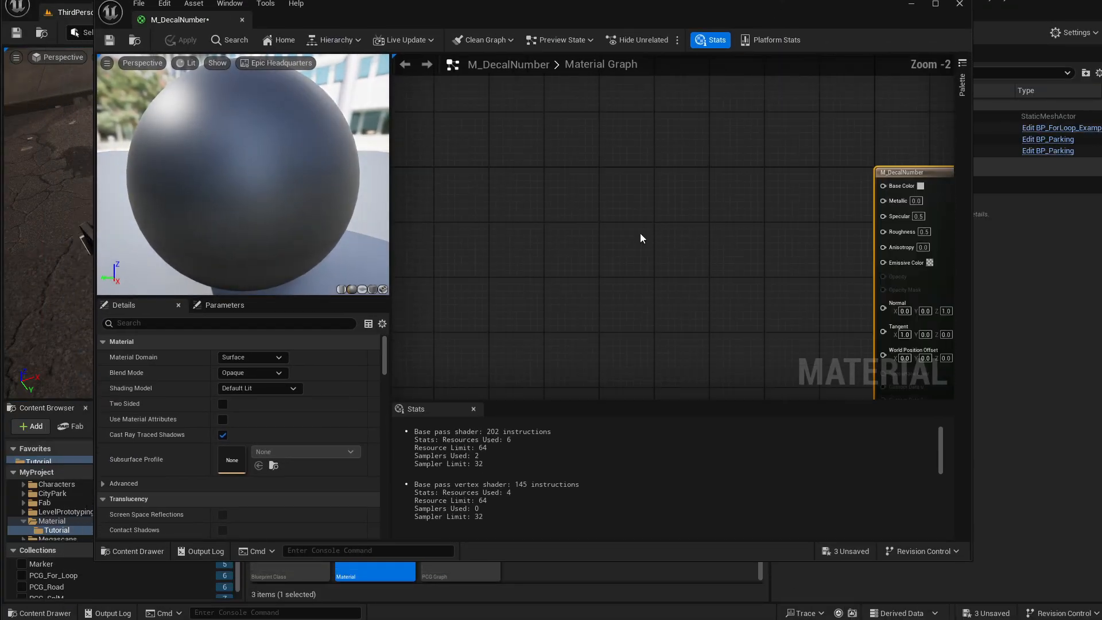
pyautogui.moveTo(641, 238); pyautogui.dragTo(550, 219, button='right')
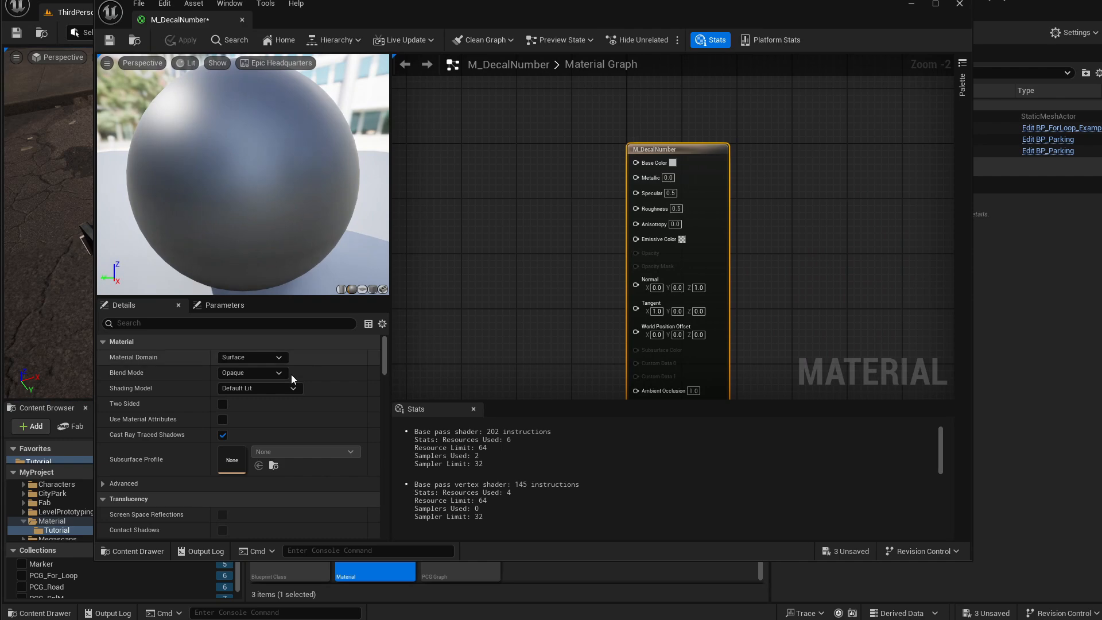
pyautogui.click(258, 358)
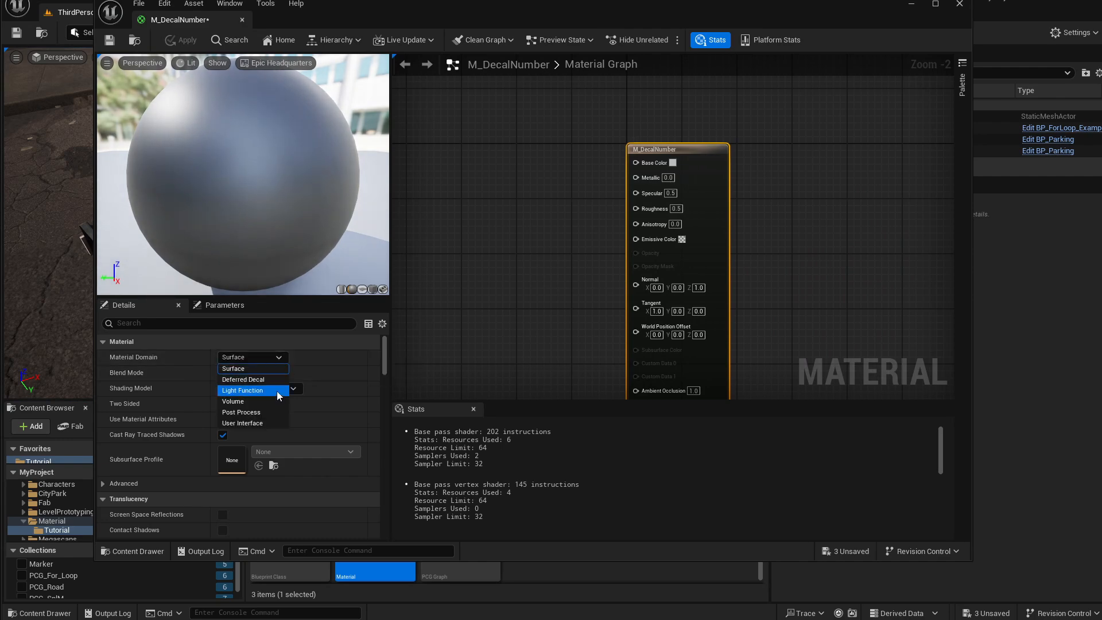
pyautogui.click(248, 380)
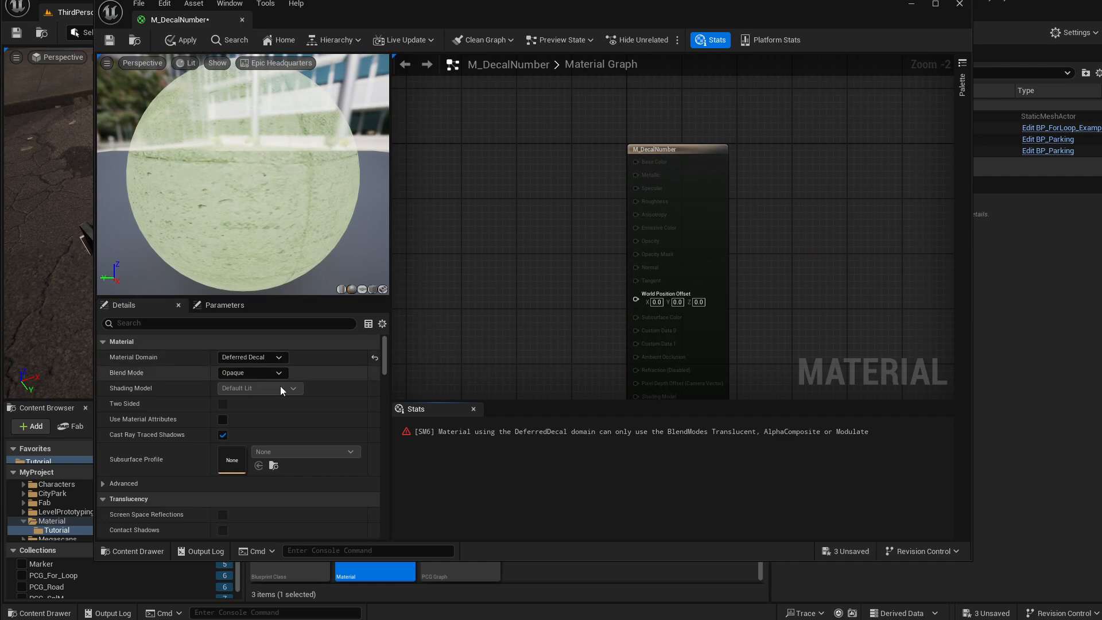
pyautogui.click(248, 373)
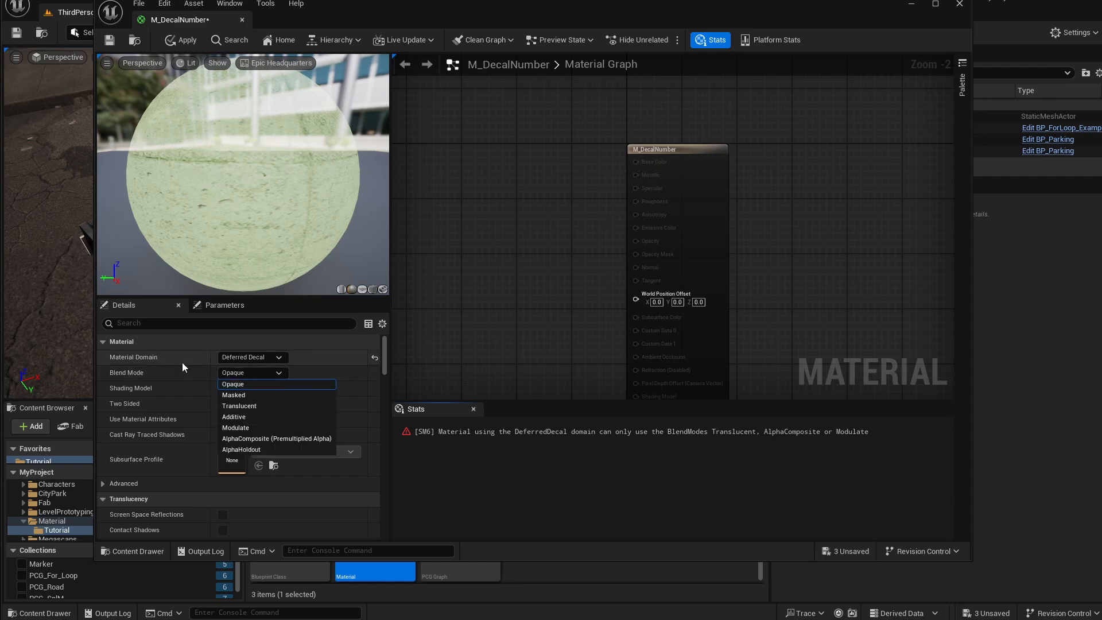
pyautogui.click(242, 407)
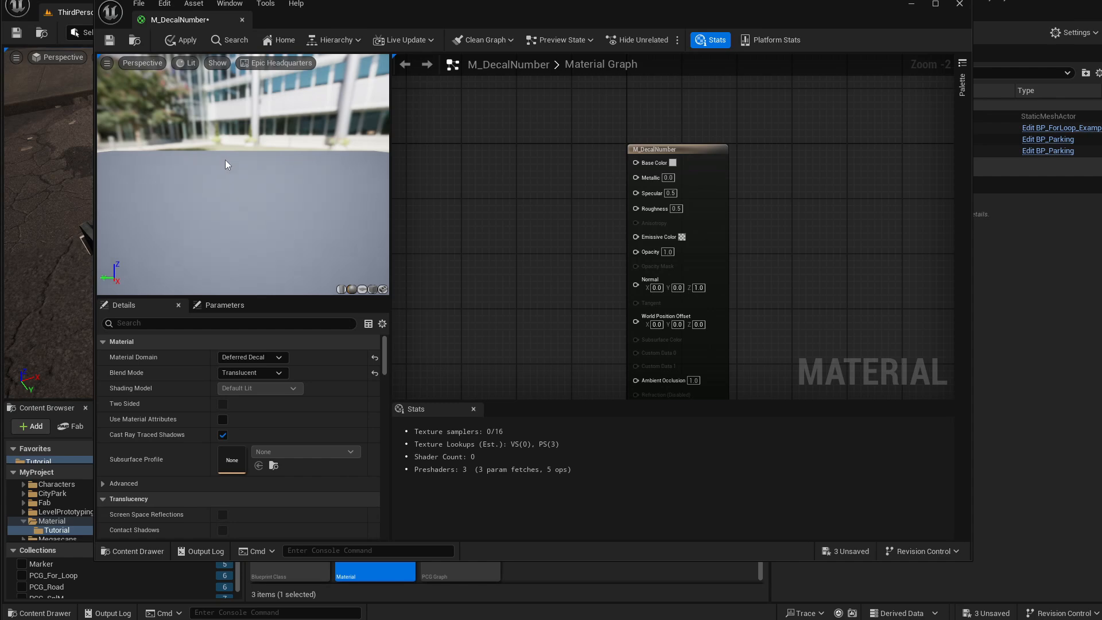
# Add a Texture Sample node using the numbers texture from the Marker collection to the material graph.
pyautogui.moveTo(494, 222); pyautogui.dragTo(552, 249, button='right')
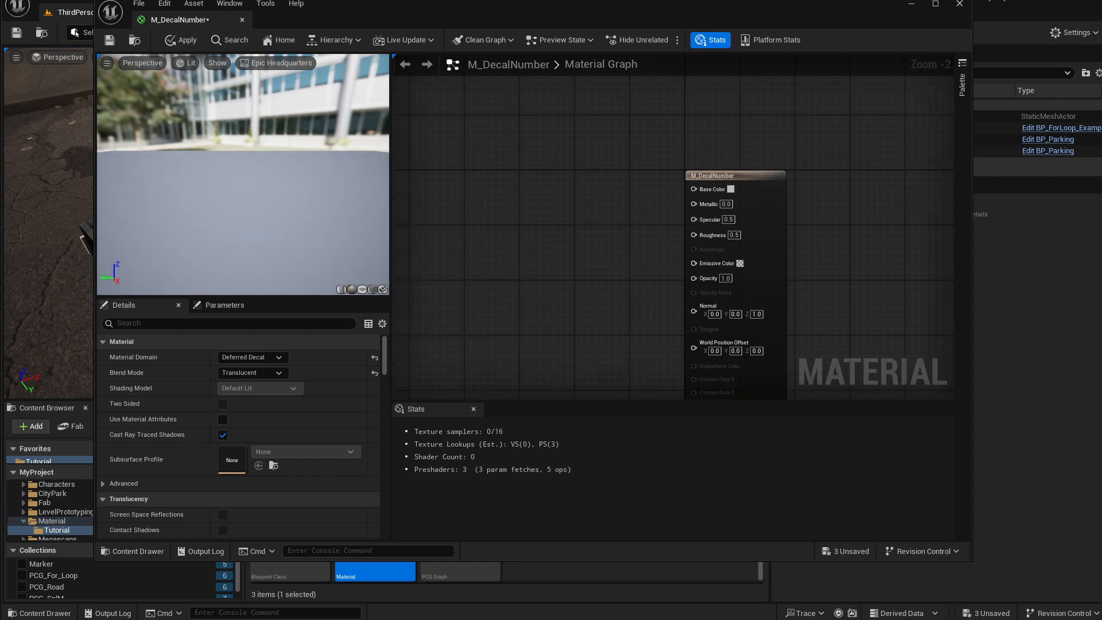
pyautogui.moveTo(502, 8); pyautogui.dragTo(789, 18)
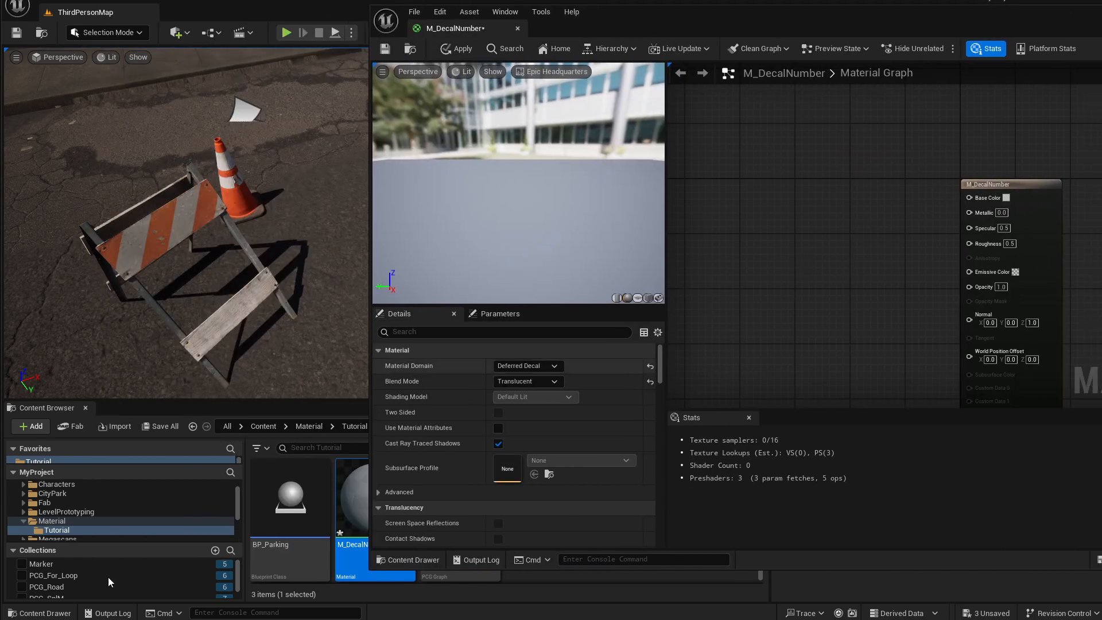
pyautogui.click(69, 561)
pyautogui.moveTo(863, 14)
pyautogui.mouseDown()
pyautogui.moveTo(1090, 27)
pyautogui.moveTo(1073, 26)
pyautogui.mouseUp()
pyautogui.moveTo(600, 505); pyautogui.dragTo(1033, 161)
pyautogui.moveTo(1050, 23); pyautogui.dragTo(541, 24)
pyautogui.moveTo(482, 184)
pyautogui.mouseDown()
pyautogui.moveTo(532, 184)
pyautogui.moveTo(445, 183)
pyautogui.moveTo(479, 184)
pyautogui.mouseUp()
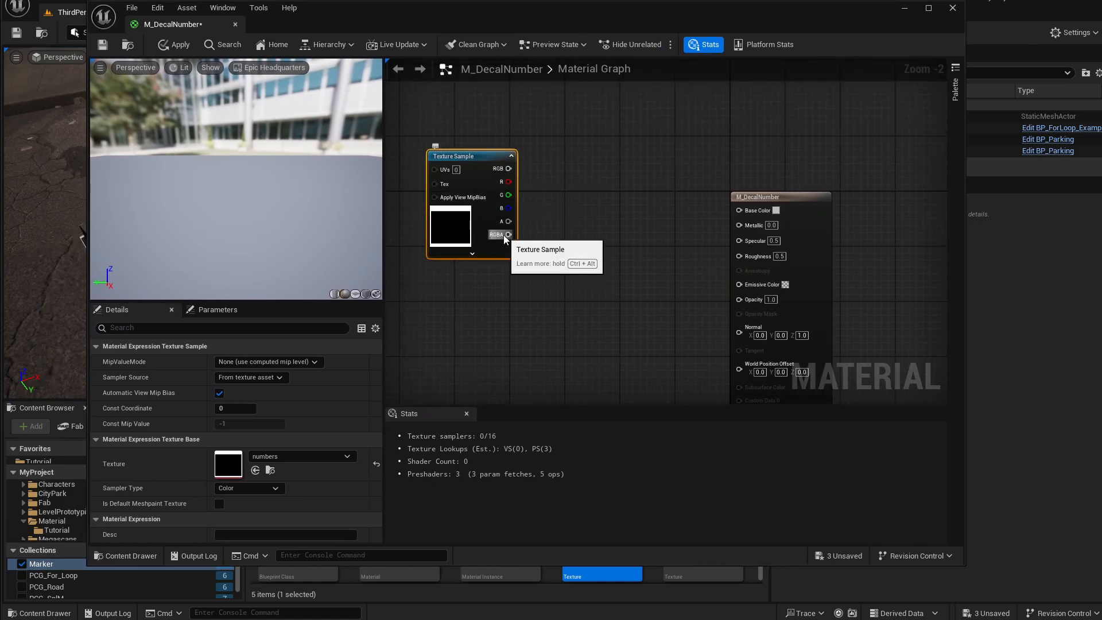
pyautogui.moveTo(508, 235); pyautogui.dragTo(566, 246)
pyautogui.click(526, 211)
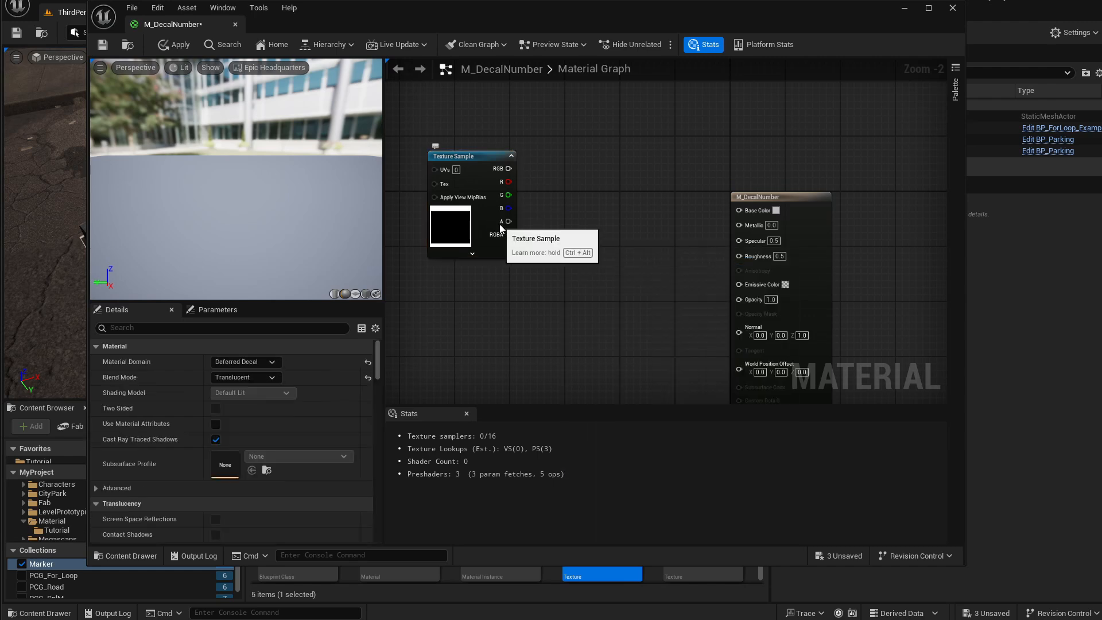
# Connect the Texture Sample's alpha output to the material's Opacity input.
pyautogui.moveTo(508, 222); pyautogui.dragTo(742, 301)
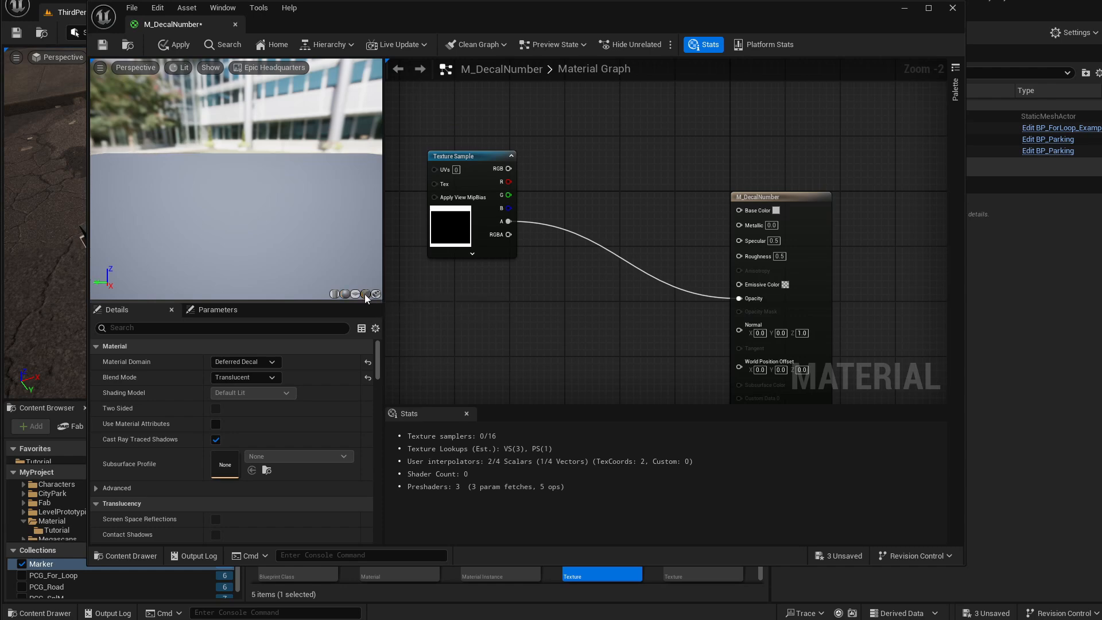
pyautogui.click(365, 294)
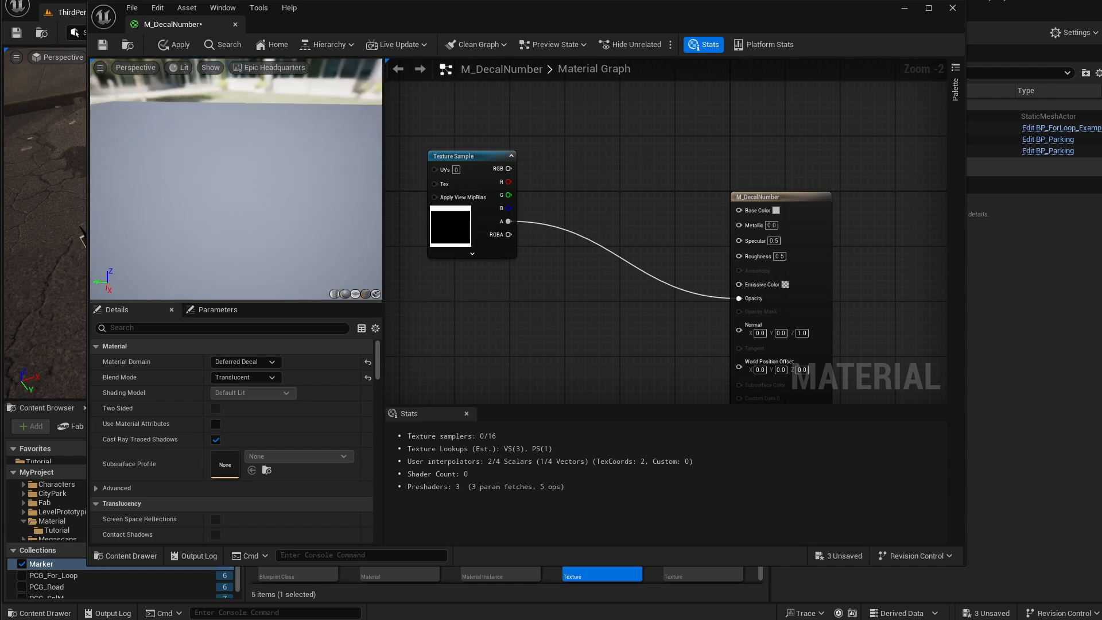
pyautogui.moveTo(287, 140)
pyautogui.mouseDown(button='right')
pyautogui.moveTo(287, 172)
pyautogui.moveTo(288, 132)
pyautogui.mouseUp(button='right')
pyautogui.moveTo(288, 140); pyautogui.dragTo(287, 127)
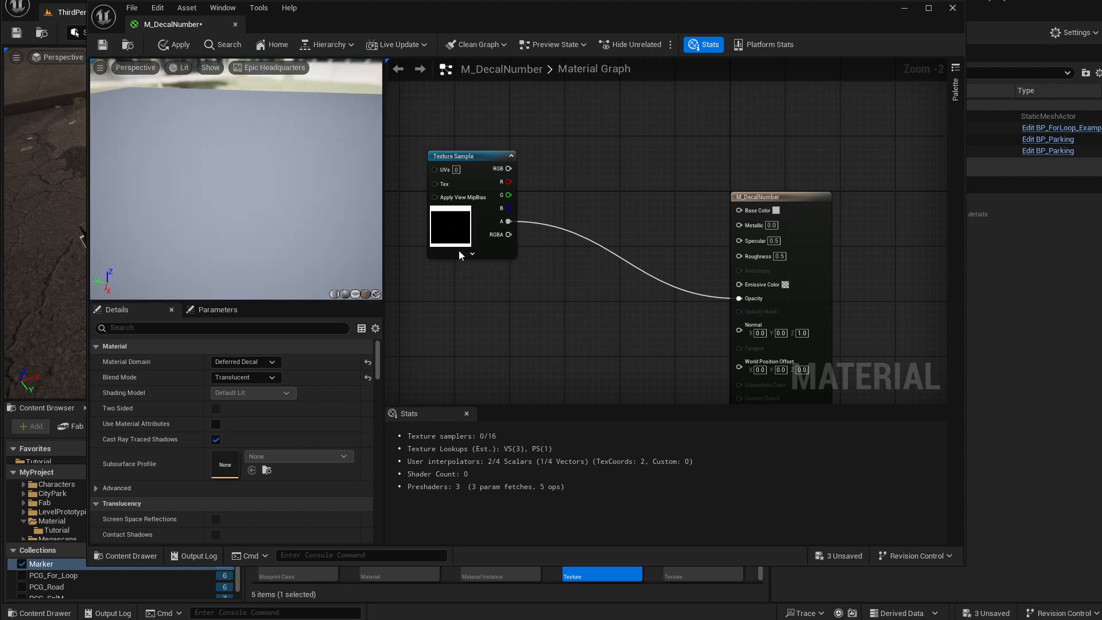
pyautogui.moveTo(459, 254); pyautogui.dragTo(504, 250, button='right')
# Promote the material's Base Color input to a vector parameter named Base Color.
pyautogui.moveTo(518, 150); pyautogui.dragTo(483, 136)
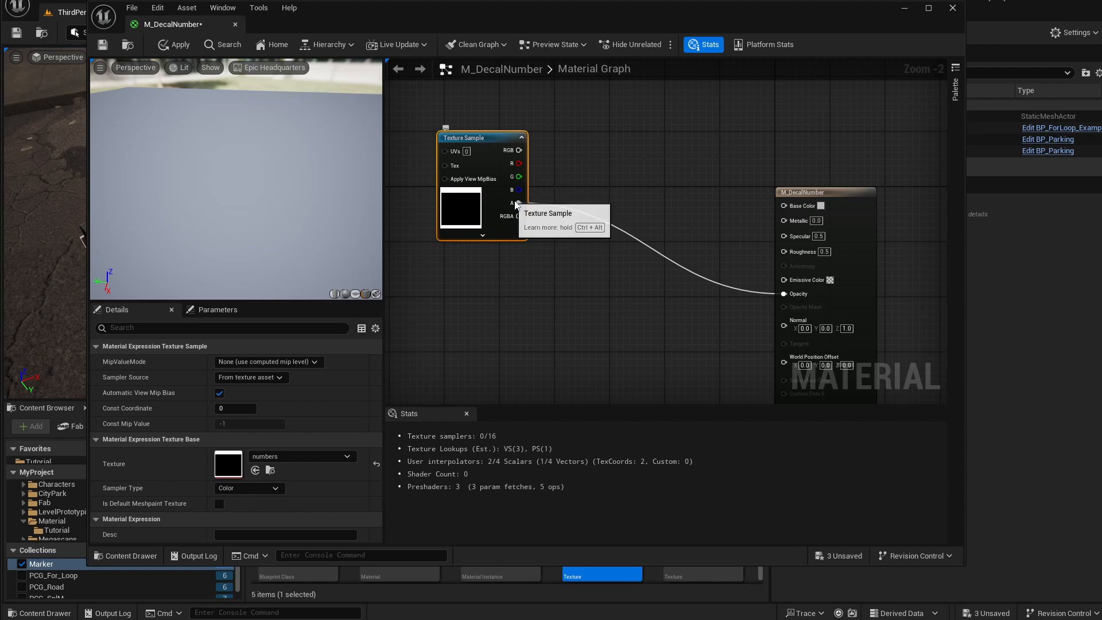
pyautogui.moveTo(492, 138); pyautogui.dragTo(471, 111)
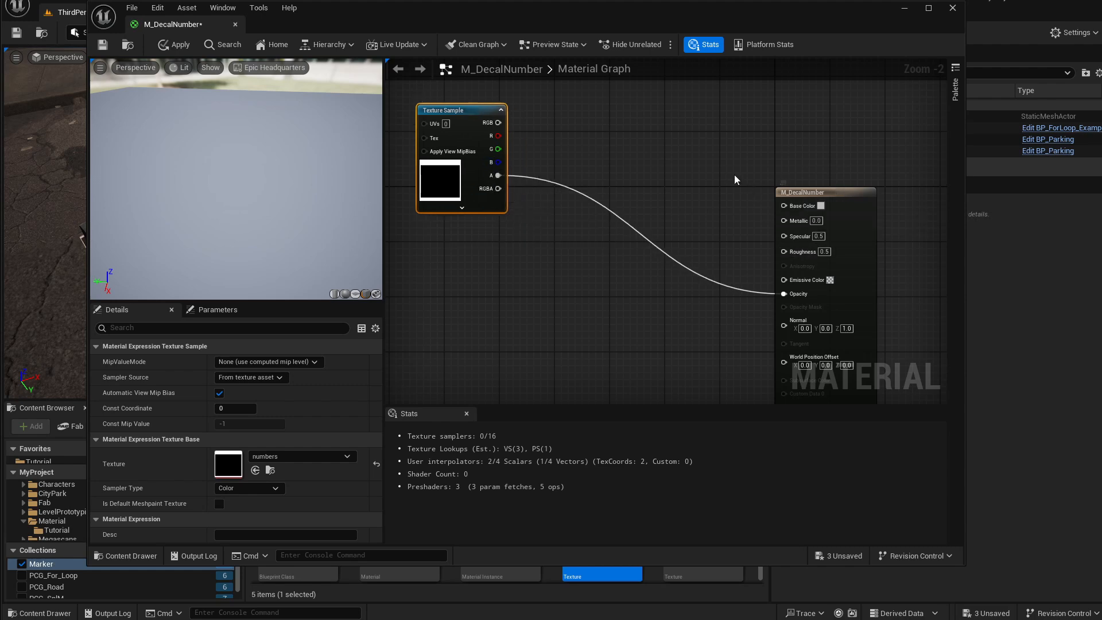
pyautogui.rightClick(798, 205)
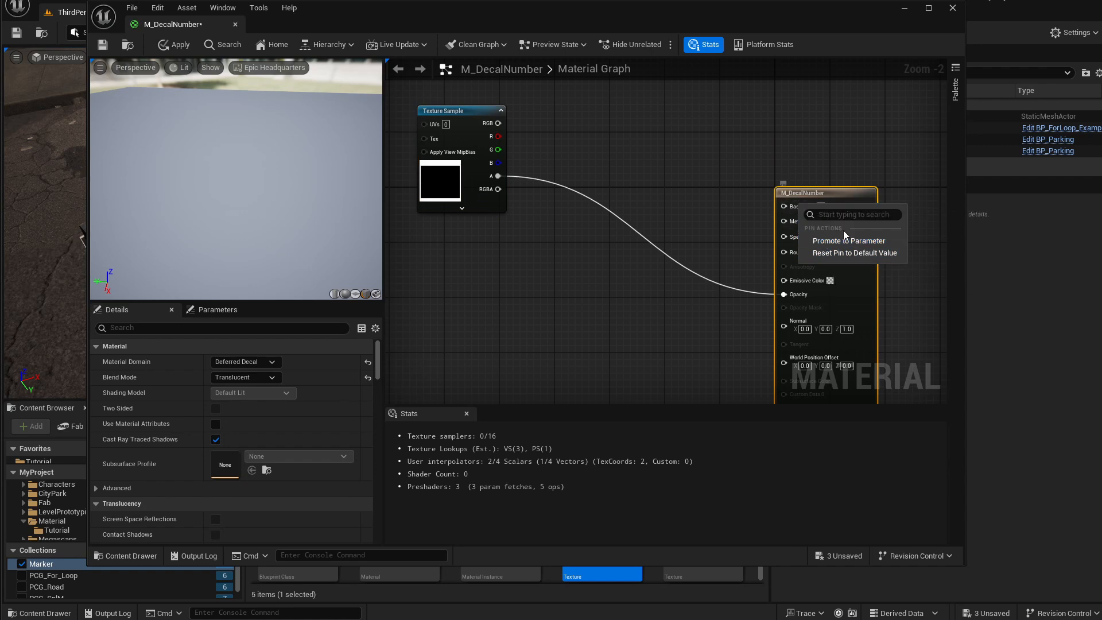
pyautogui.click(840, 241)
pyautogui.moveTo(755, 209); pyautogui.dragTo(707, 146)
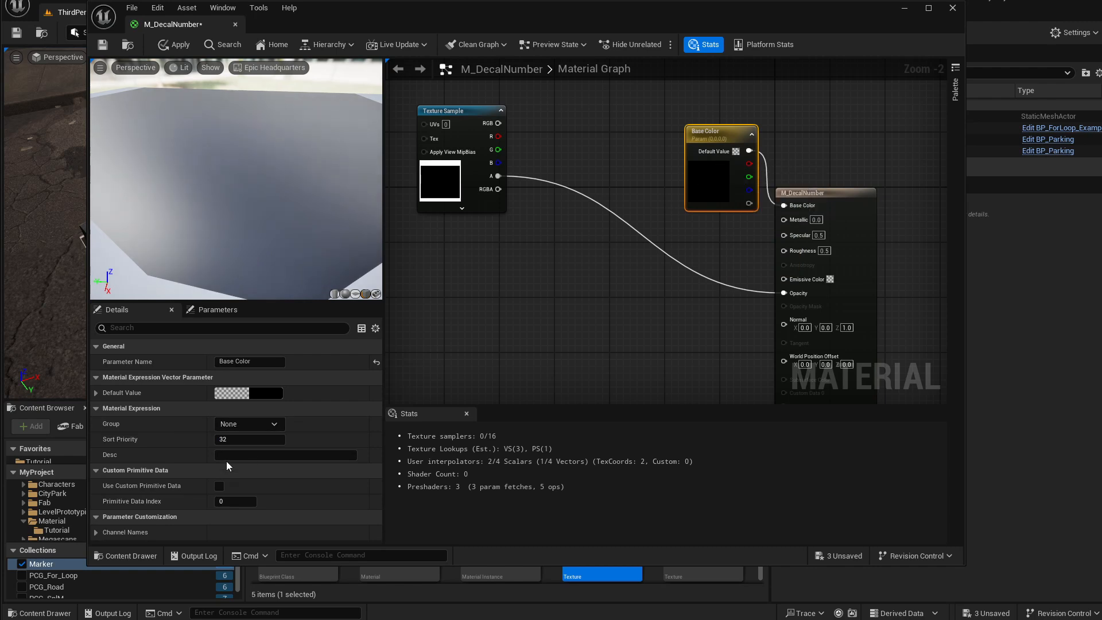
# Set the Base Color parameter's default value to white in the color picker.
pyautogui.click(264, 395)
pyautogui.moveTo(347, 489); pyautogui.dragTo(335, 499)
pyautogui.moveTo(423, 406); pyautogui.dragTo(453, 147)
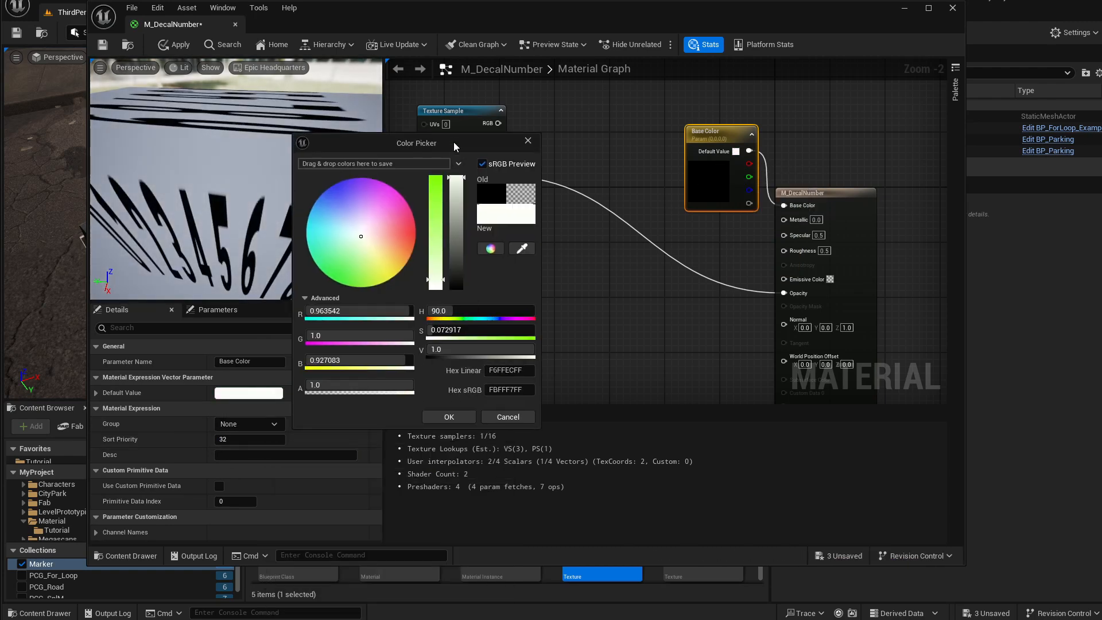
pyautogui.moveTo(358, 237); pyautogui.dragTo(360, 237)
pyautogui.moveTo(455, 178); pyautogui.dragTo(456, 174)
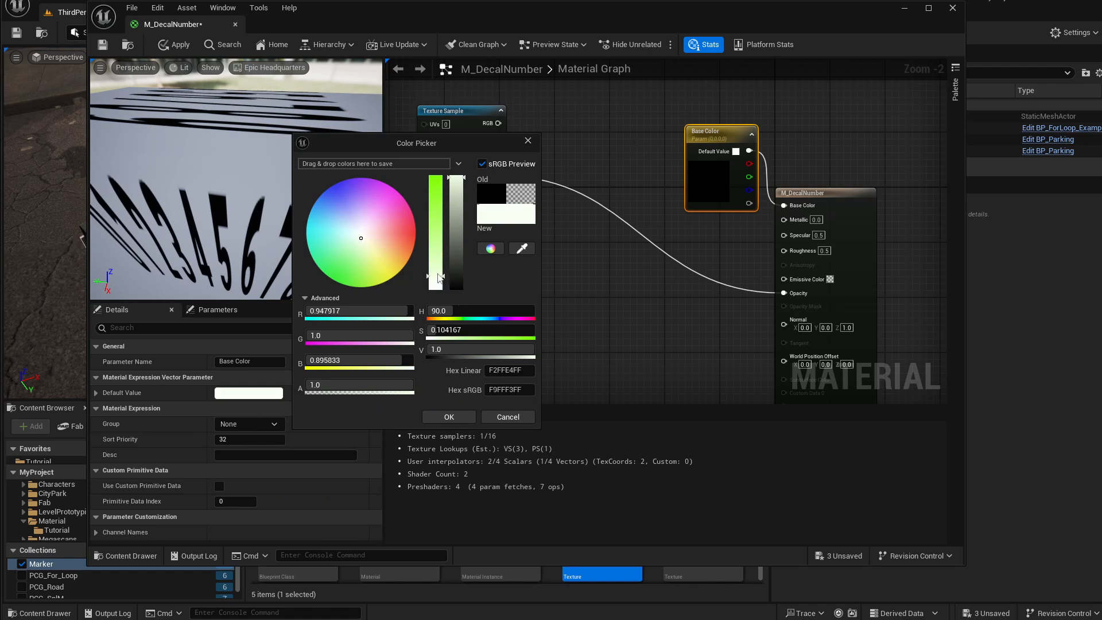
pyautogui.moveTo(438, 280); pyautogui.dragTo(438, 291)
pyautogui.click(449, 417)
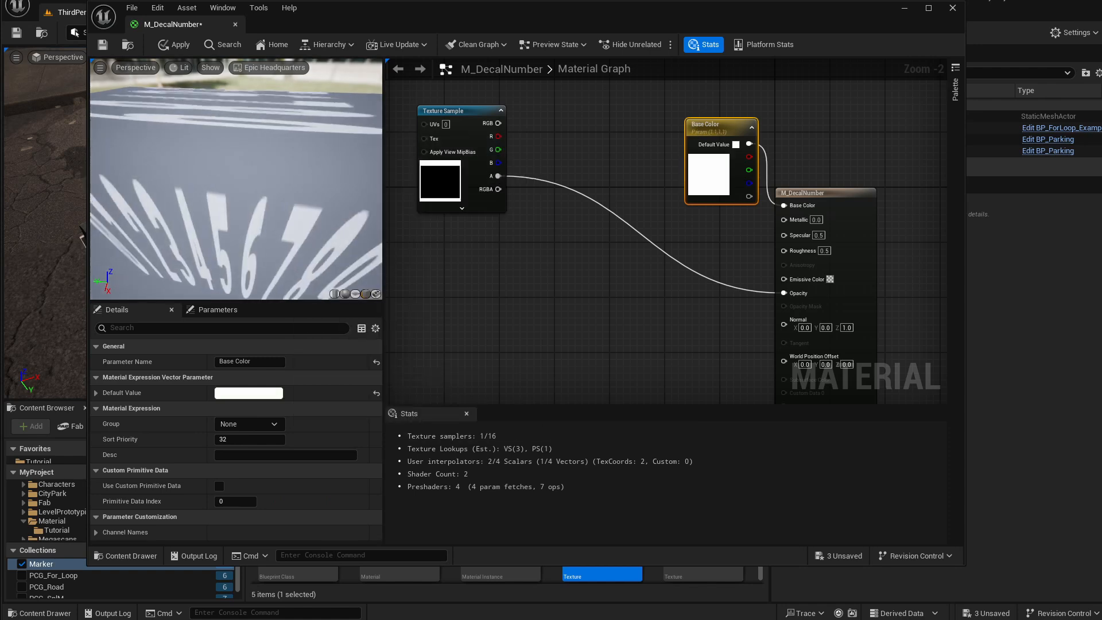
# Examine the material preview from different angles and on different preview meshes.
pyautogui.moveTo(236, 195); pyautogui.dragTo(230, 149, button='right')
pyautogui.moveTo(229, 173)
pyautogui.mouseDown()
pyautogui.moveTo(235, 182)
pyautogui.moveTo(298, 181)
pyautogui.moveTo(236, 185)
pyautogui.mouseUp()
pyautogui.scroll(-2, 236, 205)
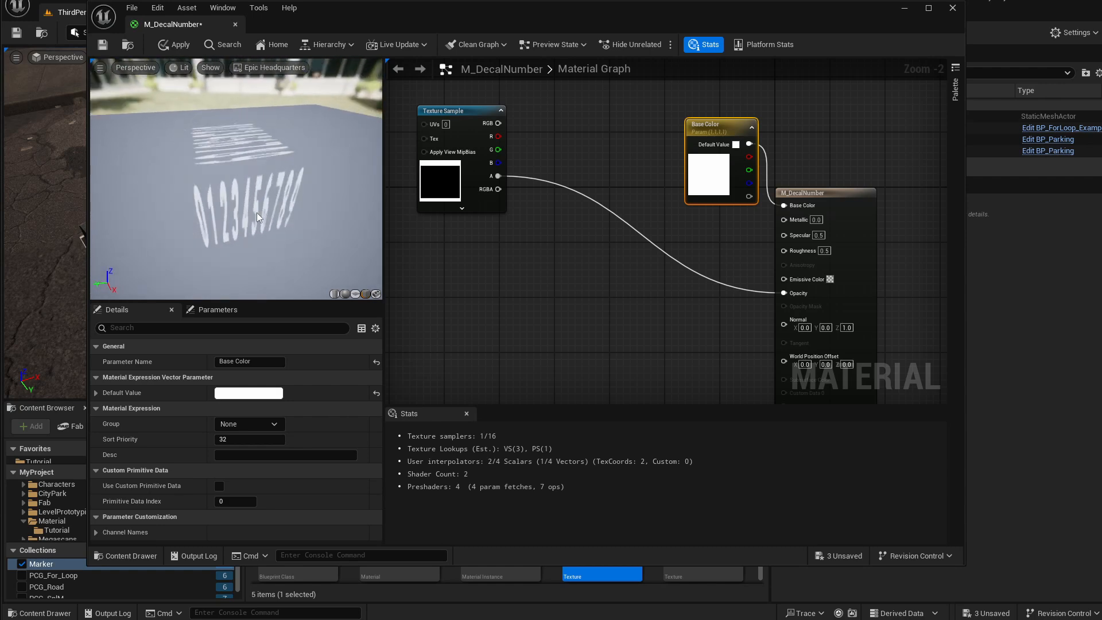
pyautogui.click(345, 294)
pyautogui.moveTo(242, 205)
pyautogui.mouseDown()
pyautogui.moveTo(287, 199)
pyautogui.moveTo(275, 163)
pyautogui.moveTo(261, 162)
pyautogui.moveTo(238, 204)
pyautogui.moveTo(241, 192)
pyautogui.moveTo(261, 212)
pyautogui.mouseUp()
pyautogui.click(366, 294)
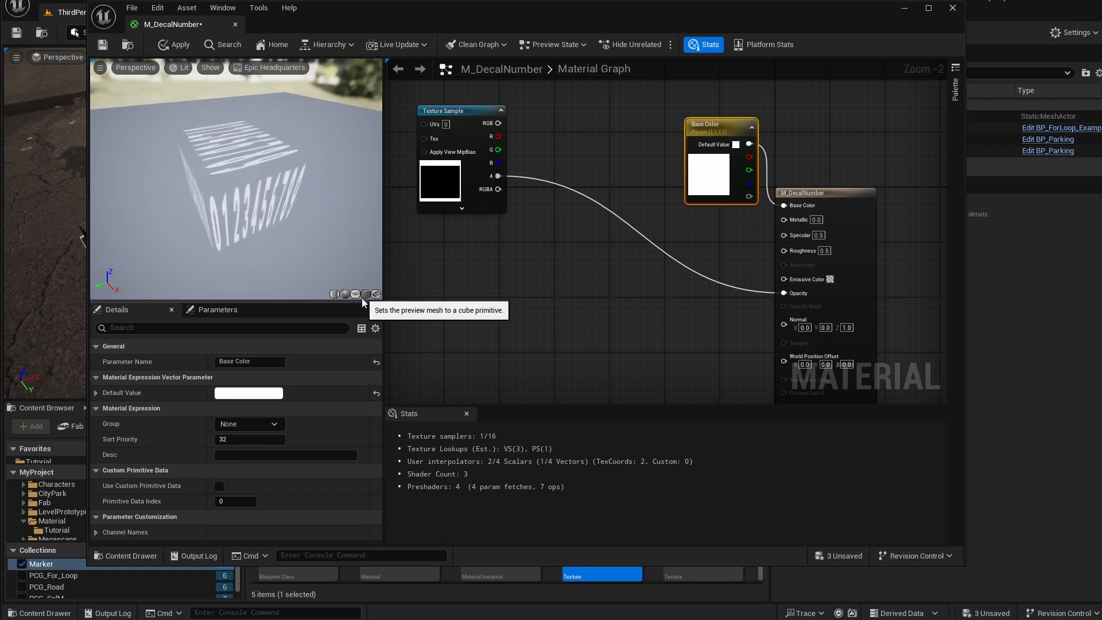
pyautogui.moveTo(302, 205)
pyautogui.mouseDown()
pyautogui.moveTo(301, 184)
pyautogui.moveTo(304, 208)
pyautogui.mouseUp()
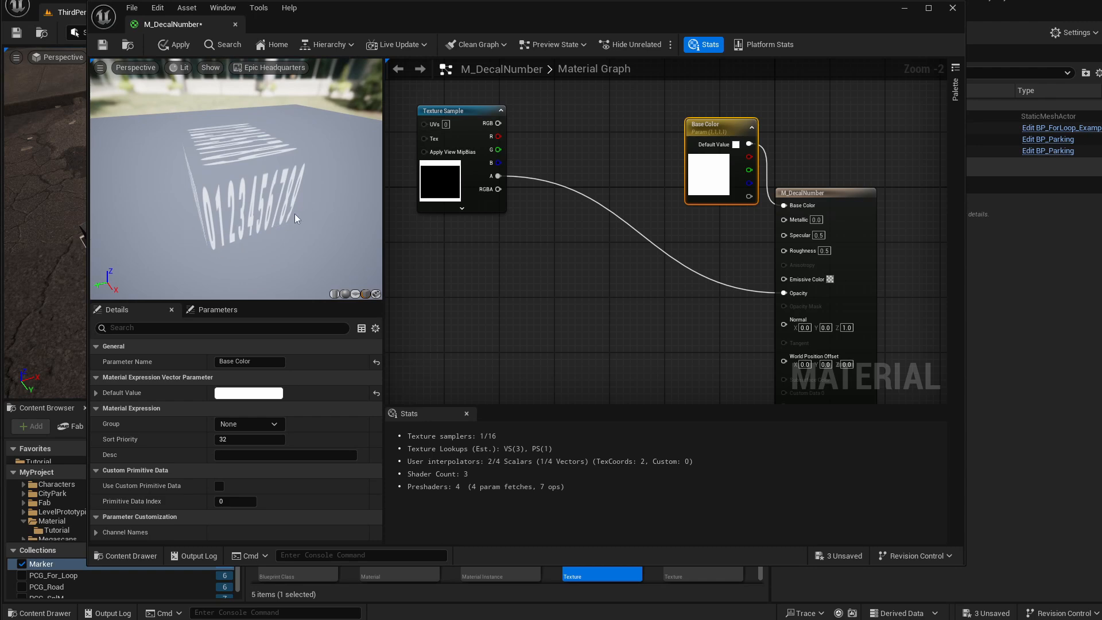
pyautogui.moveTo(294, 213); pyautogui.dragTo(313, 213)
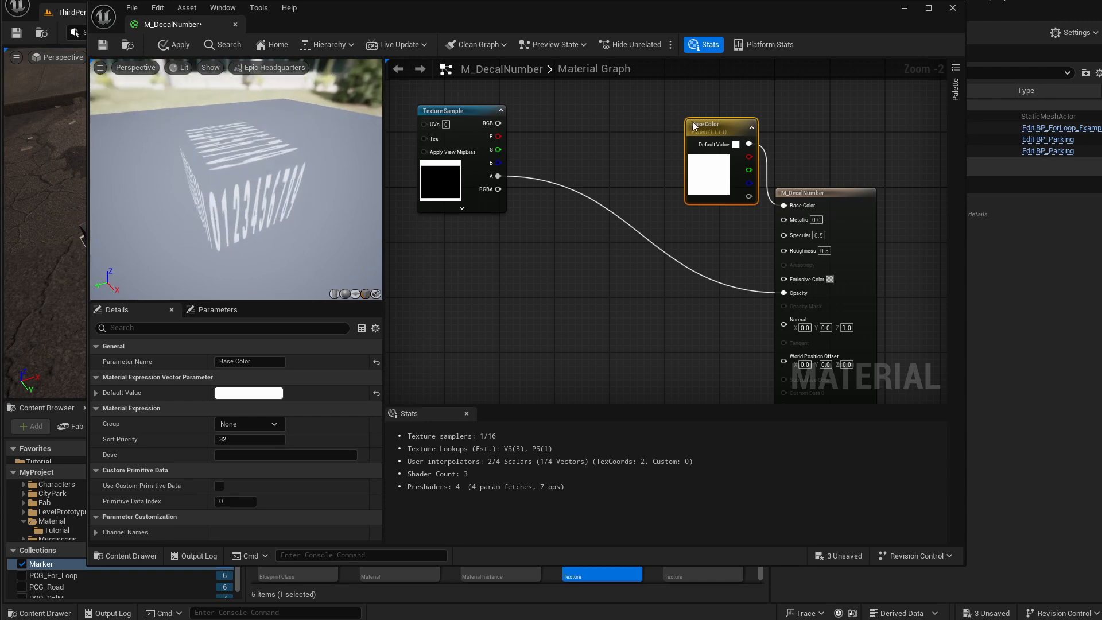
# Add a SubUV_Function node from the Texture Sample's alpha output.
pyautogui.moveTo(711, 126); pyautogui.dragTo(698, 119)
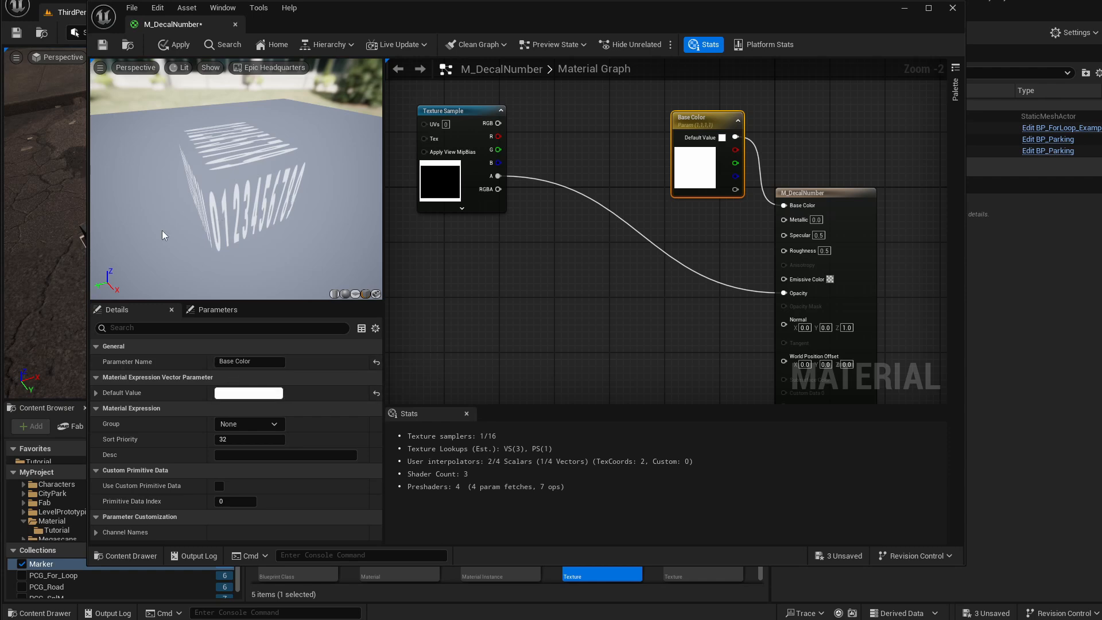
pyautogui.moveTo(615, 202); pyautogui.dragTo(645, 210, button='right')
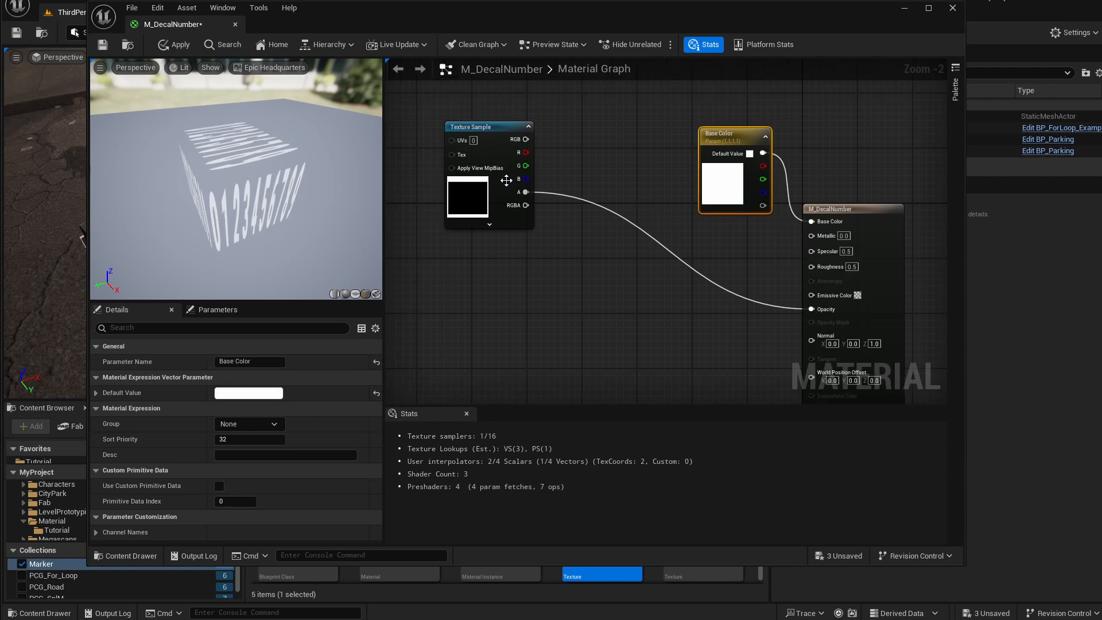
pyautogui.moveTo(473, 127); pyautogui.dragTo(466, 134)
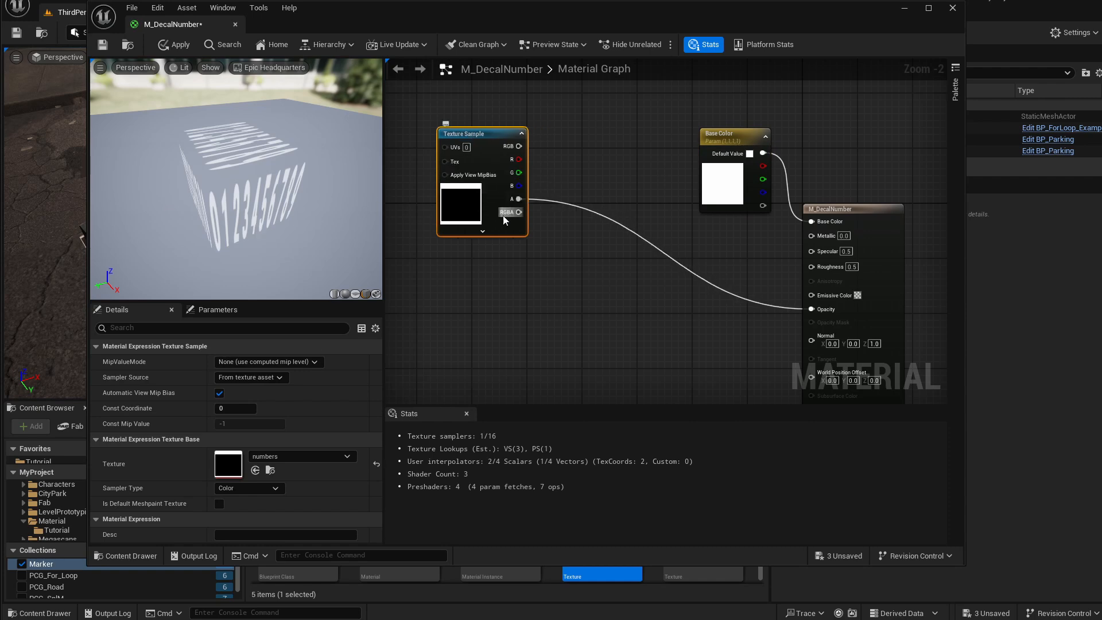
pyautogui.moveTo(518, 201); pyautogui.dragTo(542, 212)
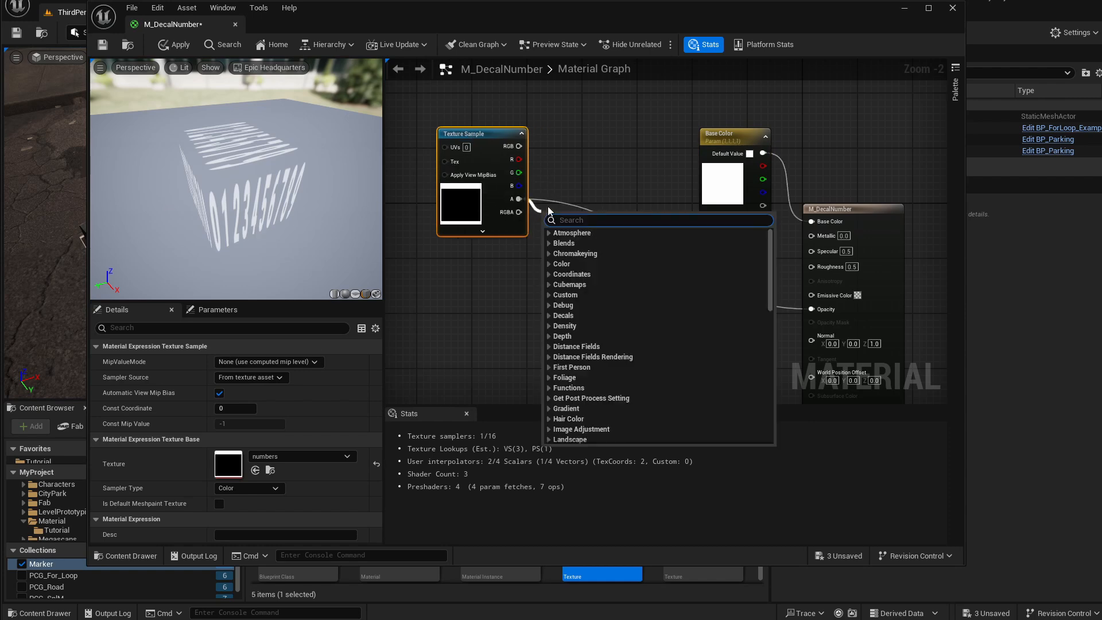
pyautogui.write('subUV')
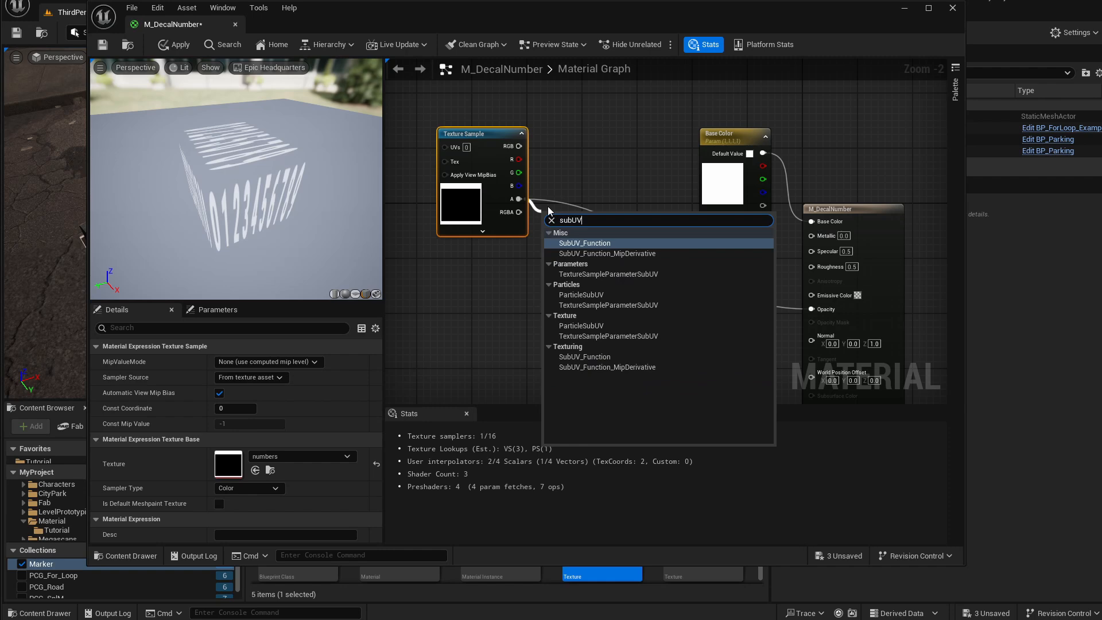
pyautogui.click(632, 243)
# Try to connect the Texture Sample's RGB output to the SubUV_Function's Texture input.
pyautogui.moveTo(599, 212); pyautogui.dragTo(612, 246)
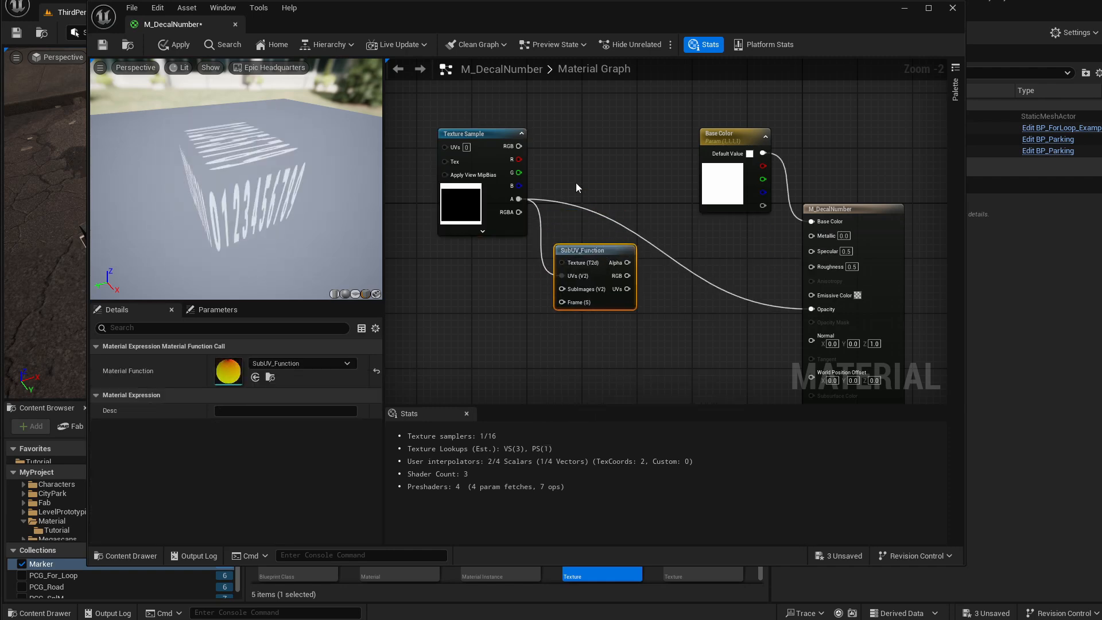
pyautogui.keyDown('alt'); pyautogui.click(569, 277); pyautogui.keyUp('alt')
pyautogui.moveTo(519, 146); pyautogui.dragTo(564, 262)
pyautogui.moveTo(450, 137); pyautogui.dragTo(496, 133)
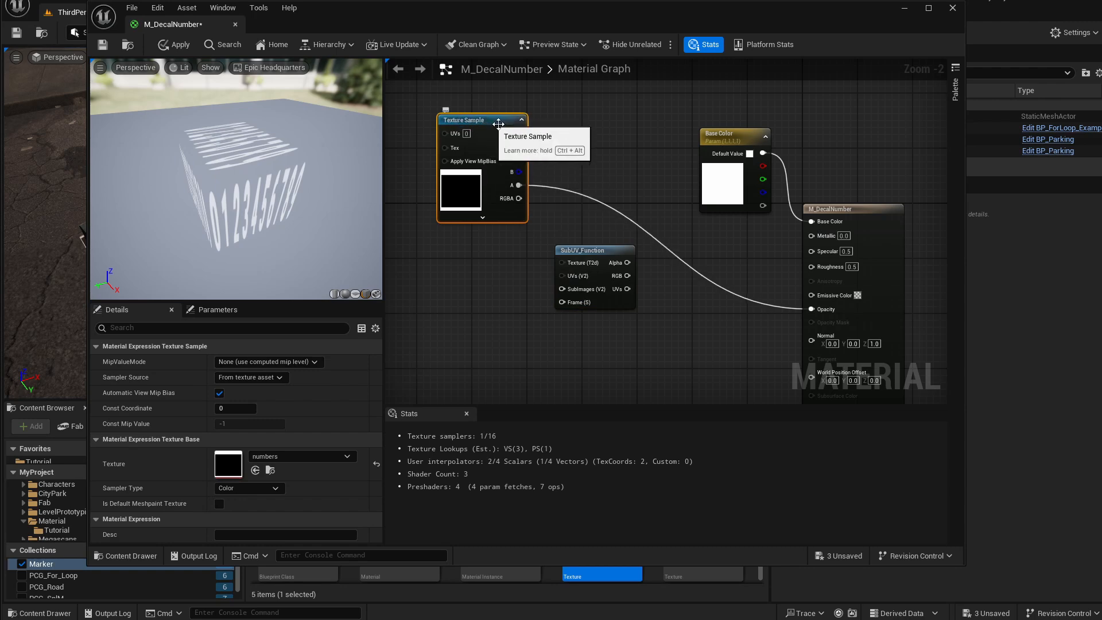
pyautogui.moveTo(518, 132); pyautogui.dragTo(469, 113)
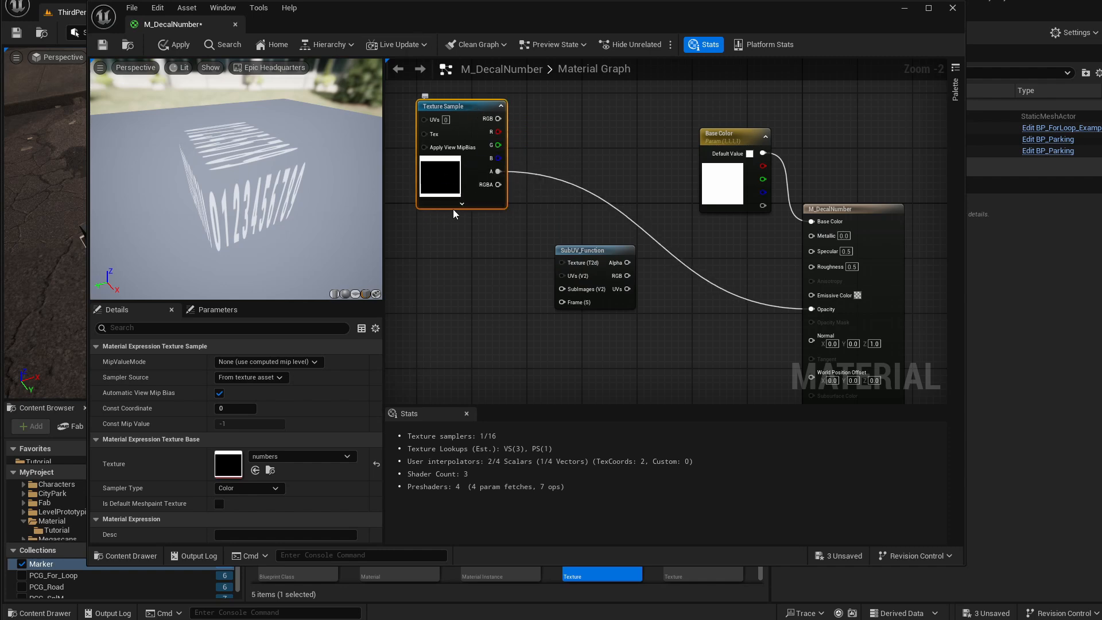
pyautogui.click(454, 238)
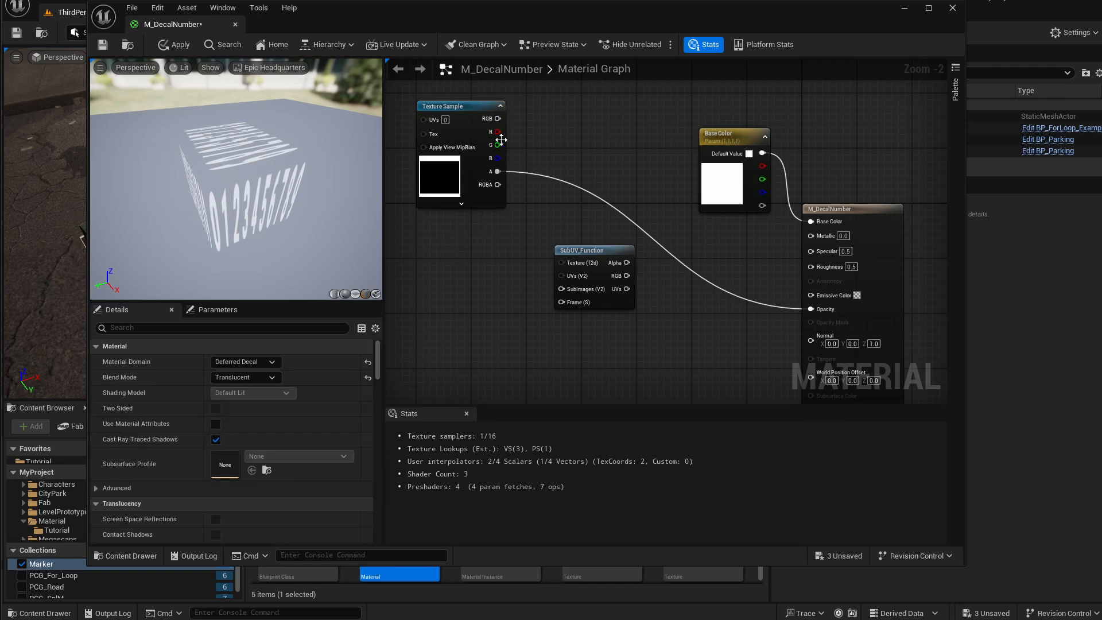
# Add a TextureObject node below the Texture Sample.
pyautogui.rightClick(454, 240)
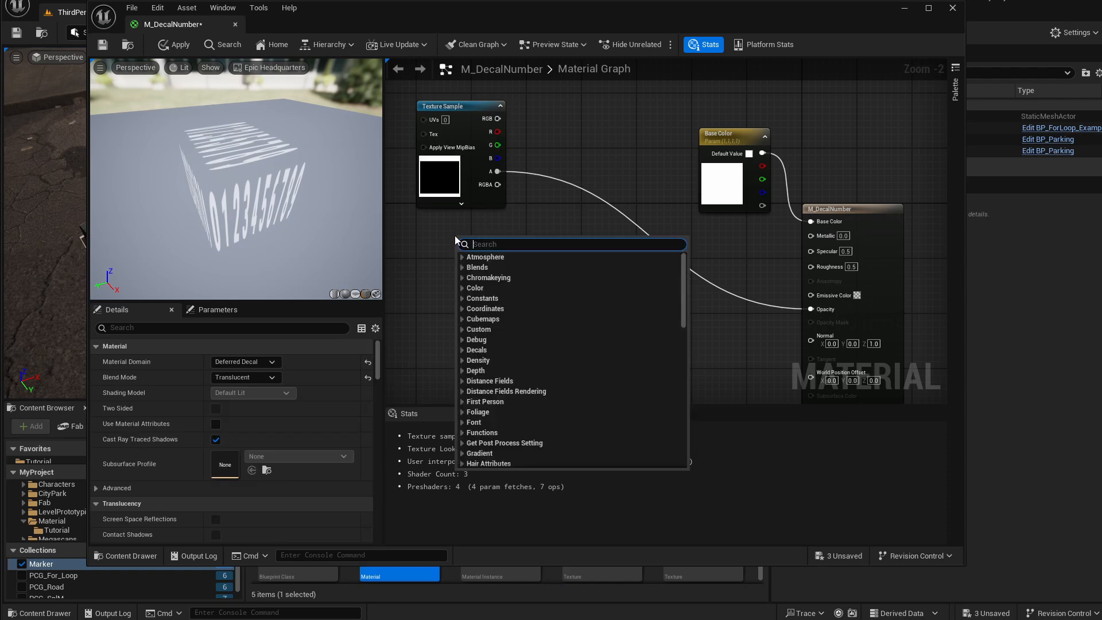
pyautogui.write('texture obj')
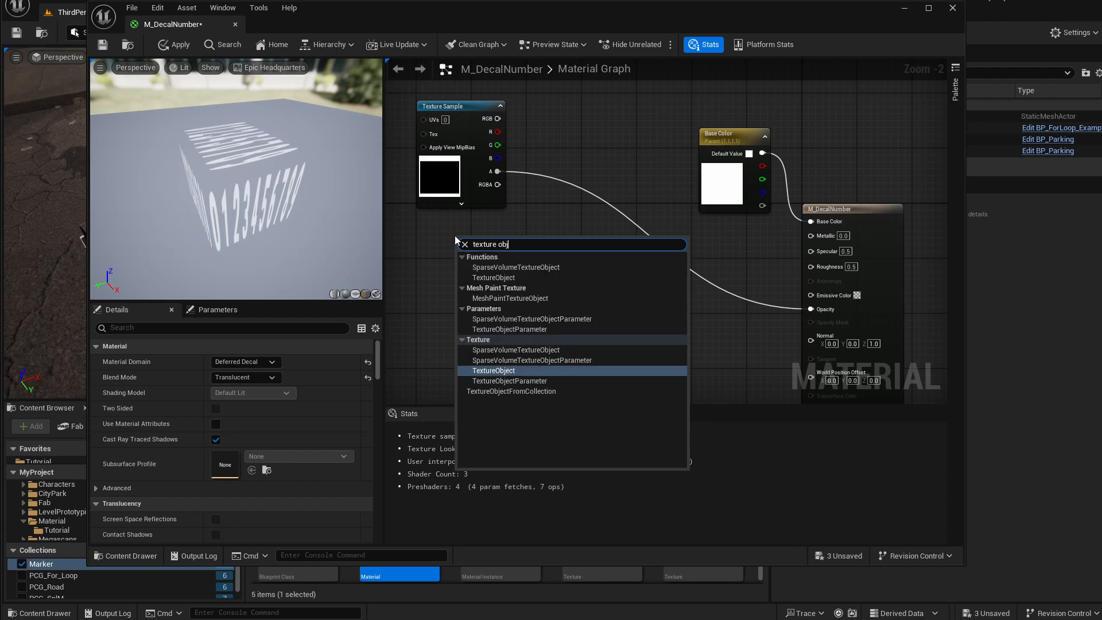
pyautogui.press('Return')
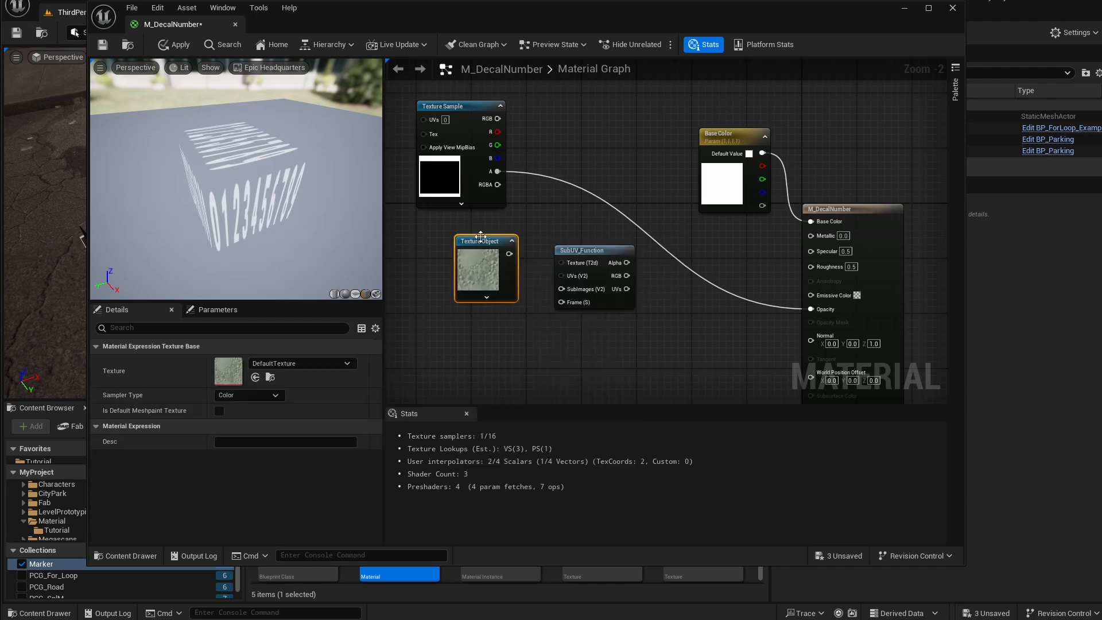
pyautogui.moveTo(478, 242); pyautogui.dragTo(481, 232)
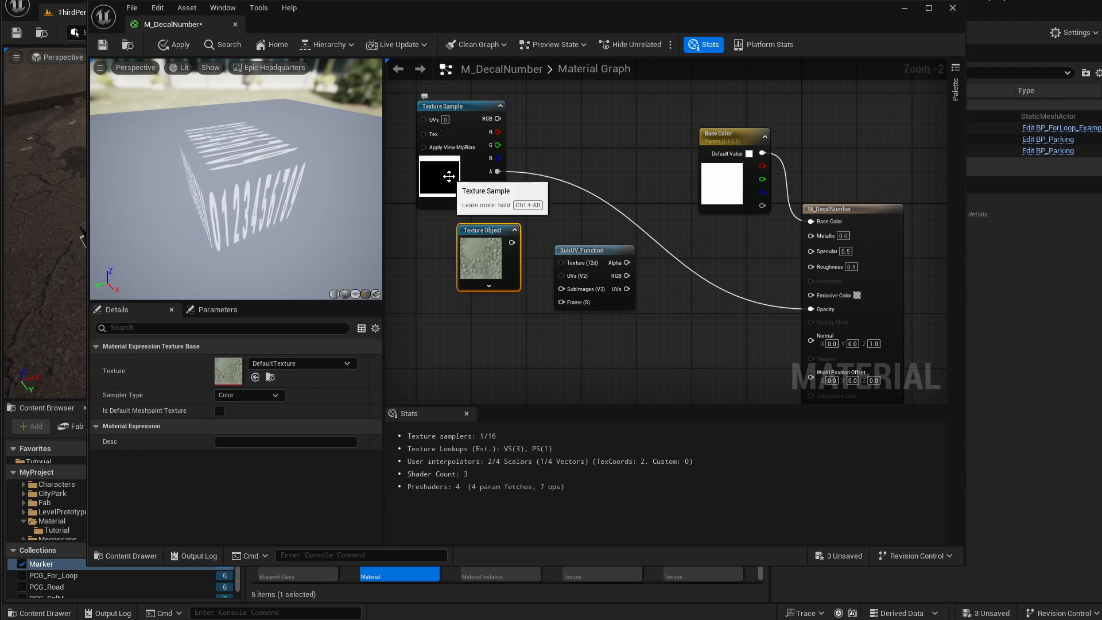
# Set the Texture Object's texture to numbers, then apply and save the material.
pyautogui.click(282, 366)
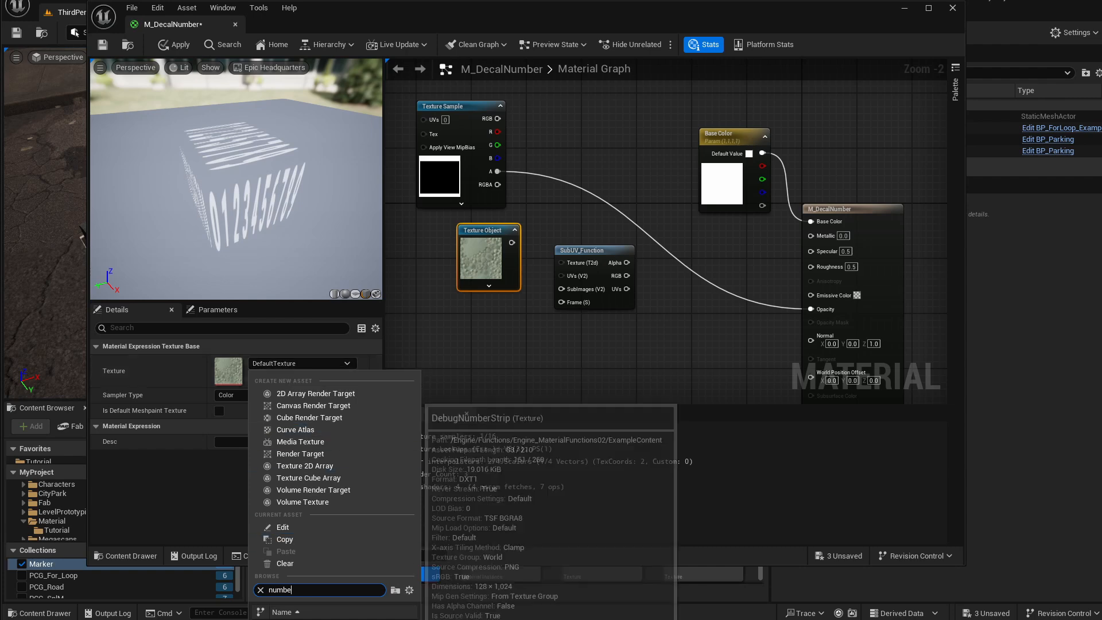
pyautogui.click(310, 618)
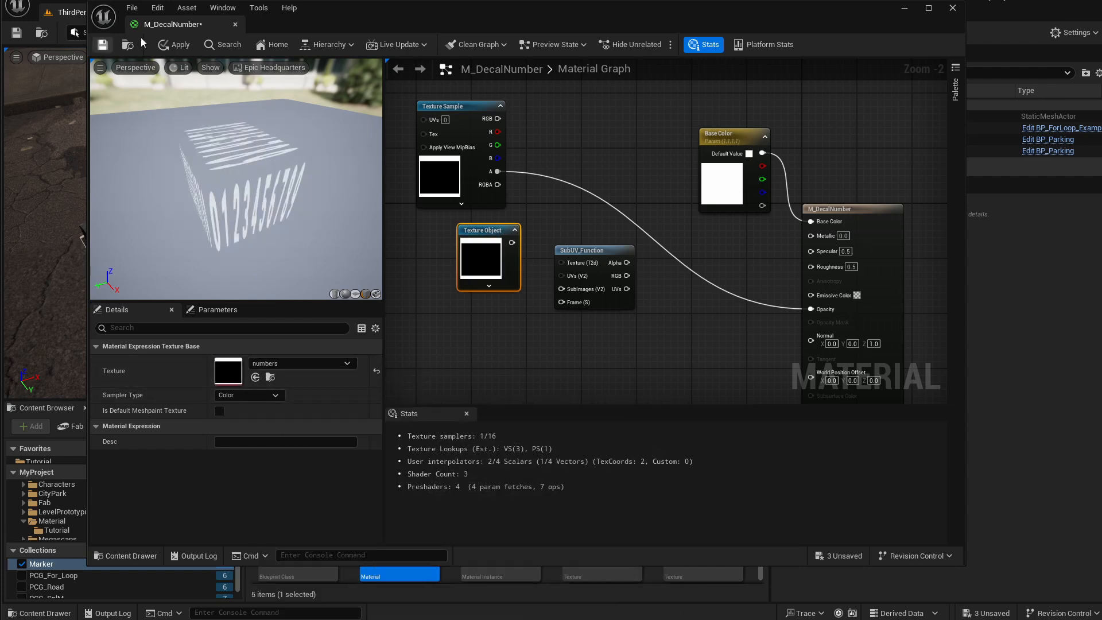
pyautogui.click(167, 44)
pyautogui.click(103, 44)
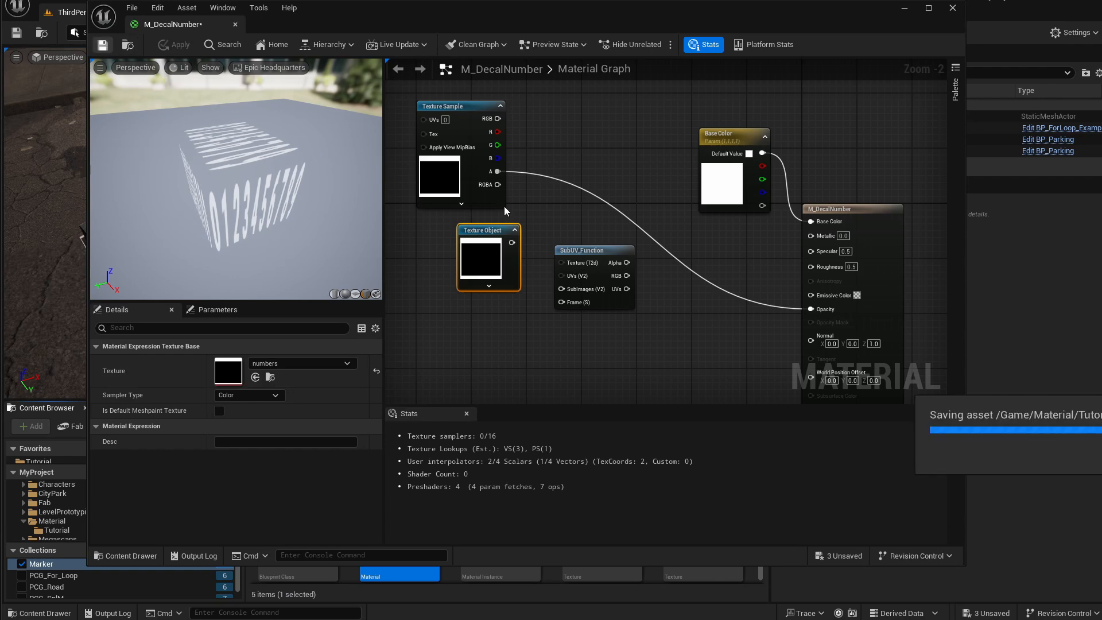
# Connect the Texture Object to the SubUV_Function's Texture input and add a Constant2Vector node below it.
pyautogui.moveTo(492, 234); pyautogui.dragTo(588, 261)
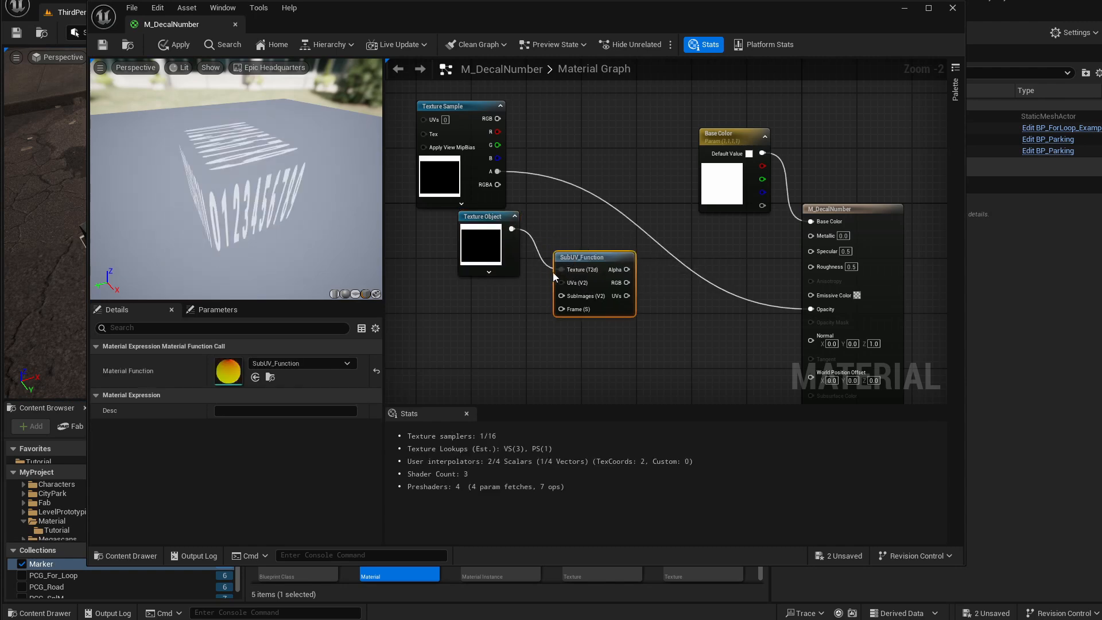
pyautogui.click(485, 290)
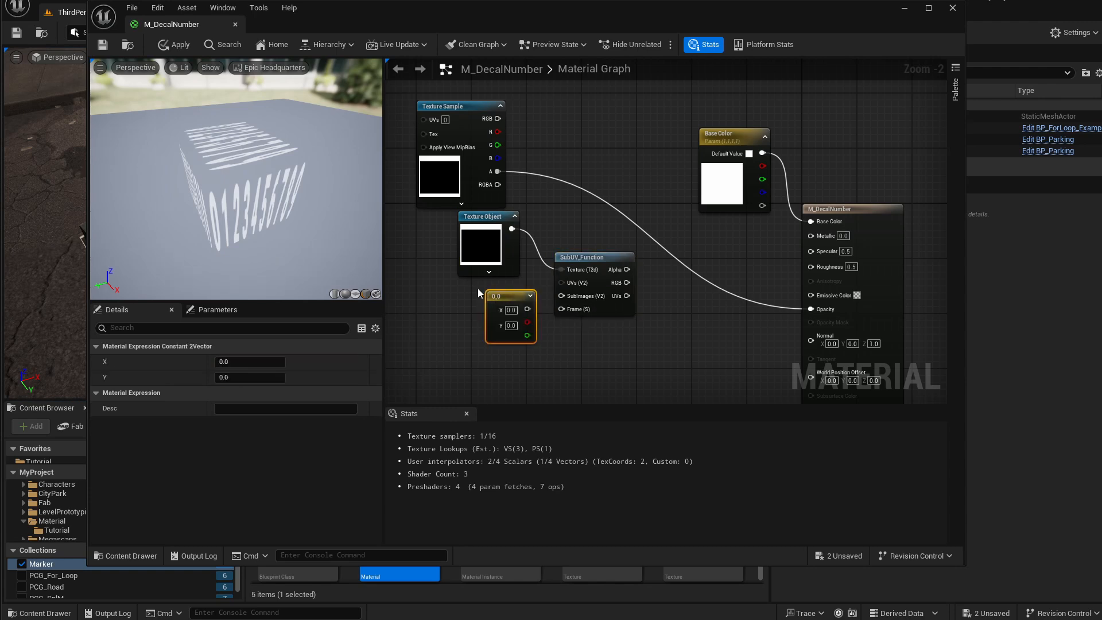
pyautogui.moveTo(511, 297); pyautogui.dragTo(489, 286)
# Set the Constant2Vector's X to 10 and Y to 1.
pyautogui.click(487, 299)
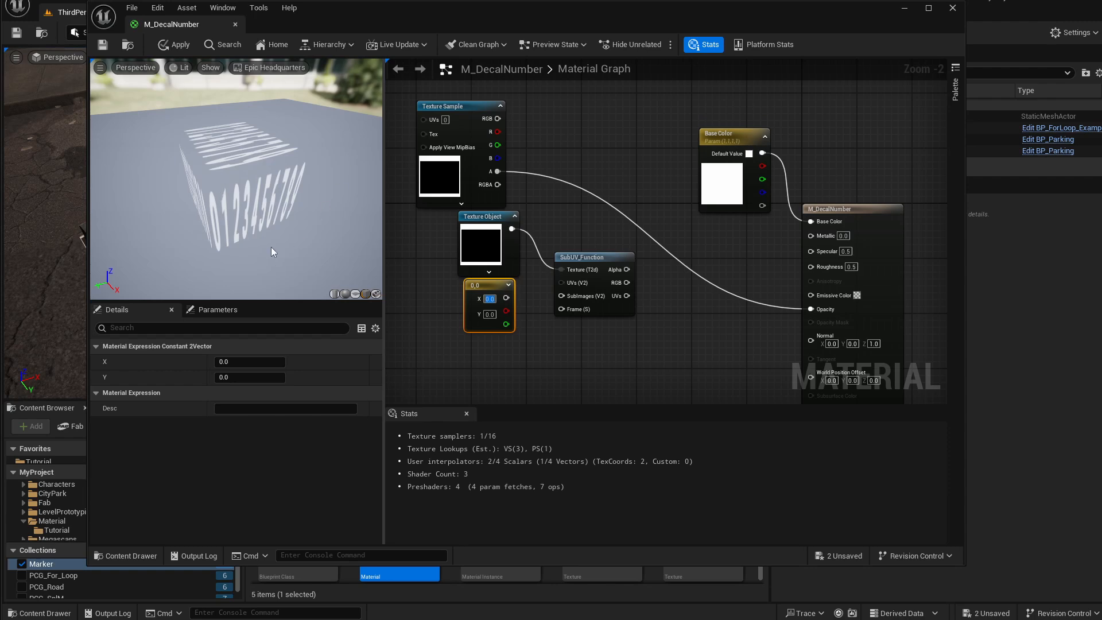
pyautogui.write('1.0')
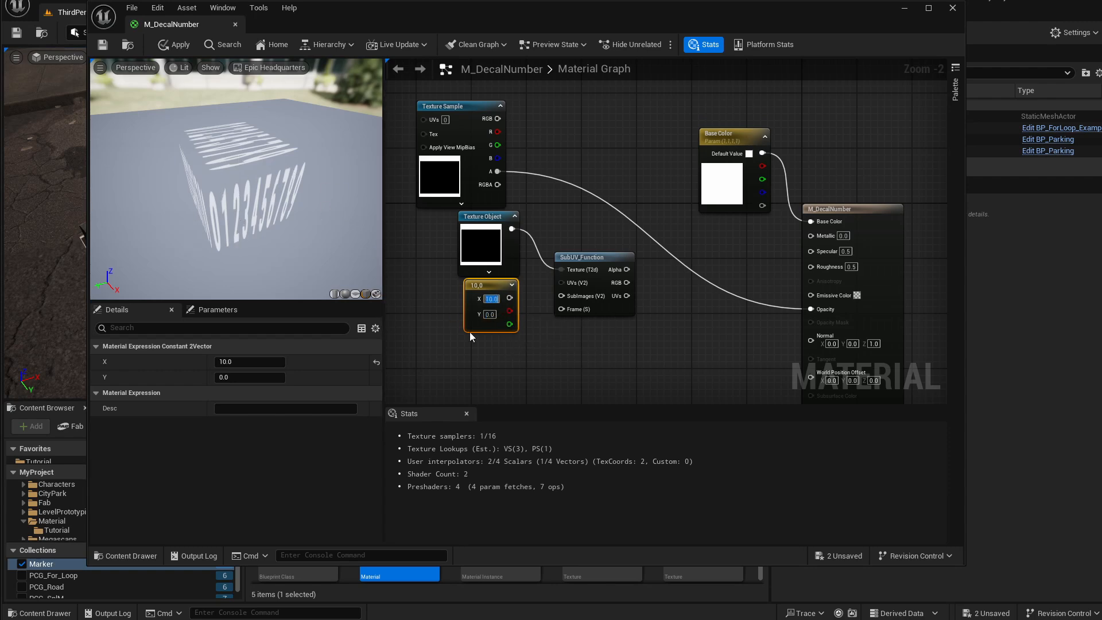
pyautogui.press('Tab')
pyautogui.write('1.0')
pyautogui.press('Return')
# Connect the Constant2Vector to the SubUV_Function's Subimages input and add a Constant node below it.
pyautogui.moveTo(510, 297); pyautogui.dragTo(562, 299)
pyautogui.moveTo(562, 299); pyautogui.dragTo(562, 298)
pyautogui.click(482, 346)
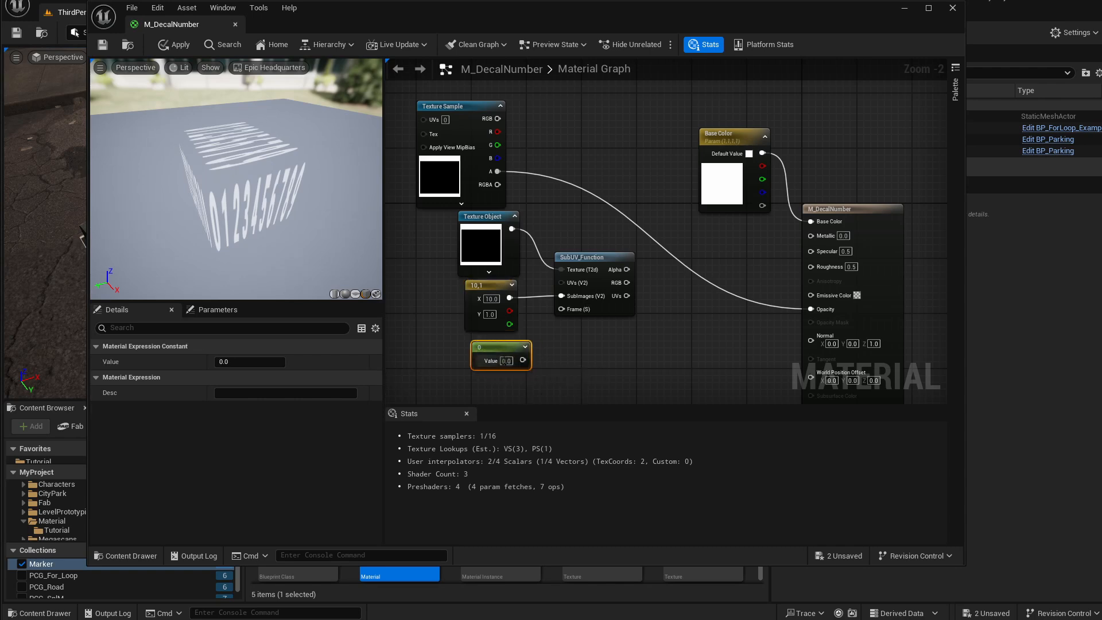
# Wire the Constant into the SubUV_Function's Frame input and the SubUV_Function's Alpha into the material's Opacity.
pyautogui.moveTo(523, 360); pyautogui.dragTo(563, 311)
pyautogui.moveTo(494, 354); pyautogui.dragTo(481, 354)
pyautogui.moveTo(615, 270); pyautogui.dragTo(810, 310)
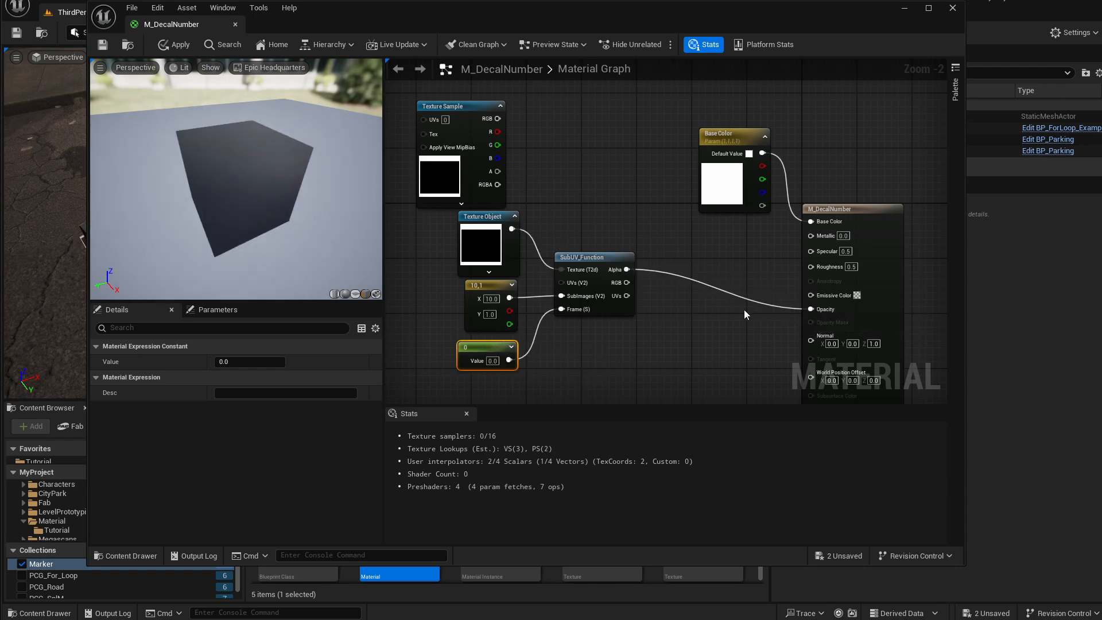
pyautogui.moveTo(510, 297); pyautogui.dragTo(538, 287)
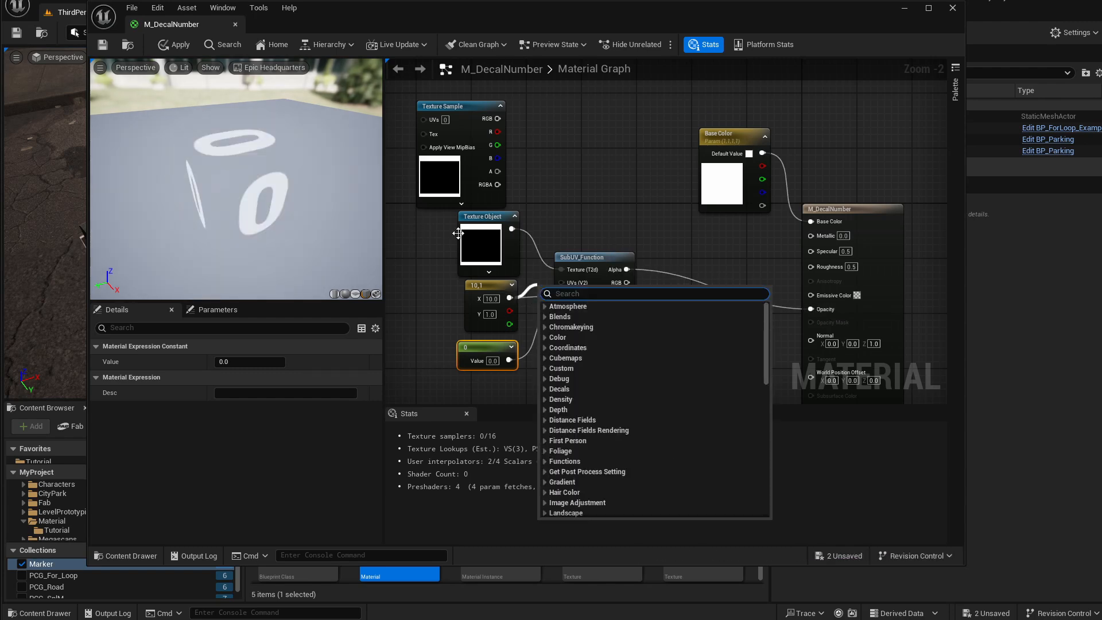
pyautogui.click(420, 261)
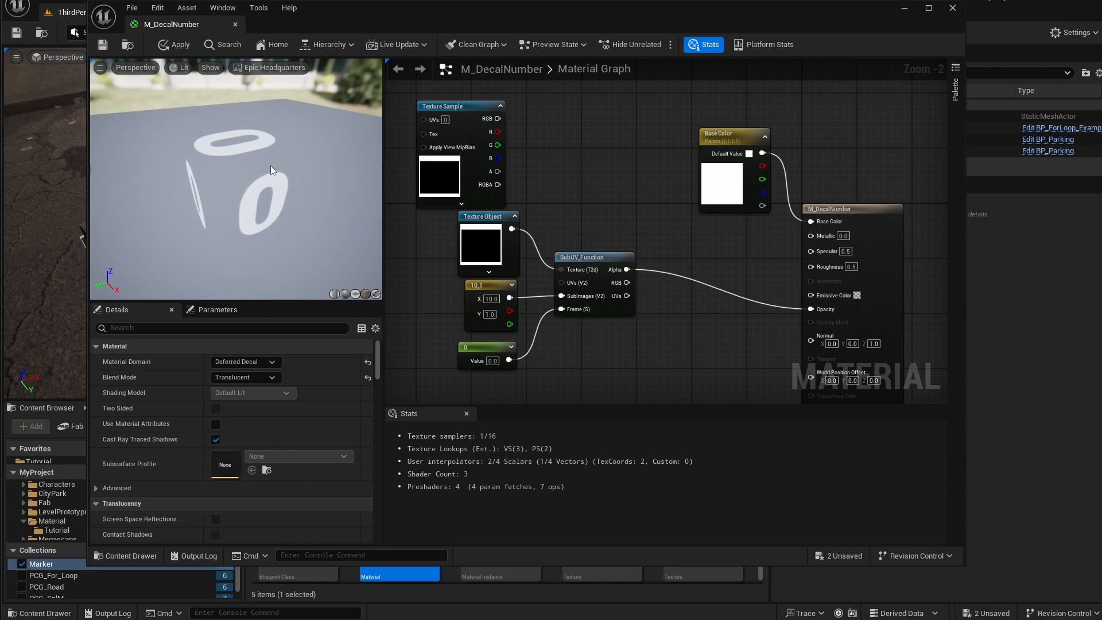
# Set the frame Constant's value to 1, 2, 3 and 4 in turn, then back to 1.
pyautogui.click(494, 361)
pyautogui.write('1')
pyautogui.press('Return')
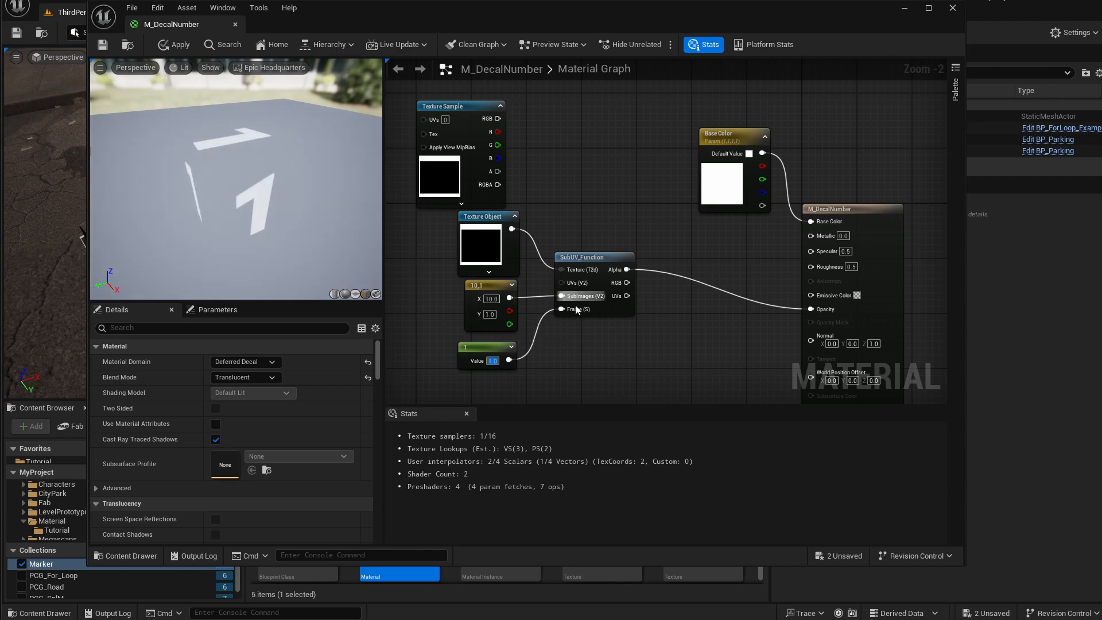
pyautogui.write('2')
pyautogui.press('Return')
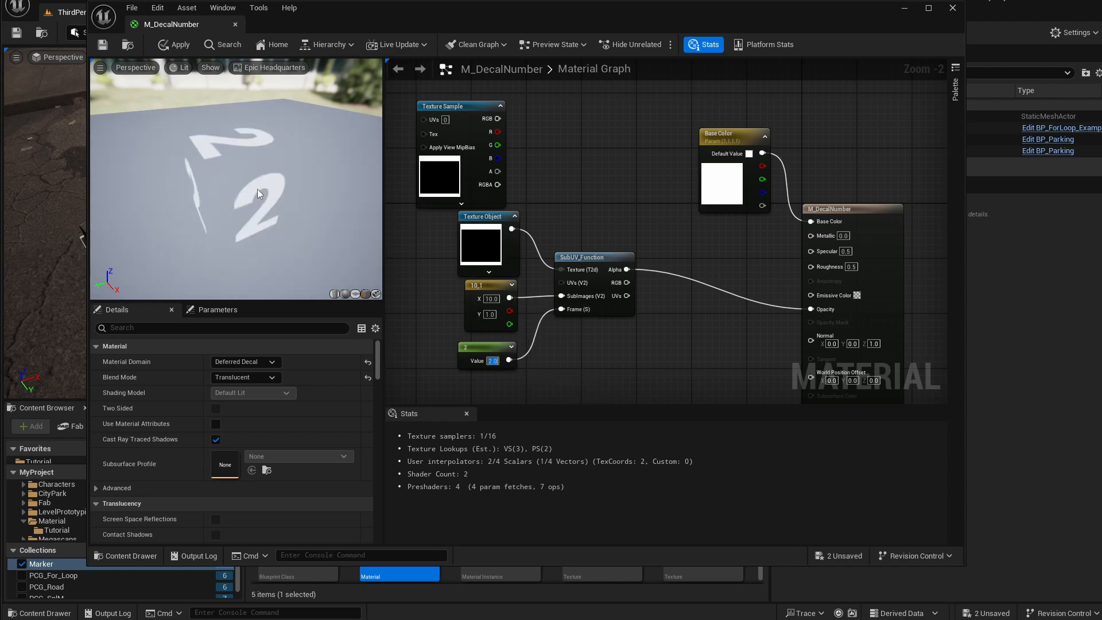
pyautogui.write('3')
pyautogui.press('Return')
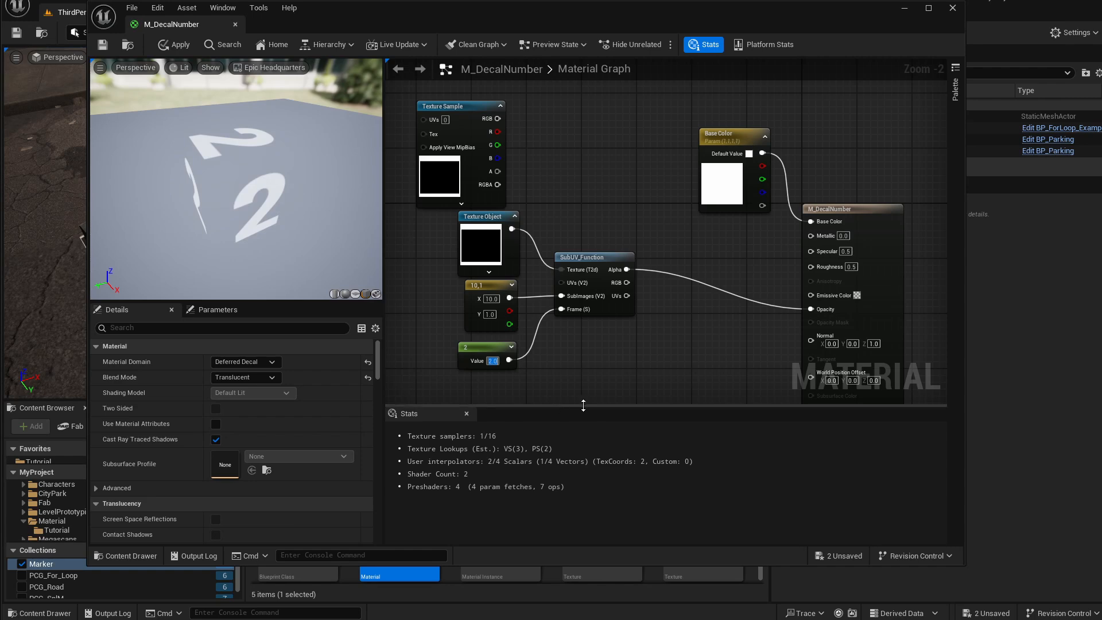
pyautogui.write('4')
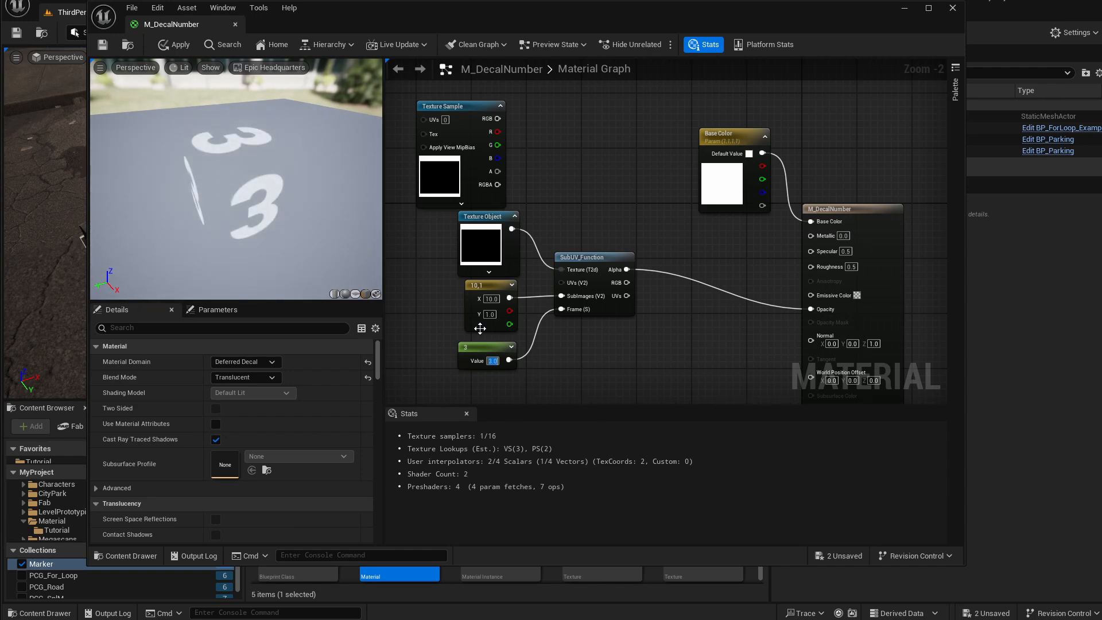
pyautogui.press('Return')
pyautogui.write('1')
pyautogui.press('Return')
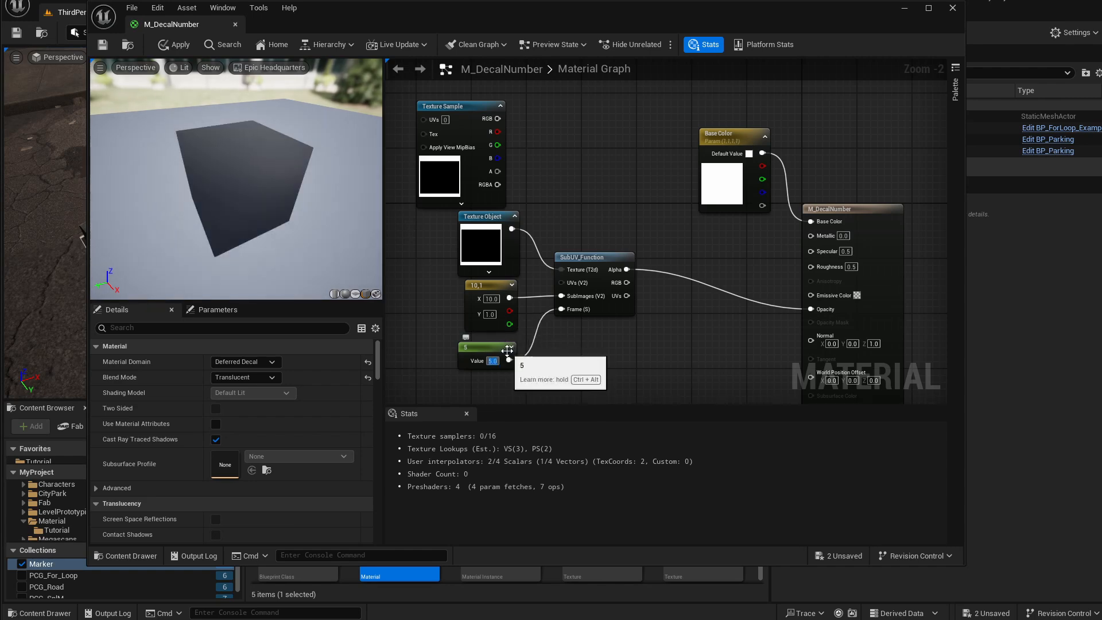
# Delete the unused Texture Sample node and rearrange the remaining nodes into a tidier layout.
pyautogui.moveTo(512, 119); pyautogui.dragTo(477, 137)
pyautogui.press('Delete')
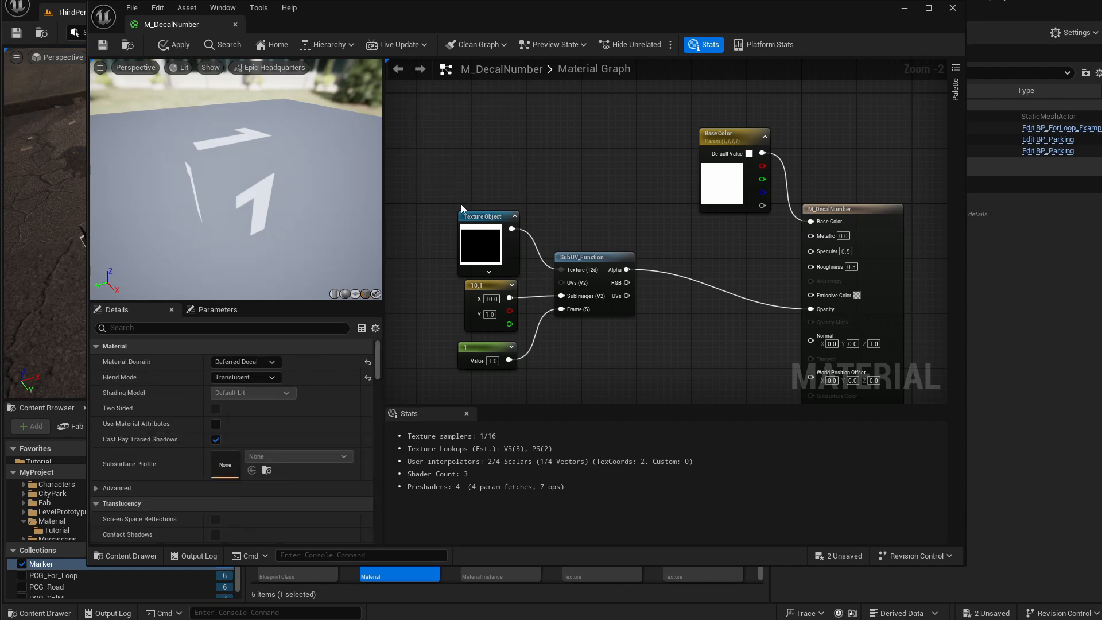
pyautogui.moveTo(504, 280); pyautogui.dragTo(568, 351)
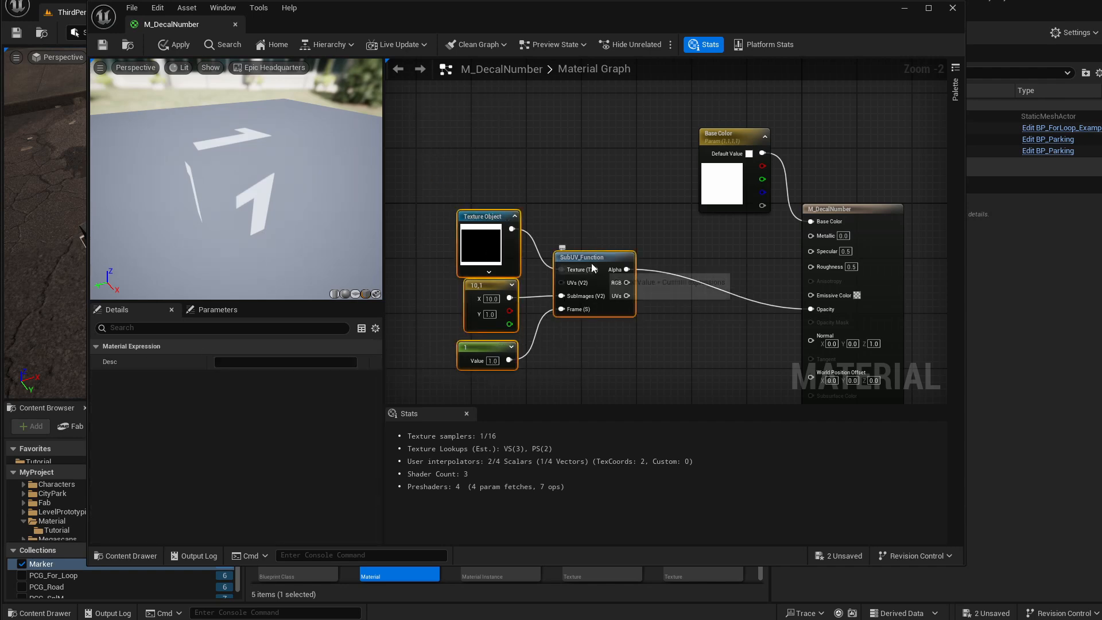
pyautogui.moveTo(615, 252); pyautogui.dragTo(615, 184)
pyautogui.moveTo(715, 135); pyautogui.dragTo(694, 106)
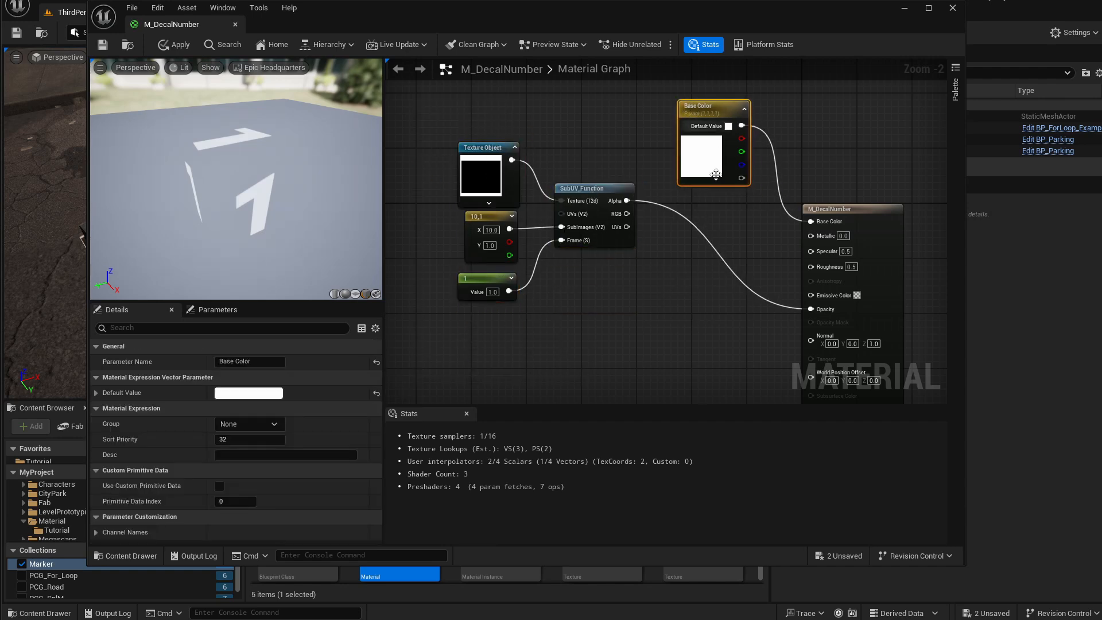
pyautogui.moveTo(431, 129); pyautogui.dragTo(919, 396)
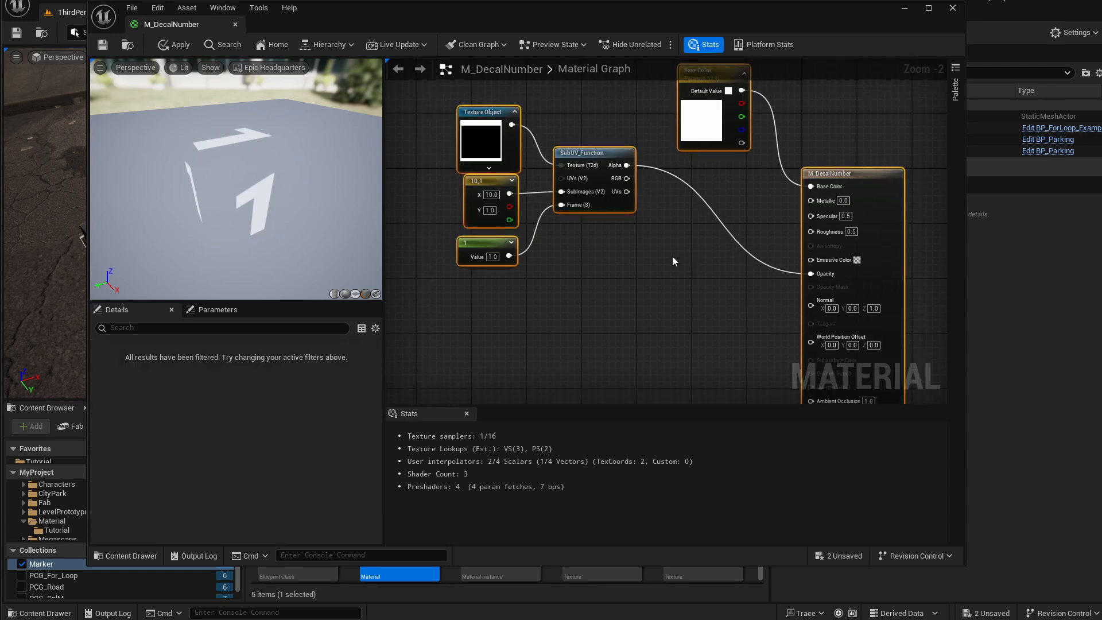
pyautogui.click(672, 256)
pyautogui.moveTo(589, 226); pyautogui.dragTo(587, 288, button='right')
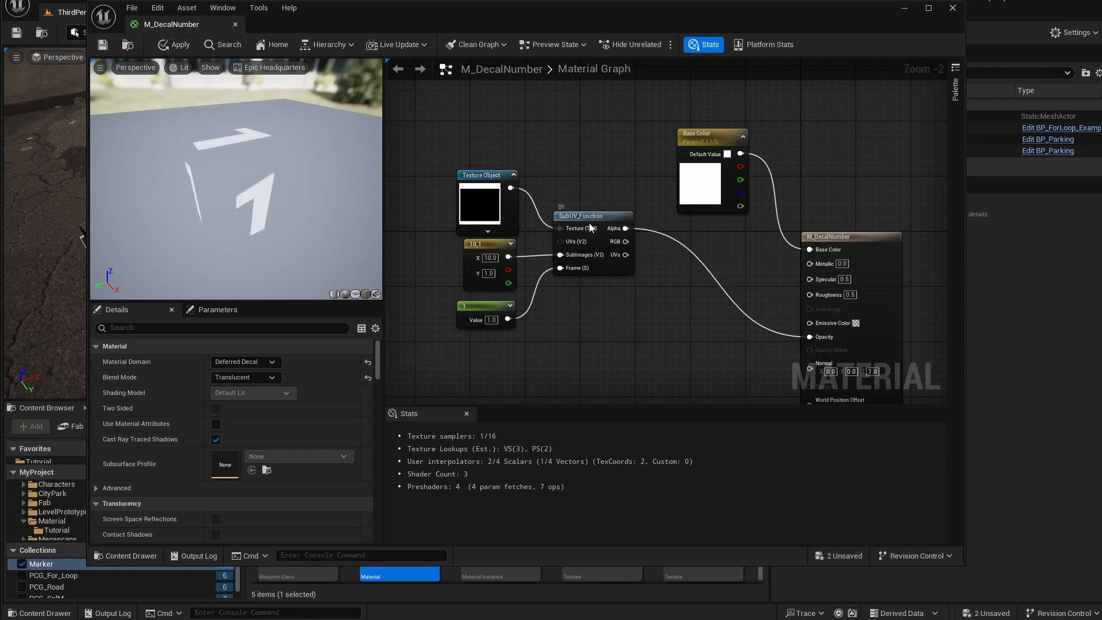
pyautogui.moveTo(589, 222); pyautogui.dragTo(585, 261)
pyautogui.moveTo(585, 260); pyautogui.dragTo(582, 214, button='right')
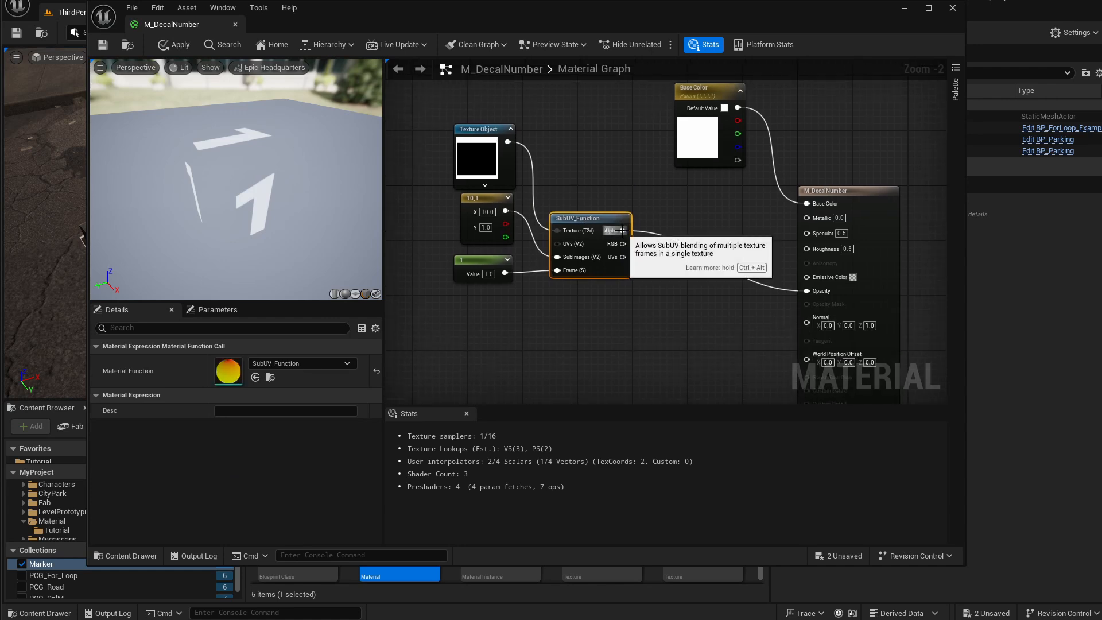
# Add a Multiply node from the SubUV_Function's Alpha output.
pyautogui.moveTo(622, 231); pyautogui.dragTo(672, 272)
pyautogui.write('multipl')
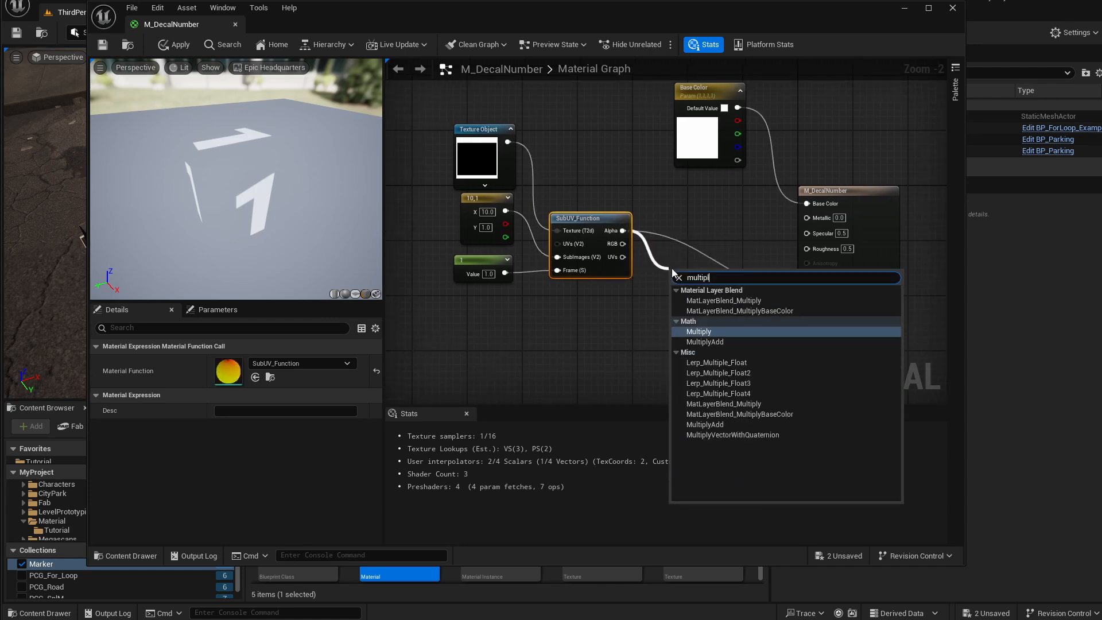
pyautogui.press('Return')
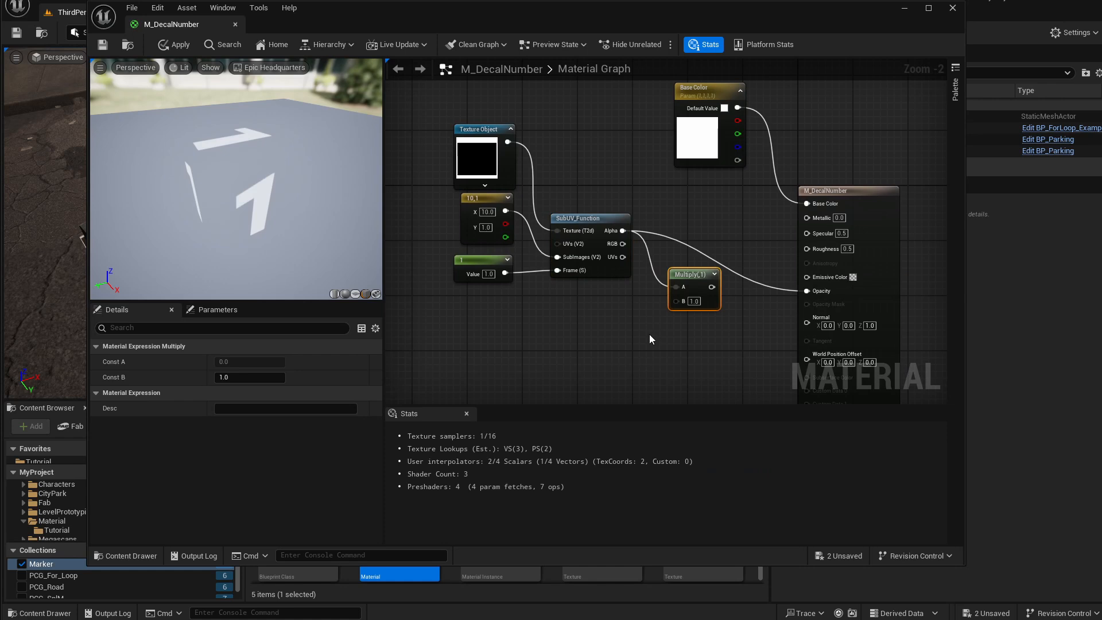
pyautogui.moveTo(612, 321); pyautogui.dragTo(638, 309, button='right')
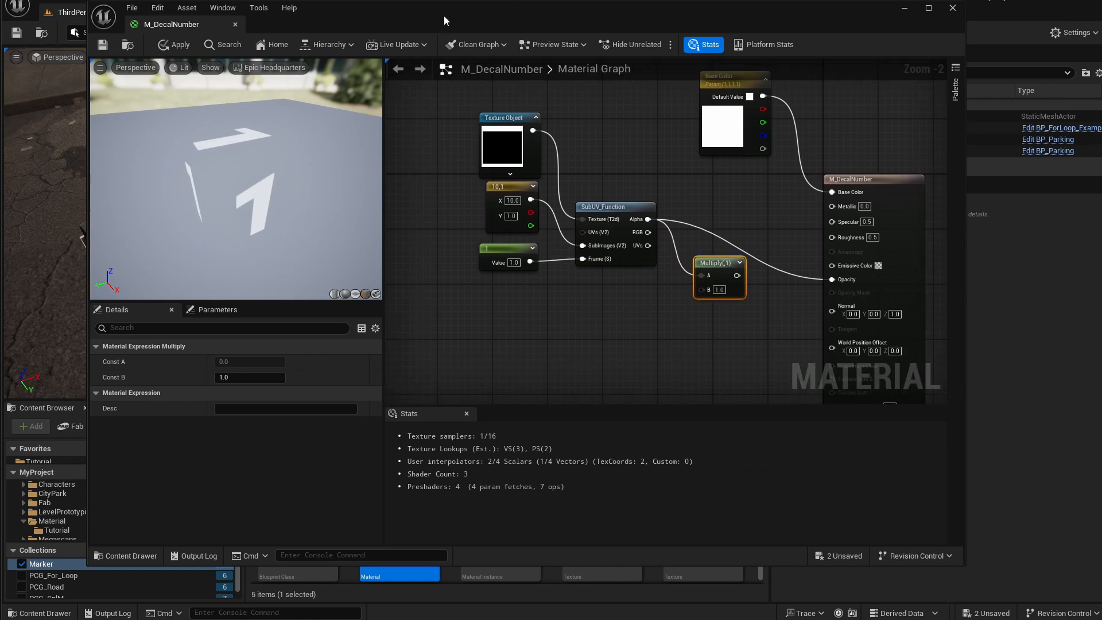
# Move the material editor window and bring the PaintChips texture into the graph as a Texture Sample.
pyautogui.moveTo(443, 16); pyautogui.dragTo(474, 10)
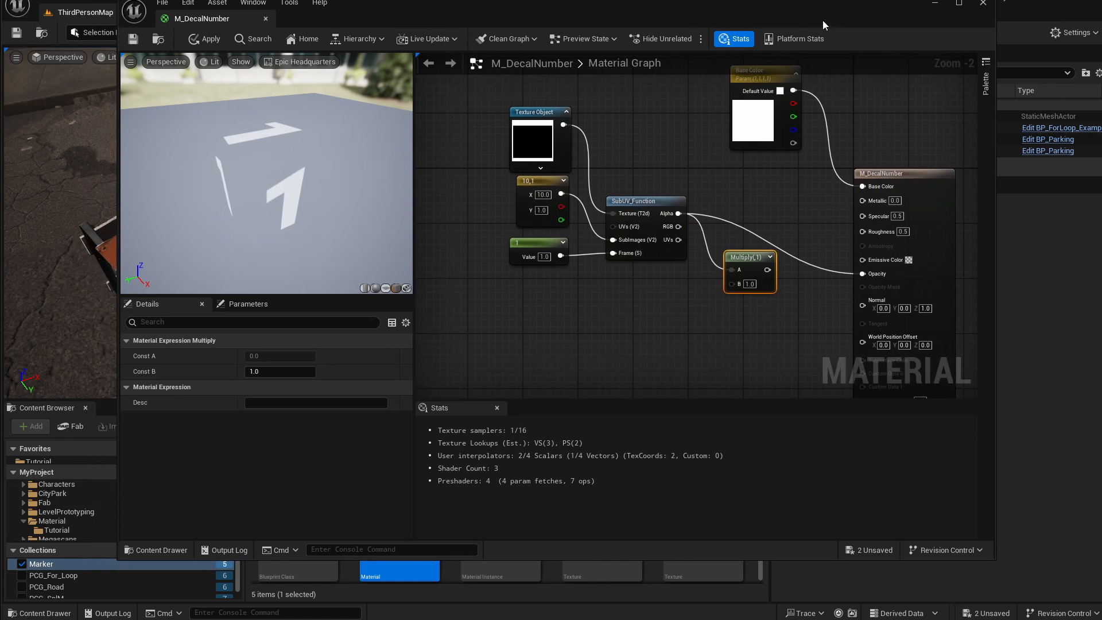
pyautogui.moveTo(822, 19); pyautogui.dragTo(731, 24)
pyautogui.moveTo(902, 560); pyautogui.dragTo(875, 442)
pyautogui.moveTo(703, 505); pyautogui.dragTo(487, 293)
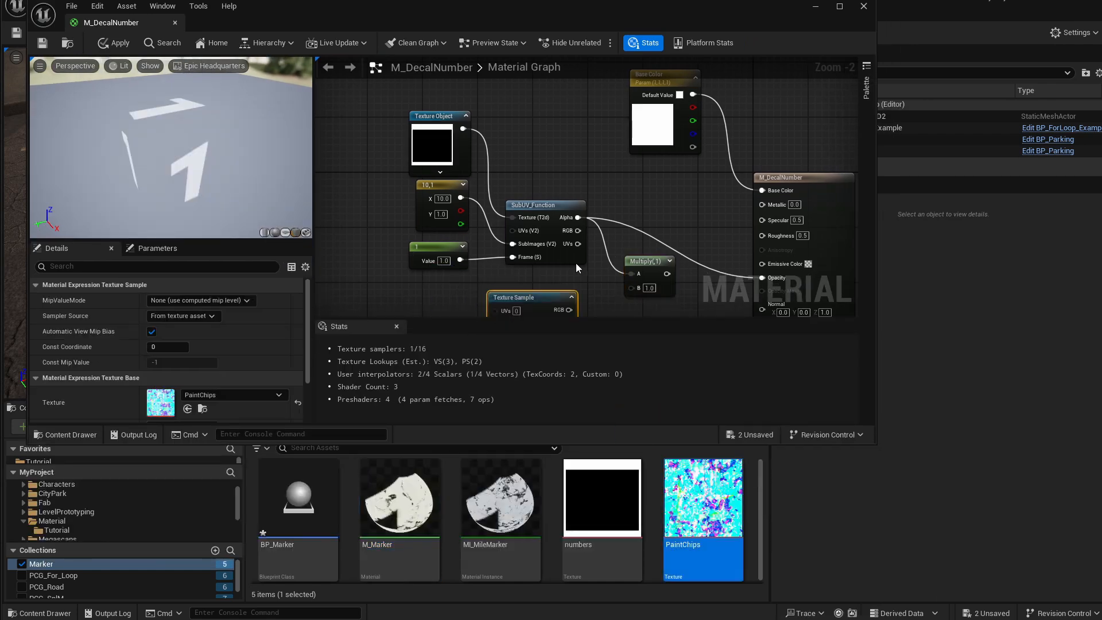
# Wire the SubUV Alpha and the PaintChips R channel into the Multiply, and the Multiply into Opacity.
pyautogui.moveTo(607, 244); pyautogui.dragTo(655, 157, button='right')
pyautogui.moveTo(635, 247); pyautogui.dragTo(602, 241, button='right')
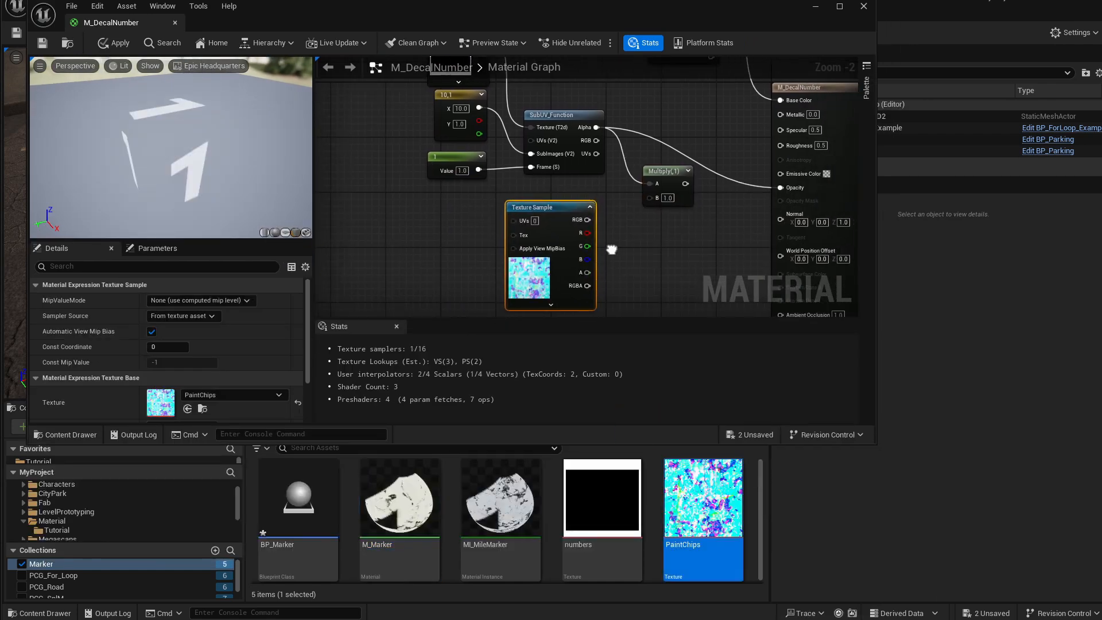
pyautogui.moveTo(584, 230); pyautogui.dragTo(618, 229)
pyautogui.moveTo(596, 183); pyautogui.dragTo(578, 264, button='right')
pyautogui.click(529, 152)
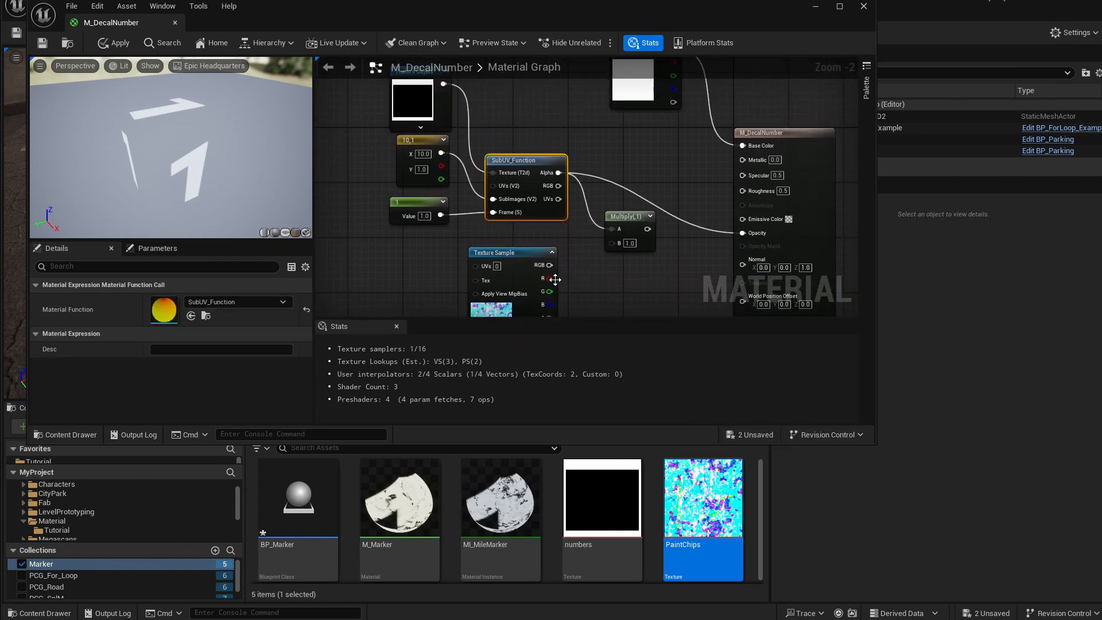
pyautogui.moveTo(549, 278); pyautogui.dragTo(742, 233)
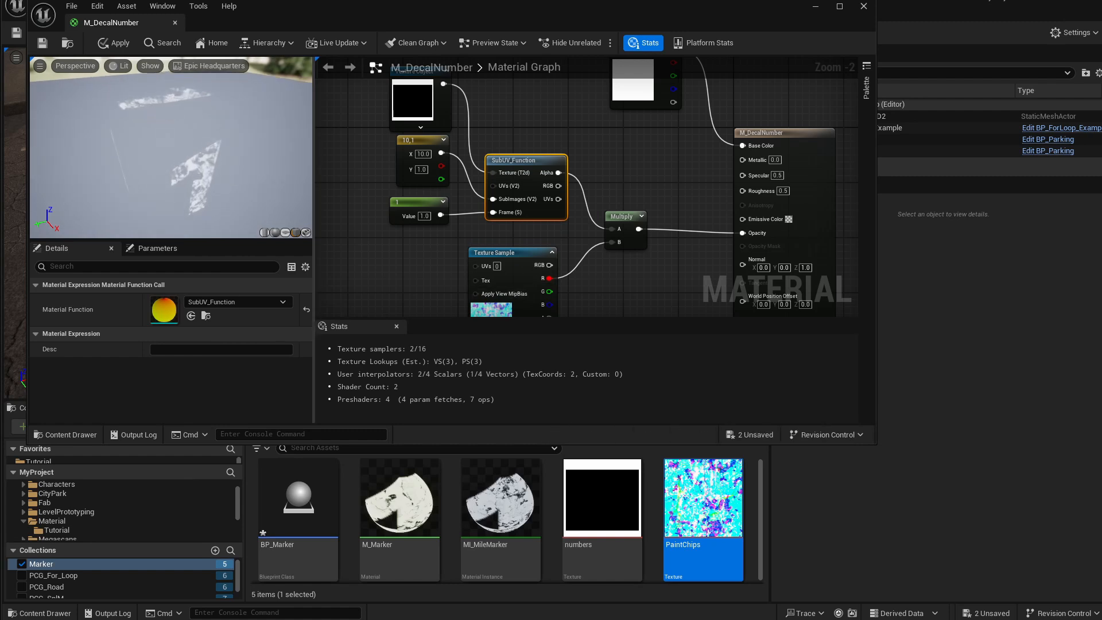
# Switch the Multiply's B input from the PaintChips R channel to its G channel.
pyautogui.moveTo(188, 158)
pyautogui.mouseDown()
pyautogui.moveTo(221, 160)
pyautogui.moveTo(193, 155)
pyautogui.mouseUp()
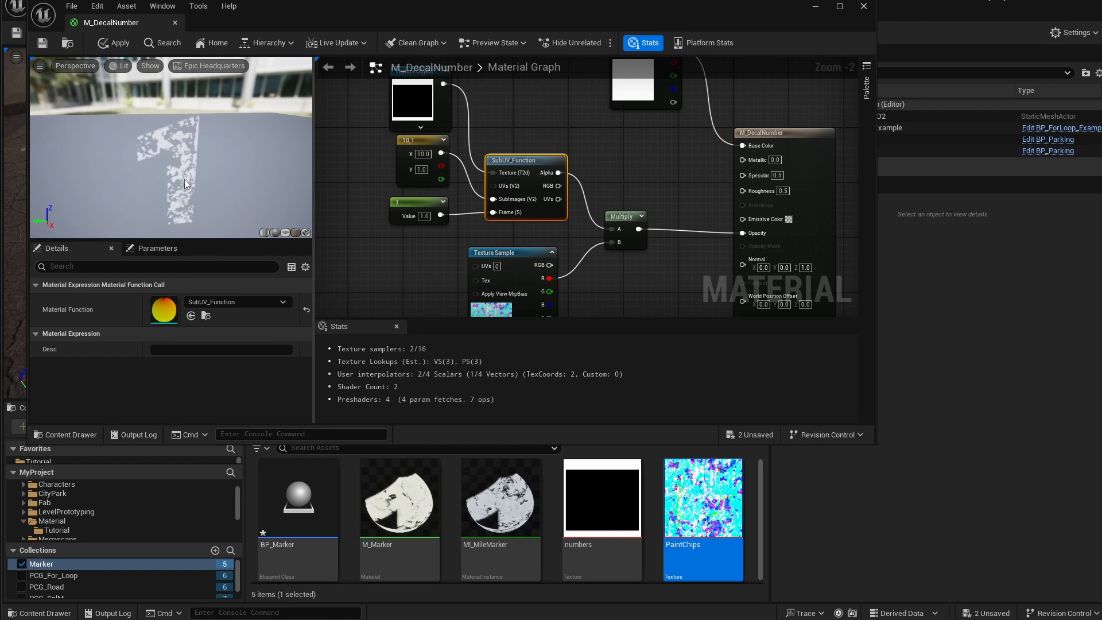
pyautogui.moveTo(549, 292); pyautogui.dragTo(598, 217)
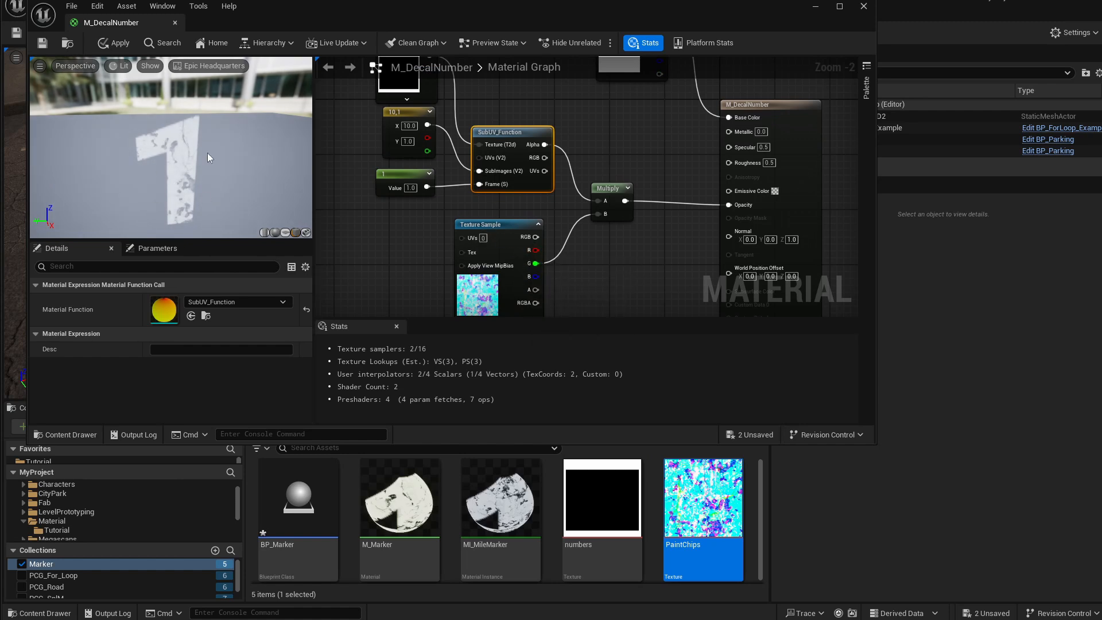
pyautogui.moveTo(552, 288); pyautogui.dragTo(547, 266, button='right')
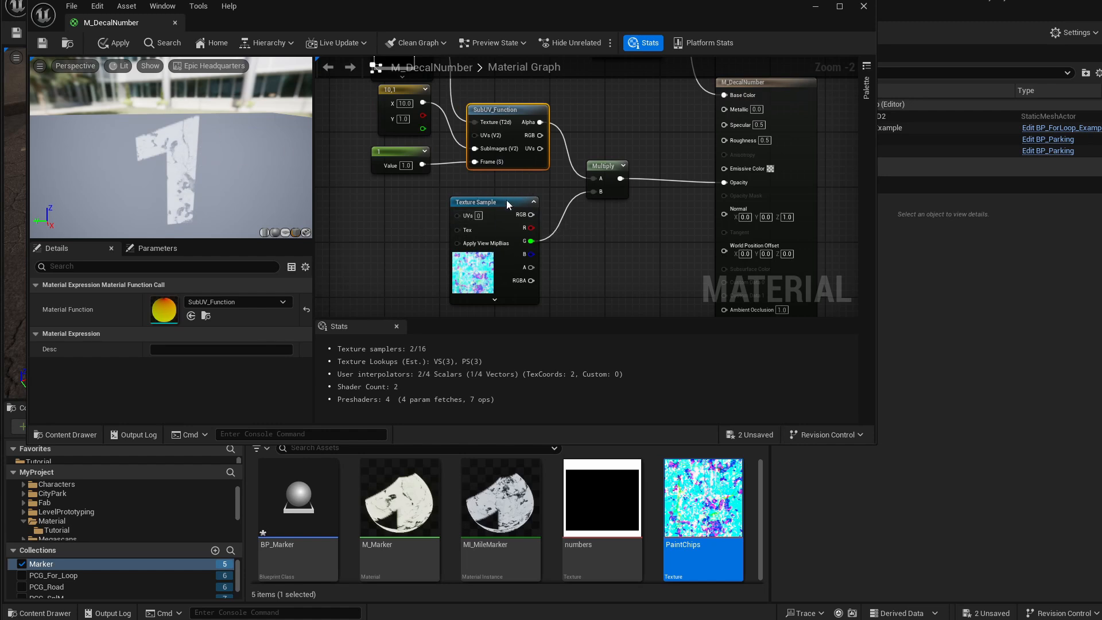
# Delete the Multiply and PaintChips Texture Sample, and reconnect the SubUV_Function's Alpha to Opacity.
pyautogui.moveTo(506, 204); pyautogui.dragTo(468, 215)
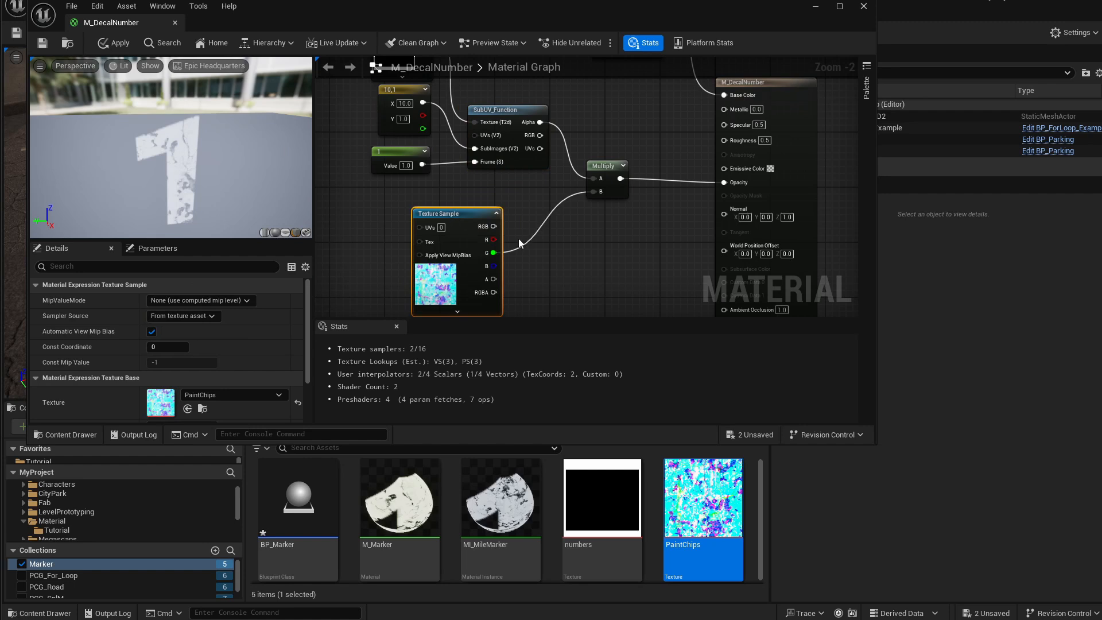
pyautogui.moveTo(618, 193); pyautogui.dragTo(616, 236, button='right')
pyautogui.click(599, 212)
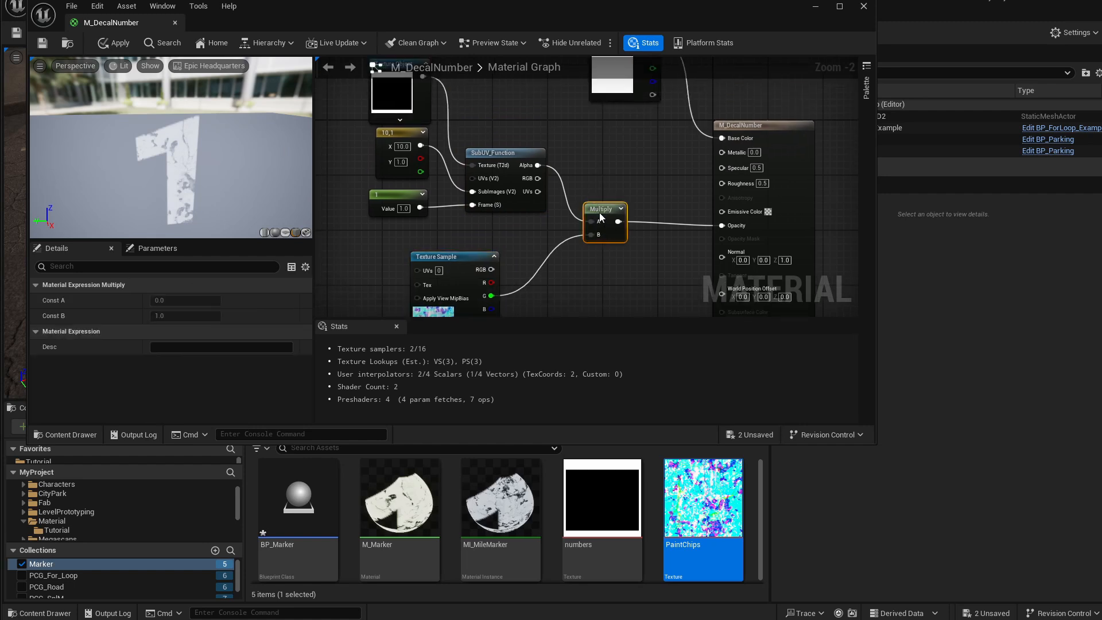
pyautogui.moveTo(451, 235); pyautogui.dragTo(607, 294)
pyautogui.press('Delete')
pyautogui.moveTo(538, 165); pyautogui.dragTo(739, 229)
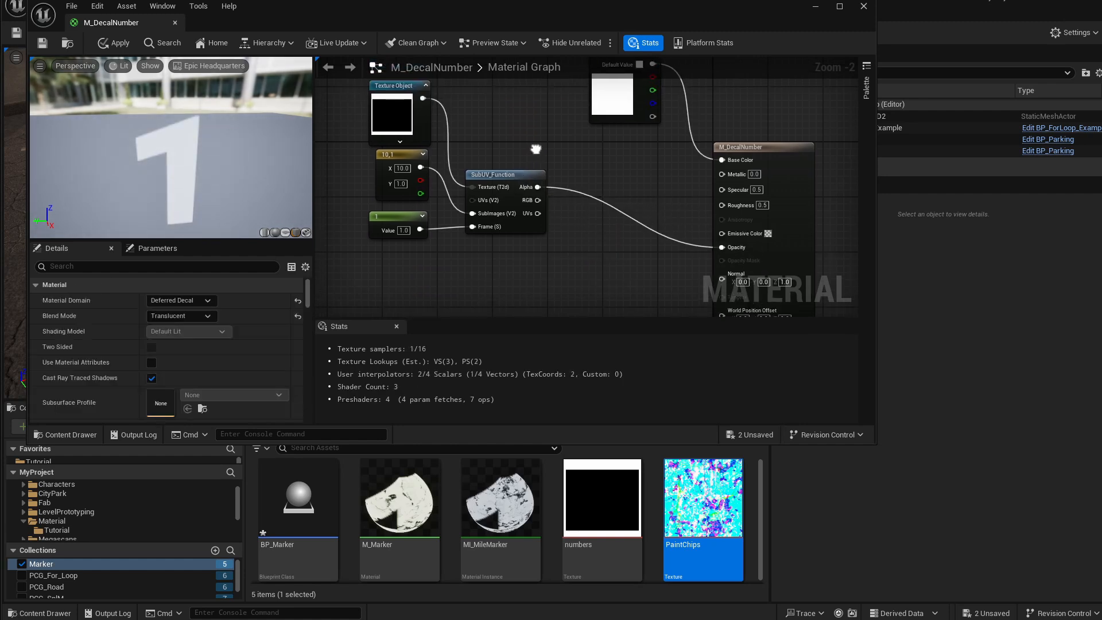
# Apply and save the material.
pyautogui.moveTo(328, 129); pyautogui.dragTo(328, 152, button='right')
pyautogui.click(113, 43)
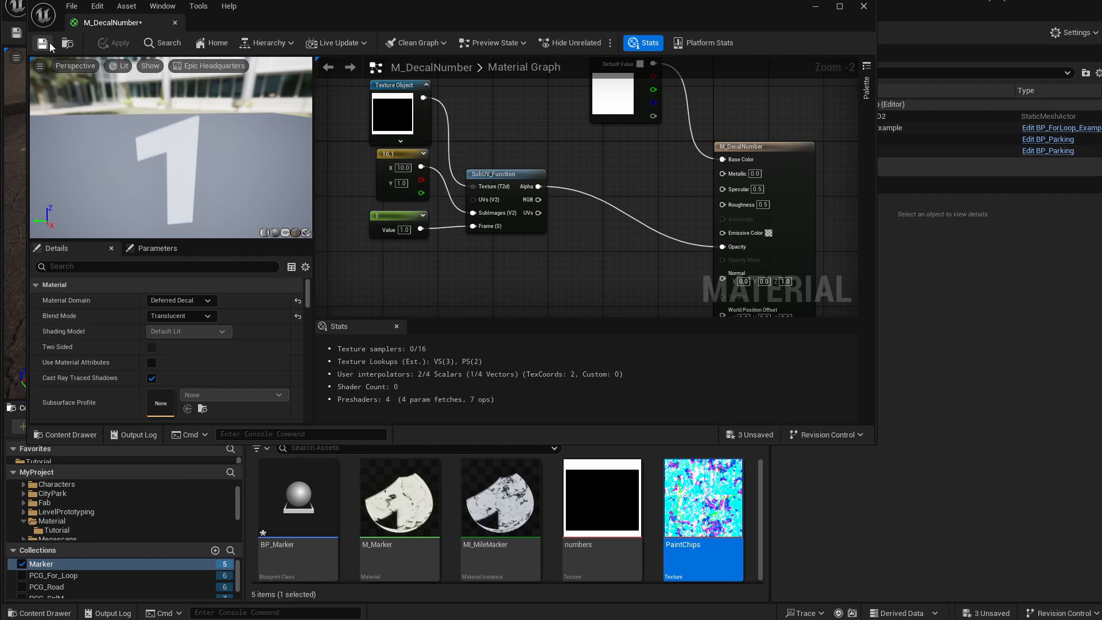
pyautogui.click(49, 43)
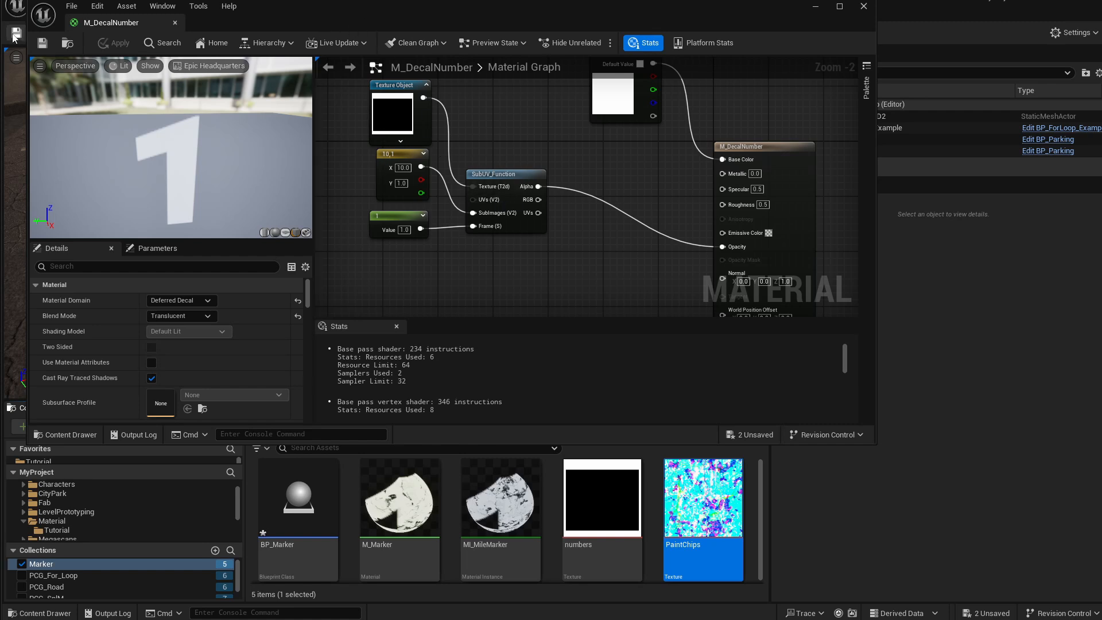
# Close the material editor and create an Actor Blueprint Class named BP_DecalNumber in the Tutorial folder.
pyautogui.click(174, 23)
pyautogui.click(57, 529)
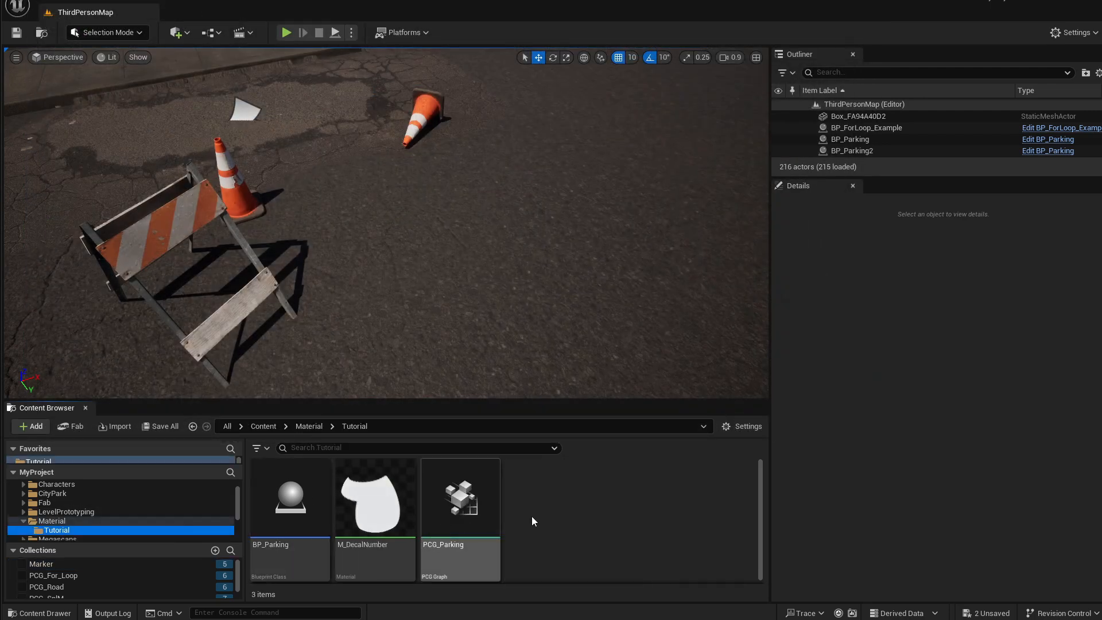
pyautogui.rightClick(545, 503)
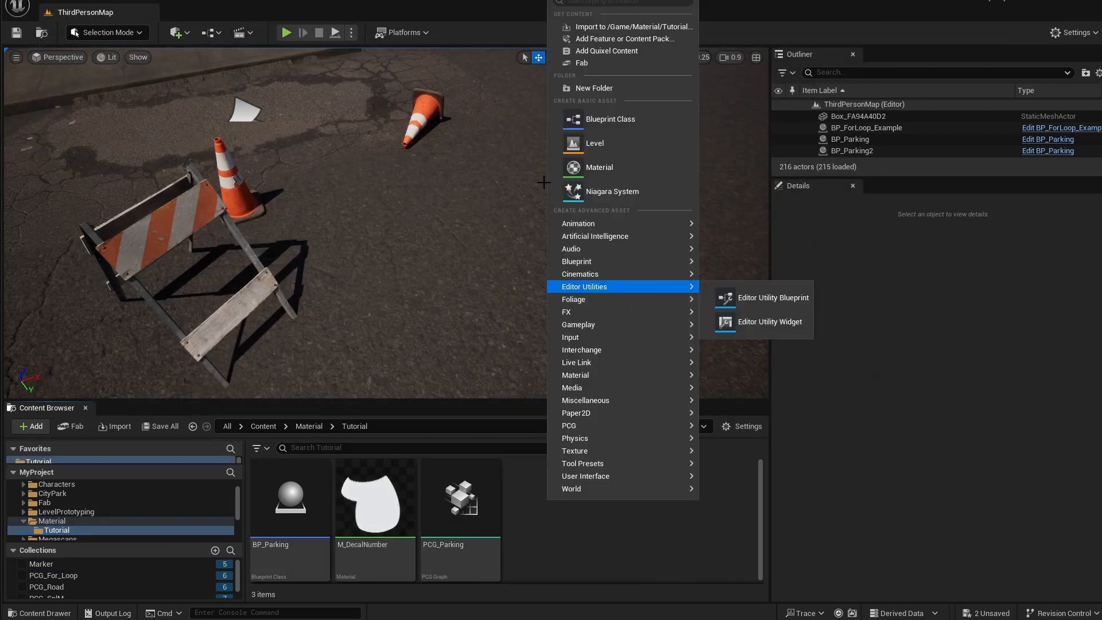
pyautogui.click(597, 113)
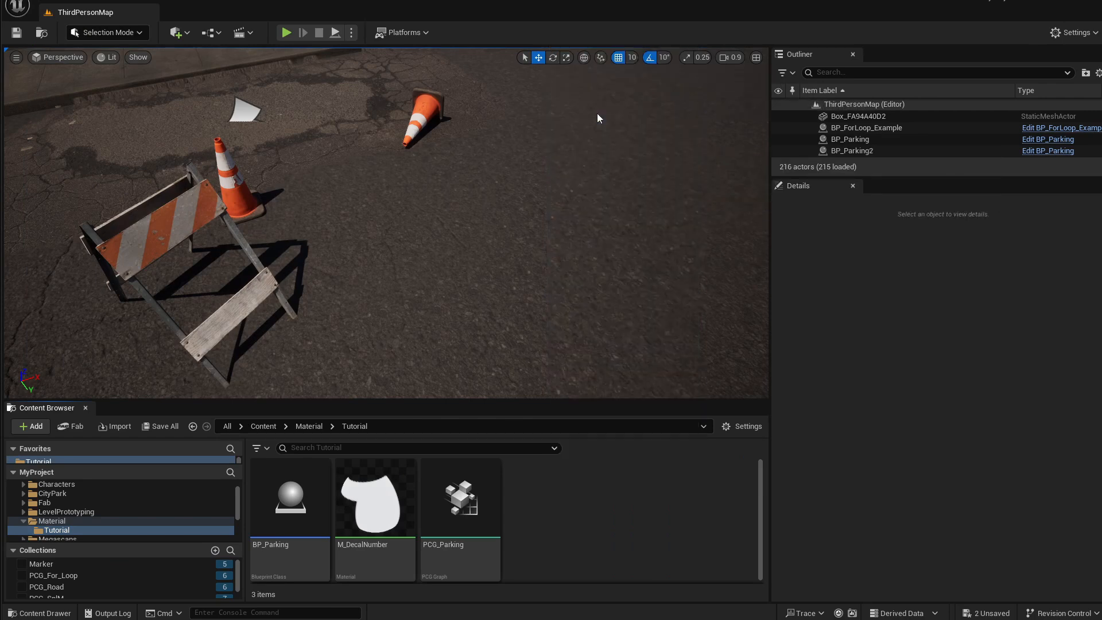
pyautogui.moveTo(996, 298); pyautogui.dragTo(482, 123)
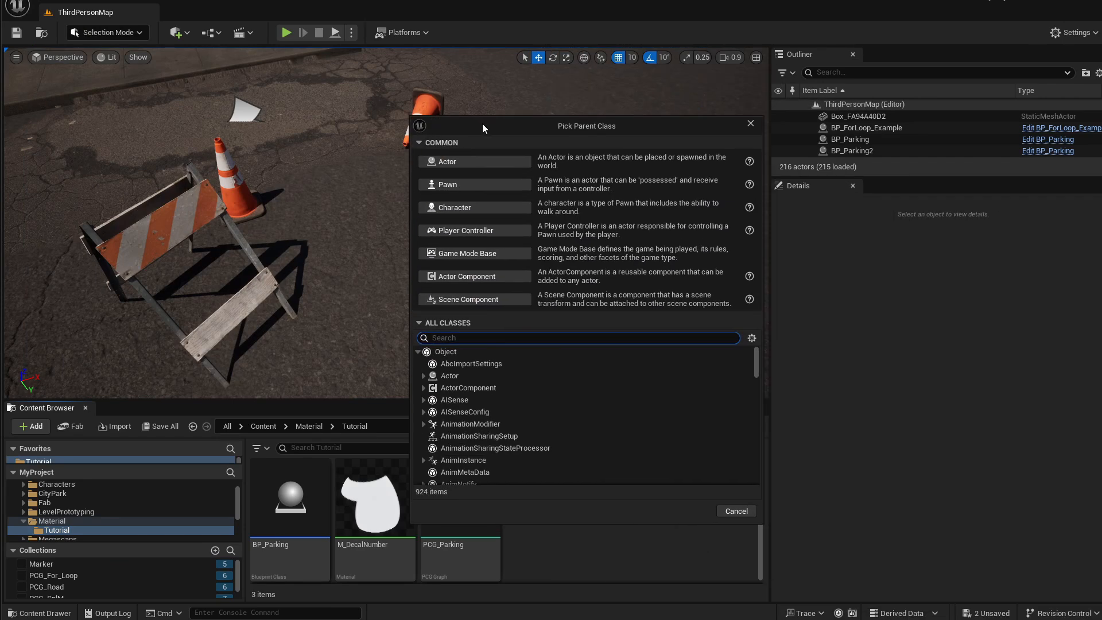
pyautogui.click(448, 158)
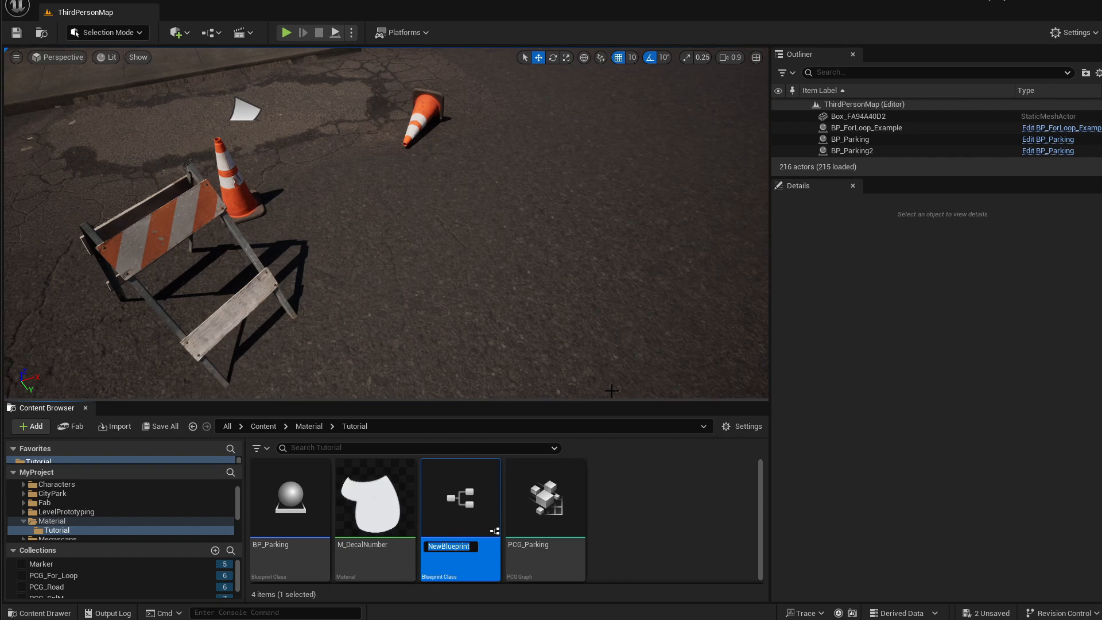
pyautogui.write('BP_DecalNumber')
pyautogui.press('Return')
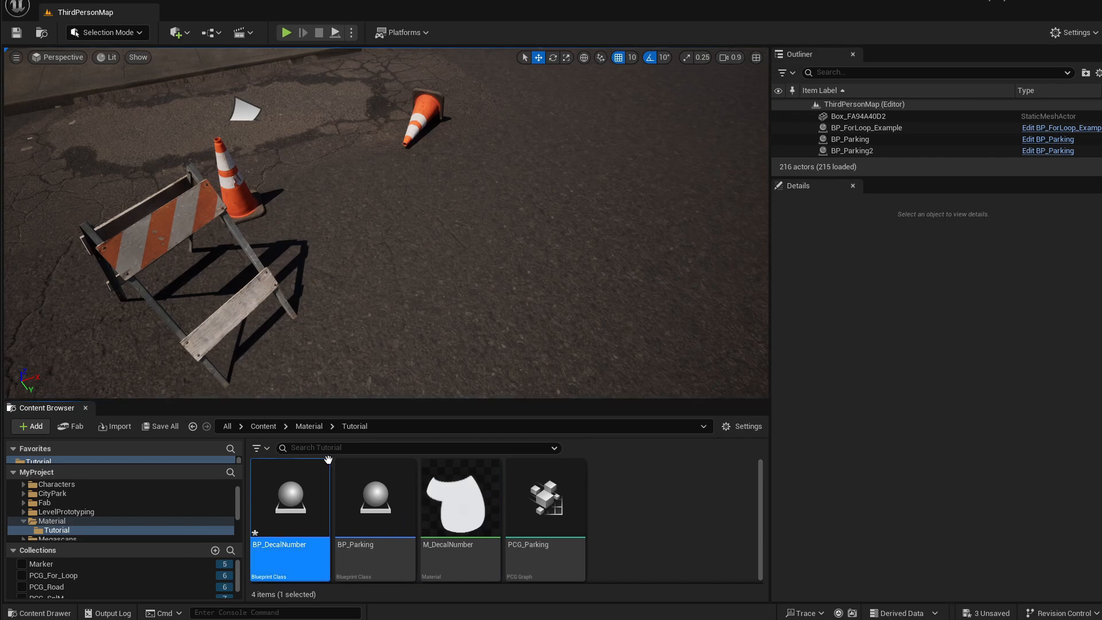
# Open BP_DecalNumber, enlarge its editor window, and add a Cube component.
pyautogui.doubleClick(290, 500)
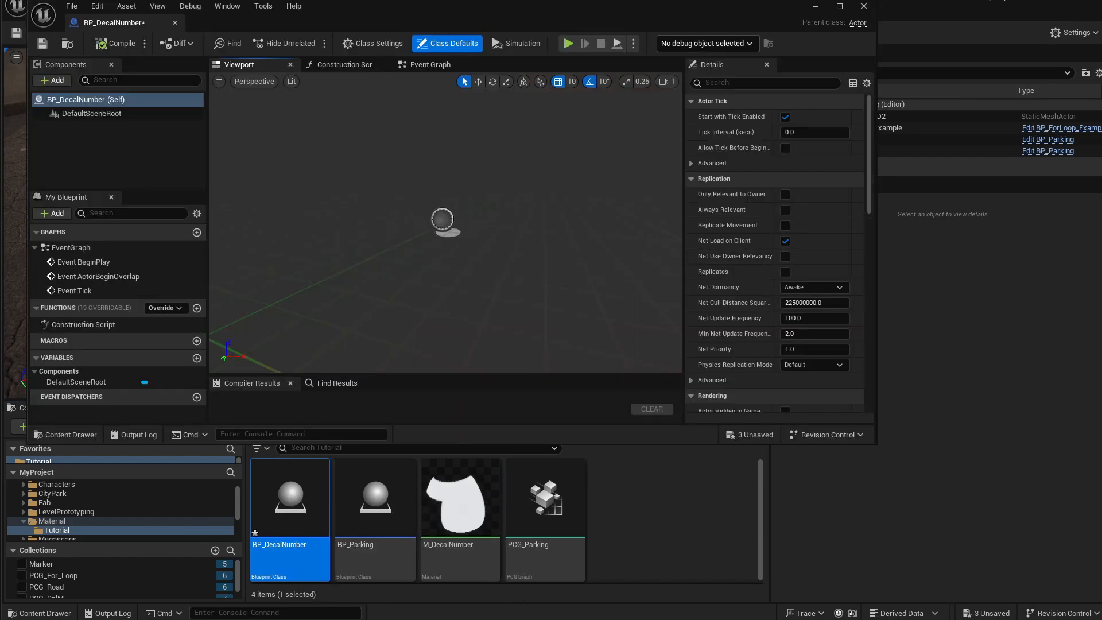
pyautogui.moveTo(591, 16); pyautogui.dragTo(661, 47)
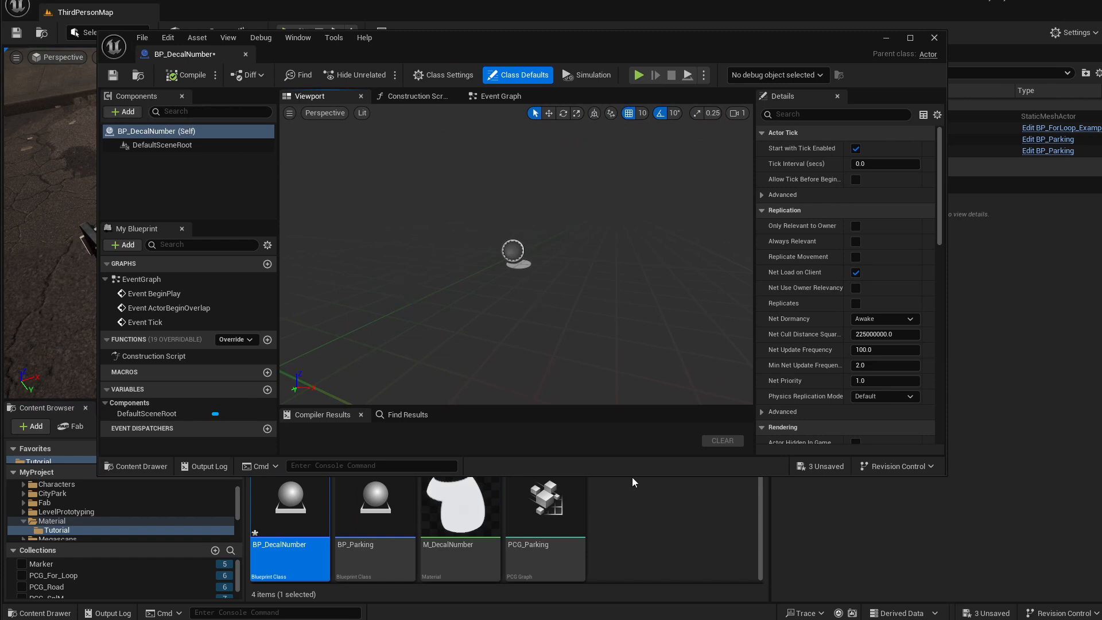
pyautogui.moveTo(633, 475); pyautogui.dragTo(629, 563)
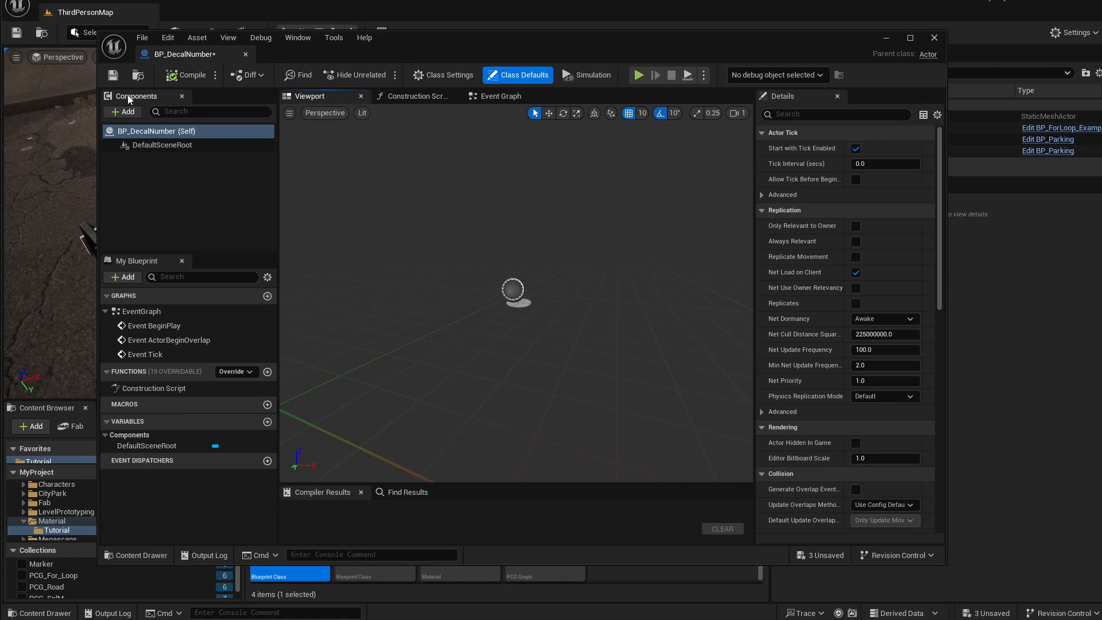
pyautogui.click(122, 114)
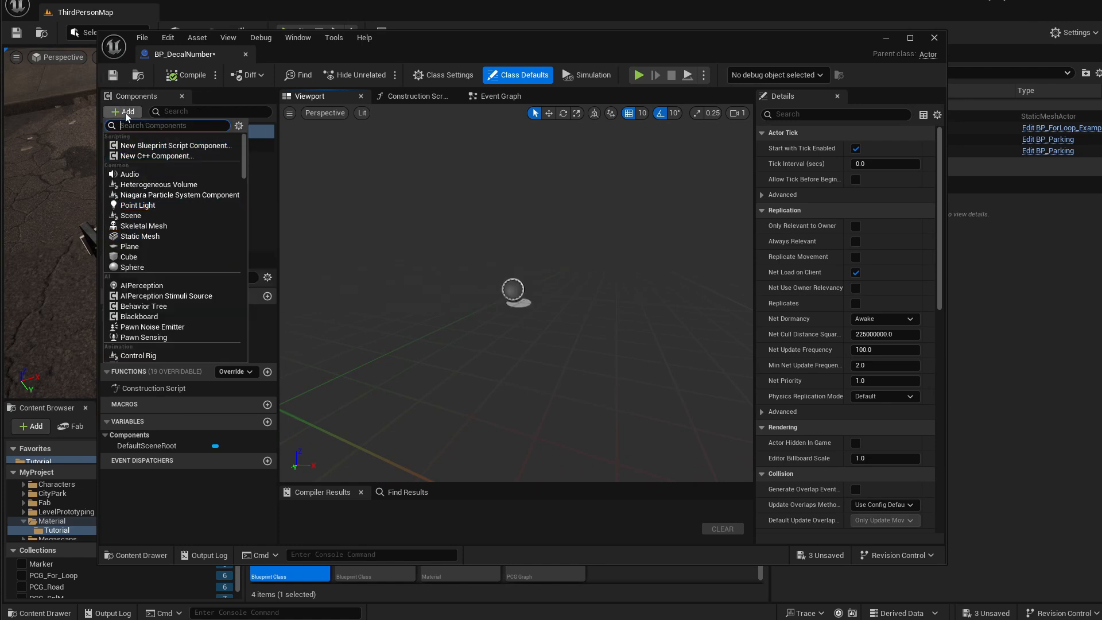
pyautogui.click(129, 257)
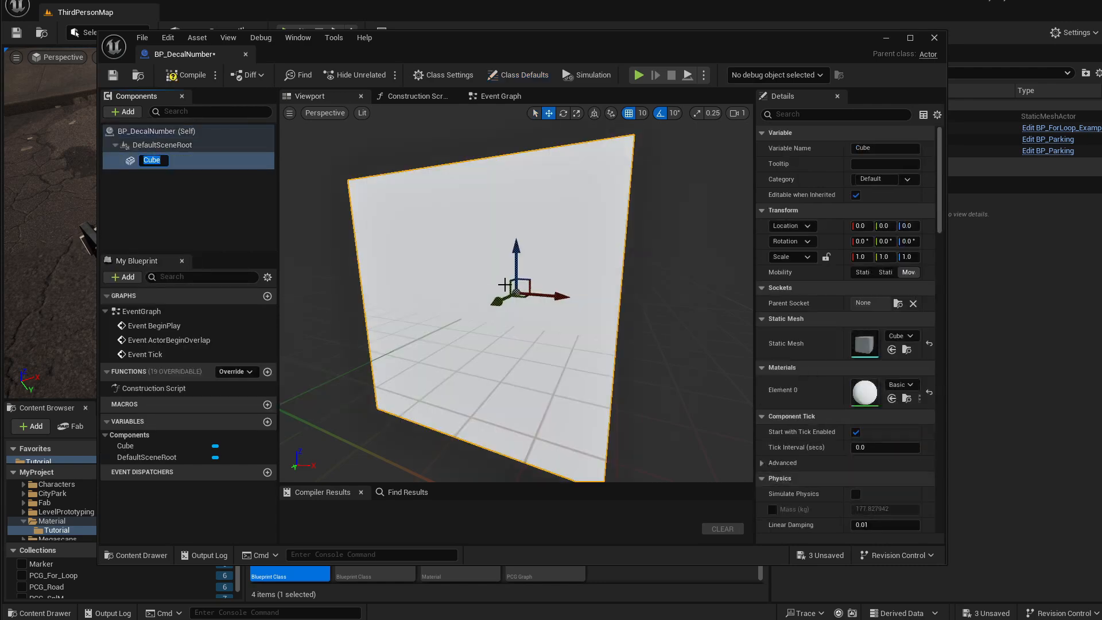
# Set the cube's scale to 10 on X, Y and Z.
pyautogui.moveTo(516, 293); pyautogui.dragTo(501, 335, button='right')
pyautogui.click(862, 256)
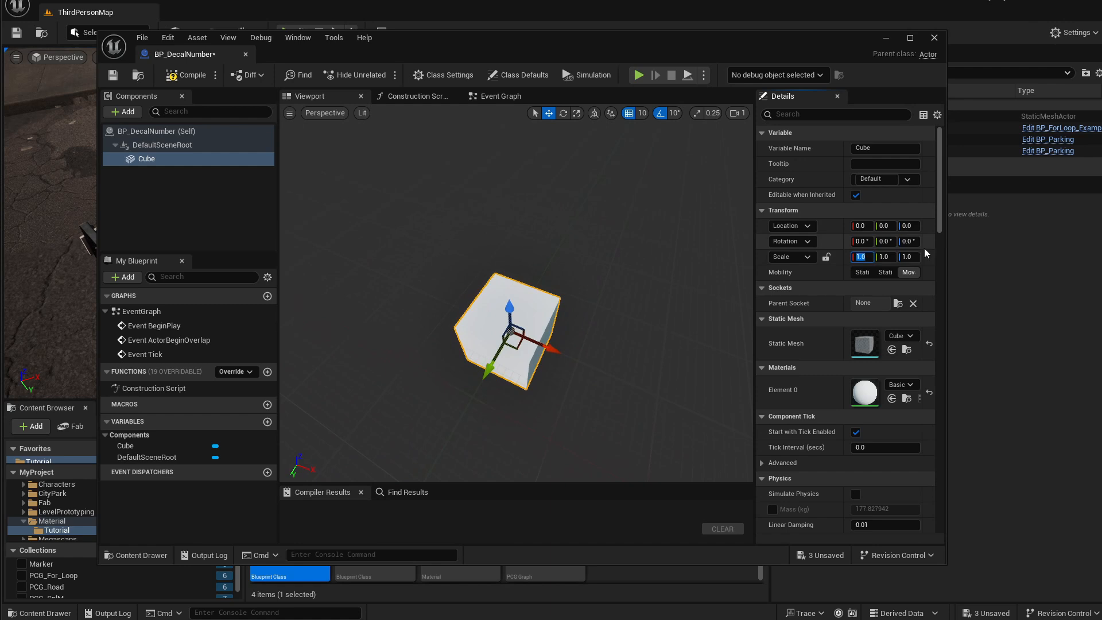
pyautogui.write('10')
pyautogui.press('Return')
pyautogui.click(891, 257)
pyautogui.write('10')
pyautogui.press('Return')
pyautogui.click(908, 257)
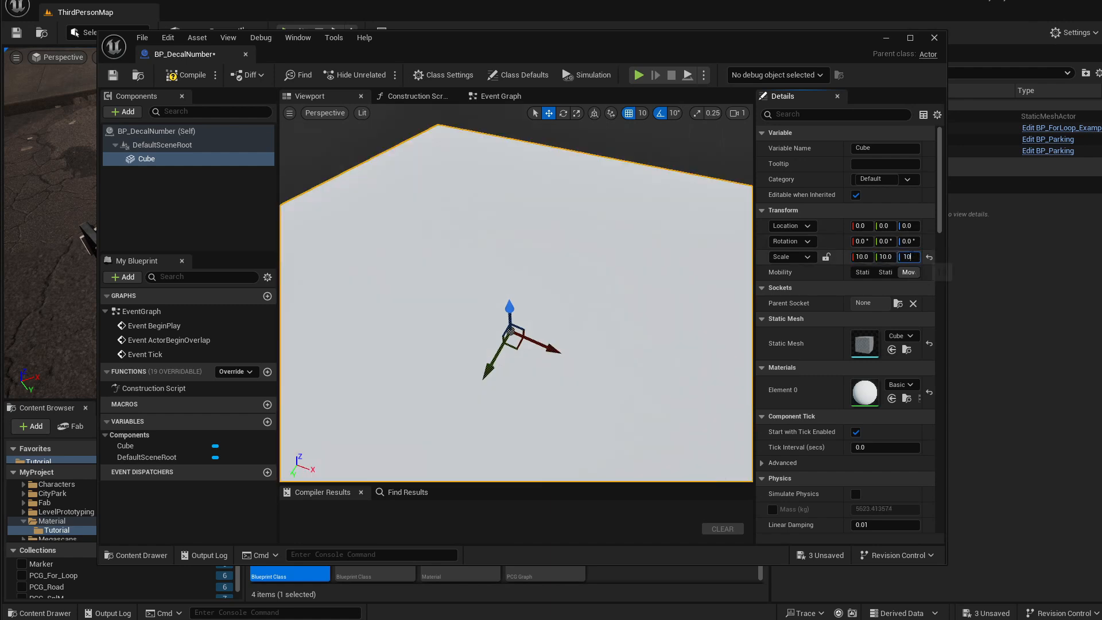
pyautogui.write('10')
pyautogui.press('Return')
# Set the cube's Z location to -500.
pyautogui.scroll(-6, 635, 283)
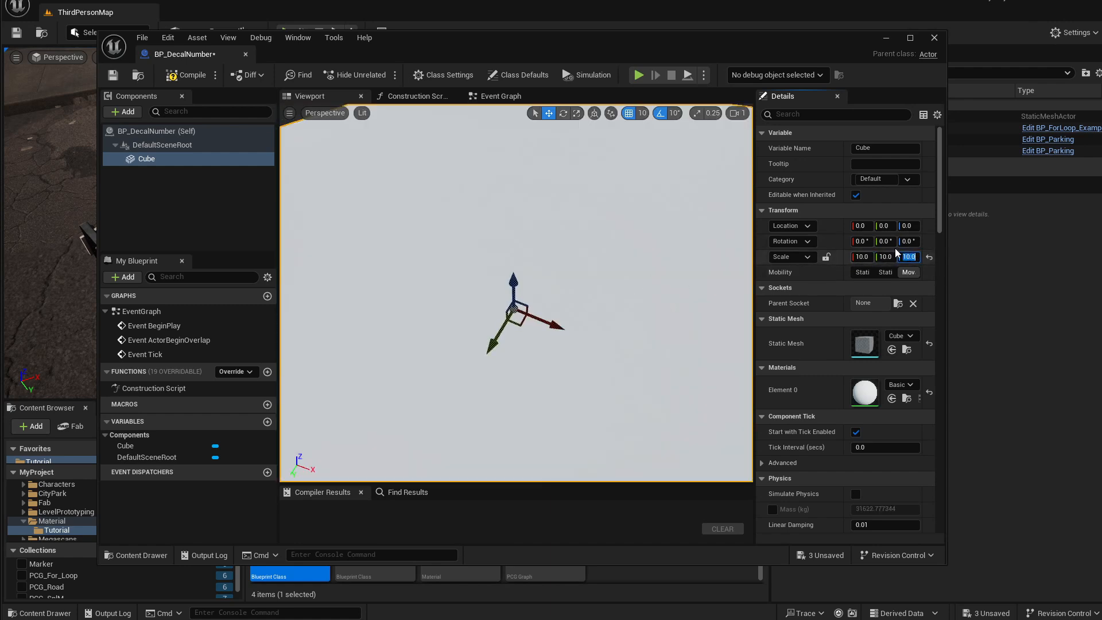
pyautogui.scroll(-5, 541, 247)
pyautogui.click(889, 226)
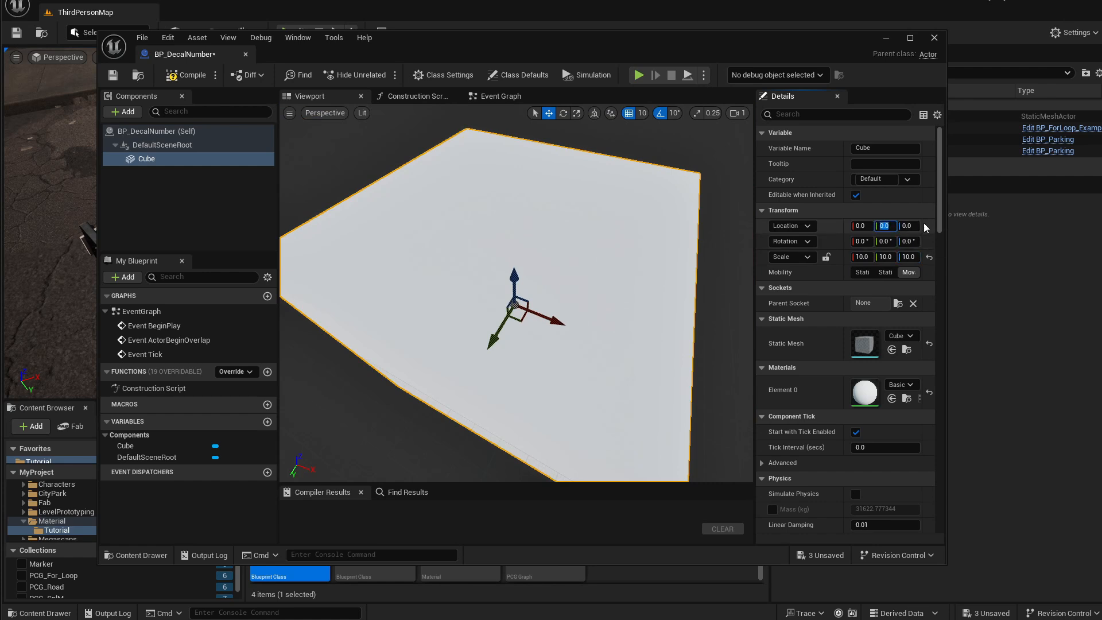
pyautogui.write('-500')
pyautogui.press('Return')
pyautogui.write('0')
pyautogui.click(912, 227)
pyautogui.write('-500')
pyautogui.press('Return')
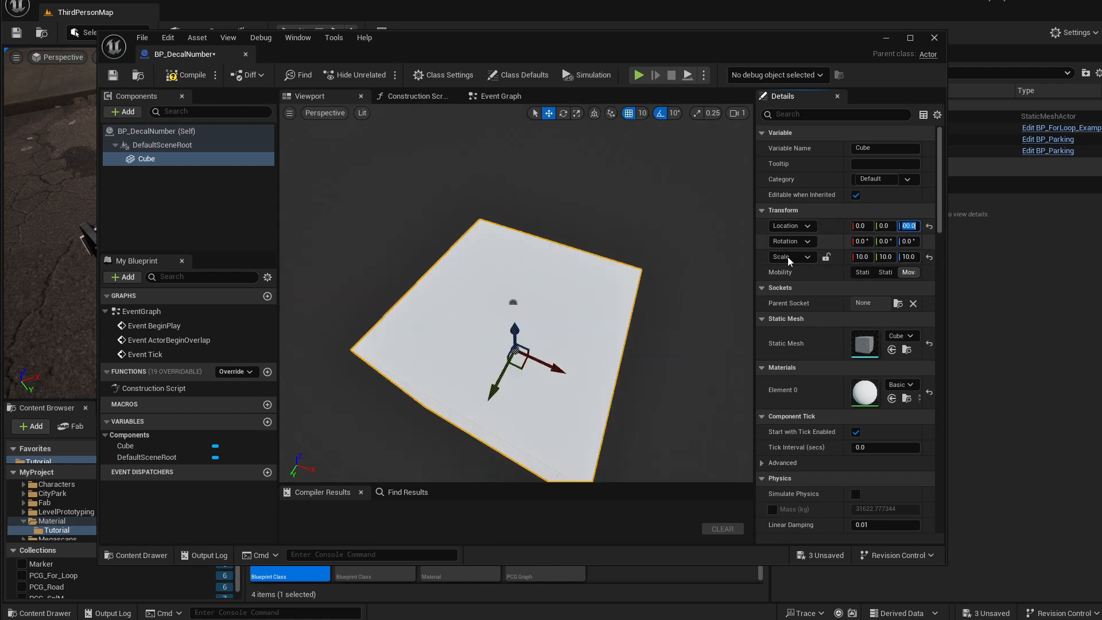
# Set the cube's Z scale to 1 to make it a flat slab.
pyautogui.moveTo(626, 275)
pyautogui.mouseDown(button='right')
pyautogui.moveTo(611, 293)
pyautogui.moveTo(629, 258)
pyautogui.mouseUp(button='right')
pyautogui.press('w')
pyautogui.moveTo(587, 362); pyautogui.dragTo(580, 322, button='right')
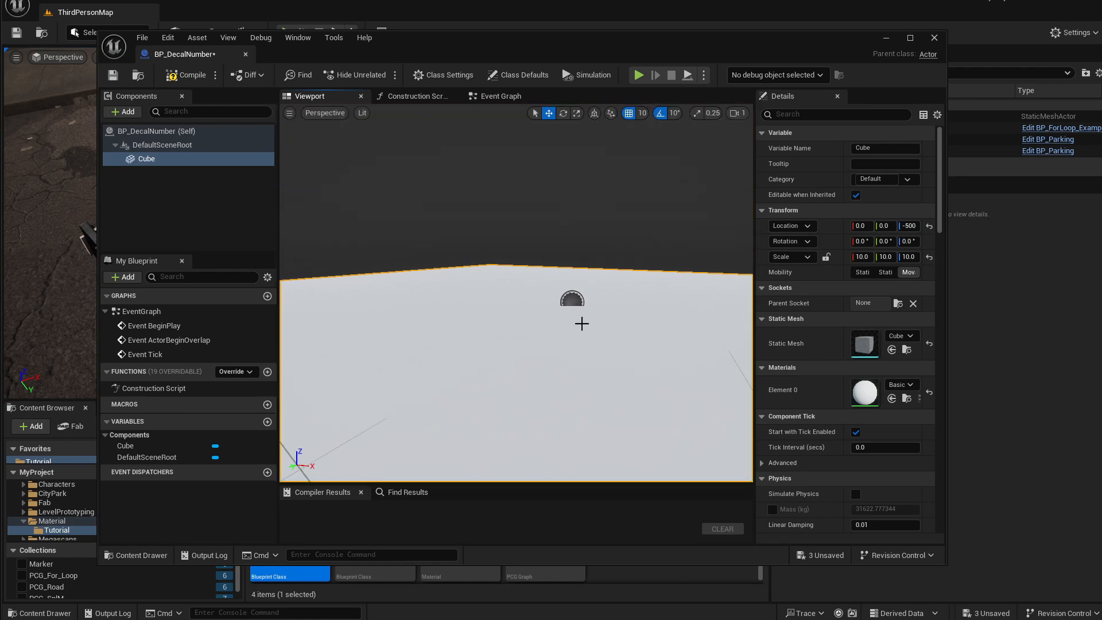
pyautogui.click(909, 257)
pyautogui.write('1')
pyautogui.press('Return')
# Set the cube's Z location to -50.
pyautogui.click(905, 225)
pyautogui.write('-')
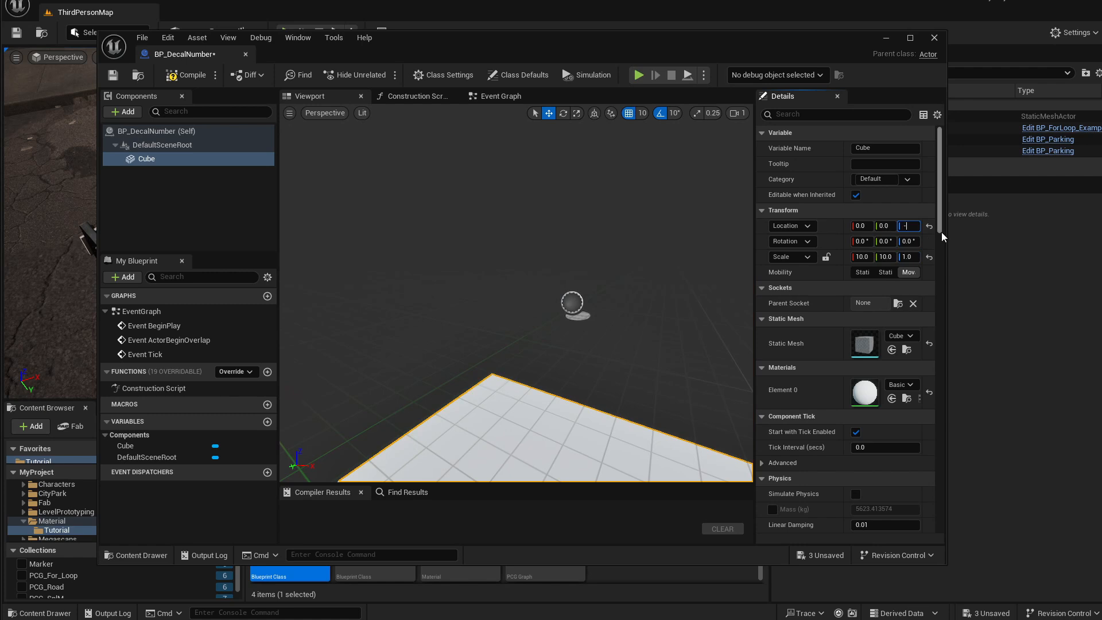
pyautogui.write('100')
pyautogui.press('Return')
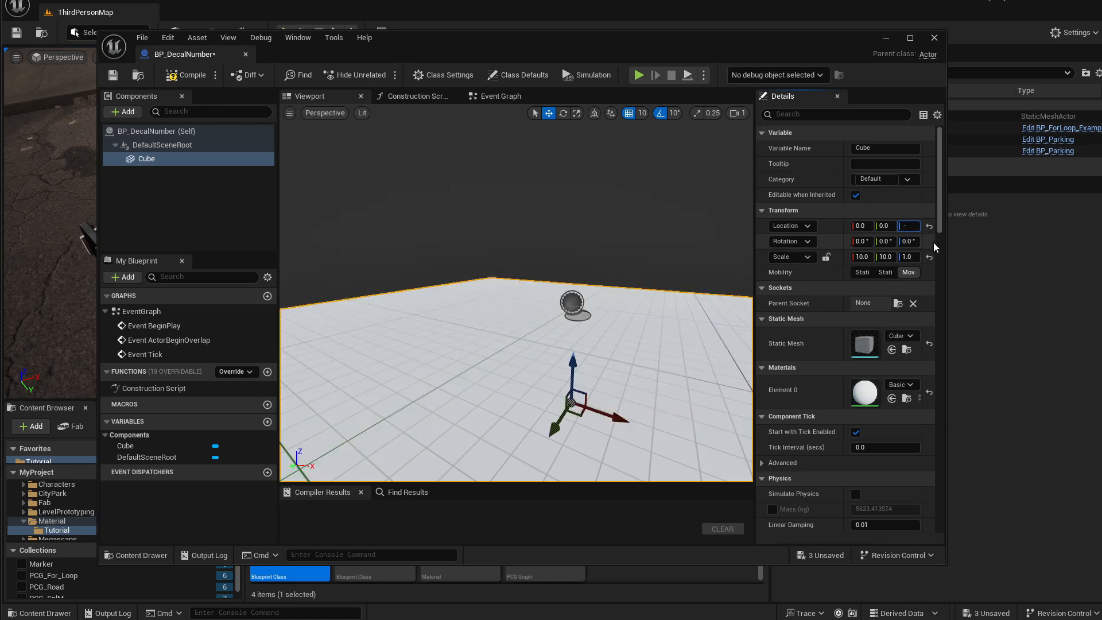
pyautogui.write('50')
pyautogui.press('Return')
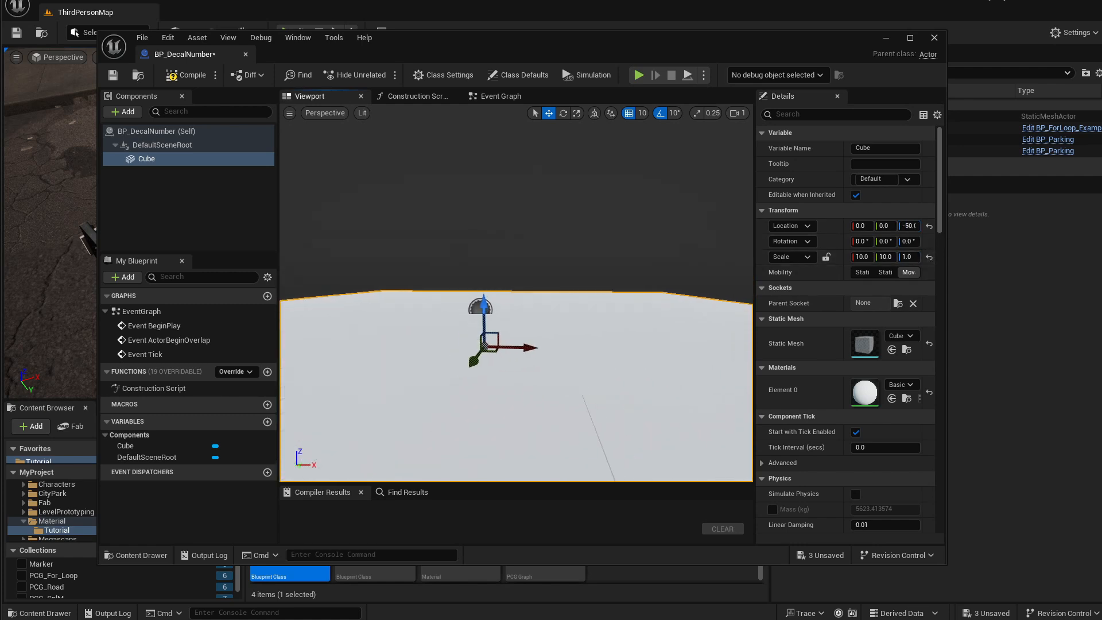
# Assign BasicTemplateMaterial to the cube's material slot.
pyautogui.press('f')
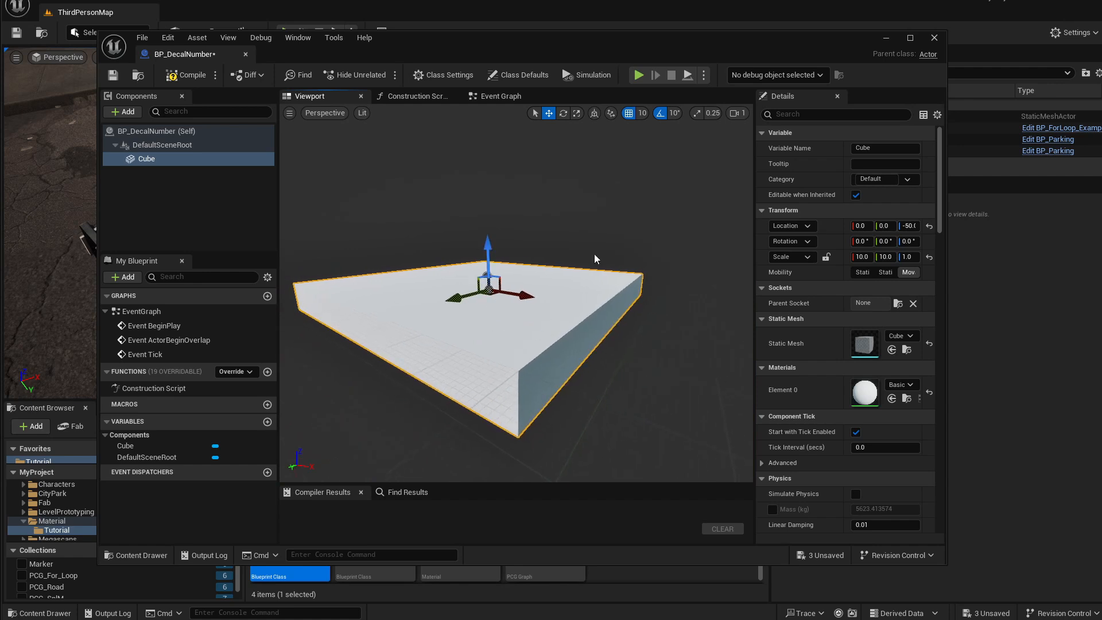
pyautogui.press('w')
pyautogui.moveTo(595, 260); pyautogui.dragTo(501, 342, button='right')
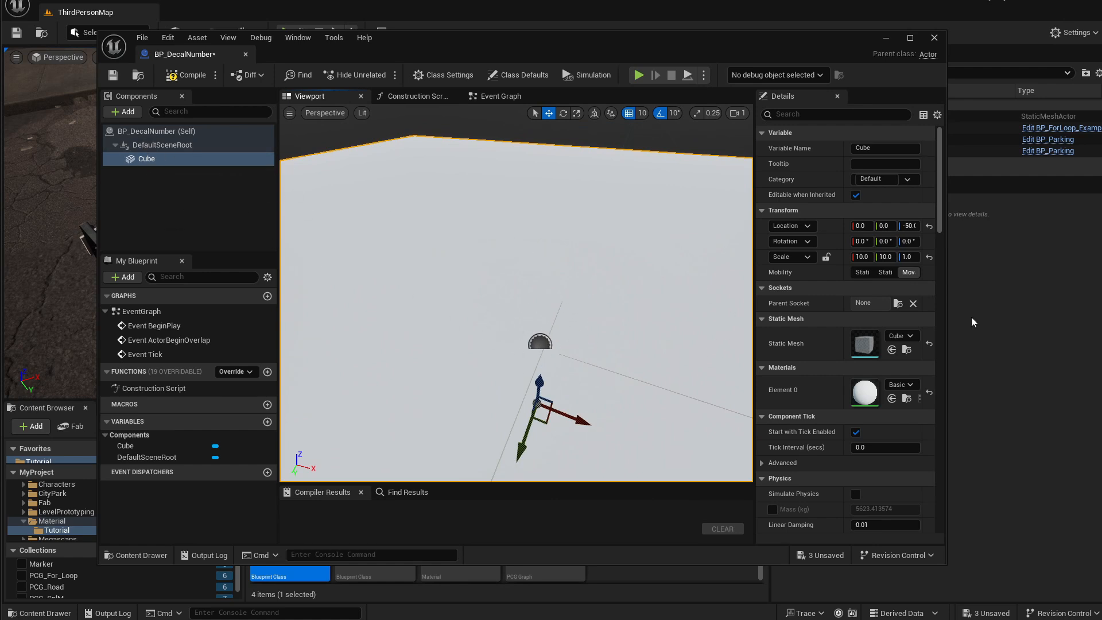
pyautogui.click(901, 385)
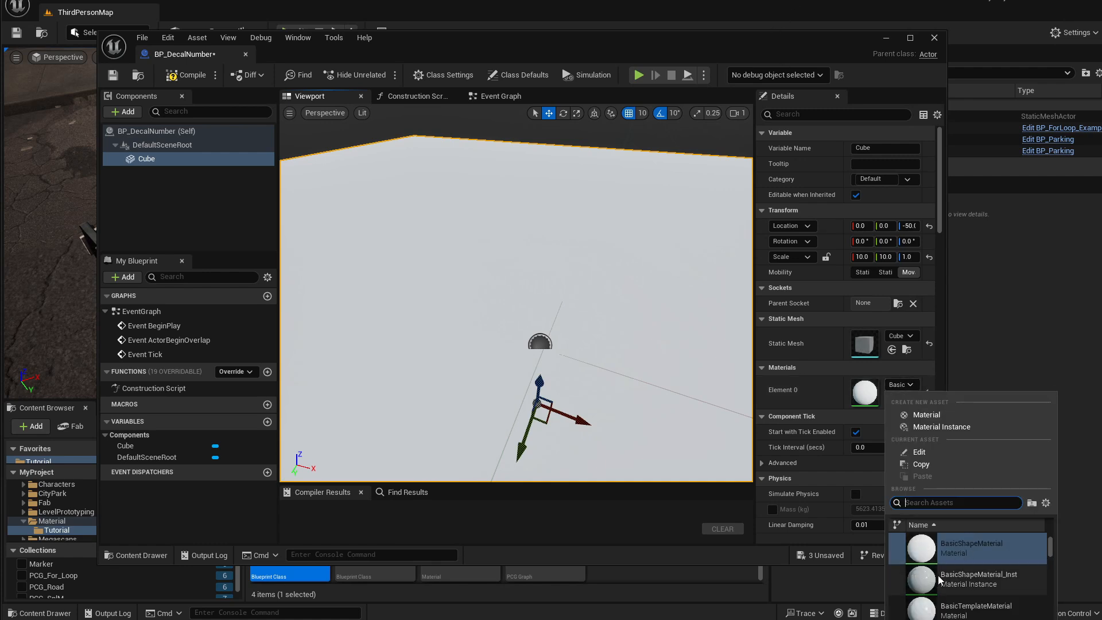
pyautogui.click(980, 614)
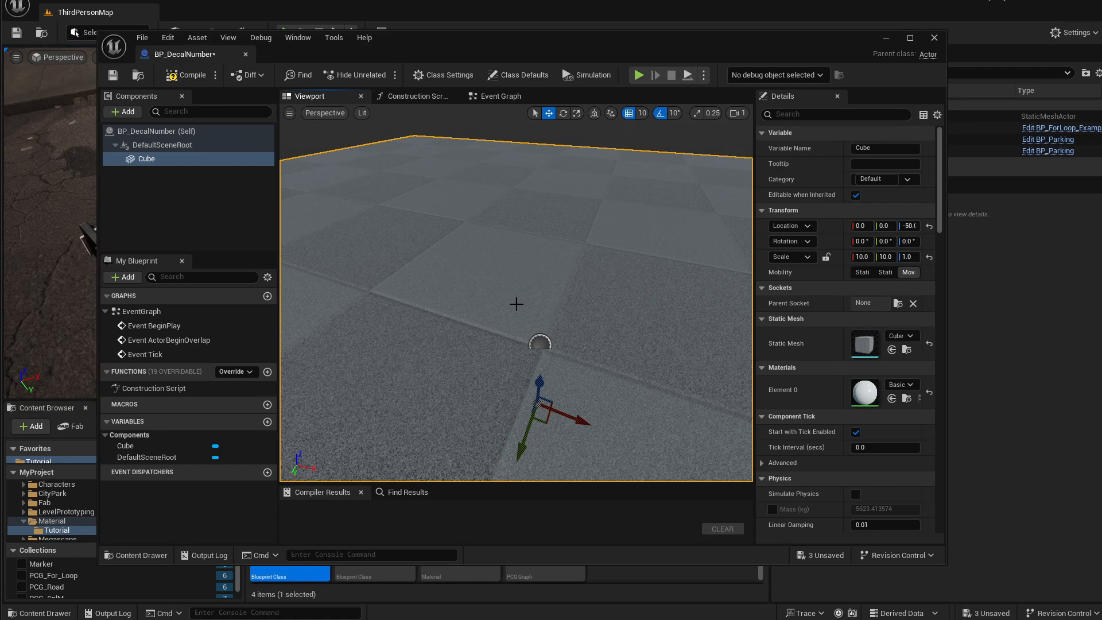
# Compile and save the Blueprint.
pyautogui.moveTo(516, 304)
pyautogui.mouseDown(button='right')
pyautogui.moveTo(568, 301)
pyautogui.moveTo(519, 306)
pyautogui.mouseUp(button='right')
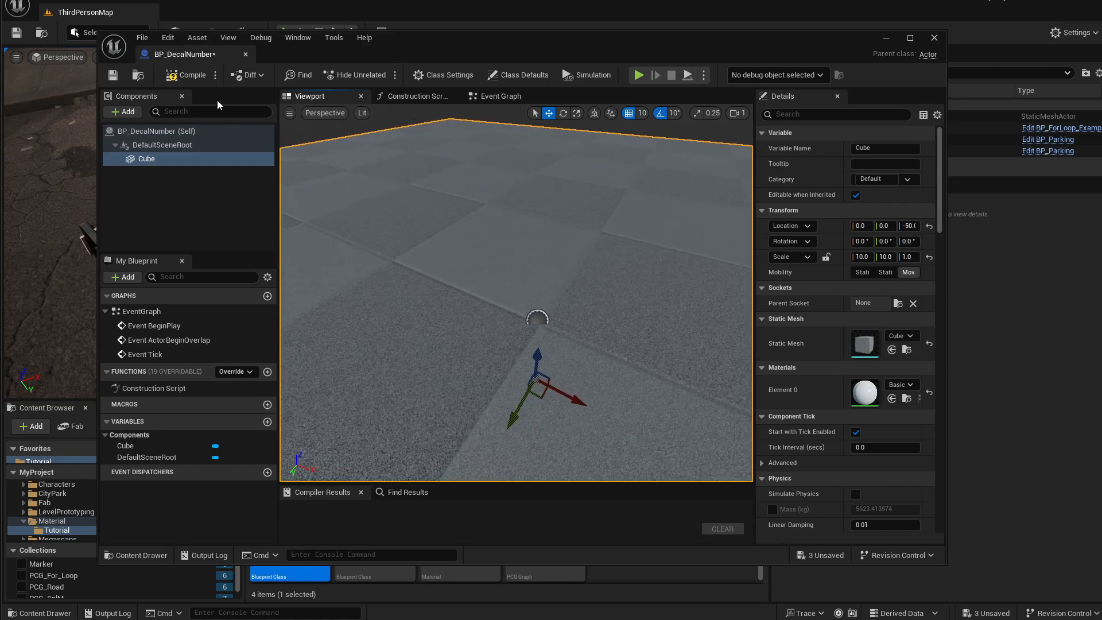
pyautogui.click(187, 75)
pyautogui.click(113, 75)
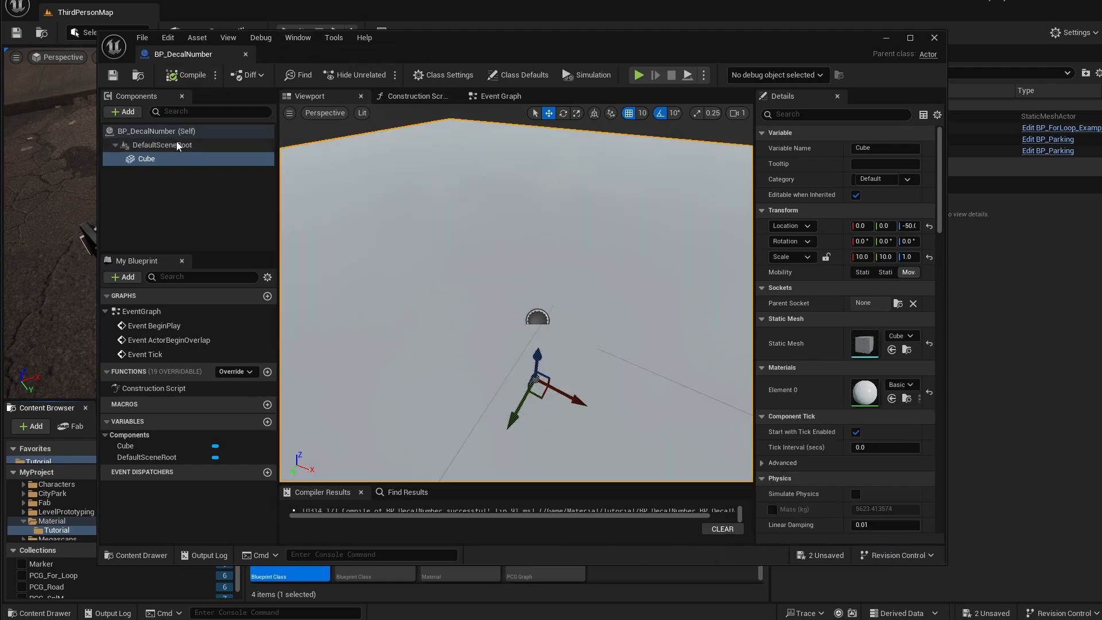
# Add a Decal component and attach it directly under DefaultSceneRoot above the cube.
pyautogui.click(132, 114)
pyautogui.write('De')
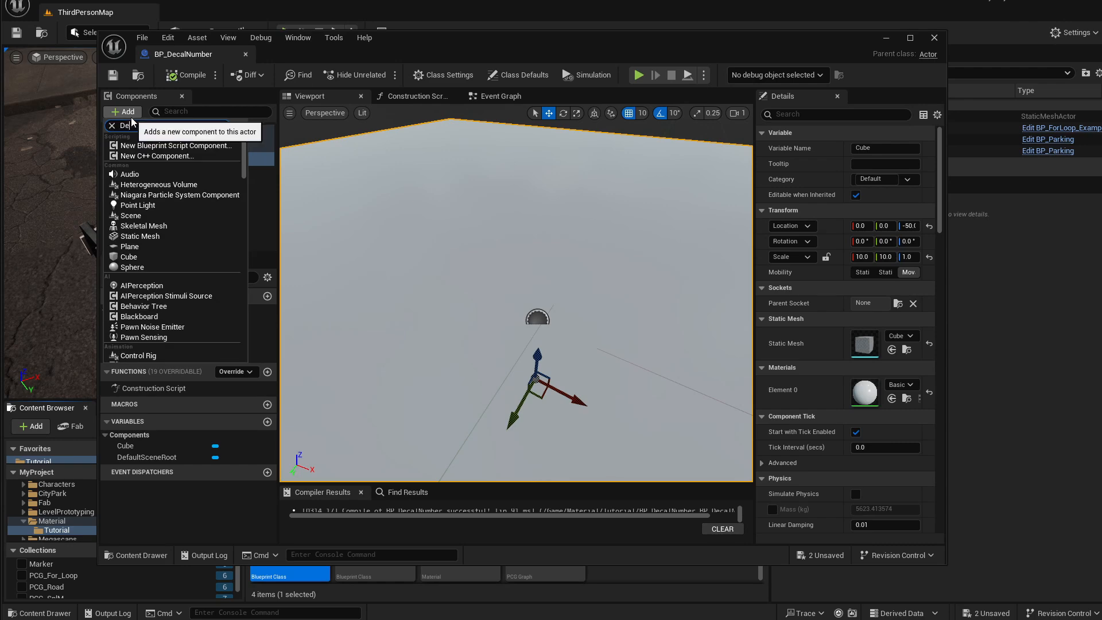
pyautogui.write('ca')
pyautogui.click(138, 149)
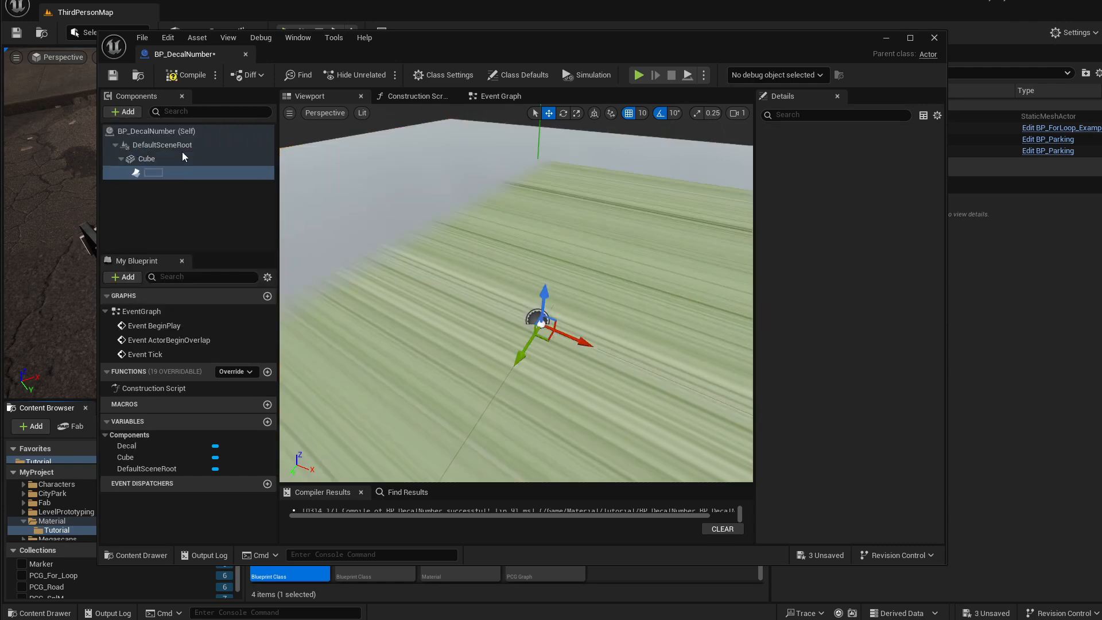
pyautogui.click(122, 194)
pyautogui.moveTo(147, 173)
pyautogui.mouseDown()
pyautogui.moveTo(148, 148)
pyautogui.moveTo(154, 166)
pyautogui.moveTo(141, 176)
pyautogui.mouseUp()
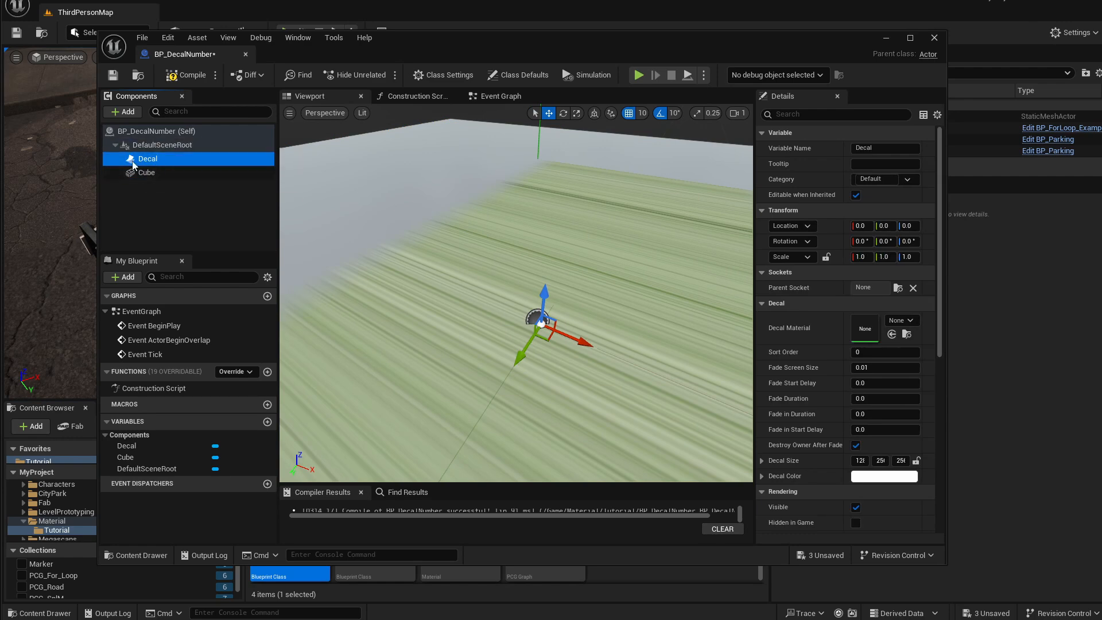
# Set the decal's Decal Material to M_DecalNumber.
pyautogui.moveTo(540, 251)
pyautogui.mouseDown(button='right')
pyautogui.moveTo(540, 277)
pyautogui.moveTo(548, 267)
pyautogui.mouseUp(button='right')
pyautogui.press('s')
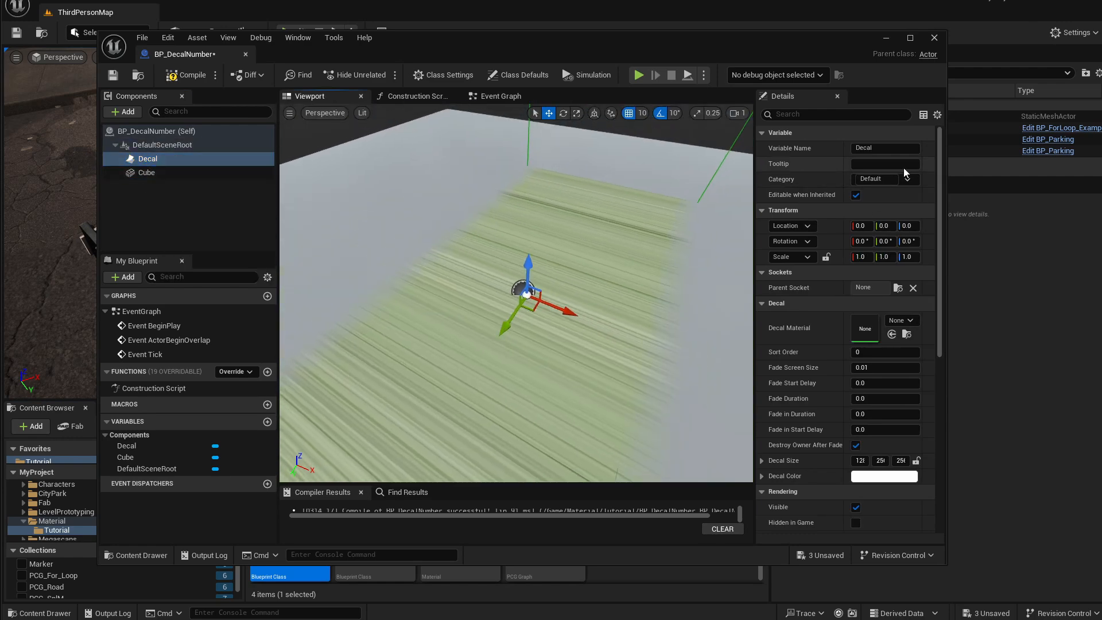
pyautogui.click(909, 326)
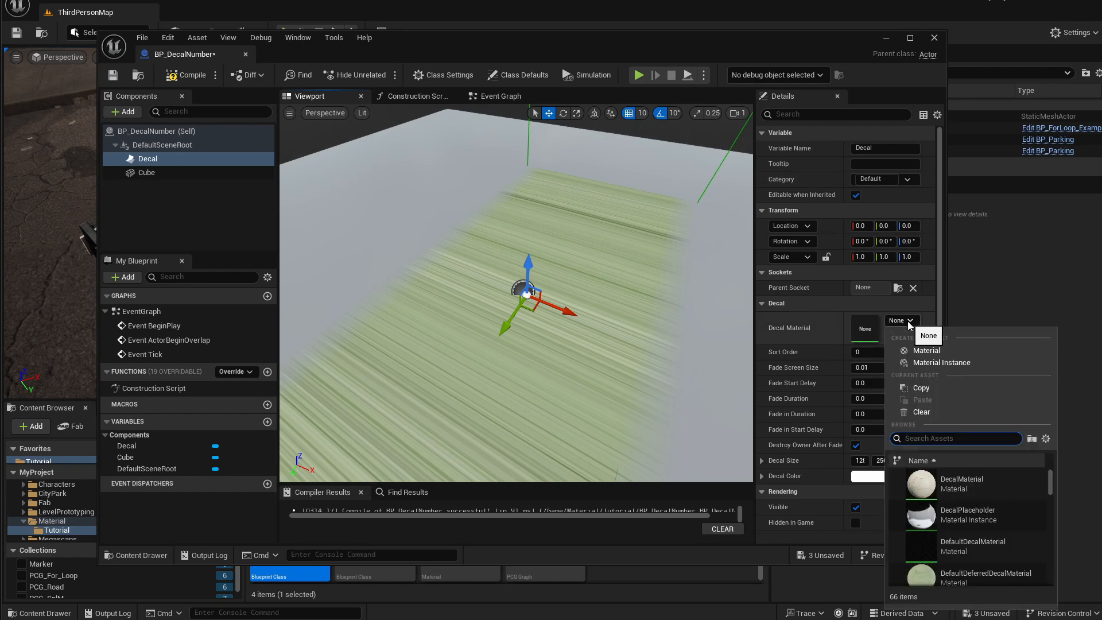
pyautogui.write('M_D')
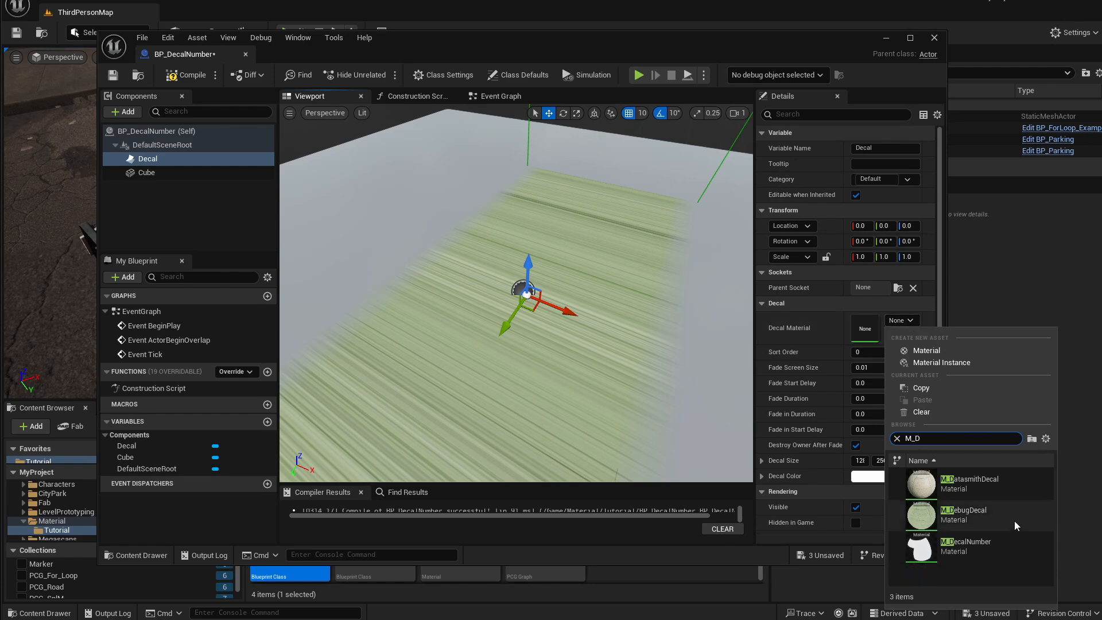
pyautogui.click(988, 546)
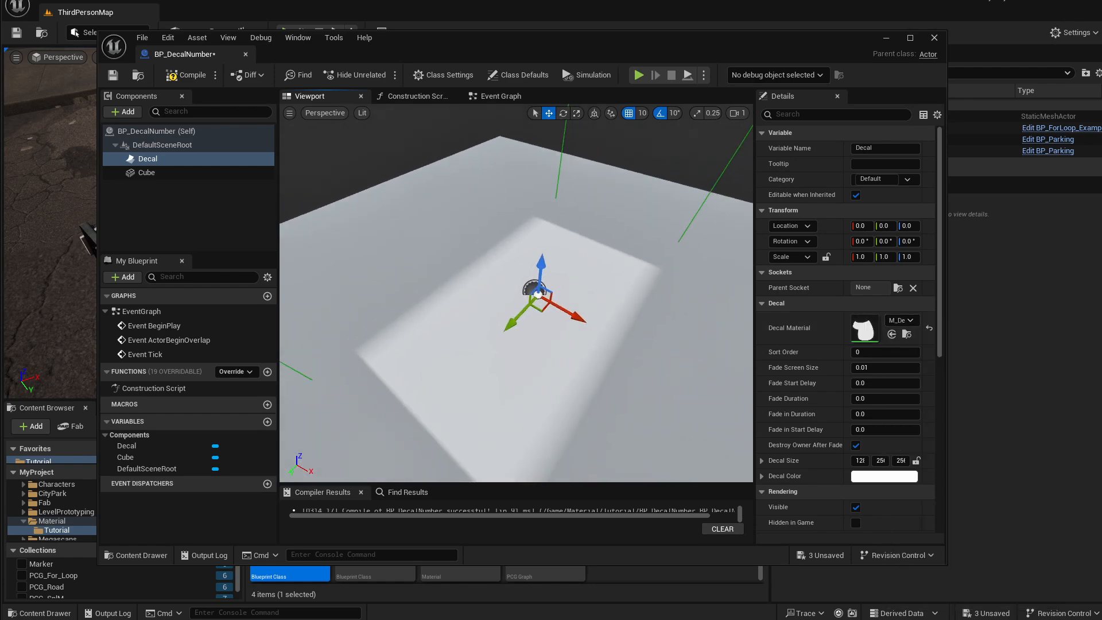
# Set the decal's rotation to 90 degrees so it projects onto the slab.
pyautogui.moveTo(574, 292)
pyautogui.mouseDown(button='right')
pyautogui.moveTo(581, 283)
pyautogui.moveTo(556, 298)
pyautogui.moveTo(574, 291)
pyautogui.mouseUp(button='right')
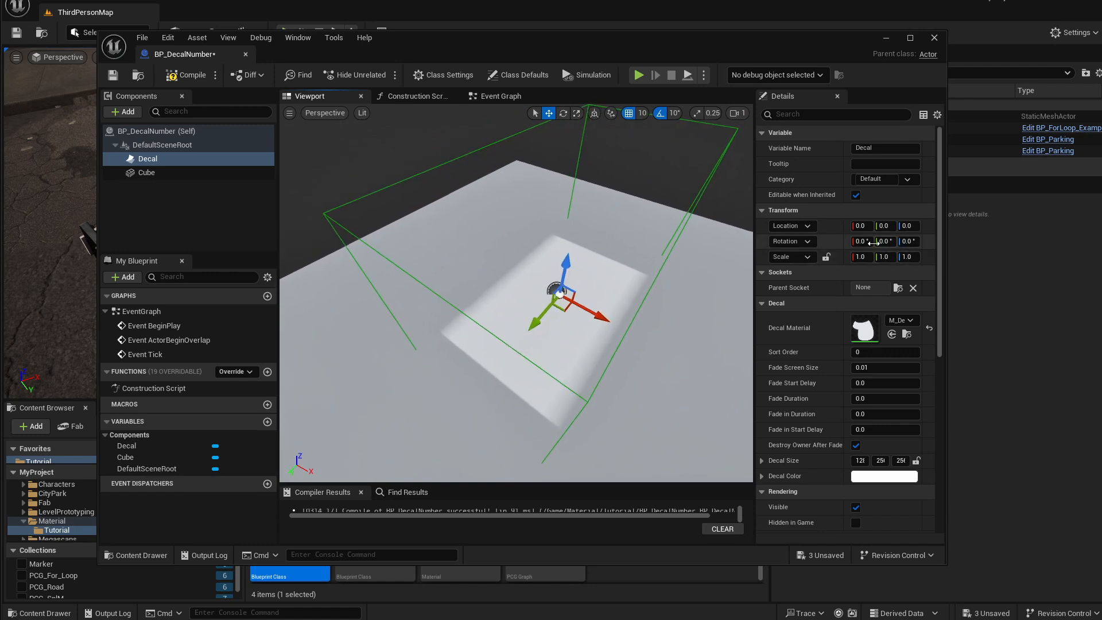
pyautogui.click(871, 242)
pyautogui.write('90')
pyautogui.press('Return')
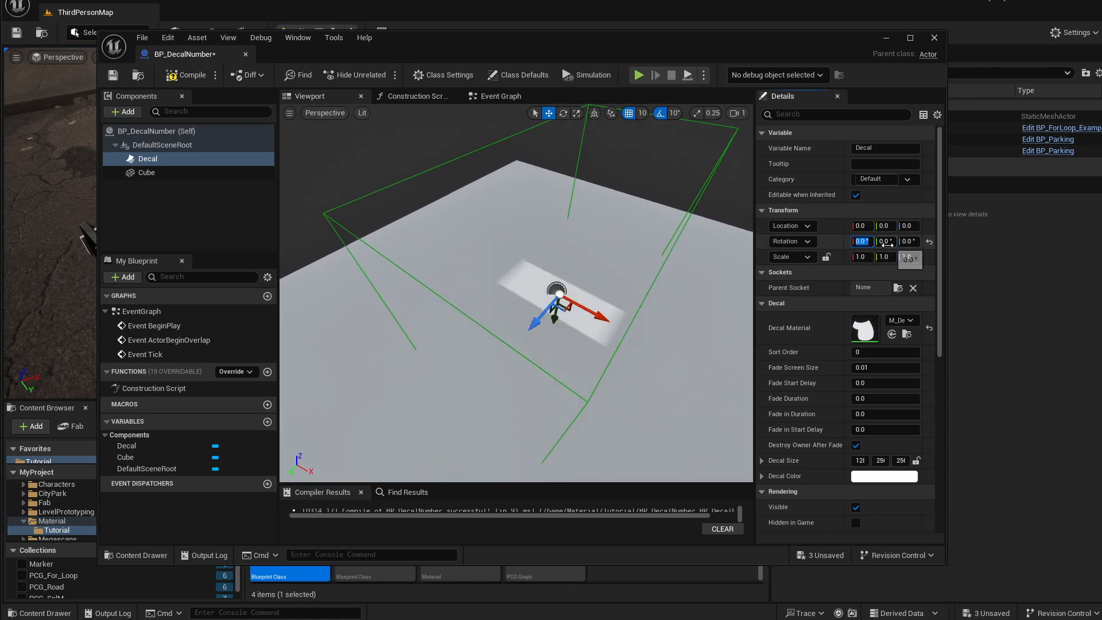
# Set the decal's rotation to -90 on X and -90 on Y, leaving Z at 0.
pyautogui.click(890, 242)
pyautogui.write('90')
pyautogui.press('Return')
pyautogui.click(872, 242)
pyautogui.write('0')
pyautogui.press('Return')
pyautogui.write('-90')
pyautogui.press('Tab')
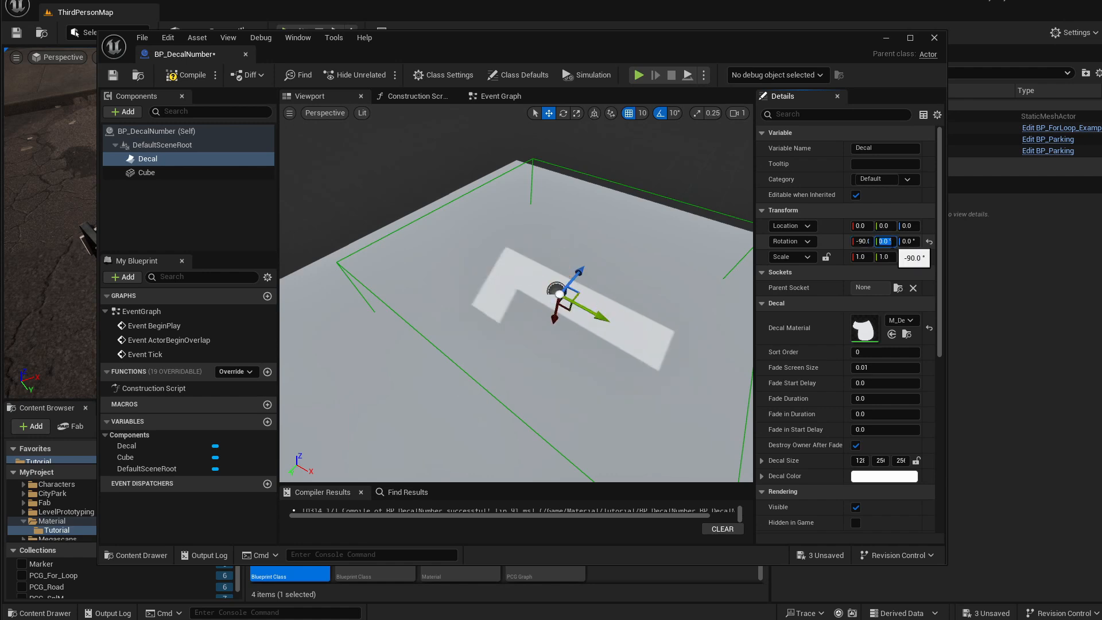
pyautogui.write('-90')
pyautogui.press('Return')
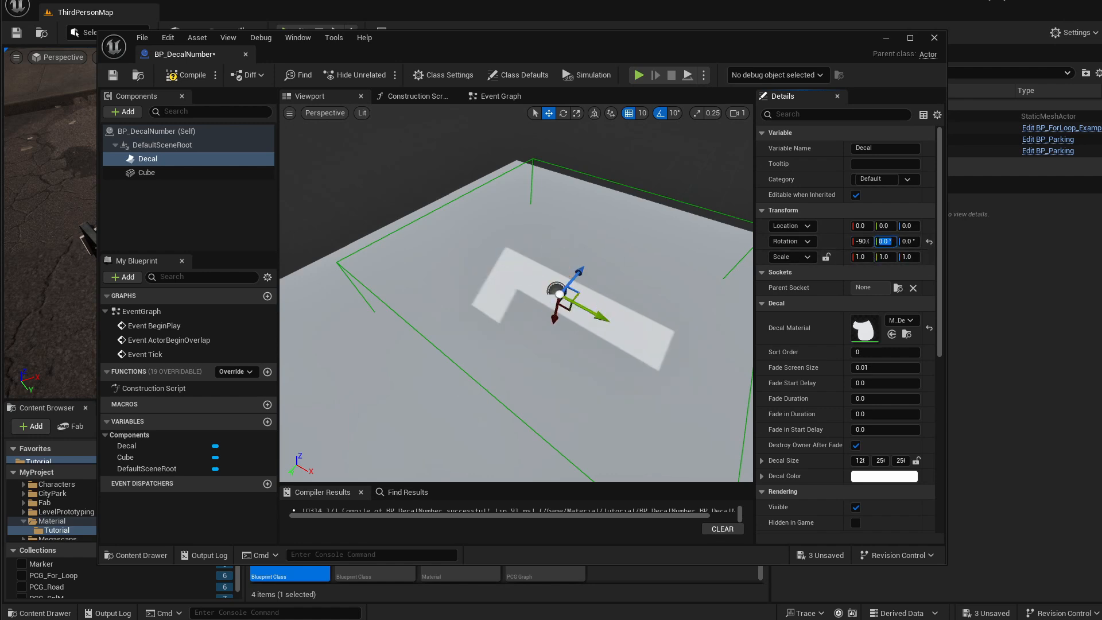
# Scale the decal uniformly to 0.2 on all three axes.
pyautogui.moveTo(623, 230); pyautogui.dragTo(539, 250, button='right')
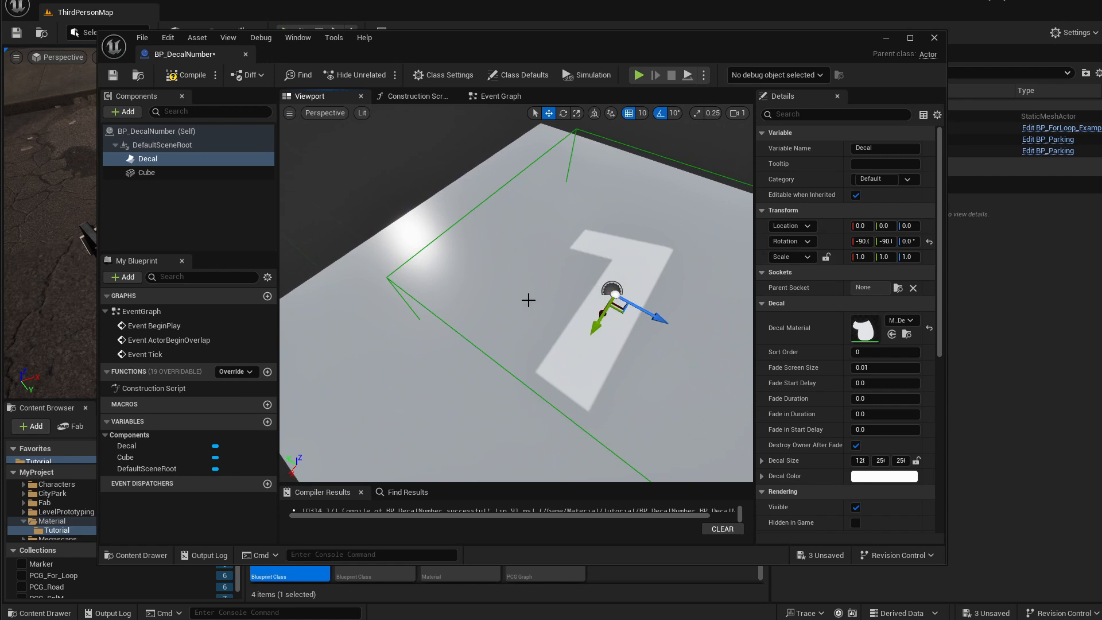
pyautogui.moveTo(642, 366); pyautogui.dragTo(361, 409, button='right')
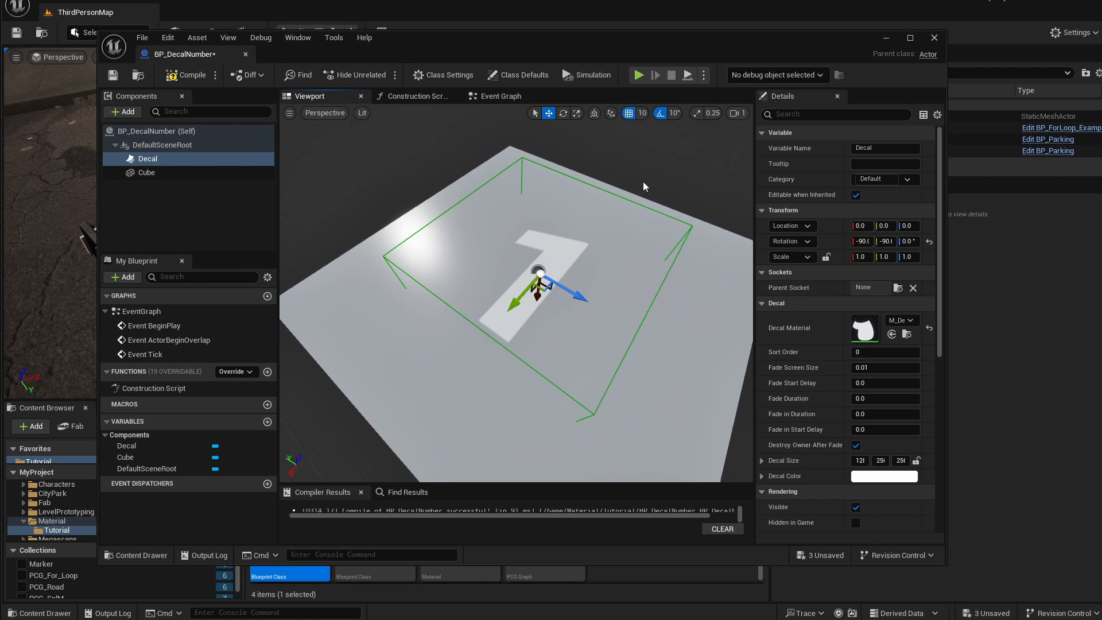
pyautogui.click(862, 257)
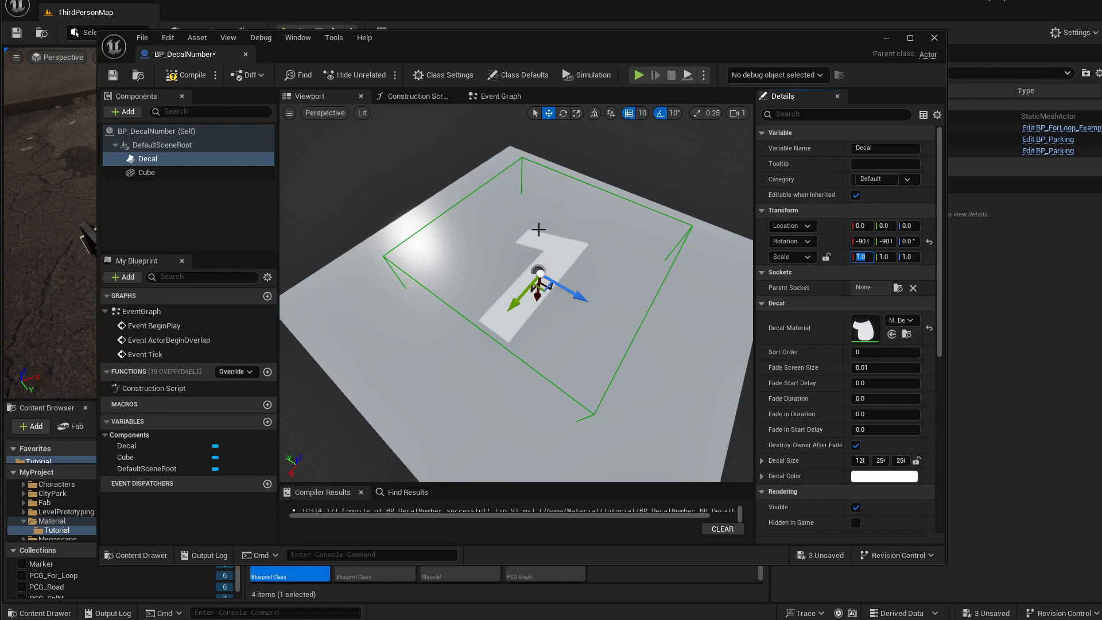
pyautogui.write('.2')
pyautogui.press('Tab')
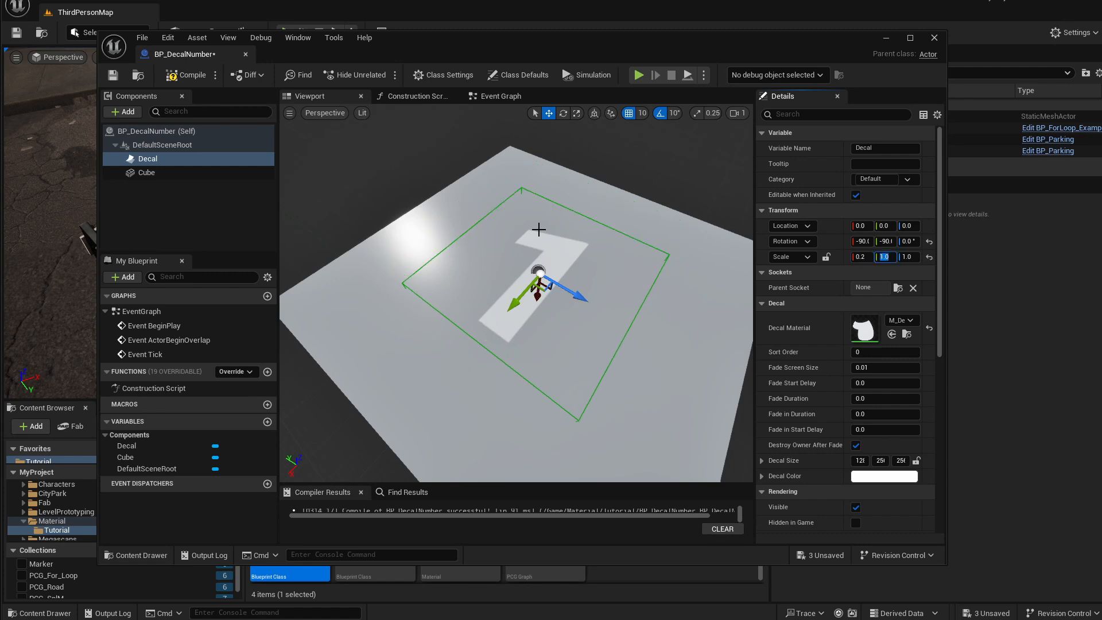
pyautogui.write('.2')
pyautogui.press('Tab')
pyautogui.write('.2')
pyautogui.press('Return')
# Compile the Blueprint.
pyautogui.press('w')
pyautogui.moveTo(423, 179); pyautogui.dragTo(426, 215, button='right')
pyautogui.press('s')
pyautogui.press('w')
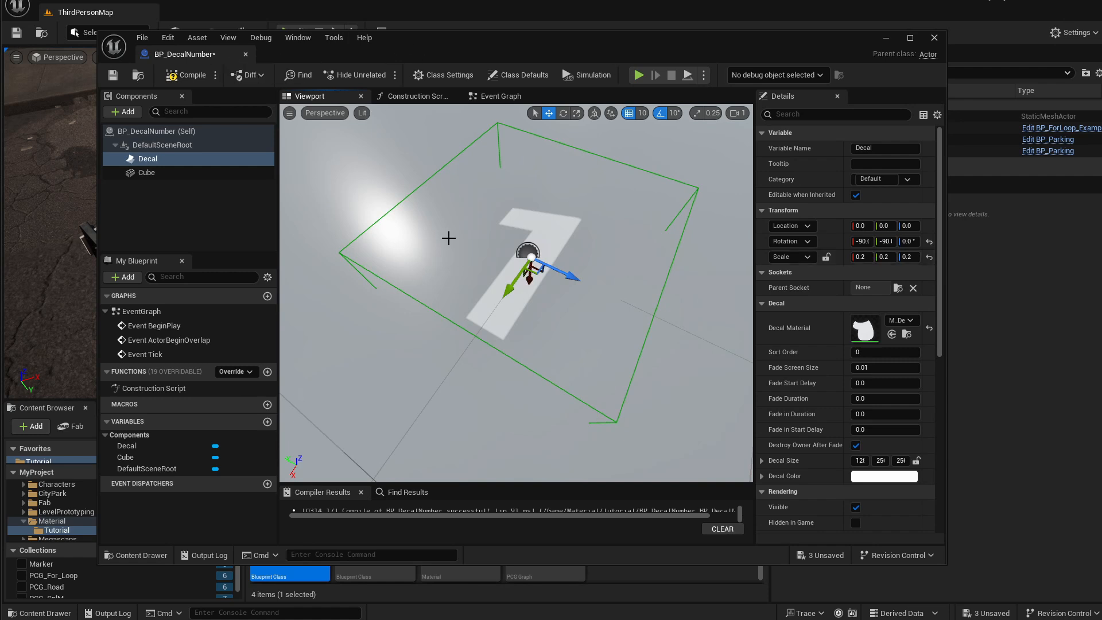
pyautogui.moveTo(554, 225); pyautogui.dragTo(557, 215, button='right')
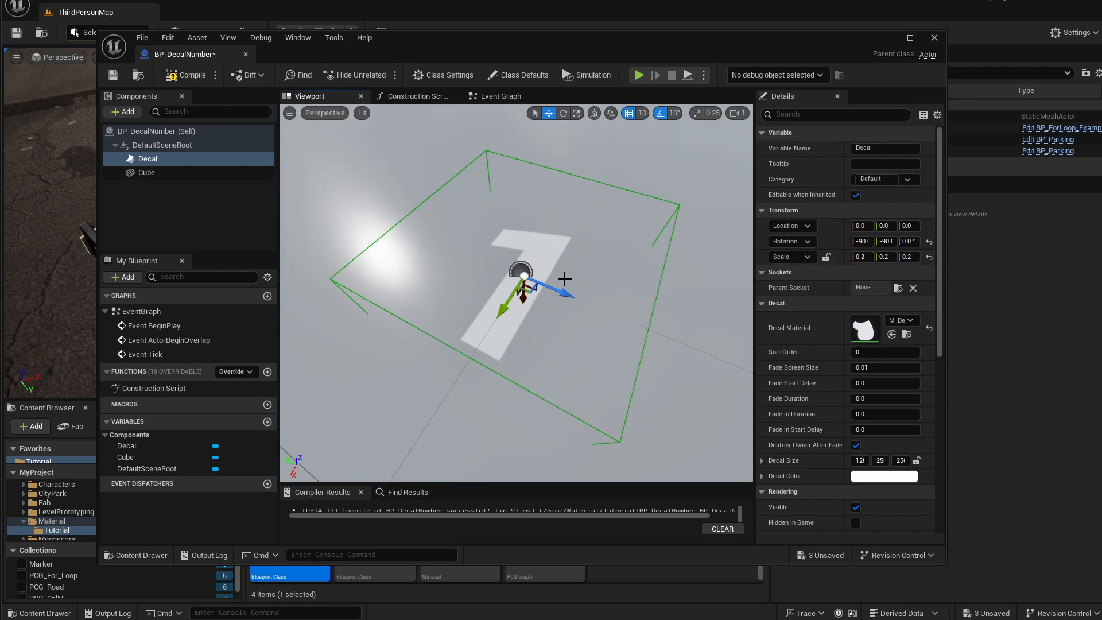
pyautogui.click(179, 75)
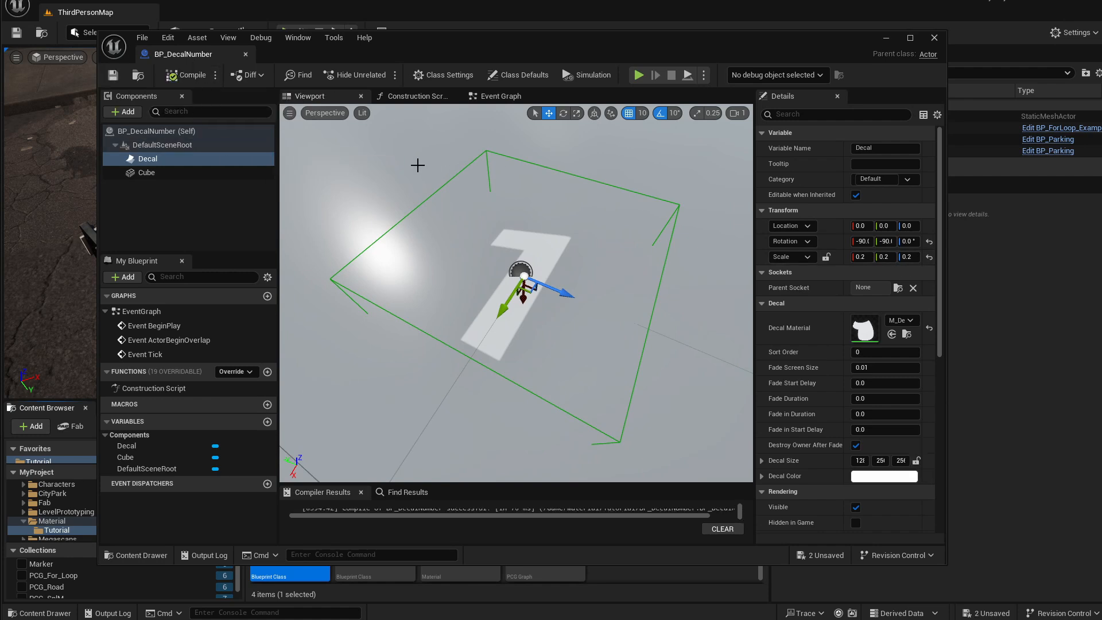
pyautogui.click(140, 173)
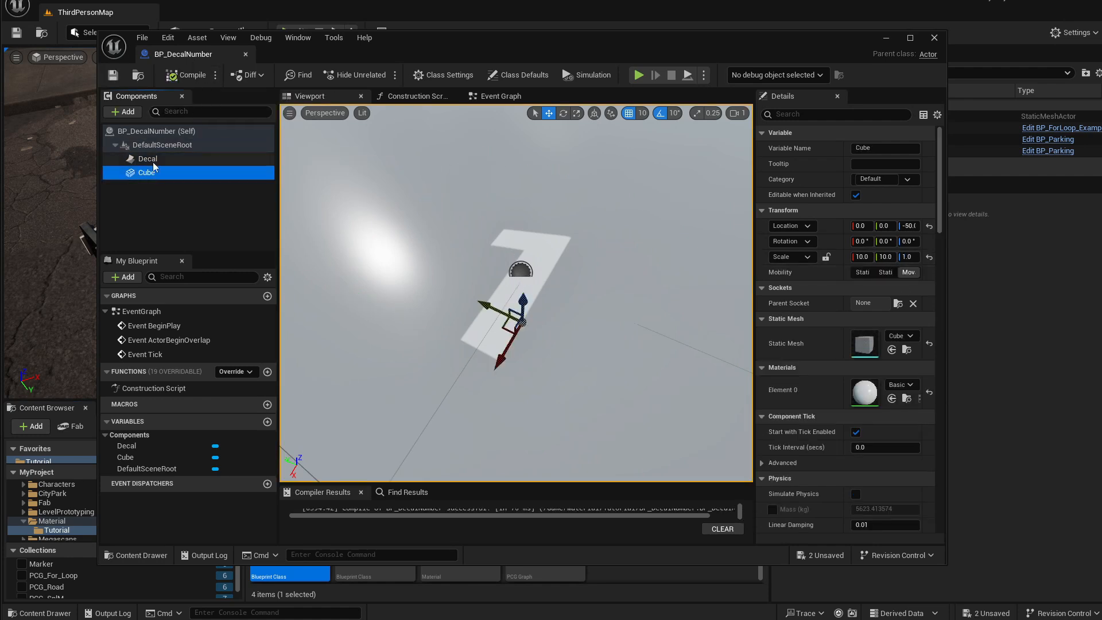
pyautogui.click(150, 162)
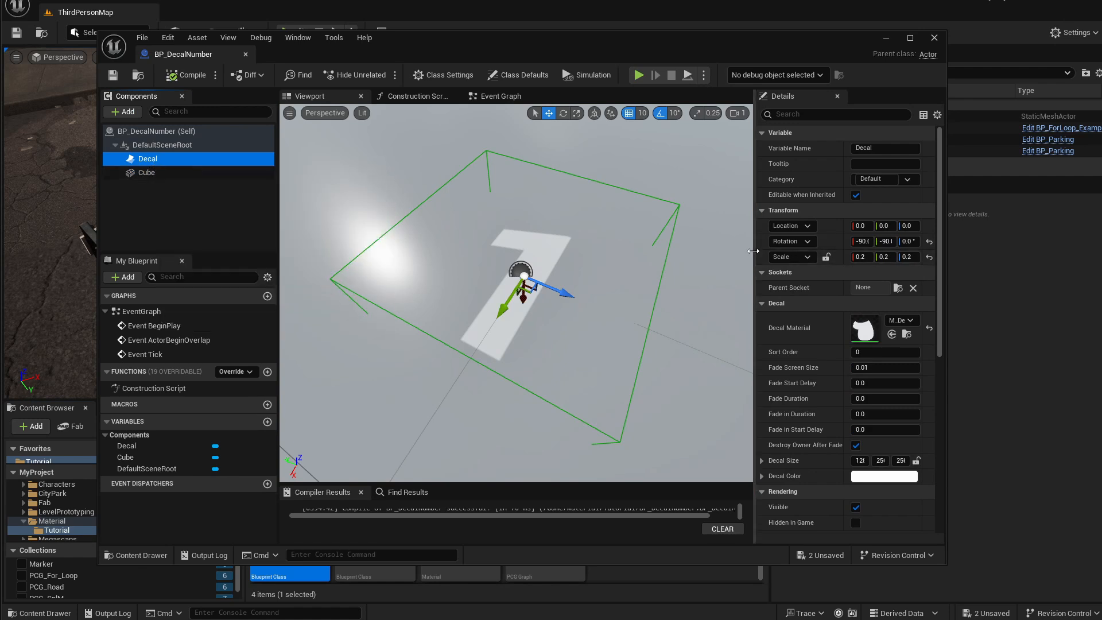
pyautogui.moveTo(753, 250); pyautogui.dragTo(716, 250)
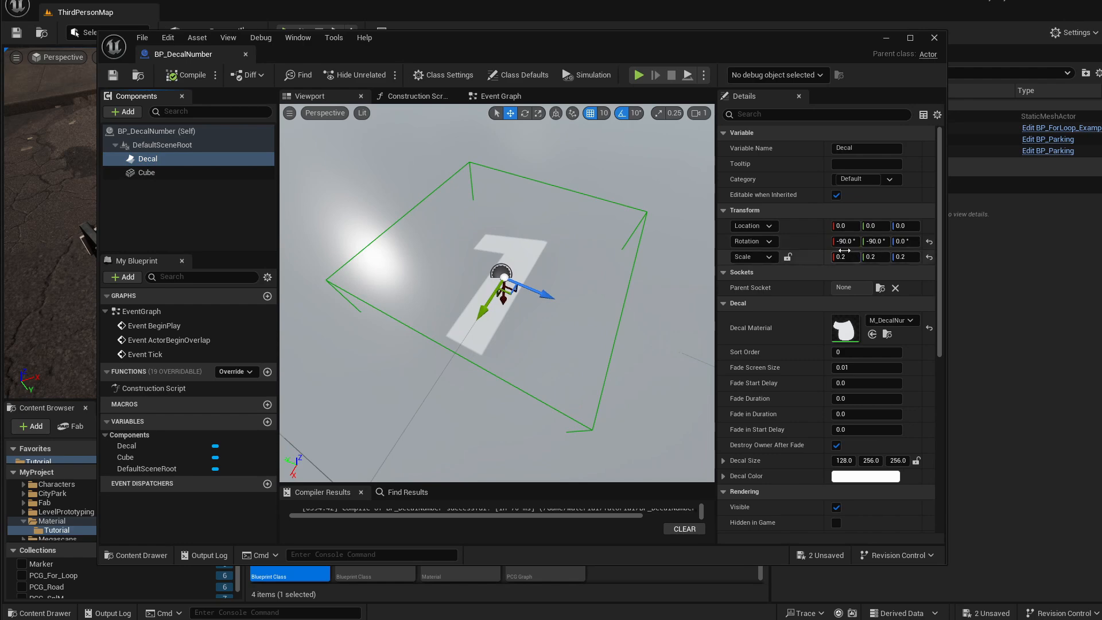
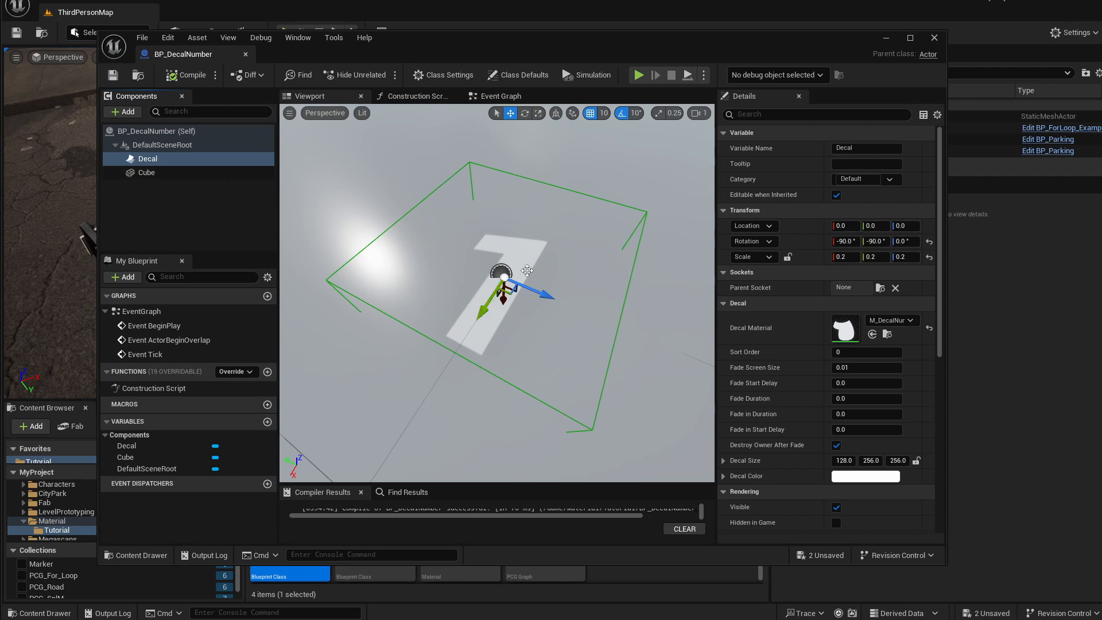
# Duplicate the decal component in the Blueprint.
pyautogui.moveTo(539, 280); pyautogui.dragTo(548, 277, button='right')
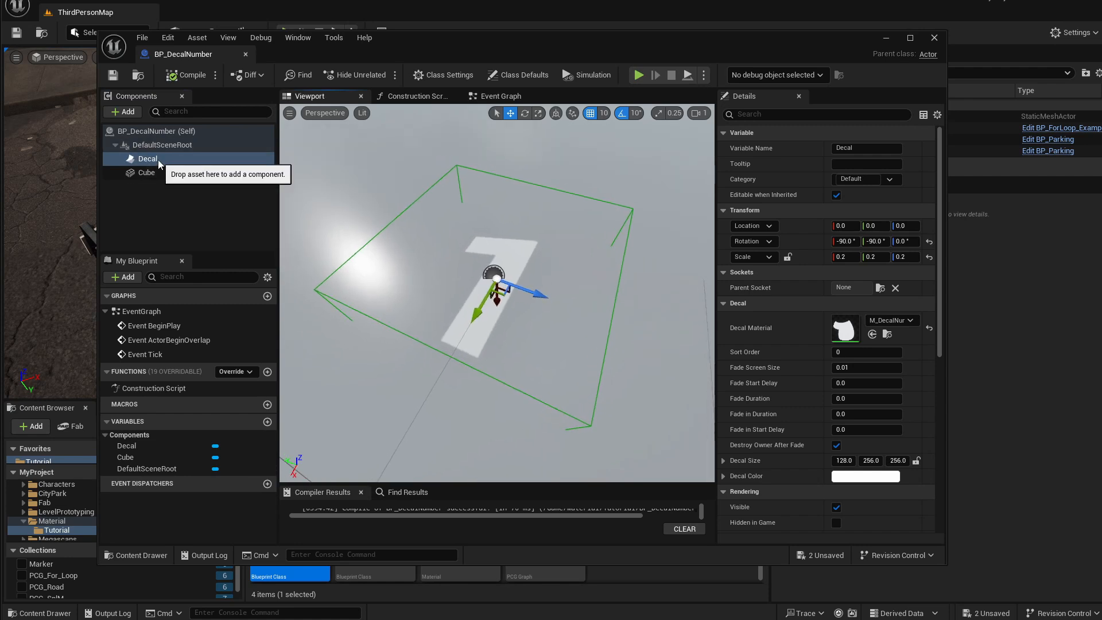
pyautogui.hotkey('ctrl', 'd')
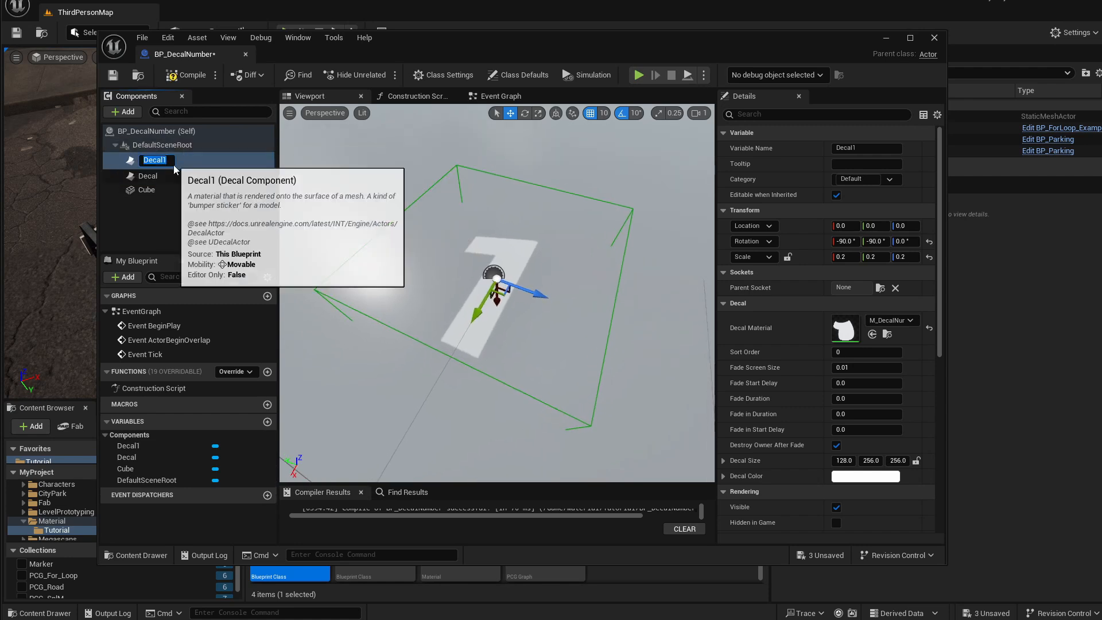
pyautogui.moveTo(337, 215); pyautogui.dragTo(342, 214, button='right')
pyautogui.press('s')
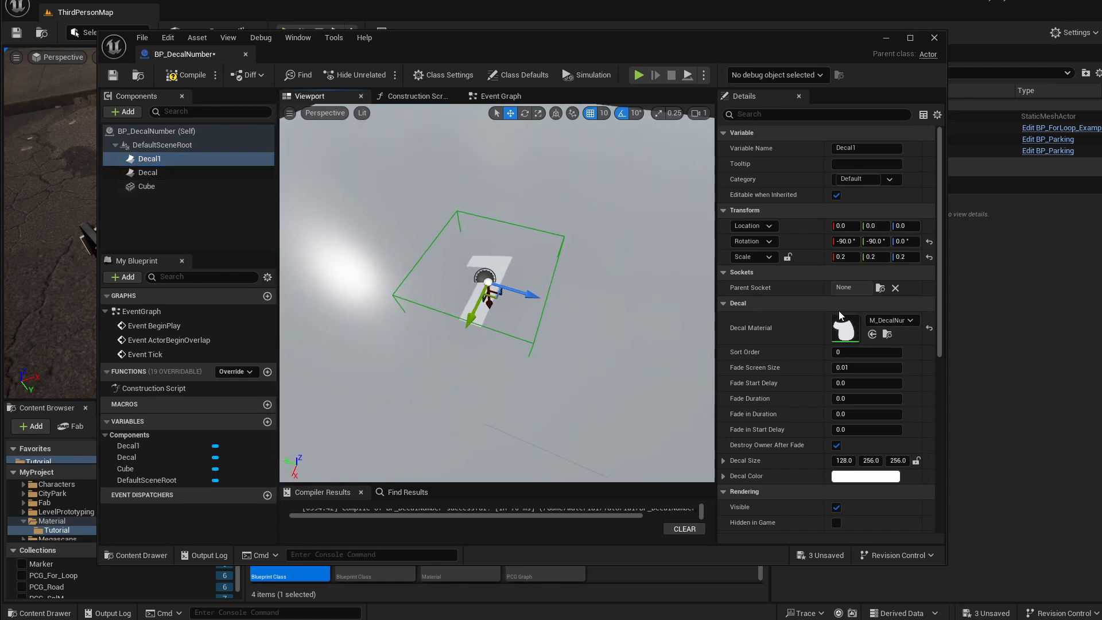
# Assign the MI_ugzoaaxcw parking-line material to the duplicate decal and move it to about X 10, Y -70.
pyautogui.click(887, 321)
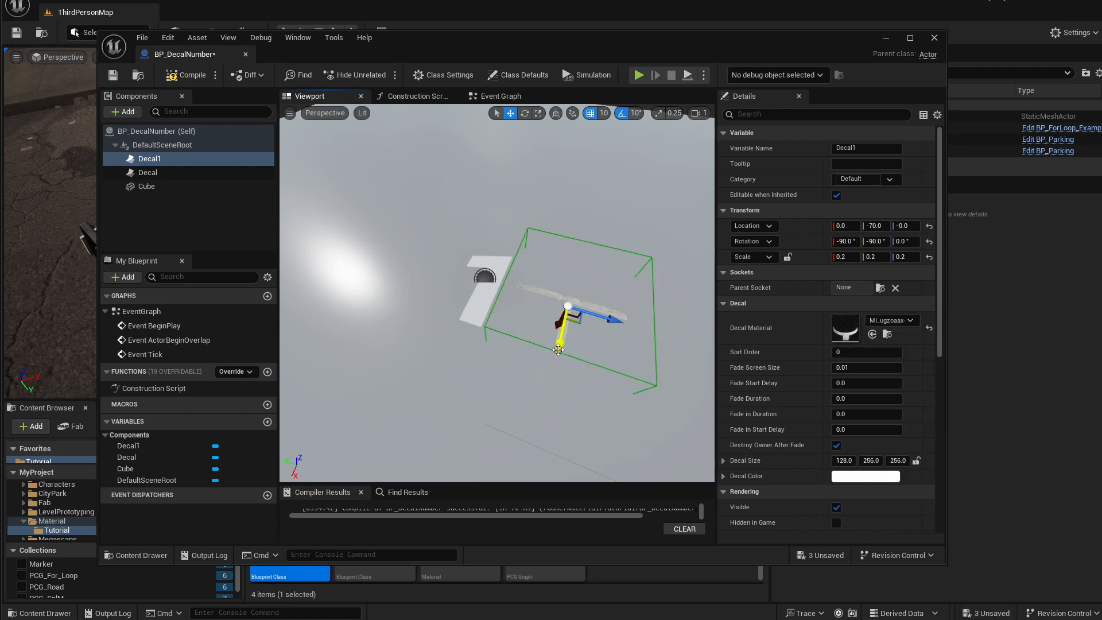
pyautogui.moveTo(562, 340); pyautogui.dragTo(560, 351)
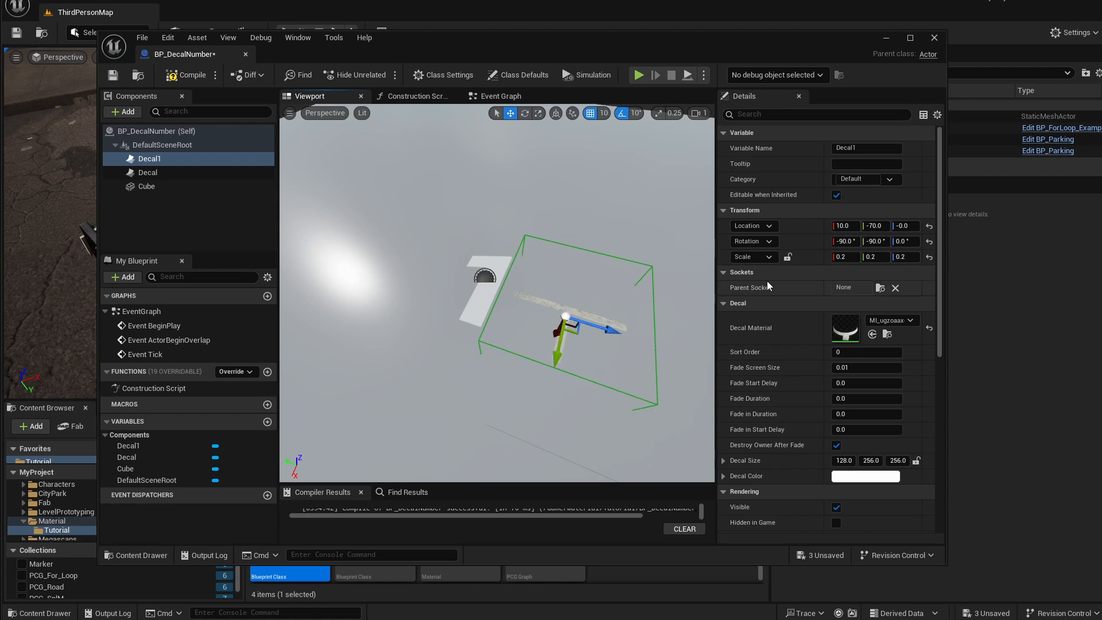
# Set Decal1's scale to 0.4 on X and Y and shift it to about Y -80.
pyautogui.click(845, 256)
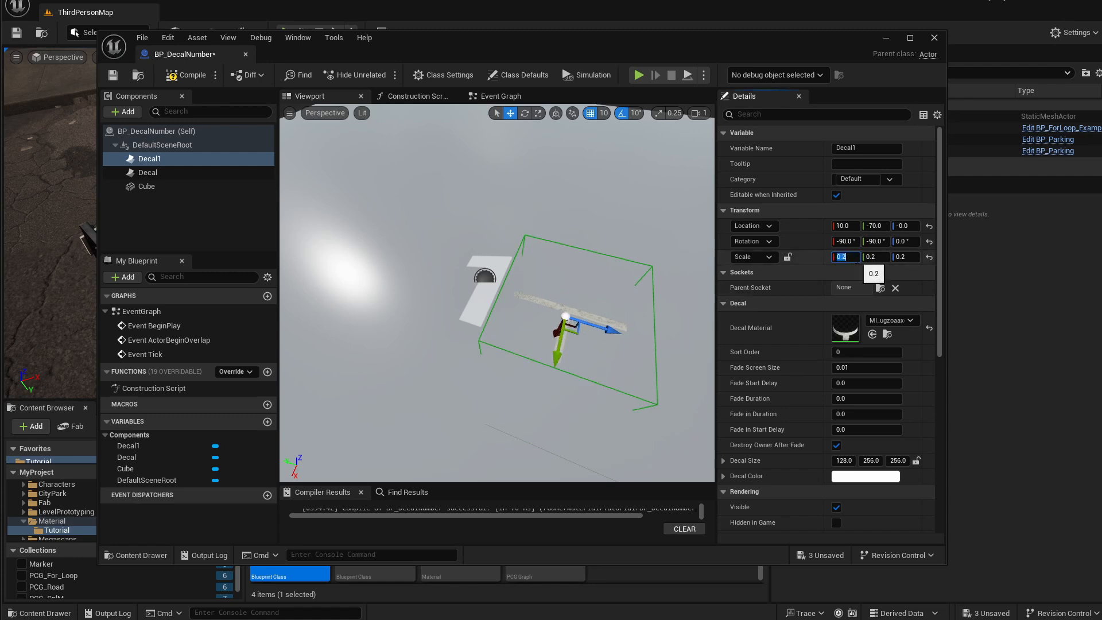
pyautogui.write('.4')
pyautogui.press('Tab')
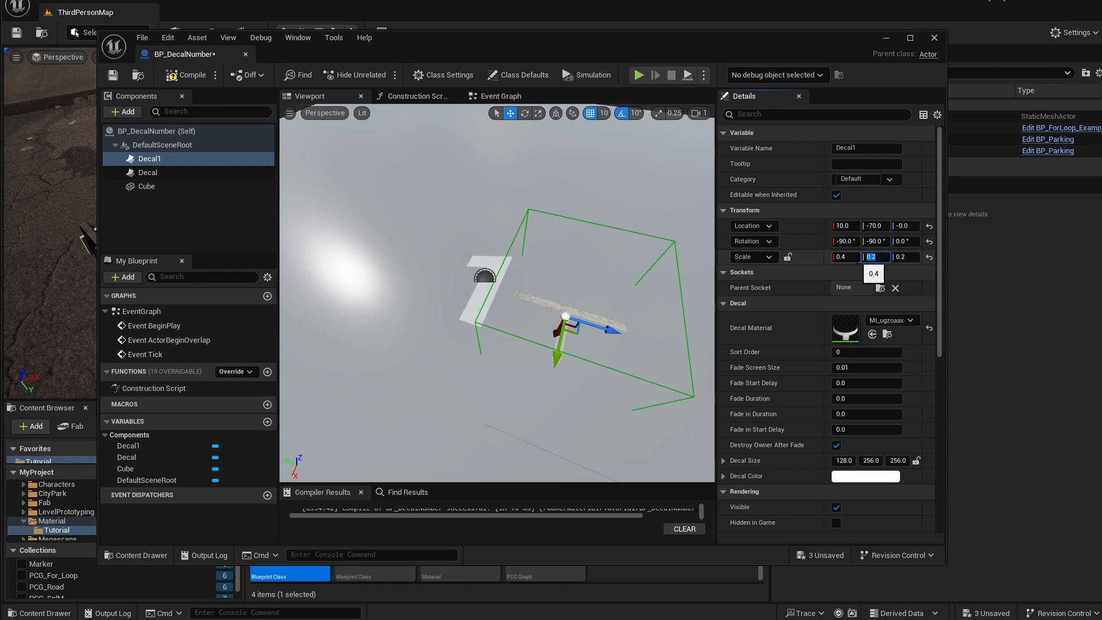
pyautogui.write('.4')
pyautogui.press('Return')
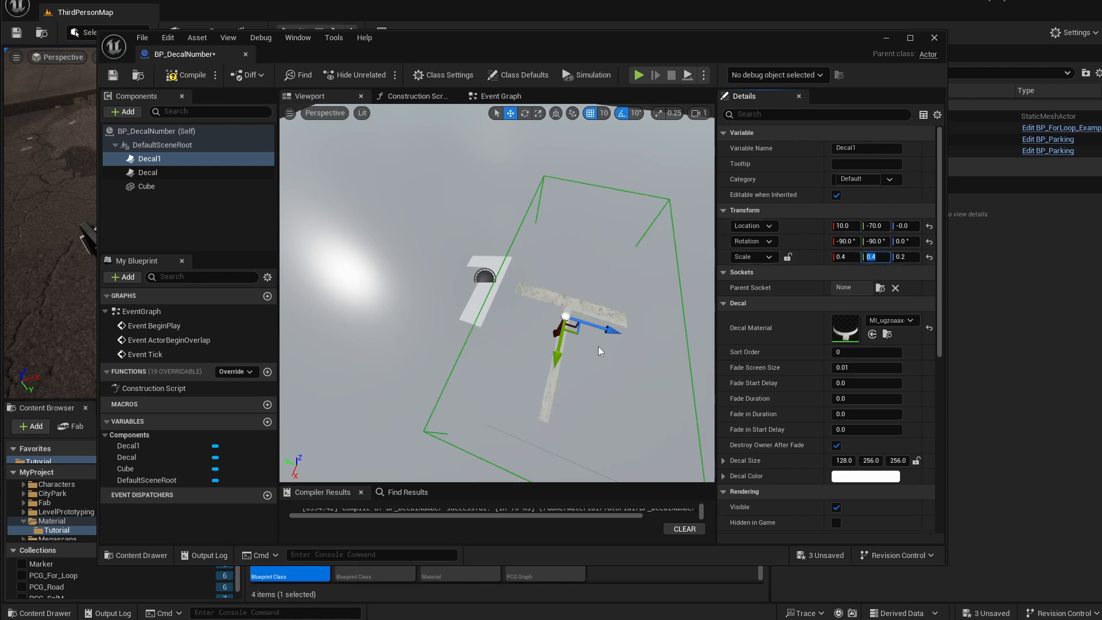
pyautogui.moveTo(611, 331); pyautogui.dragTo(624, 332)
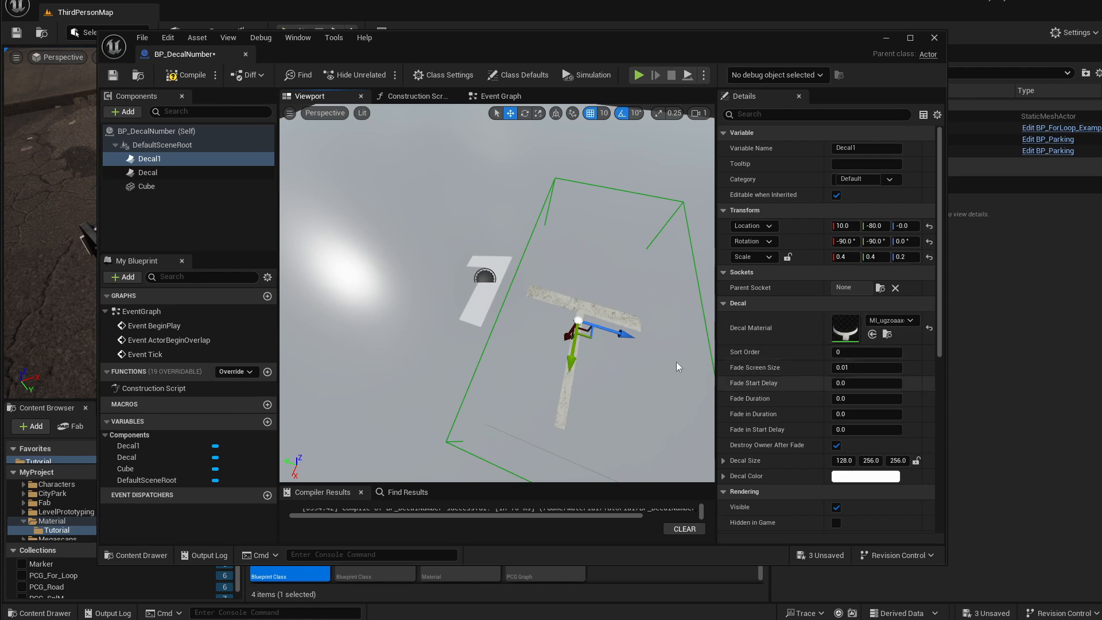
# Duplicate Decal1 and assign the MI_ve3lfelcw line material to the new Decal2.
pyautogui.click(163, 161)
pyautogui.hotkey('ctrl', 'd')
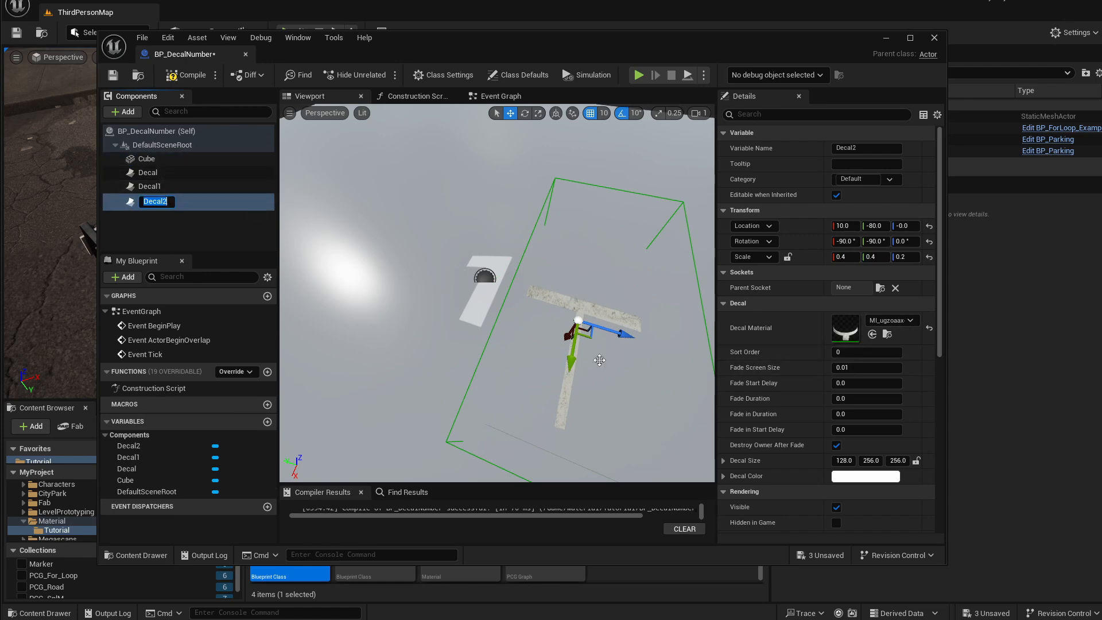
pyautogui.click(881, 323)
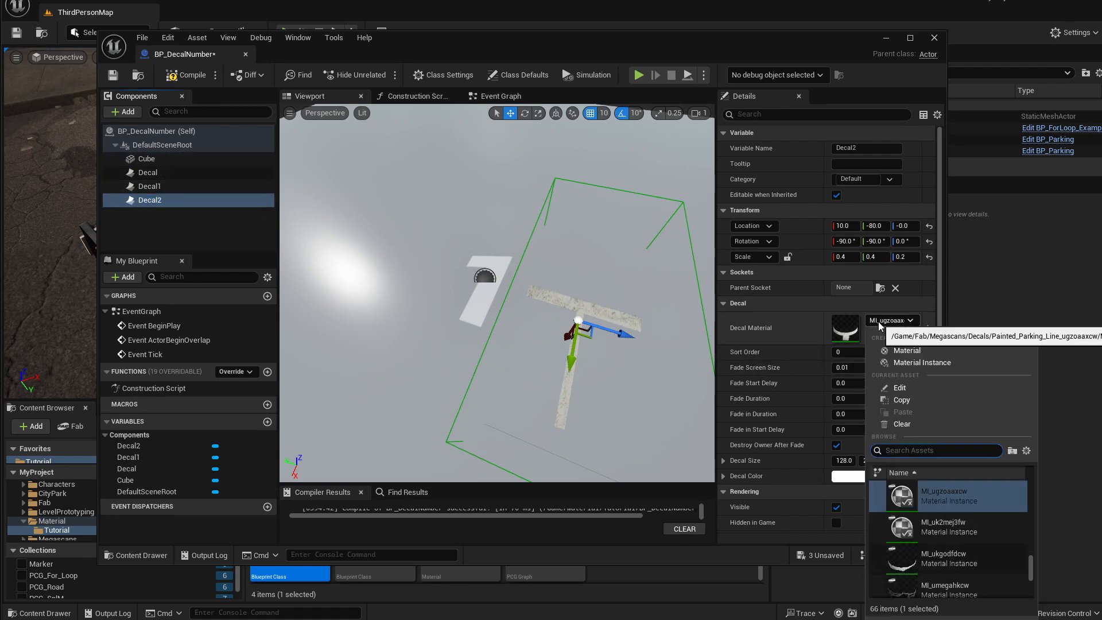
pyautogui.write('mar')
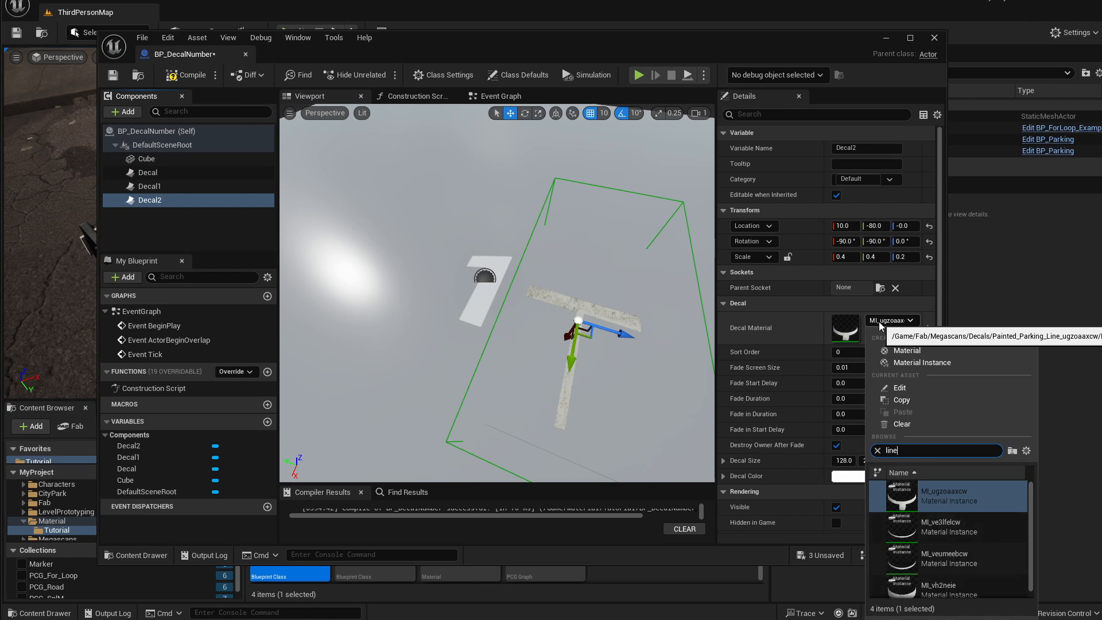
pyautogui.click(944, 532)
# Rotate Decal2 90 degrees so the line runs crosswise, and move it to about X 130.
pyautogui.moveTo(575, 356); pyautogui.dragTo(570, 393)
pyautogui.press('e')
pyautogui.moveTo(636, 376); pyautogui.dragTo(679, 386)
pyautogui.press('w')
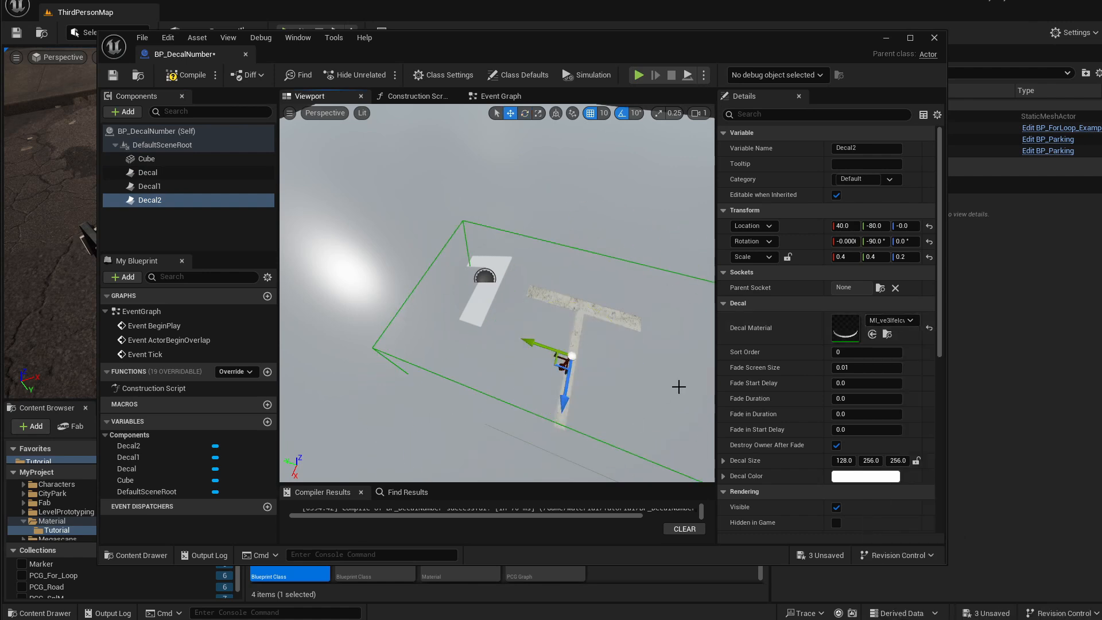
pyautogui.moveTo(565, 396); pyautogui.dragTo(561, 468)
pyautogui.moveTo(578, 369); pyautogui.dragTo(459, 369, button='right')
pyautogui.moveTo(445, 313); pyautogui.dragTo(362, 312)
pyautogui.moveTo(402, 333)
pyautogui.mouseDown(button='right')
pyautogui.moveTo(350, 339)
pyautogui.moveTo(425, 322)
pyautogui.moveTo(396, 345)
pyautogui.mouseUp(button='right')
# Set Decal2's Z scale to 0.4 and move it further along X.
pyautogui.click(906, 259)
pyautogui.write('.2')
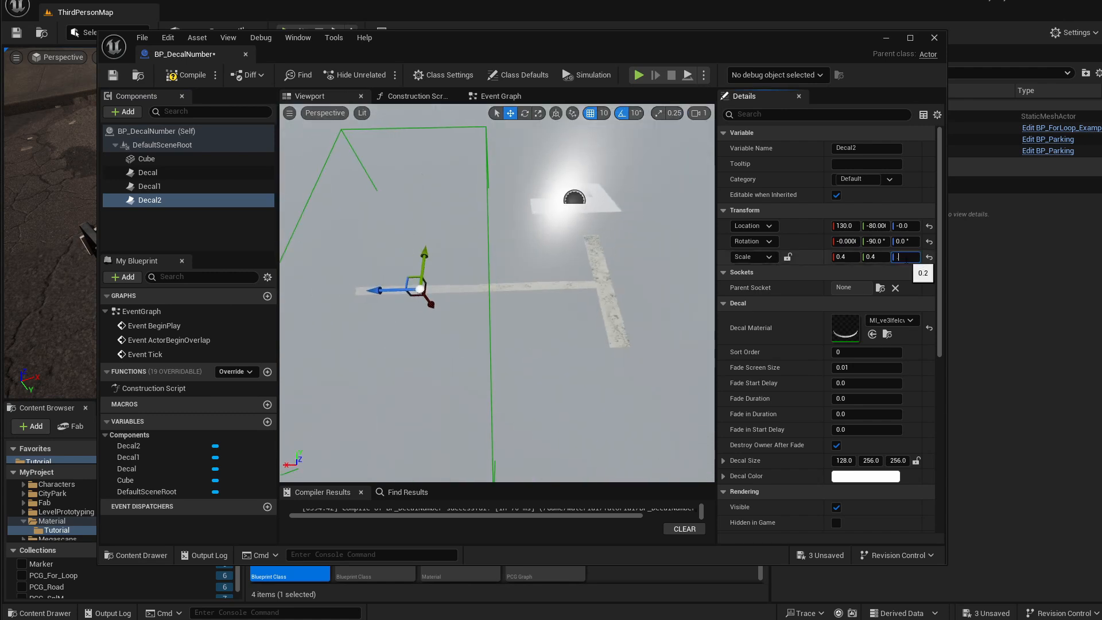
pyautogui.write('4')
pyautogui.press('Return')
pyautogui.moveTo(428, 282); pyautogui.dragTo(405, 276, button='right')
pyautogui.moveTo(396, 287); pyautogui.dragTo(330, 260)
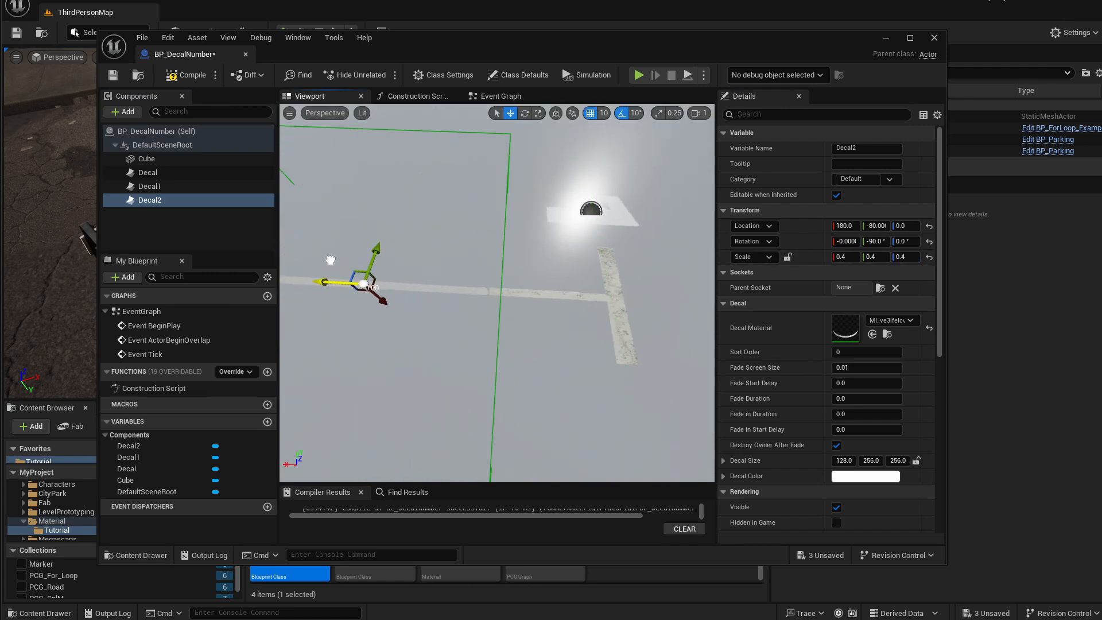
# Adjust Decal1's scale, setting its Y scale to 0.2.
pyautogui.click(150, 186)
pyautogui.click(907, 257)
pyautogui.write('.4.2')
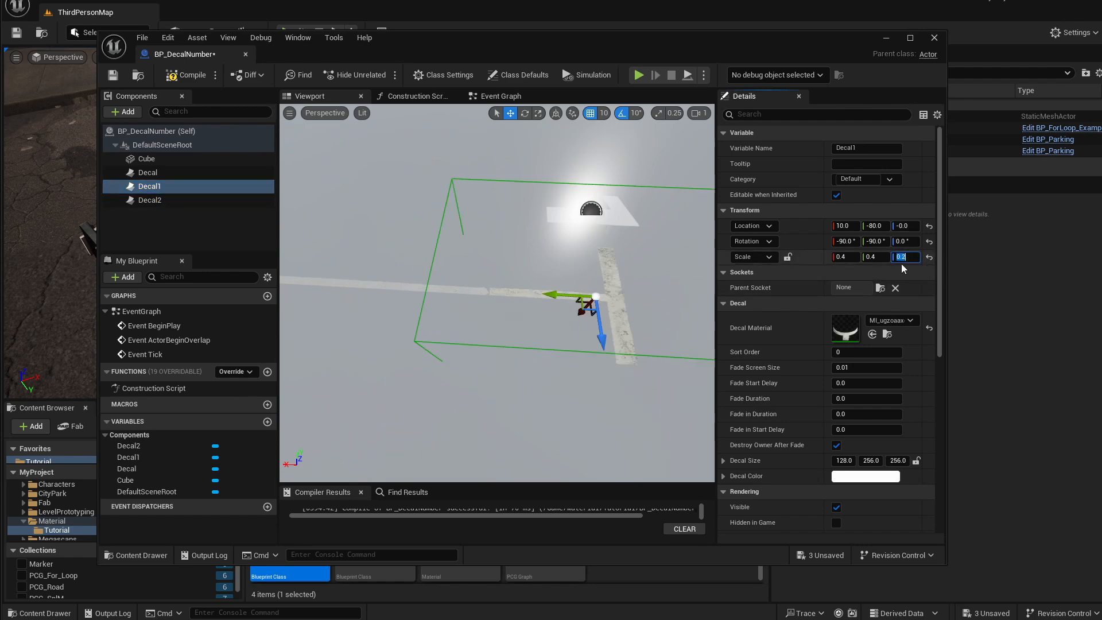
pyautogui.click(876, 257)
pyautogui.write('.2')
pyautogui.click(851, 257)
pyautogui.write('.2')
pyautogui.press('Return')
# Reposition Decal2 back to about X 130 near the number decal.
pyautogui.click(371, 278)
pyautogui.click(367, 281)
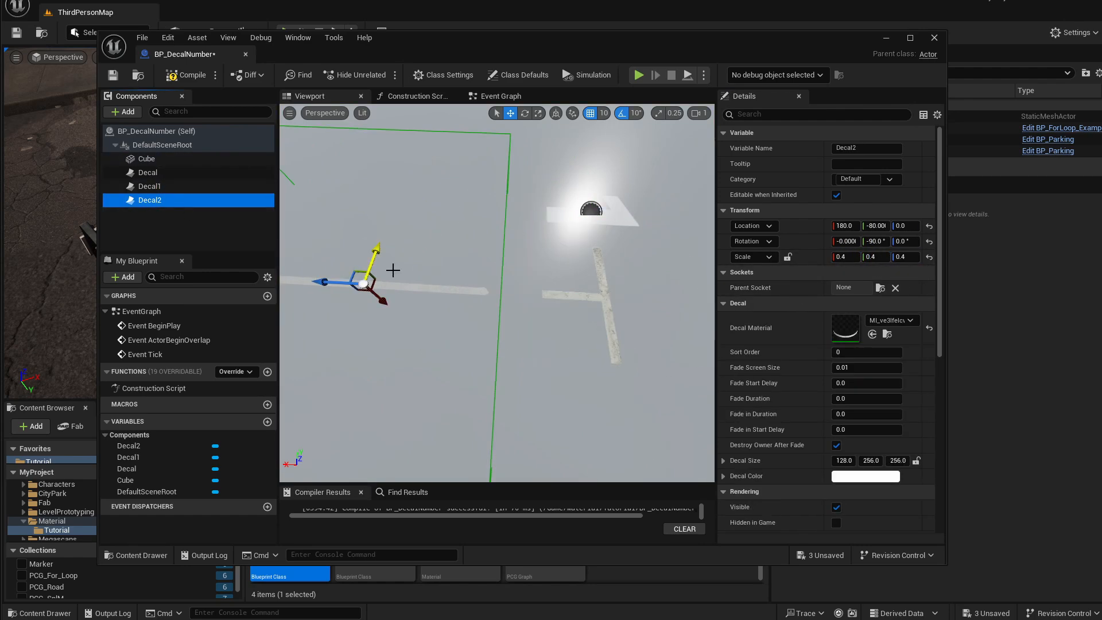
pyautogui.moveTo(320, 288); pyautogui.dragTo(386, 293)
pyautogui.moveTo(386, 293); pyautogui.dragTo(428, 273, button='right')
pyautogui.moveTo(597, 197)
pyautogui.mouseDown(button='right')
pyautogui.moveTo(602, 216)
pyautogui.moveTo(597, 196)
pyautogui.mouseUp(button='right')
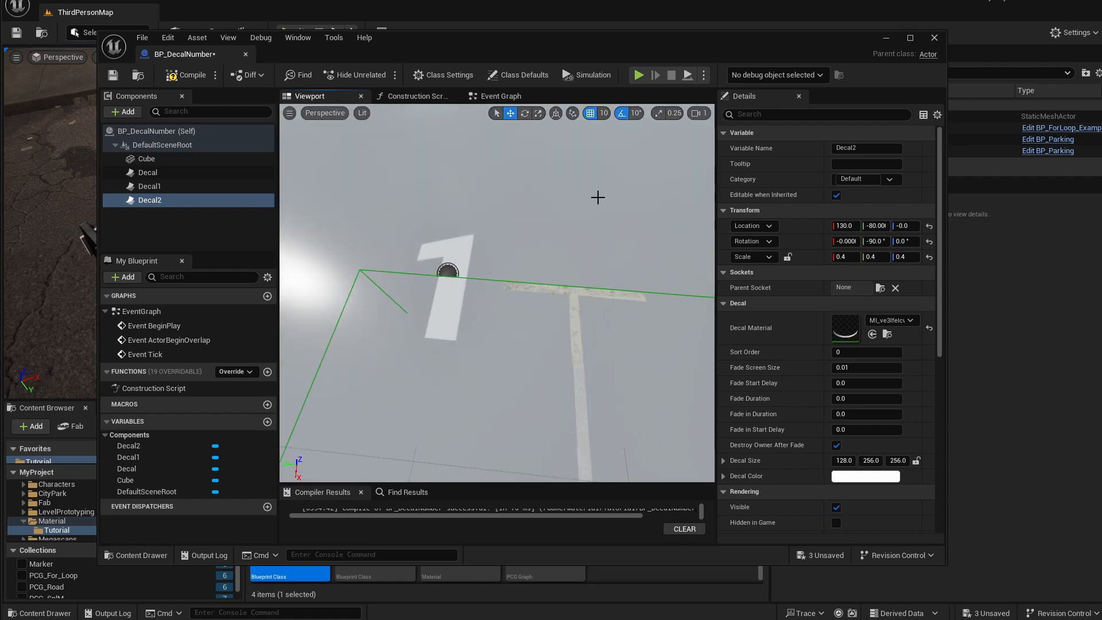
# Save the BP_DecalNumber Blueprint.
pyautogui.click(532, 211)
pyautogui.click(150, 161)
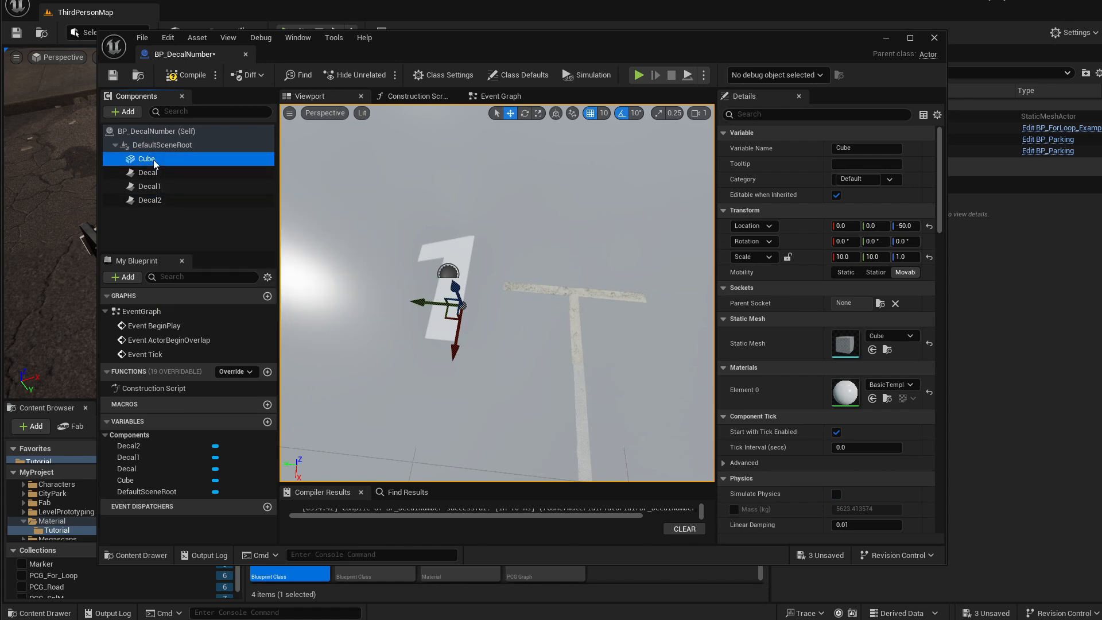
pyautogui.moveTo(485, 263); pyautogui.dragTo(512, 283, button='right')
pyautogui.scroll(-3, 483, 257)
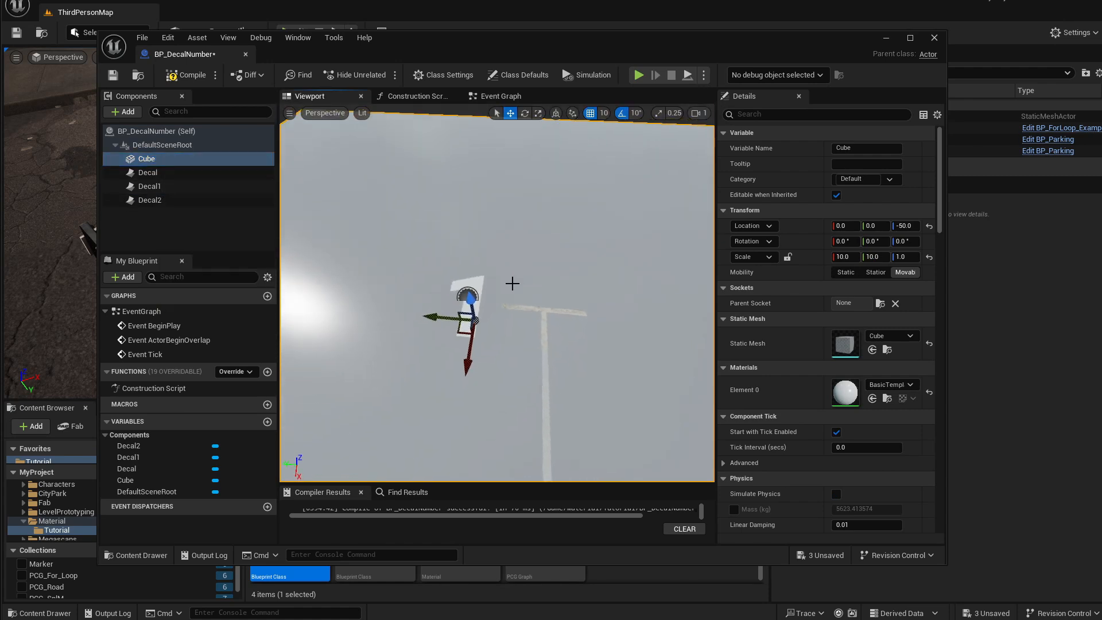
pyautogui.scroll(3, 498, 313)
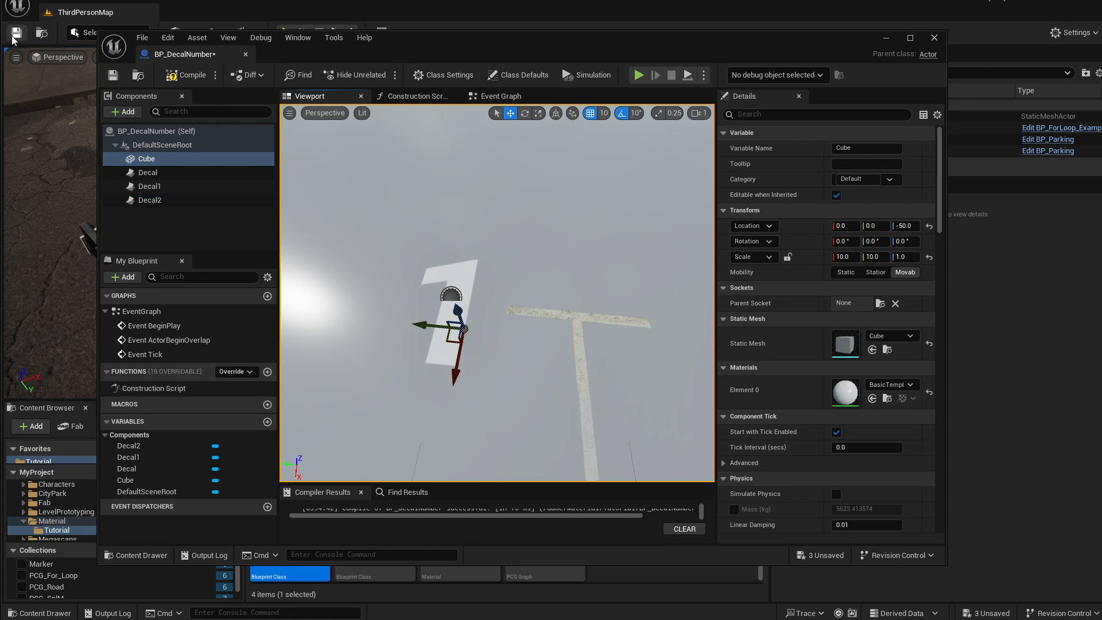
pyautogui.click(113, 75)
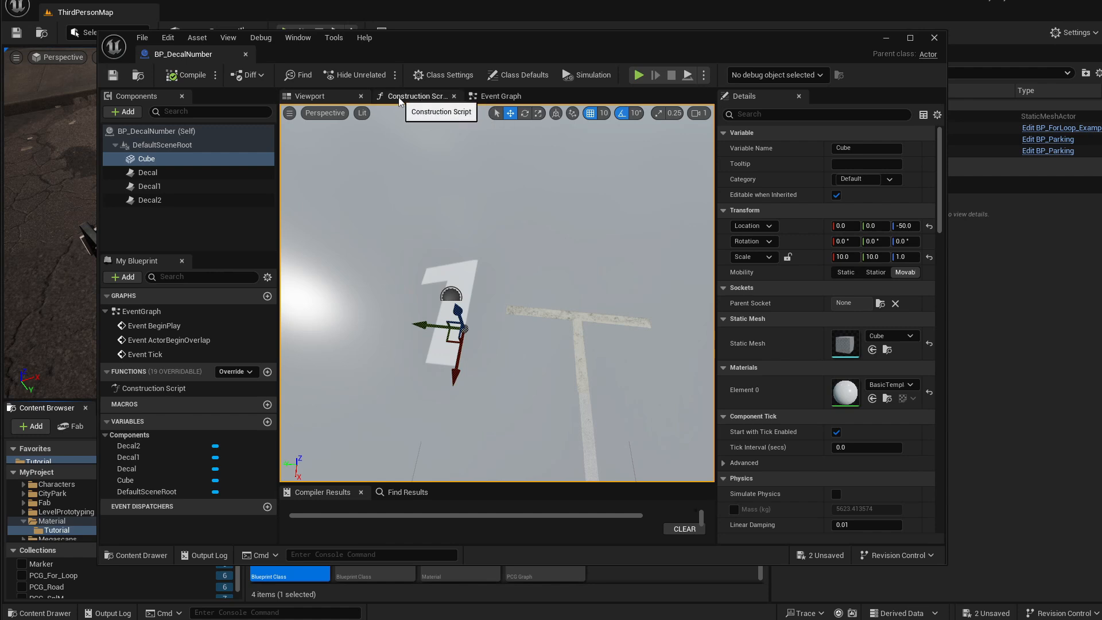
# In the Construction Script, add an instance-editable Integer variable named Number and save the Blueprint.
pyautogui.moveTo(492, 233); pyautogui.dragTo(497, 231, button='right')
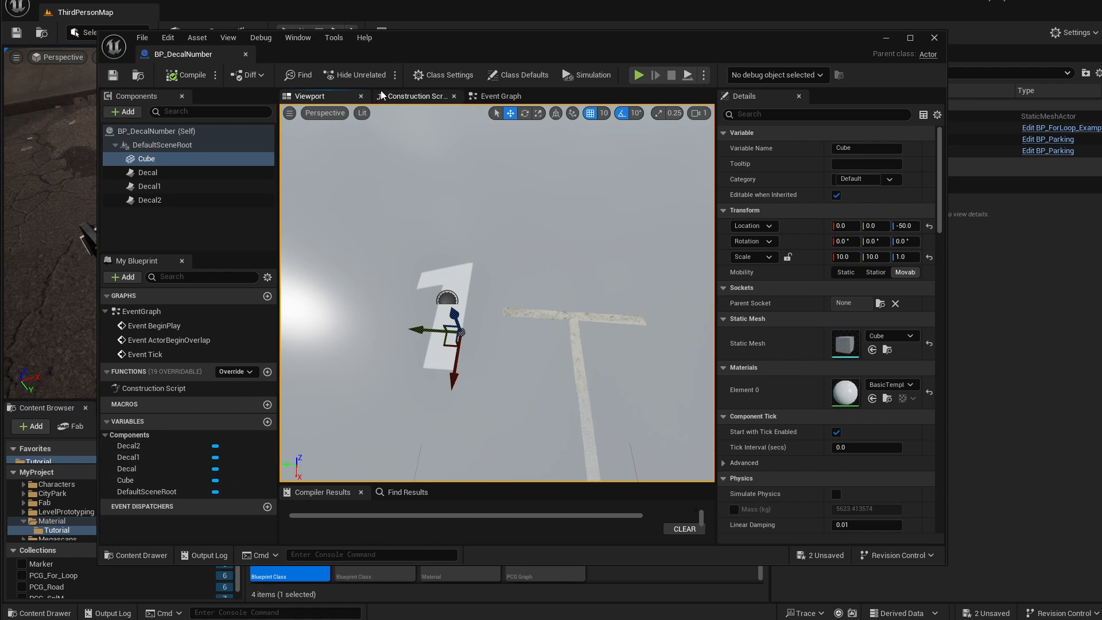
pyautogui.click(414, 96)
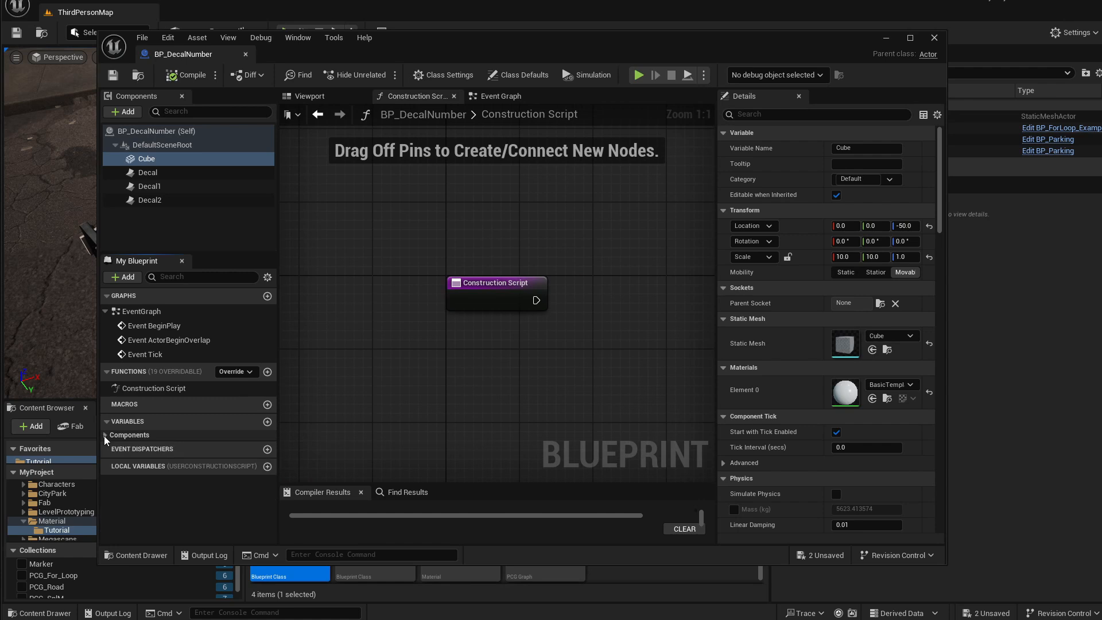
pyautogui.click(184, 435)
pyautogui.moveTo(425, 56); pyautogui.dragTo(415, 44)
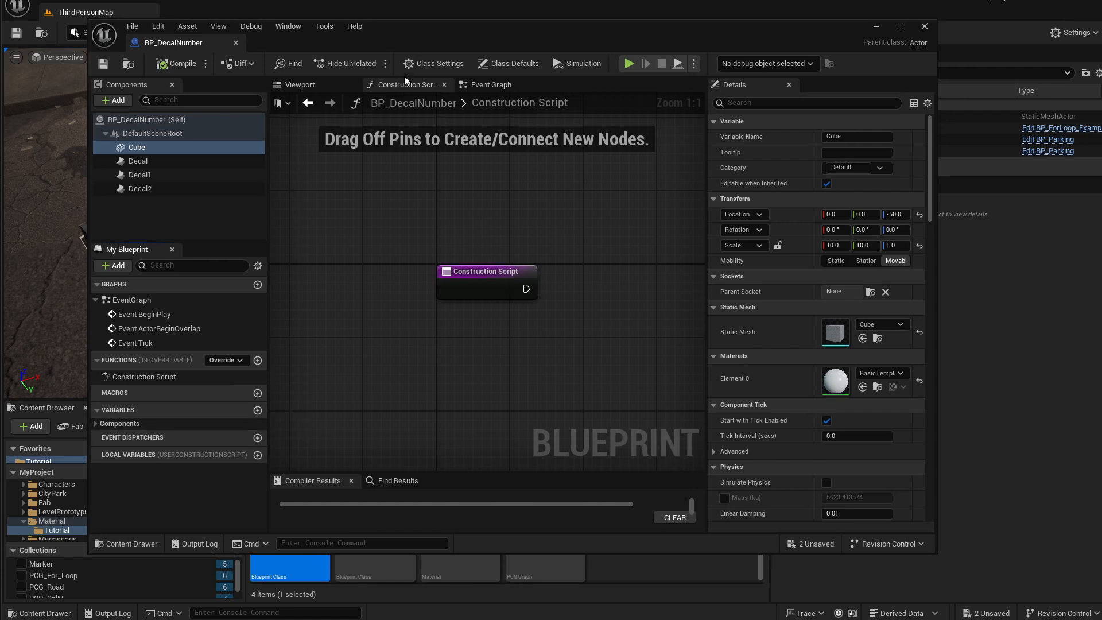
pyautogui.click(257, 410)
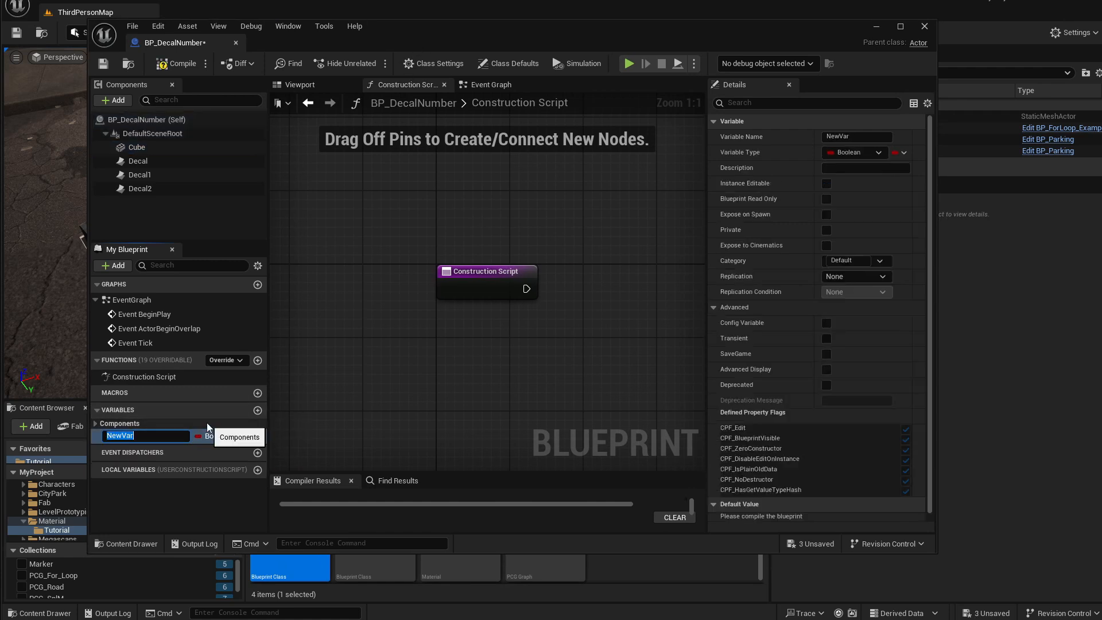
pyautogui.write('Number')
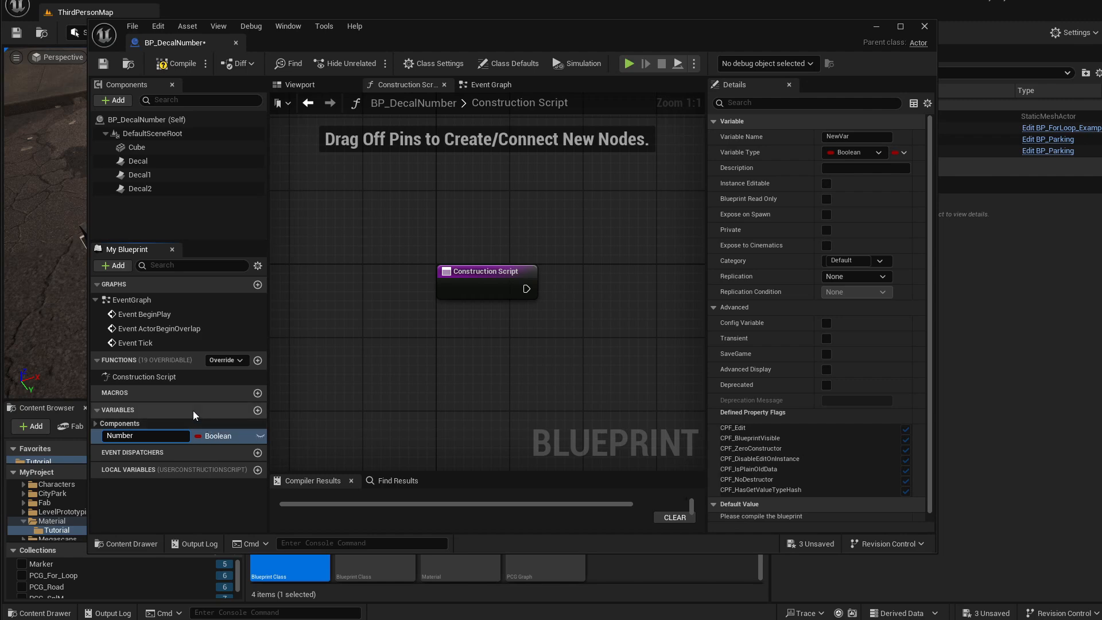
pyautogui.press('Return')
pyautogui.click(224, 438)
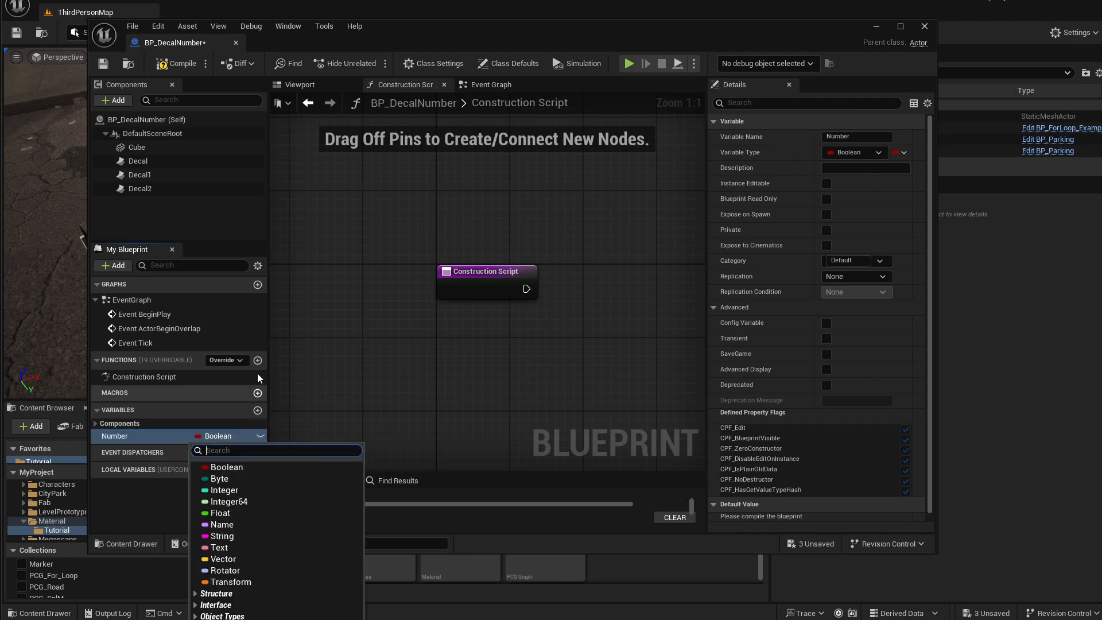
pyautogui.click(224, 490)
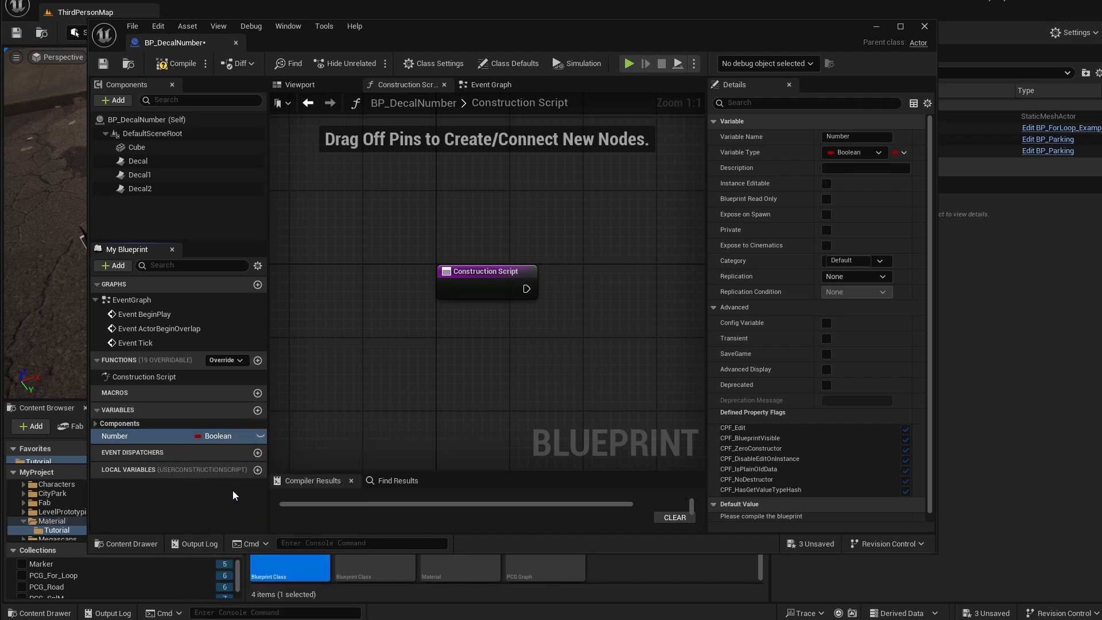
pyautogui.click(259, 436)
pyautogui.moveTo(424, 36); pyautogui.dragTo(397, 14)
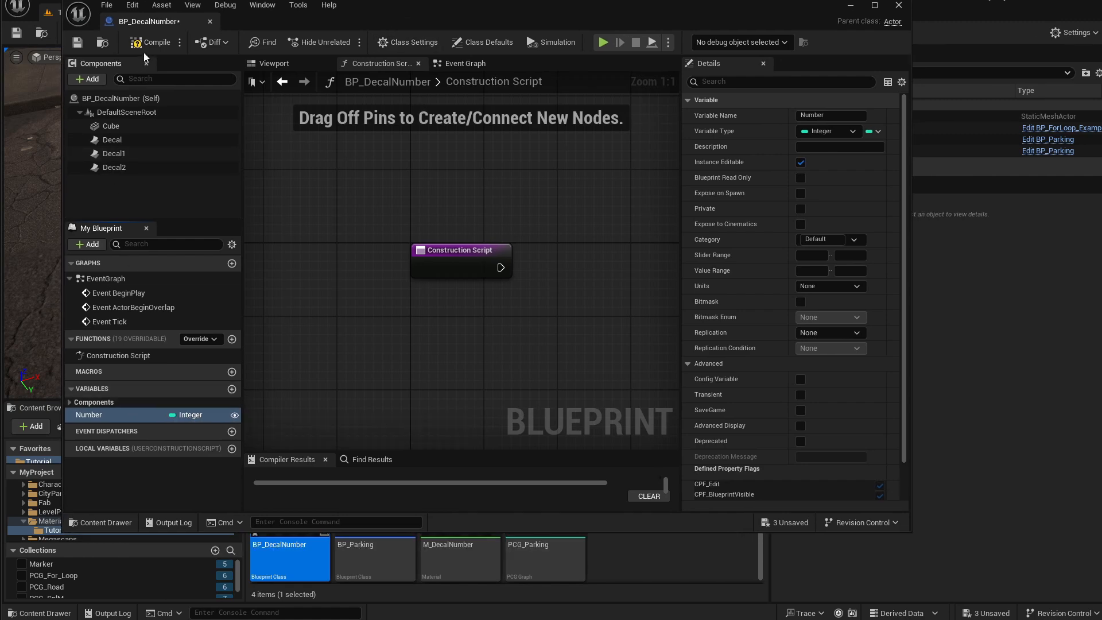
pyautogui.click(75, 45)
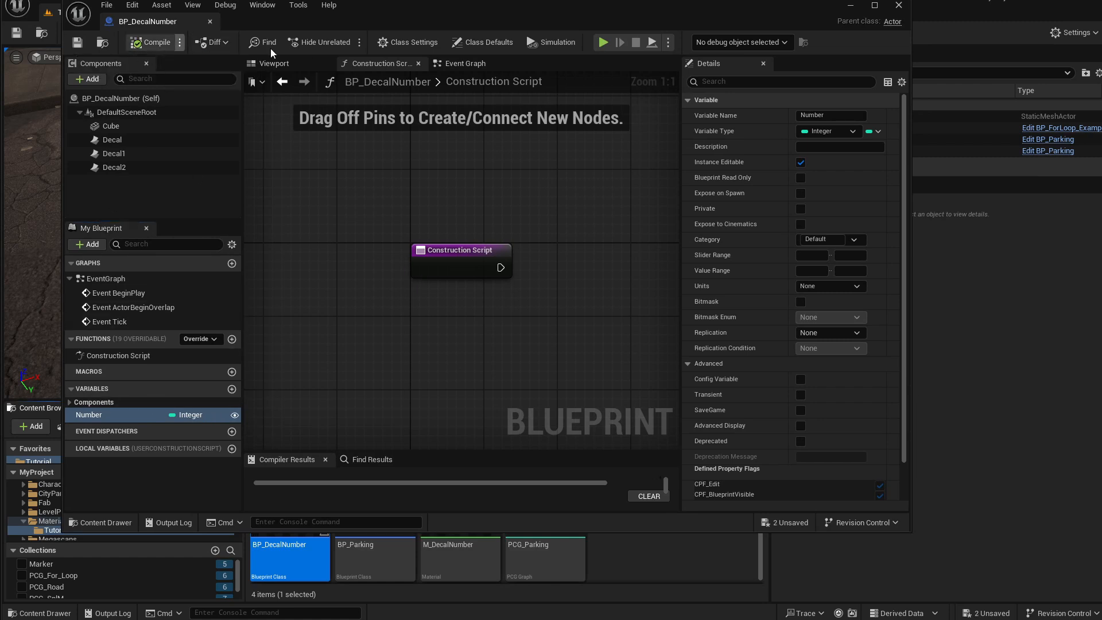
# Add a second variable named Color and set its type to the Color structure.
pyautogui.click(232, 389)
pyautogui.write('Co')
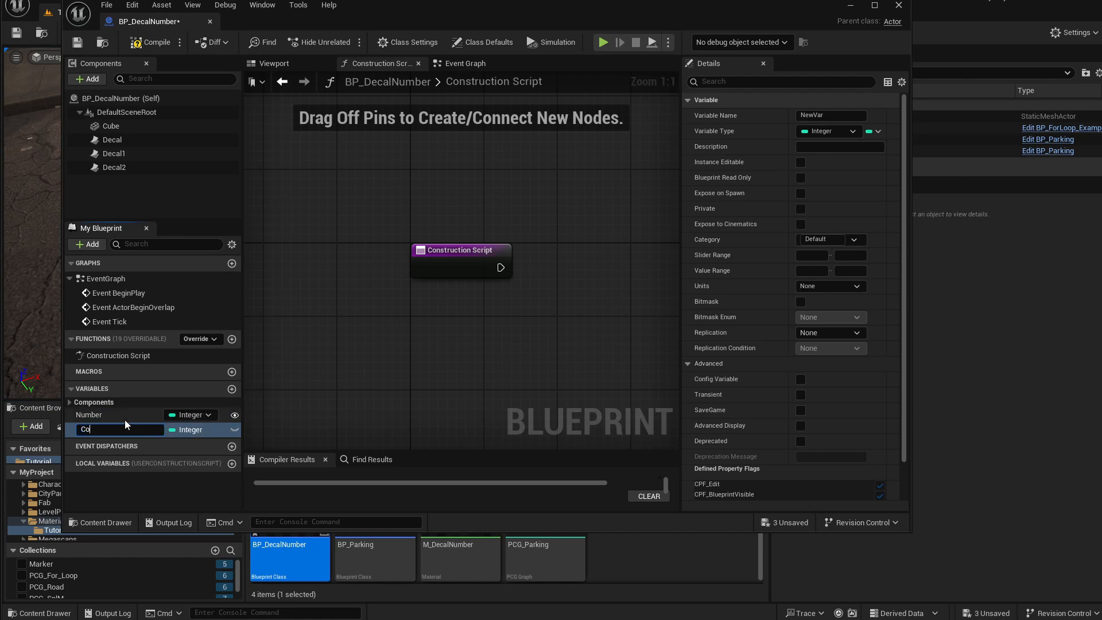
pyautogui.write('lor')
pyautogui.press('Return')
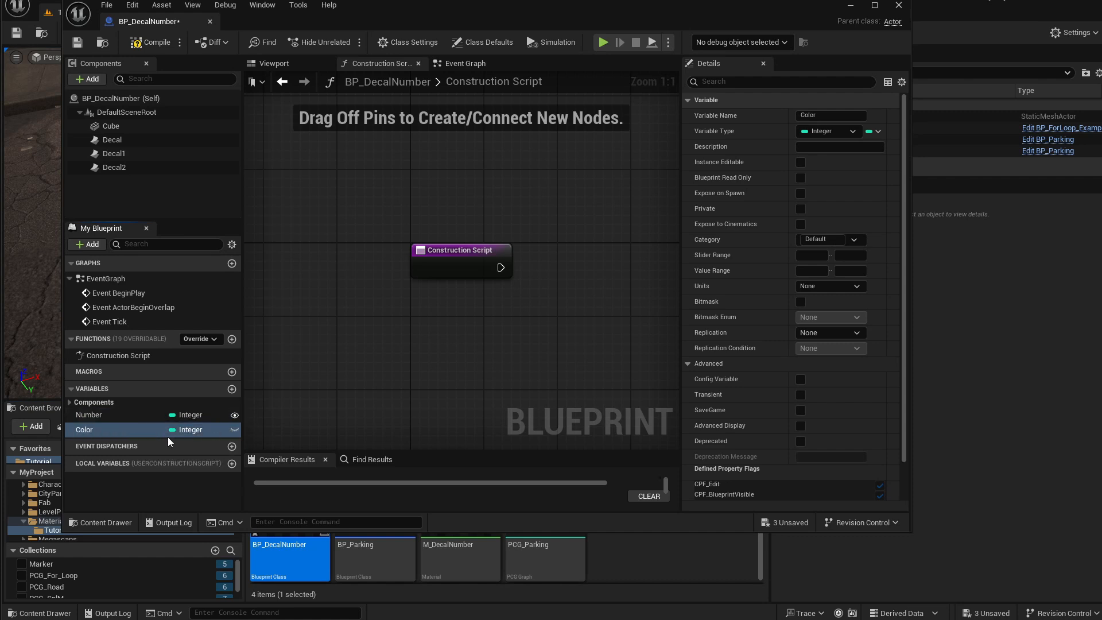
pyautogui.click(188, 430)
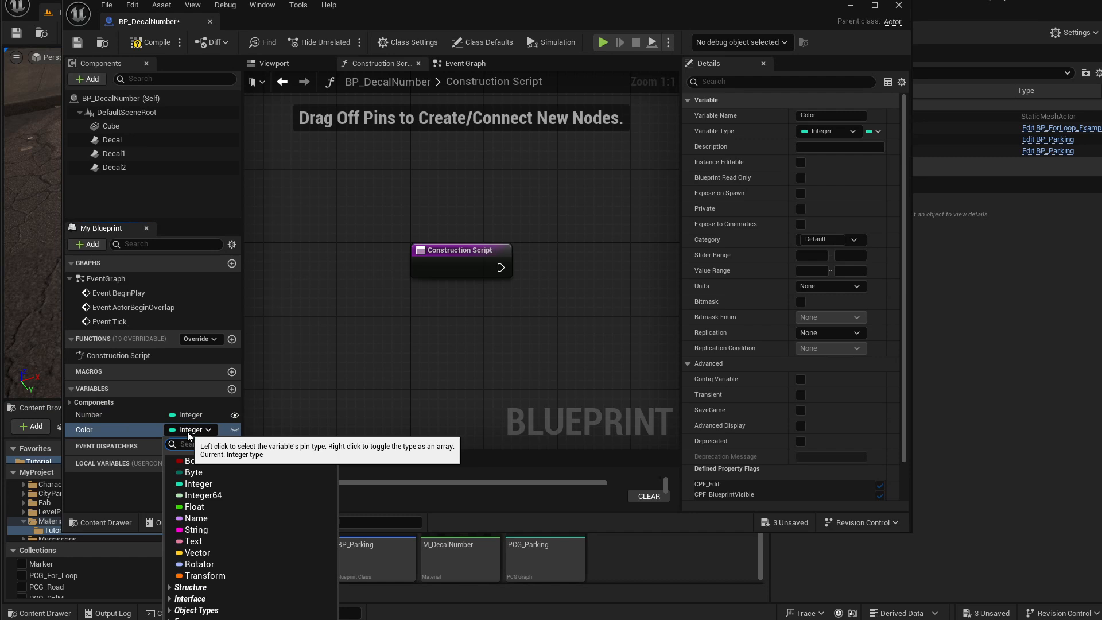
pyautogui.write('colo')
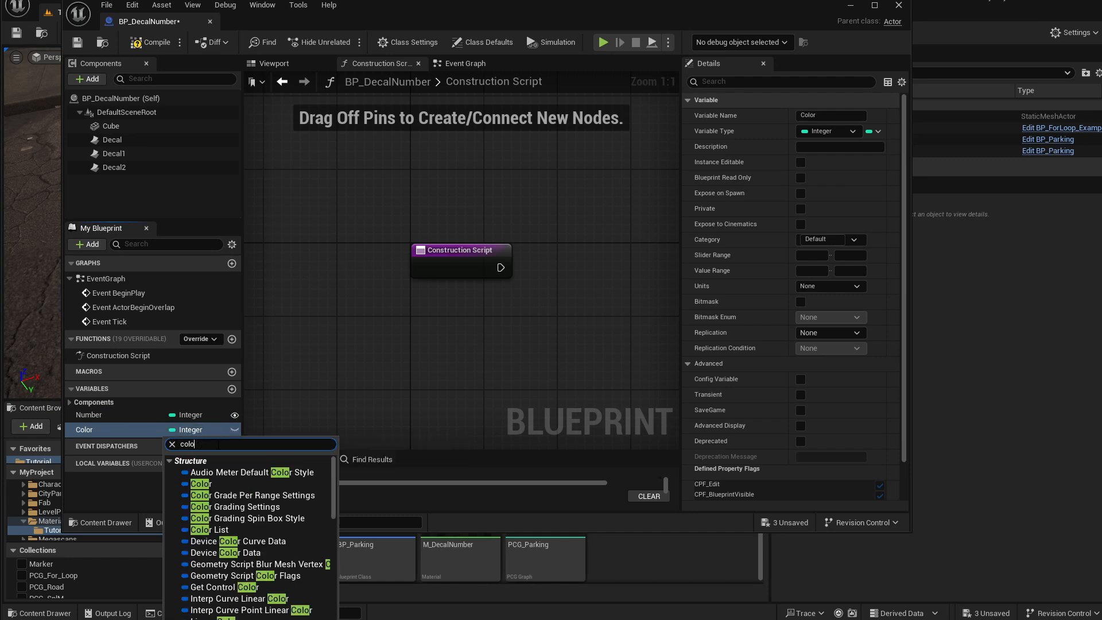
pyautogui.click(201, 484)
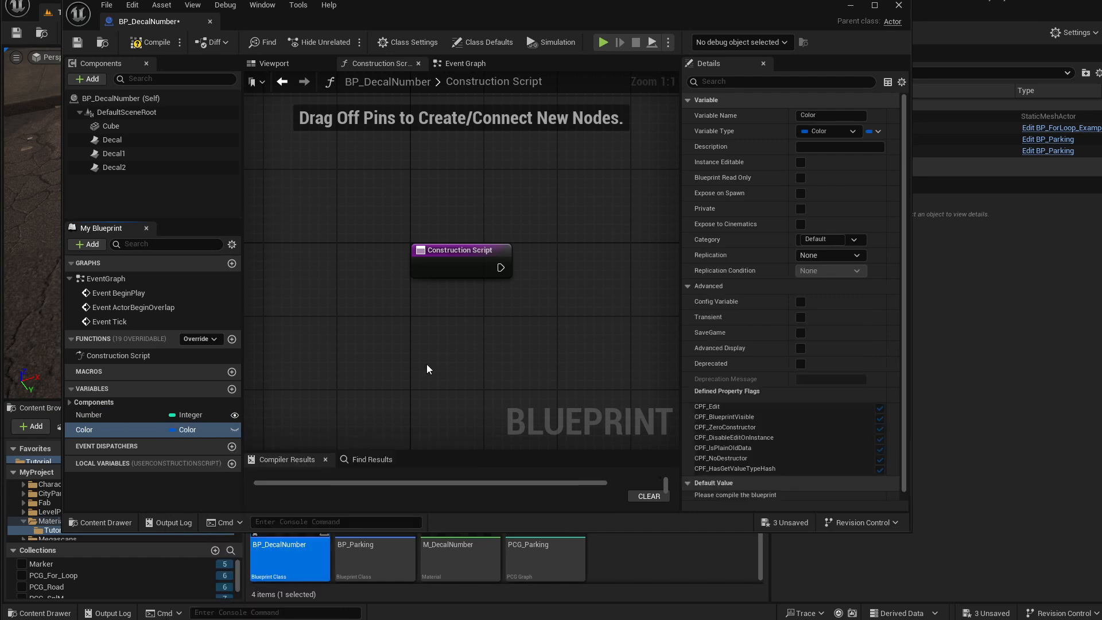
# Make the Color variable instance editable, then compile and save the Blueprint.
pyautogui.click(235, 430)
pyautogui.click(147, 42)
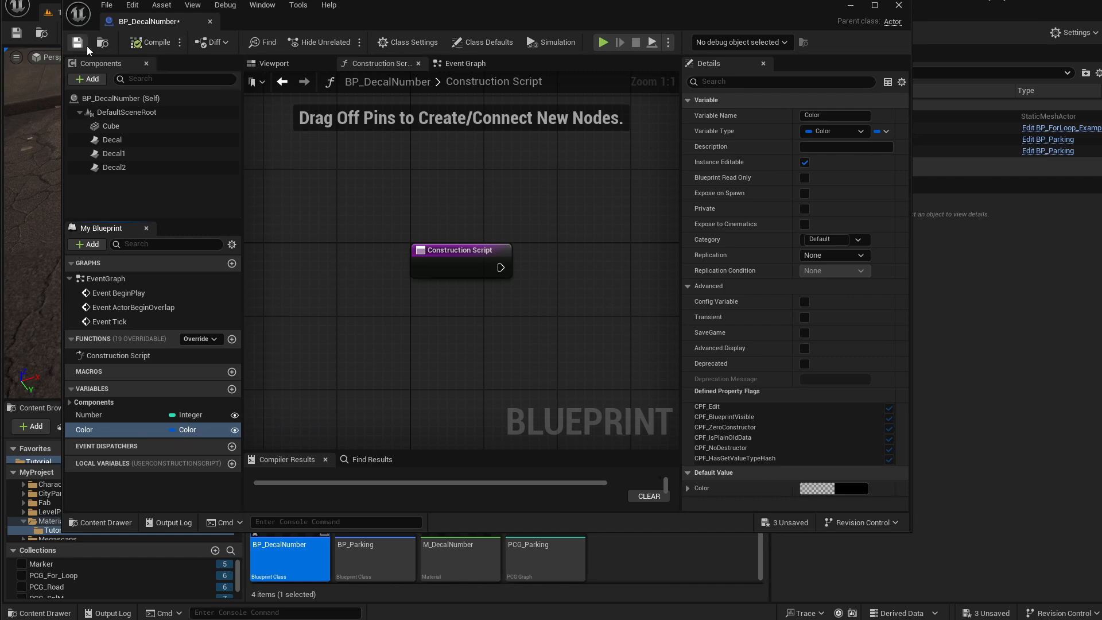
pyautogui.click(77, 42)
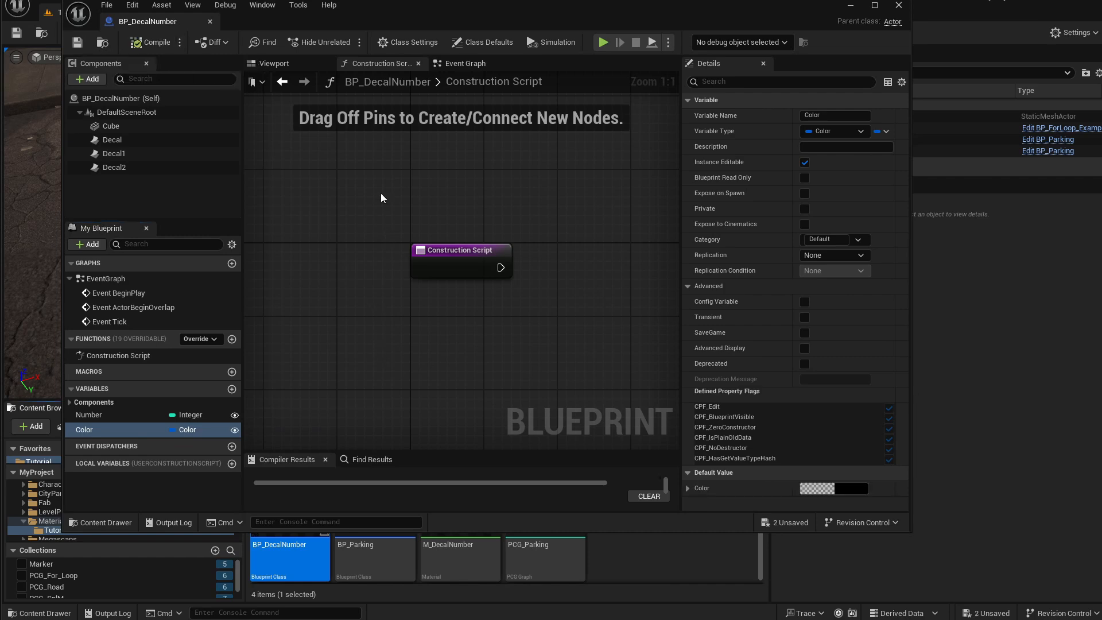
# Delete the Cube slab component from the BP_DecalNumber Blueprint.
pyautogui.moveTo(400, 26); pyautogui.dragTo(460, 66)
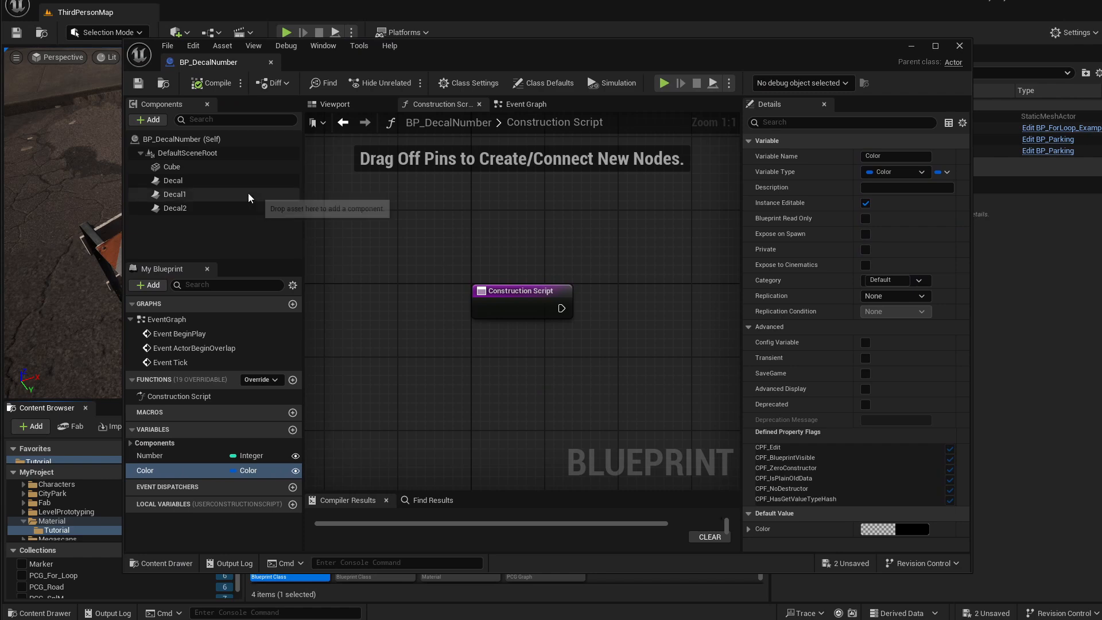
pyautogui.moveTo(424, 239); pyautogui.dragTo(335, 235, button='right')
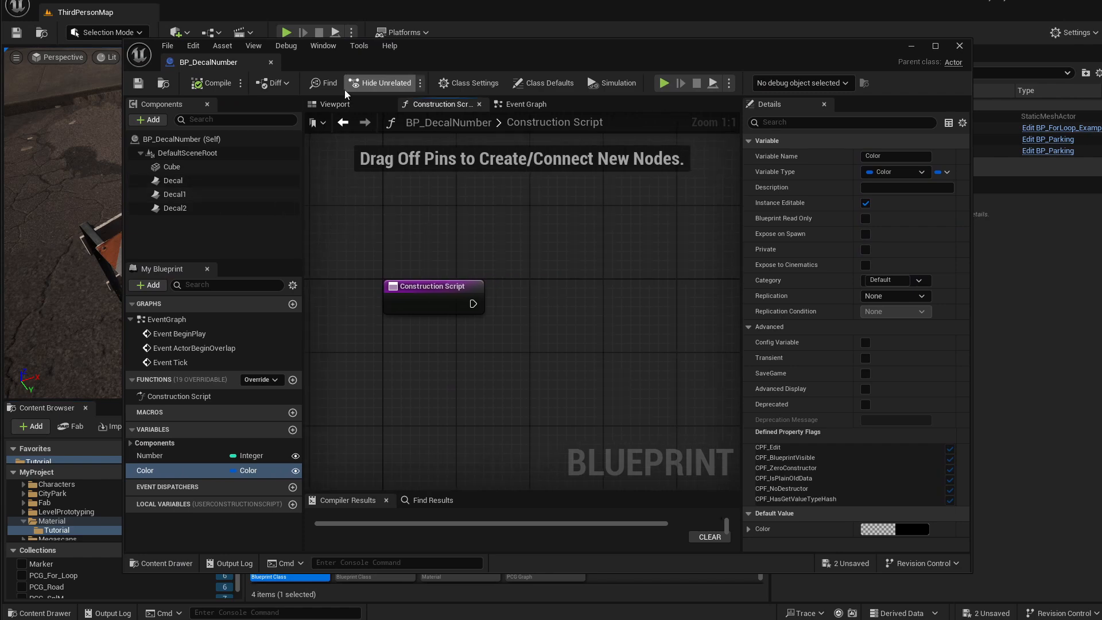
pyautogui.click(336, 106)
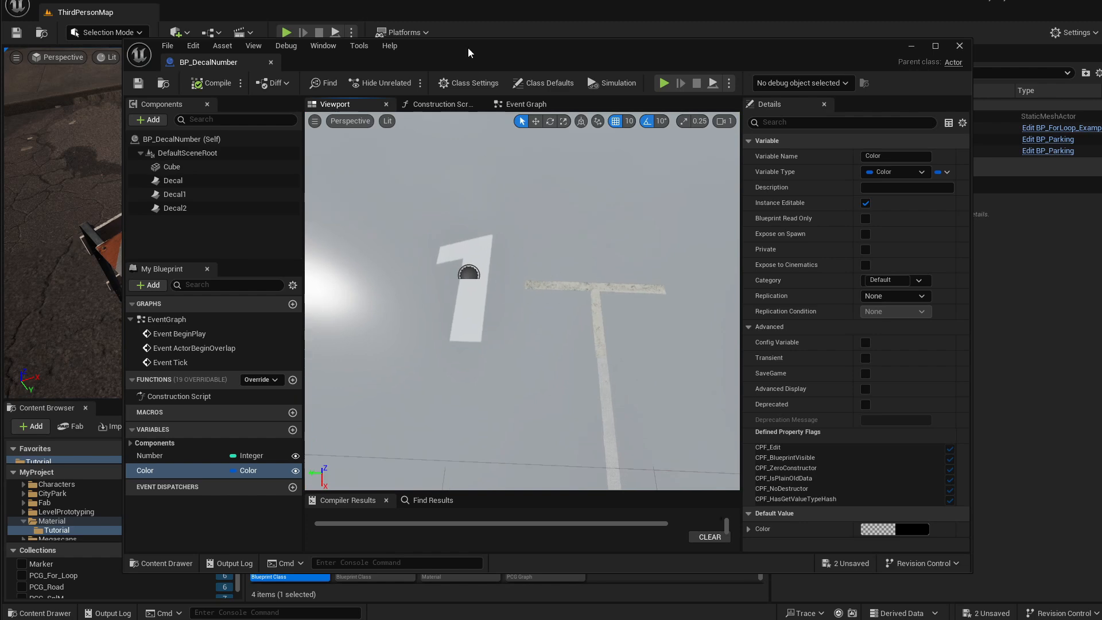
pyautogui.moveTo(468, 53); pyautogui.dragTo(982, 61)
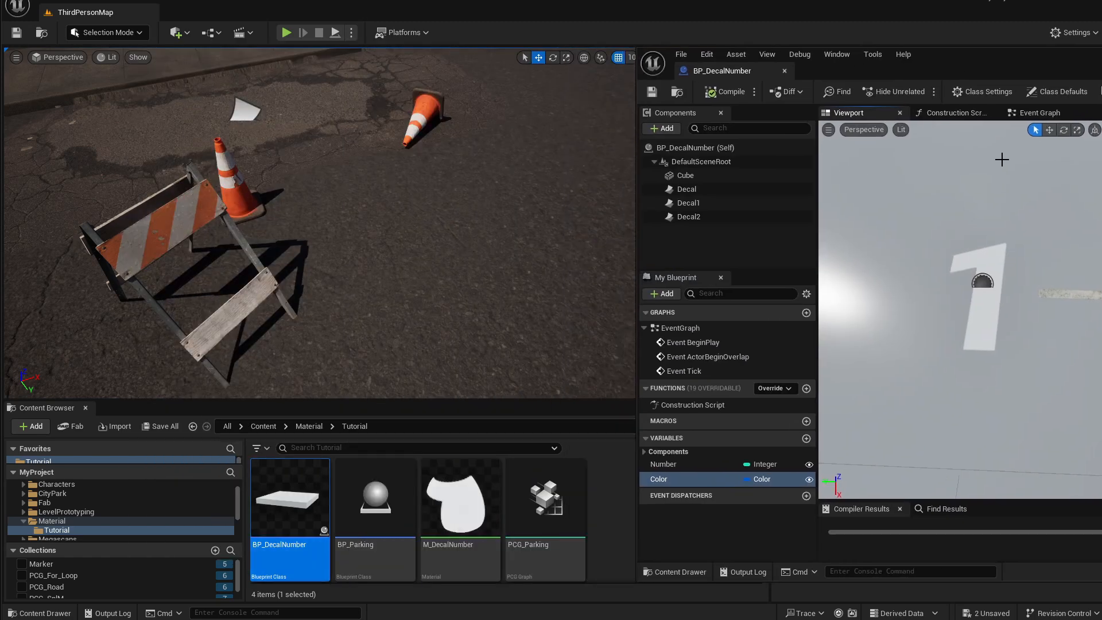
pyautogui.click(859, 299)
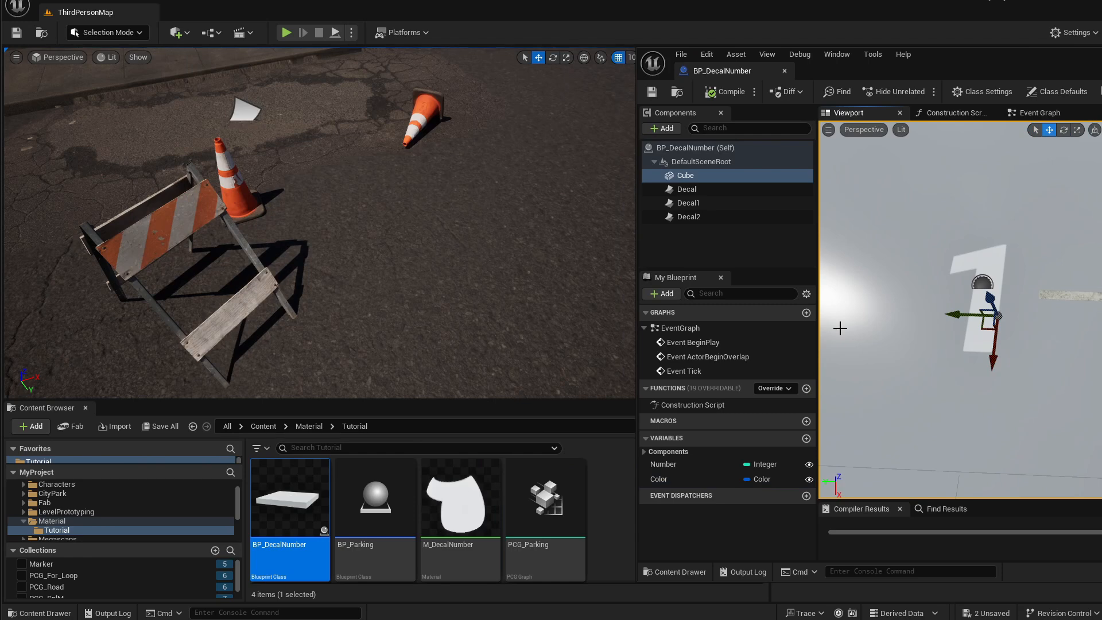
pyautogui.press('Delete')
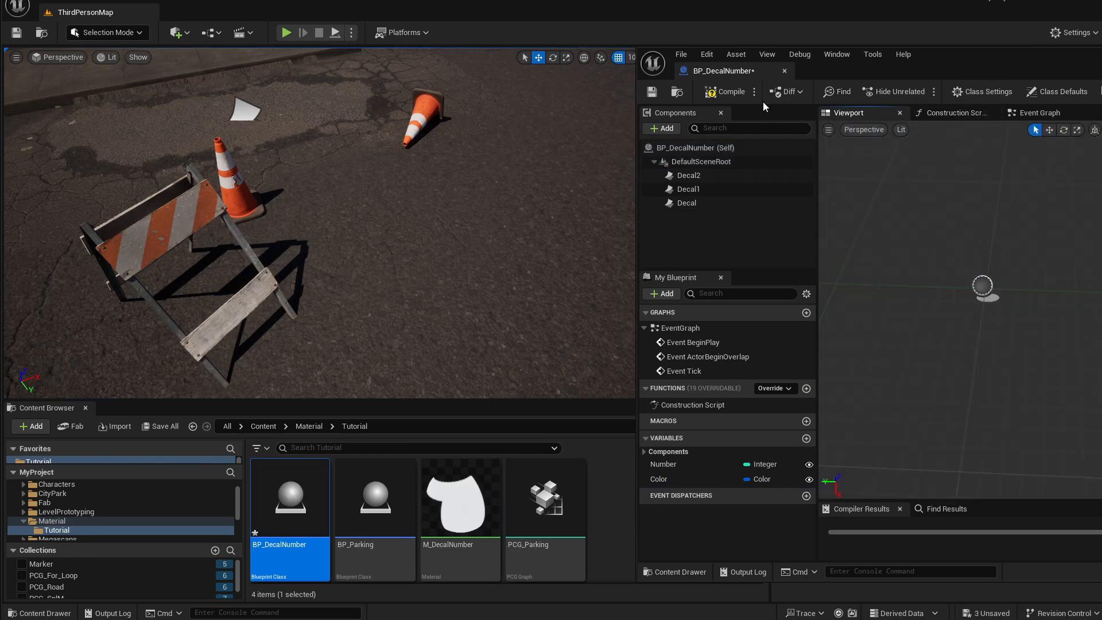
# Place an instance of BP_DecalNumber in the level near the parking lines.
pyautogui.moveTo(996, 68); pyautogui.dragTo(838, 67)
pyautogui.click(483, 89)
pyautogui.moveTo(290, 499); pyautogui.dragTo(393, 304)
pyautogui.press('f')
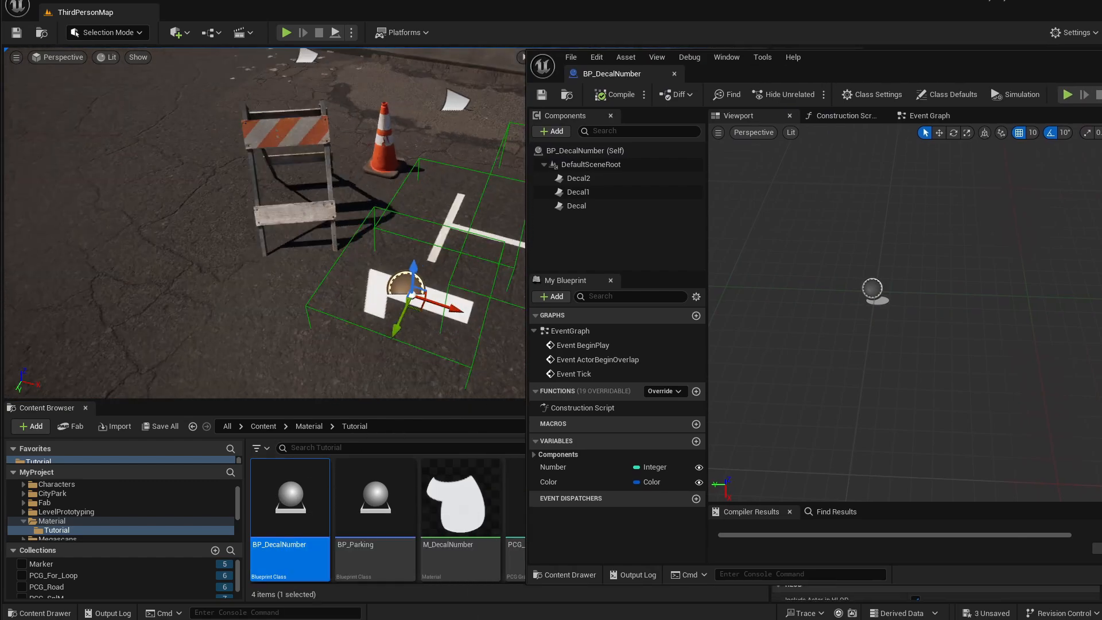
pyautogui.moveTo(394, 305)
pyautogui.mouseDown(button='right')
pyautogui.moveTo(384, 290)
pyautogui.moveTo(373, 321)
pyautogui.moveTo(390, 315)
pyautogui.mouseUp(button='right')
# Set the placed BP_DecalNumber actor's Number property to 75.
pyautogui.moveTo(875, 60); pyautogui.dragTo(434, 141)
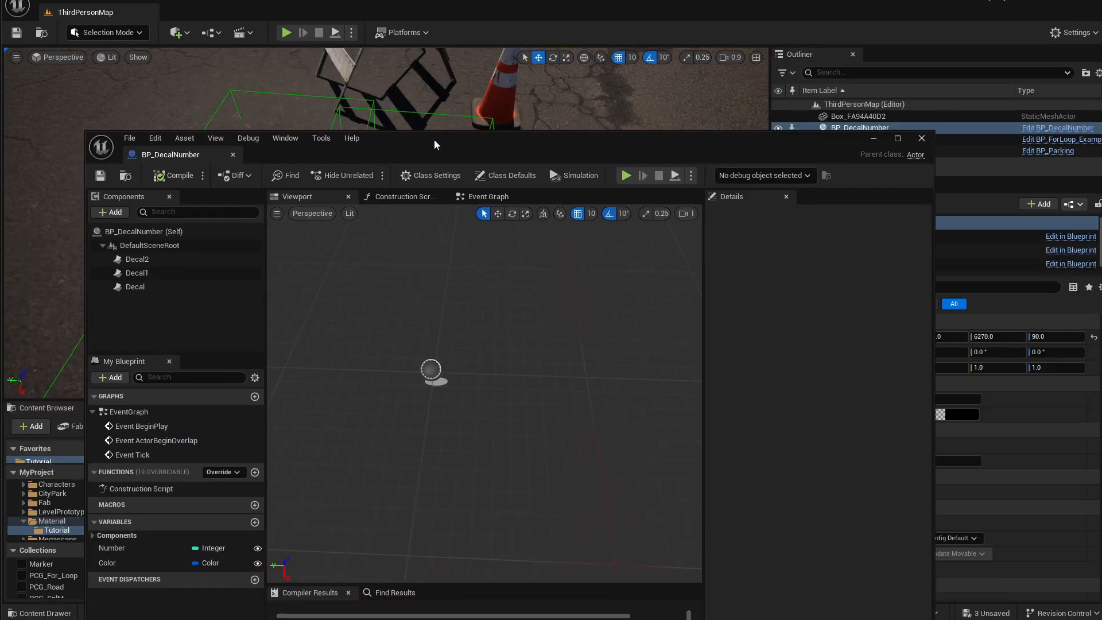
pyautogui.click(873, 136)
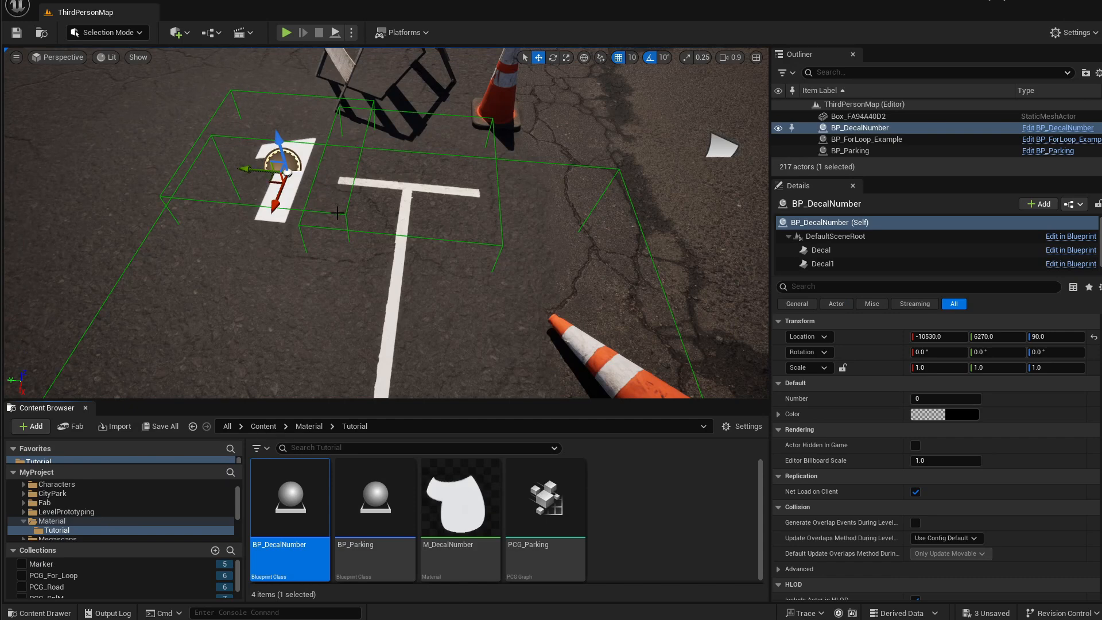
pyautogui.click(919, 398)
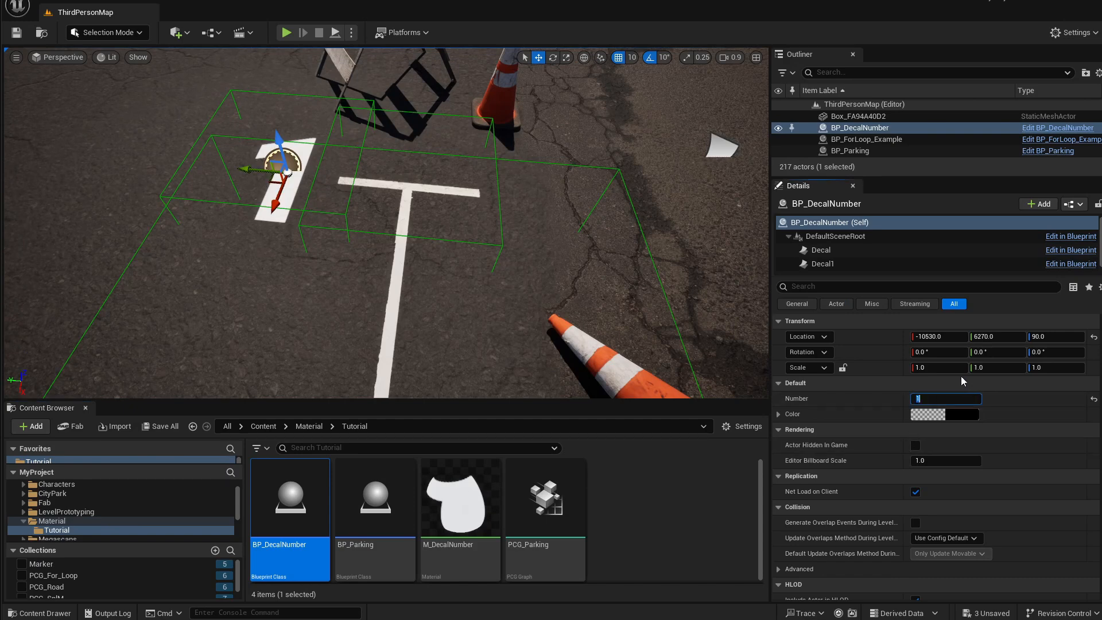
pyautogui.write('75')
pyautogui.press('Return')
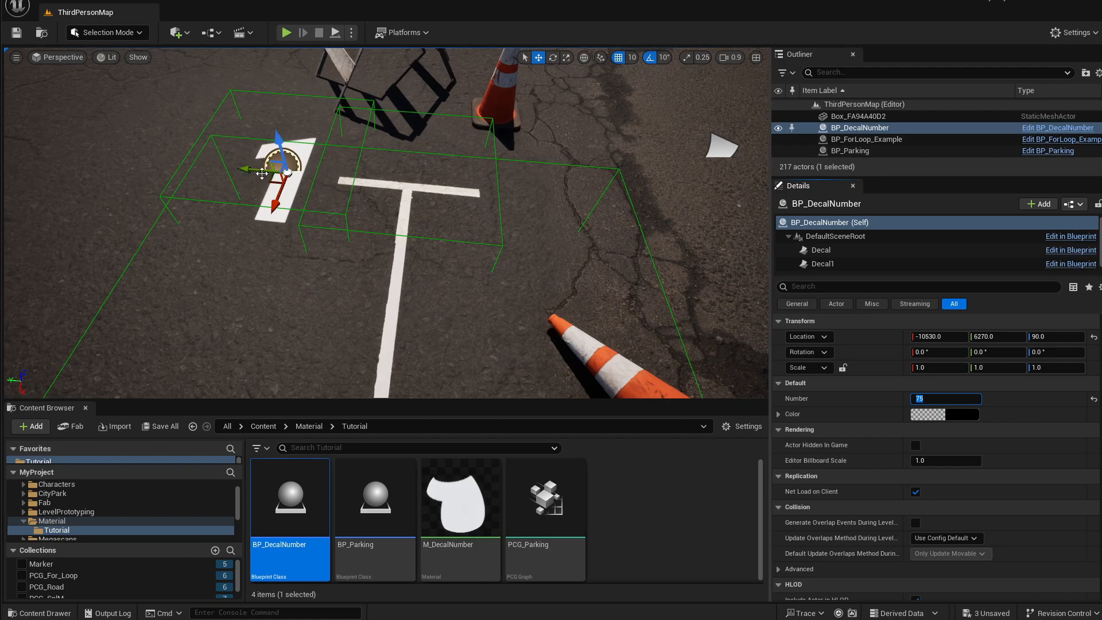
# In the Construction Script, add a Decal reference and create a Create Dynamic Material Instance node targeting it.
pyautogui.doubleClick(310, 548)
pyautogui.moveTo(533, 144); pyautogui.dragTo(738, 85)
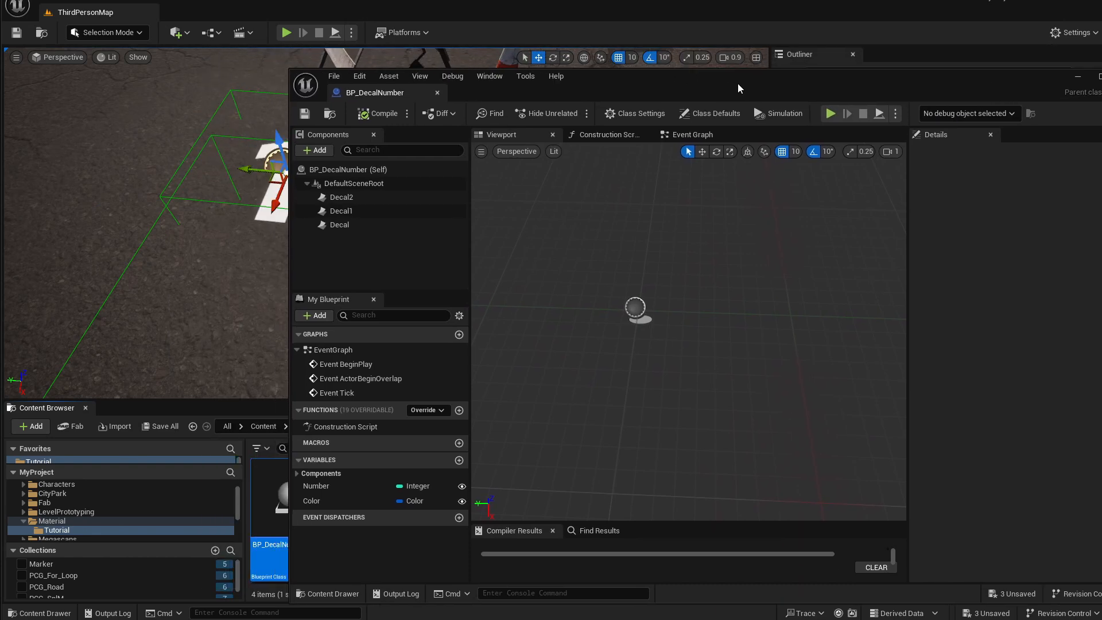
pyautogui.click(339, 228)
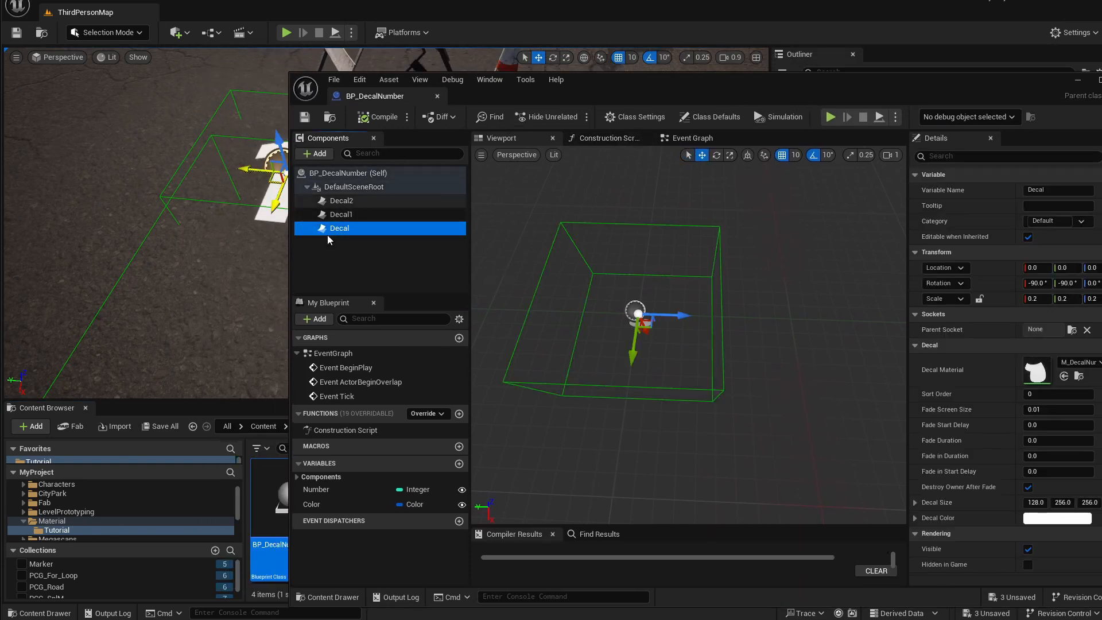
pyautogui.click(607, 137)
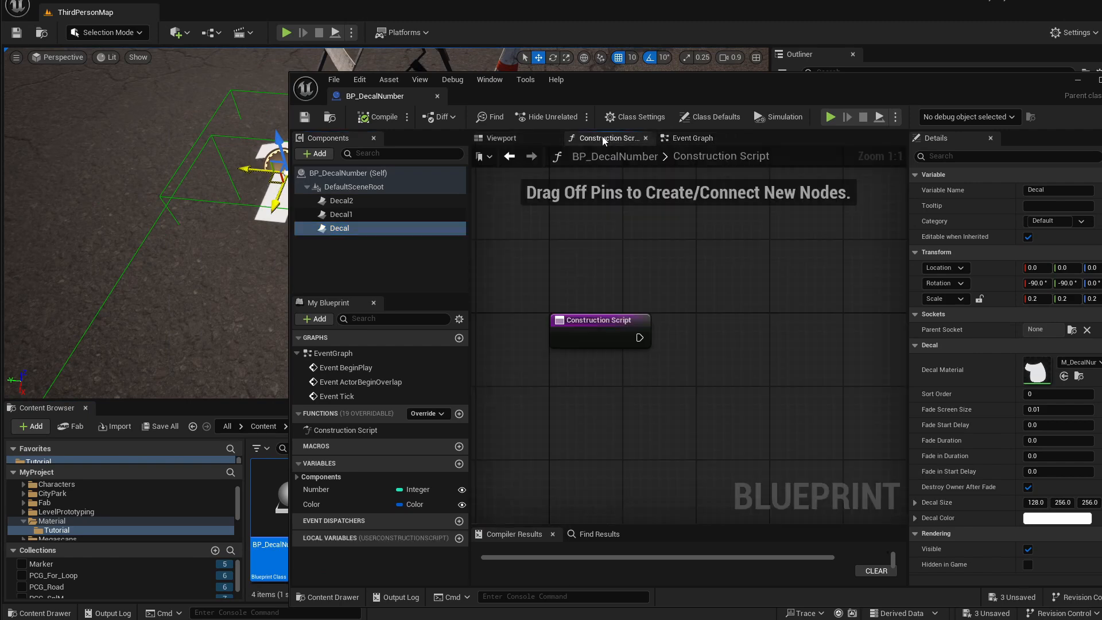
pyautogui.moveTo(645, 93); pyautogui.dragTo(527, 74)
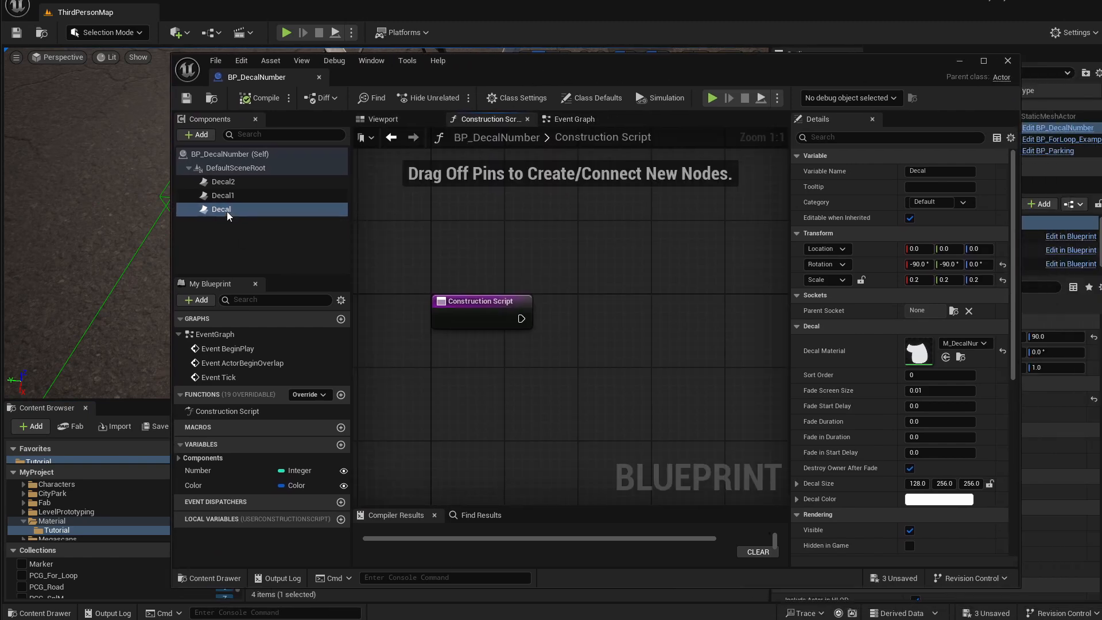
pyautogui.moveTo(226, 210); pyautogui.dragTo(560, 280)
pyautogui.write('create')
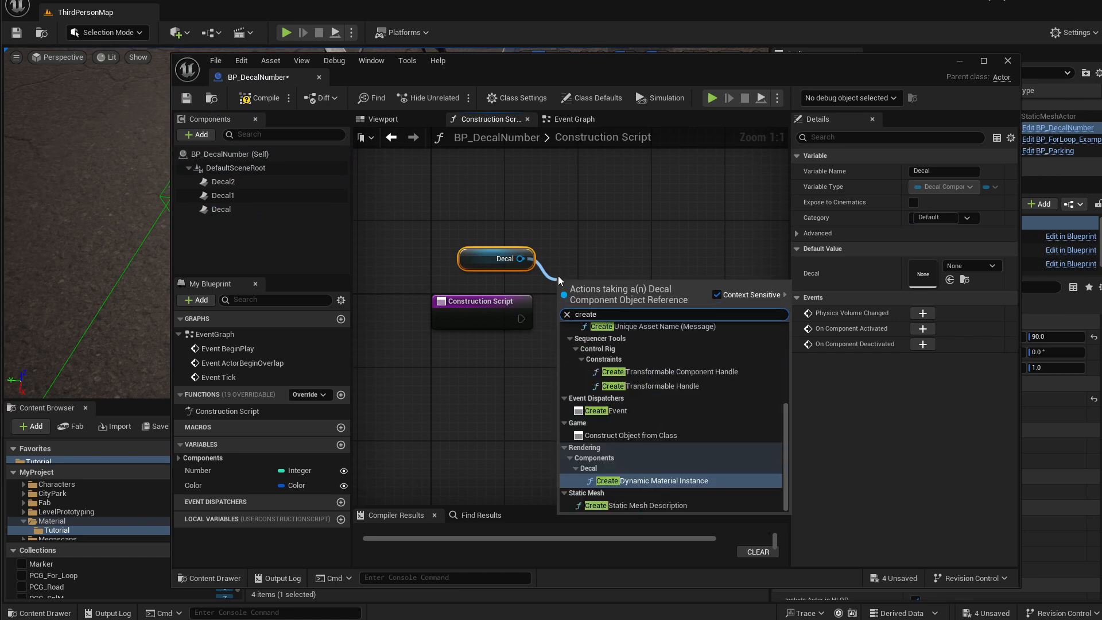
pyautogui.press('Return')
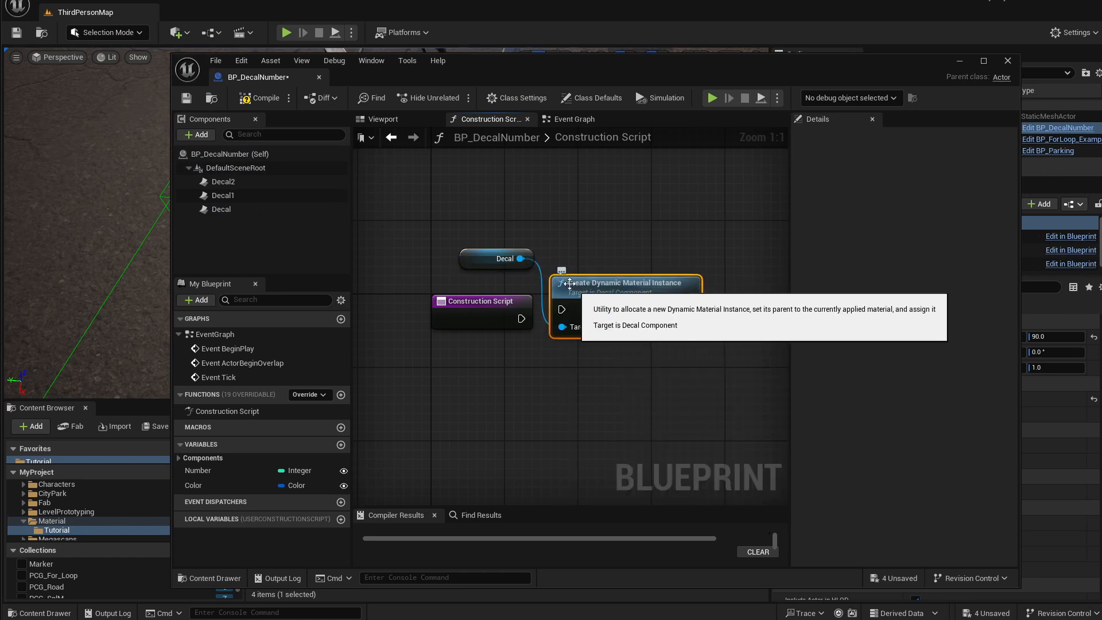
pyautogui.moveTo(482, 312); pyautogui.dragTo(472, 313)
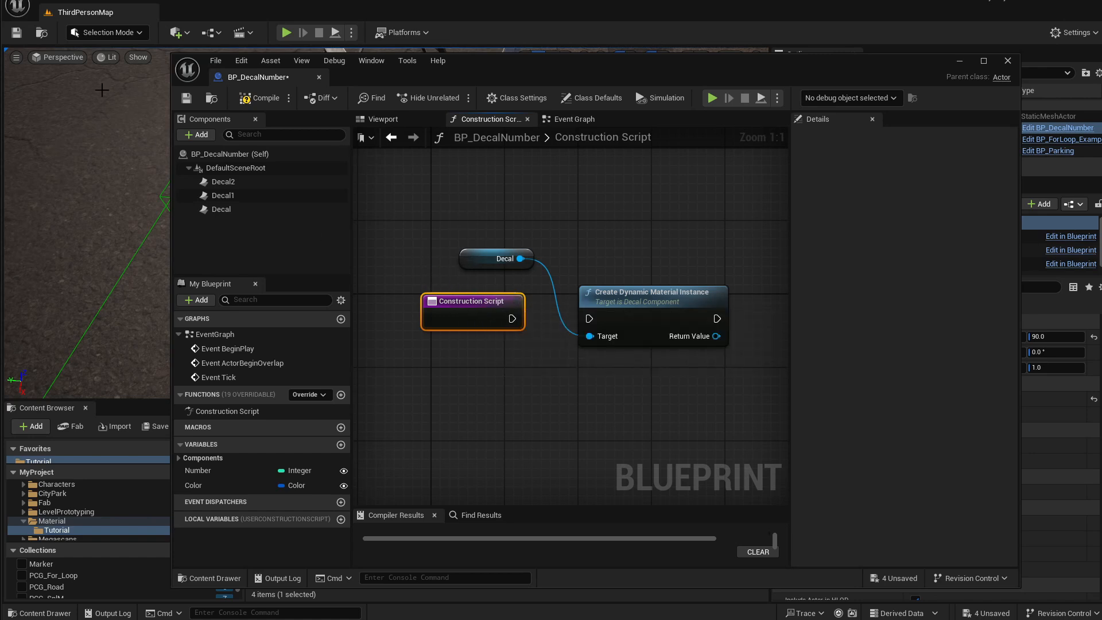
# Connect the Construction Script execution pin to the Create Dynamic Material Instance node.
pyautogui.click(575, 118)
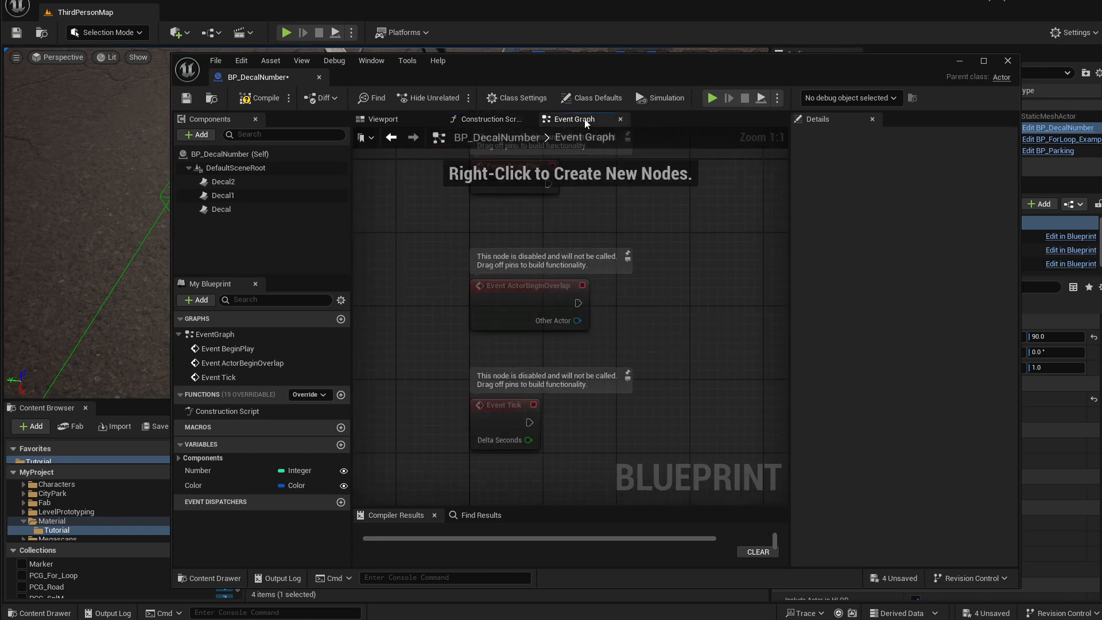
pyautogui.moveTo(499, 321); pyautogui.dragTo(520, 275)
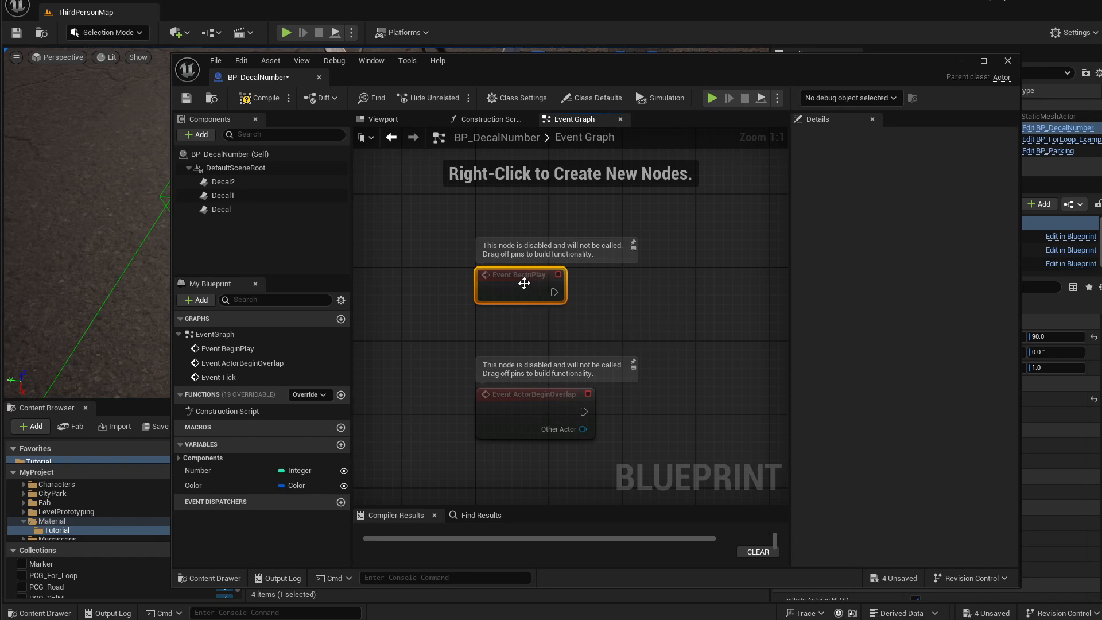
pyautogui.click(491, 119)
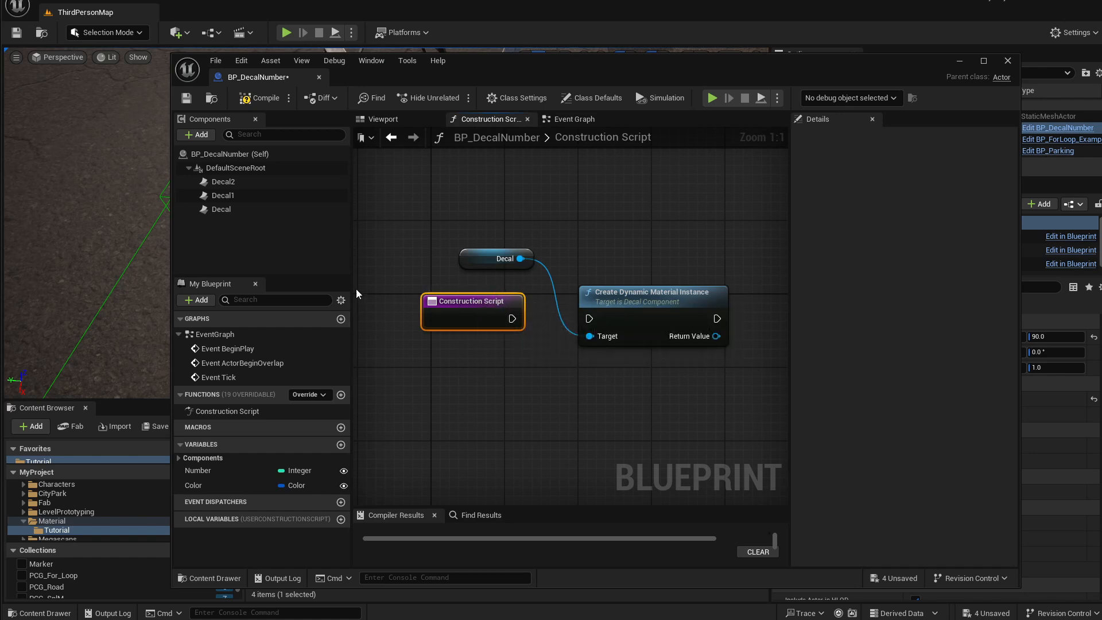
pyautogui.moveTo(538, 292); pyautogui.dragTo(521, 306, button='right')
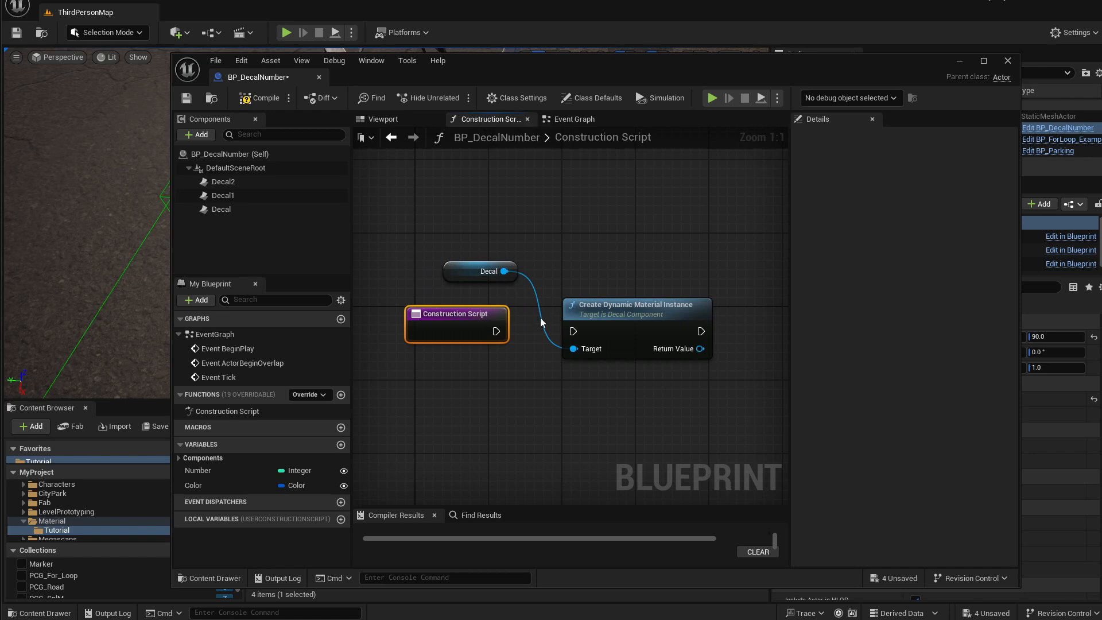
pyautogui.moveTo(555, 296); pyautogui.dragTo(528, 283, button='right')
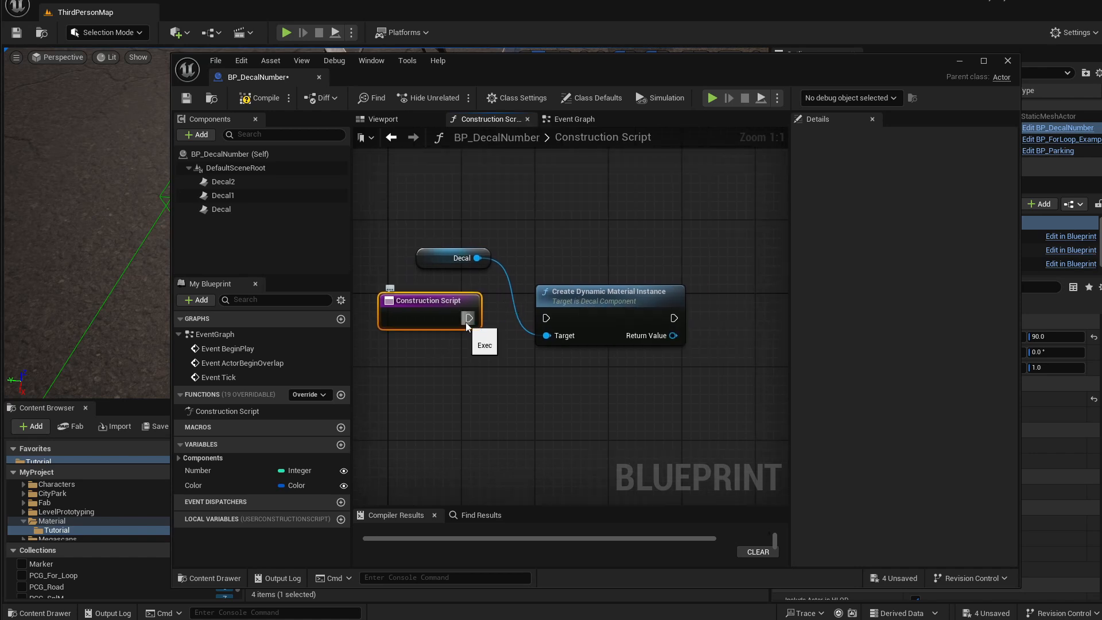
pyautogui.moveTo(469, 318); pyautogui.dragTo(569, 300)
pyautogui.moveTo(628, 241); pyautogui.dragTo(599, 241, button='right')
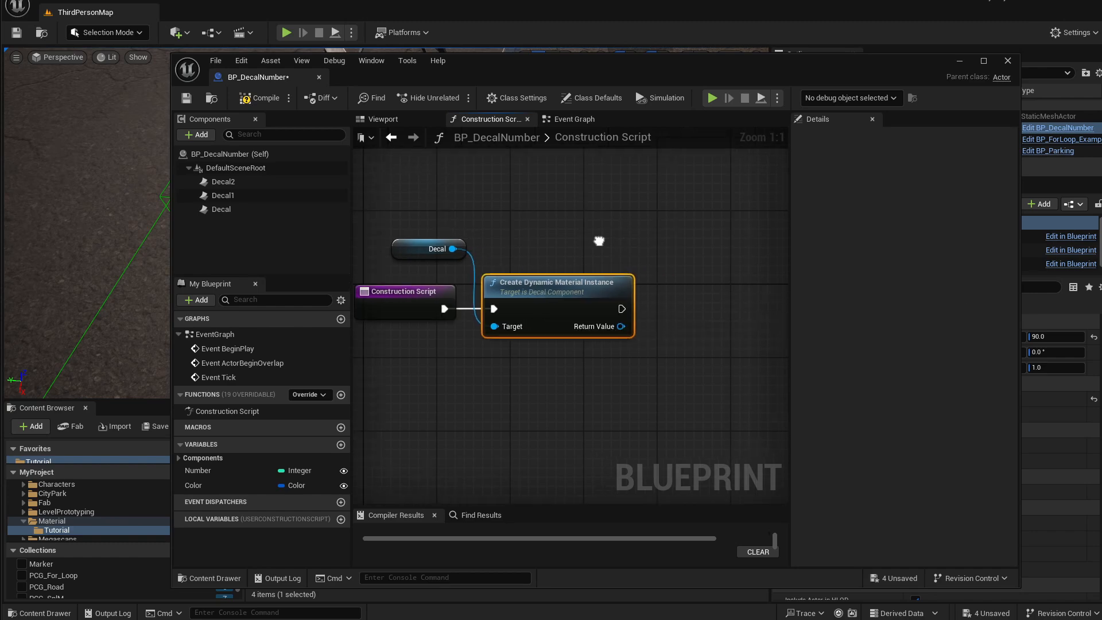
# Add a Set Scalar Parameter Value node off the dynamic material instance's Return Value and open its parameter name.
pyautogui.moveTo(621, 326); pyautogui.dragTo(649, 334)
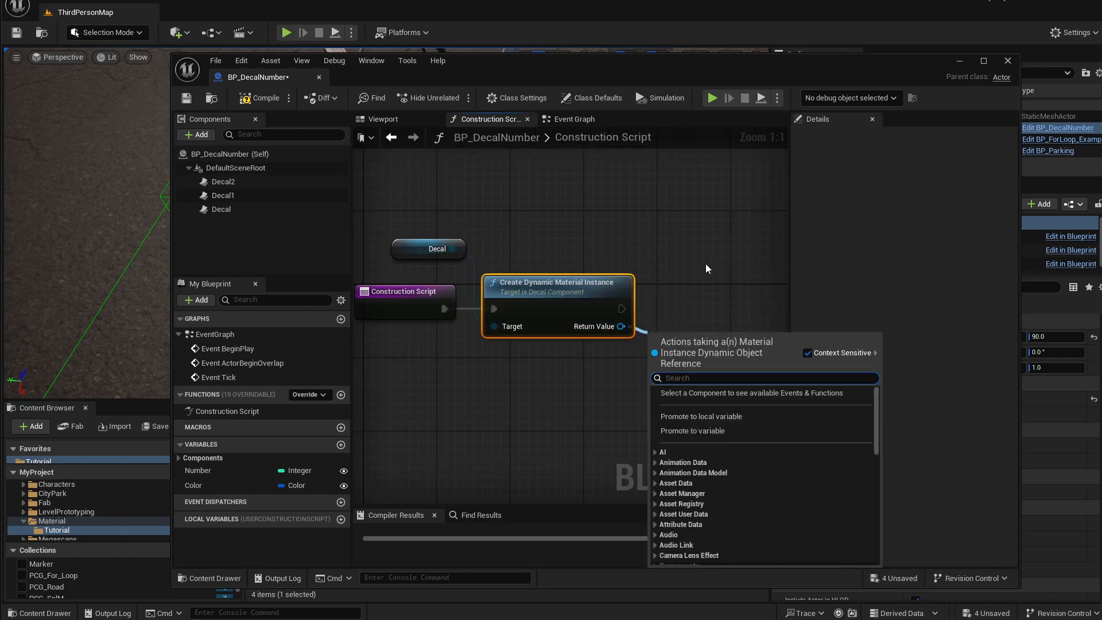
pyautogui.write('set sca')
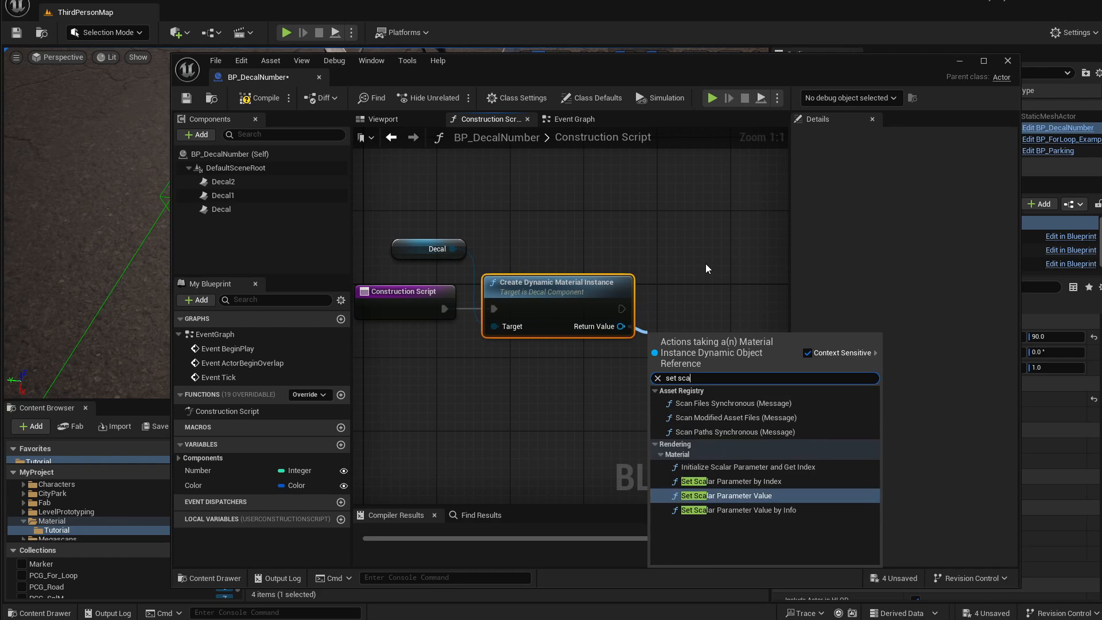
pyautogui.press('Return')
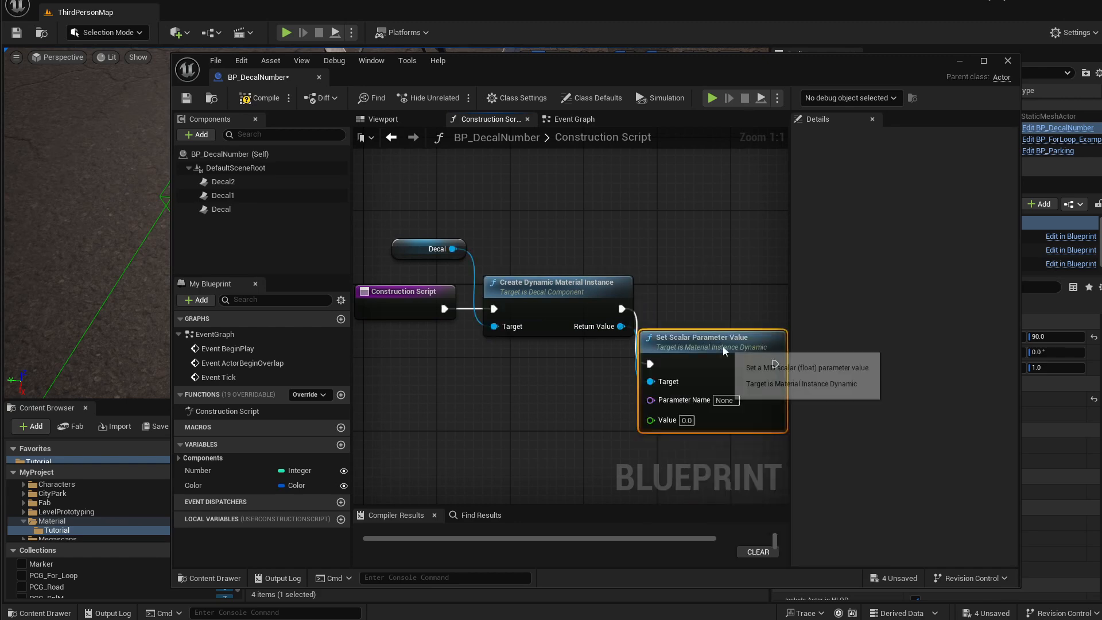
pyautogui.moveTo(598, 340); pyautogui.dragTo(540, 335, button='right')
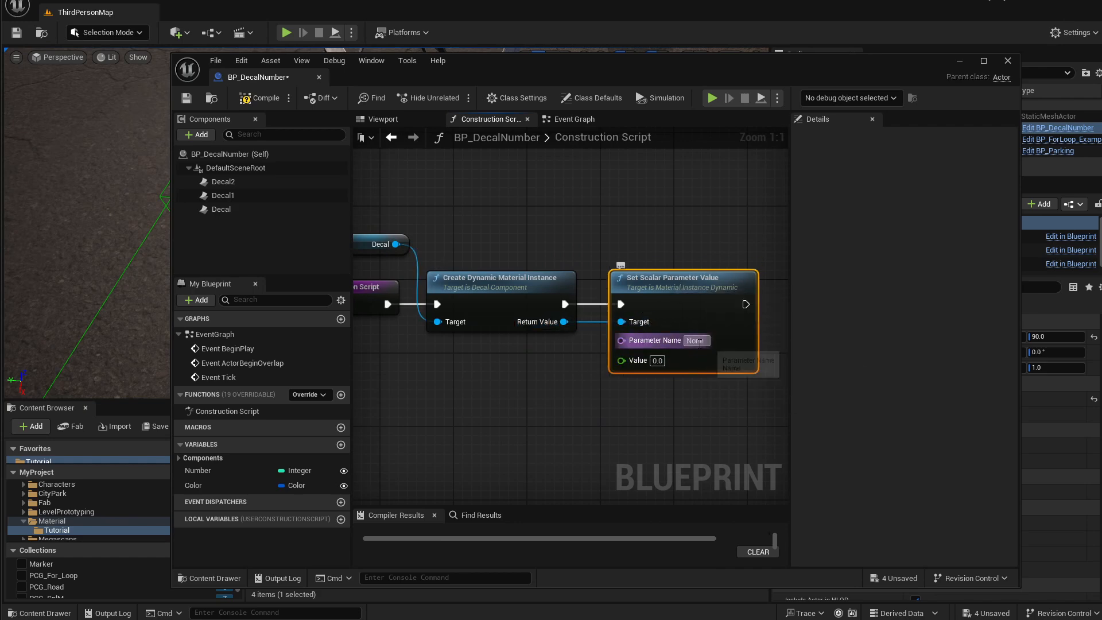
pyautogui.moveTo(513, 60); pyautogui.dragTo(467, 44)
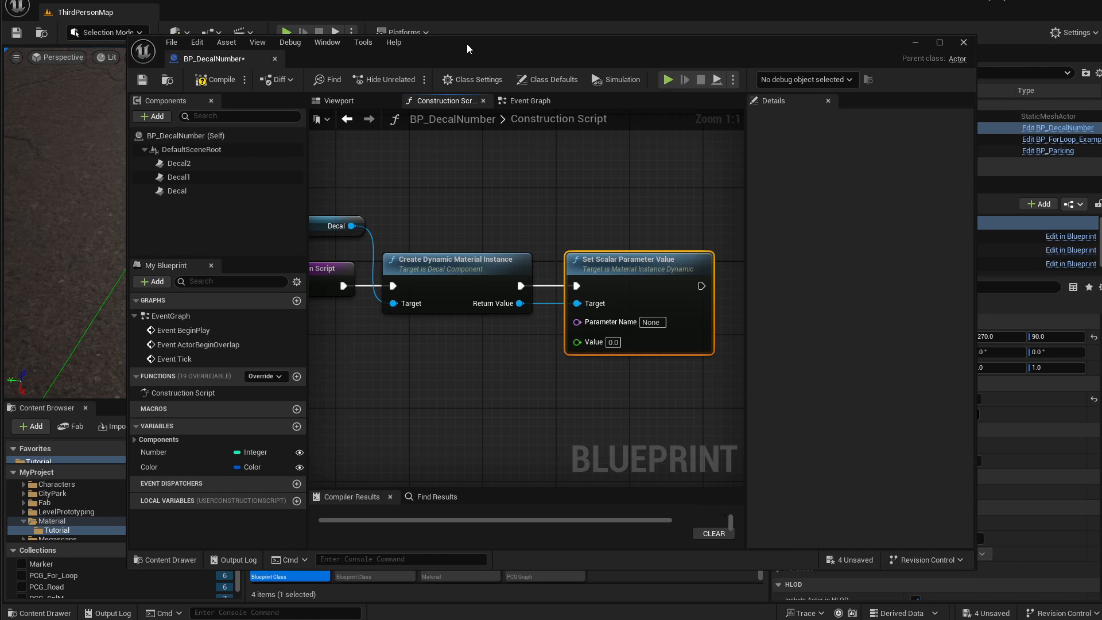
pyautogui.click(653, 323)
# Open the M_DecalNumber material and convert the Frame constant into a scalar parameter named Number.
pyautogui.moveTo(416, 55); pyautogui.dragTo(510, 35)
pyautogui.click(448, 502)
pyautogui.moveTo(585, 210); pyautogui.dragTo(760, 312, button='right')
pyautogui.scroll(3, 591, 247)
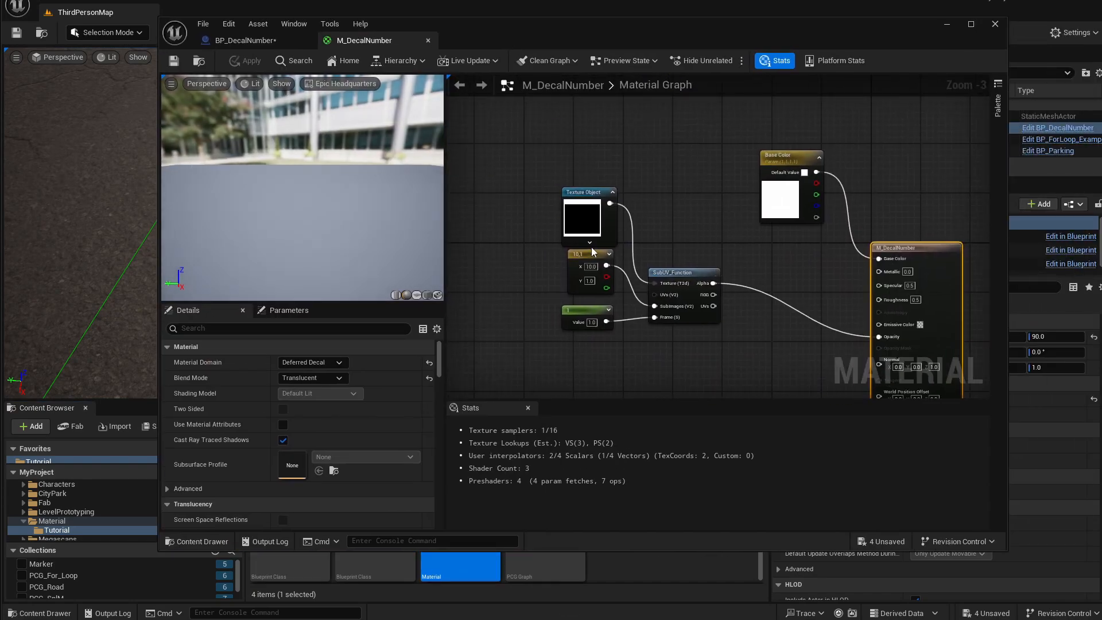
pyautogui.click(597, 302)
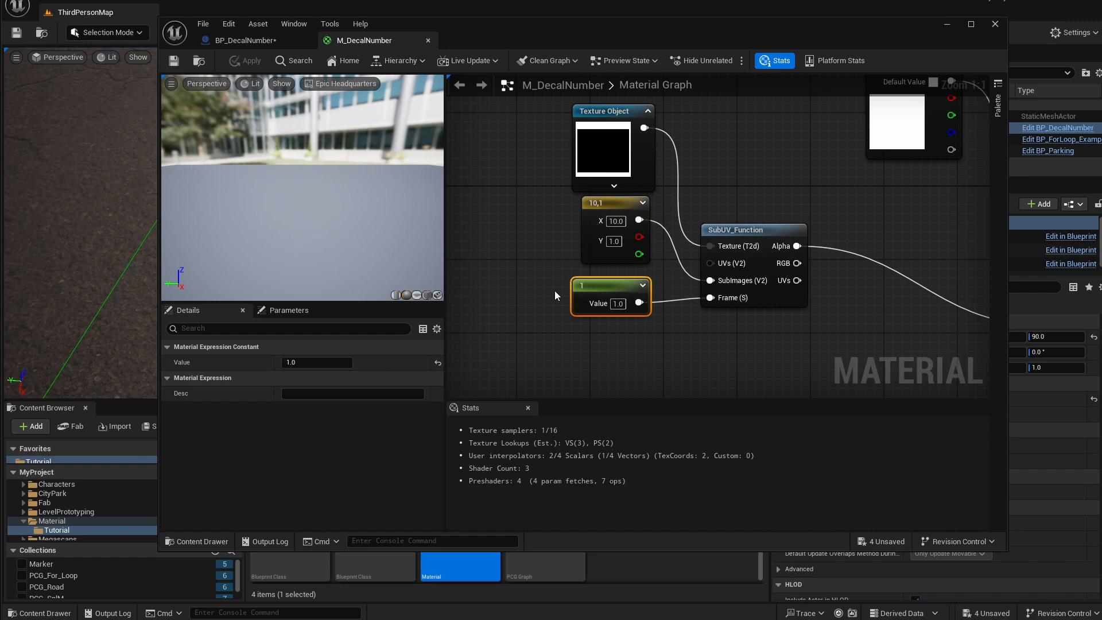
pyautogui.rightClick(604, 287)
pyautogui.click(642, 323)
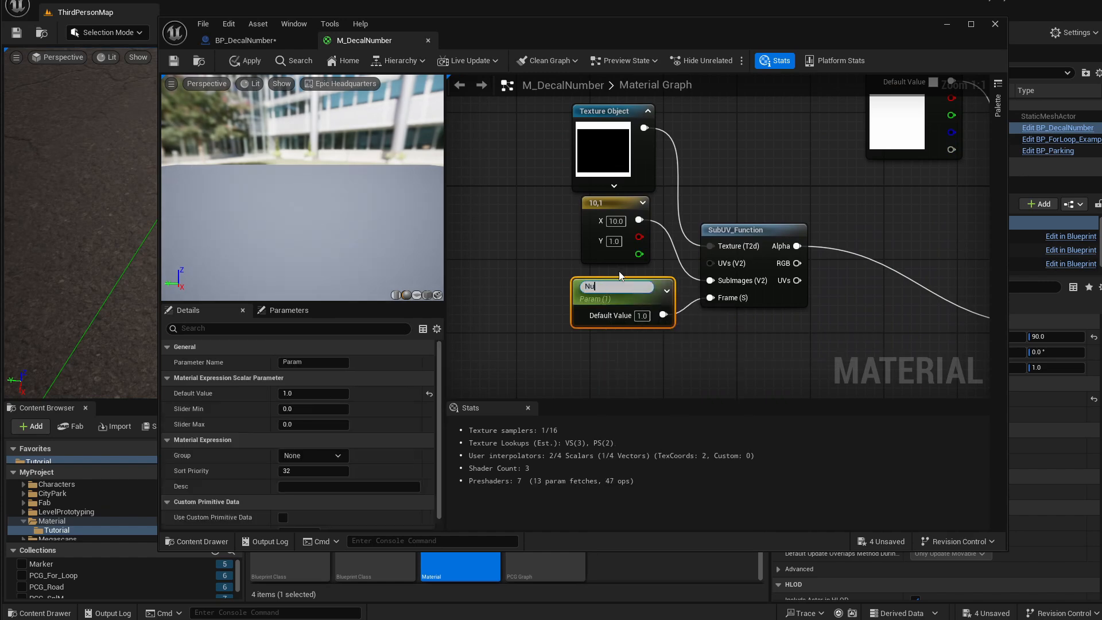
pyautogui.press('Return')
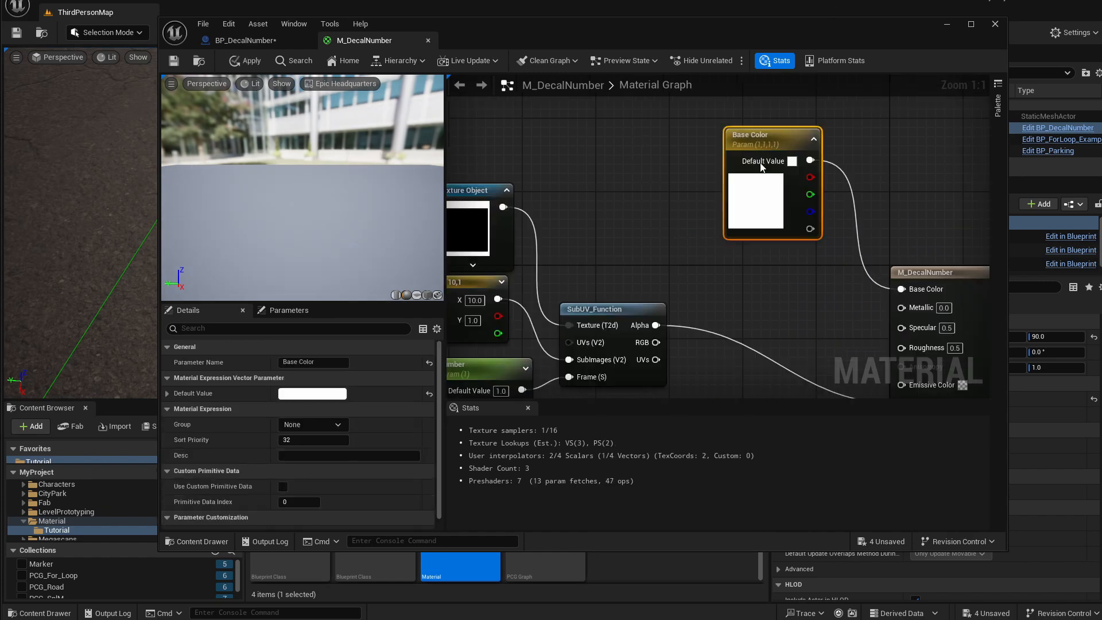
# Rename the Base Color vector parameter to Color, then apply and save the M_DecalNumber material.
pyautogui.rightClick(760, 139)
pyautogui.click(299, 362)
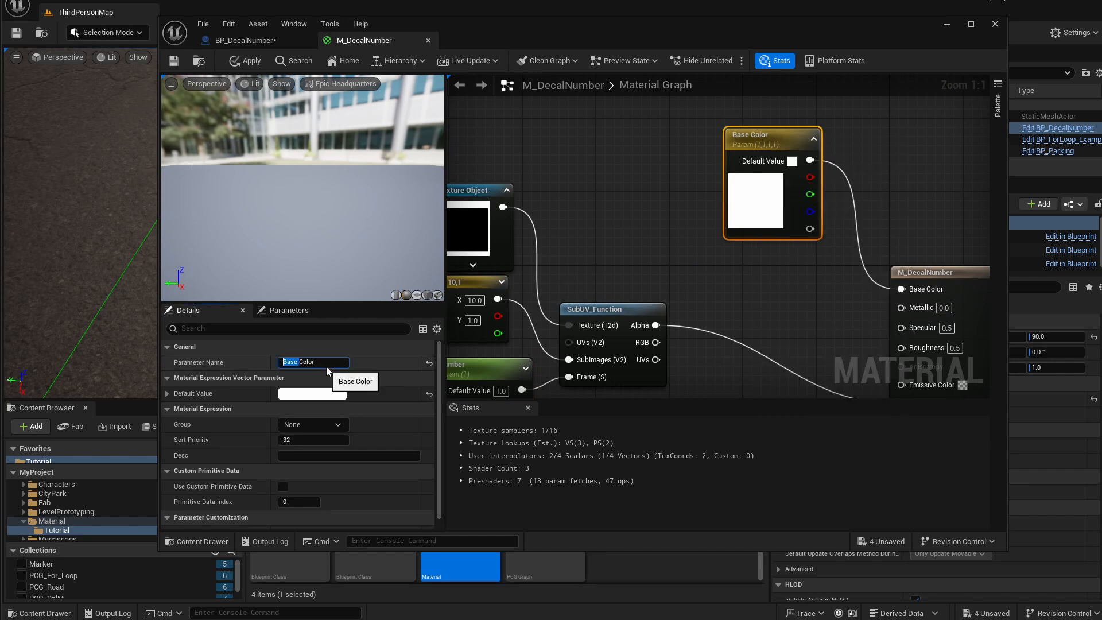
pyautogui.press('Delete')
pyautogui.press('Delete')
pyautogui.press('Return')
pyautogui.click(322, 362)
pyautogui.moveTo(682, 274); pyautogui.dragTo(746, 245, button='right')
pyautogui.click(525, 342)
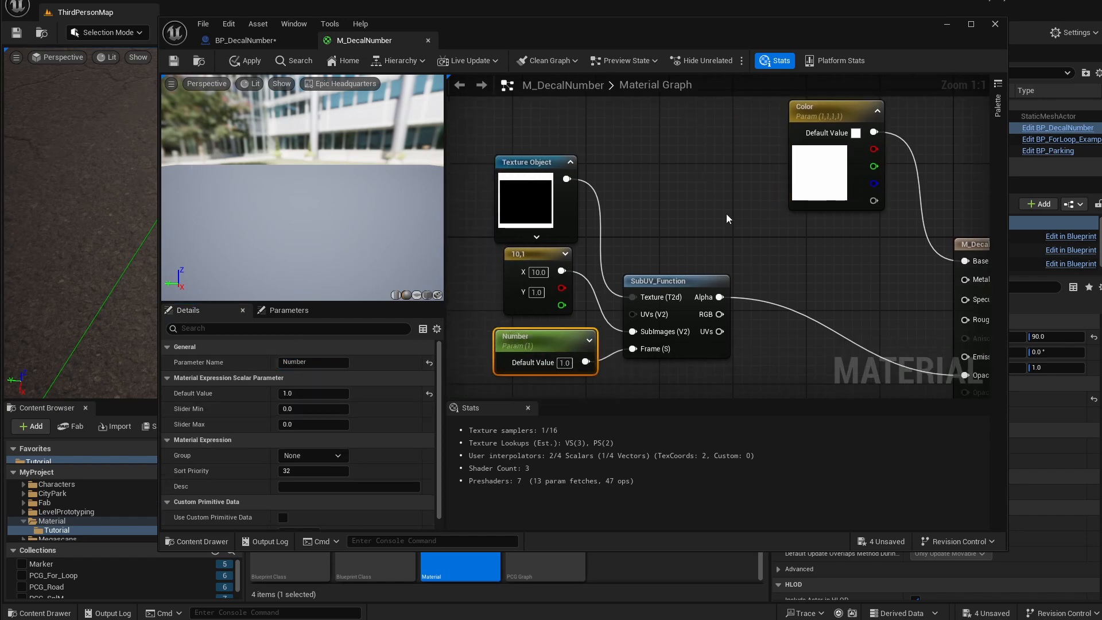
pyautogui.click(826, 110)
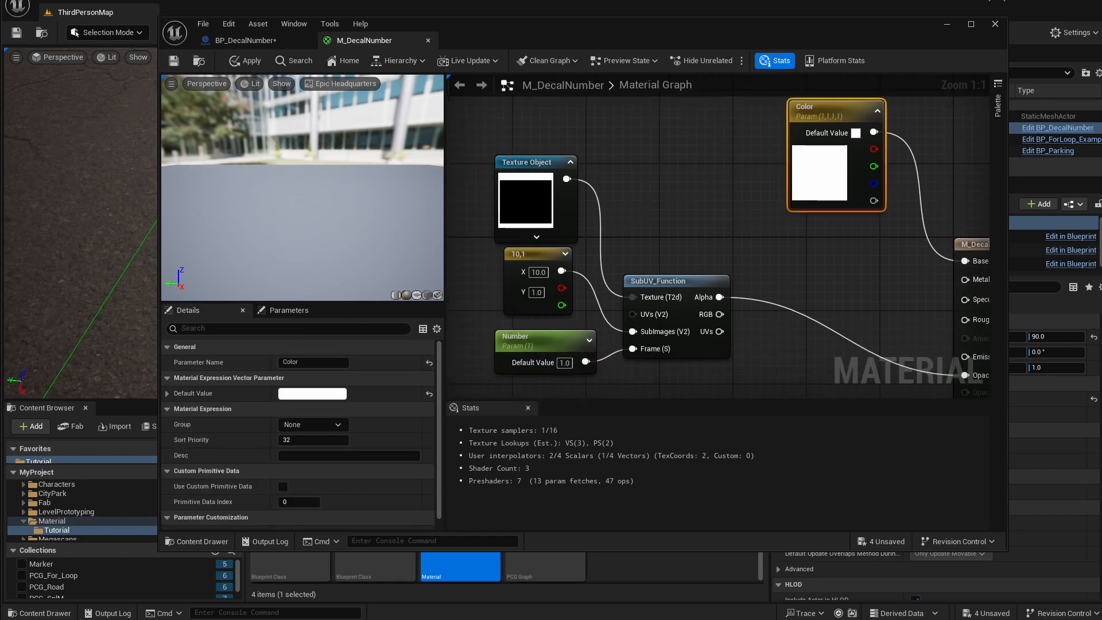
pyautogui.click(249, 61)
pyautogui.click(174, 61)
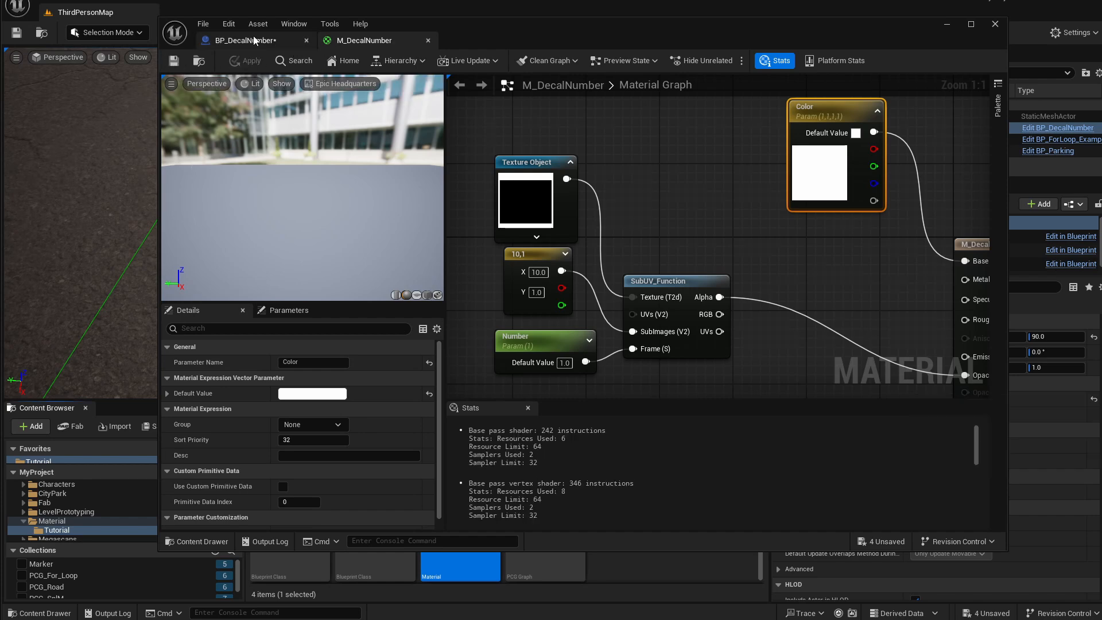
# In the BP_DecalNumber Construction Script, set the Set Scalar Parameter Value node's parameter name to Number.
pyautogui.click(241, 40)
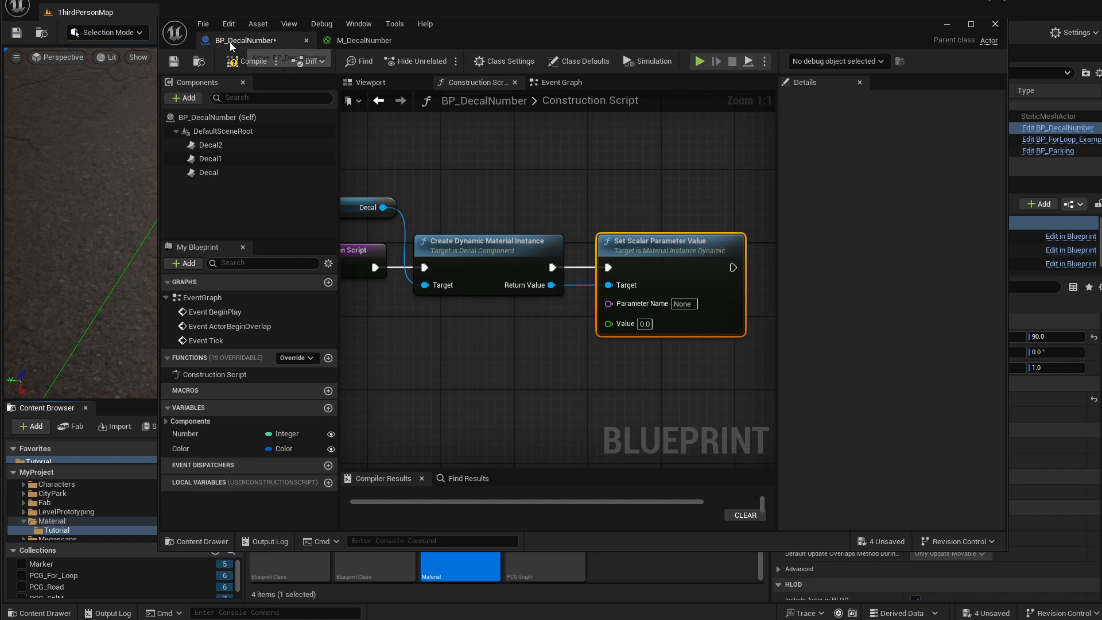
pyautogui.moveTo(588, 238); pyautogui.dragTo(531, 228, button='right')
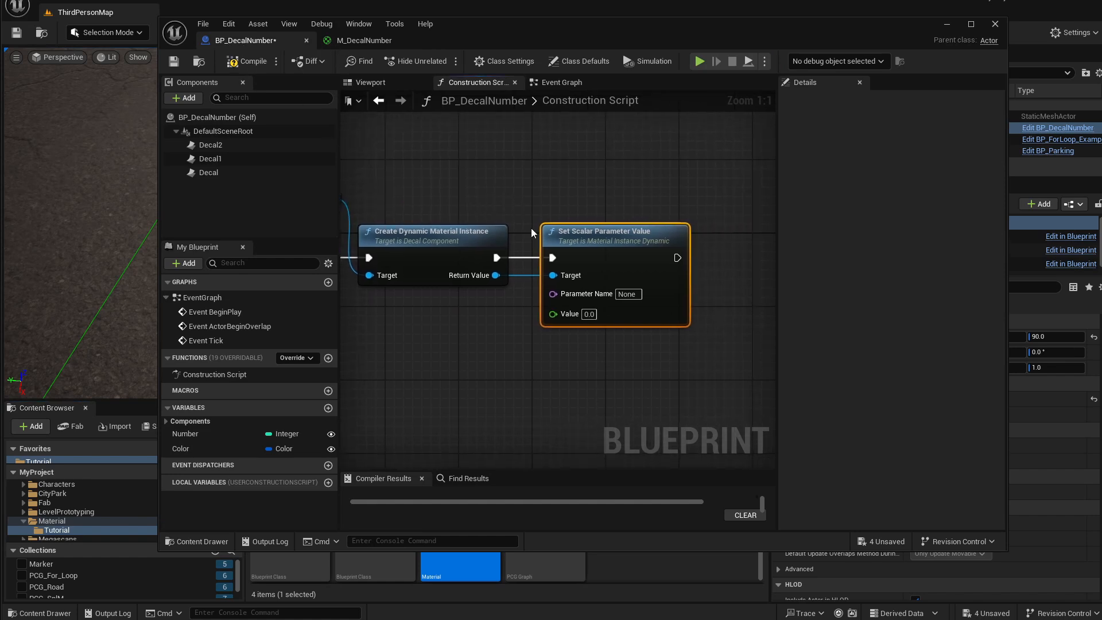
pyautogui.click(631, 293)
pyautogui.write('Num')
pyautogui.press('Return')
pyautogui.write('ber')
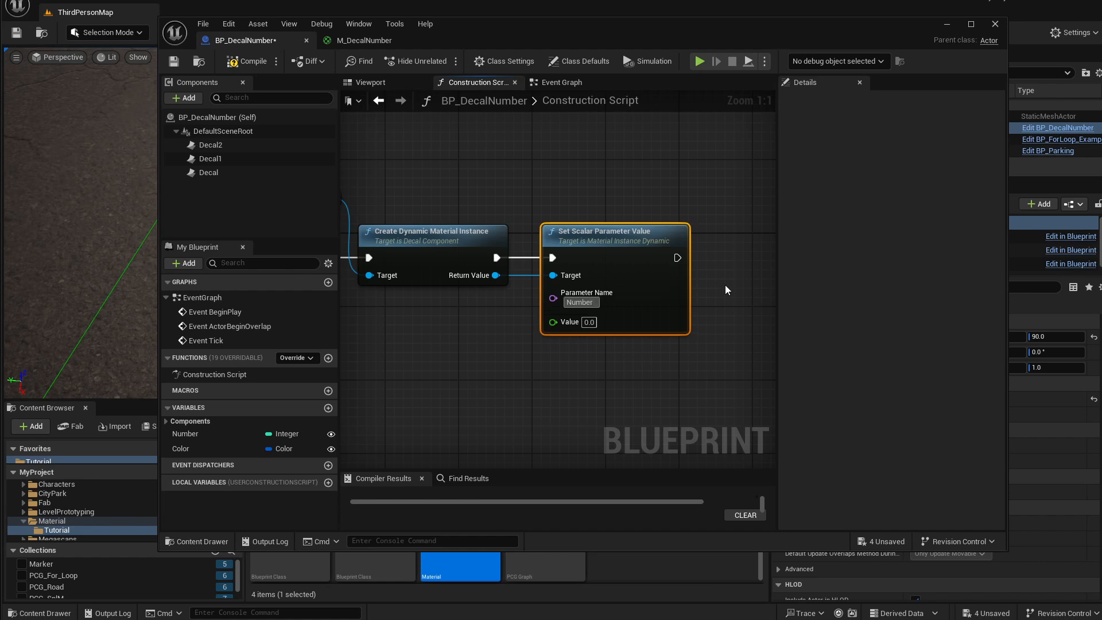
pyautogui.press('Return')
# Connect the Number variable to the Set Scalar Parameter Value node's Value pin.
pyautogui.moveTo(442, 329); pyautogui.dragTo(499, 312, button='right')
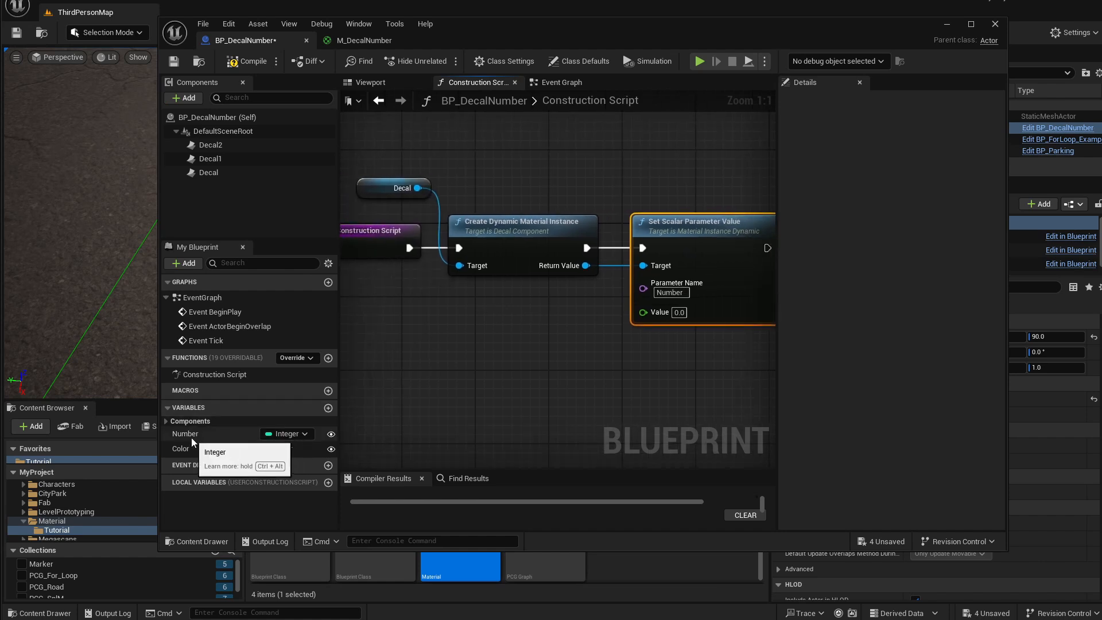
pyautogui.moveTo(191, 438); pyautogui.dragTo(643, 312)
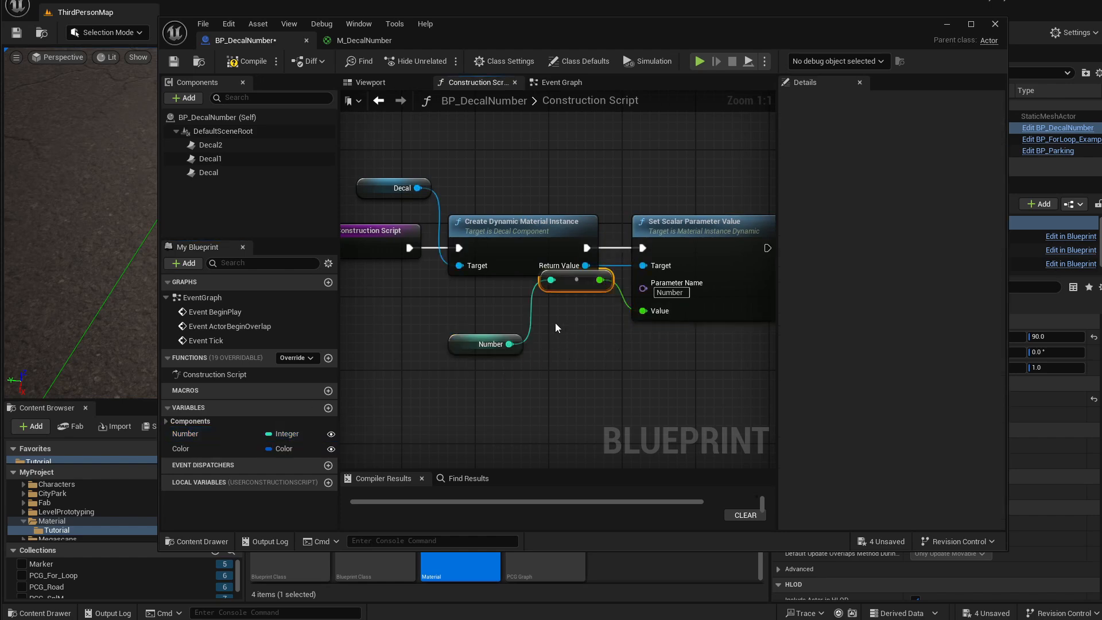
pyautogui.moveTo(576, 289); pyautogui.dragTo(568, 325)
pyautogui.moveTo(534, 207); pyautogui.dragTo(375, 226, button='right')
pyautogui.click(542, 256)
pyautogui.hotkey('ctrl', 'd')
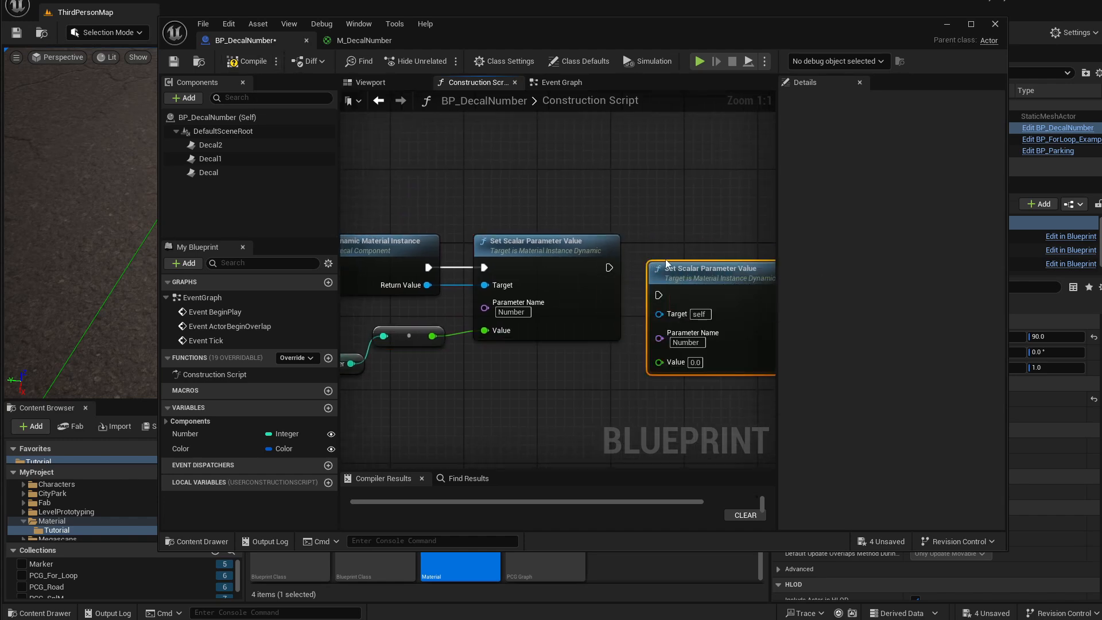
pyautogui.hotkey('ctrl', 'z')
# Add a Set Vector Parameter Value node from the dynamic material's Return Value and chain its execution after the scalar node.
pyautogui.moveTo(505, 171)
pyautogui.mouseDown(button='right')
pyautogui.moveTo(504, 186)
pyautogui.moveTo(514, 183)
pyautogui.mouseUp(button='right')
pyautogui.moveTo(437, 296); pyautogui.dragTo(518, 192)
pyautogui.write('set ve')
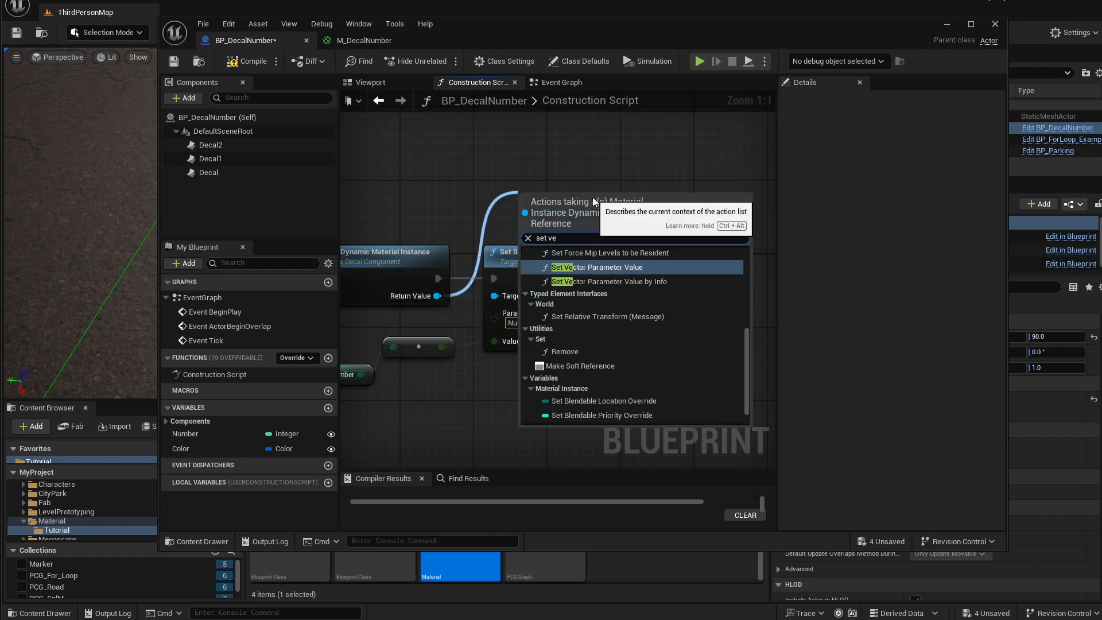
pyautogui.press('Return')
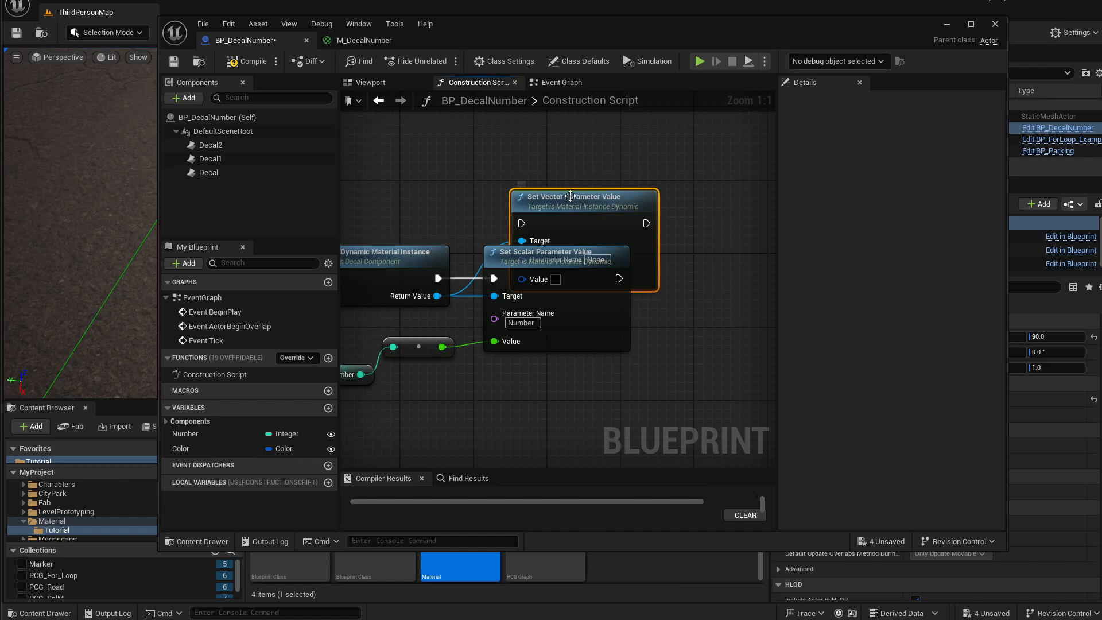
pyautogui.moveTo(593, 197); pyautogui.dragTo(732, 255)
pyautogui.moveTo(627, 270); pyautogui.dragTo(691, 281)
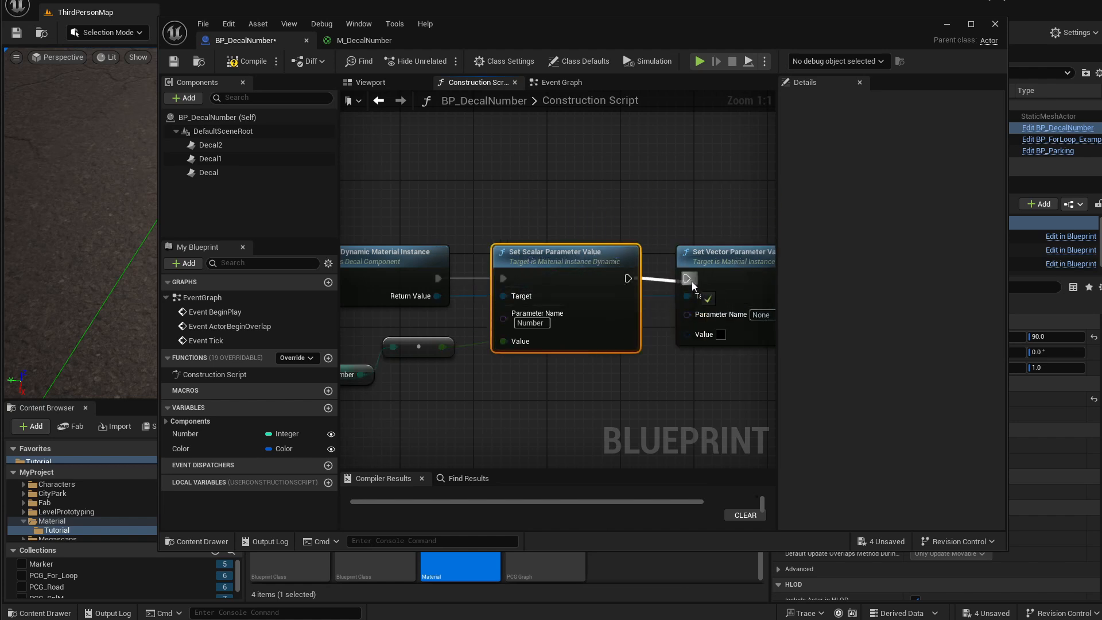
pyautogui.moveTo(691, 281); pyautogui.dragTo(632, 256, button='right')
# Set the vector node's parameter name to Color and connect the Color variable to its Value pin.
pyautogui.click(703, 289)
pyautogui.write('Color')
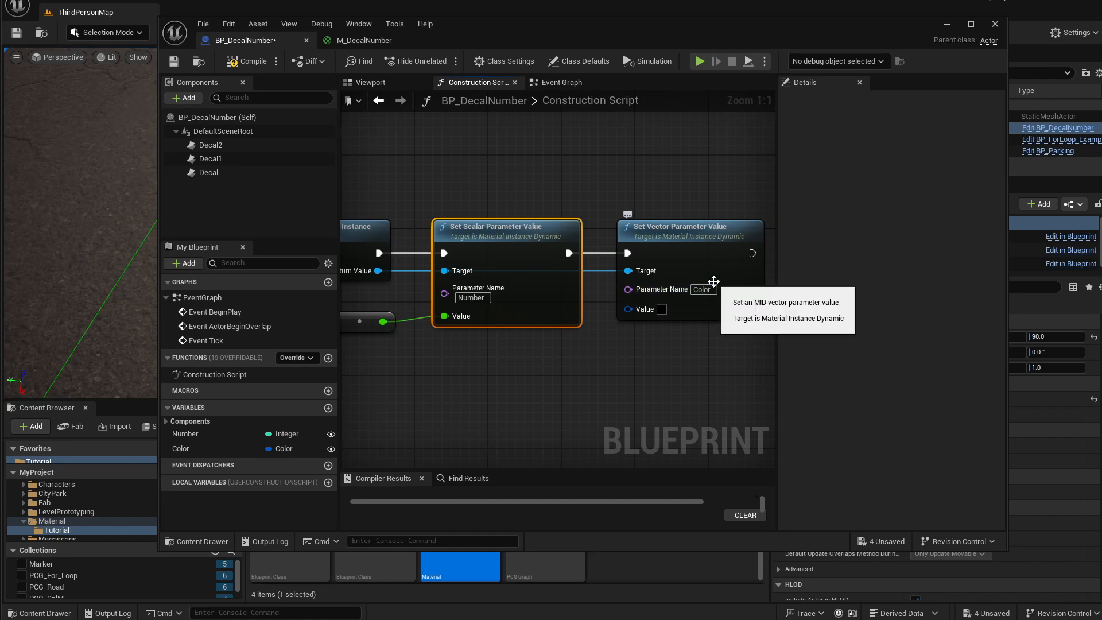
pyautogui.moveTo(180, 448); pyautogui.dragTo(628, 310)
pyautogui.moveTo(529, 299); pyautogui.dragTo(482, 362)
pyautogui.moveTo(595, 261); pyautogui.dragTo(585, 361)
pyautogui.moveTo(497, 183); pyautogui.dragTo(551, 253, button='right')
pyautogui.scroll(-1, 542, 214)
pyautogui.scroll(-1, 549, 250)
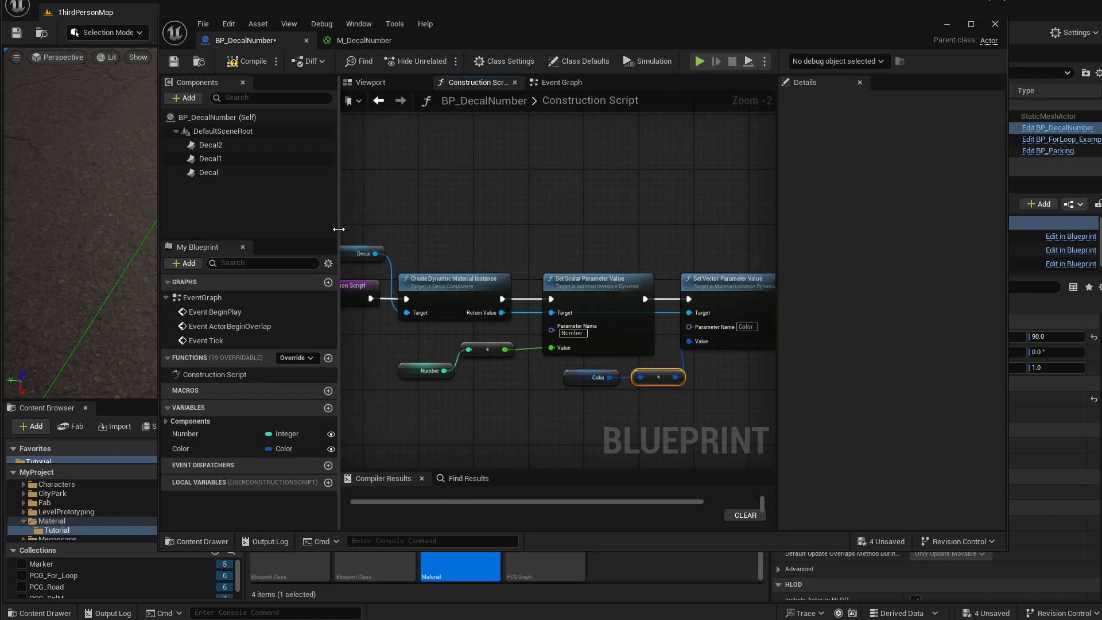
# Compile and save the BP_DecalNumber Blueprint and close its editor window.
pyautogui.moveTo(339, 231); pyautogui.dragTo(291, 226)
pyautogui.moveTo(516, 23); pyautogui.dragTo(412, 13)
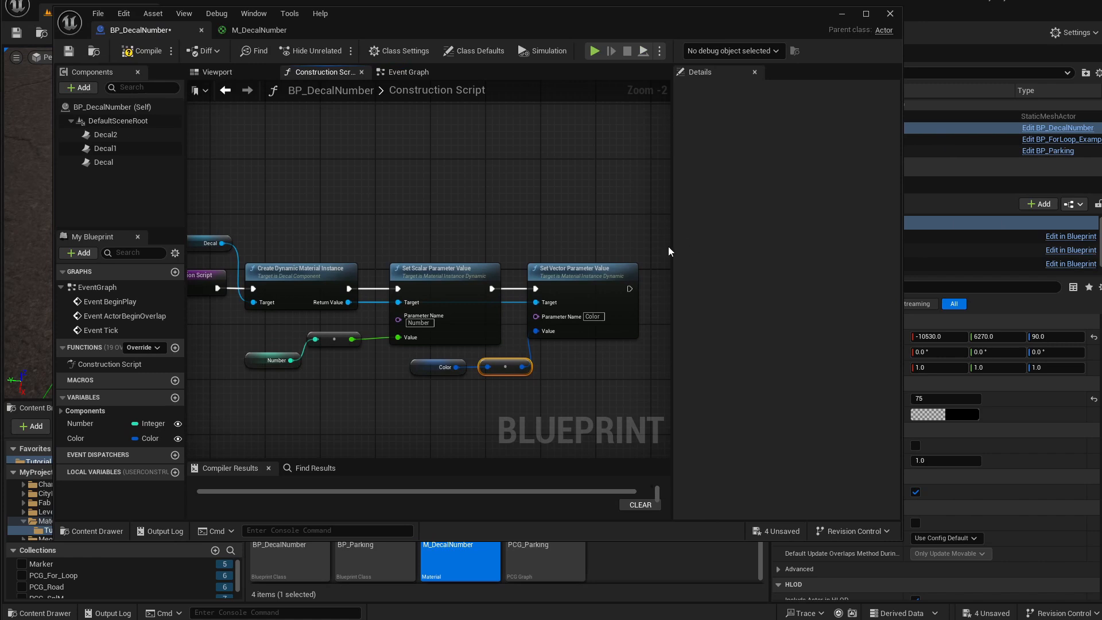
pyautogui.moveTo(669, 251); pyautogui.dragTo(736, 250)
pyautogui.moveTo(502, 201); pyautogui.dragTo(558, 208, button='right')
pyautogui.moveTo(626, 222); pyautogui.dragTo(270, 379)
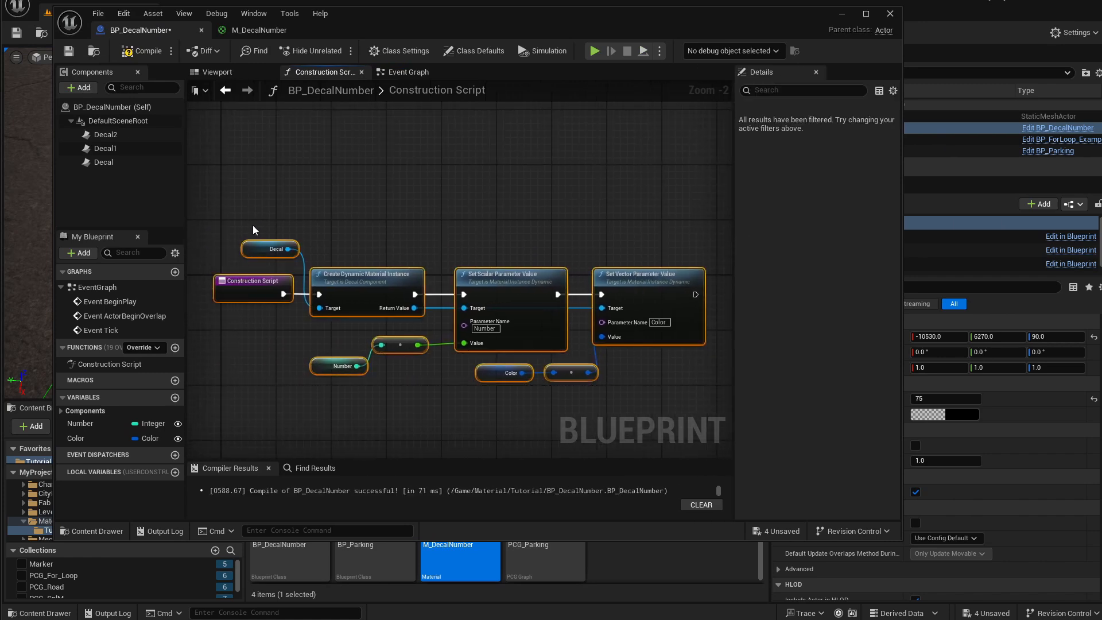
pyautogui.click(311, 362)
pyautogui.moveTo(326, 371); pyautogui.dragTo(320, 350)
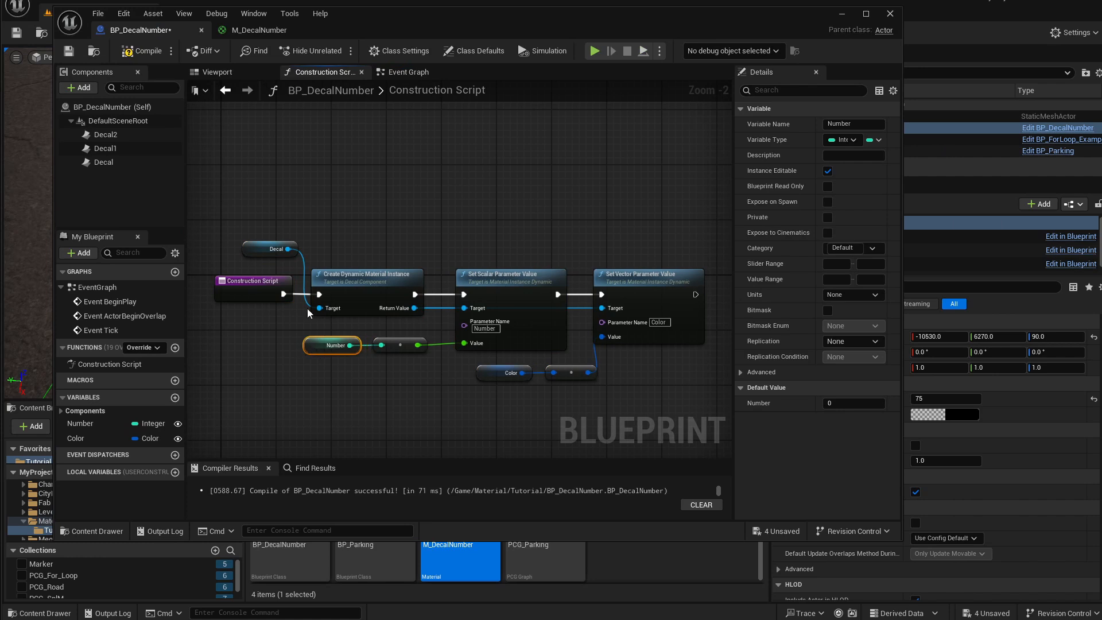
pyautogui.click(139, 52)
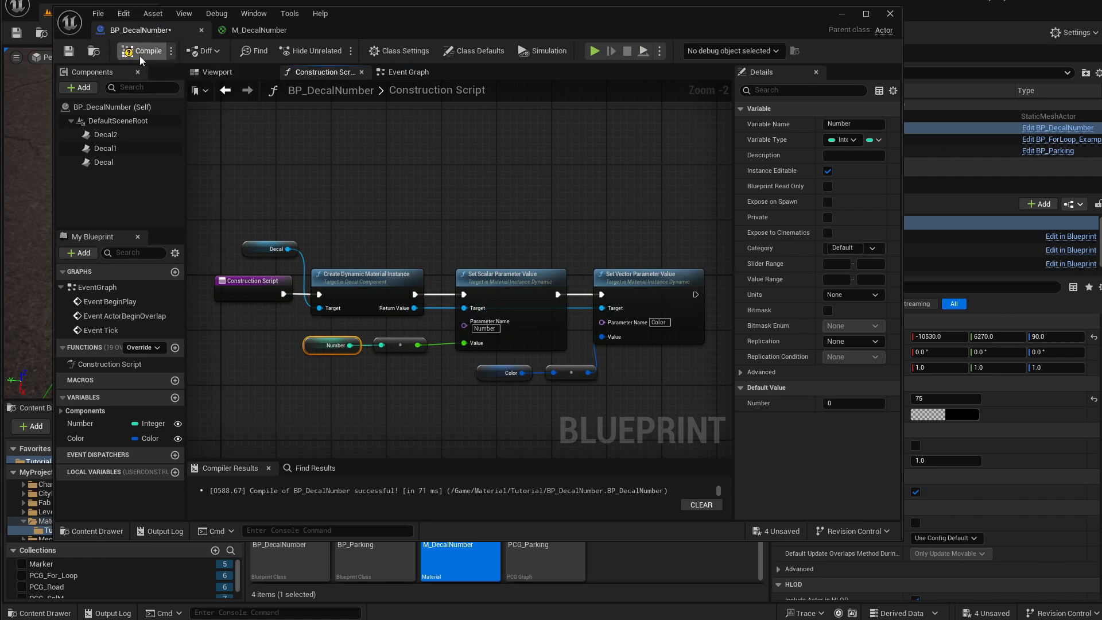
pyautogui.click(72, 53)
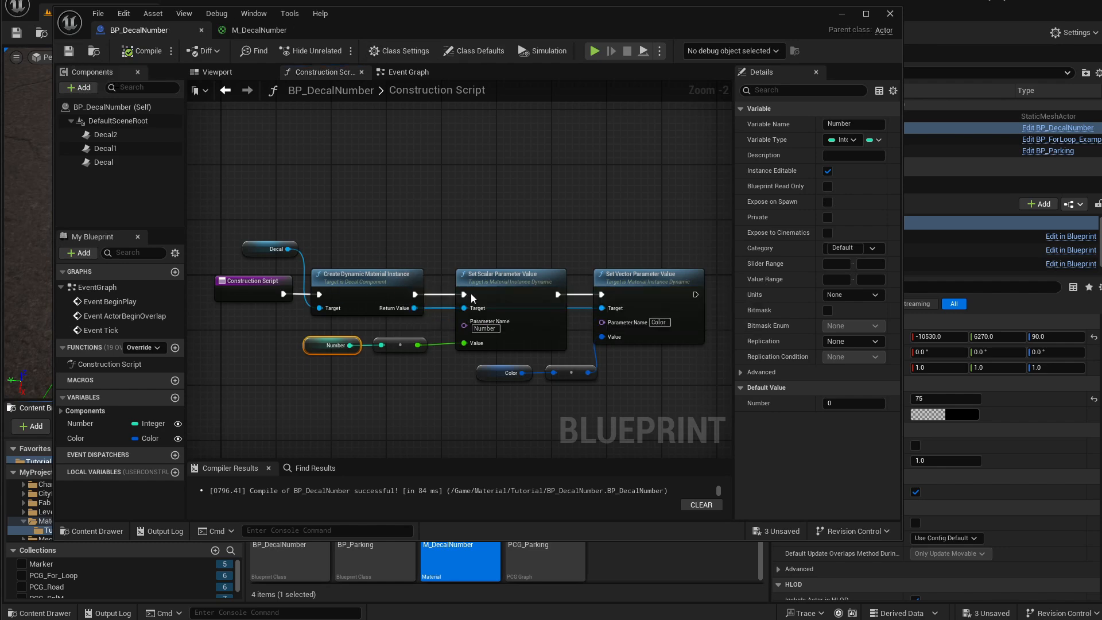
pyautogui.click(842, 14)
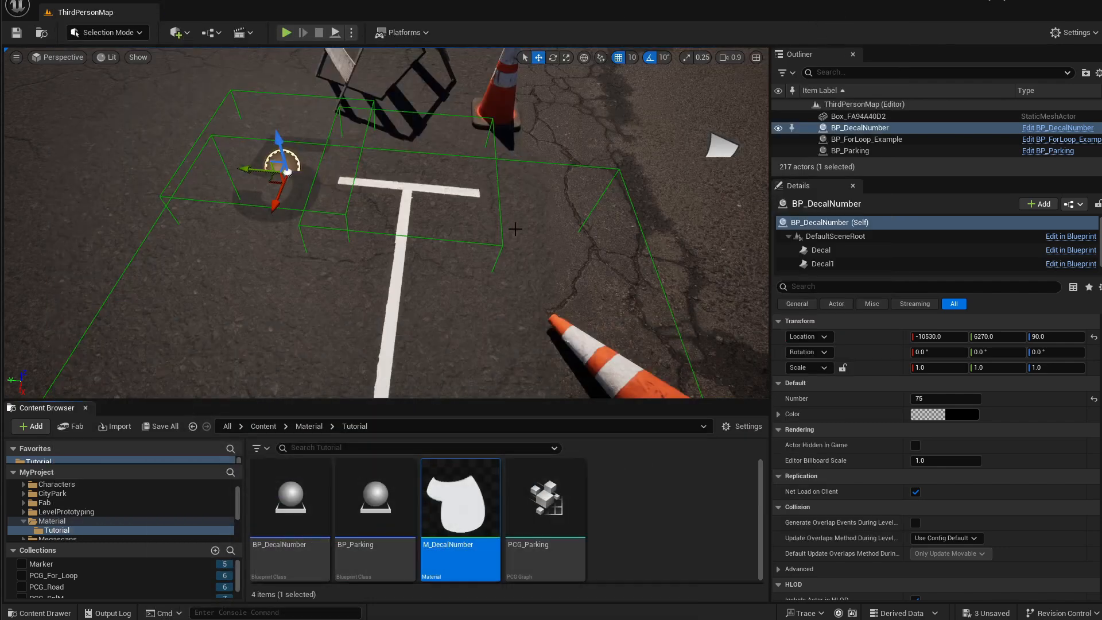
# Focus the BP_DecalNumber actor in the level and set its Number to 1.
pyautogui.press('f')
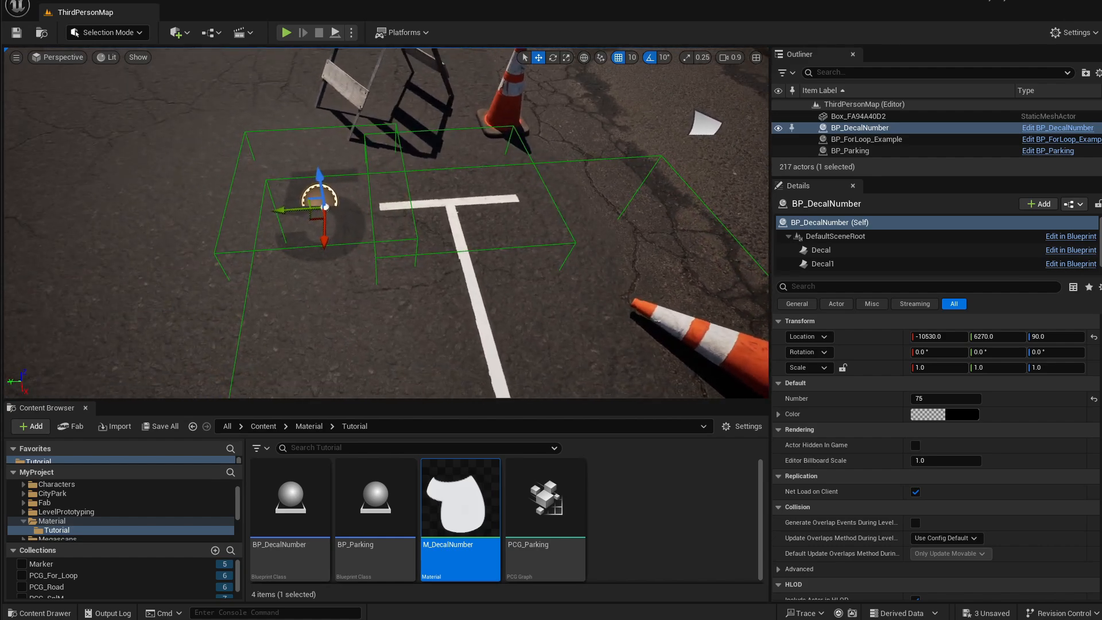
pyautogui.moveTo(735, 379)
pyautogui.mouseDown(button='right')
pyautogui.moveTo(738, 321)
pyautogui.moveTo(734, 380)
pyautogui.mouseUp(button='right')
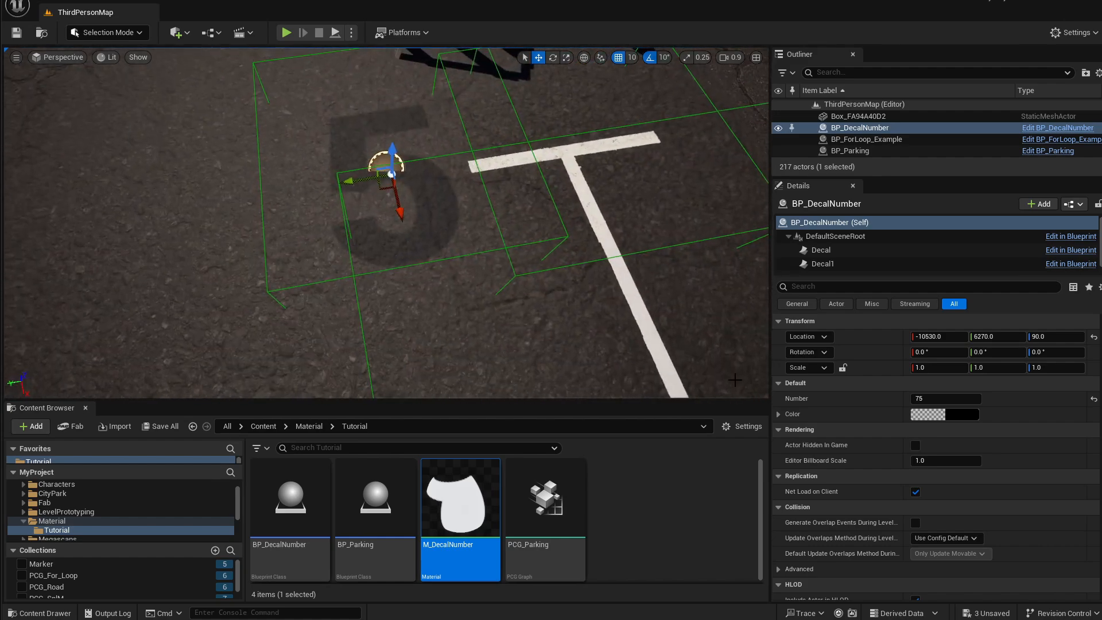
pyautogui.moveTo(533, 183); pyautogui.dragTo(545, 175, button='right')
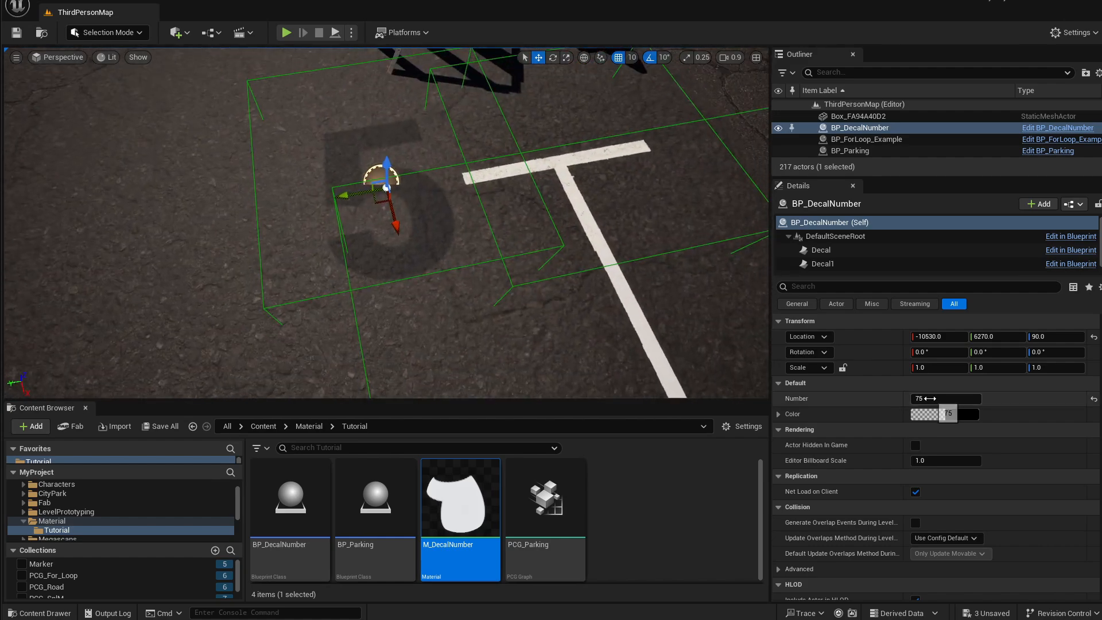
pyautogui.moveTo(643, 276); pyautogui.dragTo(628, 256, button='right')
pyautogui.click(953, 398)
pyautogui.write('1')
pyautogui.press('Return')
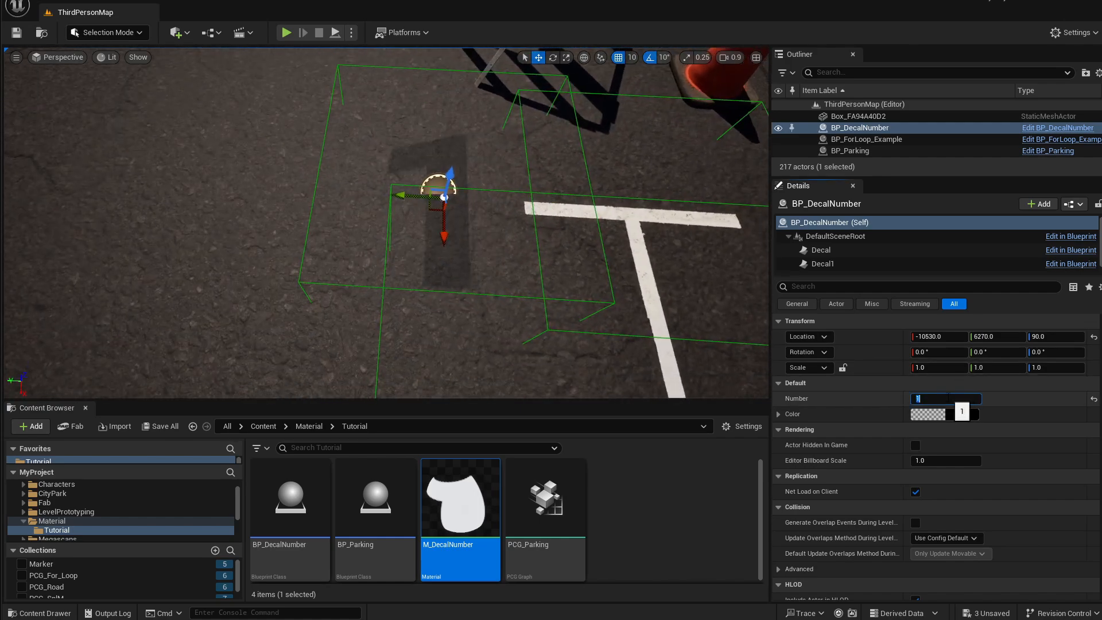
# Set the actor's Color to yellow (sRGB FFFC2AFF) in the color picker.
pyautogui.click(953, 415)
pyautogui.click(1027, 516)
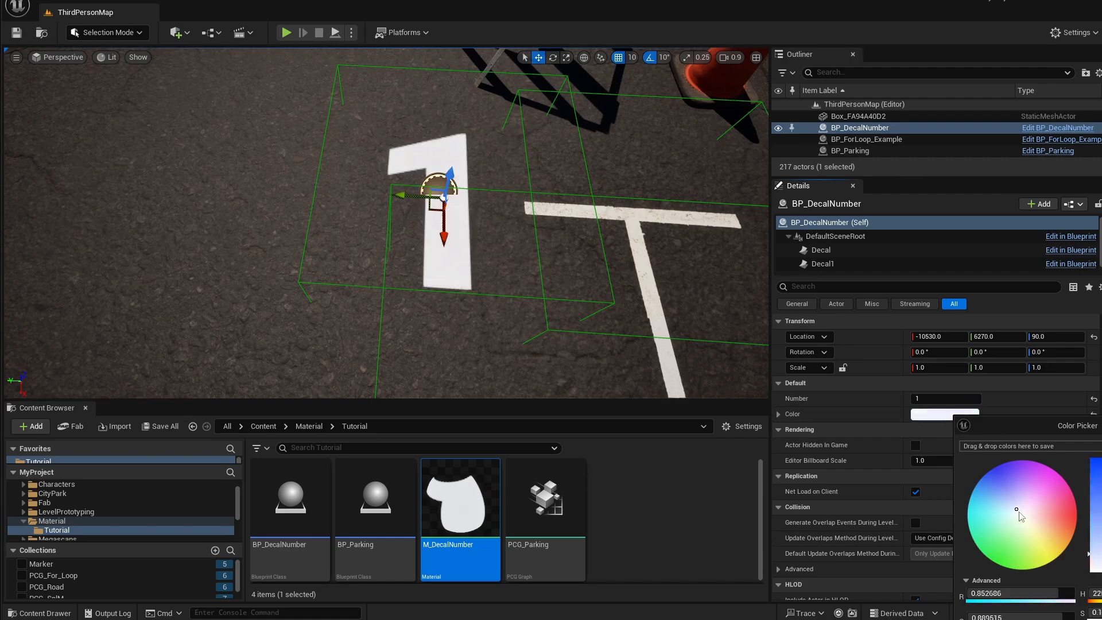
pyautogui.moveTo(1048, 423); pyautogui.dragTo(662, 157)
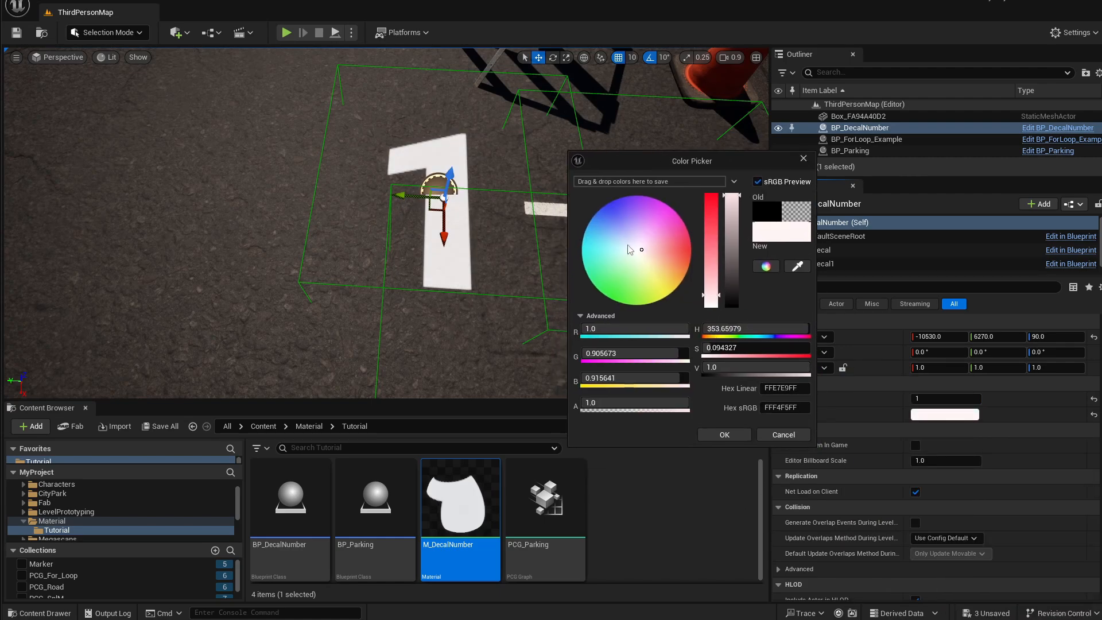
pyautogui.moveTo(683, 241); pyautogui.dragTo(666, 295)
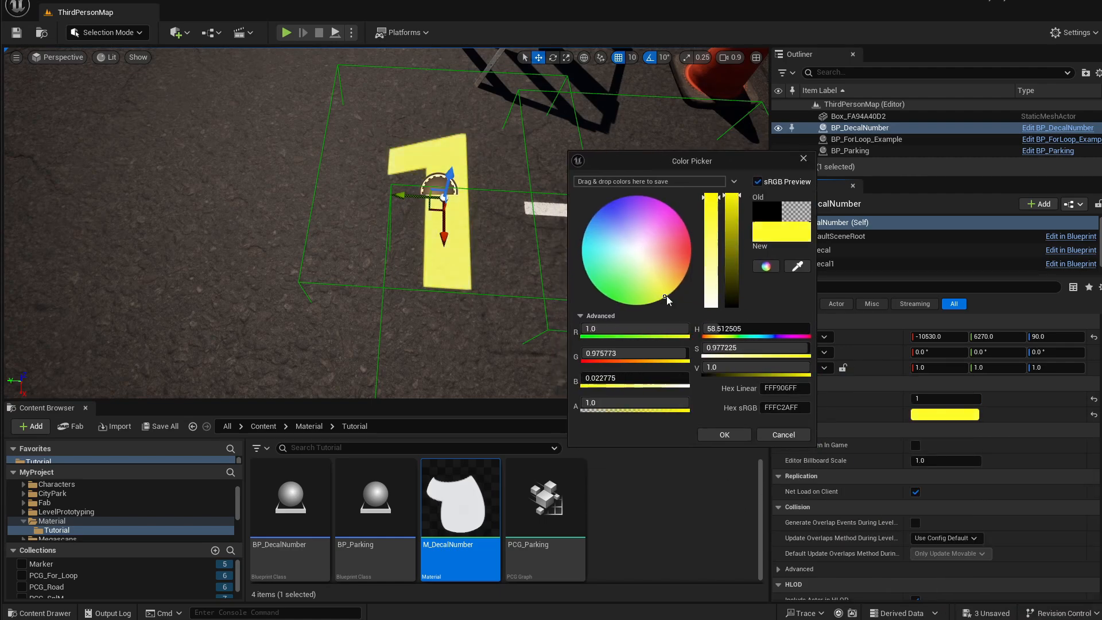
pyautogui.click(724, 434)
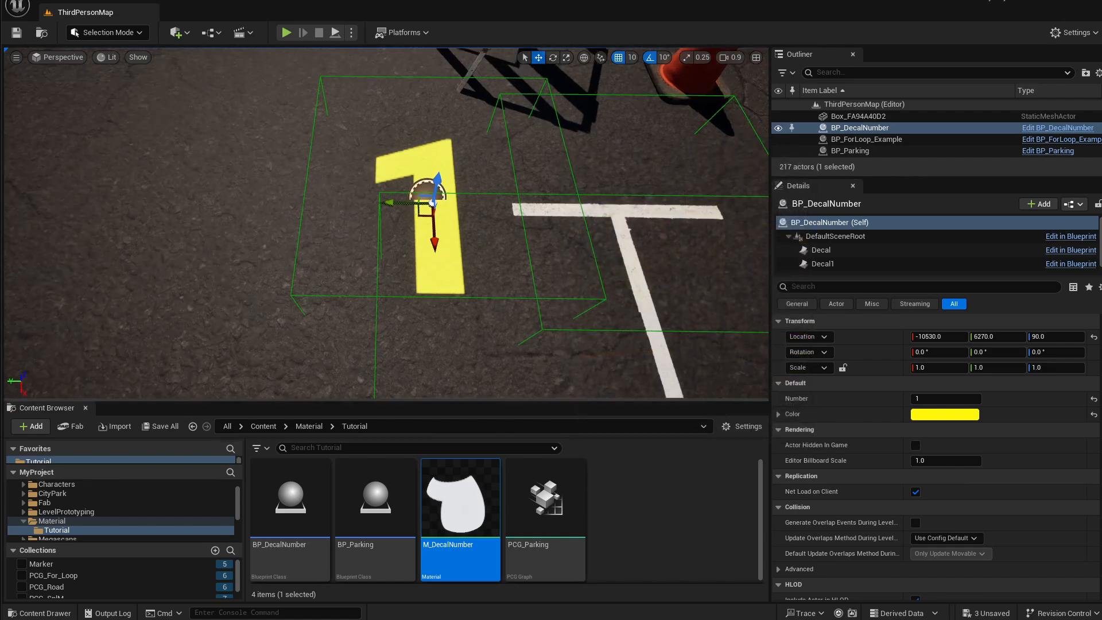
# Test the decal by entering Number values 2, 0, each digit 1 through 9, 0, then 1 through 4.
pyautogui.click(927, 399)
pyautogui.write('2')
pyautogui.press('Return')
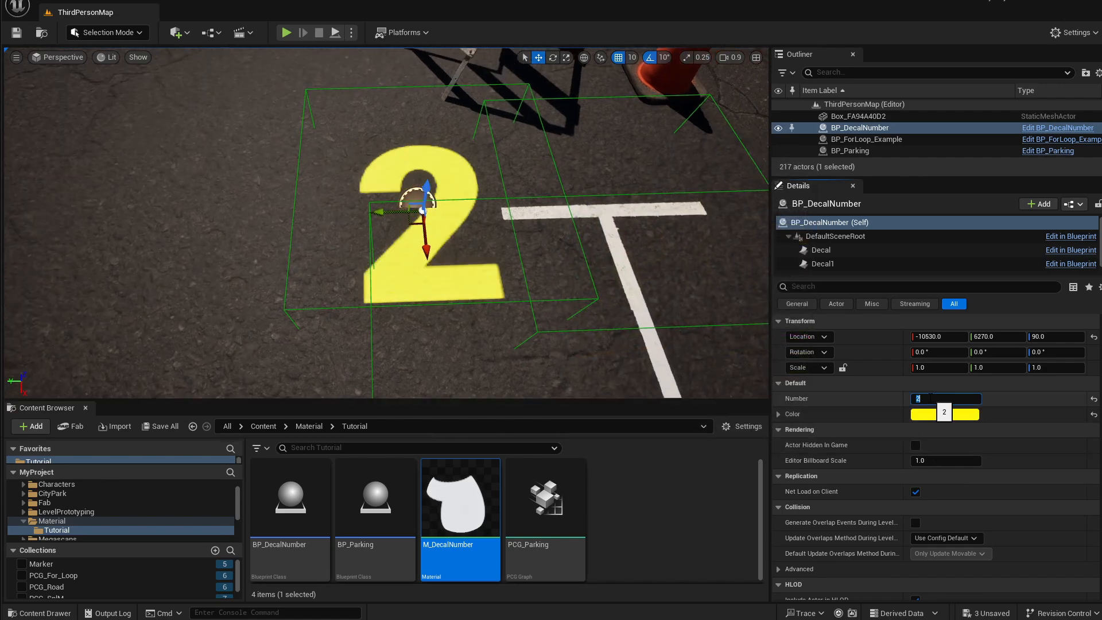
pyautogui.write('0')
pyautogui.press('Return')
pyautogui.write('1')
pyautogui.press('Return')
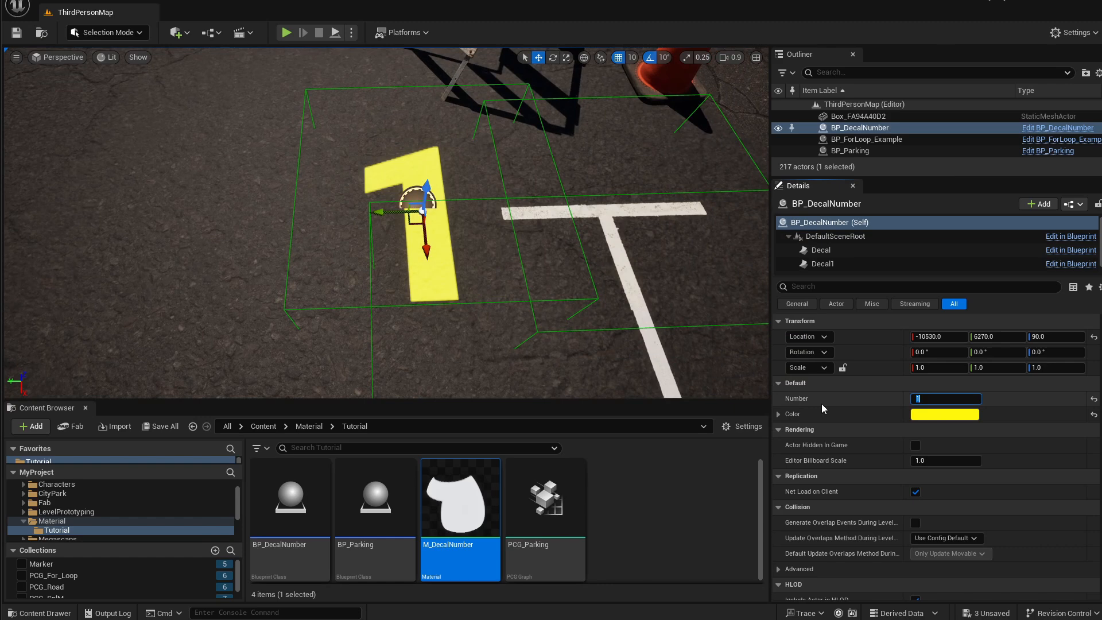
pyautogui.write('2')
pyautogui.press('Return')
pyautogui.write('3')
pyautogui.press('Return')
pyautogui.write('4')
pyautogui.press('Return')
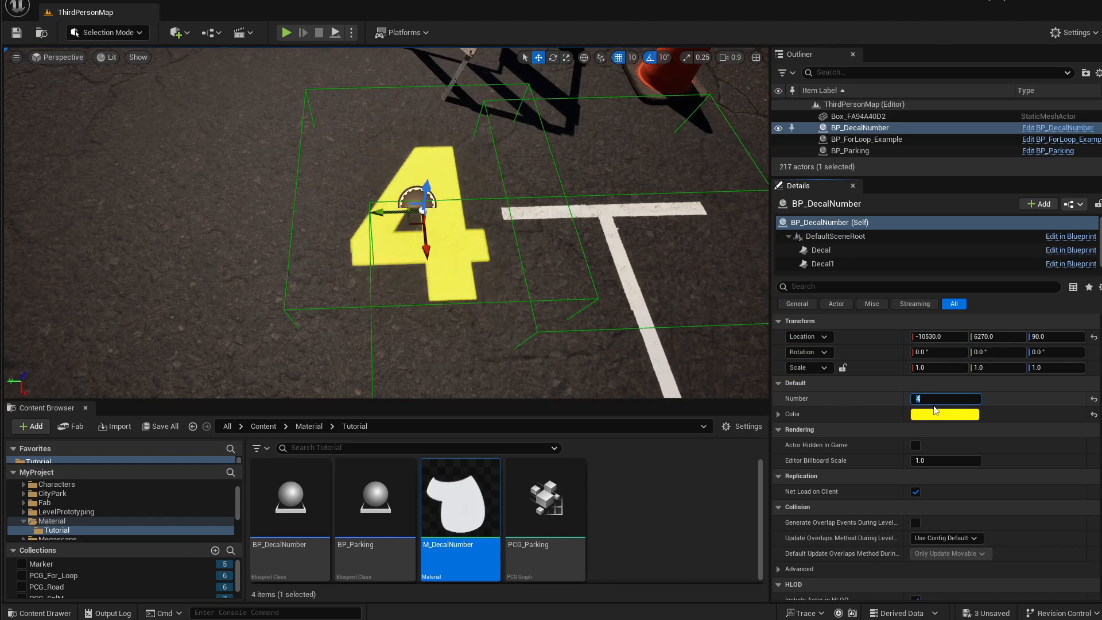
pyautogui.write('5')
pyautogui.press('Return')
pyautogui.write('6')
pyautogui.press('Return')
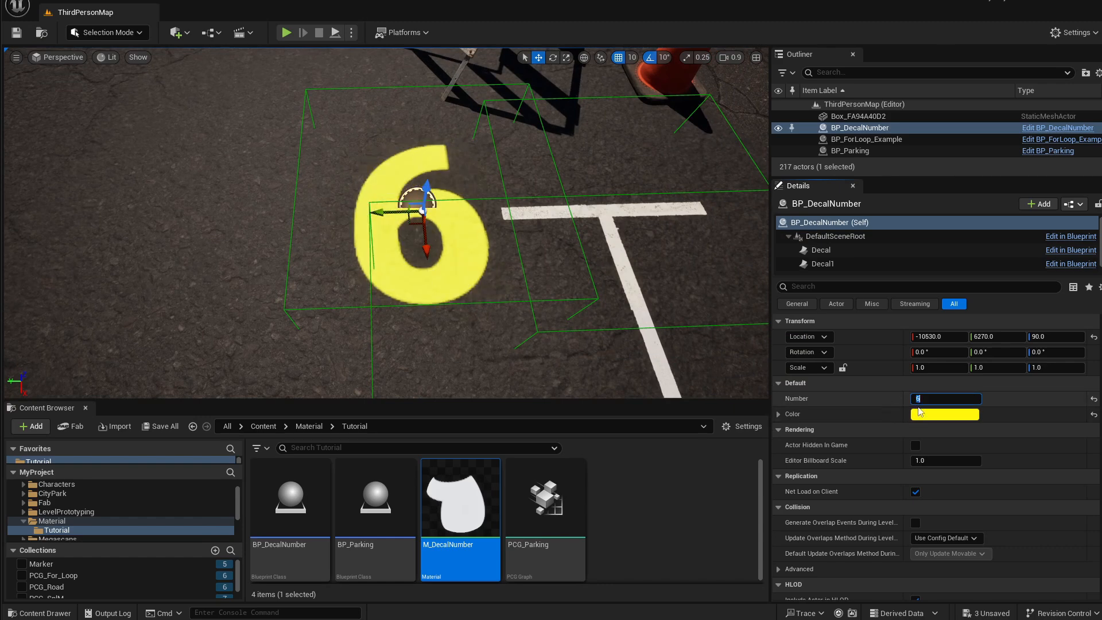
pyautogui.write('7')
pyautogui.press('Return')
pyautogui.write('8')
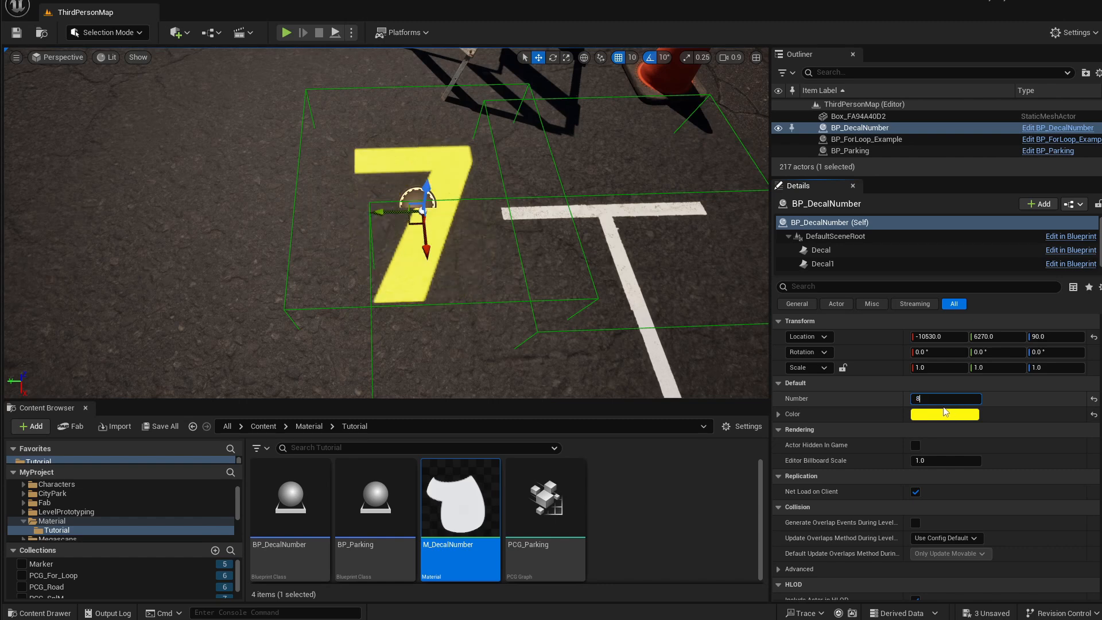
pyautogui.press('Return')
pyautogui.write('9')
pyautogui.press('Return')
pyautogui.write('0')
pyautogui.press('Return')
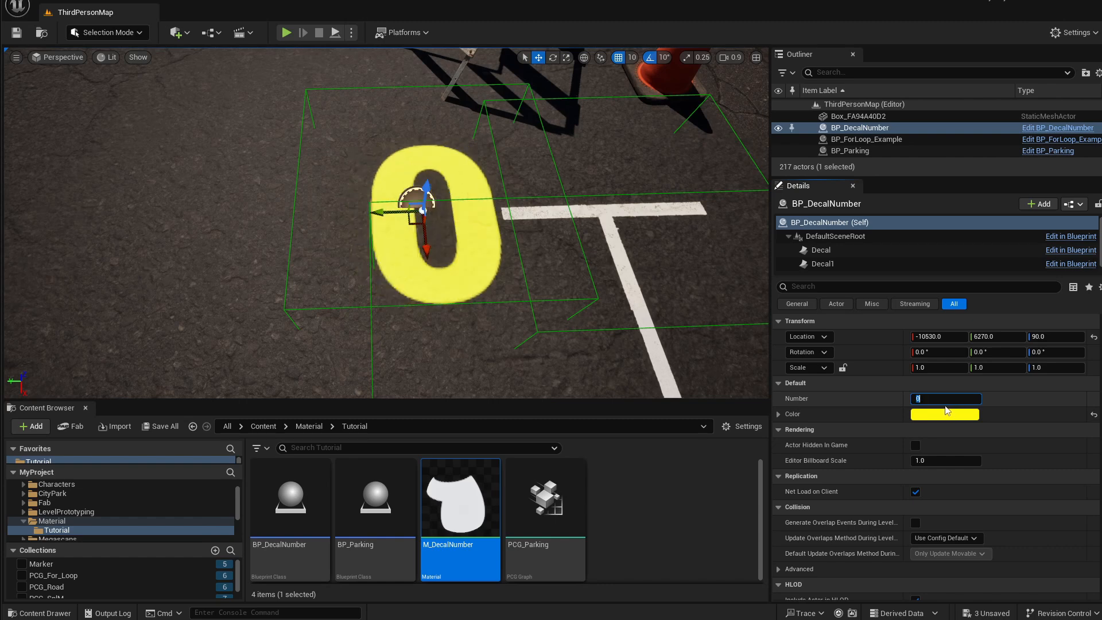
pyautogui.write('1')
pyautogui.press('Return')
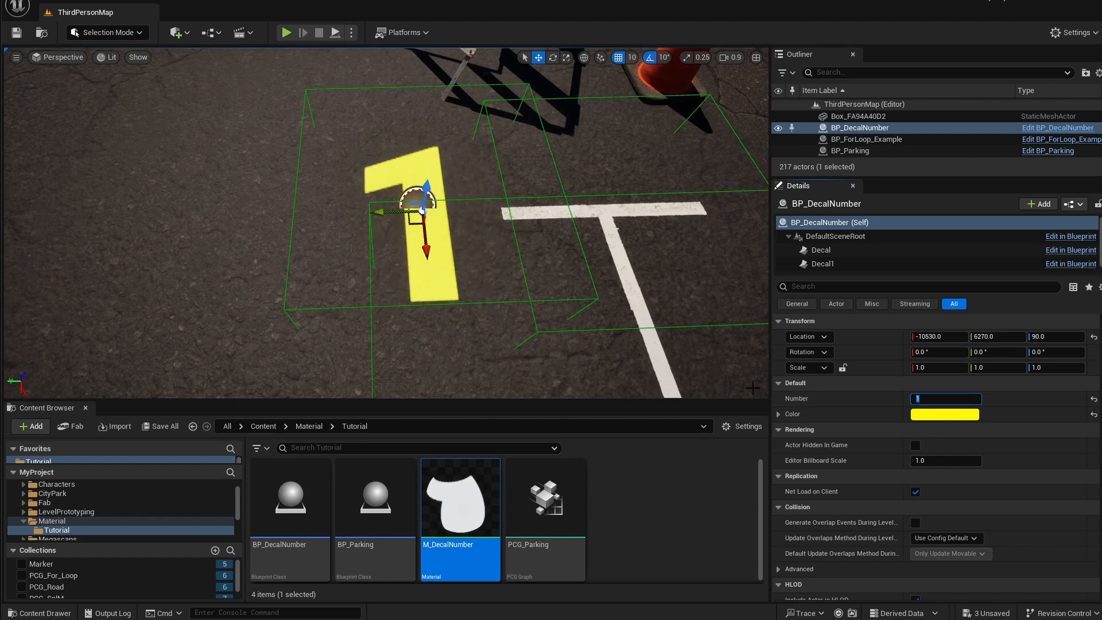
pyautogui.write('2')
pyautogui.press('Return')
pyautogui.write('3')
pyautogui.press('Return')
pyautogui.write('4')
pyautogui.press('Return')
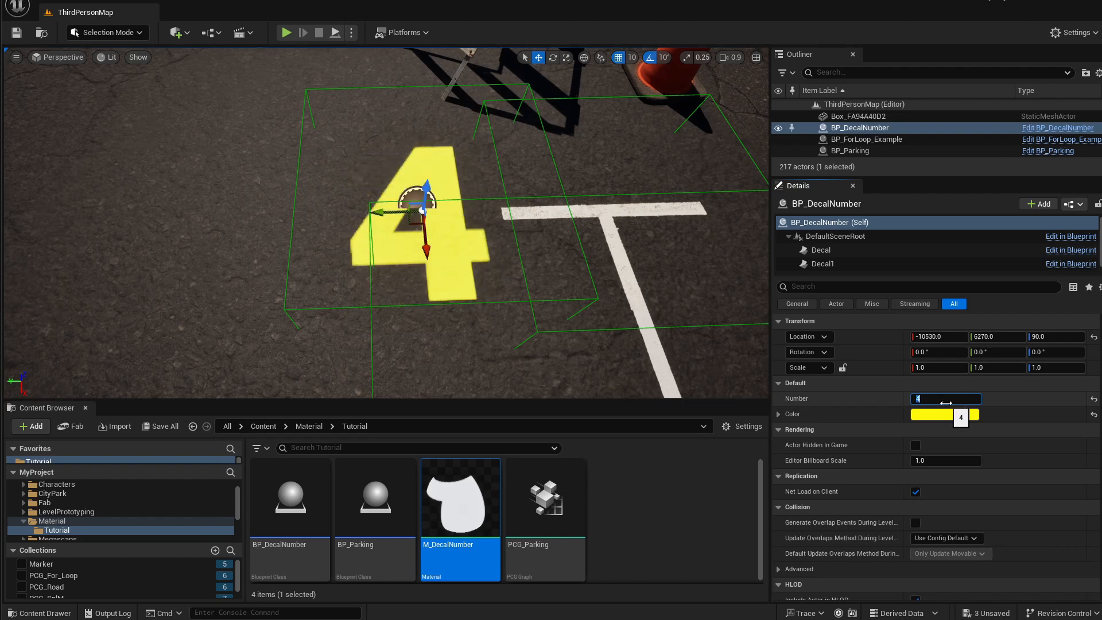
# Test the decal by entering Number values 5 through 12 in turn.
pyautogui.write('5')
pyautogui.press('Return')
pyautogui.write('6')
pyautogui.press('Return')
pyautogui.write('7')
pyautogui.press('Return')
pyautogui.write('8')
pyautogui.press('Return')
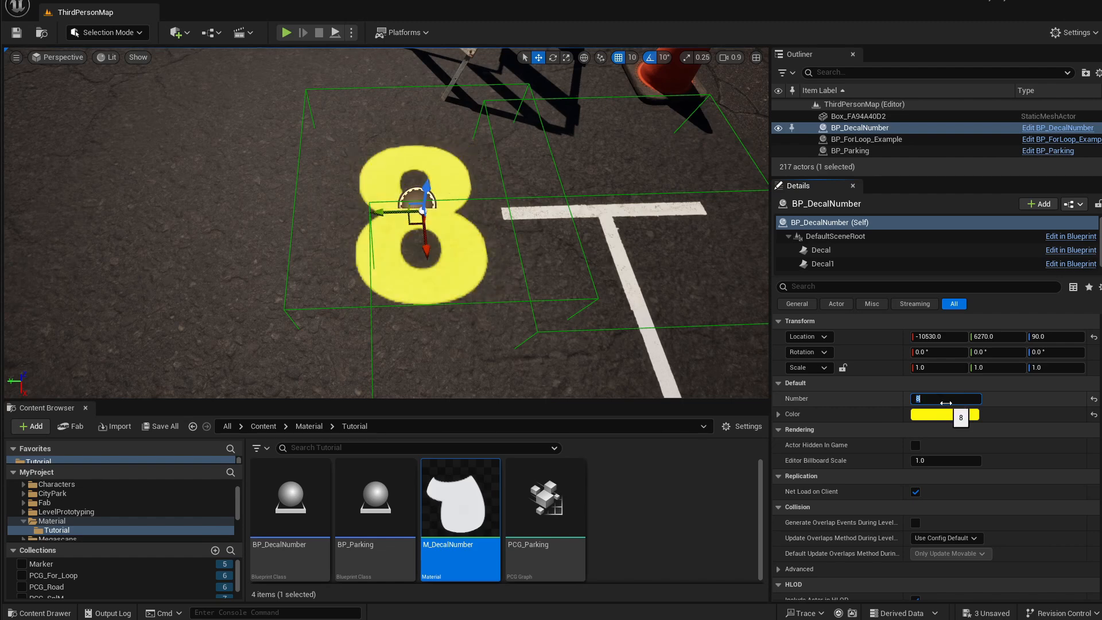
pyautogui.write('9')
pyautogui.press('Return')
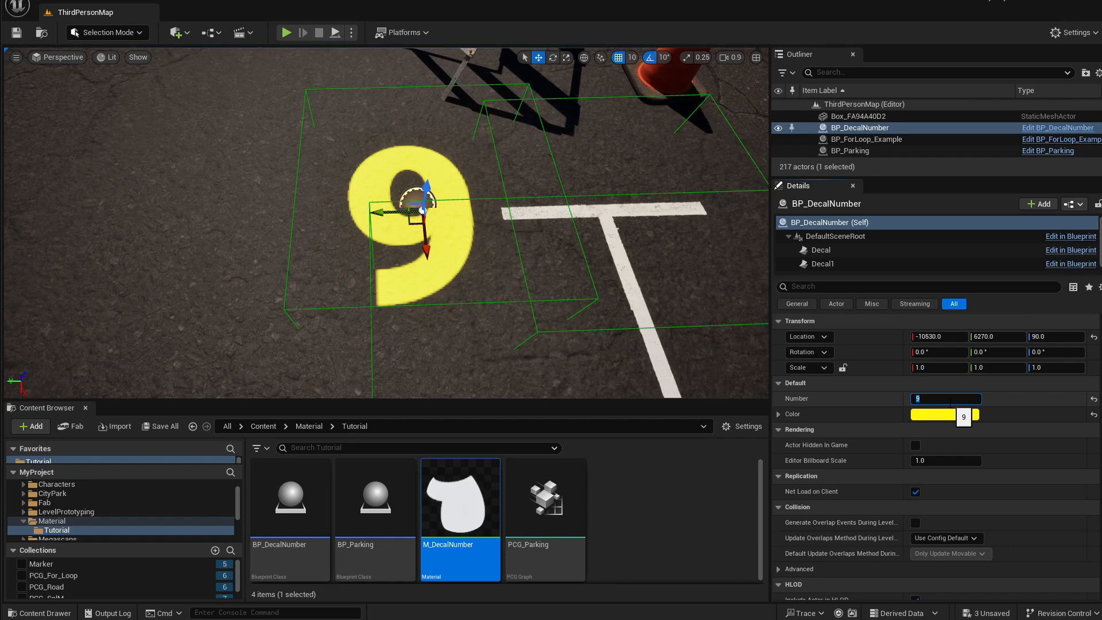
pyautogui.write('10')
pyautogui.press('Return')
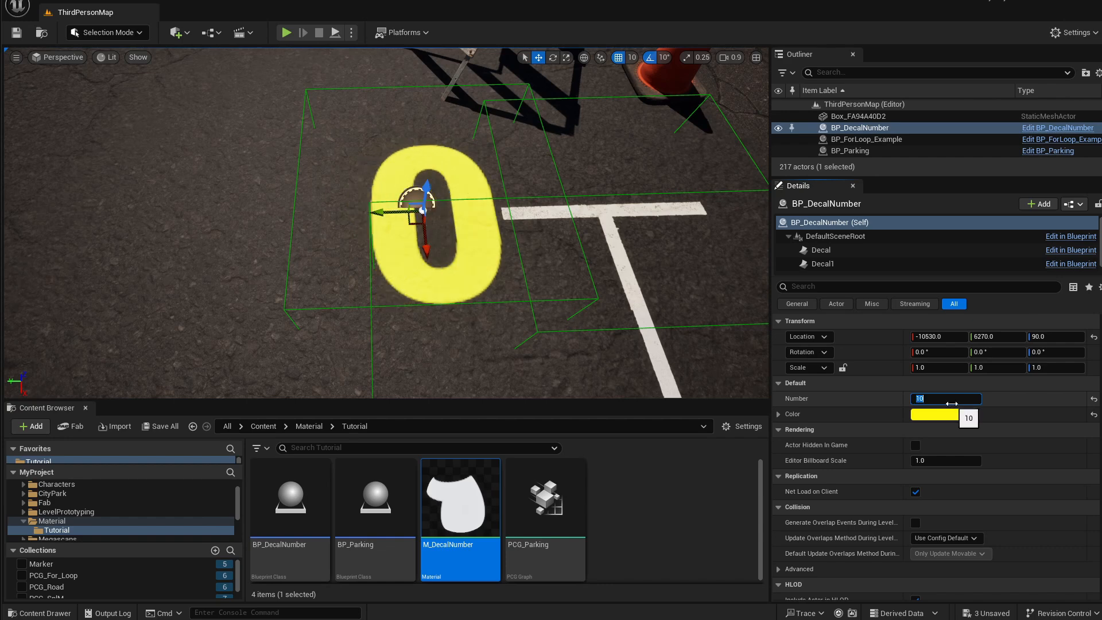
pyautogui.write('11')
pyautogui.press('Return')
pyautogui.write('12')
pyautogui.press('Return')
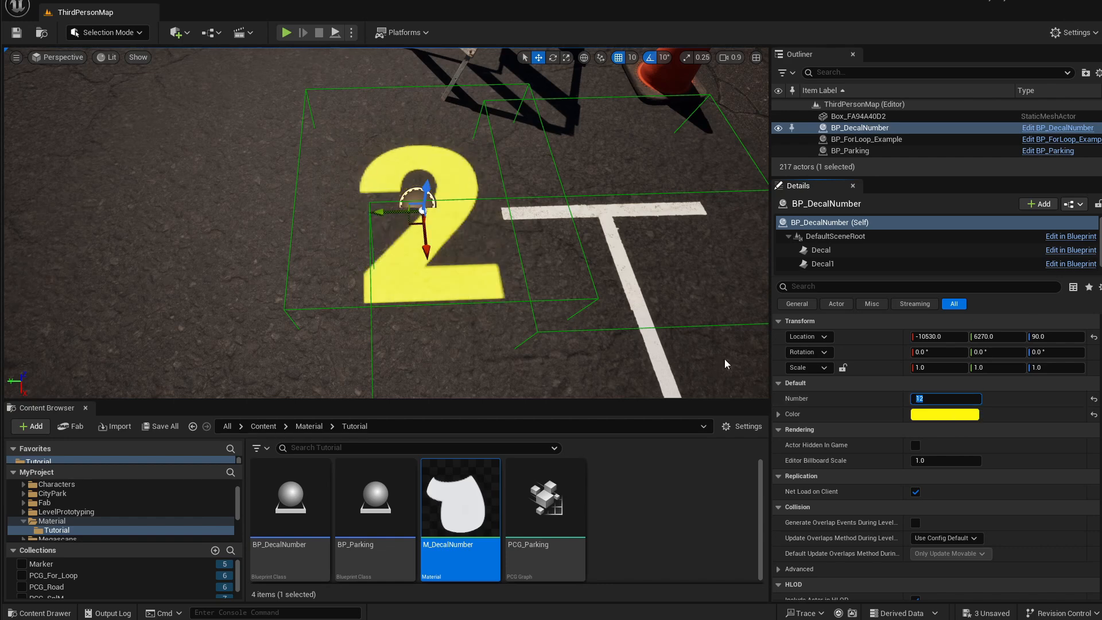
pyautogui.click(926, 403)
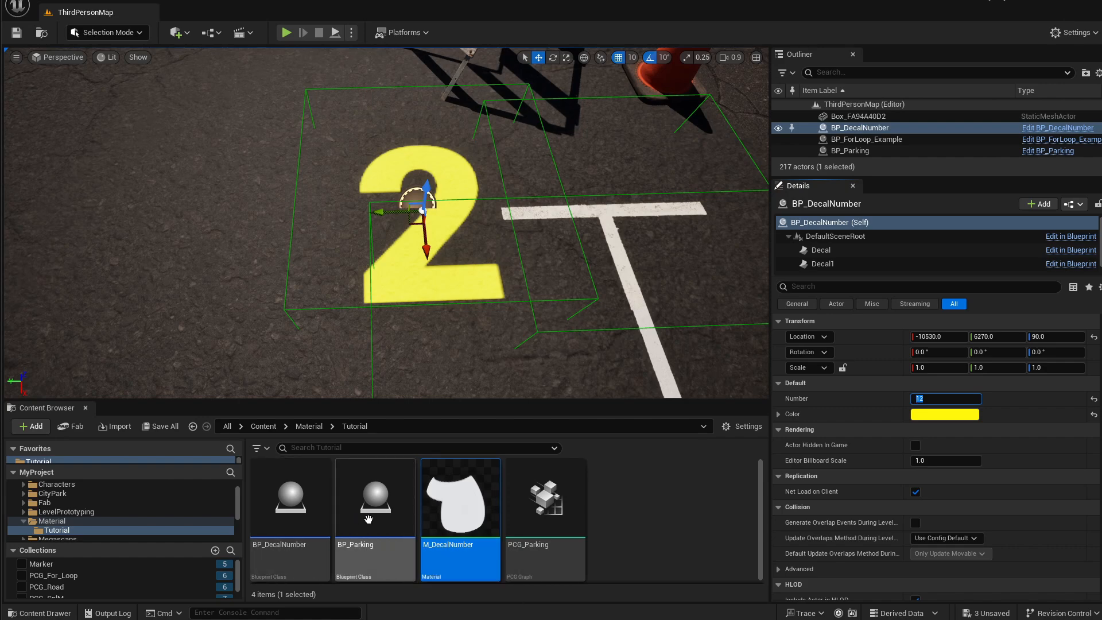
# Open BP_DecalNumber's Construction Script and spread its nodes apart, placing the Decal reference beside Create Dynamic Material Instance.
pyautogui.doubleClick(285, 516)
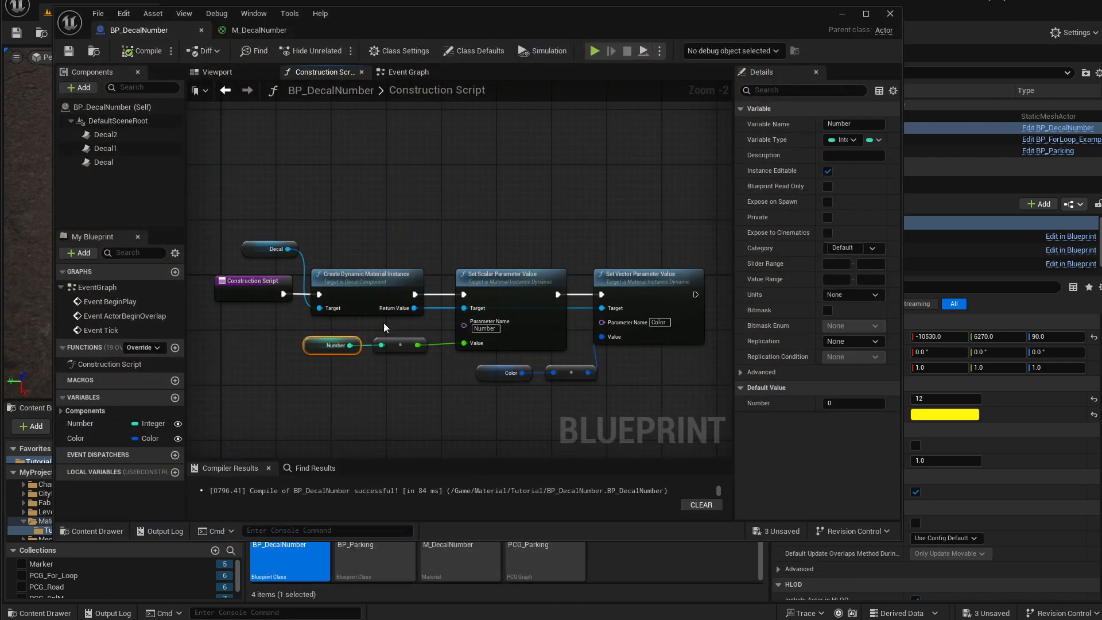
pyautogui.moveTo(359, 233); pyautogui.dragTo(370, 209, button='right')
pyautogui.click(287, 224)
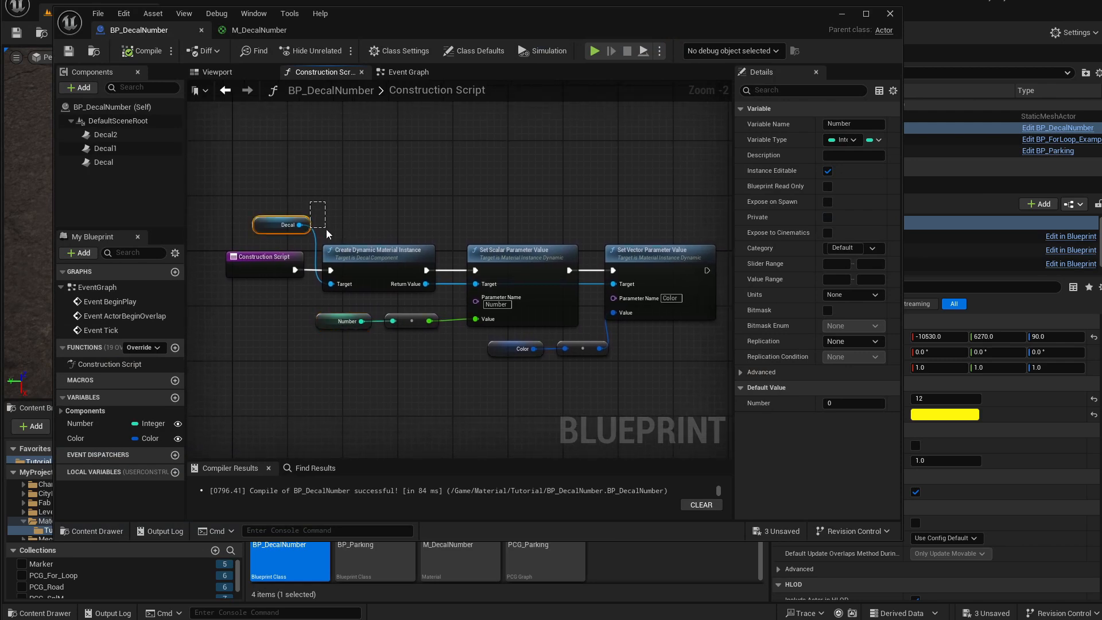
pyautogui.moveTo(351, 194); pyautogui.dragTo(628, 364)
pyautogui.moveTo(453, 212); pyautogui.dragTo(625, 359)
pyautogui.click(384, 257)
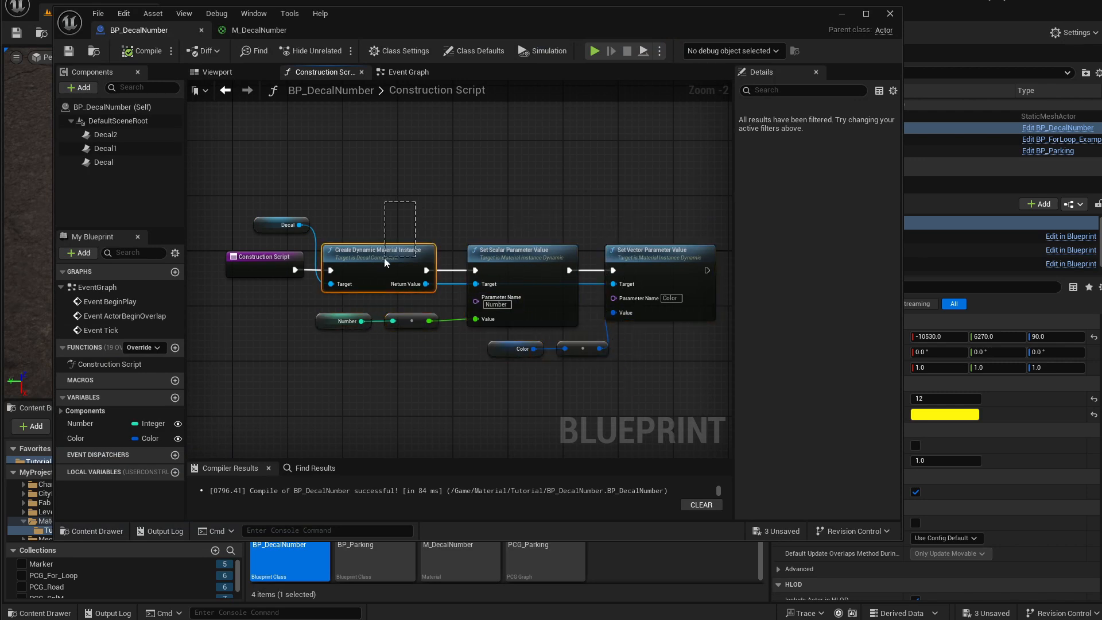
pyautogui.moveTo(313, 198); pyautogui.dragTo(332, 219, button='right')
pyautogui.moveTo(238, 309); pyautogui.dragTo(247, 187)
pyautogui.click(285, 166)
pyautogui.moveTo(285, 166); pyautogui.dragTo(295, 175, button='right')
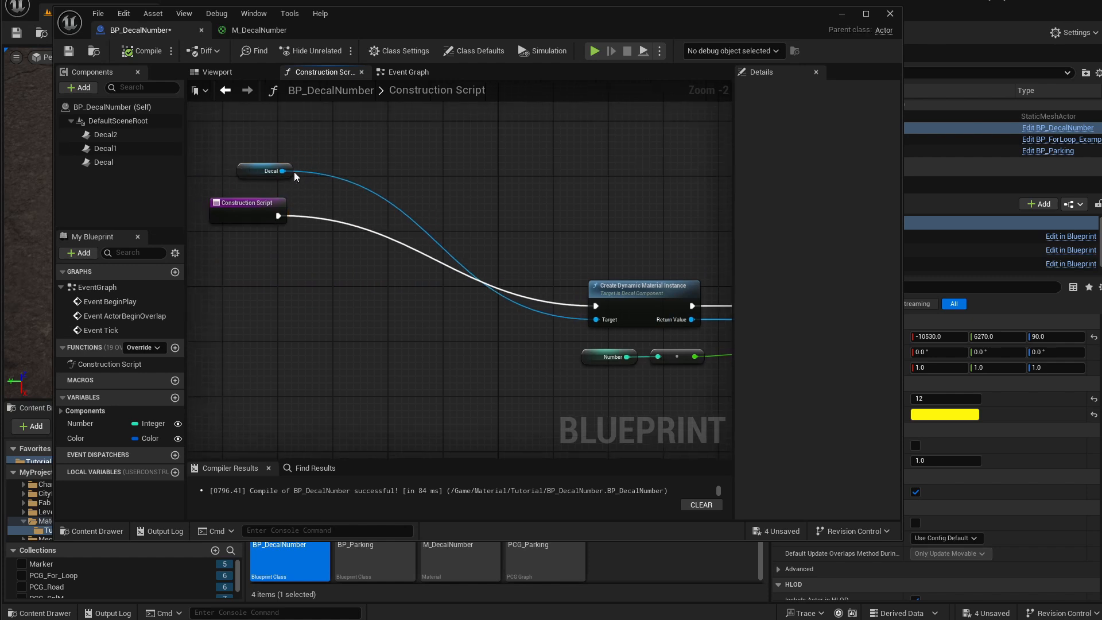
pyautogui.moveTo(281, 171)
pyautogui.mouseDown()
pyautogui.moveTo(551, 336)
pyautogui.moveTo(377, 181)
pyautogui.moveTo(280, 171)
pyautogui.mouseUp()
pyautogui.moveTo(263, 171); pyautogui.dragTo(524, 324)
# Delete the Decal component and select Decal1 and Decal2 to inspect them.
pyautogui.click(116, 164)
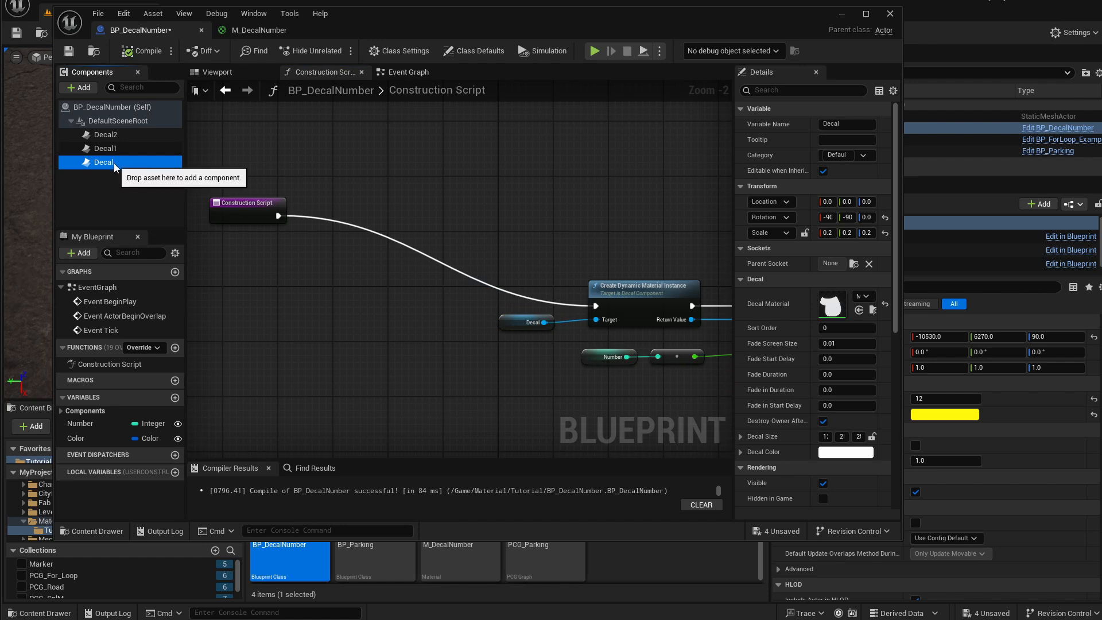
pyautogui.press('Delete')
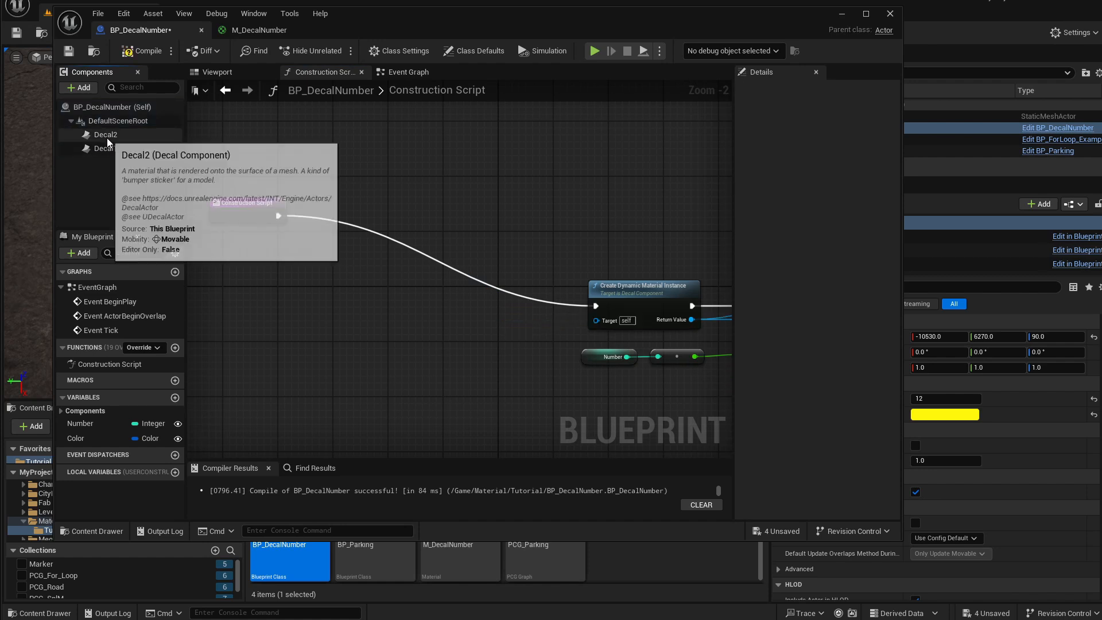
pyautogui.click(117, 148)
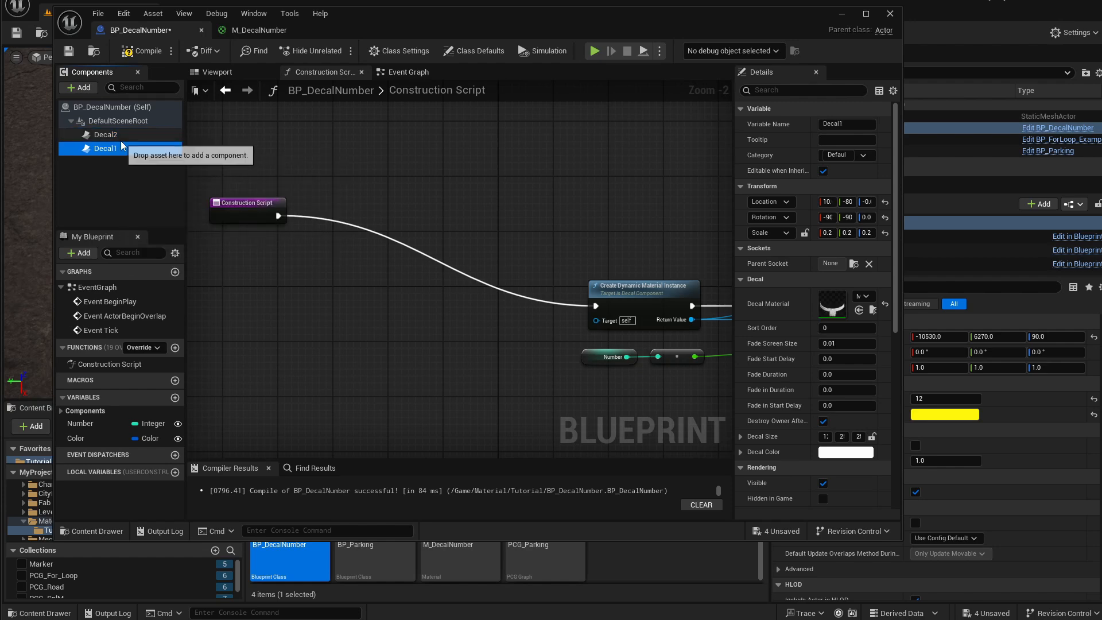
pyautogui.click(116, 134)
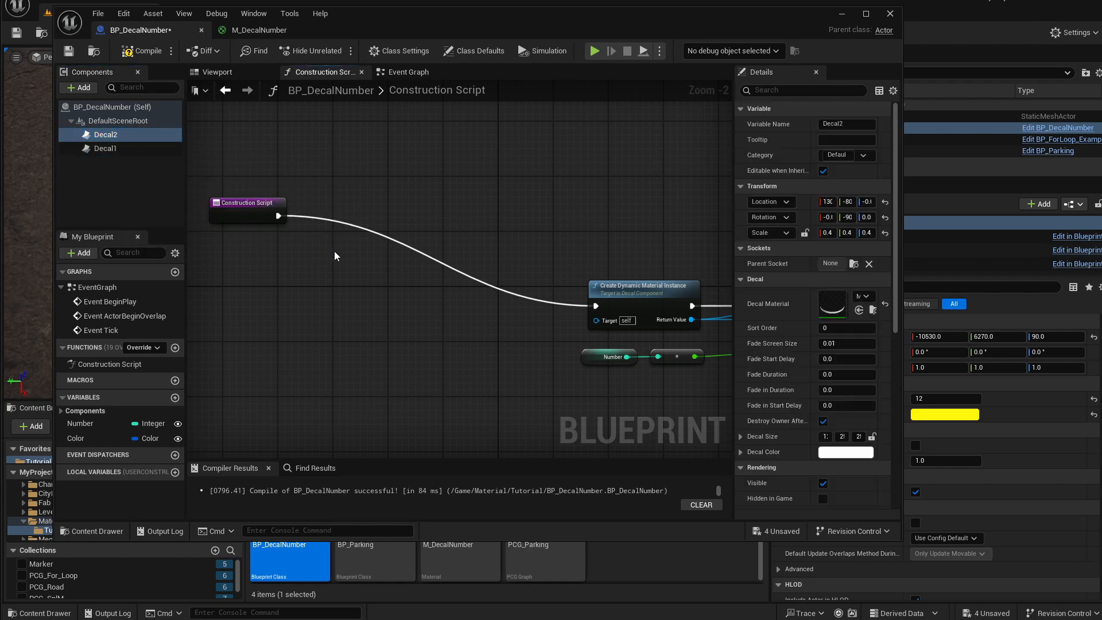
# Insert a While Loop node after the Construction Script node and place a Number getter beside it.
pyautogui.moveTo(265, 212); pyautogui.dragTo(238, 191)
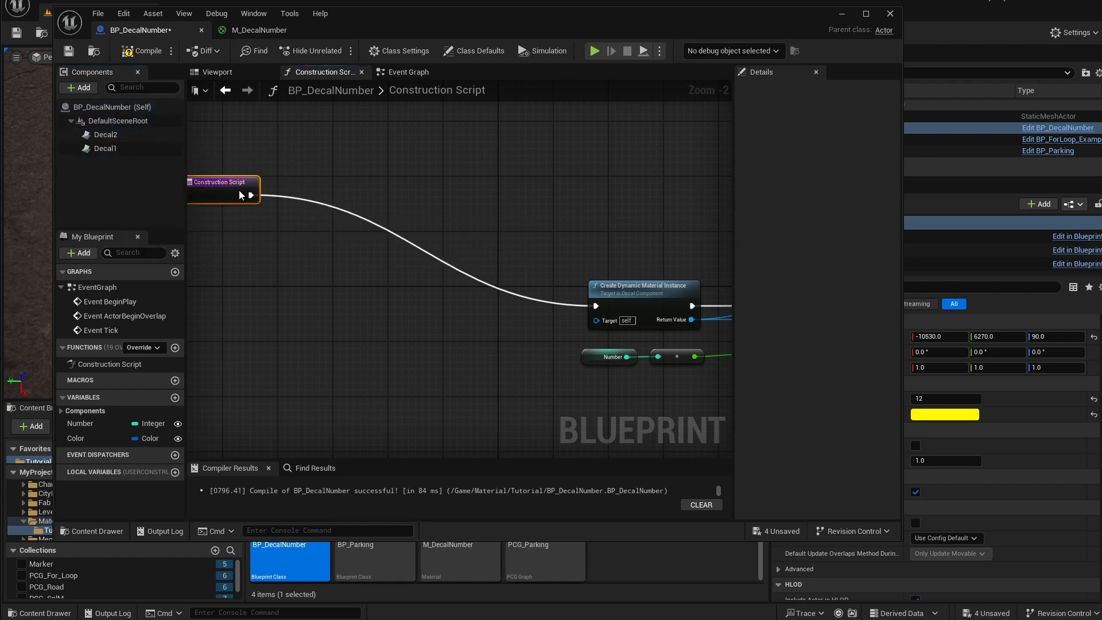
pyautogui.moveTo(328, 223); pyautogui.dragTo(351, 239, button='right')
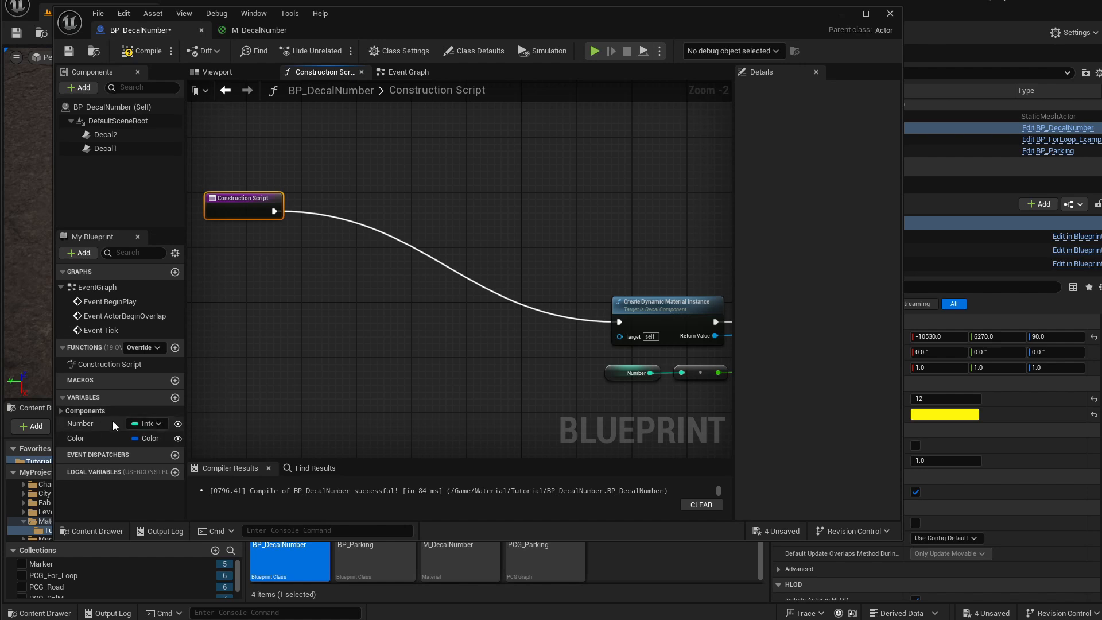
pyautogui.moveTo(90, 426); pyautogui.dragTo(346, 204)
pyautogui.write('while')
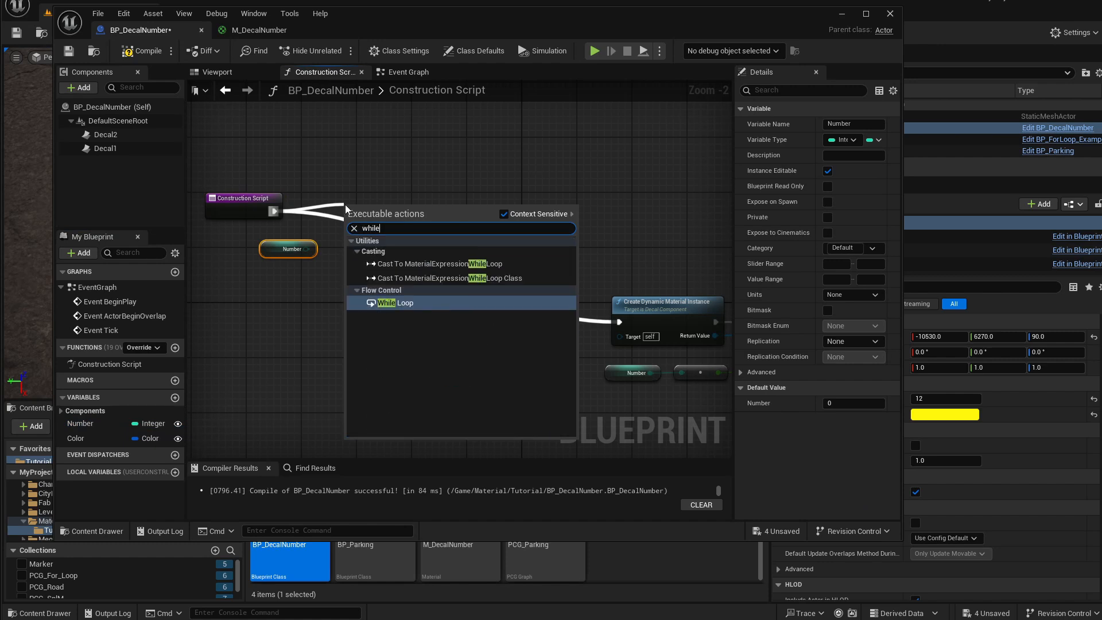
pyautogui.press('Return')
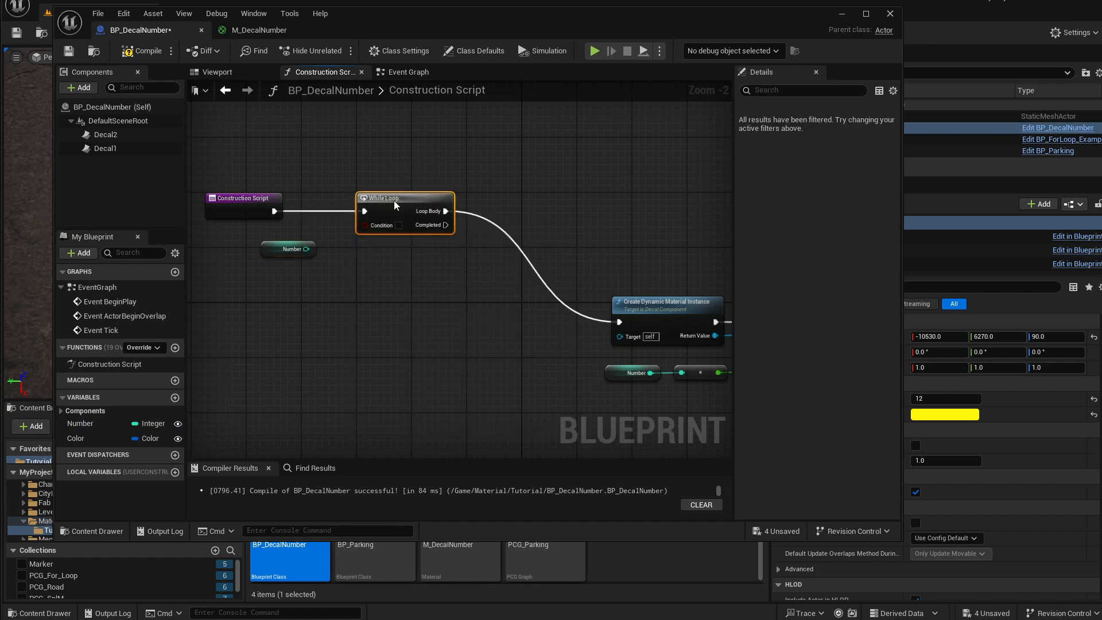
pyautogui.moveTo(264, 250); pyautogui.dragTo(215, 250)
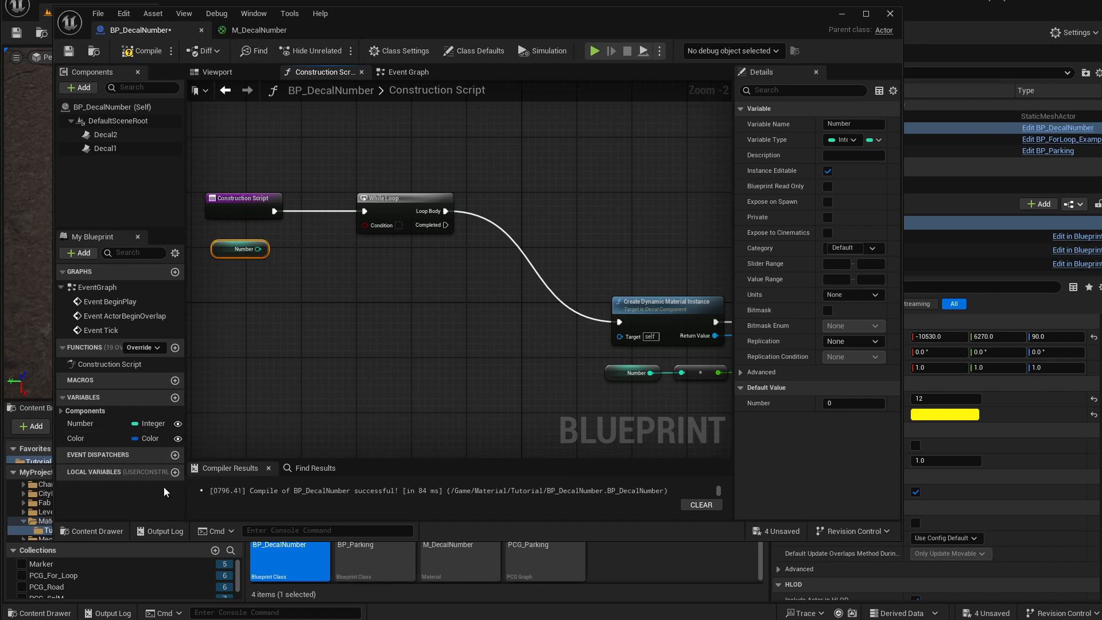
# Create a local Integer variable named InputNumber.
pyautogui.click(175, 472)
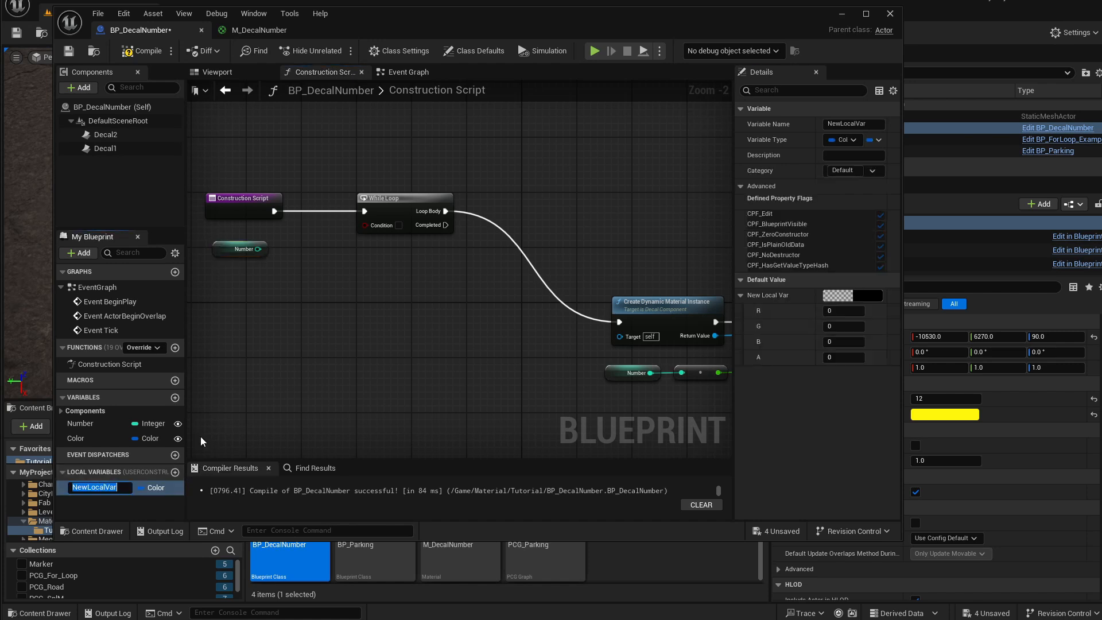
pyautogui.write('InputNumber')
pyautogui.click(201, 436)
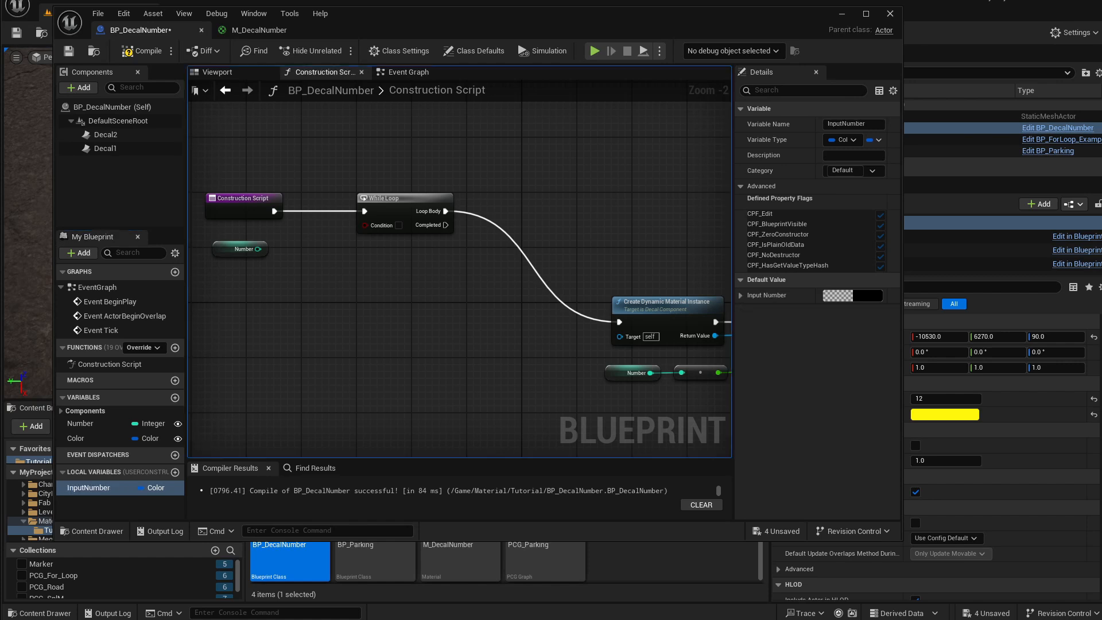
pyautogui.click(152, 487)
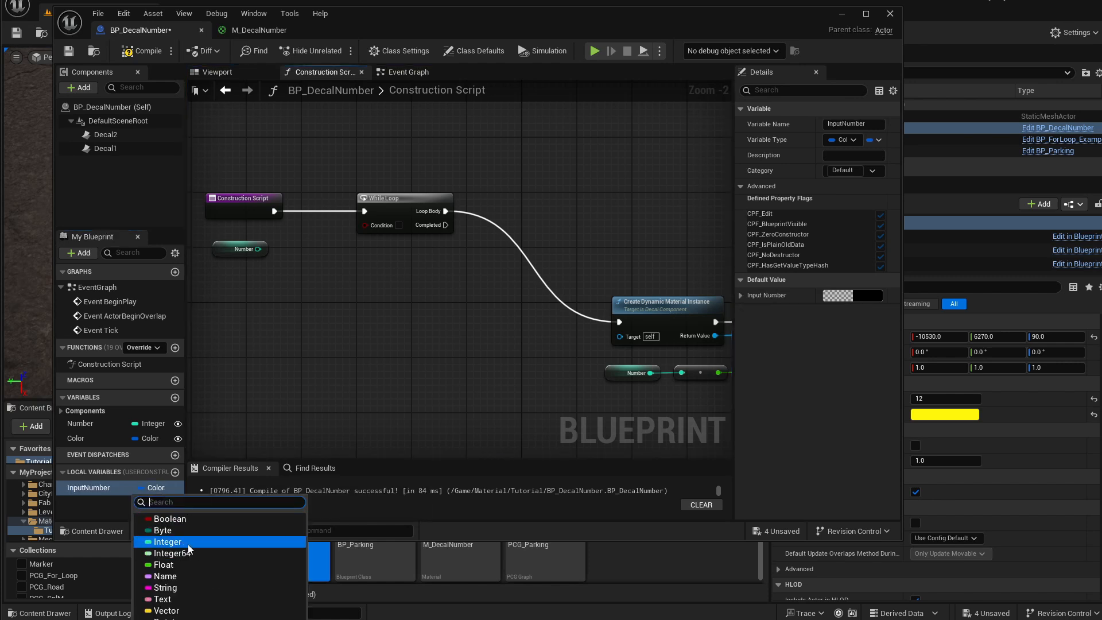
pyautogui.click(190, 551)
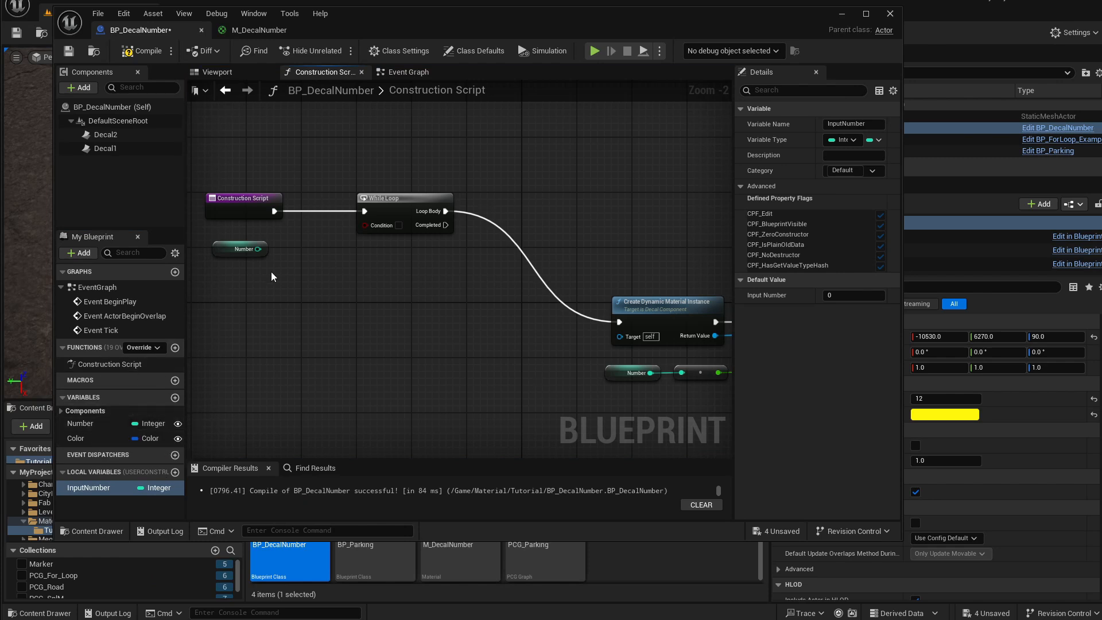
# Add a SET InputNumber node between Construction Script and While Loop, fed by the Number variable.
pyautogui.moveTo(285, 276); pyautogui.dragTo(314, 292, button='right')
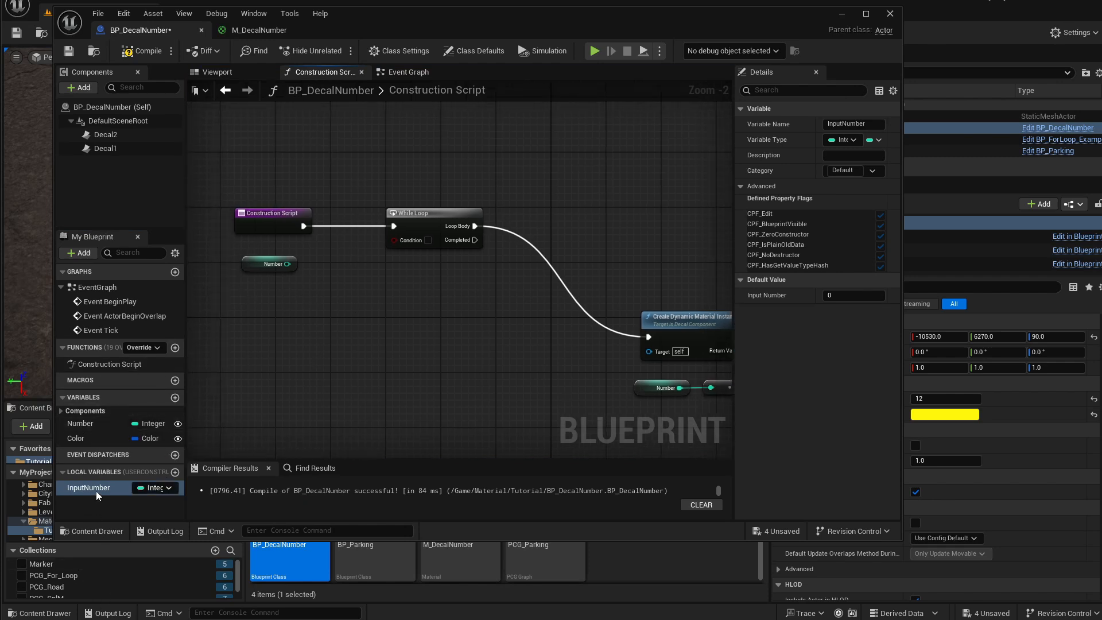
pyautogui.moveTo(95, 489); pyautogui.dragTo(341, 252)
pyautogui.moveTo(423, 225); pyautogui.dragTo(478, 224)
pyautogui.moveTo(391, 254); pyautogui.dragTo(392, 219)
pyautogui.moveTo(304, 225); pyautogui.dragTo(449, 226)
pyautogui.scroll(2, 456, 246)
pyautogui.moveTo(232, 270); pyautogui.dragTo(310, 238)
pyautogui.moveTo(215, 262); pyautogui.dragTo(230, 261)
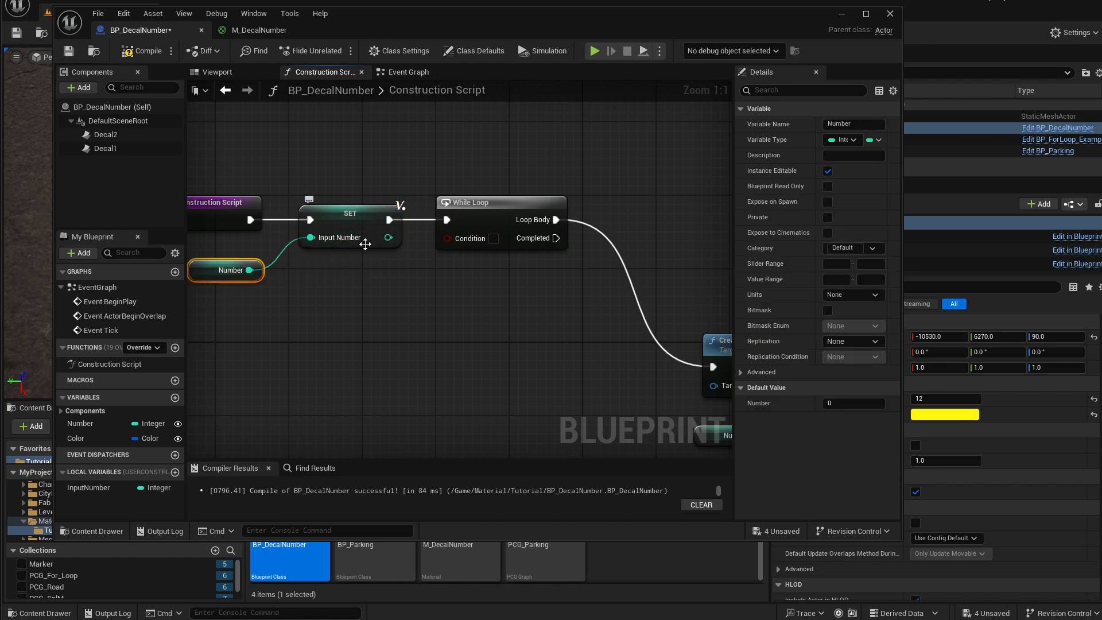
pyautogui.moveTo(354, 310); pyautogui.dragTo(310, 322, button='right')
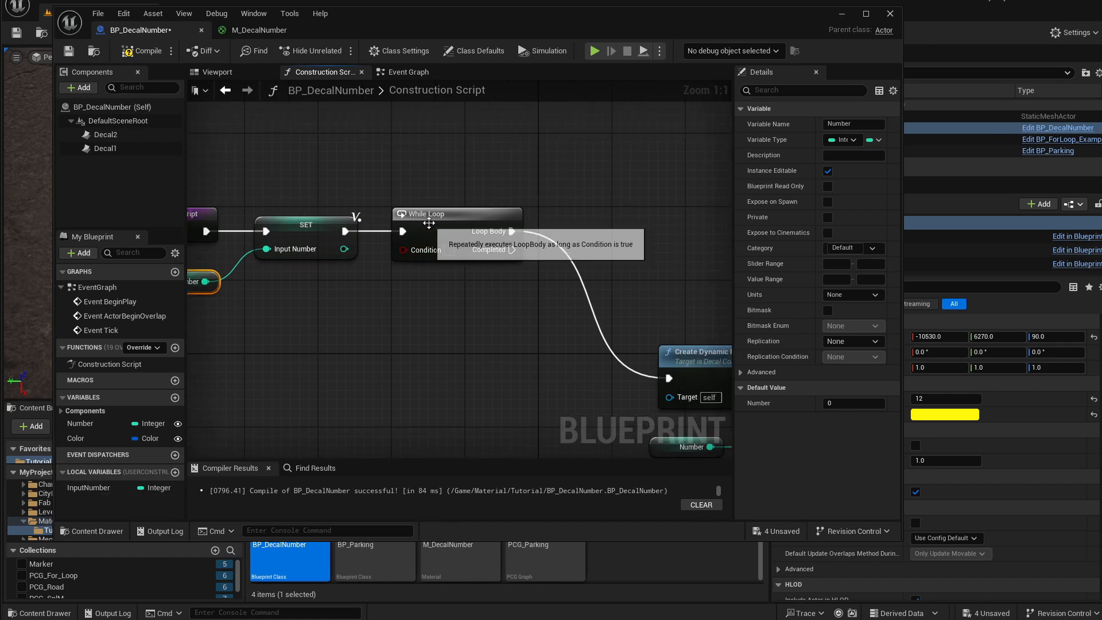
pyautogui.moveTo(428, 222); pyautogui.dragTo(477, 224)
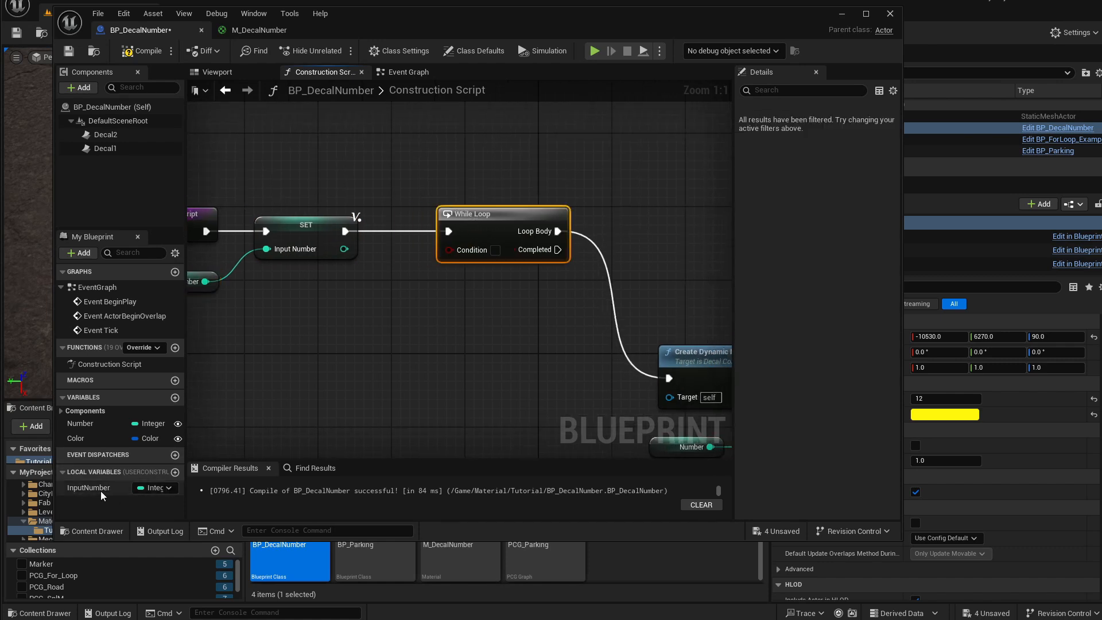
# Compare InputNumber greater than 0 and wire the result into the While Loop's Condition.
pyautogui.moveTo(89, 487); pyautogui.dragTo(378, 320)
pyautogui.write('>')
pyautogui.press('Return')
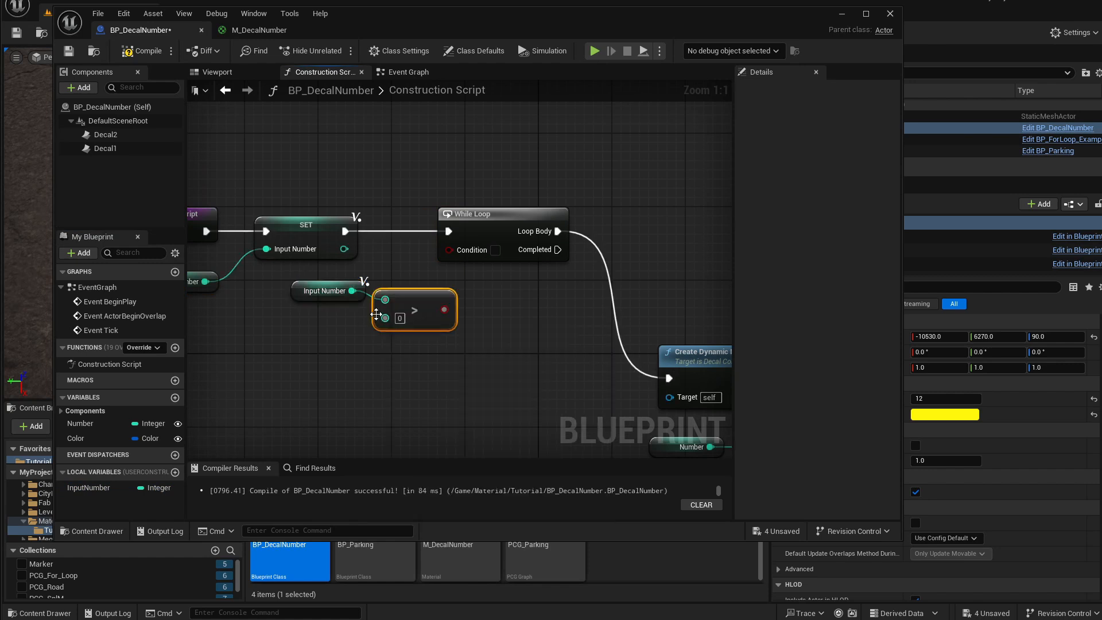
pyautogui.moveTo(444, 310); pyautogui.dragTo(459, 253)
pyautogui.moveTo(487, 219); pyautogui.dragTo(523, 218)
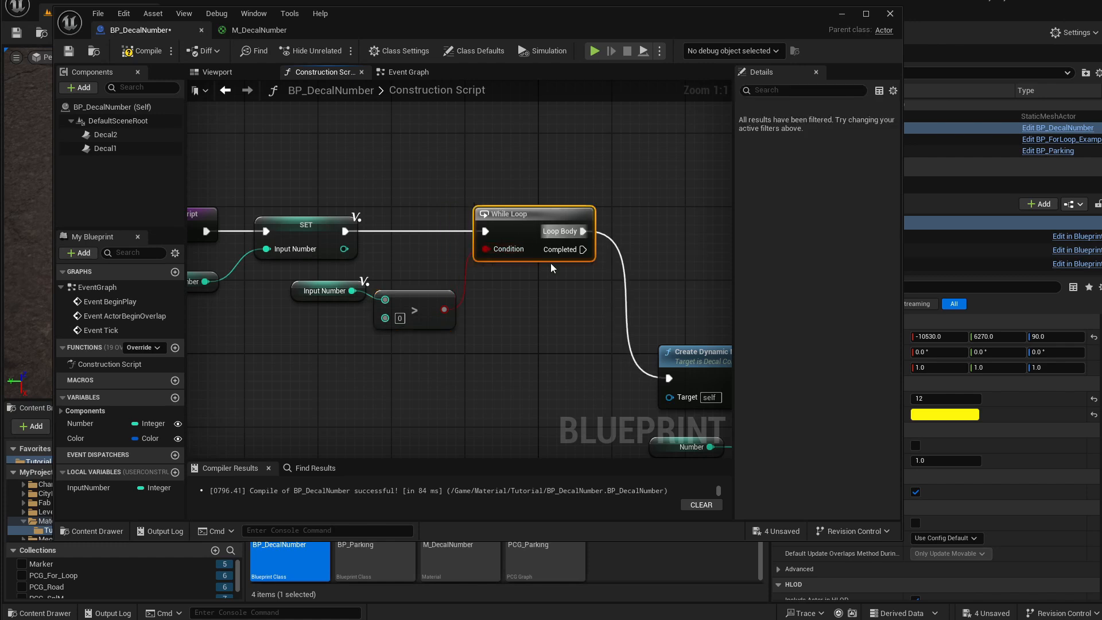
pyautogui.moveTo(549, 282); pyautogui.dragTo(466, 285, button='right')
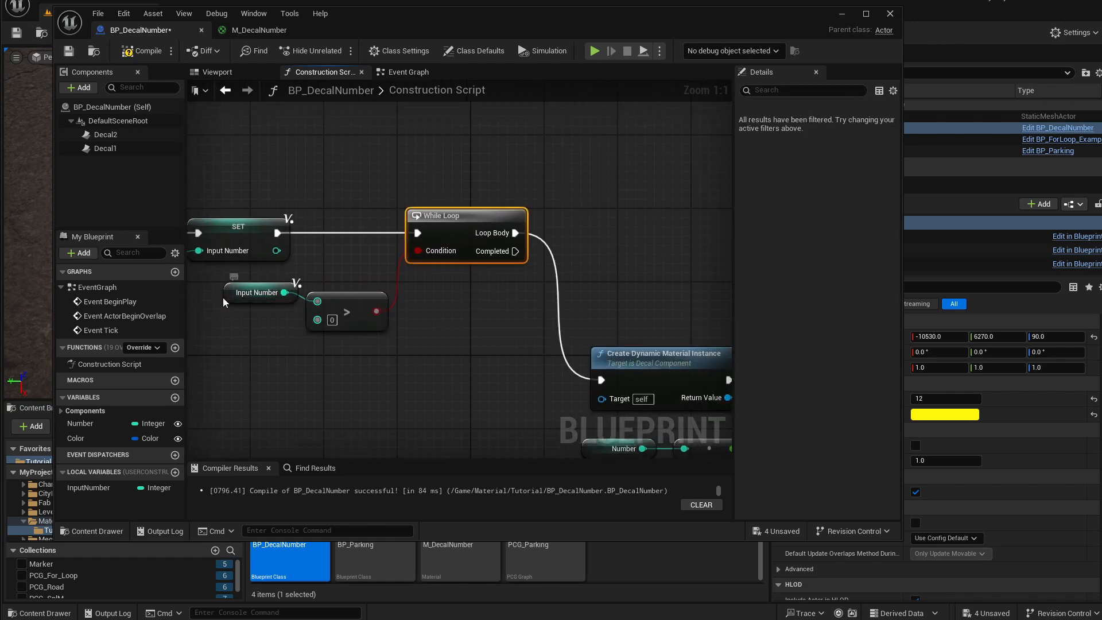
pyautogui.moveTo(223, 297); pyautogui.dragTo(212, 306)
pyautogui.moveTo(370, 305); pyautogui.dragTo(333, 322, button='right')
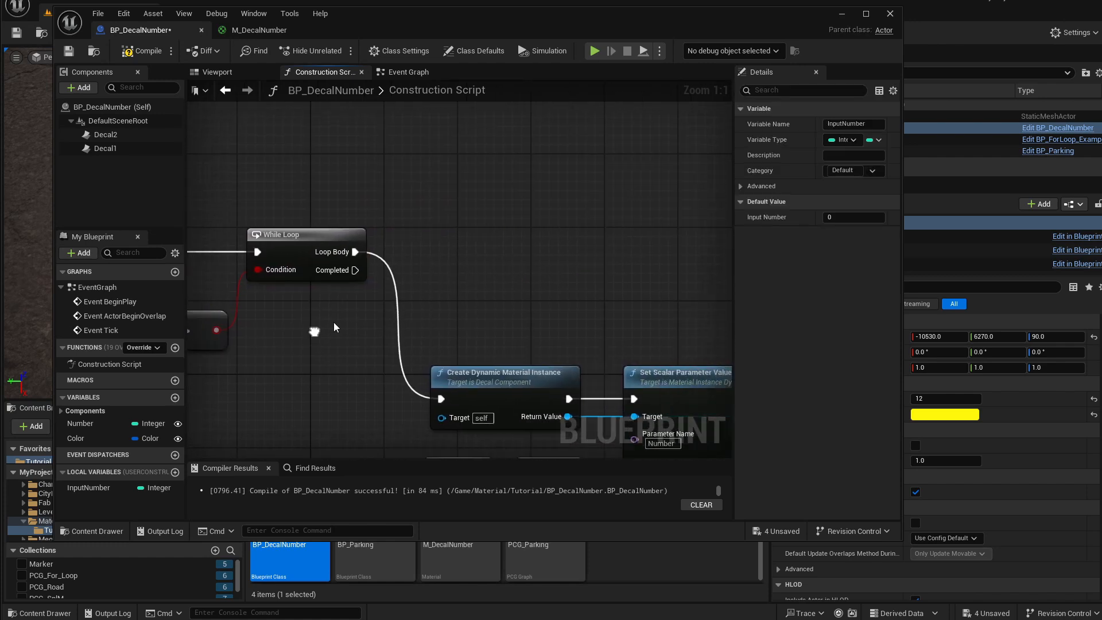
# Disconnect Loop Body from Create Dynamic Material Instance and move the material nodes aside.
pyautogui.keyDown('alt'); pyautogui.click(355, 253); pyautogui.keyUp('alt')
pyautogui.moveTo(435, 325); pyautogui.dragTo(330, 271, button='right')
pyautogui.scroll(-3, 330, 270)
pyautogui.moveTo(222, 254); pyautogui.dragTo(600, 401)
pyautogui.moveTo(395, 310); pyautogui.dragTo(432, 416)
pyautogui.moveTo(359, 282); pyautogui.dragTo(410, 345, button='right')
pyautogui.scroll(4, 290, 335)
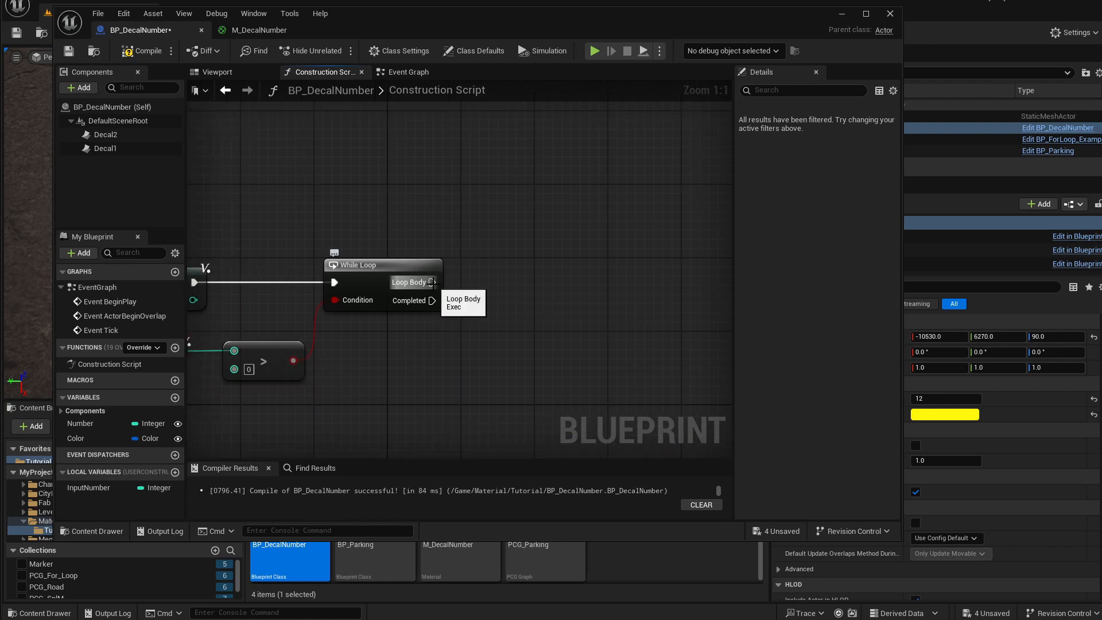
pyautogui.moveTo(432, 282); pyautogui.dragTo(484, 281)
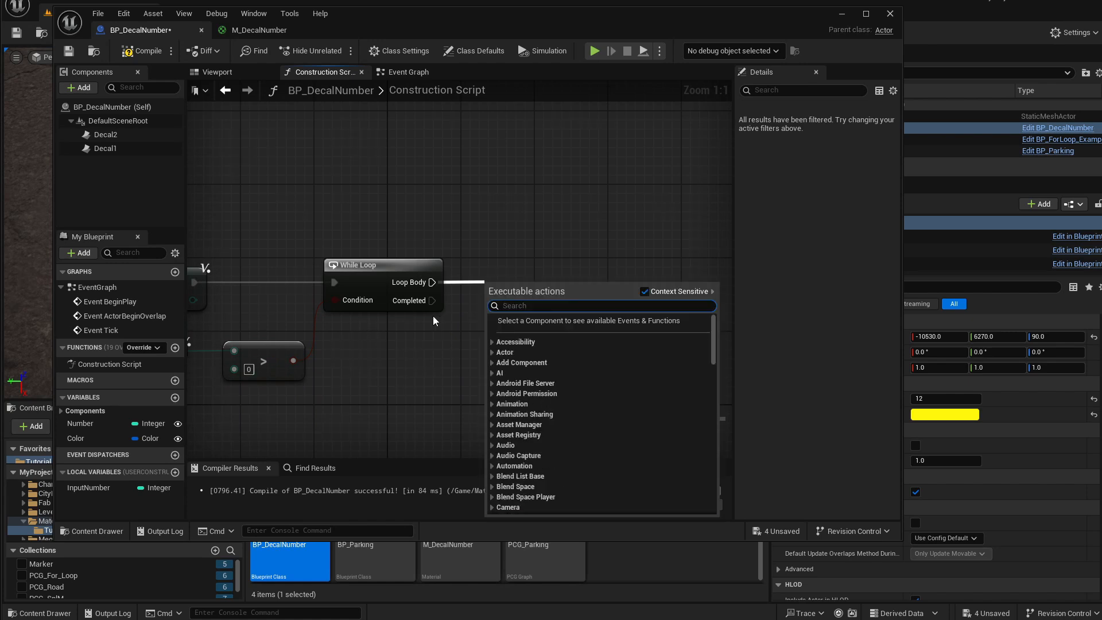
pyautogui.write('s')
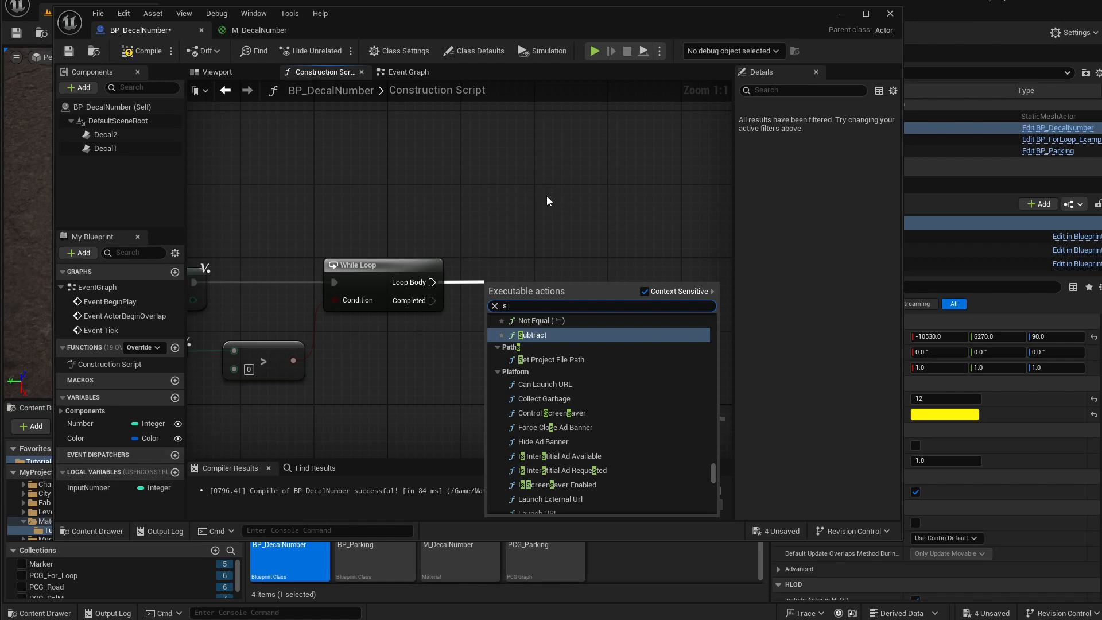
pyautogui.click(476, 205)
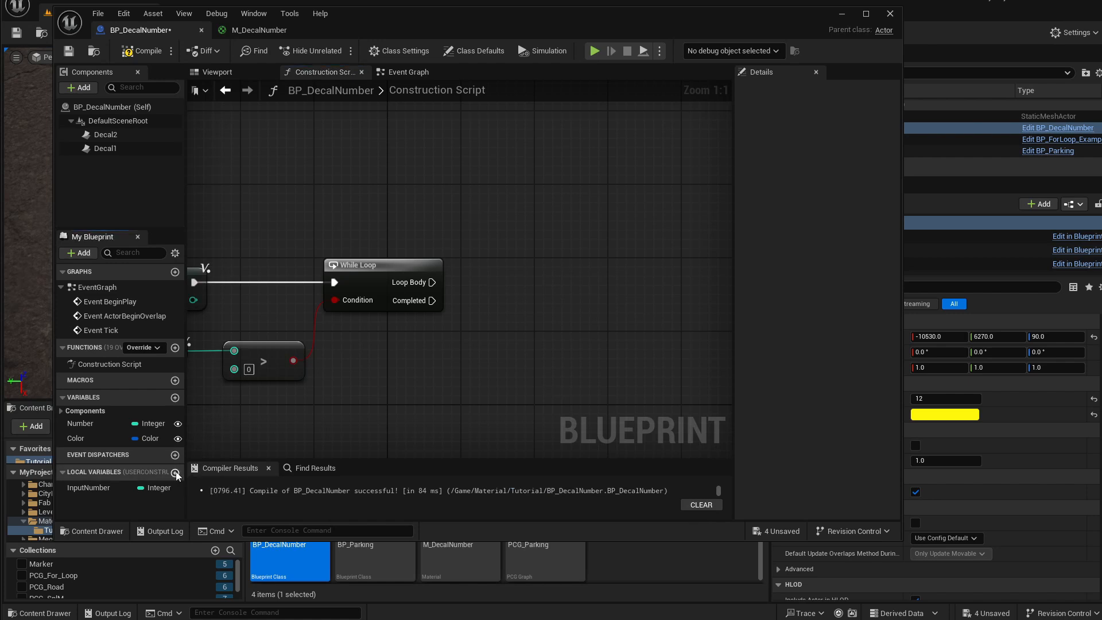
# Add a local variable named DigitsArray, make it an Integer array, and compile the Blueprint.
pyautogui.click(175, 472)
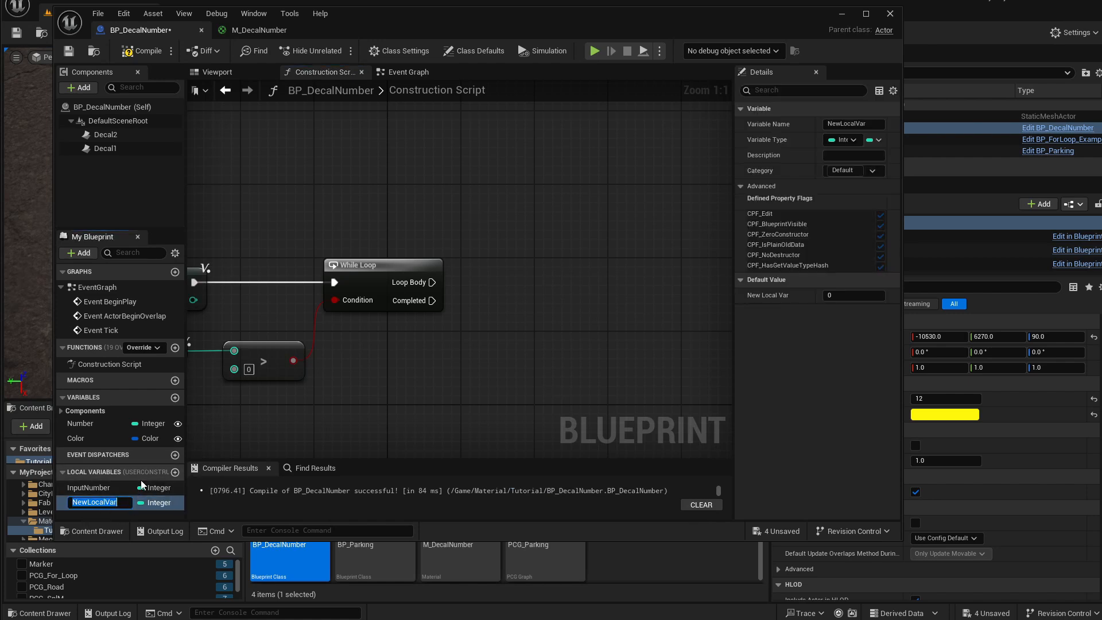
pyautogui.write('Nu')
pyautogui.press('Return')
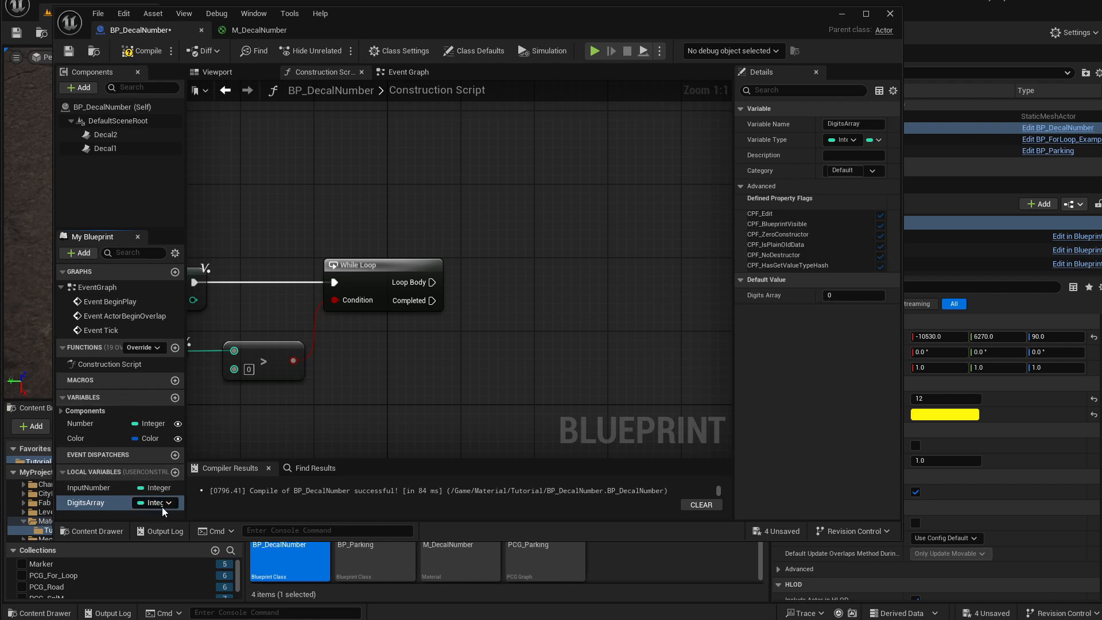
pyautogui.click(870, 141)
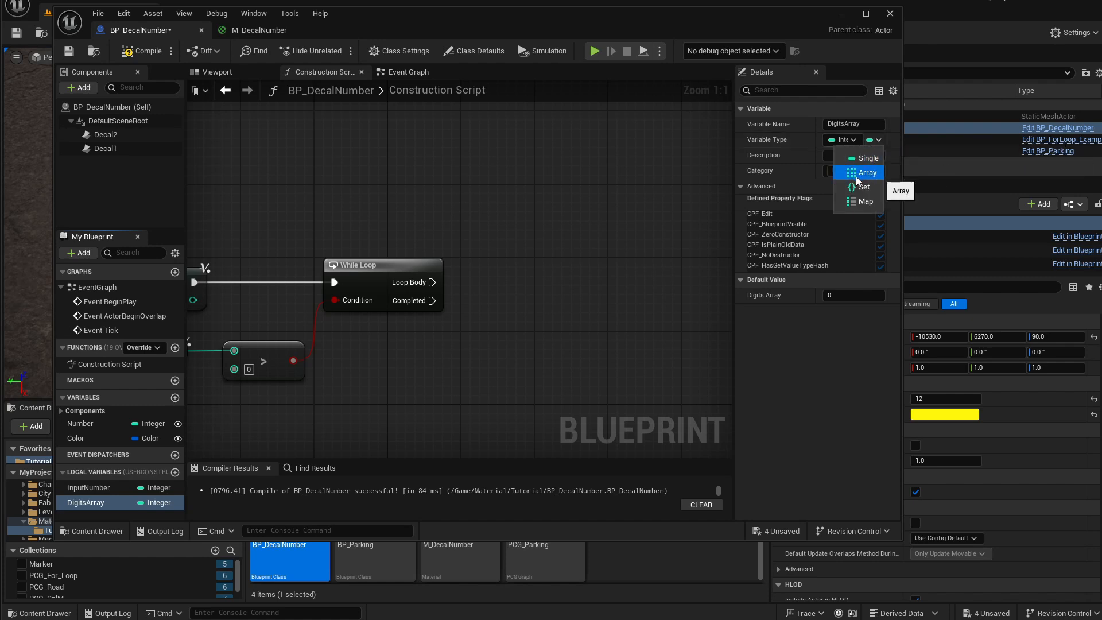
pyautogui.click(859, 174)
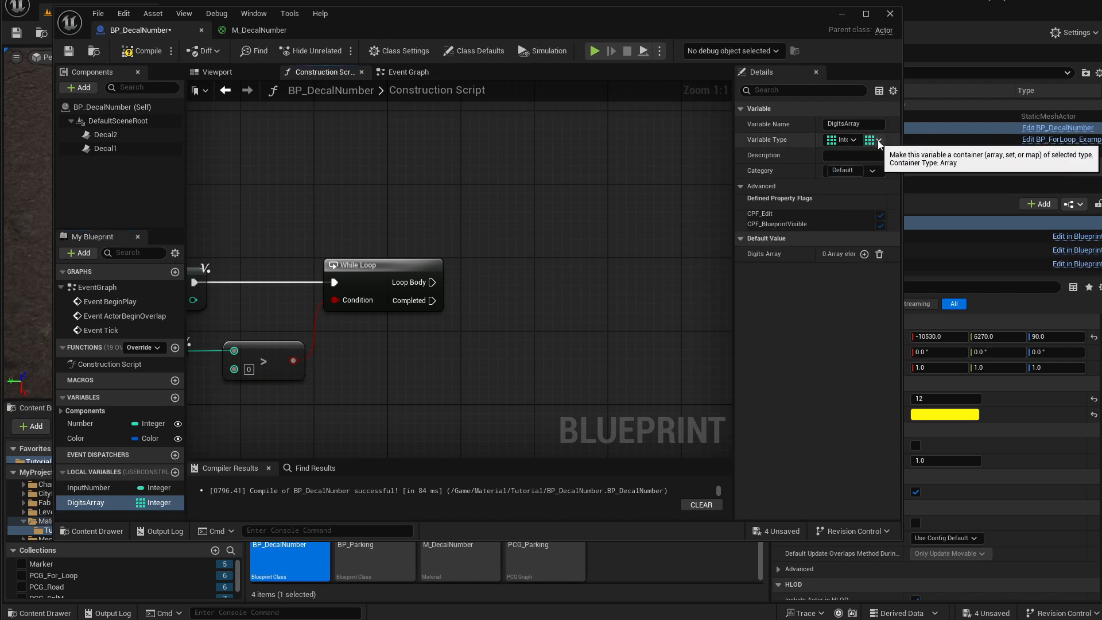
pyautogui.click(72, 54)
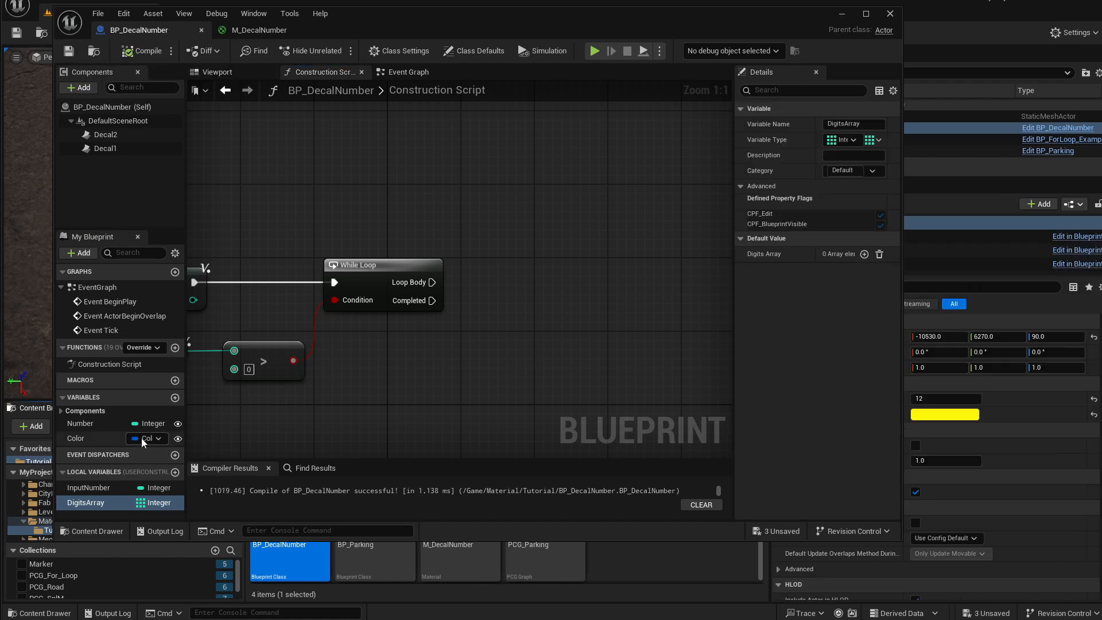
# Place a DigitsArray getter in the graph and create an array Add node from it.
pyautogui.moveTo(91, 502); pyautogui.dragTo(486, 231)
pyautogui.moveTo(558, 200); pyautogui.dragTo(492, 212, button='right')
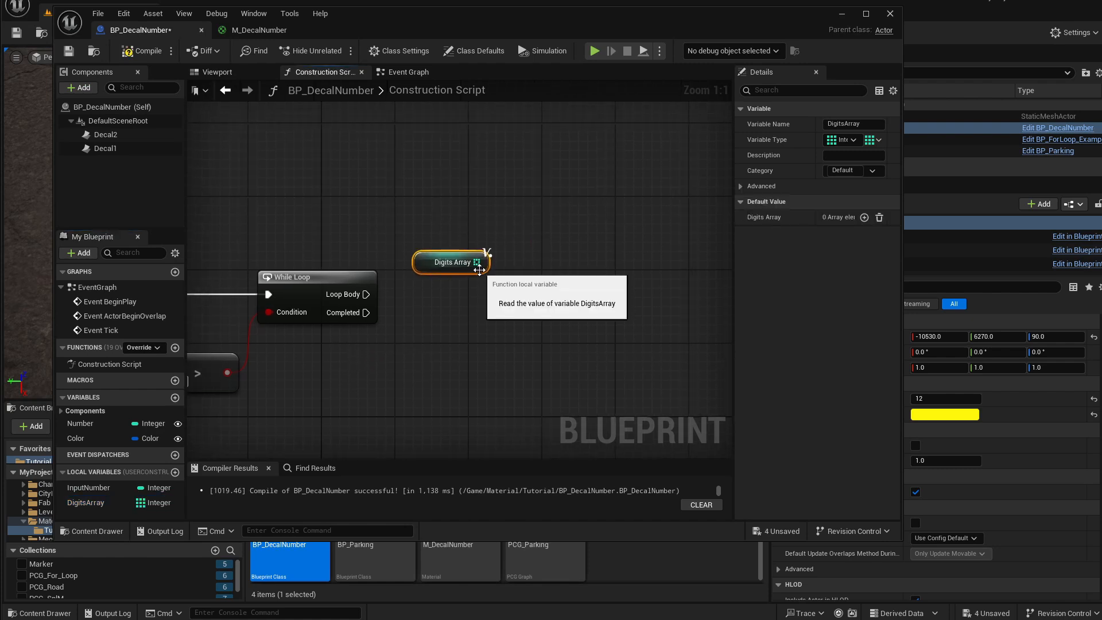
pyautogui.moveTo(477, 264); pyautogui.dragTo(532, 262)
pyautogui.write('add')
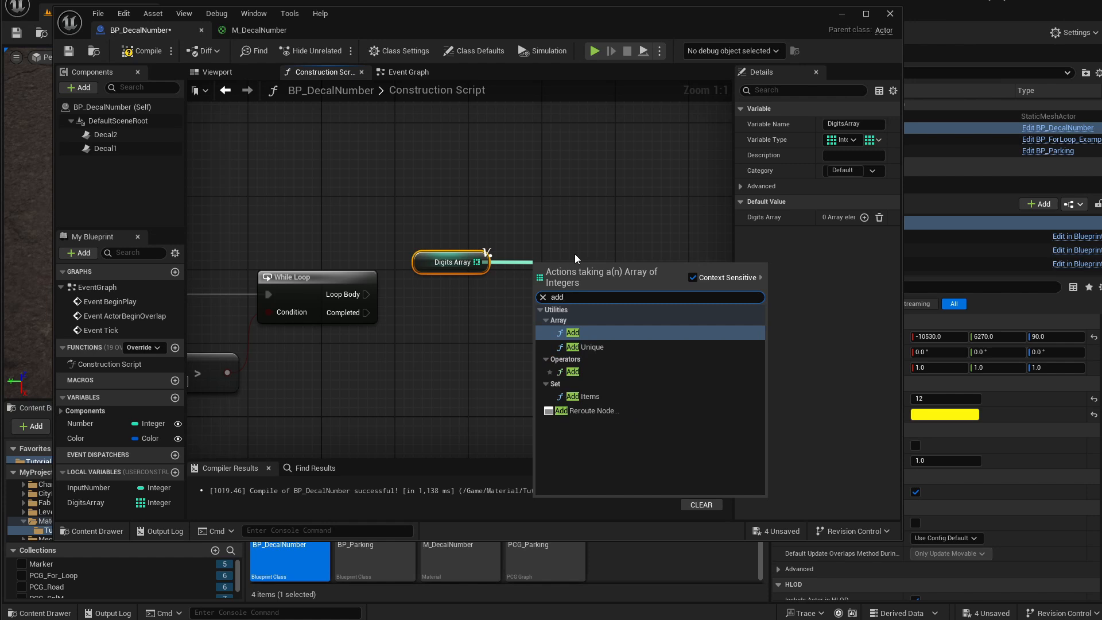
pyautogui.press('Return')
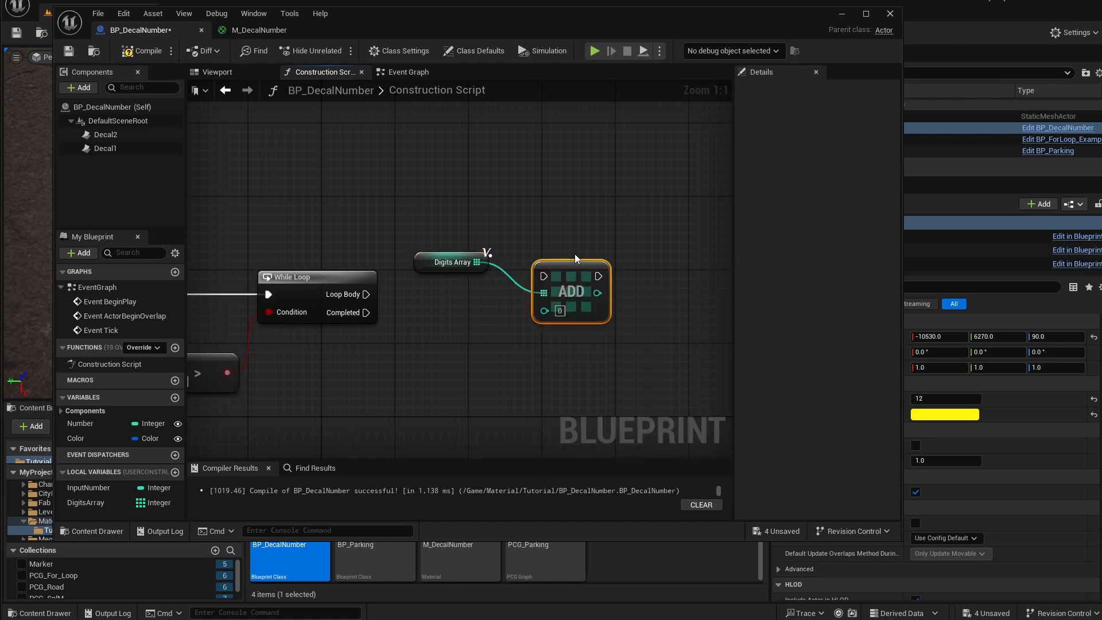
# Wire the While Loop's Loop Body into the Add node's execution input and rearrange the nodes.
pyautogui.moveTo(561, 283); pyautogui.dragTo(553, 283)
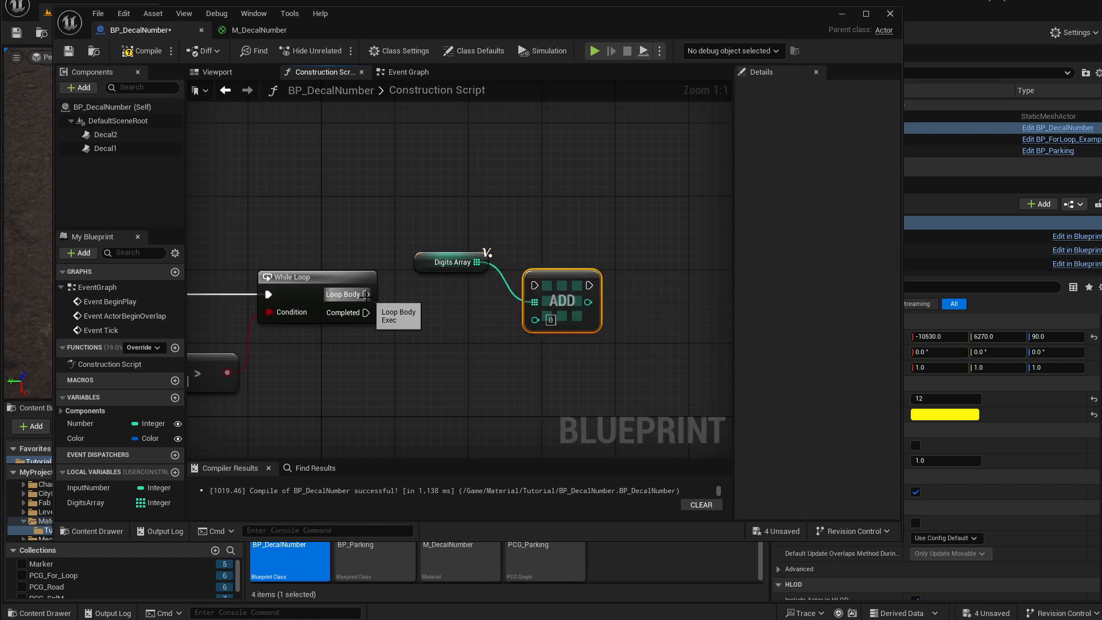
pyautogui.moveTo(365, 294); pyautogui.dragTo(601, 292)
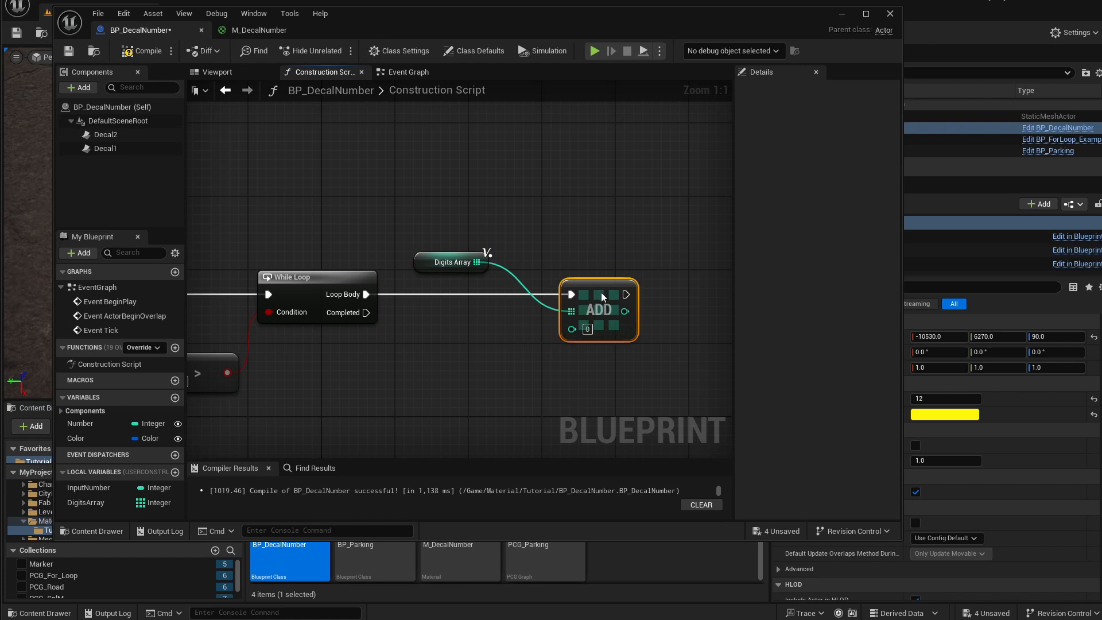
pyautogui.moveTo(443, 271); pyautogui.dragTo(453, 243)
pyautogui.moveTo(415, 317)
pyautogui.mouseDown(button='right')
pyautogui.moveTo(561, 305)
pyautogui.moveTo(413, 303)
pyautogui.mouseUp(button='right')
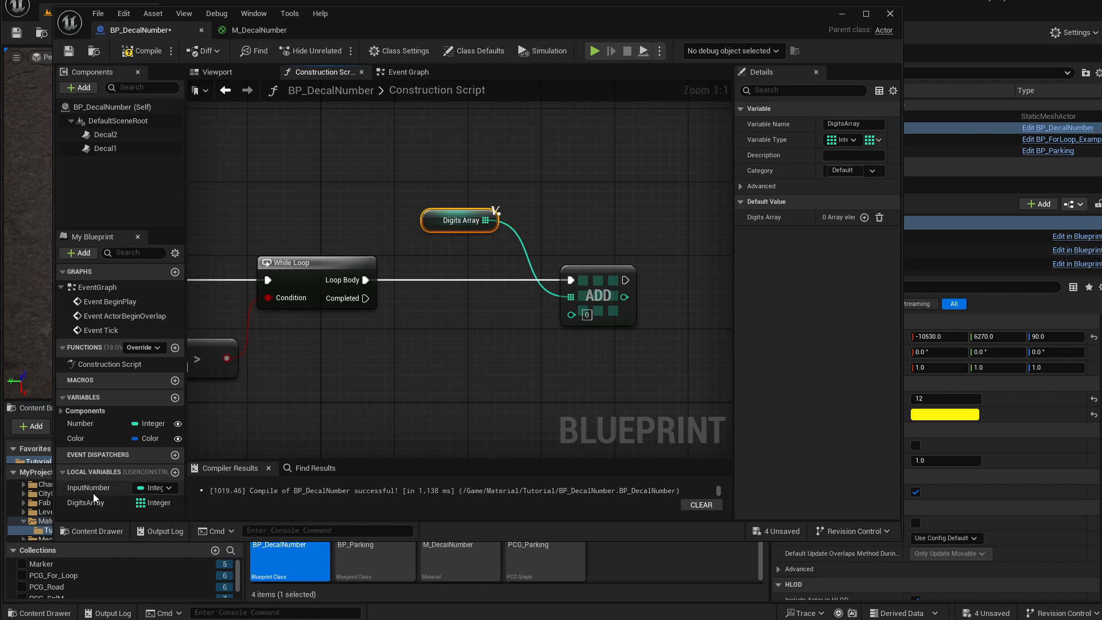
# Get InputNumber and create an Integer modulo (%) node from it with the divisor set to 10.
pyautogui.moveTo(102, 485); pyautogui.dragTo(464, 356)
pyautogui.write('mo')
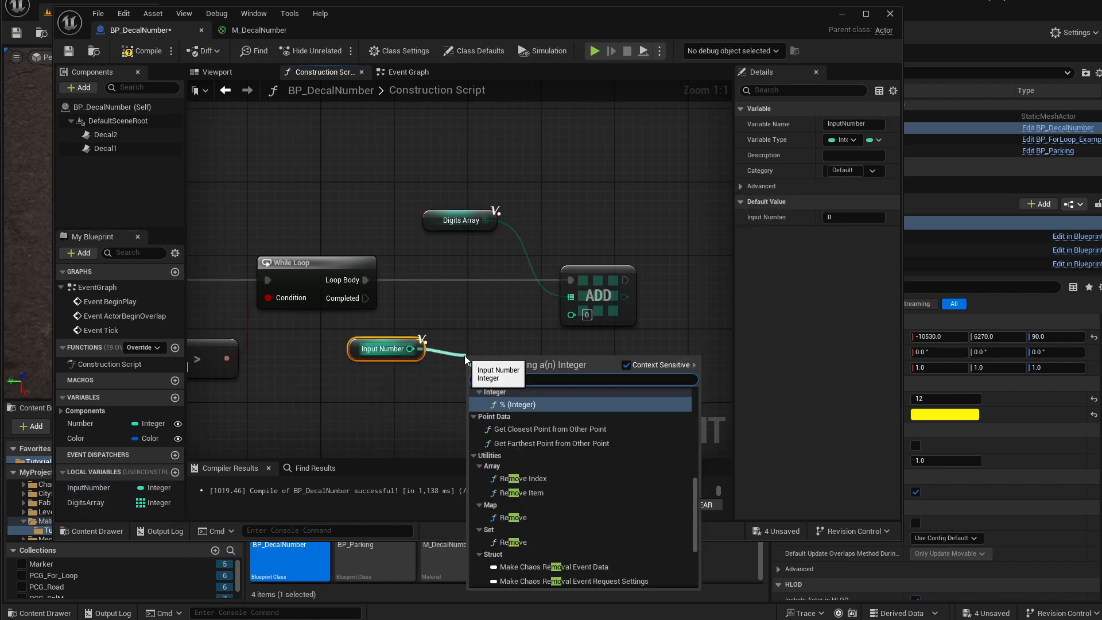
pyautogui.write('du')
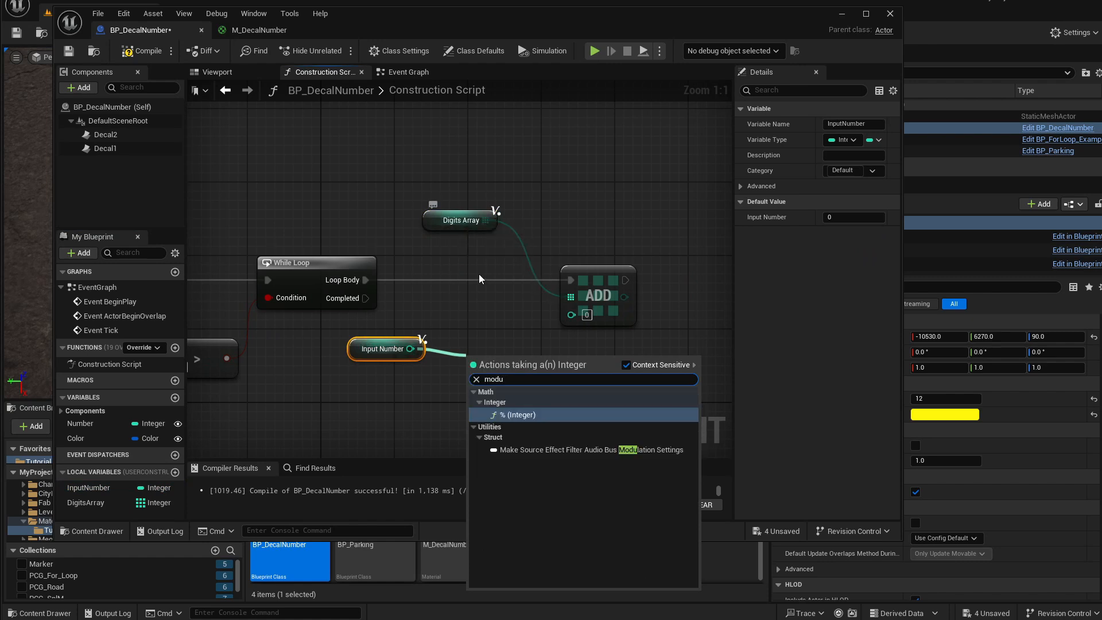
pyautogui.click(506, 416)
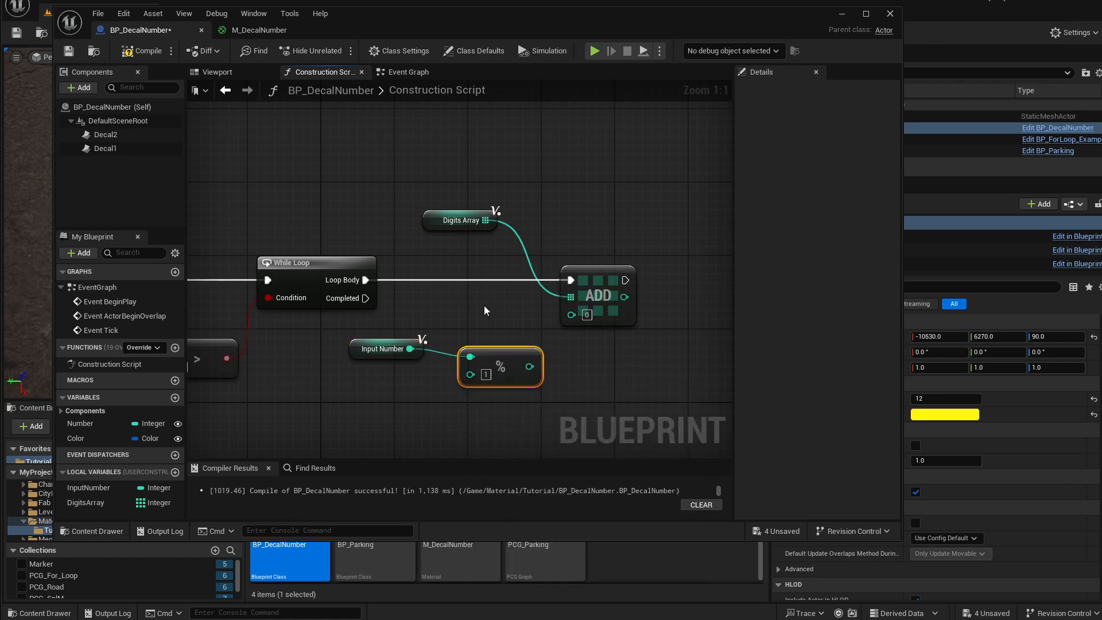
pyautogui.moveTo(494, 351)
pyautogui.mouseDown()
pyautogui.moveTo(475, 328)
pyautogui.moveTo(481, 344)
pyautogui.mouseUp()
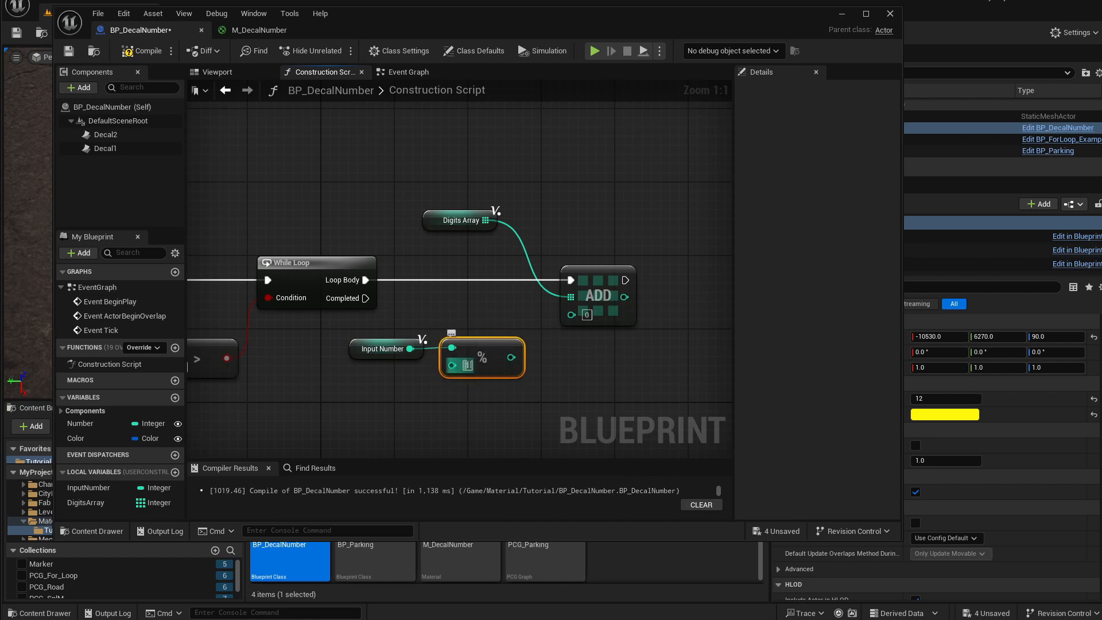
pyautogui.click(466, 367)
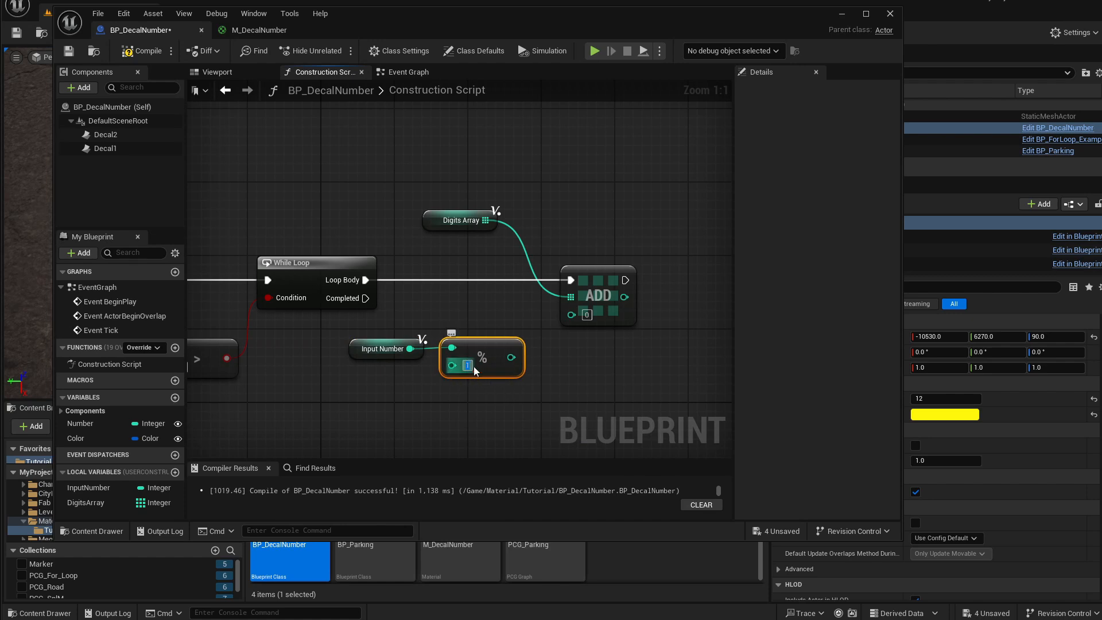
pyautogui.click(481, 365)
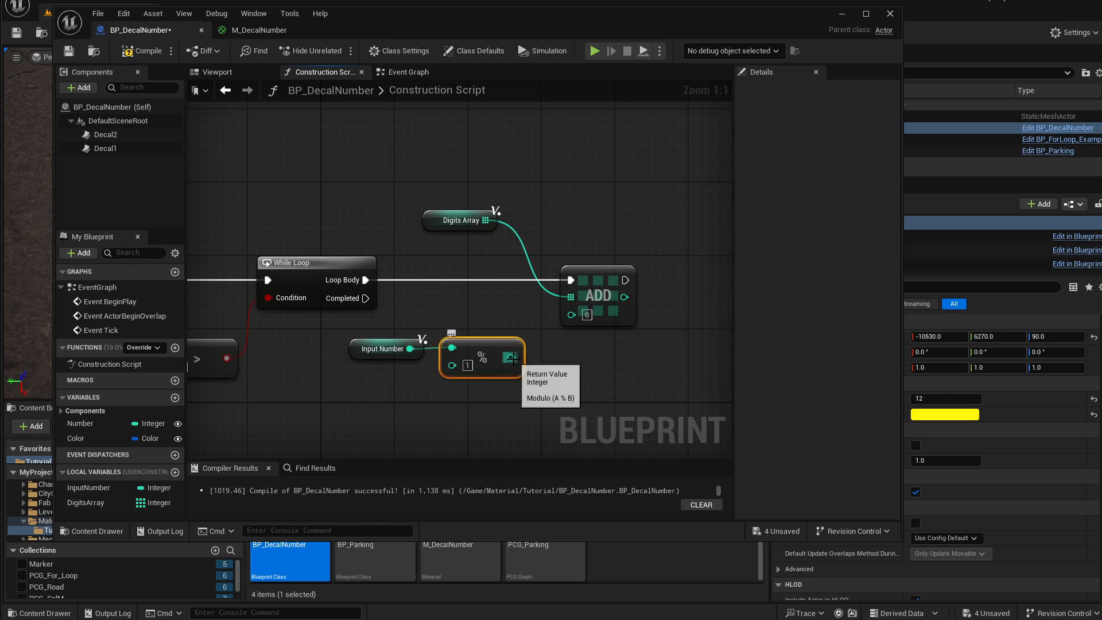
pyautogui.moveTo(512, 359); pyautogui.dragTo(548, 362)
pyautogui.click(518, 315)
pyautogui.click(468, 365)
pyautogui.write('10')
pyautogui.press('Return')
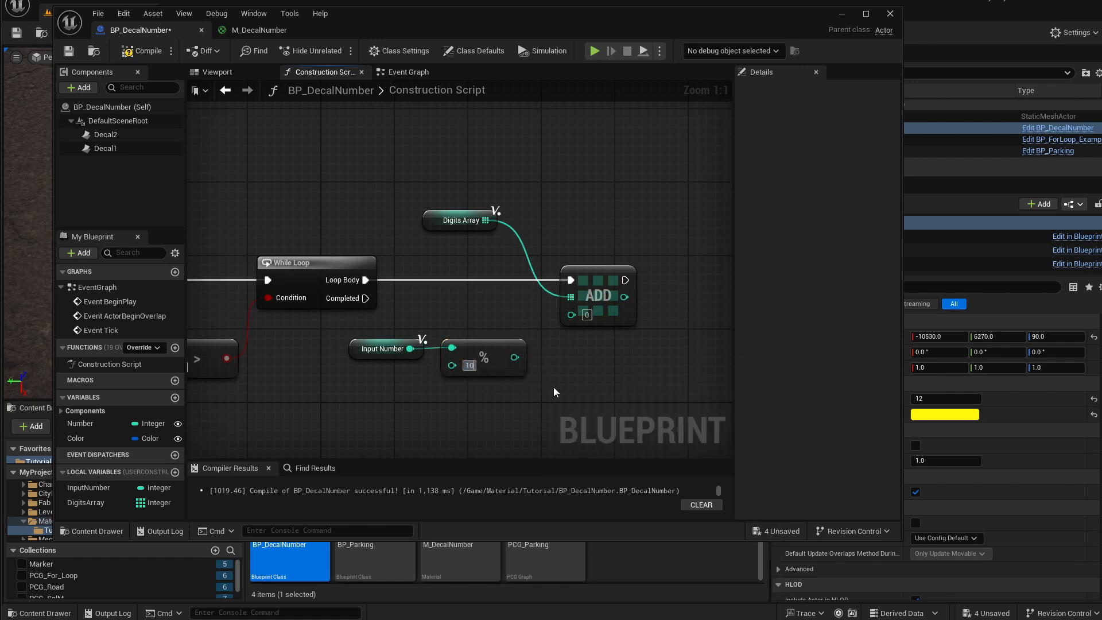
# Connect the modulo result into the Add node's item input and tidy the node positions.
pyautogui.moveTo(360, 353)
pyautogui.mouseDown()
pyautogui.moveTo(361, 333)
pyautogui.moveTo(361, 348)
pyautogui.mouseUp()
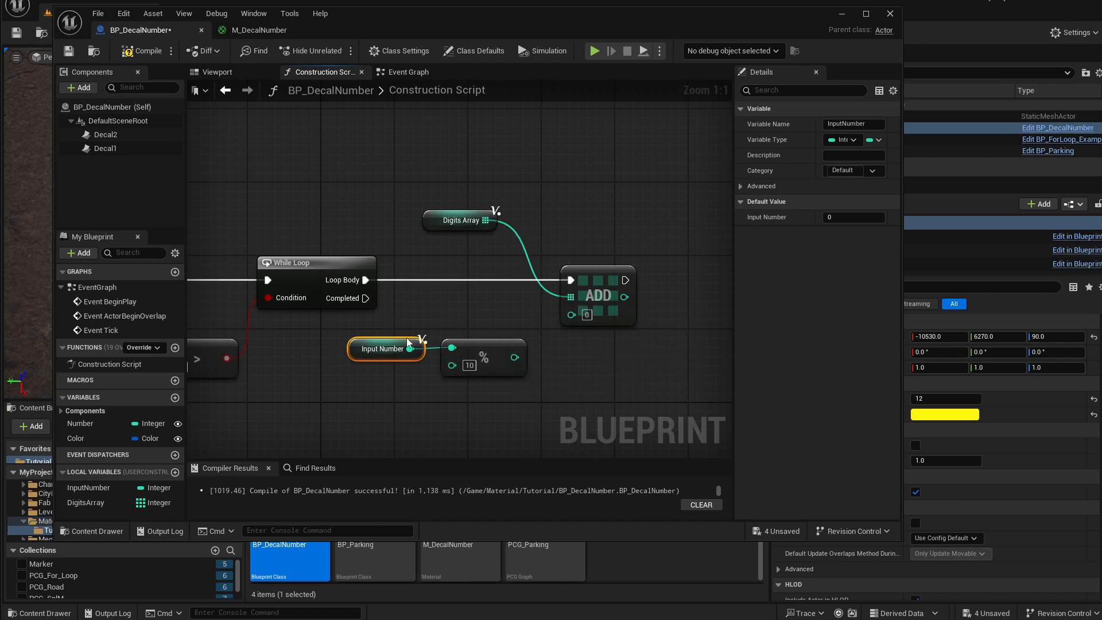
pyautogui.click(482, 356)
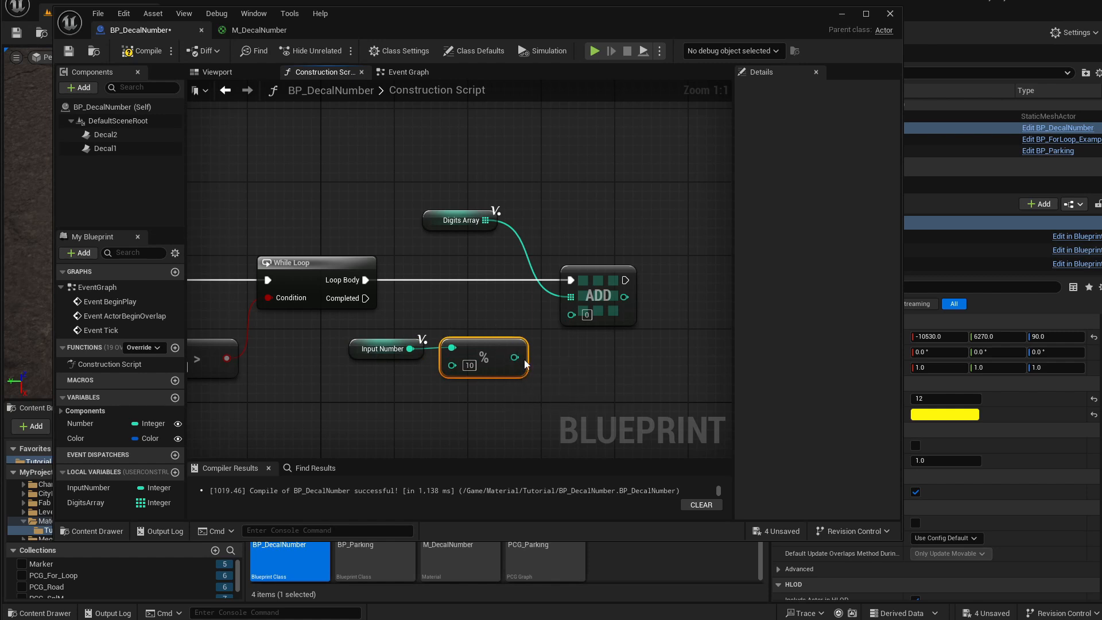
pyautogui.moveTo(515, 357); pyautogui.dragTo(568, 365)
pyautogui.moveTo(498, 312); pyautogui.dragTo(480, 392)
pyautogui.moveTo(515, 357); pyautogui.dragTo(571, 313)
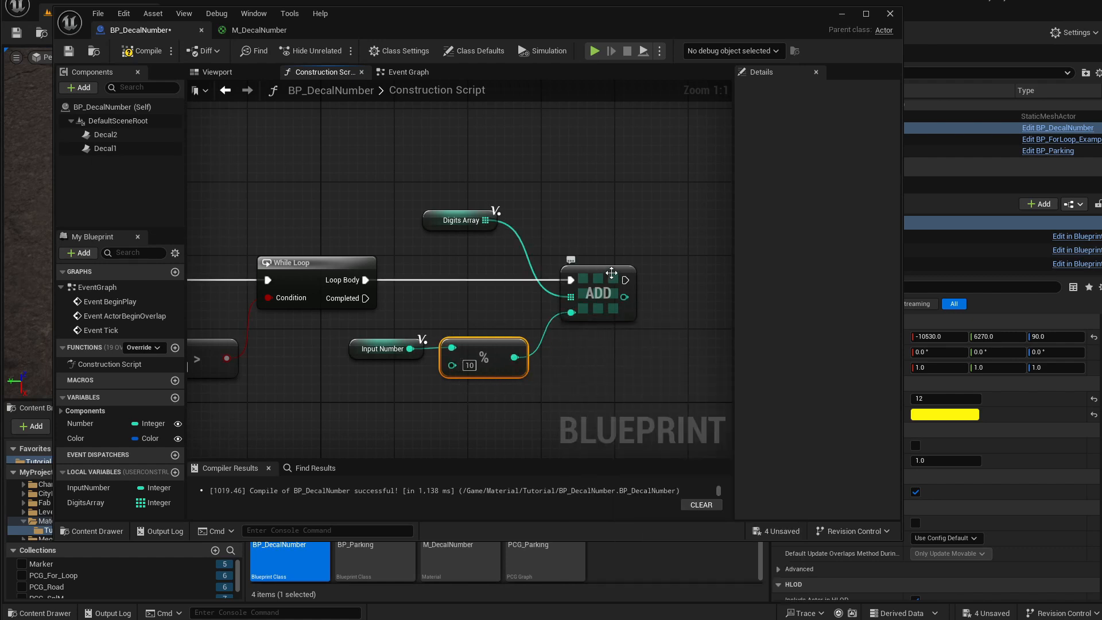
pyautogui.moveTo(436, 216); pyautogui.dragTo(459, 257)
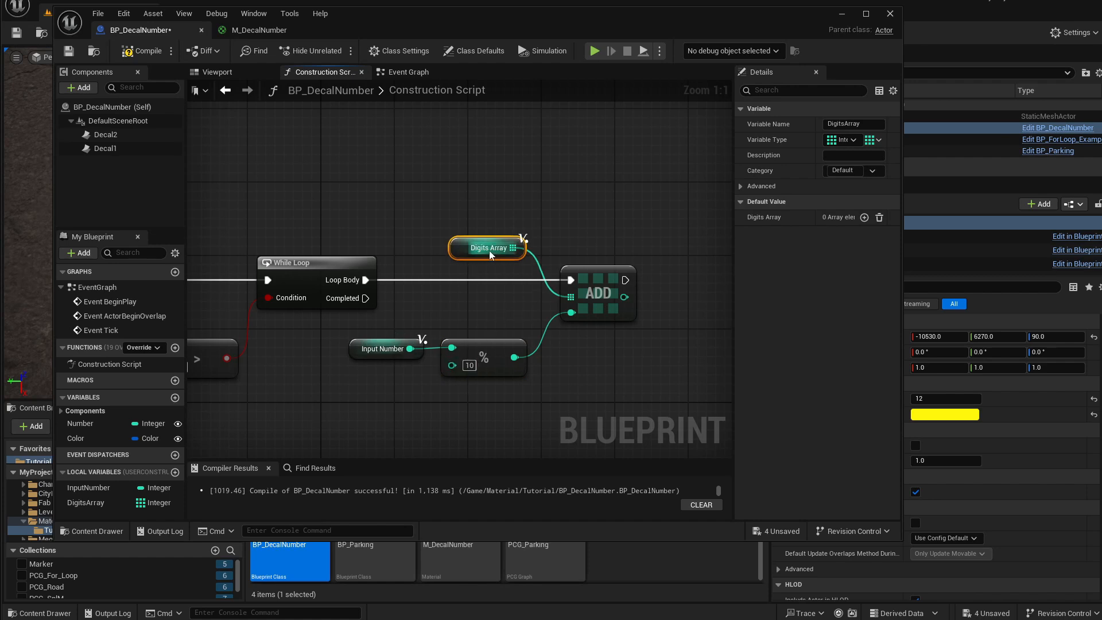
pyautogui.moveTo(537, 270); pyautogui.dragTo(446, 273, button='right')
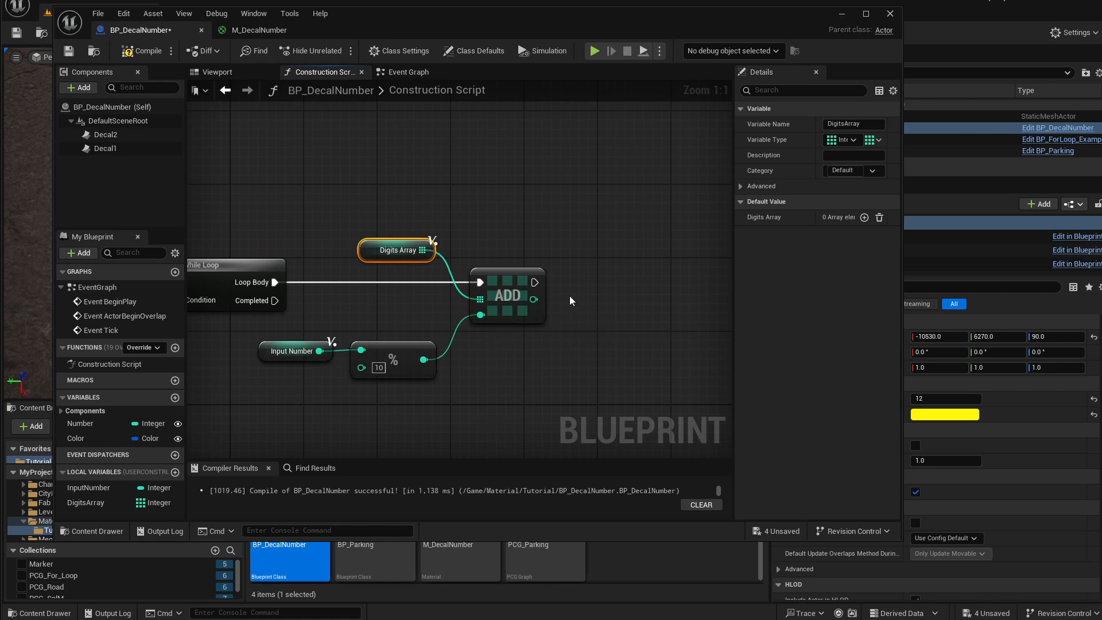
# Duplicate the InputNumber getter and create a Divide node from it, dividing by 10.
pyautogui.click(294, 352)
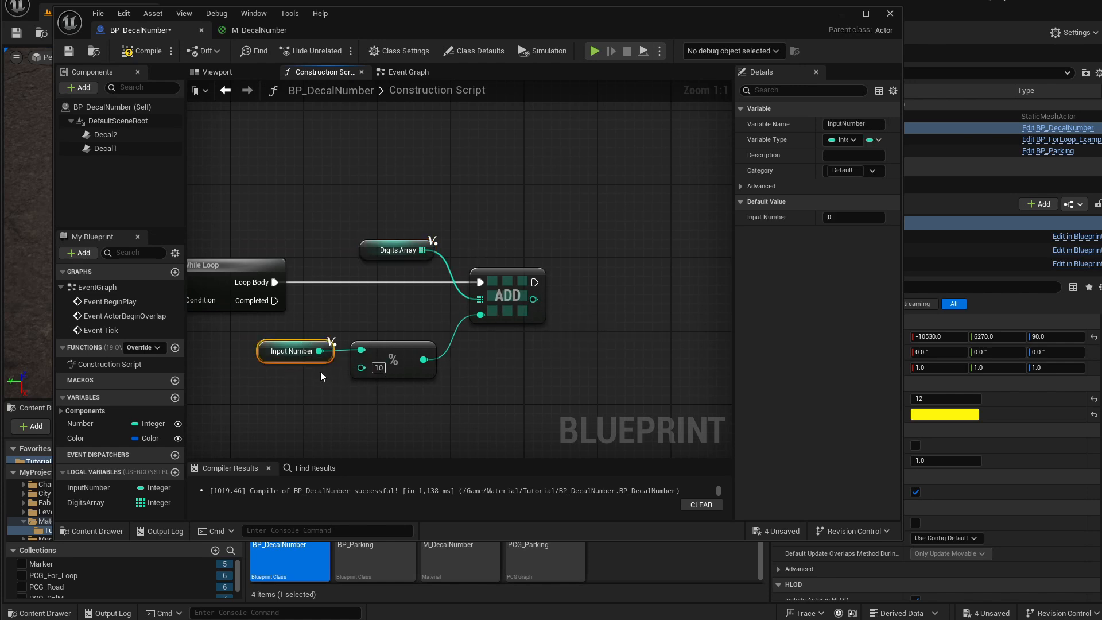
pyautogui.hotkey('ctrl', 'c')
pyautogui.hotkey('ctrl', 'v')
pyautogui.moveTo(493, 389); pyautogui.dragTo(605, 368)
pyautogui.write('div')
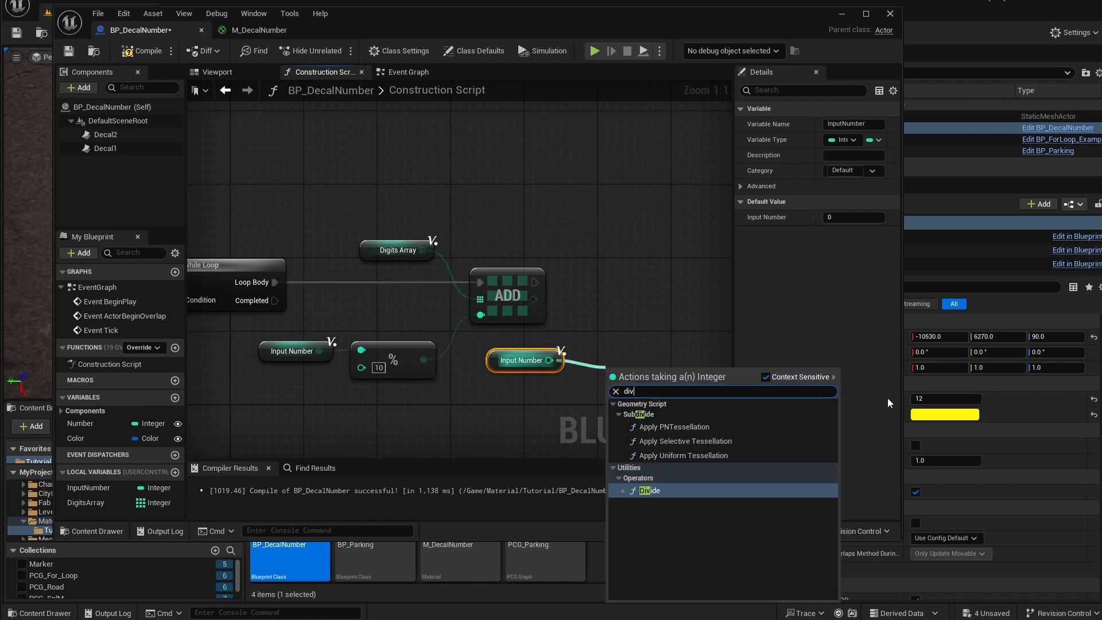
pyautogui.press('Return')
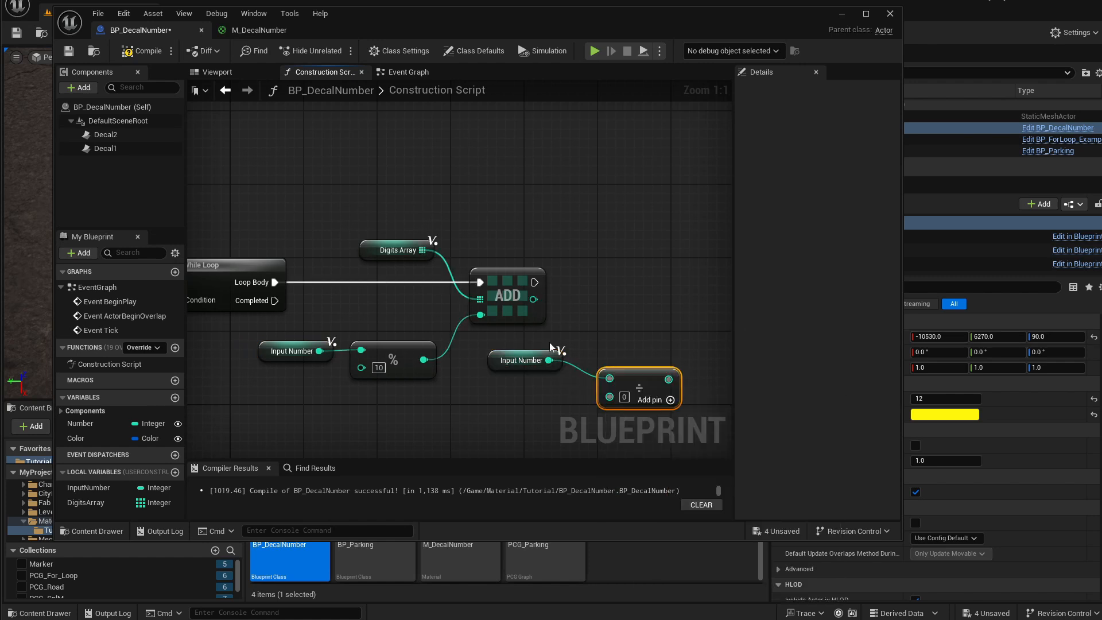
pyautogui.moveTo(636, 353); pyautogui.dragTo(636, 359)
pyautogui.click(607, 378)
pyautogui.write('10')
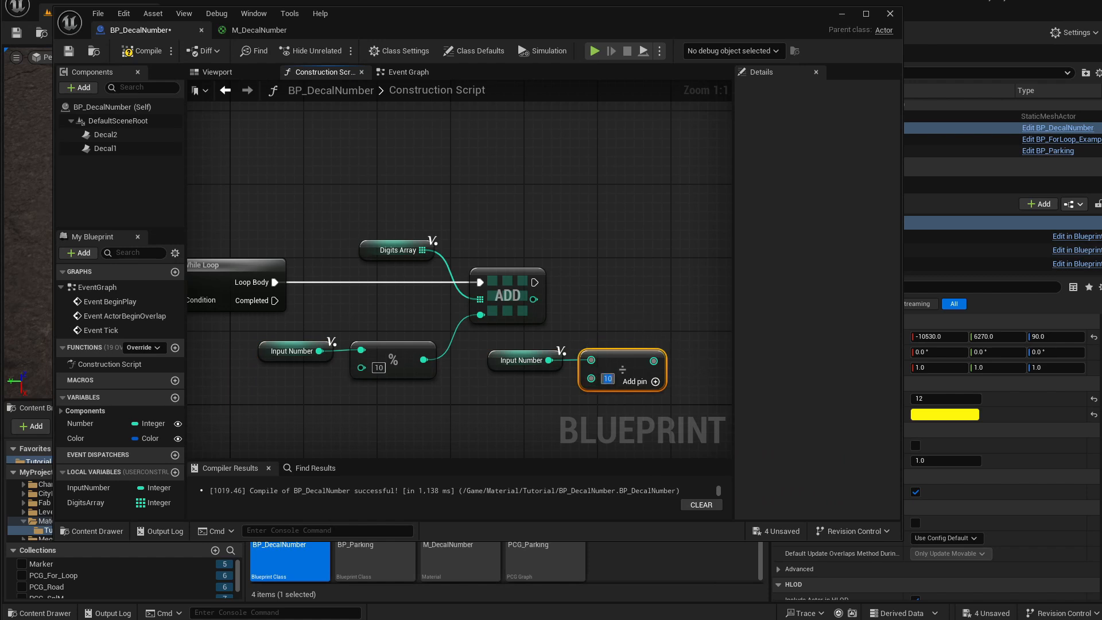
# Add a SET InputNumber node after Add, feeding it the Divide result.
pyautogui.moveTo(628, 316); pyautogui.dragTo(579, 294, button='right')
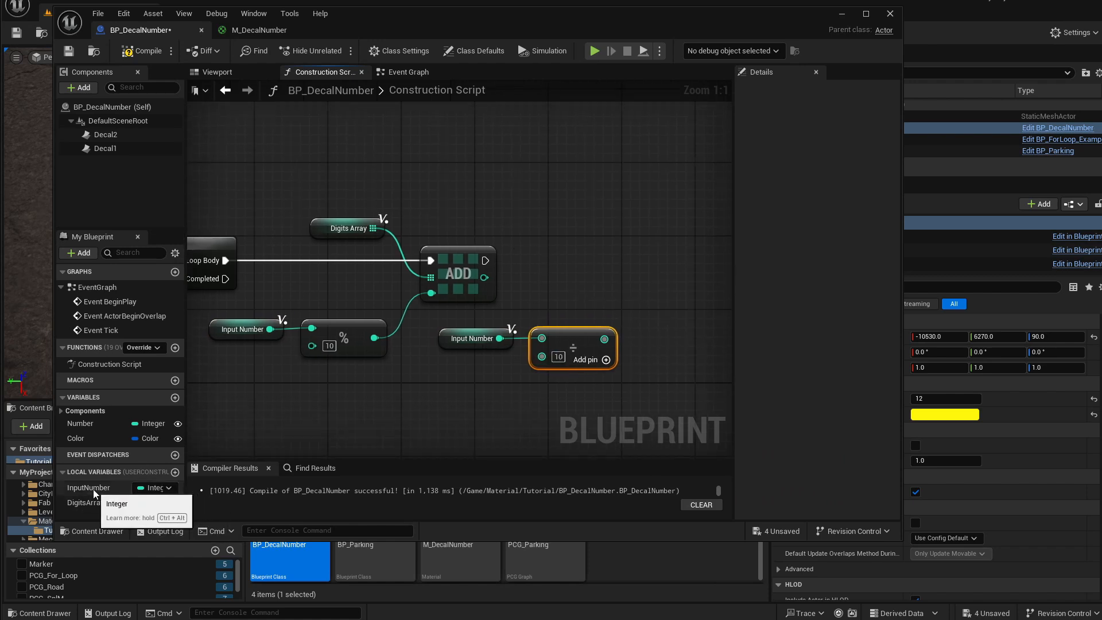
pyautogui.moveTo(93, 489); pyautogui.dragTo(634, 258)
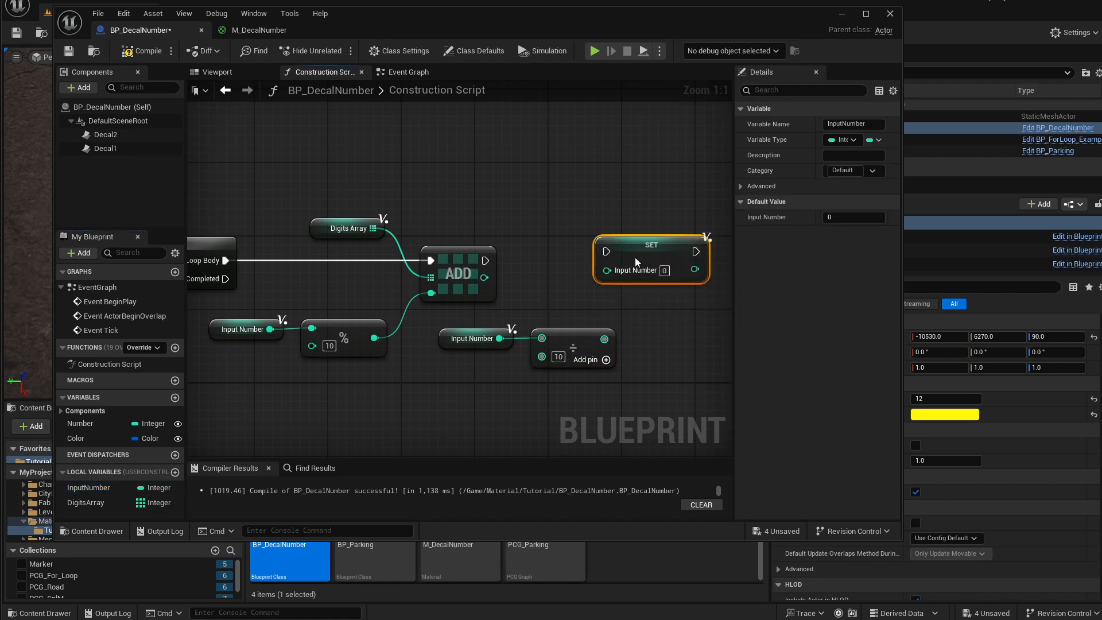
pyautogui.moveTo(481, 262); pyautogui.dragTo(640, 256)
pyautogui.moveTo(604, 340); pyautogui.dragTo(624, 281)
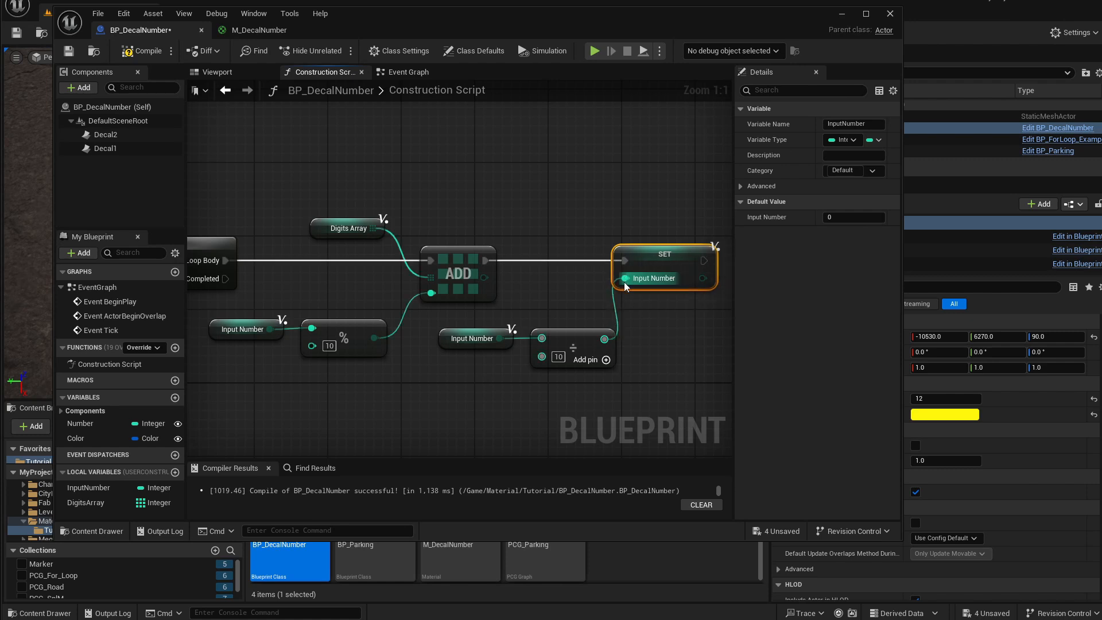
# Rearrange the loop body nodes so the wiring reads cleanly.
pyautogui.moveTo(583, 316); pyautogui.dragTo(536, 336)
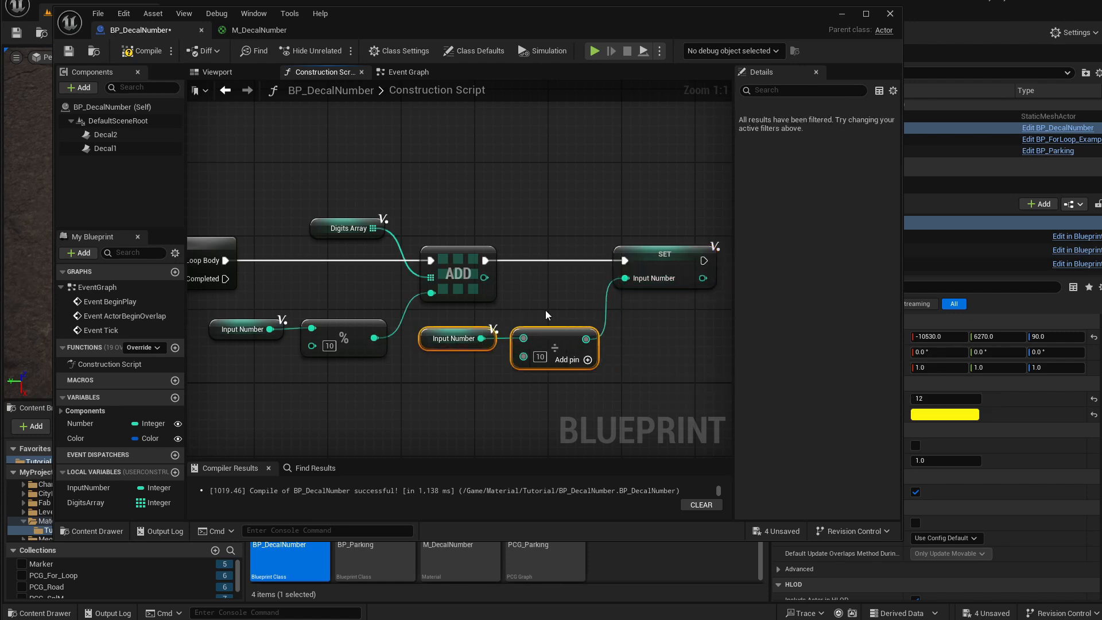
pyautogui.moveTo(470, 369); pyautogui.dragTo(510, 393)
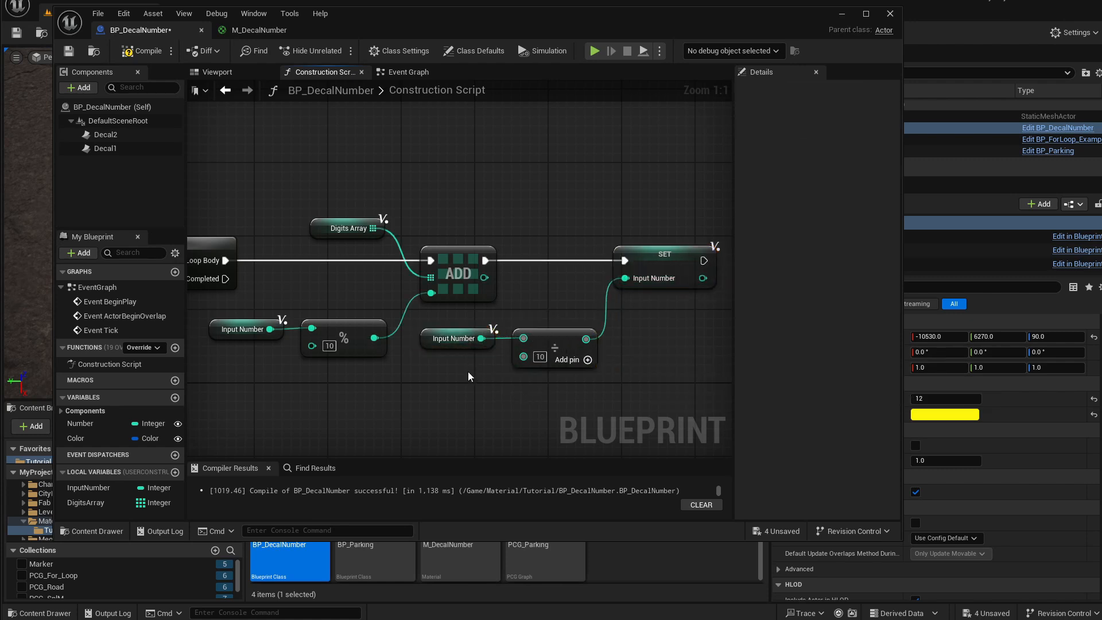
pyautogui.moveTo(250, 365); pyautogui.dragTo(269, 364, button='right')
pyautogui.click(261, 330)
pyautogui.click(368, 319)
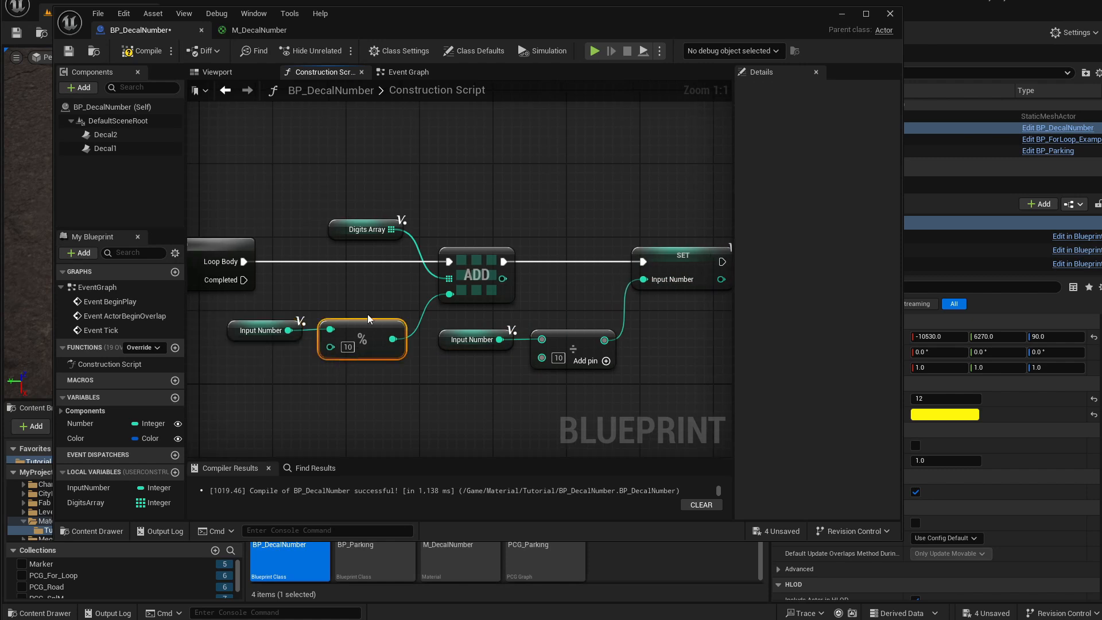
pyautogui.moveTo(332, 229); pyautogui.dragTo(329, 224)
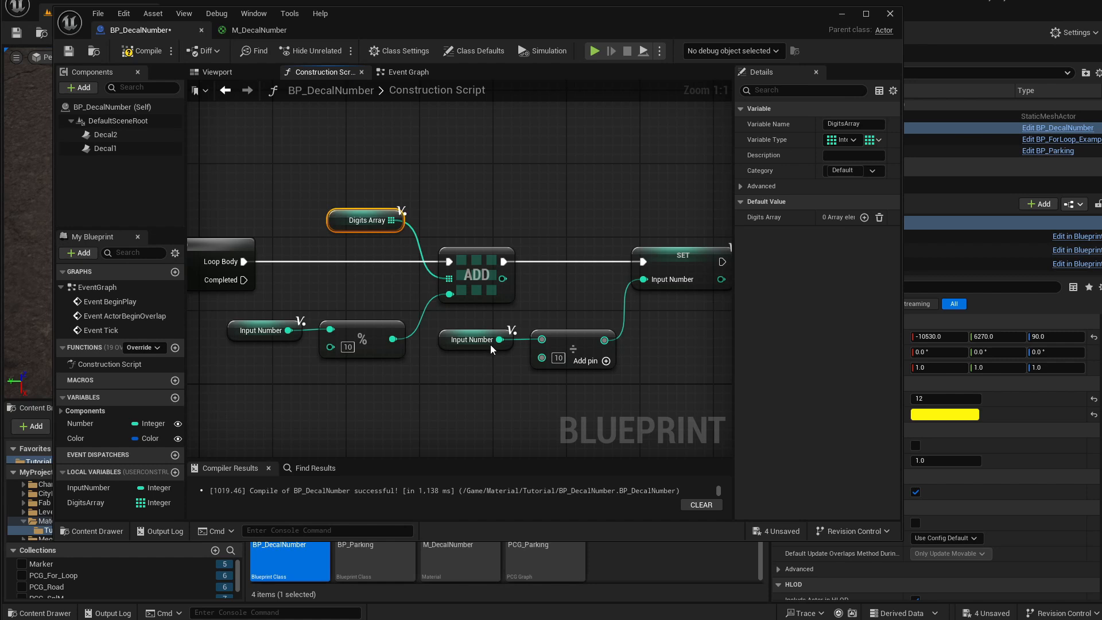
pyautogui.moveTo(490, 345); pyautogui.dragTo(487, 342)
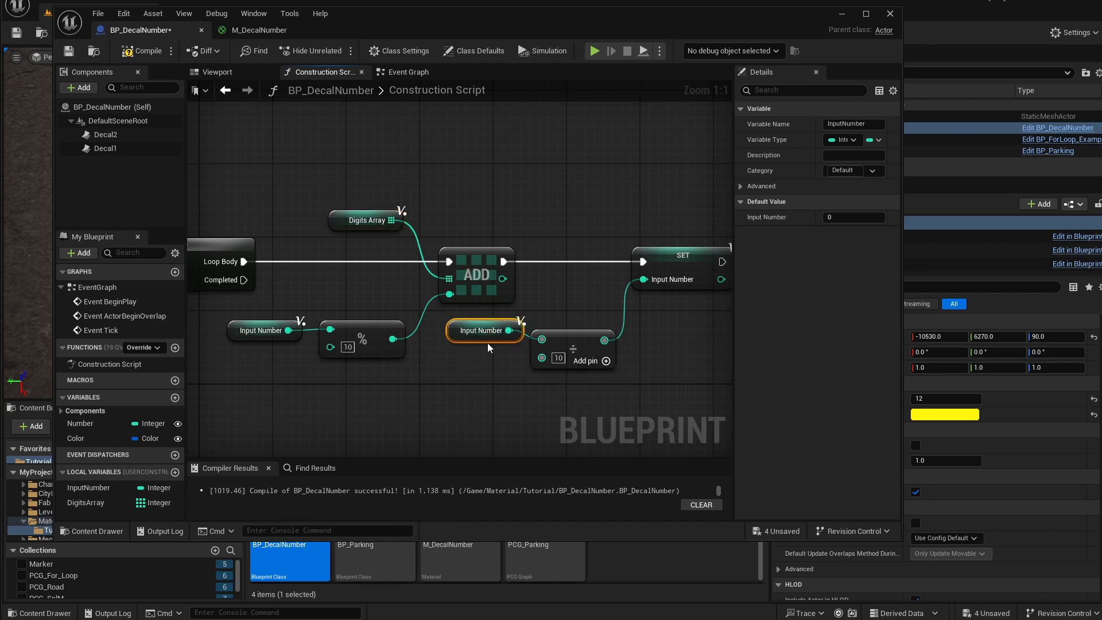
# Reposition the Divide node next to its InputNumber getter and line up the greater-than condition nodes beside the While Loop.
pyautogui.click(562, 346)
pyautogui.moveTo(563, 338); pyautogui.dragTo(475, 341, button='right')
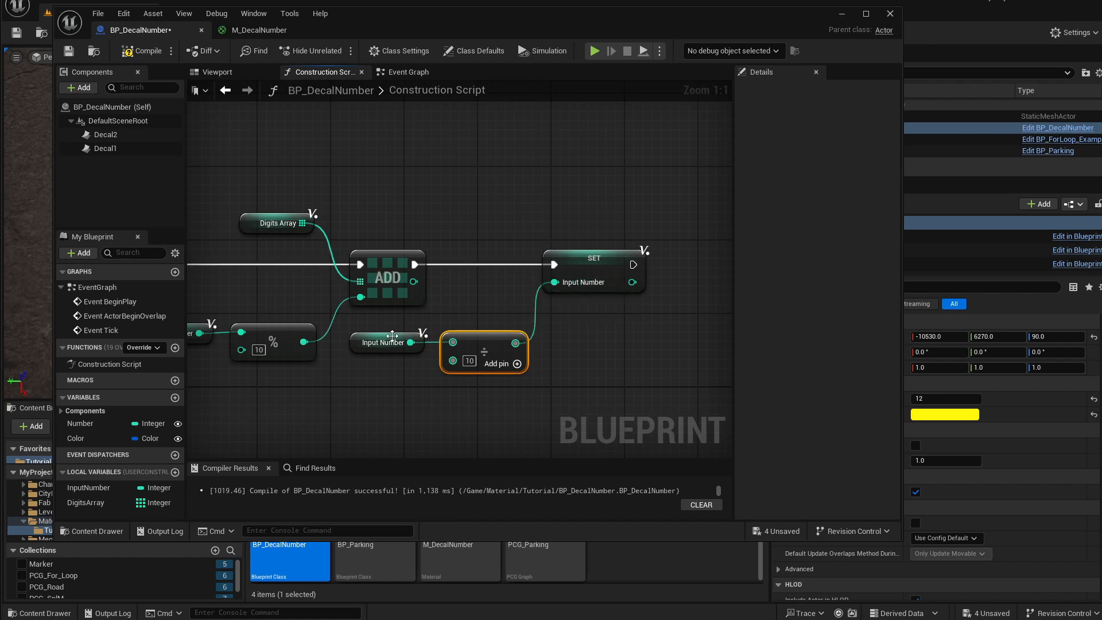
pyautogui.moveTo(392, 335); pyautogui.dragTo(557, 311, button='right')
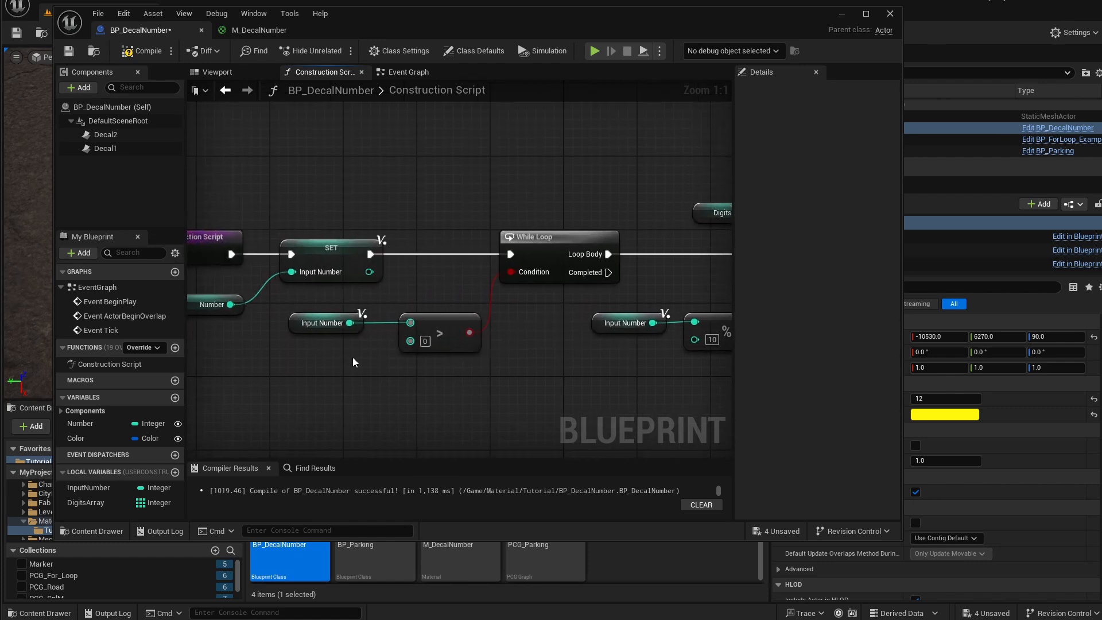
pyautogui.moveTo(348, 358); pyautogui.dragTo(352, 320)
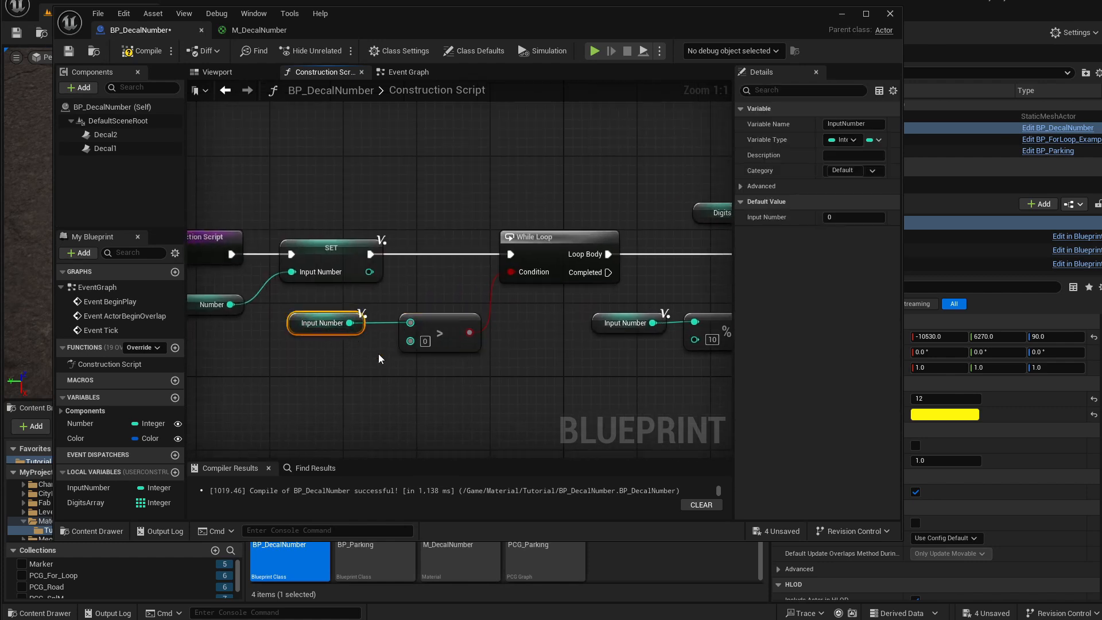
pyautogui.moveTo(425, 378); pyautogui.dragTo(436, 323)
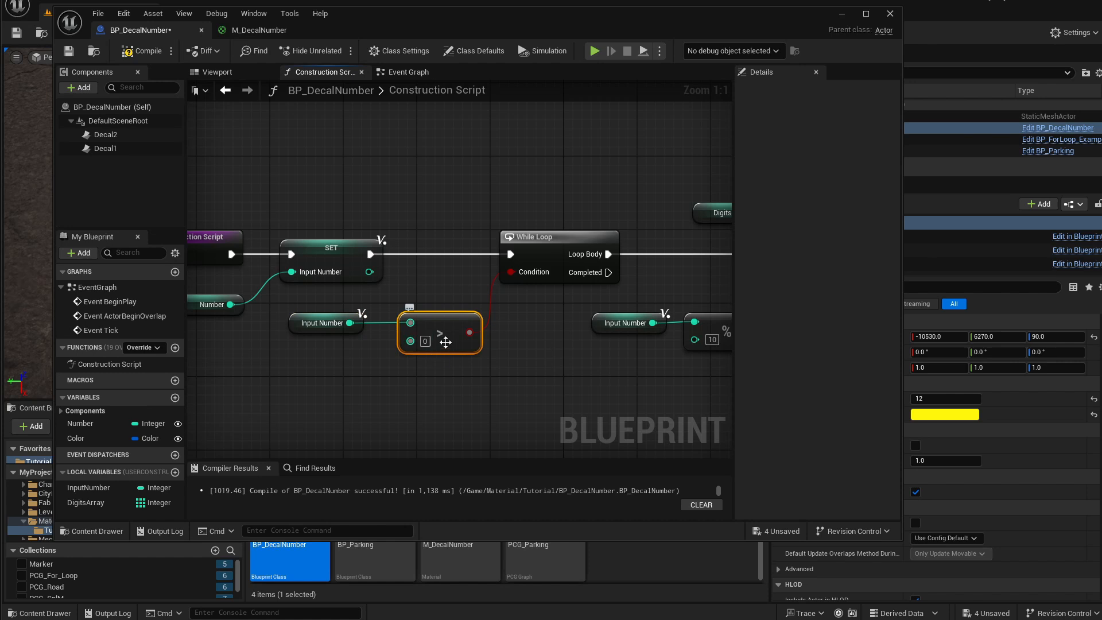
pyautogui.moveTo(538, 339); pyautogui.dragTo(310, 337, button='right')
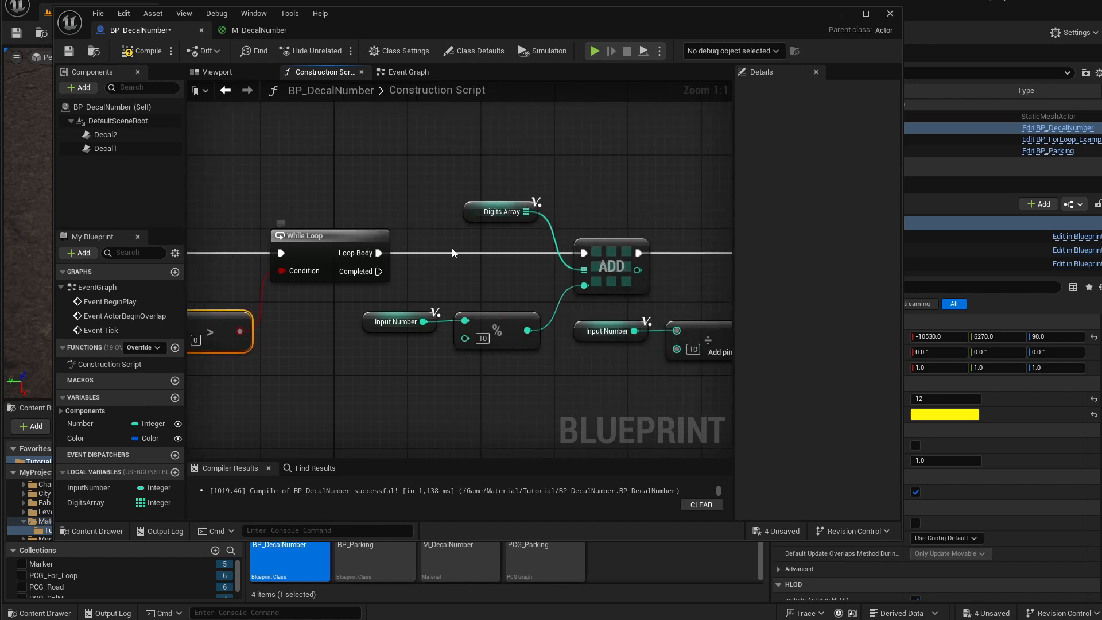
pyautogui.moveTo(452, 253); pyautogui.dragTo(389, 248, button='right')
pyautogui.moveTo(351, 302); pyautogui.dragTo(417, 341)
pyautogui.click(425, 358)
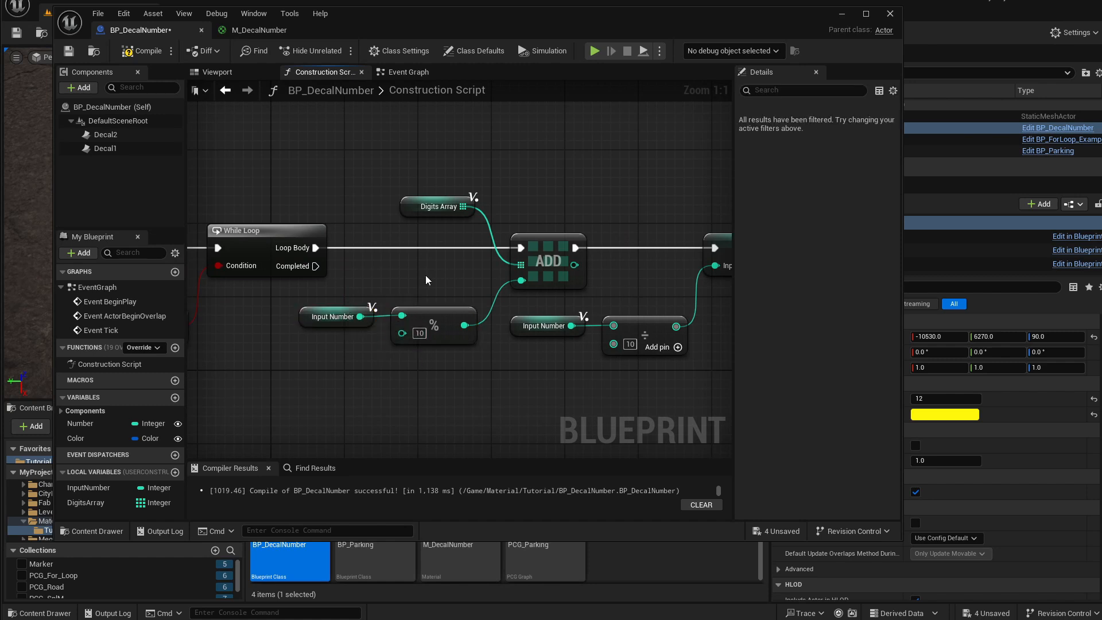
# Realign the modulo, Digits Array, ADD and Divide nodes inside the loop body for cleaner wiring.
pyautogui.click(428, 326)
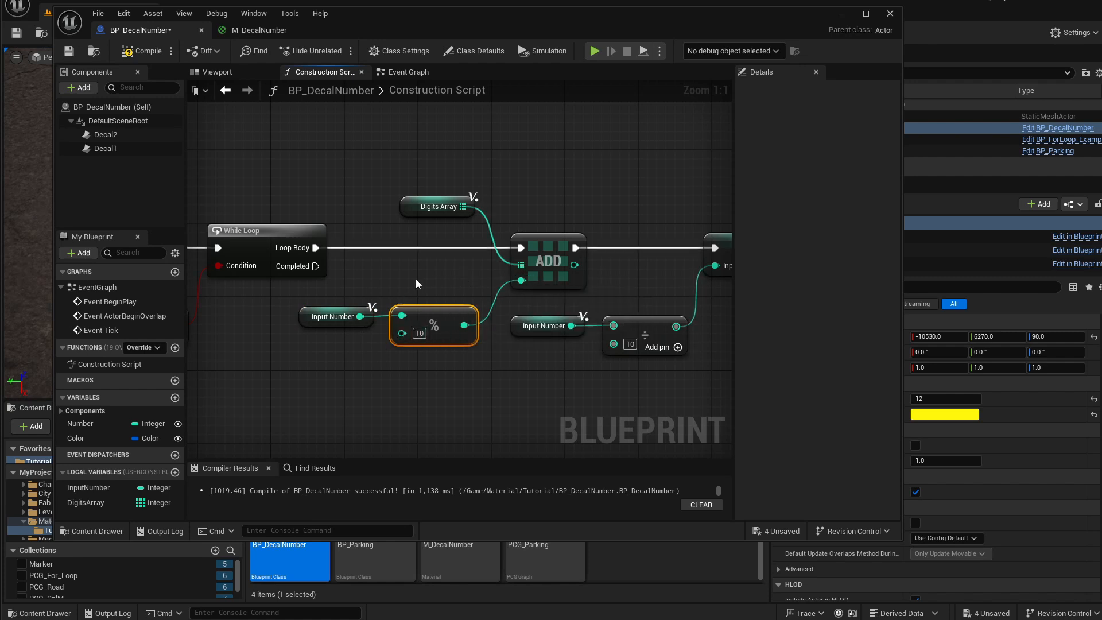
pyautogui.moveTo(485, 284); pyautogui.dragTo(439, 289, button='right')
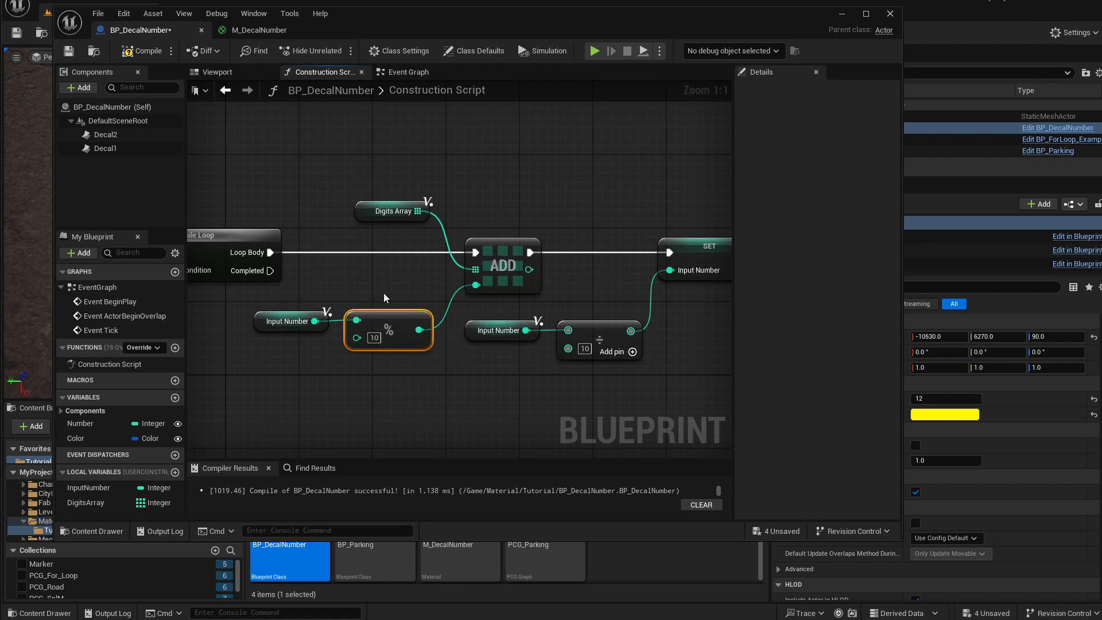
pyautogui.moveTo(385, 297); pyautogui.dragTo(310, 345)
pyautogui.click(429, 303)
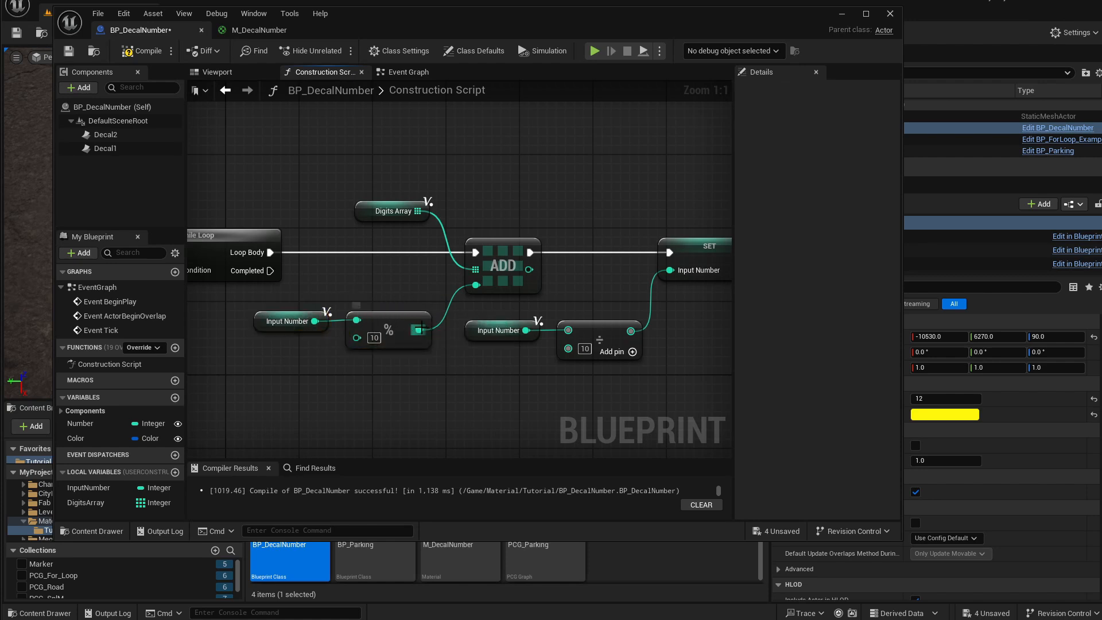
pyautogui.moveTo(366, 212); pyautogui.dragTo(368, 222)
pyautogui.moveTo(489, 247); pyautogui.dragTo(389, 238, button='right')
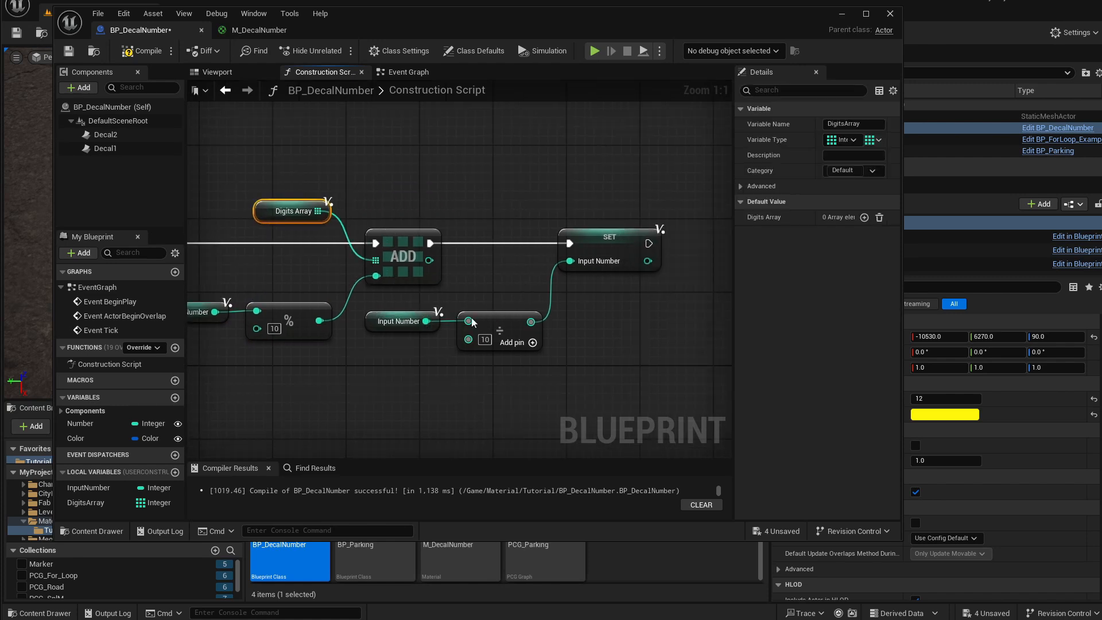
pyautogui.moveTo(402, 350); pyautogui.dragTo(483, 316)
pyautogui.click(409, 326)
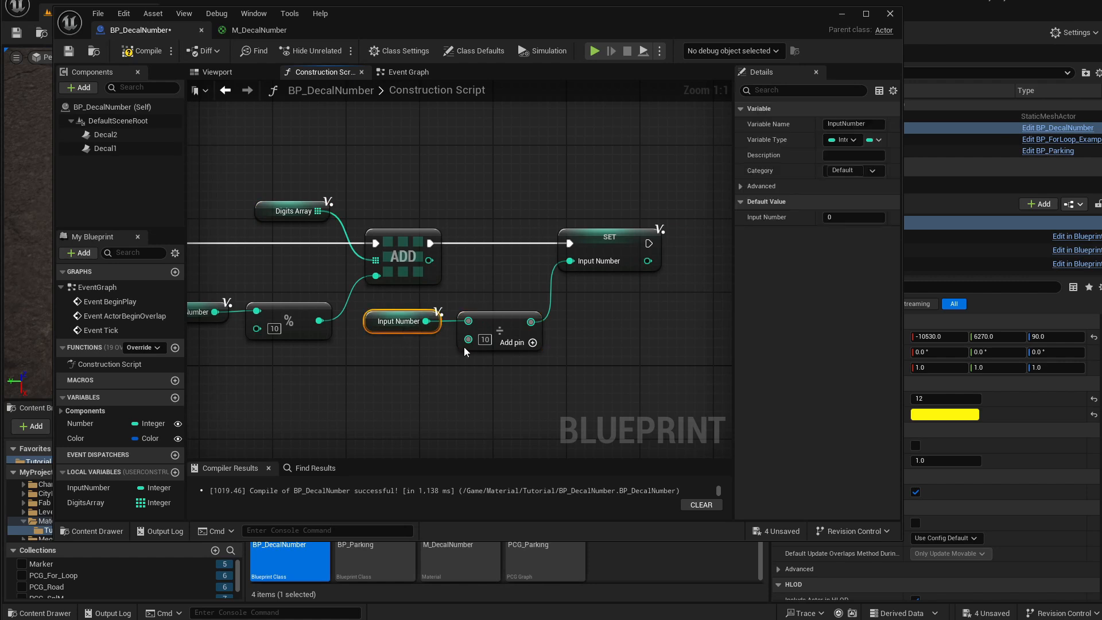
pyautogui.click(463, 347)
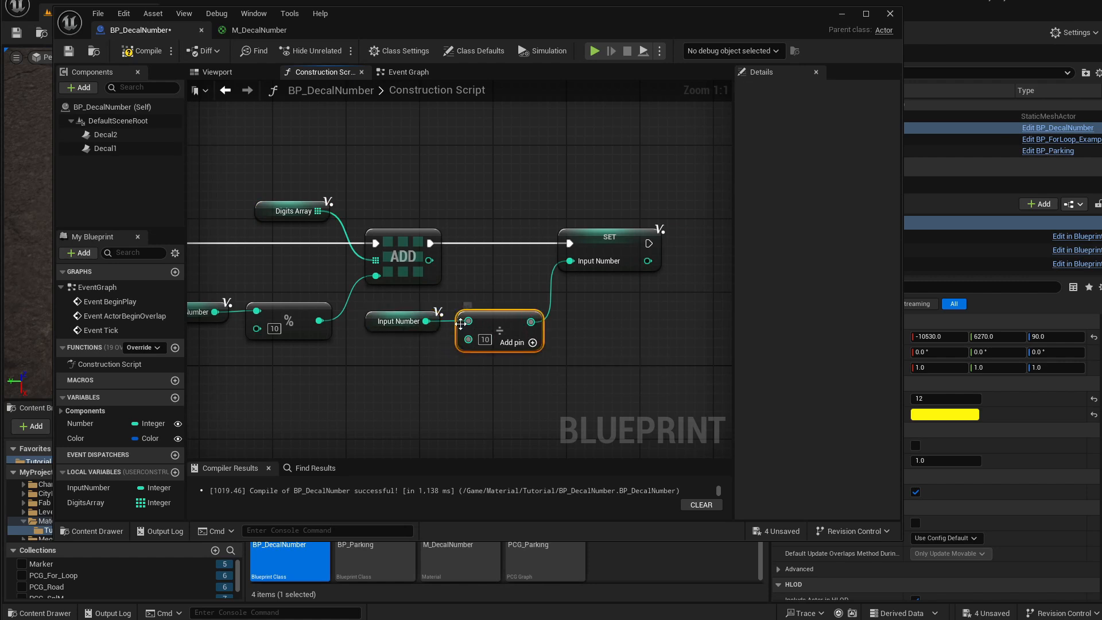
pyautogui.click(591, 255)
pyautogui.moveTo(375, 351); pyautogui.dragTo(638, 362, button='right')
pyautogui.moveTo(285, 354); pyautogui.dragTo(408, 351, button='right')
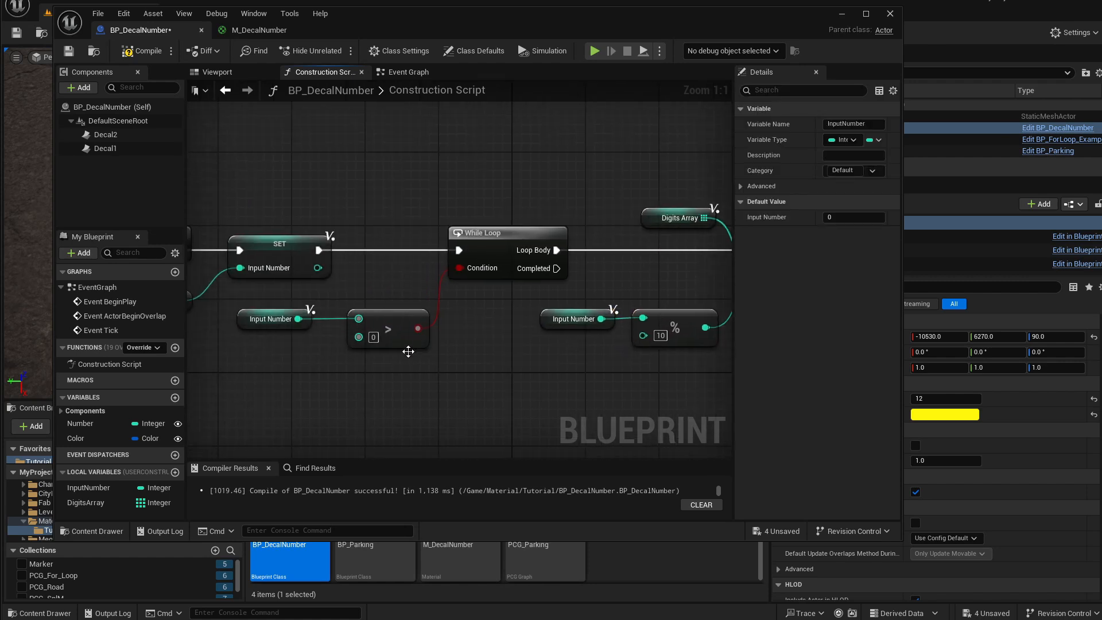
pyautogui.moveTo(334, 343); pyautogui.dragTo(373, 316)
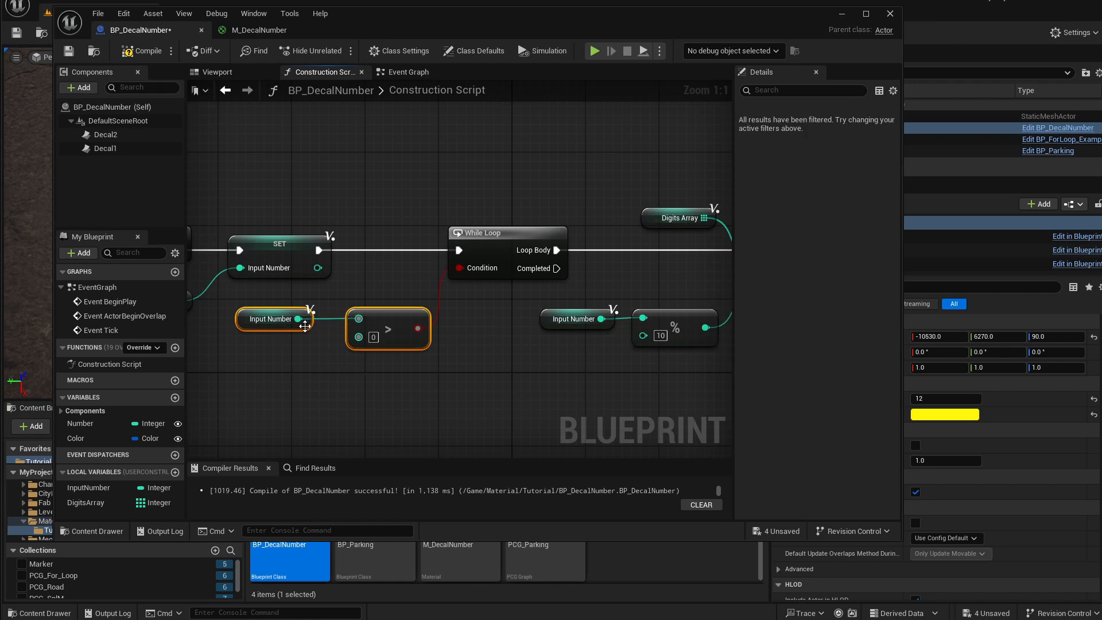
pyautogui.click(395, 333)
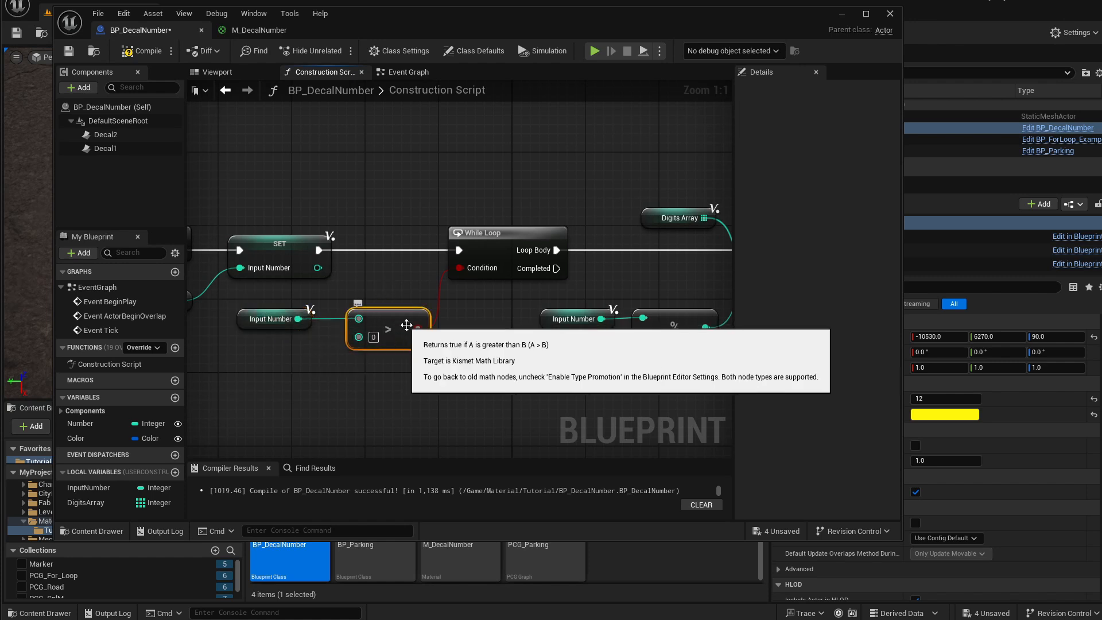
# Box-select the loop body nodes and shift them right to clear space below the While Loop.
pyautogui.moveTo(452, 343); pyautogui.dragTo(350, 348, button='right')
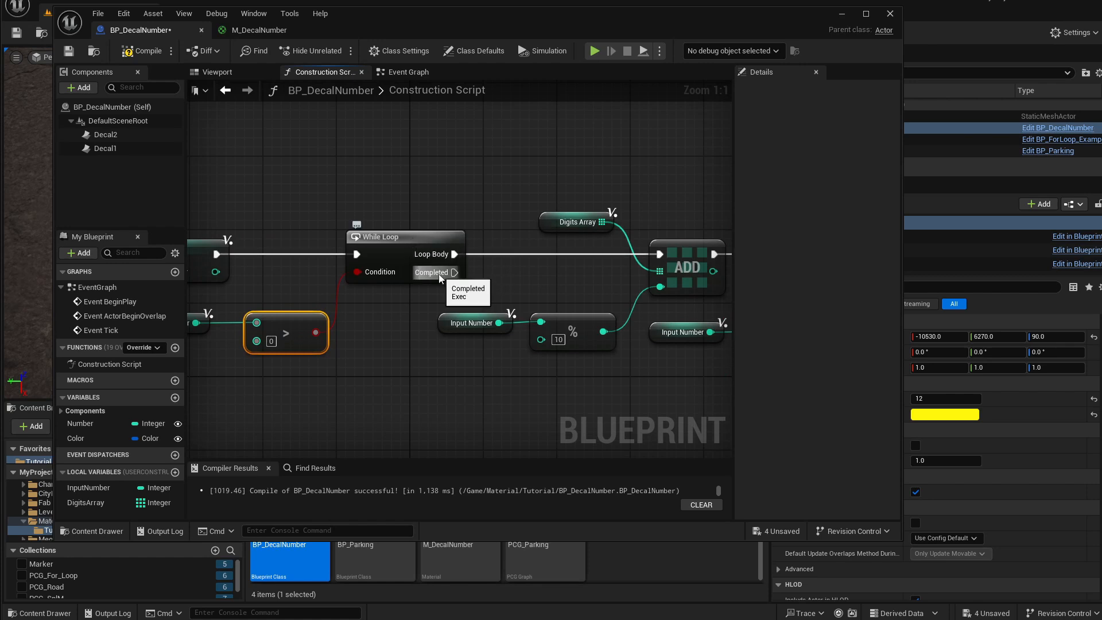
pyautogui.moveTo(506, 218); pyautogui.dragTo(416, 232, button='right')
pyautogui.scroll(-1, 459, 355)
pyautogui.moveTo(459, 355); pyautogui.dragTo(362, 347, button='right')
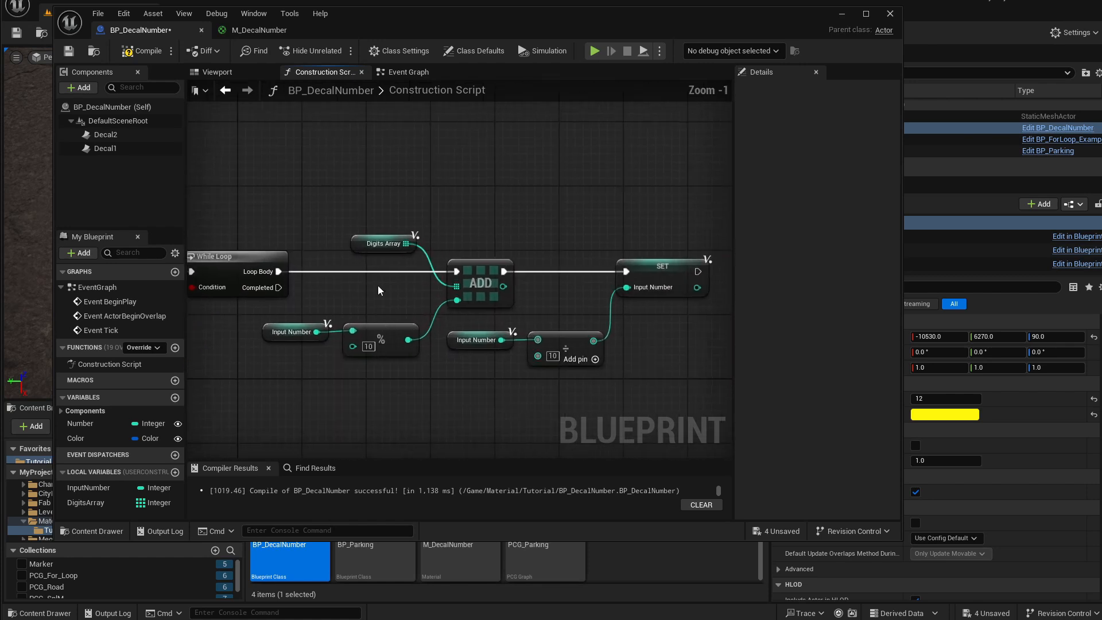
pyautogui.moveTo(317, 222); pyautogui.dragTo(645, 393)
pyautogui.moveTo(360, 246); pyautogui.dragTo(507, 252)
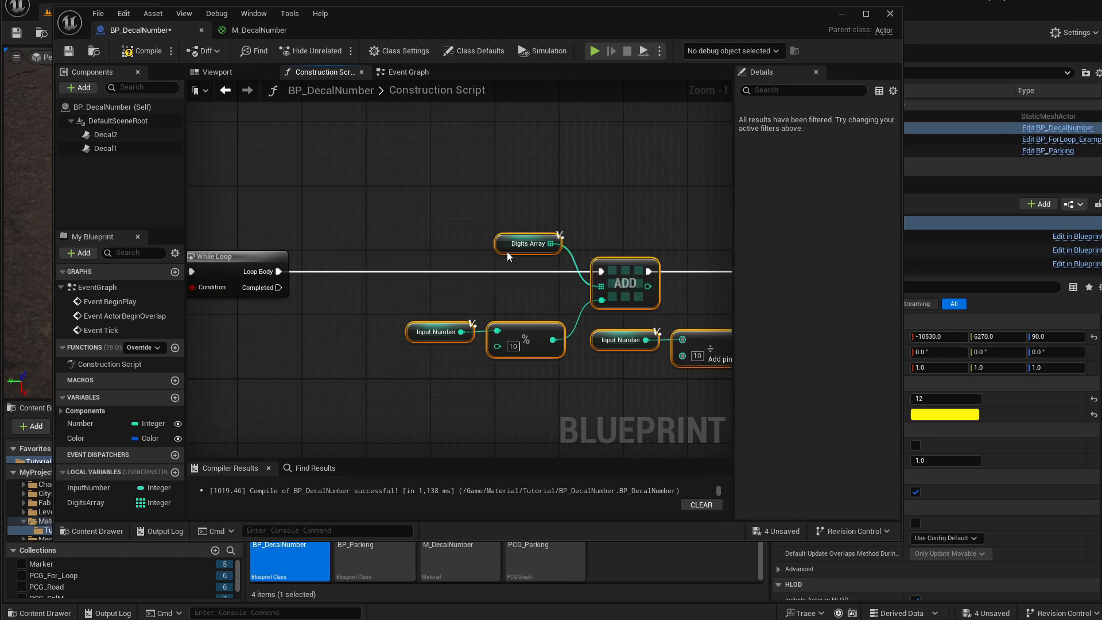
pyautogui.moveTo(276, 290); pyautogui.dragTo(363, 282, button='right')
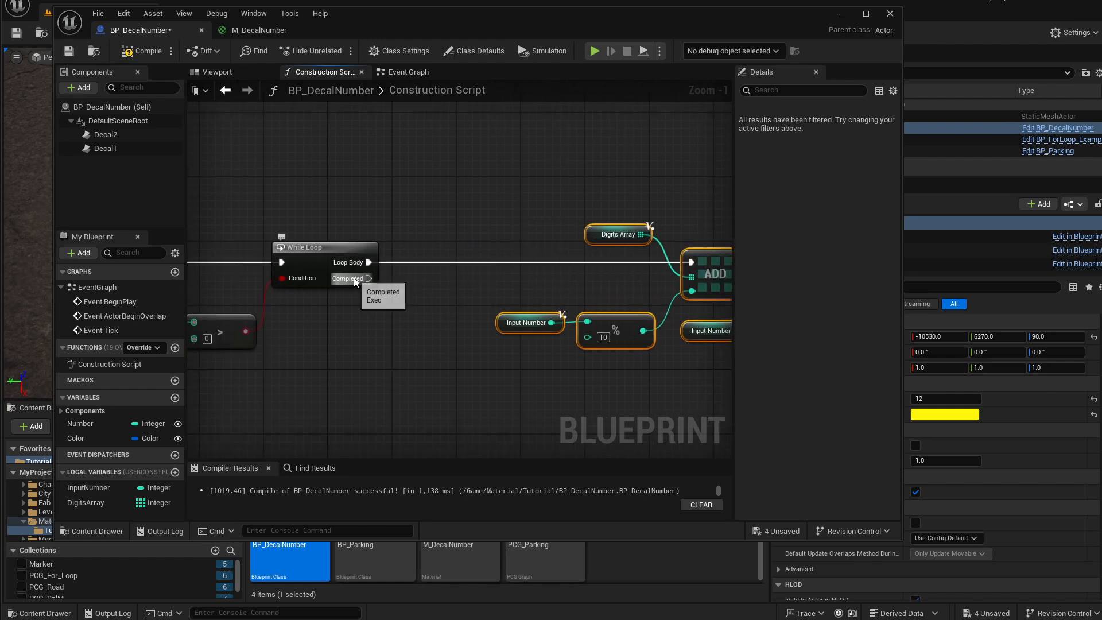
# Add a Print String node connected to the While Loop's Completed output.
pyautogui.moveTo(367, 279); pyautogui.dragTo(395, 408)
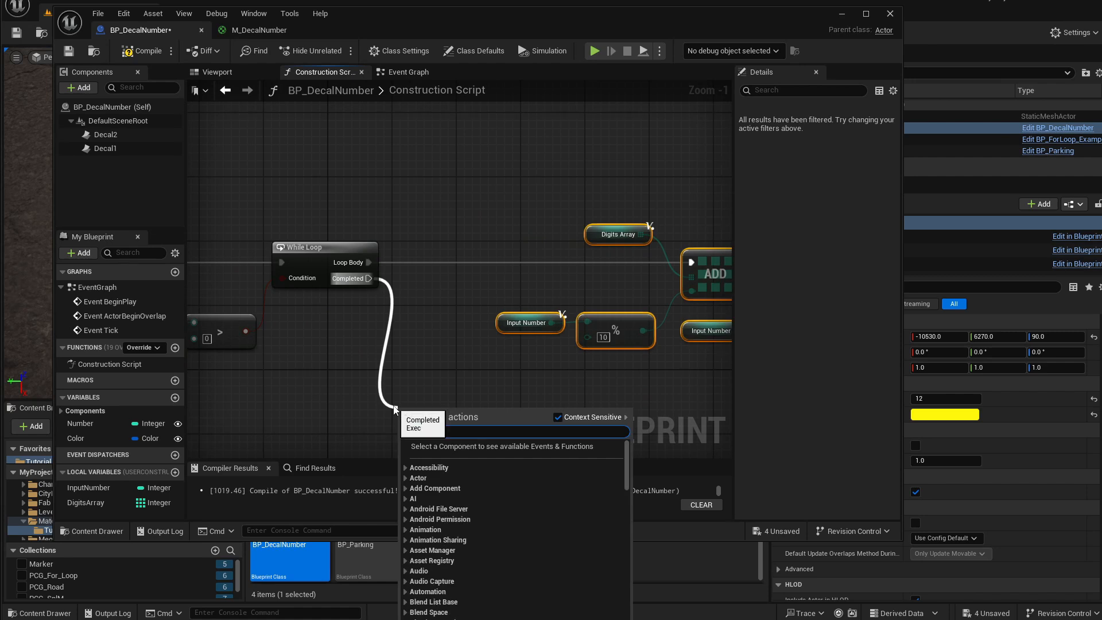
pyautogui.write('print')
pyautogui.press('Return')
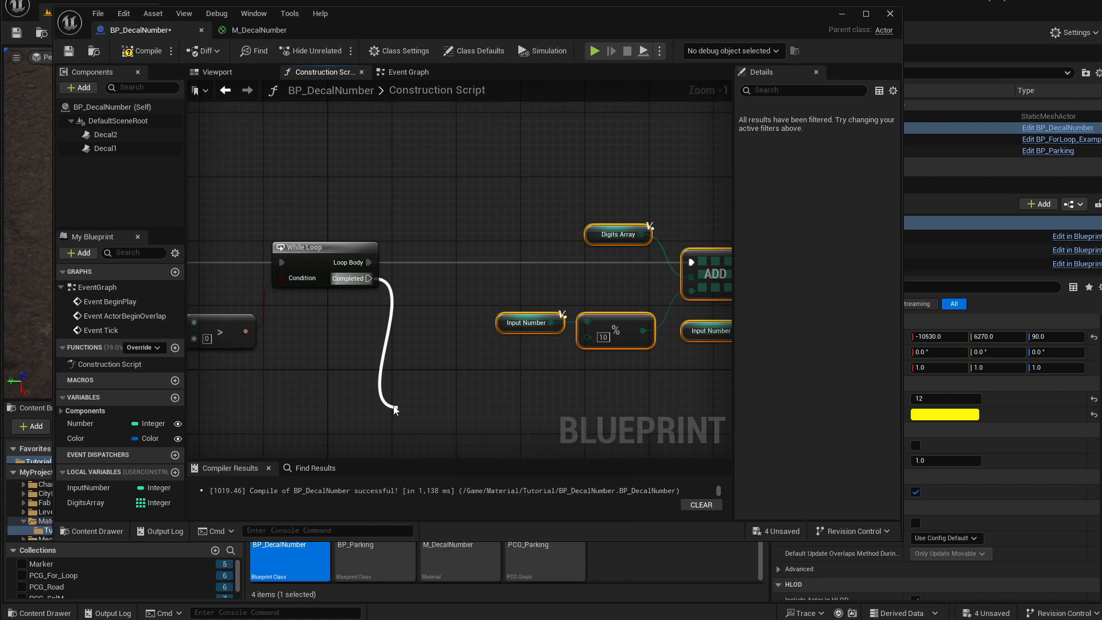
pyautogui.moveTo(464, 378); pyautogui.dragTo(461, 320, button='right')
pyautogui.moveTo(450, 351); pyautogui.dragTo(433, 322)
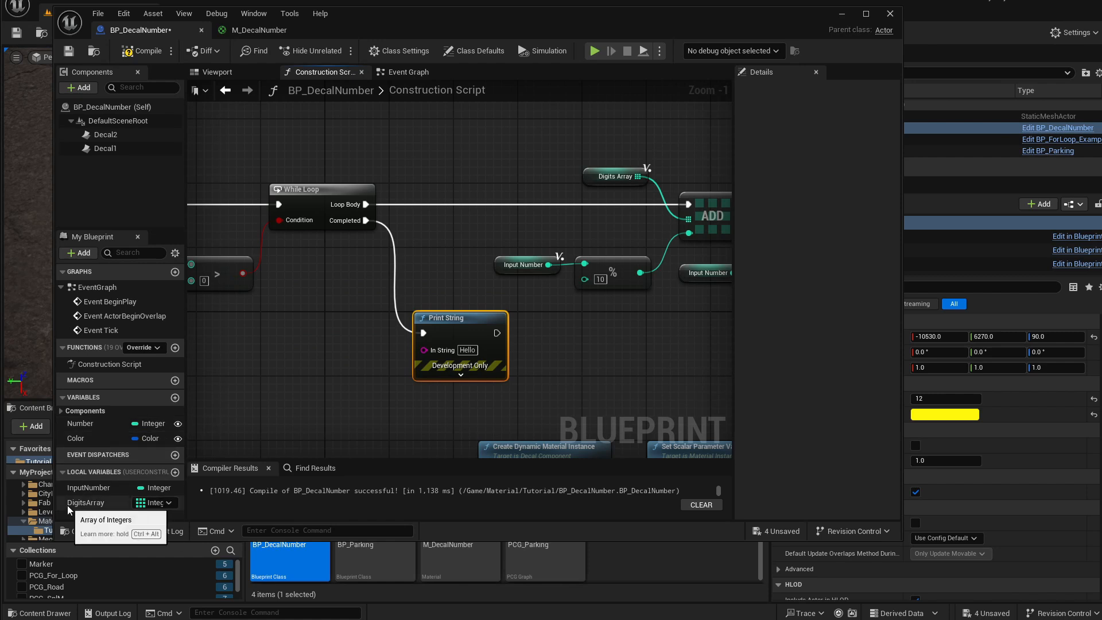
# Place a DigitsArray getter near the Print String node.
pyautogui.moveTo(67, 505); pyautogui.dragTo(280, 351)
pyautogui.click(310, 374)
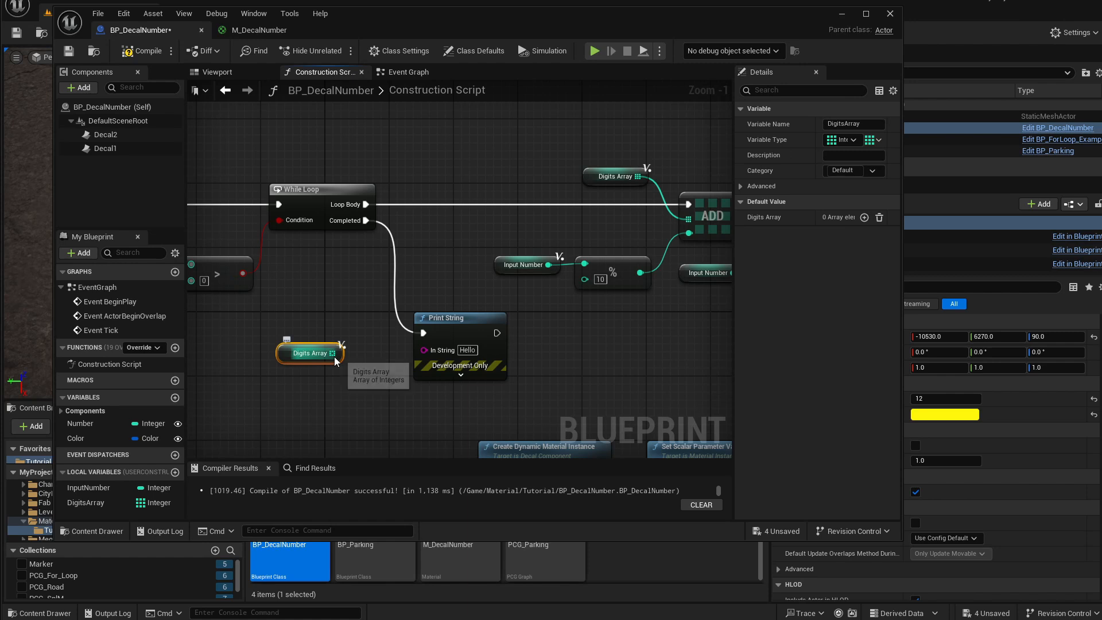
pyautogui.moveTo(333, 353); pyautogui.dragTo(424, 350)
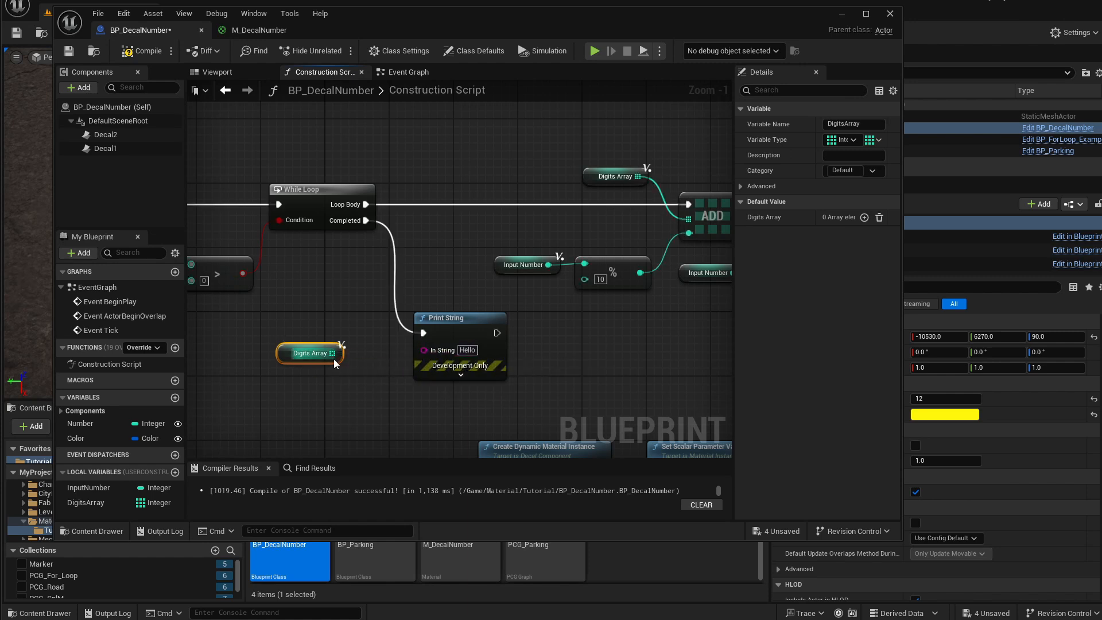
pyautogui.moveTo(349, 375); pyautogui.dragTo(336, 371, button='right')
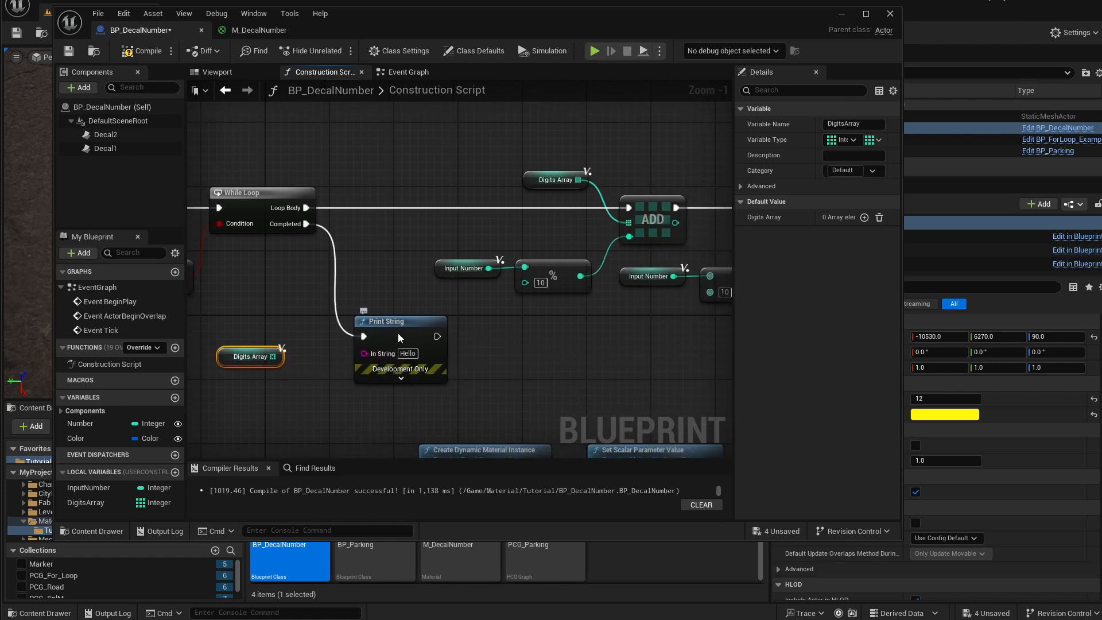
pyautogui.moveTo(400, 336); pyautogui.dragTo(423, 346)
pyautogui.moveTo(376, 366); pyautogui.dragTo(411, 372, button='right')
pyautogui.moveTo(439, 346); pyautogui.dragTo(463, 347)
# Create a For Each Loop node from the Digits Array getter's output.
pyautogui.moveTo(307, 362); pyautogui.dragTo(343, 359)
pyautogui.write('for ')
pyautogui.write('e')
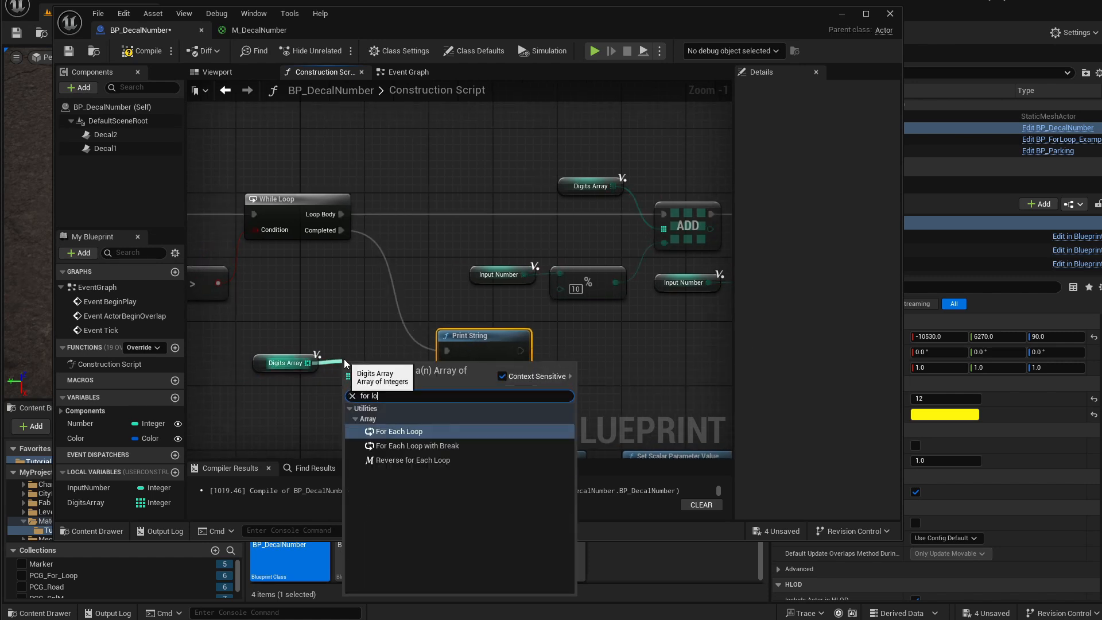
pyautogui.press('Return')
pyautogui.moveTo(479, 355); pyautogui.dragTo(559, 355)
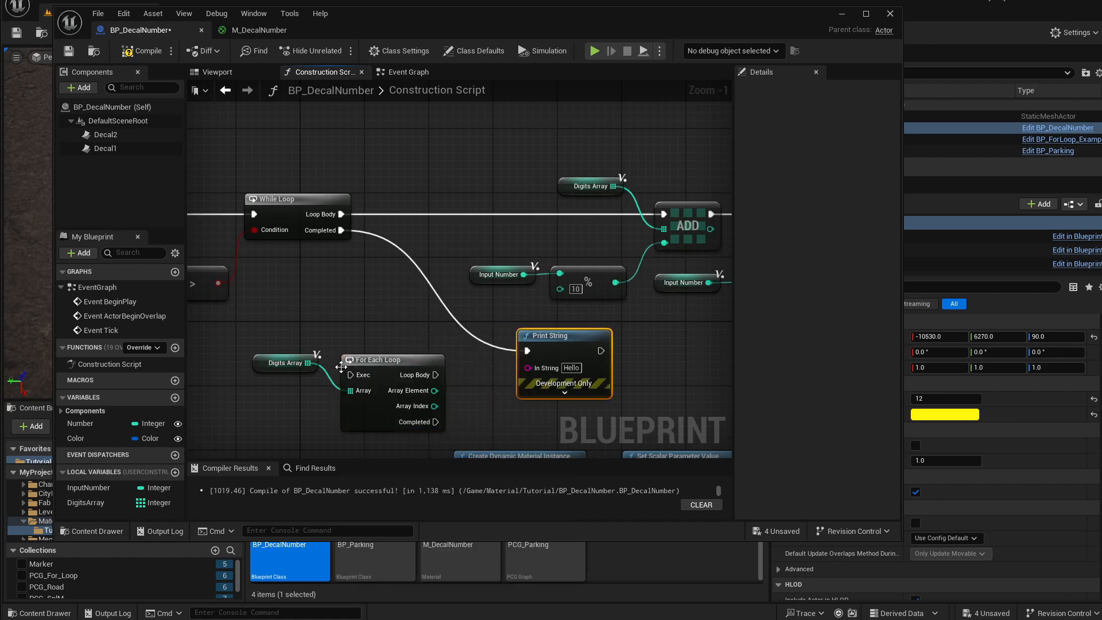
pyautogui.moveTo(374, 369); pyautogui.dragTo(398, 354)
# Wire the While Loop's Completed into the For Each Loop, and its Loop Body into Print String.
pyautogui.moveTo(341, 230); pyautogui.dragTo(374, 359)
pyautogui.moveTo(337, 232); pyautogui.dragTo(314, 210, button='right')
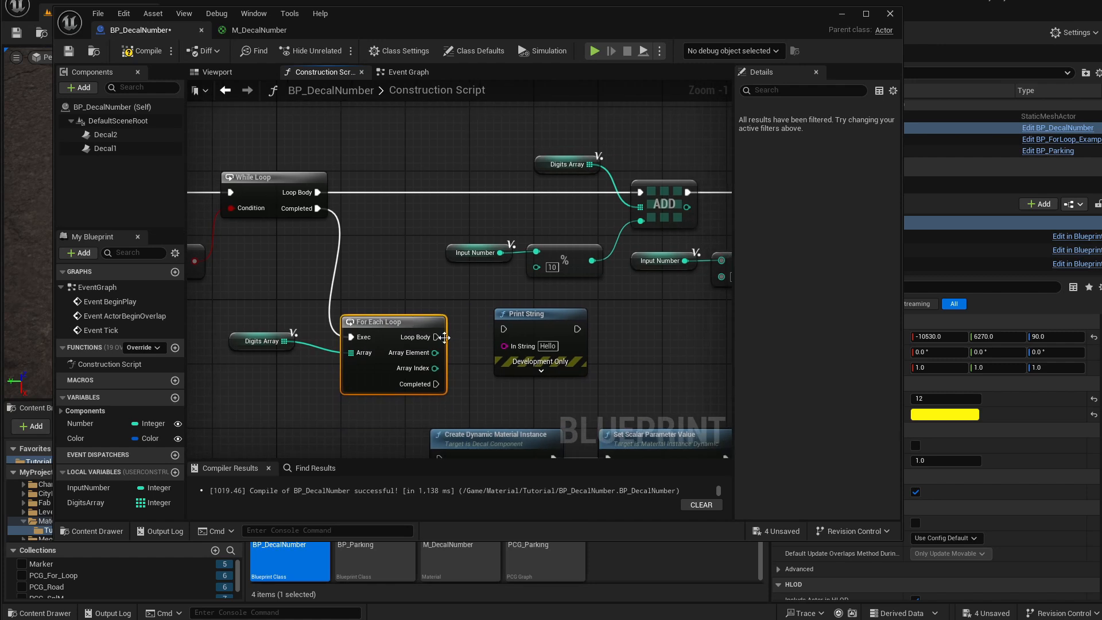
pyautogui.moveTo(437, 337); pyautogui.dragTo(529, 334)
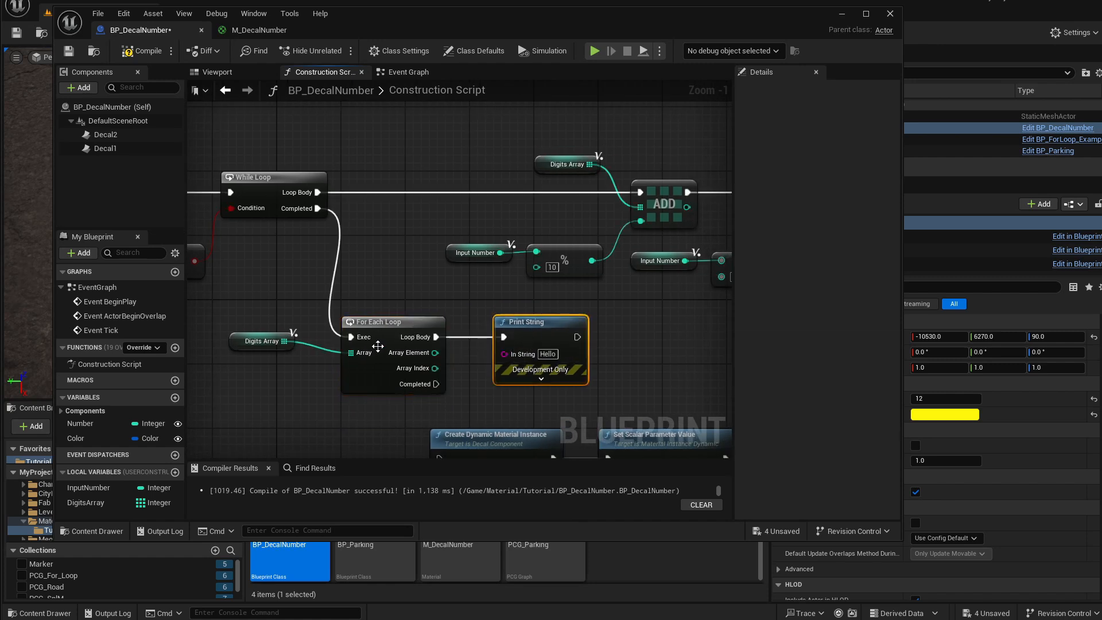
pyautogui.moveTo(232, 343); pyautogui.dragTo(241, 351)
# Connect the For Each Loop's Array Element to Print String's In String through a conversion node.
pyautogui.moveTo(435, 352); pyautogui.dragTo(508, 362)
pyautogui.moveTo(454, 330); pyautogui.dragTo(570, 327)
pyautogui.moveTo(570, 327); pyautogui.dragTo(537, 313, button='right')
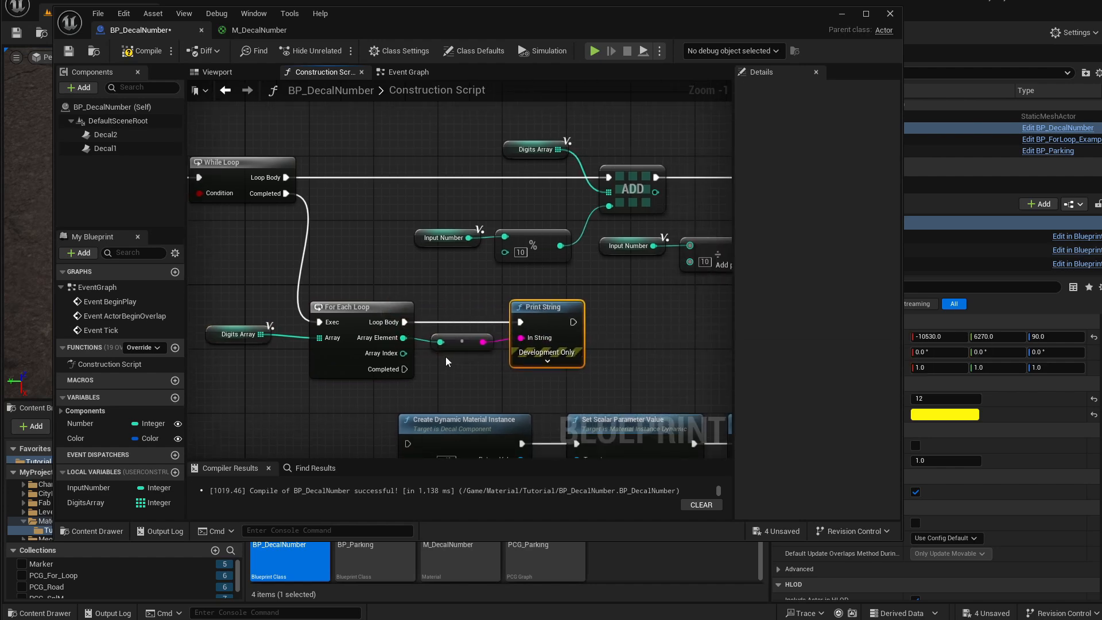
pyautogui.click(453, 343)
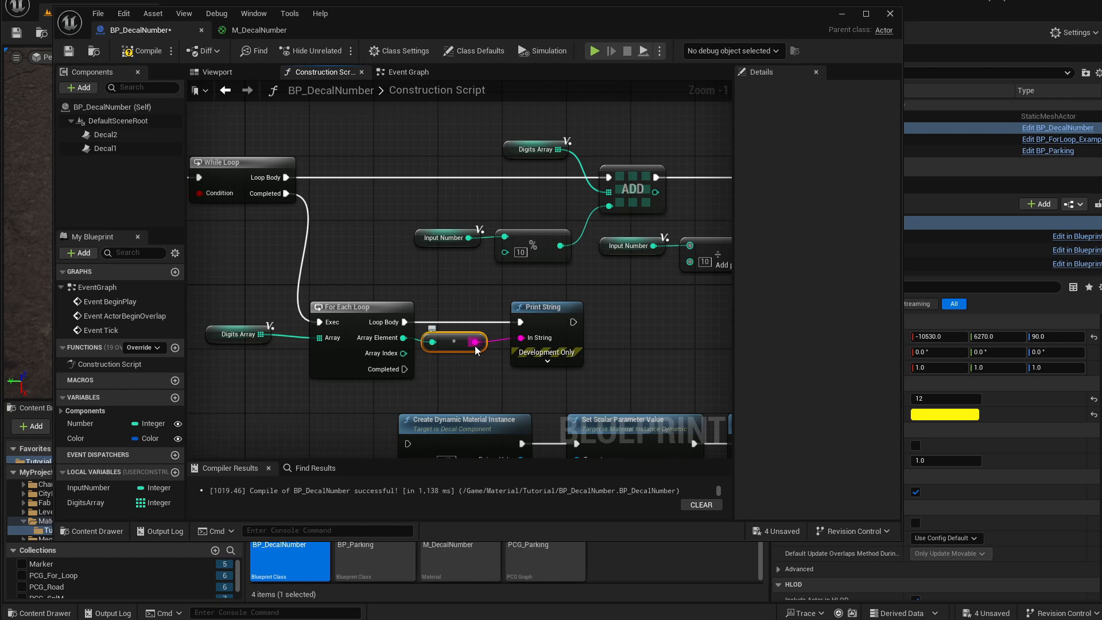
pyautogui.moveTo(571, 369); pyautogui.dragTo(533, 357, button='right')
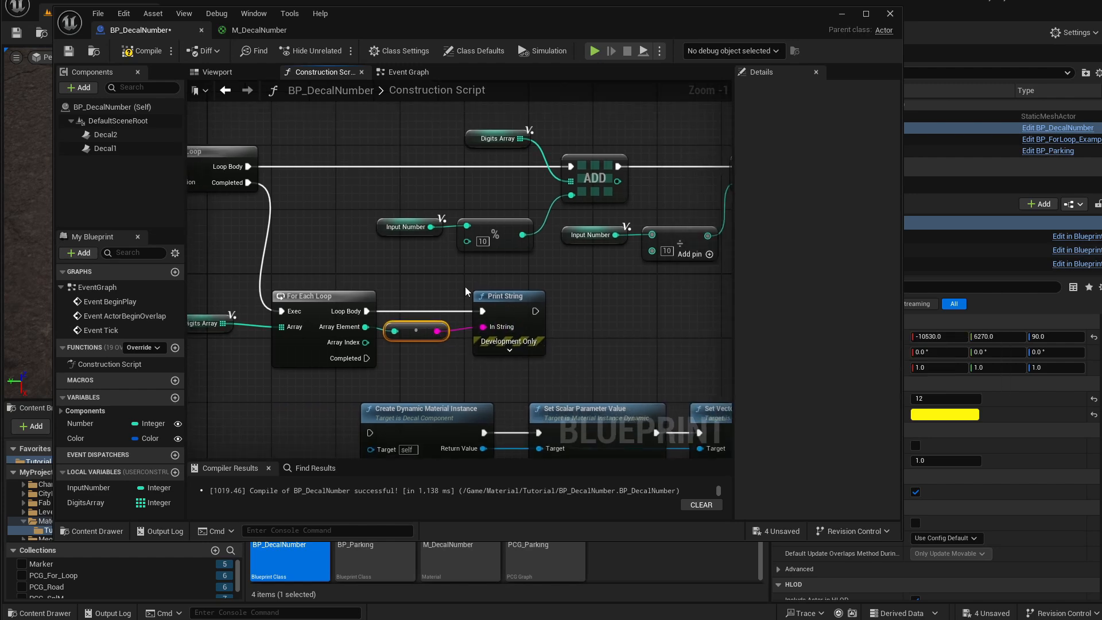
# Compile the Blueprint and close its editor window.
pyautogui.click(142, 51)
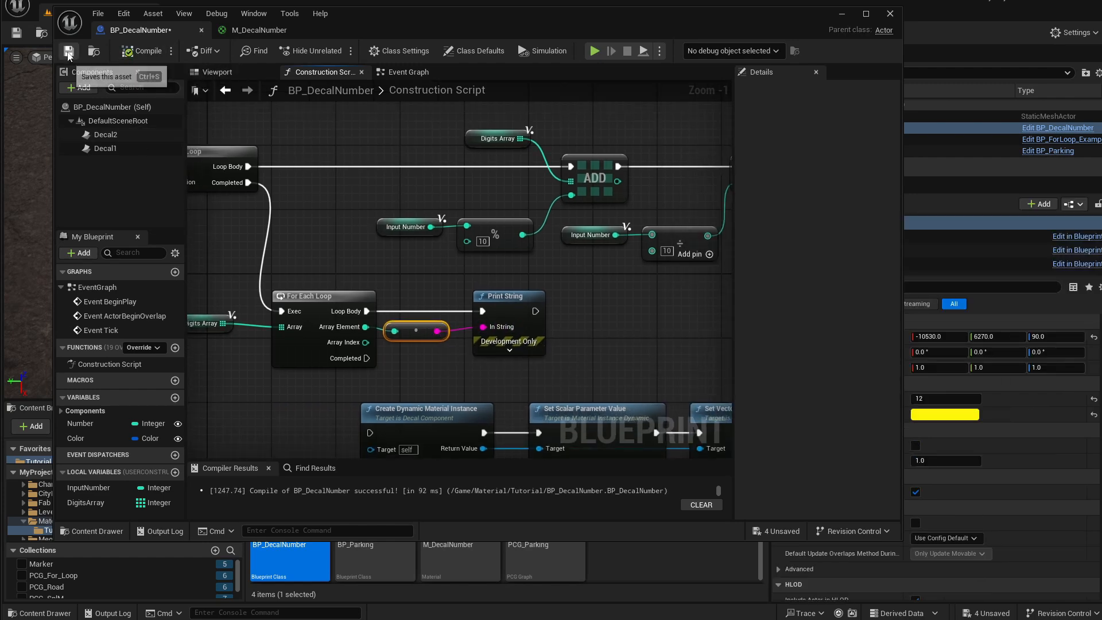
pyautogui.click(890, 13)
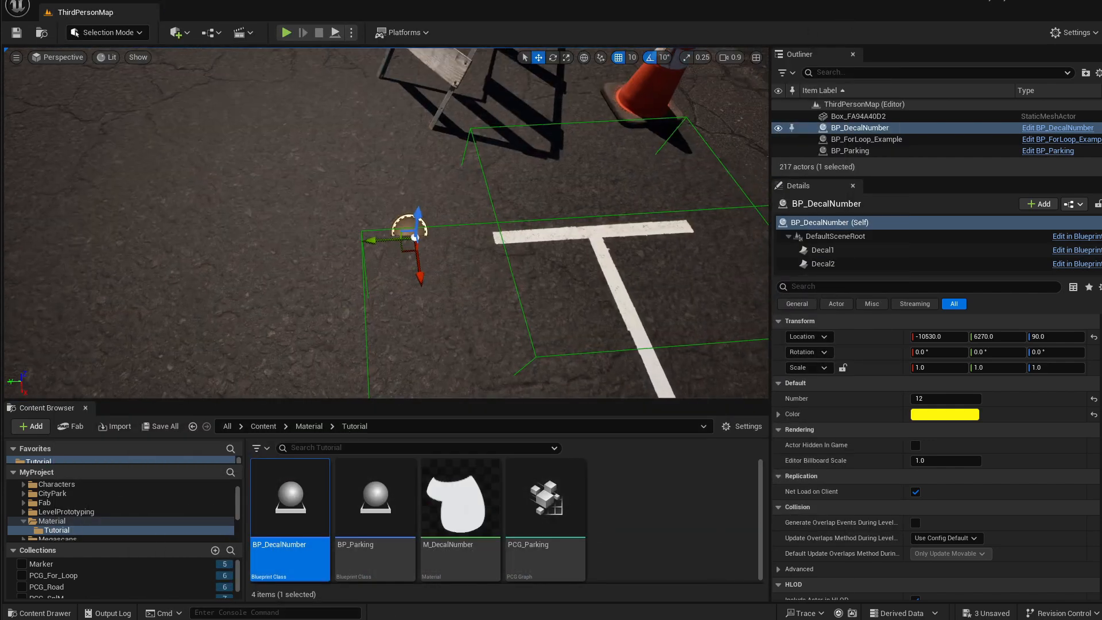
# Set the placed BP_DecalNumber actor's Number property to 51.
pyautogui.click(947, 398)
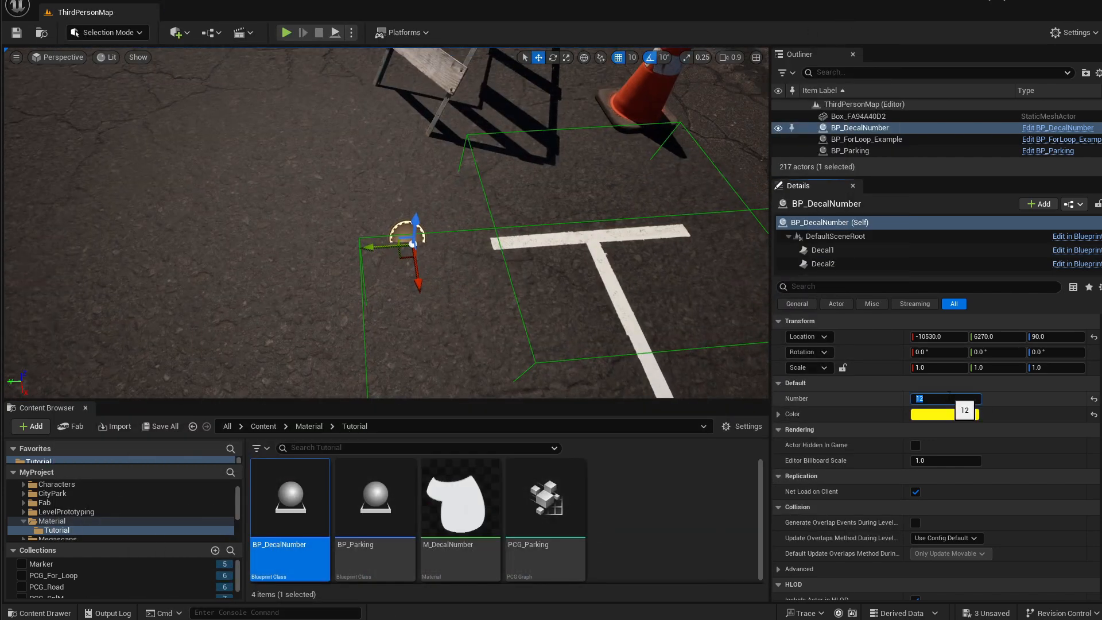
pyautogui.write('55')
pyautogui.press('BackSpace')
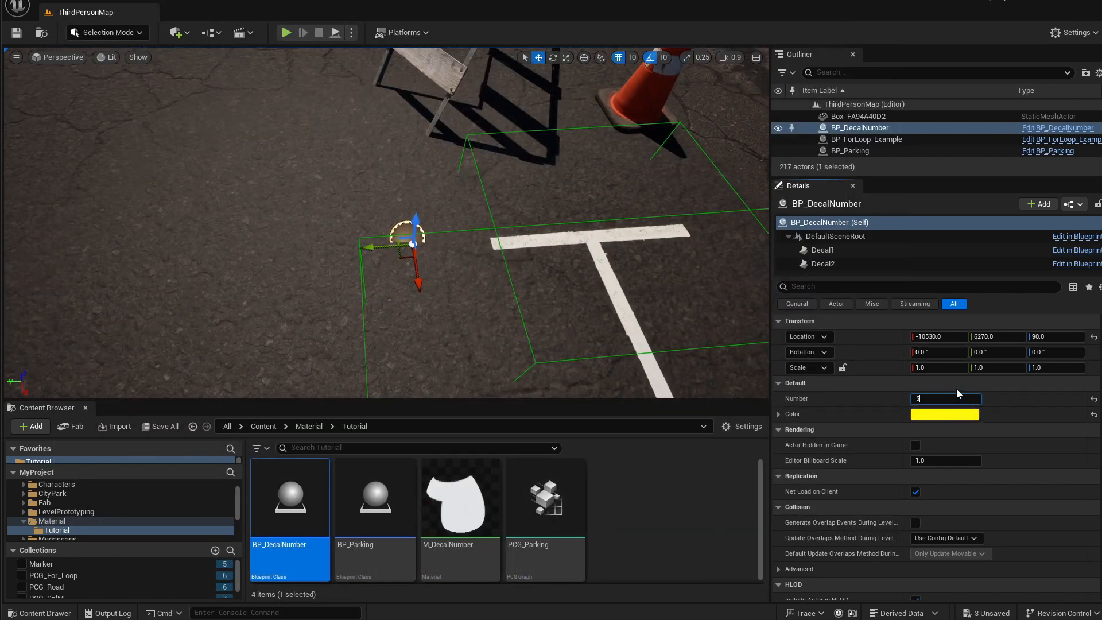
pyautogui.press('Return')
# Try to nudge the decal actor along its axis, then undo the move.
pyautogui.moveTo(365, 246); pyautogui.dragTo(342, 246)
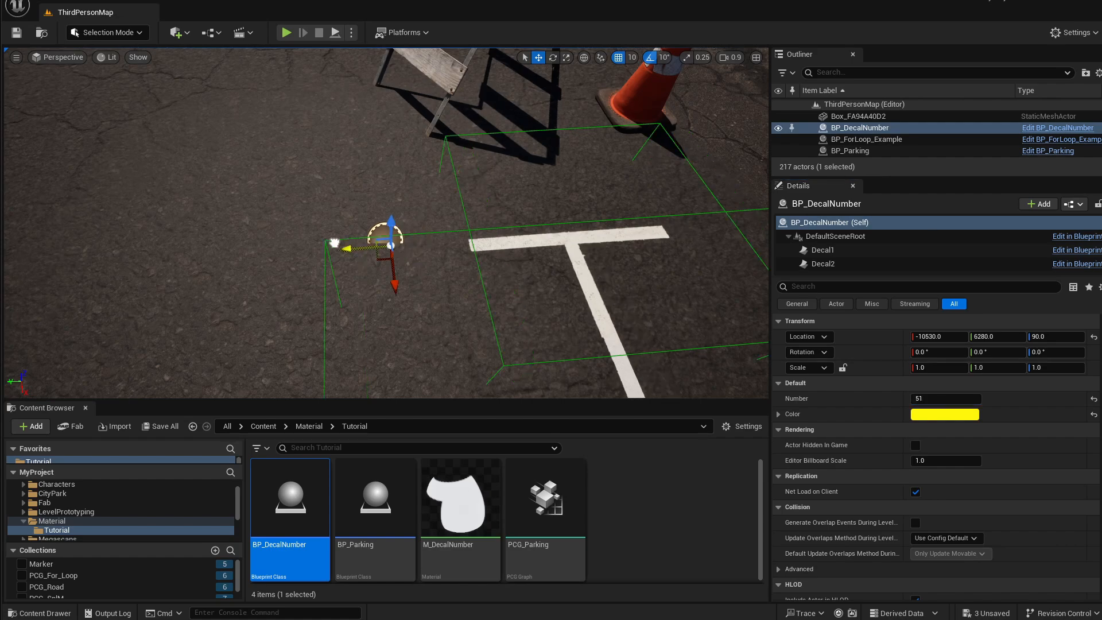
pyautogui.moveTo(314, 243); pyautogui.dragTo(163, 301, button='right')
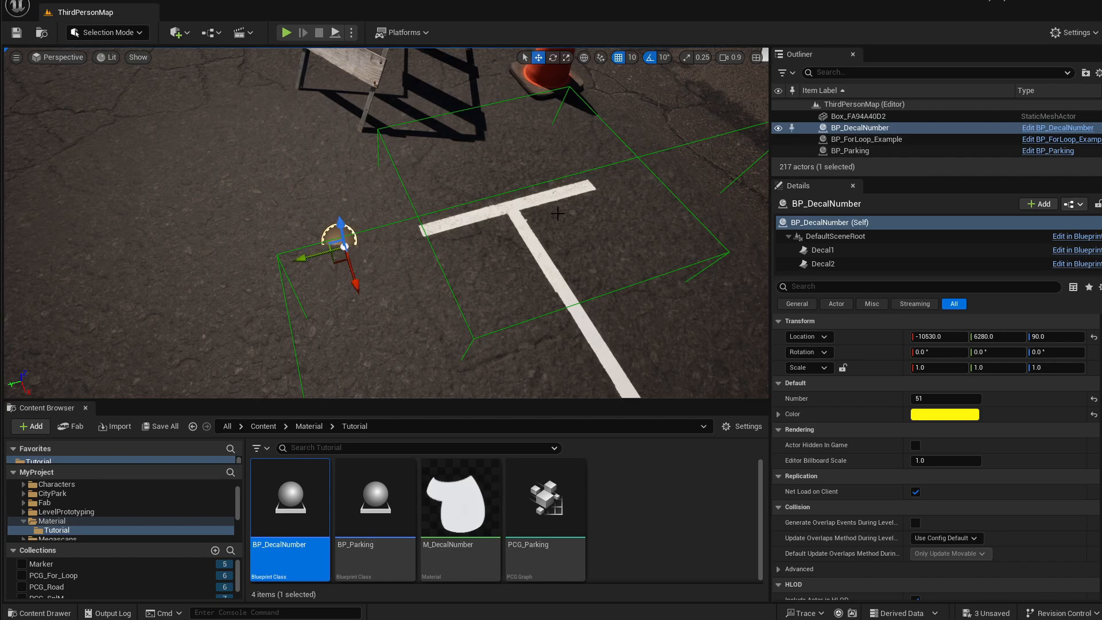
pyautogui.moveTo(550, 212); pyautogui.dragTo(41, 63, button='right')
pyautogui.hotkey('ctrl', 'z')
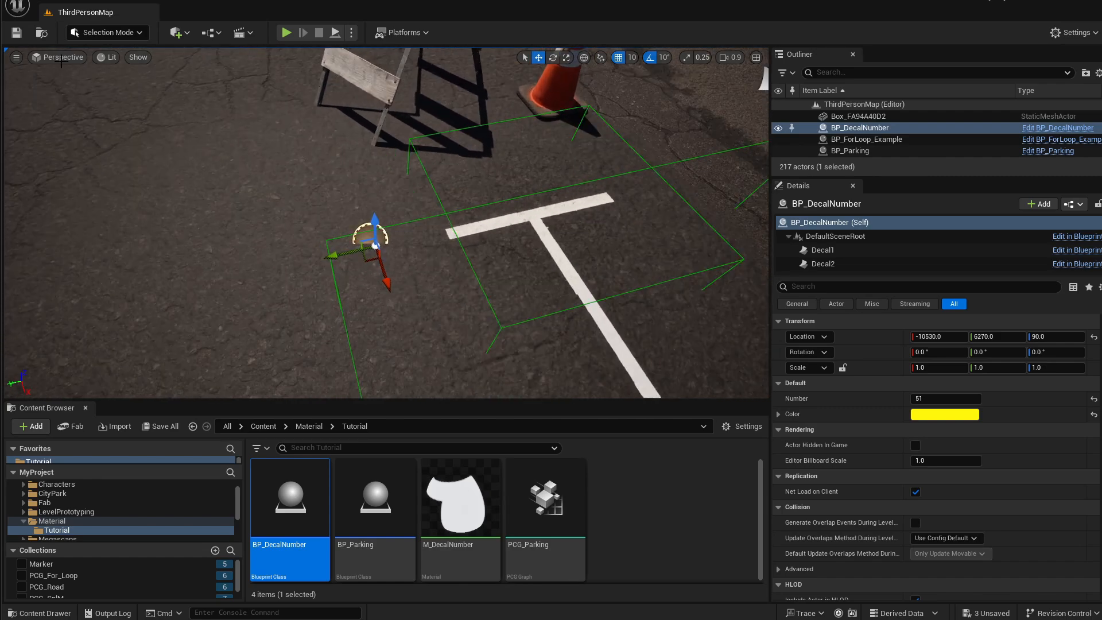
# Open the Output Log and inspect the digit messages printed by the Blueprint.
pyautogui.click(108, 613)
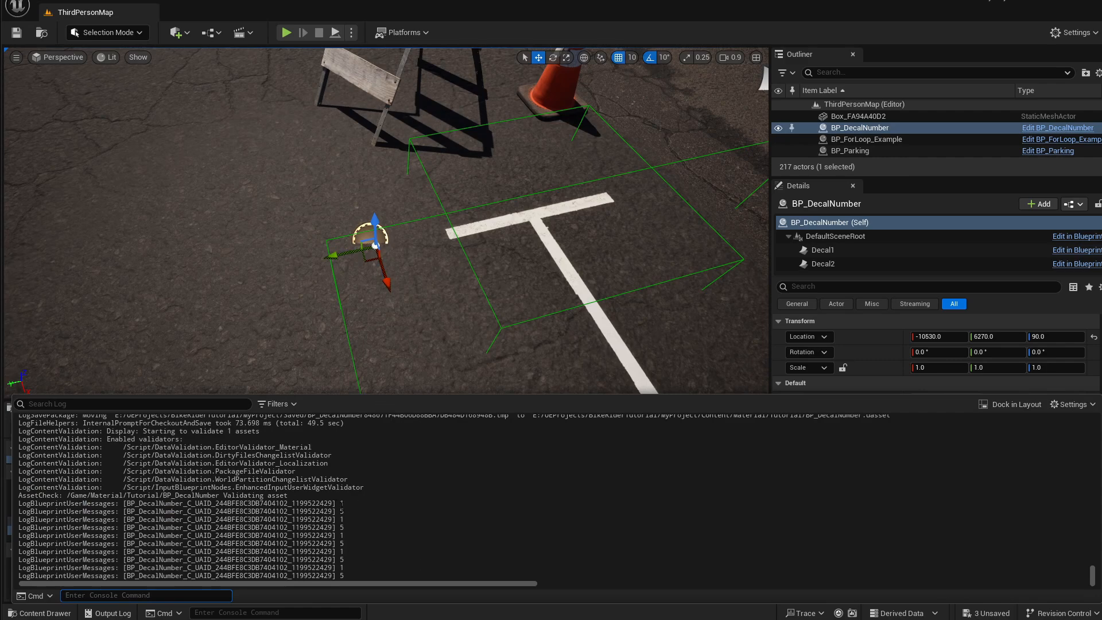
pyautogui.moveTo(343, 509); pyautogui.dragTo(353, 543)
pyautogui.click(361, 511)
pyautogui.tripleClick(358, 512)
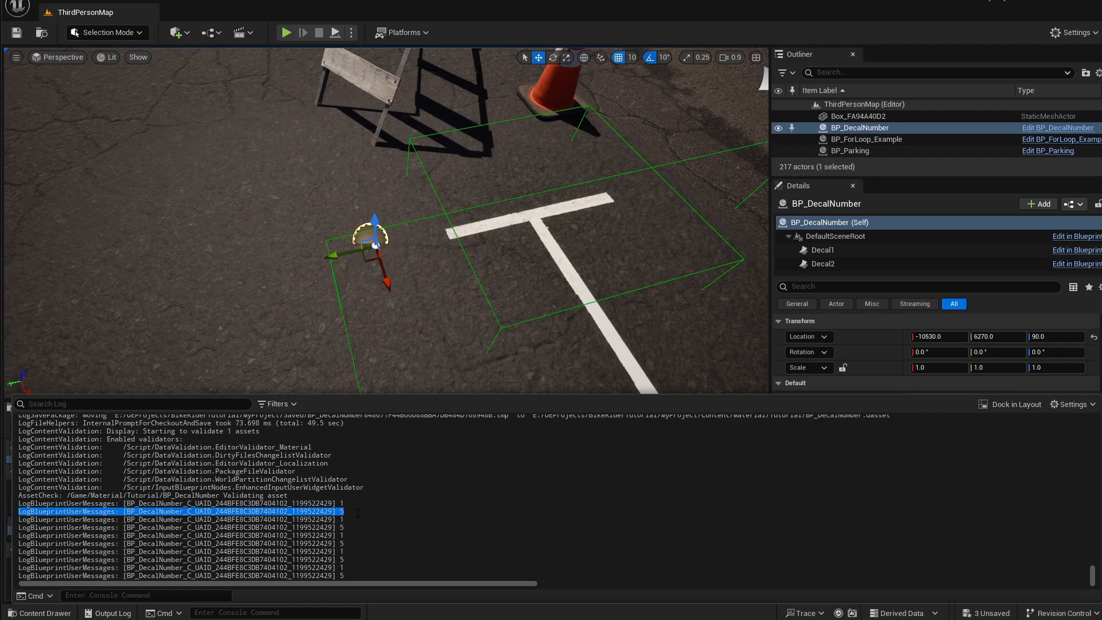
pyautogui.click(366, 573)
pyautogui.moveTo(349, 574); pyautogui.dragTo(339, 567)
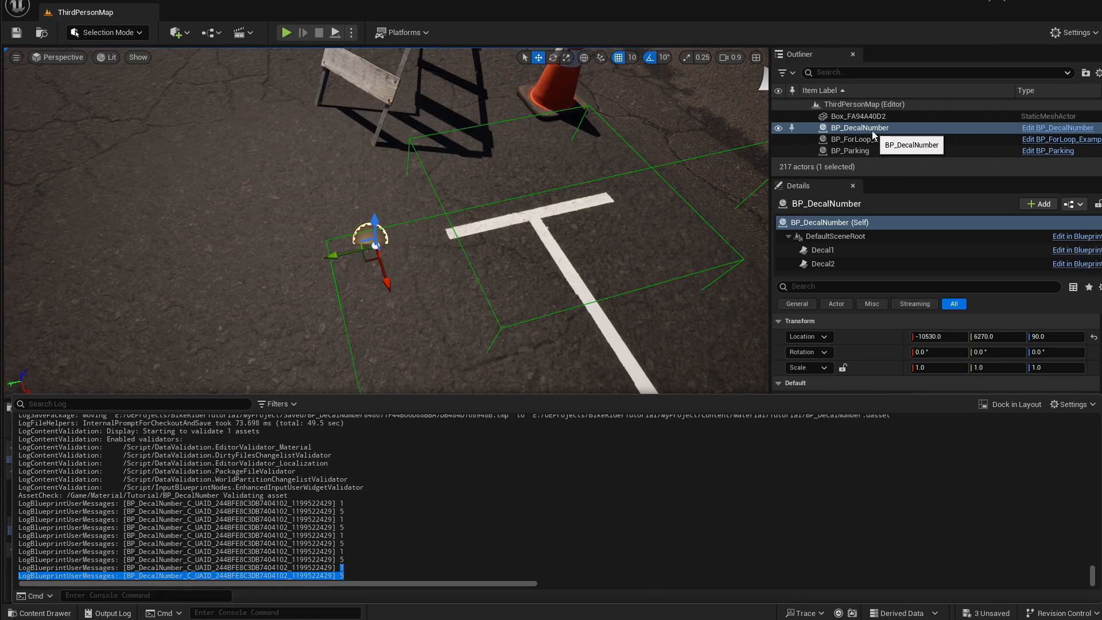
# Set the actor's Number to 158 and check the newly printed digits in the Output Log.
pyautogui.click(925, 131)
pyautogui.click(932, 397)
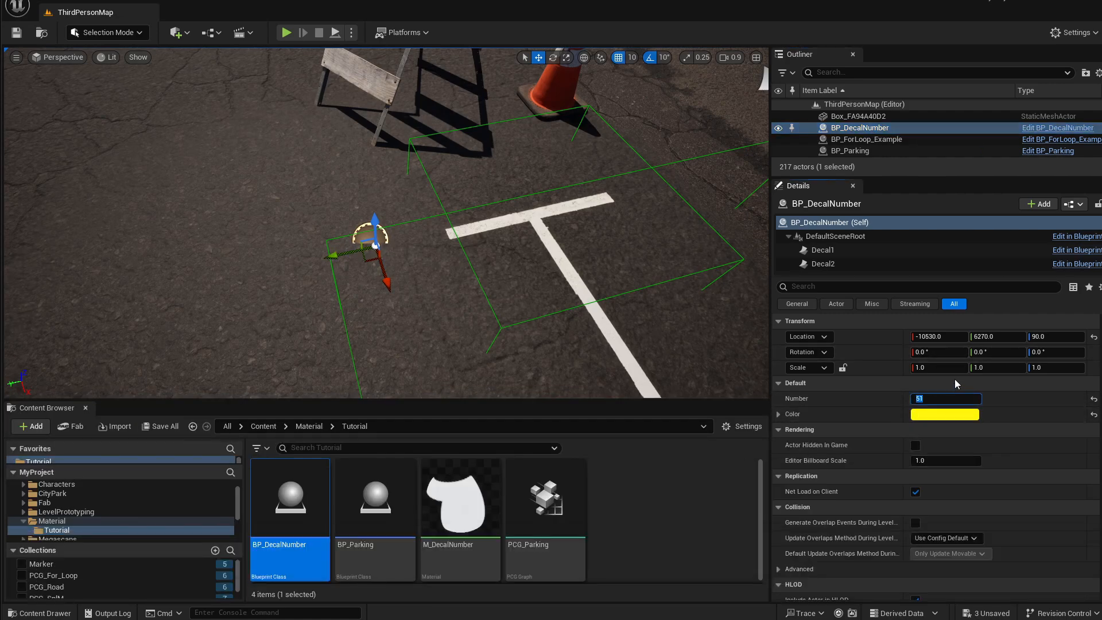
pyautogui.write('158')
pyautogui.press('Return')
pyautogui.click(108, 613)
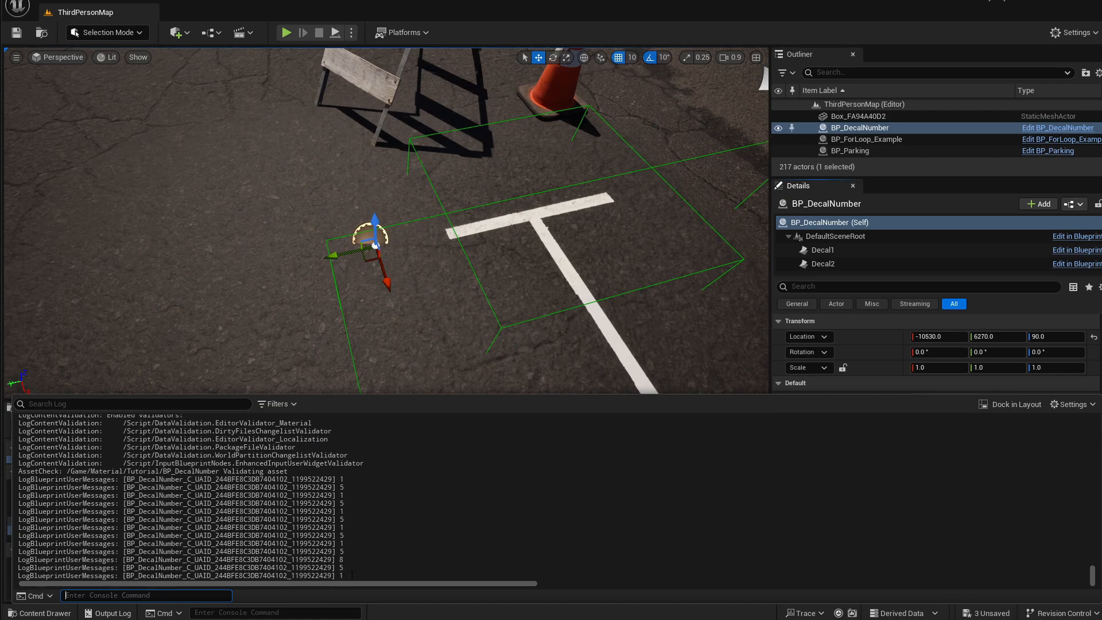
pyautogui.moveTo(352, 575); pyautogui.dragTo(335, 560)
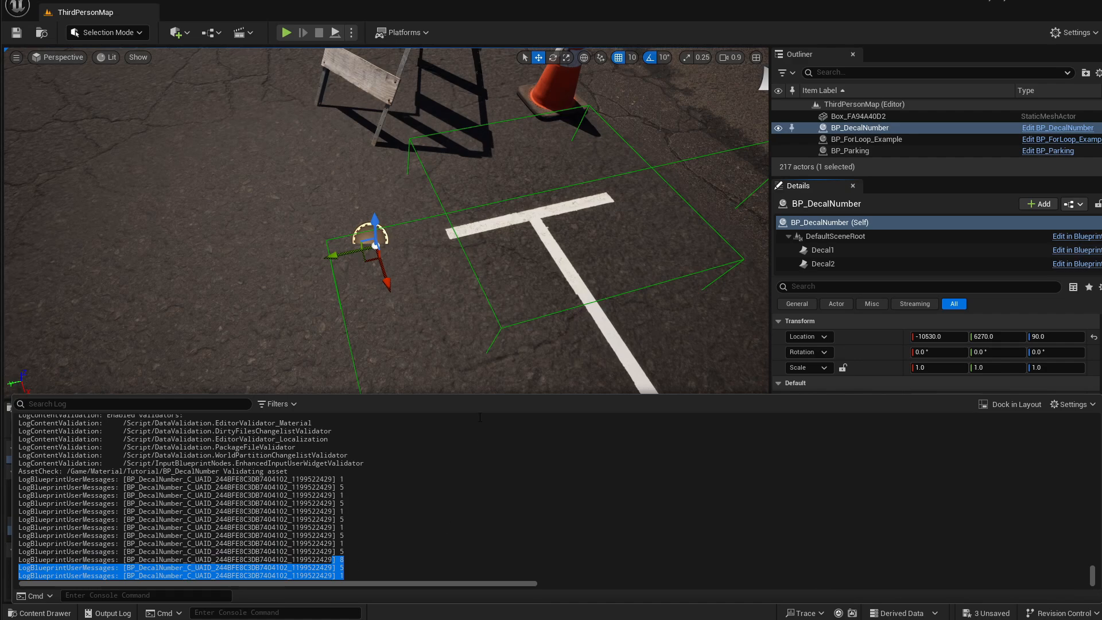
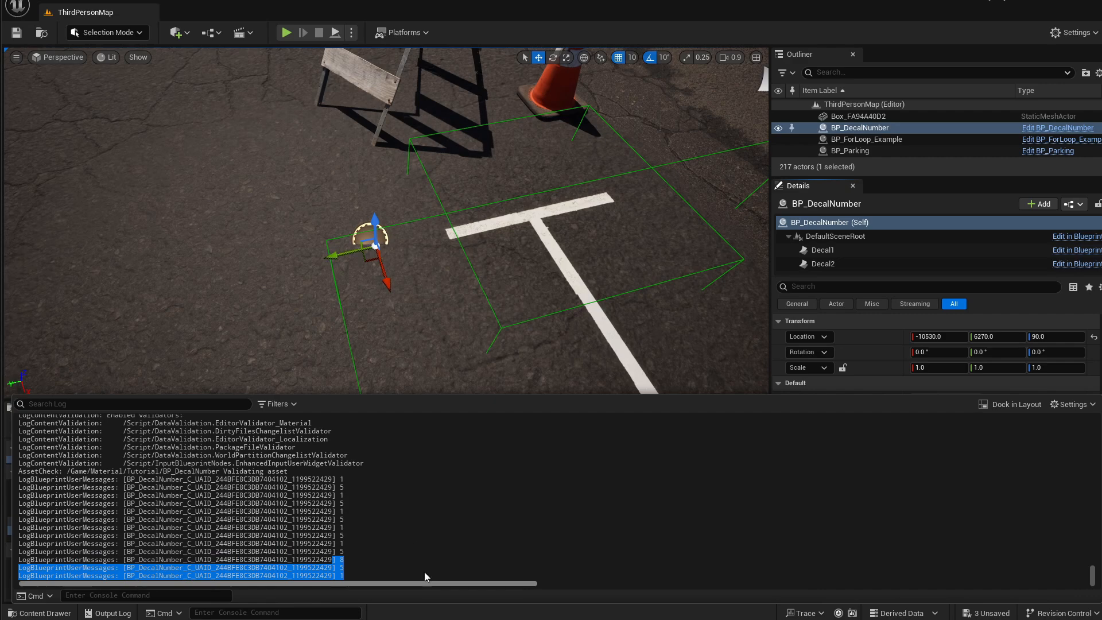
pyautogui.click(355, 583)
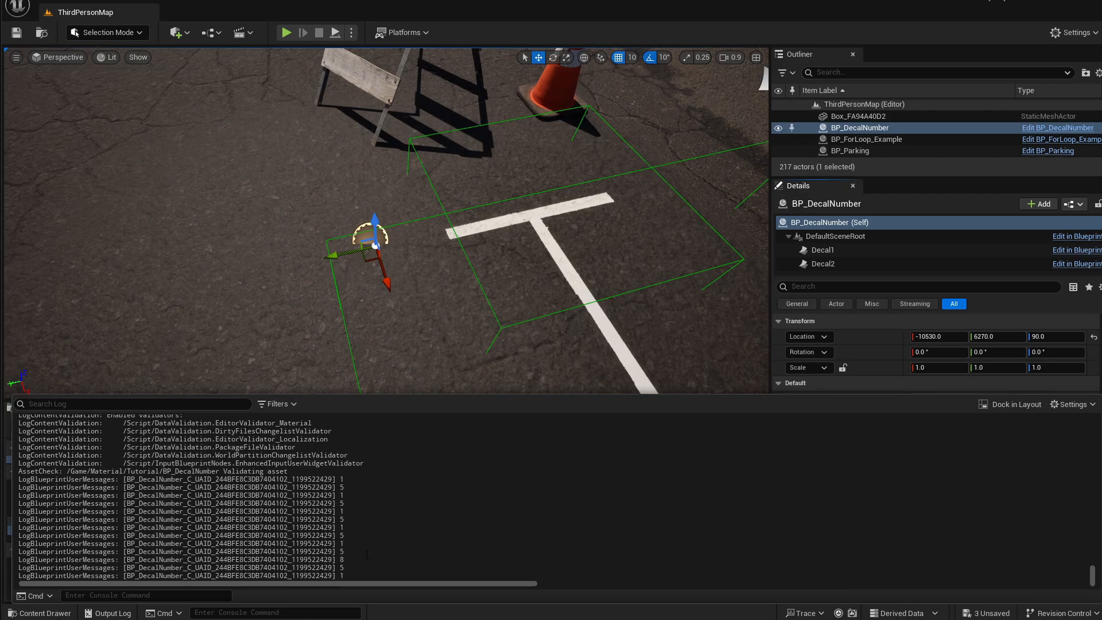
pyautogui.moveTo(350, 575); pyautogui.dragTo(349, 568)
pyautogui.click(356, 574)
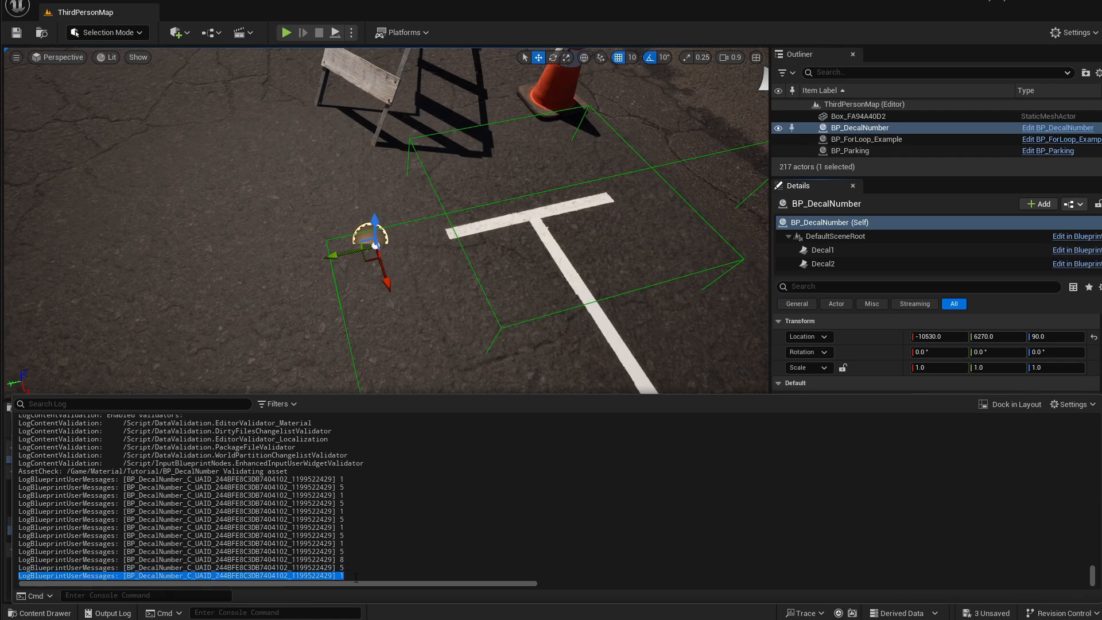
pyautogui.click(348, 573)
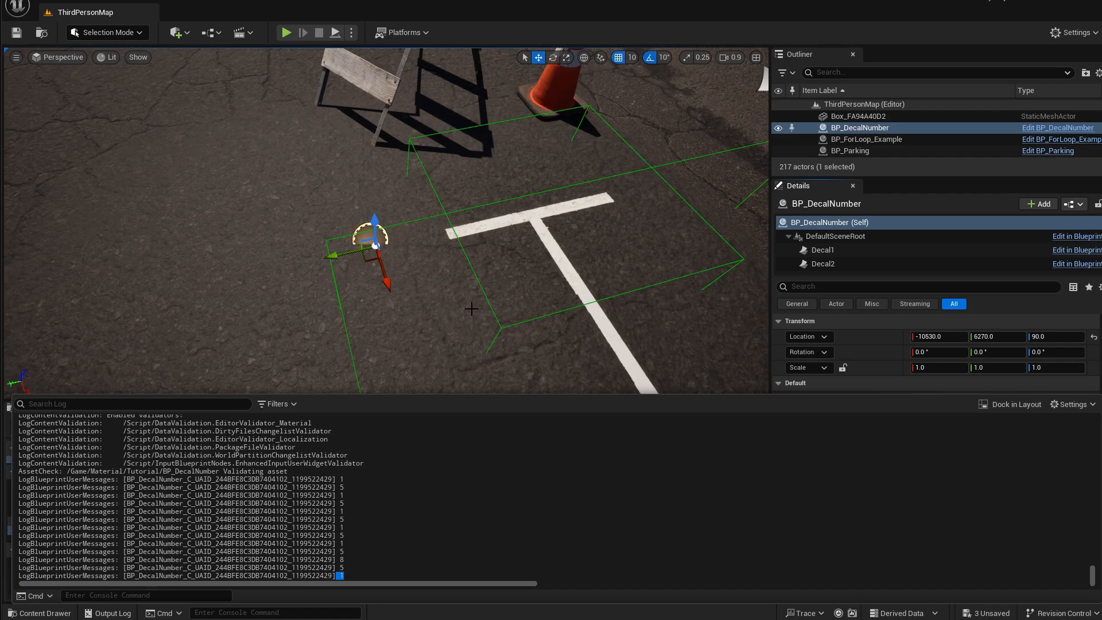
pyautogui.click(689, 344)
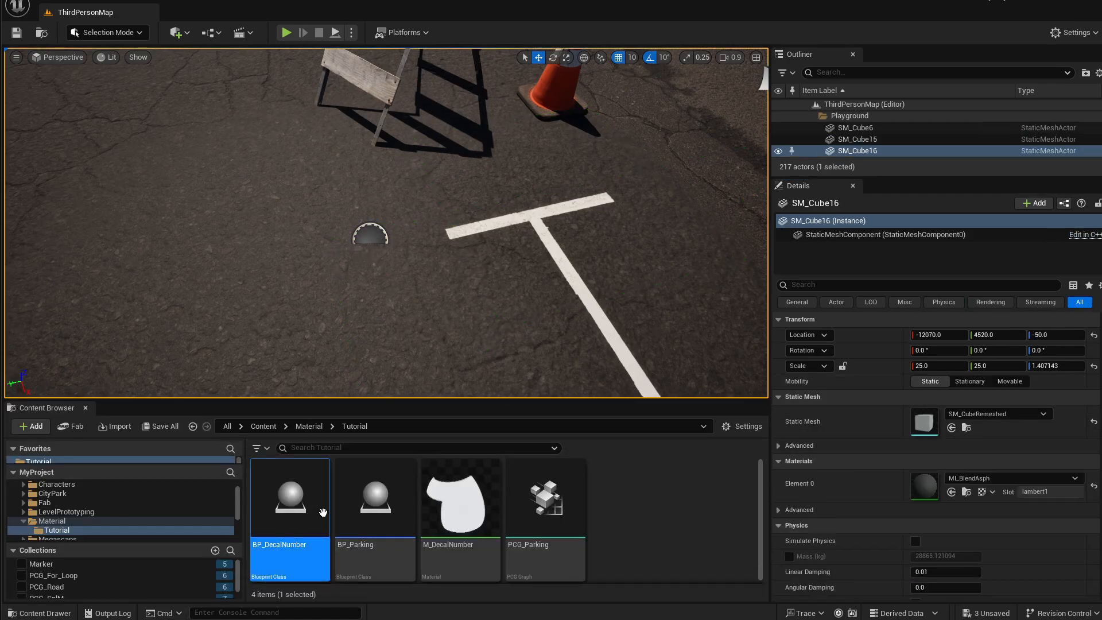
# Open BP_DecalNumber's Construction Script and add a Reverse node fed by the Digits Array variable.
pyautogui.doubleClick(323, 512)
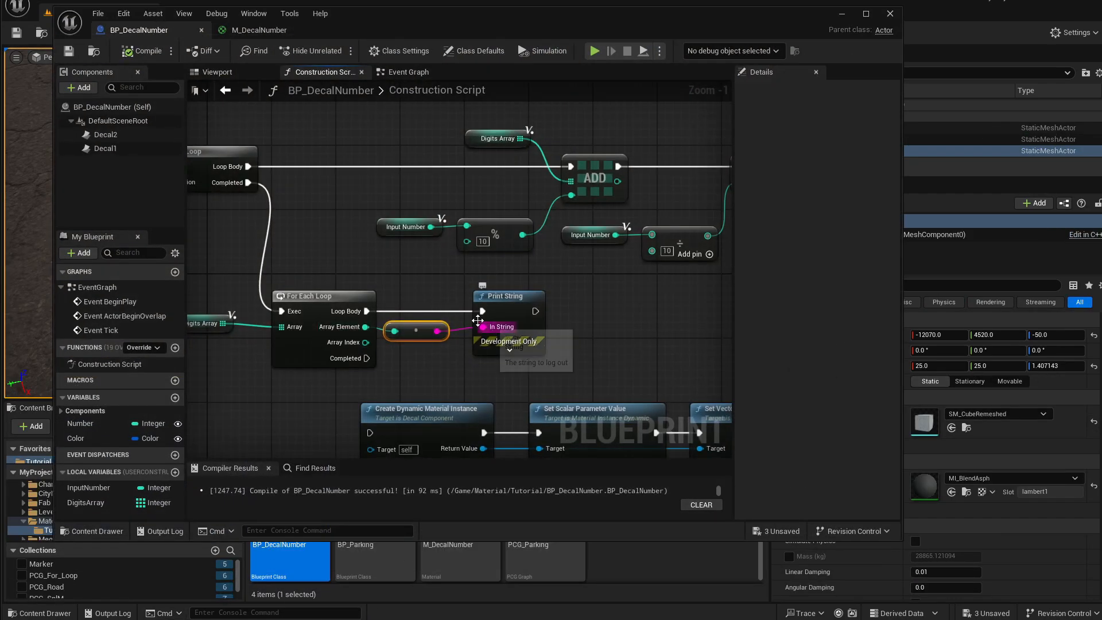
pyautogui.moveTo(424, 304); pyautogui.dragTo(491, 305, button='right')
pyautogui.moveTo(319, 319); pyautogui.dragTo(450, 333, button='right')
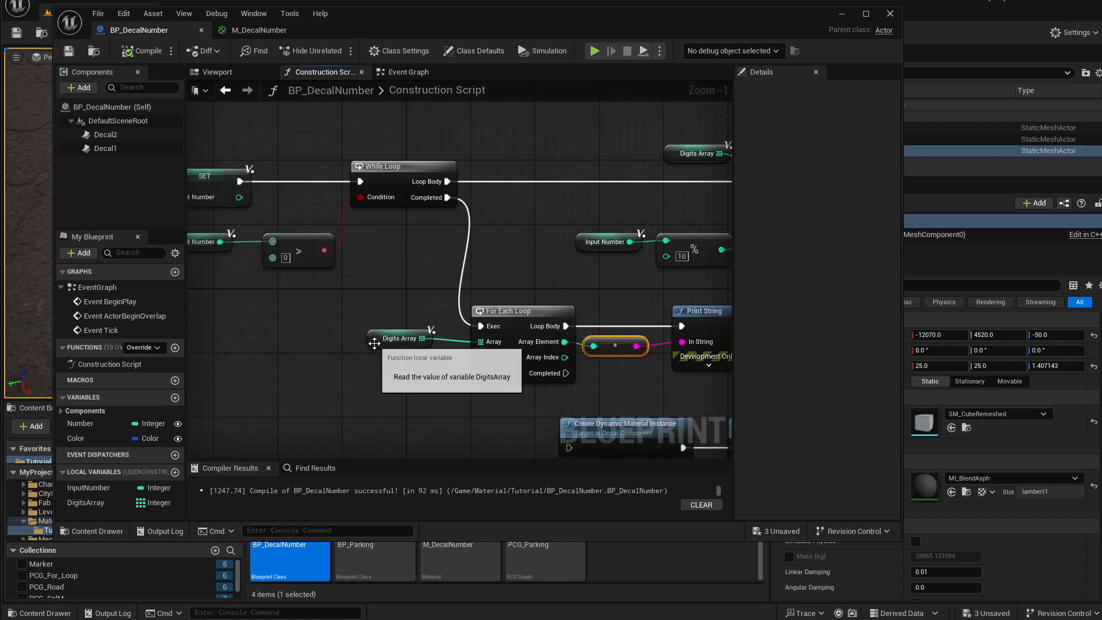
pyautogui.moveTo(374, 342); pyautogui.dragTo(363, 364)
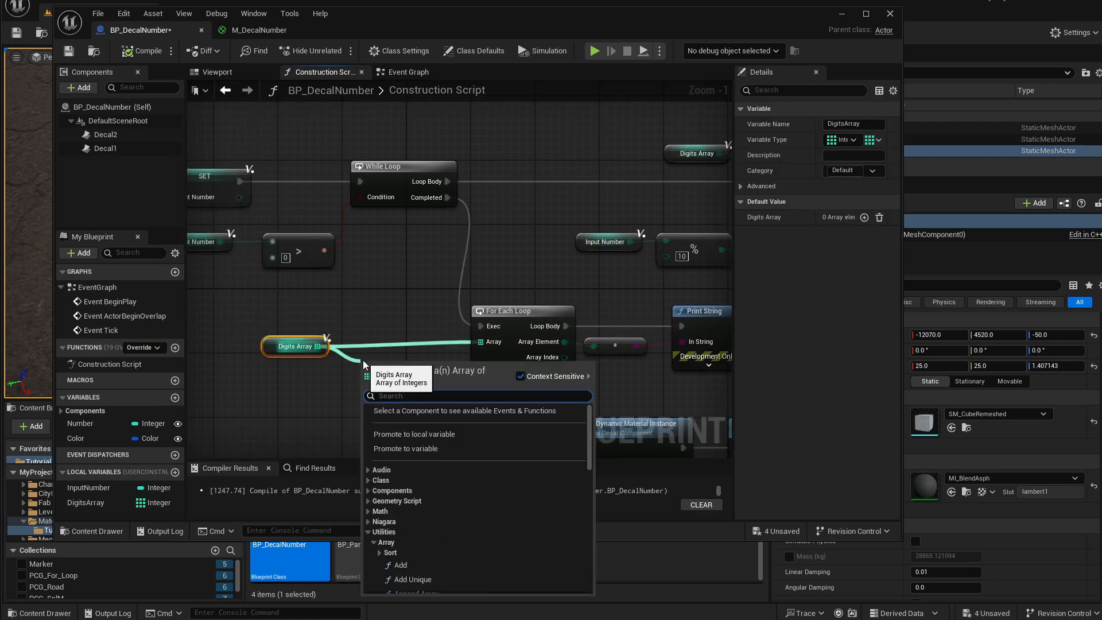
pyautogui.write('reverse')
pyautogui.press('Return')
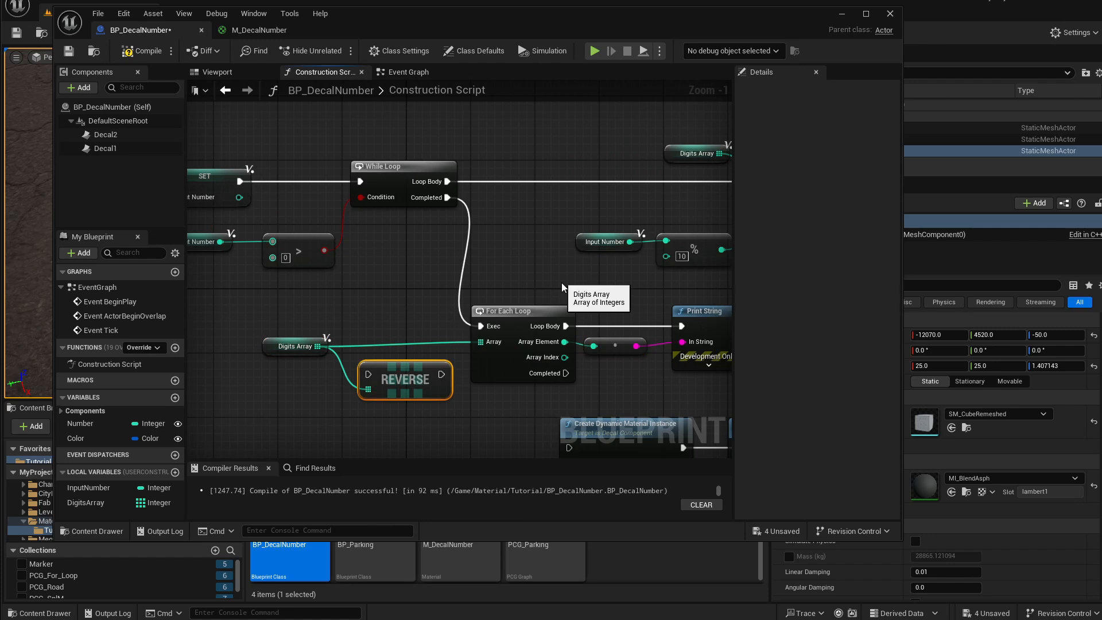
# Wire the Reverse node between the While Loop's Completed output and the For Each Loop's execution input.
pyautogui.moveTo(512, 280); pyautogui.dragTo(403, 260, button='right')
pyautogui.moveTo(403, 259); pyautogui.dragTo(581, 334)
pyautogui.moveTo(426, 301); pyautogui.dragTo(506, 317)
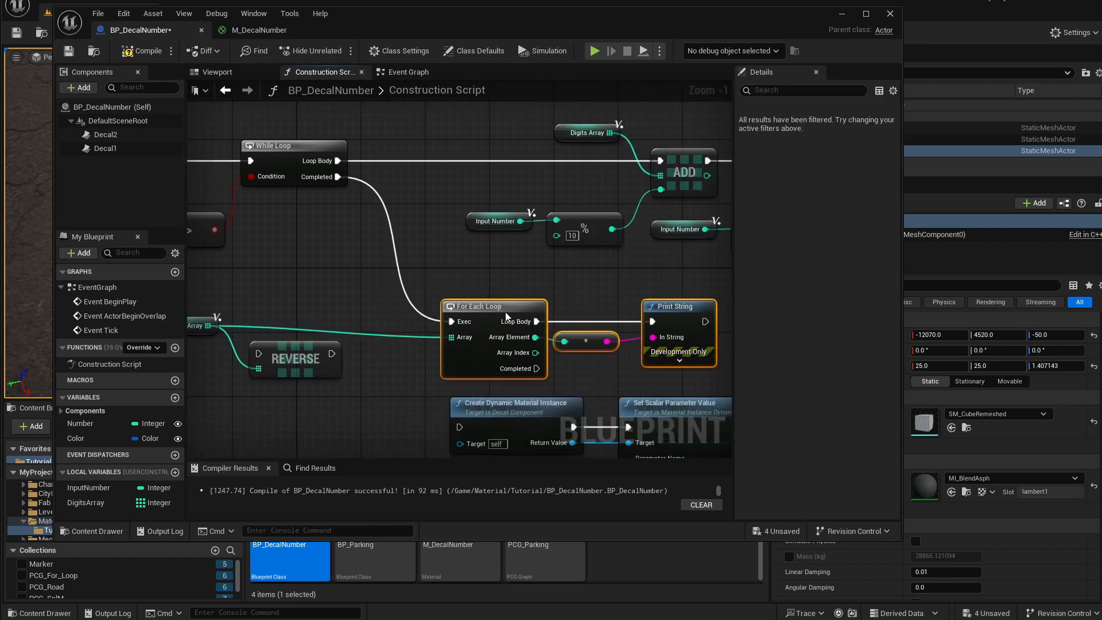
pyautogui.moveTo(314, 351); pyautogui.dragTo(401, 303)
pyautogui.moveTo(337, 176); pyautogui.dragTo(346, 304)
pyautogui.moveTo(419, 310); pyautogui.dragTo(451, 322)
pyautogui.moveTo(376, 296); pyautogui.dragTo(367, 304)
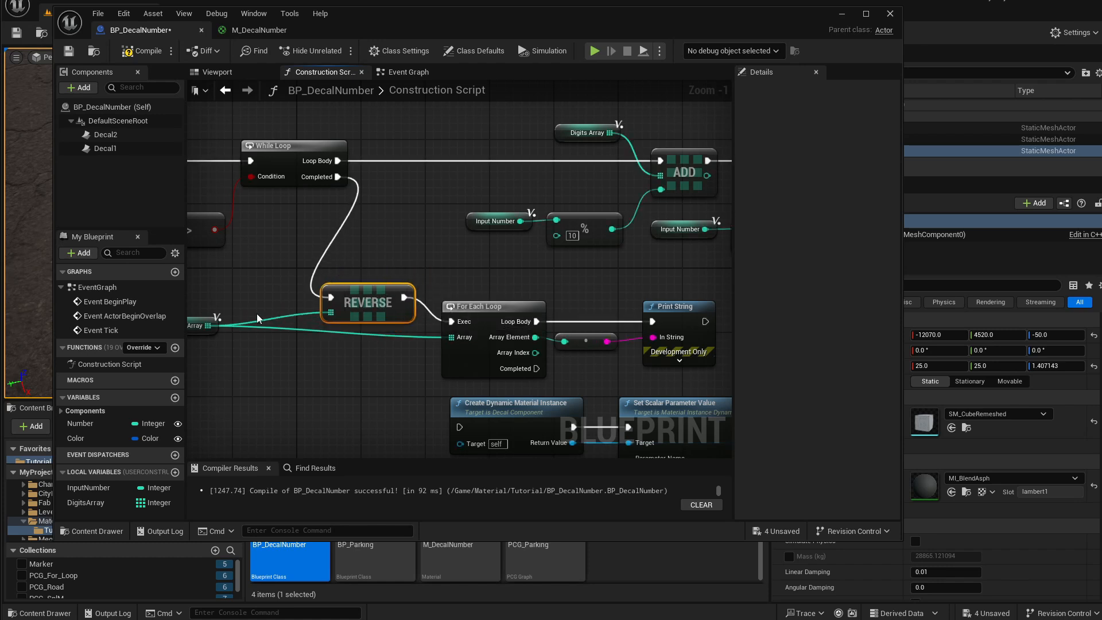
pyautogui.keyDown('alt'); pyautogui.click(264, 328); pyautogui.keyUp('alt')
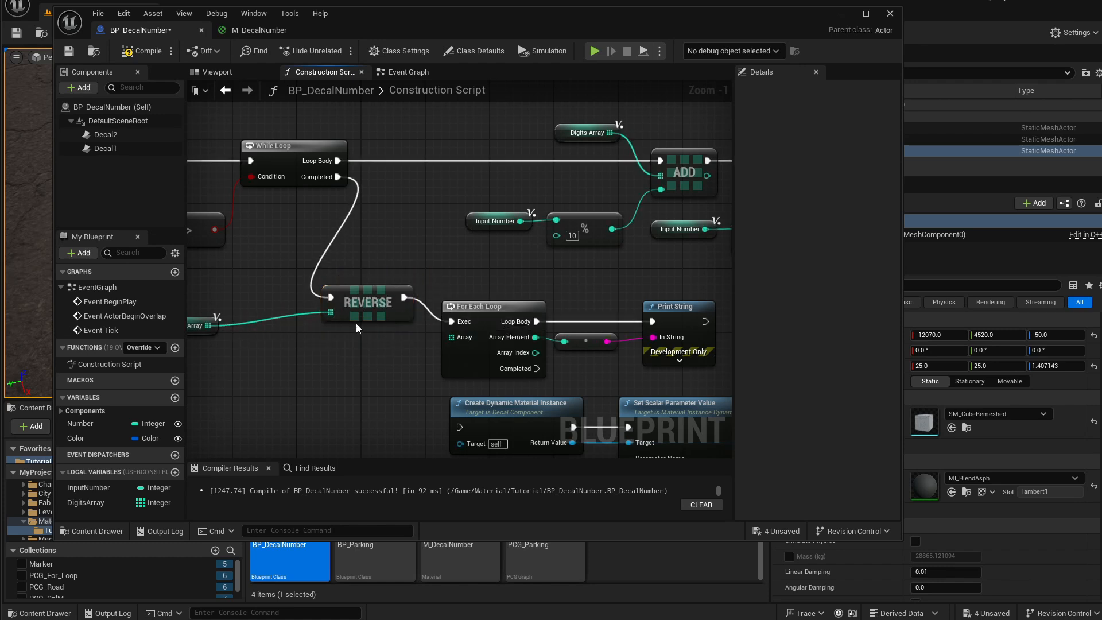
pyautogui.moveTo(198, 326); pyautogui.dragTo(271, 310)
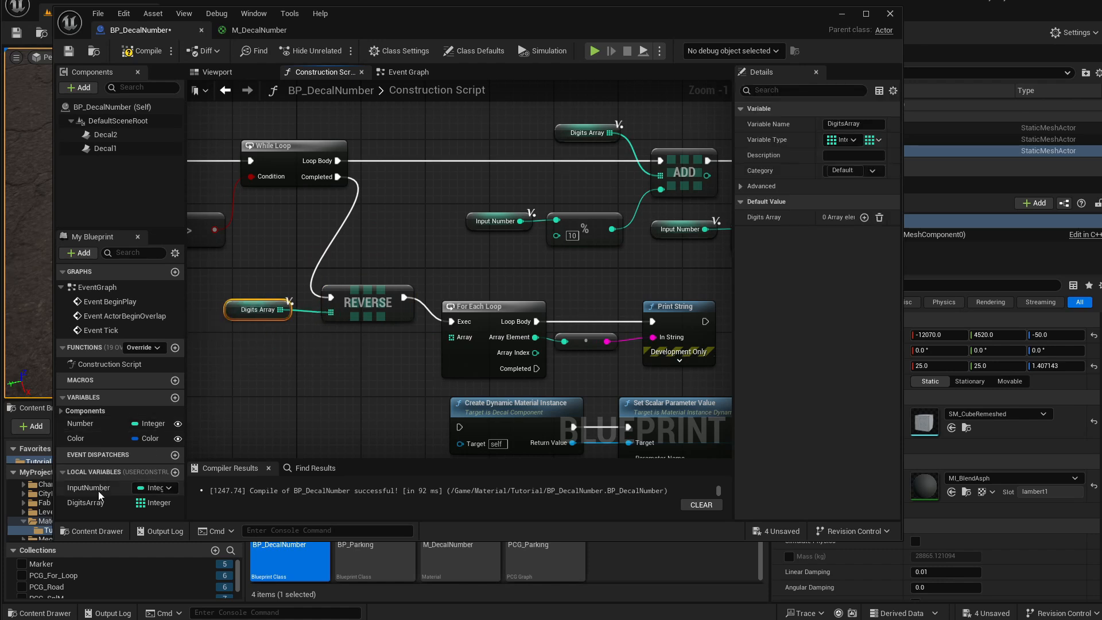
# Connect a new Digits Array getter to the For Each Loop's Array input.
pyautogui.moveTo(159, 503); pyautogui.dragTo(467, 335)
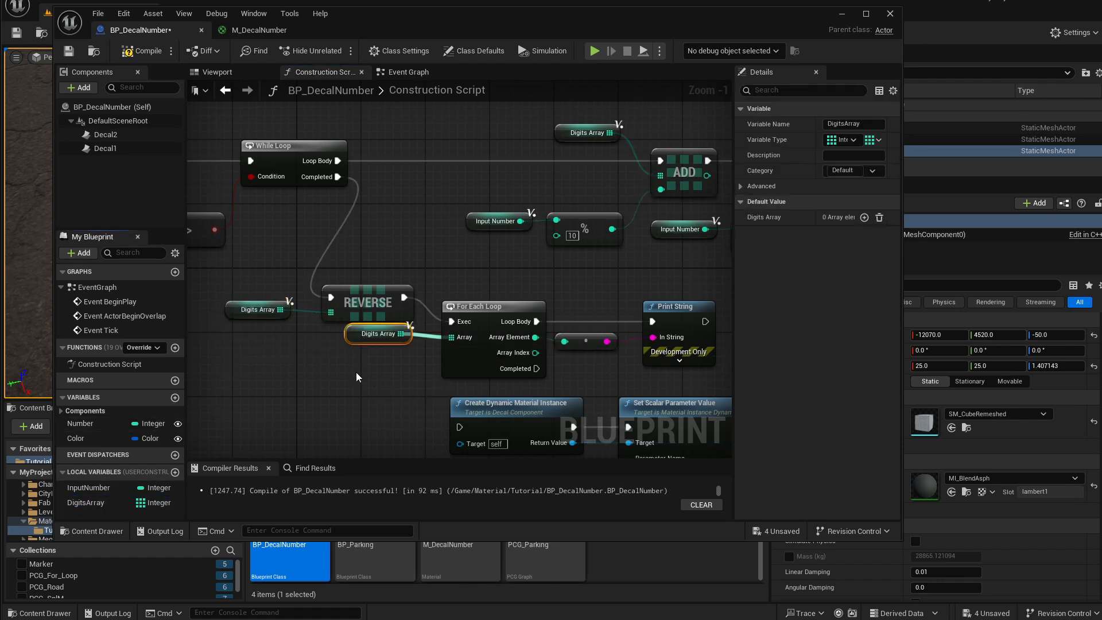
pyautogui.click(383, 349)
pyautogui.moveTo(369, 336); pyautogui.dragTo(361, 360)
pyautogui.scroll(-1, 505, 422)
pyautogui.moveTo(505, 422); pyautogui.dragTo(327, 357, button='right')
pyautogui.moveTo(231, 354); pyautogui.dragTo(580, 453)
pyautogui.moveTo(341, 296); pyautogui.dragTo(648, 281)
pyautogui.moveTo(486, 259); pyautogui.dragTo(645, 315, button='right')
pyautogui.moveTo(267, 228); pyautogui.dragTo(542, 341)
pyautogui.moveTo(523, 274); pyautogui.dragTo(529, 308)
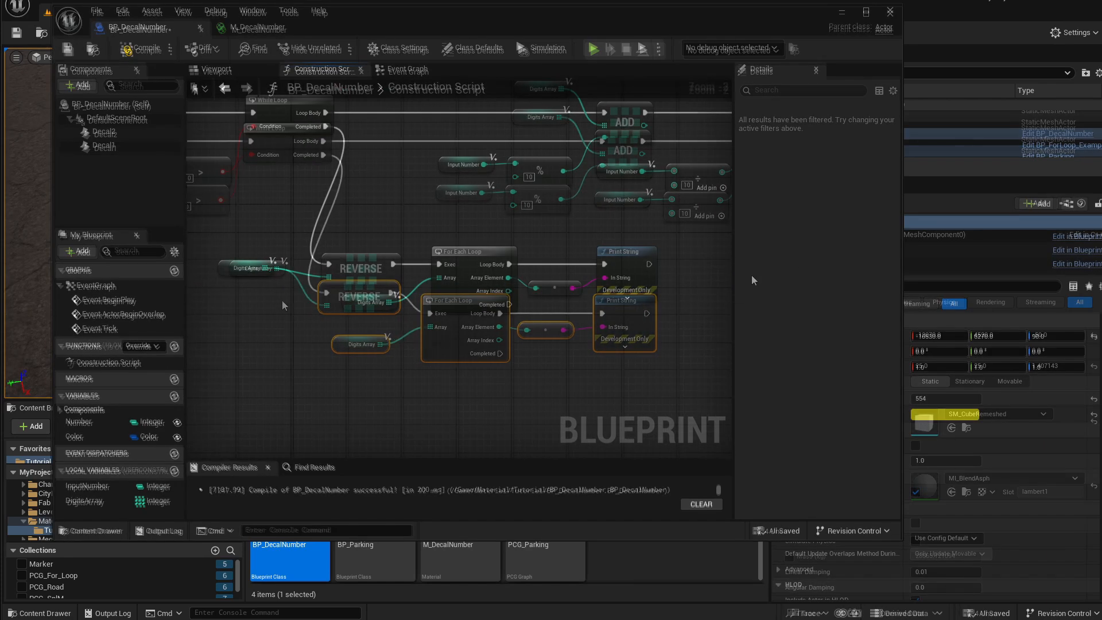
# Delete the Print String node together with its integer-to-string conversion node.
pyautogui.moveTo(649, 278); pyautogui.dragTo(631, 288, button='right')
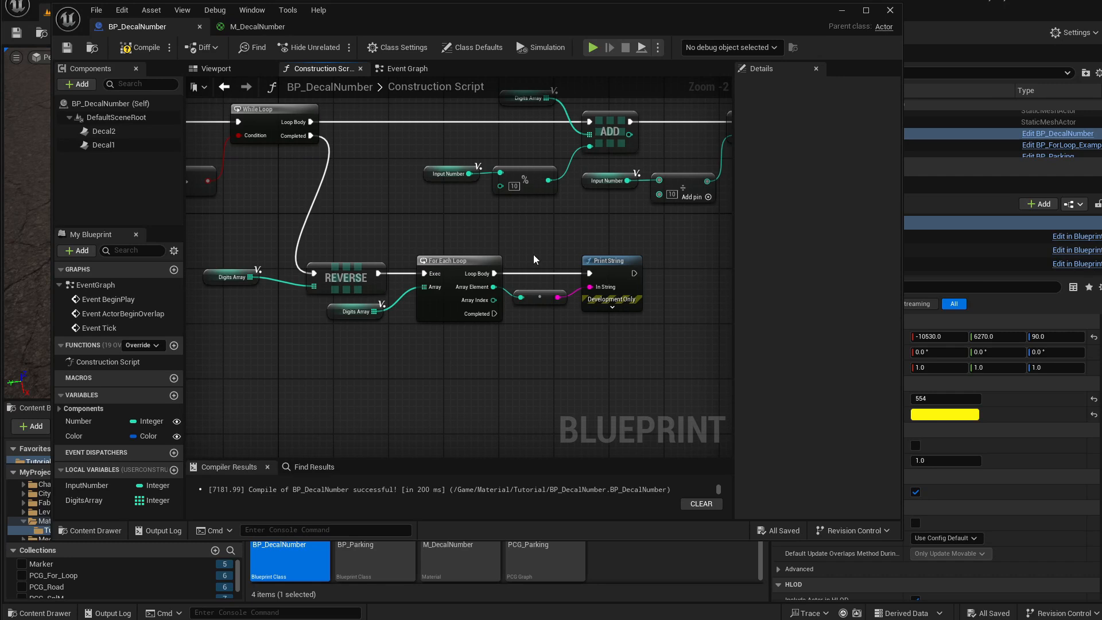
pyautogui.moveTo(534, 254); pyautogui.dragTo(626, 337)
pyautogui.moveTo(590, 348); pyautogui.dragTo(569, 355, button='right')
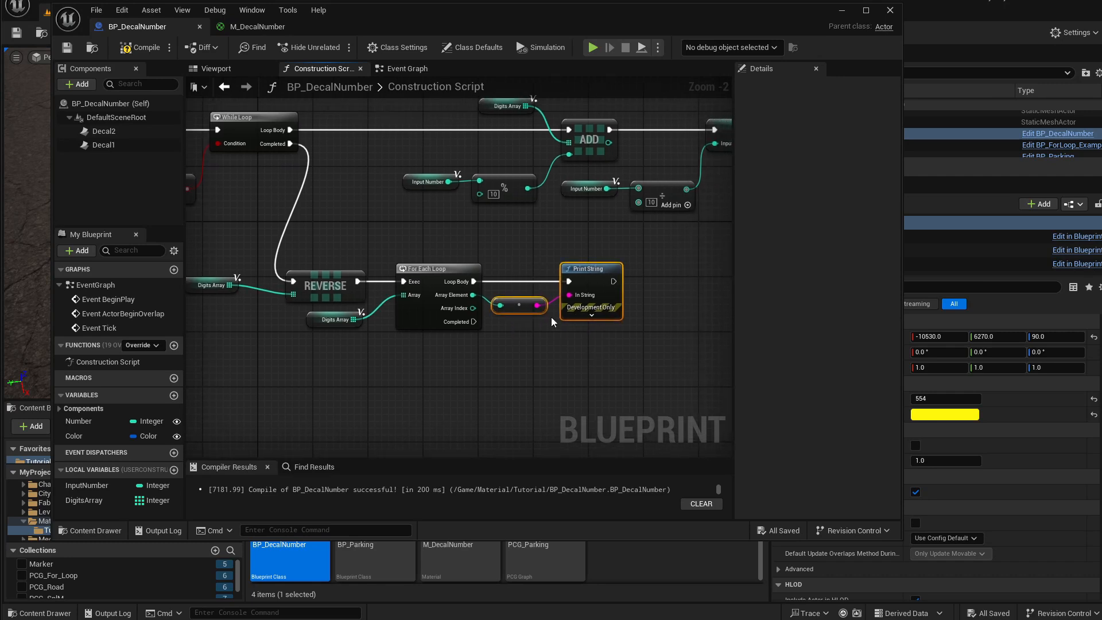
pyautogui.moveTo(514, 355); pyautogui.dragTo(596, 267)
pyautogui.press('Delete')
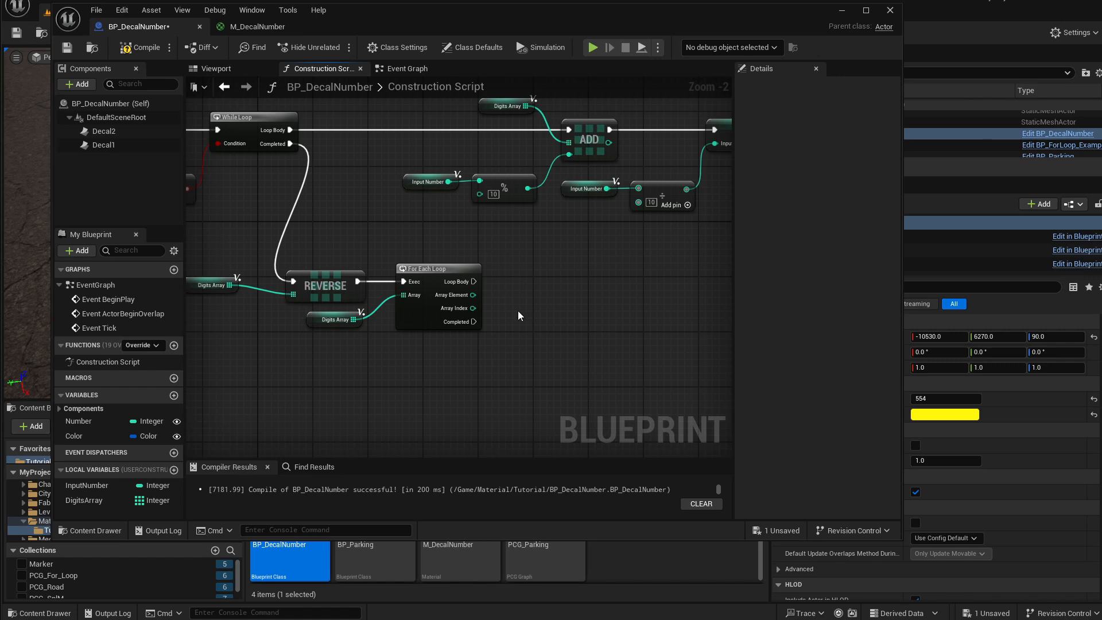
# Add an Add Decal Component node driven by the For Each Loop's Loop Body.
pyautogui.moveTo(380, 270); pyautogui.dragTo(429, 270, button='right')
pyautogui.scroll(2, 405, 298)
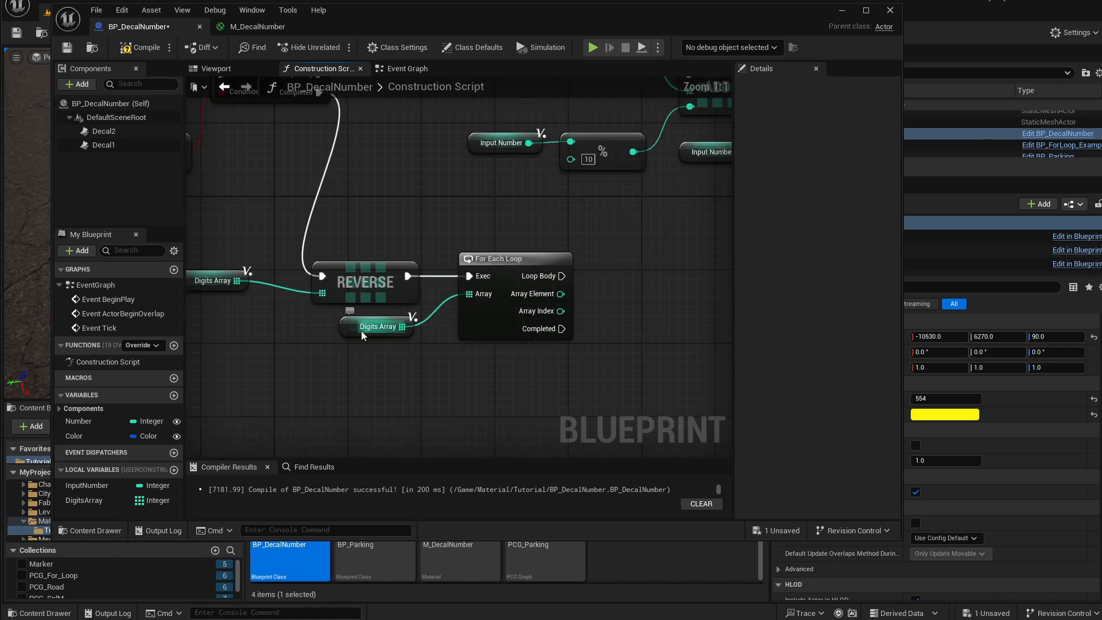
pyautogui.moveTo(358, 331); pyautogui.dragTo(357, 343)
pyautogui.moveTo(423, 305); pyautogui.dragTo(315, 323, button='right')
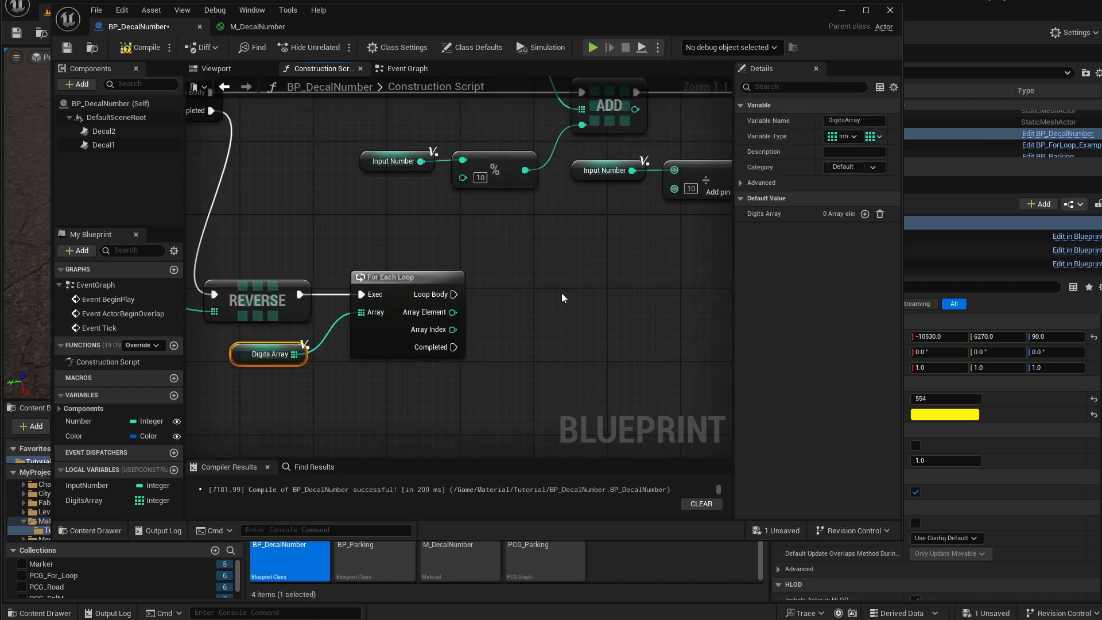
pyautogui.moveTo(456, 301); pyautogui.dragTo(445, 309, button='right')
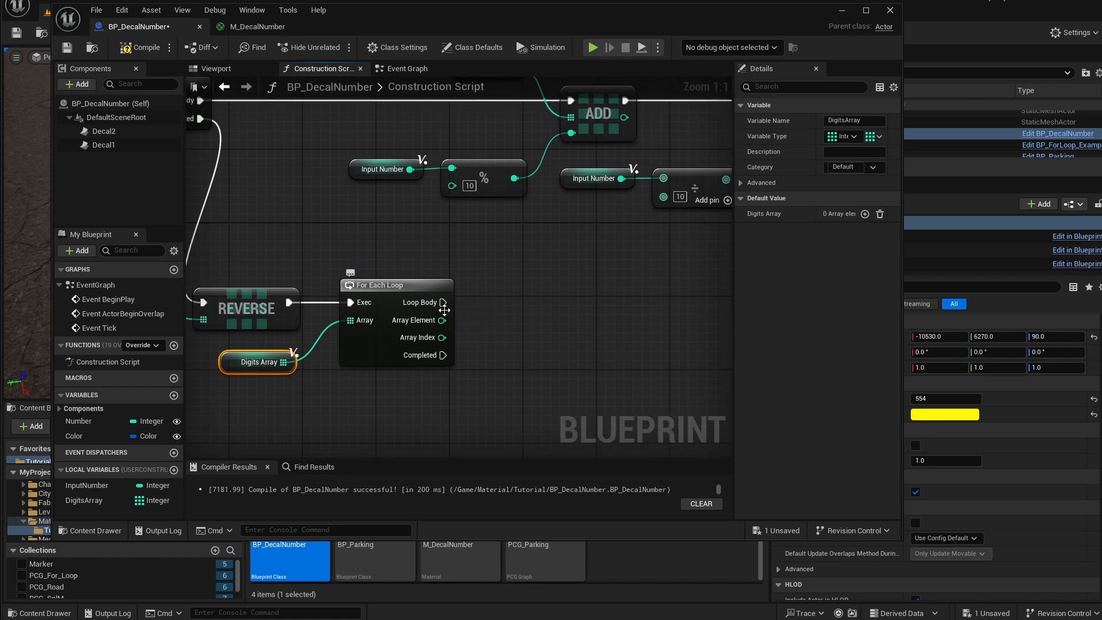
pyautogui.moveTo(443, 302); pyautogui.dragTo(506, 306)
pyautogui.write('add decal')
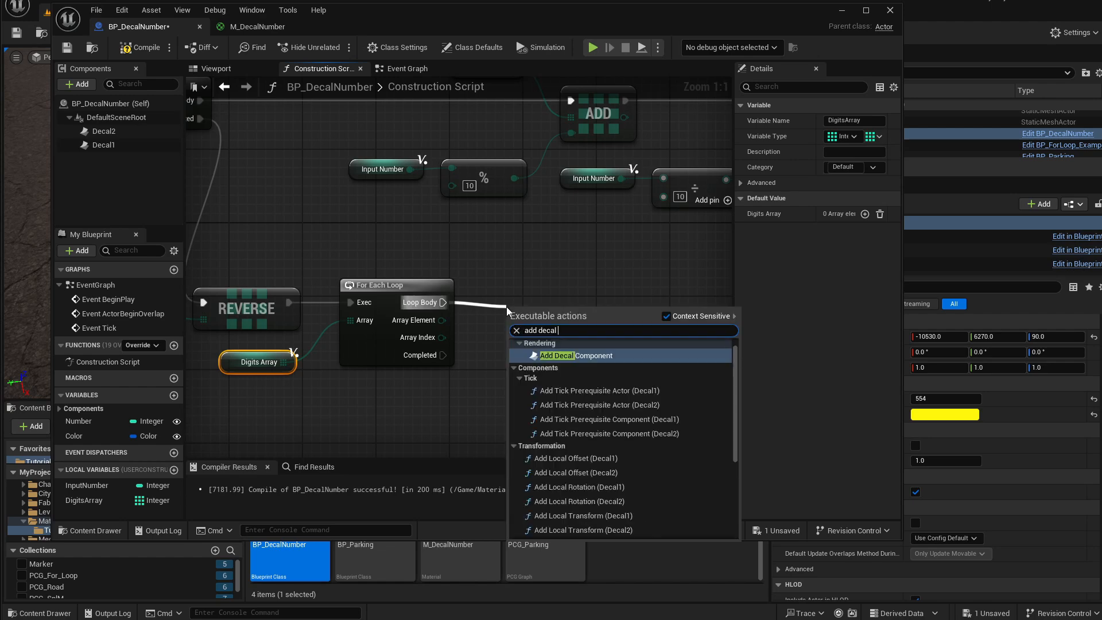
pyautogui.press('Return')
pyautogui.moveTo(561, 328); pyautogui.dragTo(558, 292)
pyautogui.moveTo(587, 290); pyautogui.dragTo(504, 284, button='right')
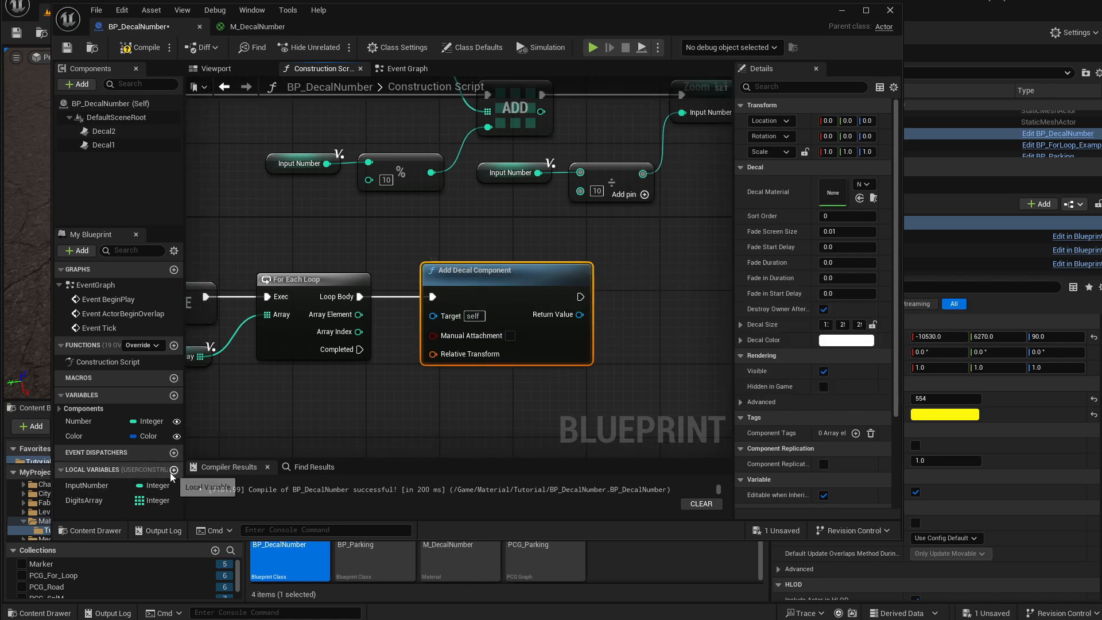
# Create a local variable named Decal typed as a Decal Component object reference.
pyautogui.moveTo(115, 227); pyautogui.dragTo(115, 172)
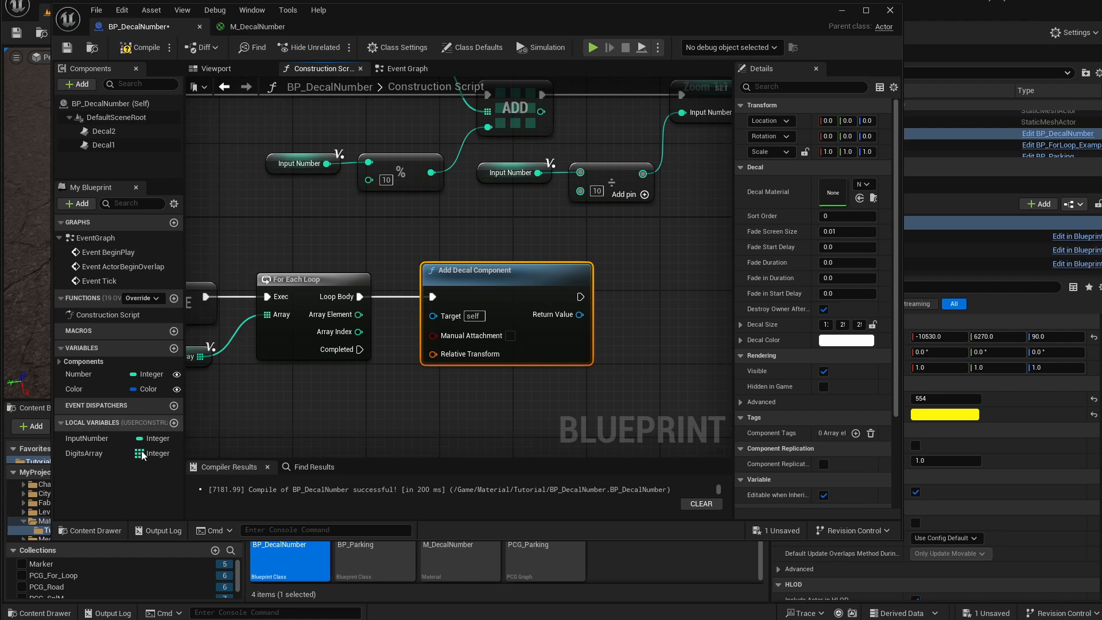
pyautogui.click(174, 422)
pyautogui.write('Decal')
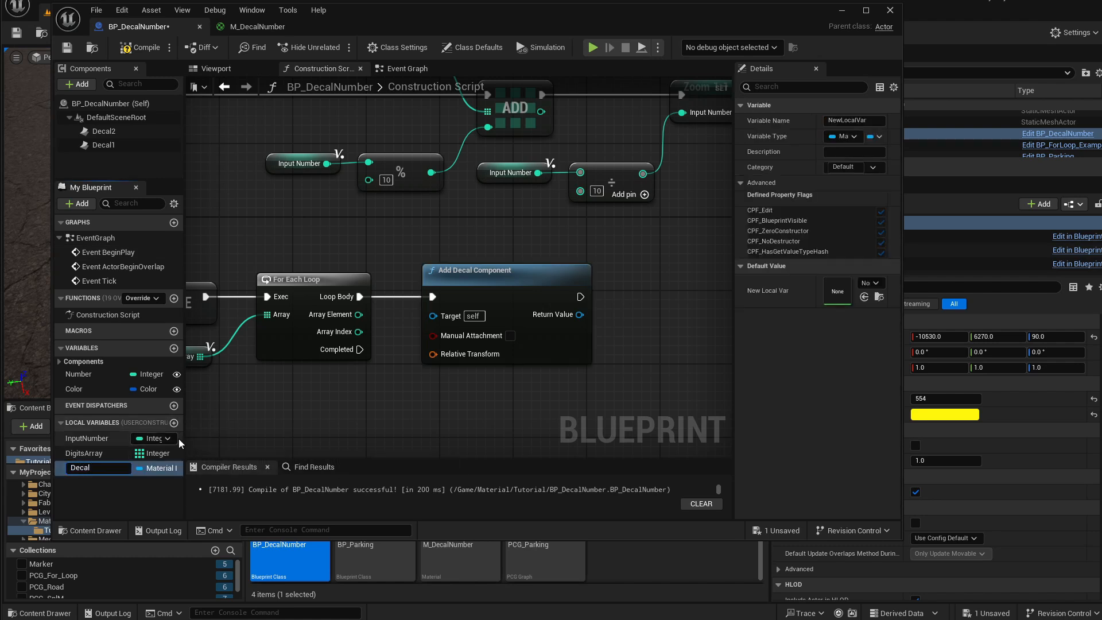
pyautogui.press('Return')
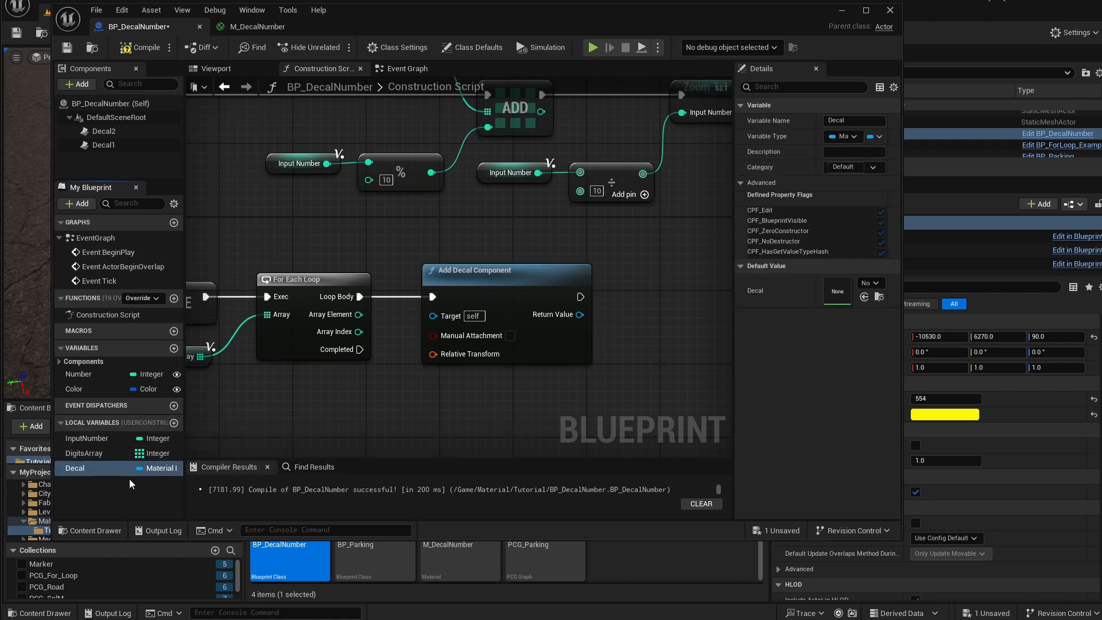
pyautogui.click(154, 469)
pyautogui.write('Decal')
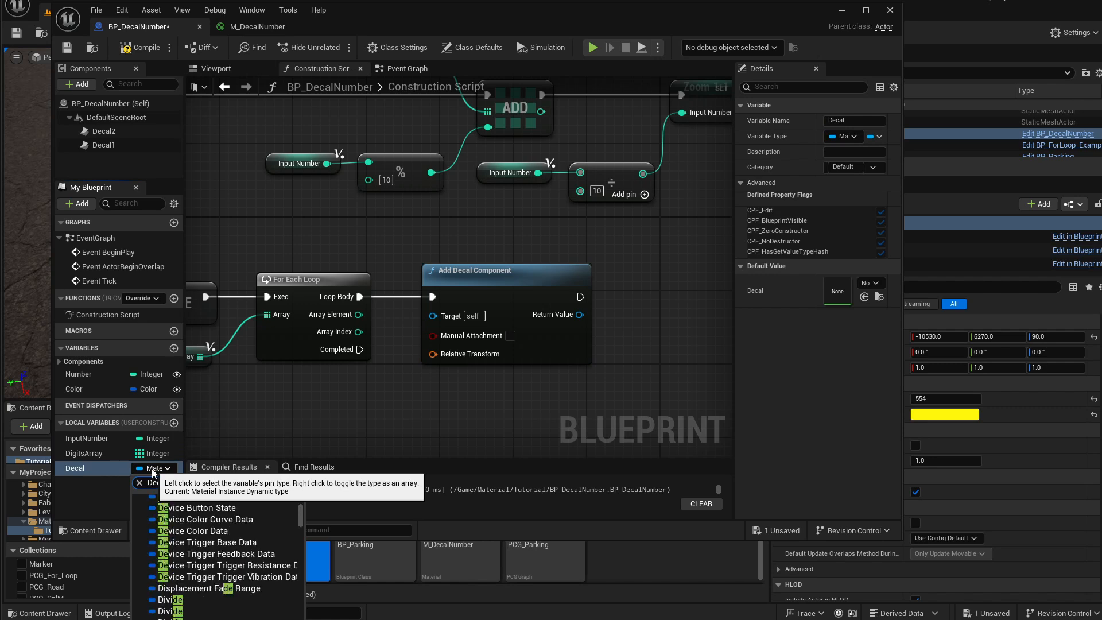
pyautogui.moveTo(220, 571)
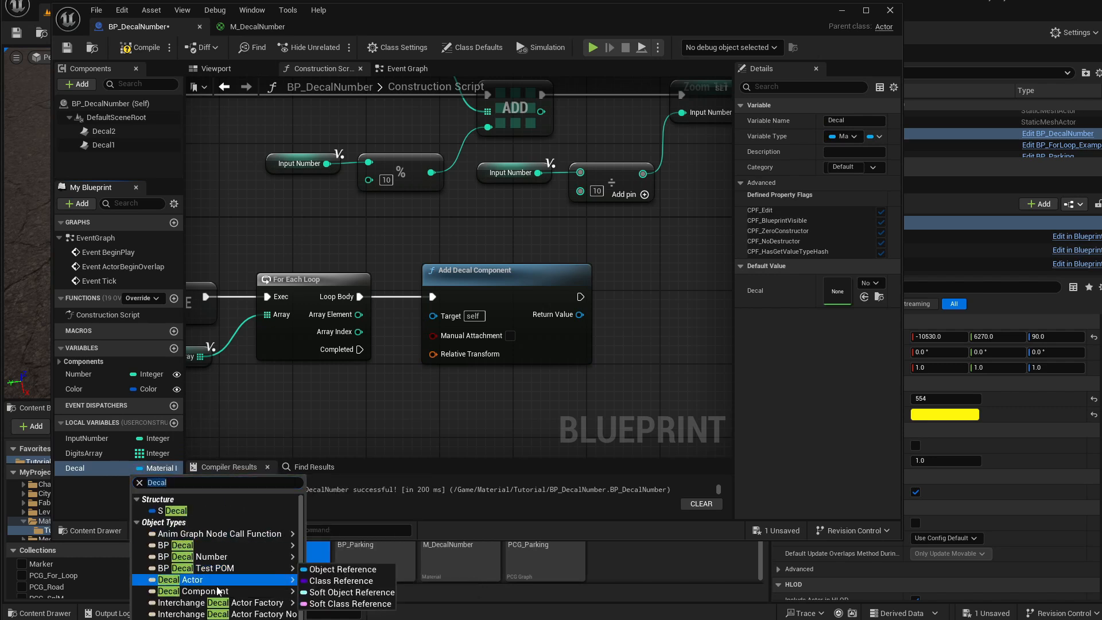
pyautogui.click(382, 594)
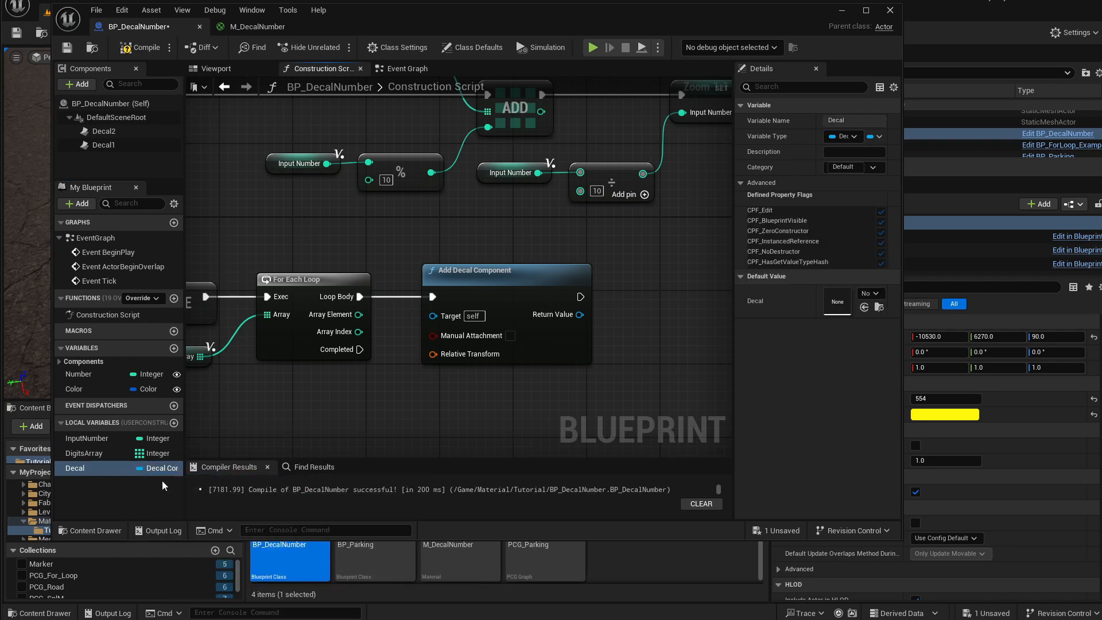
# Create a local variable named Material typed as a Material Instance Dynamic object reference, then compile the Blueprint.
pyautogui.click(174, 423)
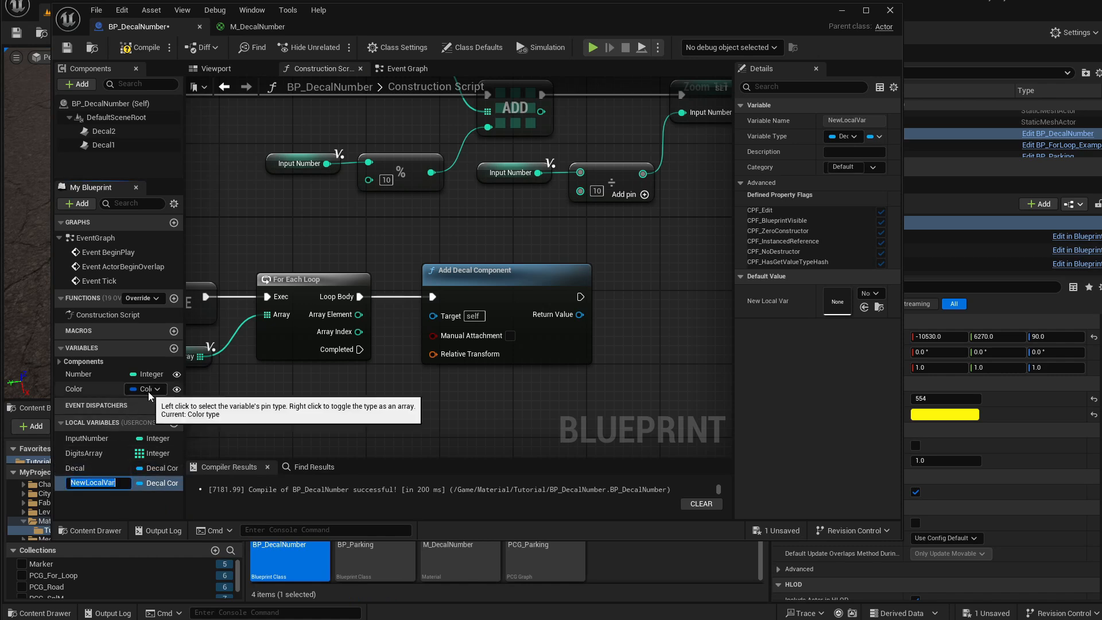
pyautogui.write('Material')
pyautogui.press('Return')
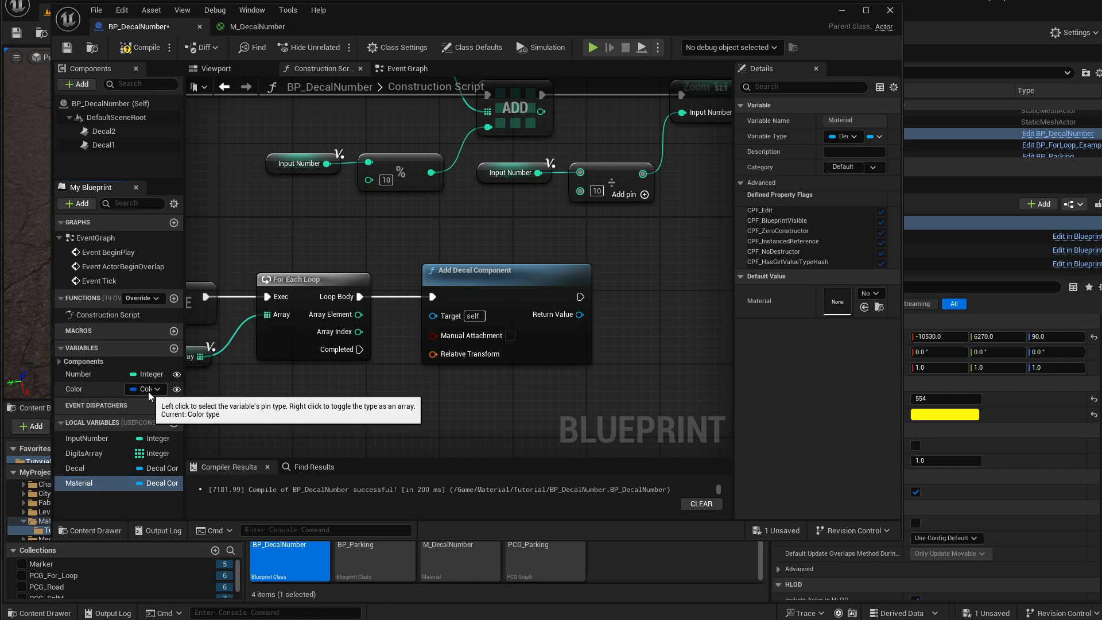
pyautogui.click(159, 483)
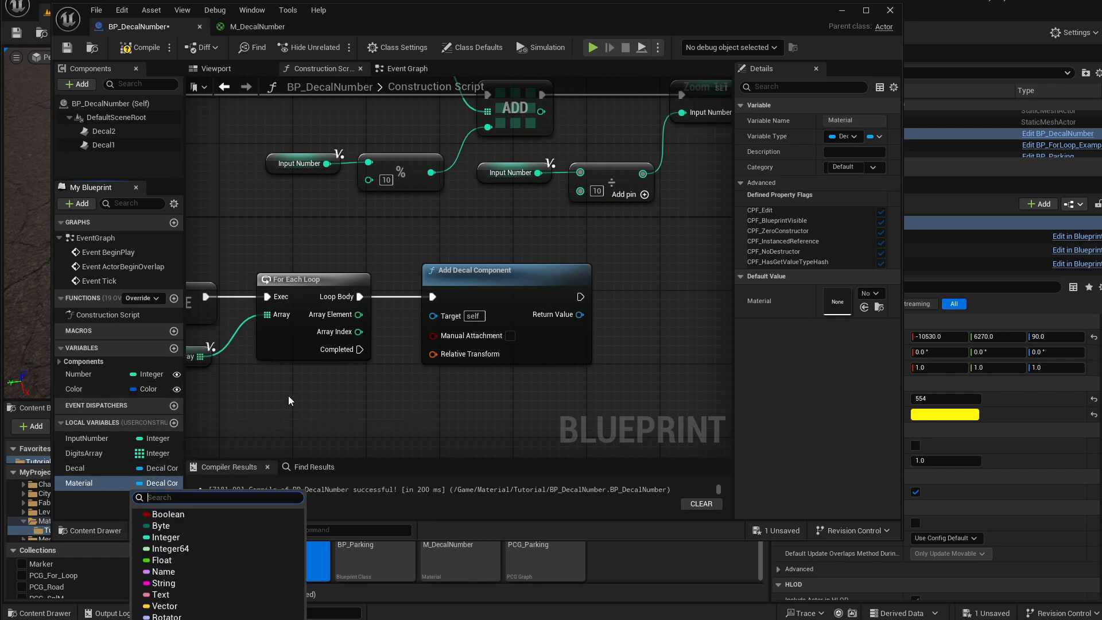
pyautogui.write('Material Instance ')
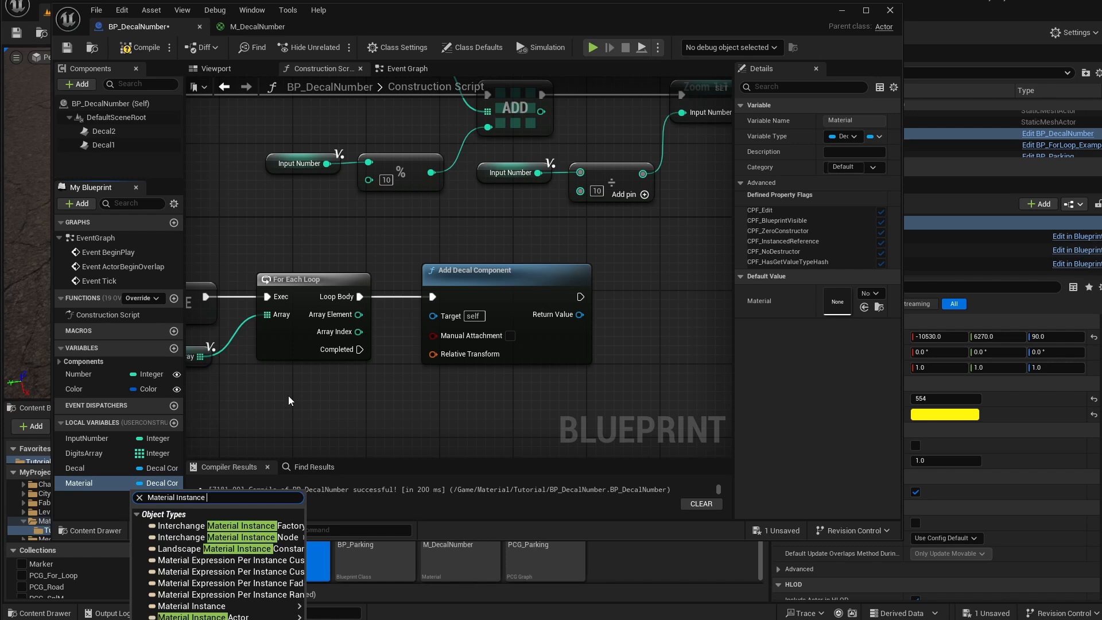
pyautogui.write('Dy')
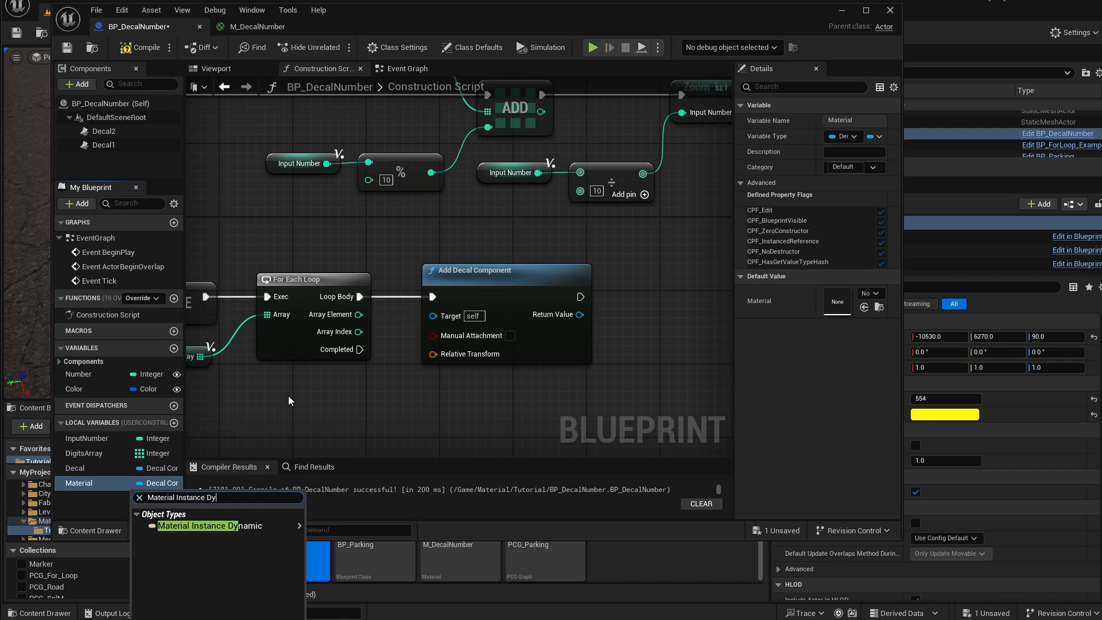
pyautogui.moveTo(277, 522)
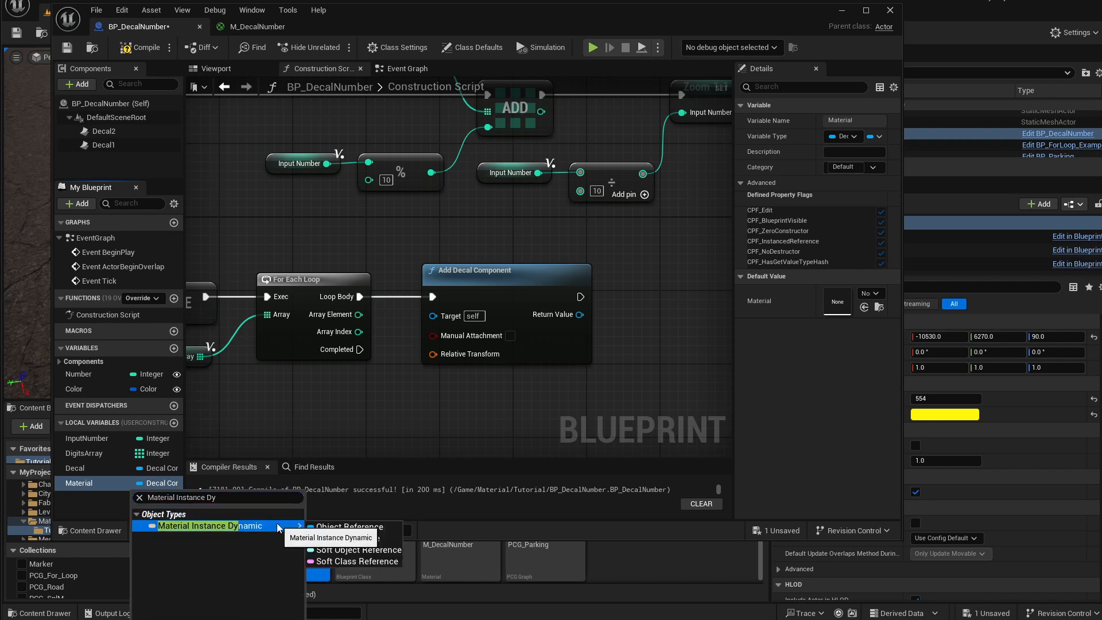
pyautogui.click(341, 527)
pyautogui.click(139, 47)
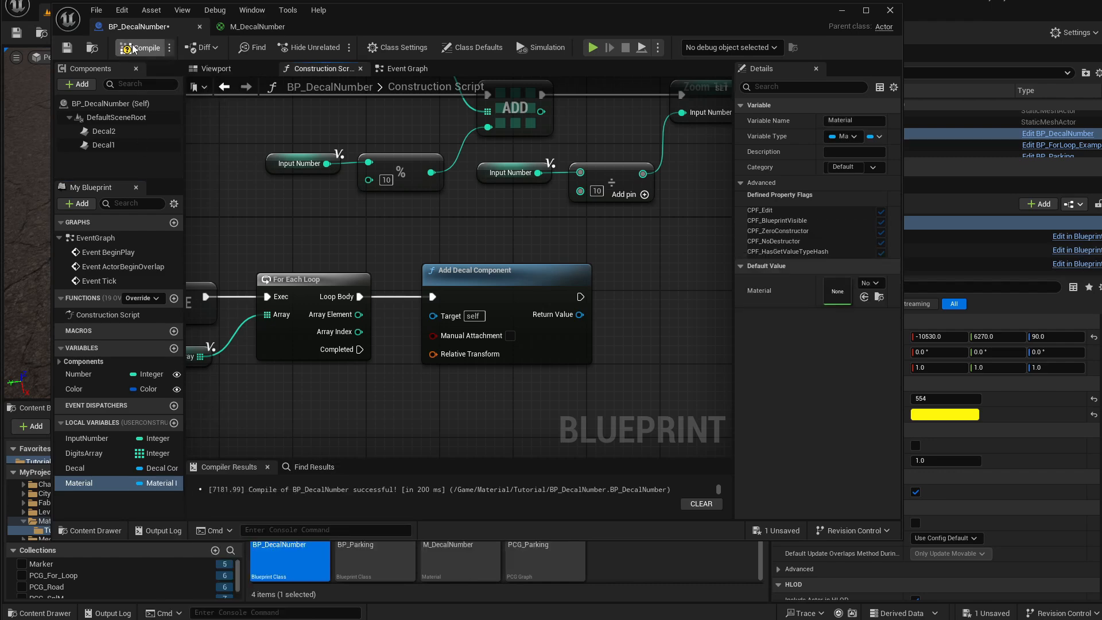
# Save the Blueprint.
pyautogui.click(68, 49)
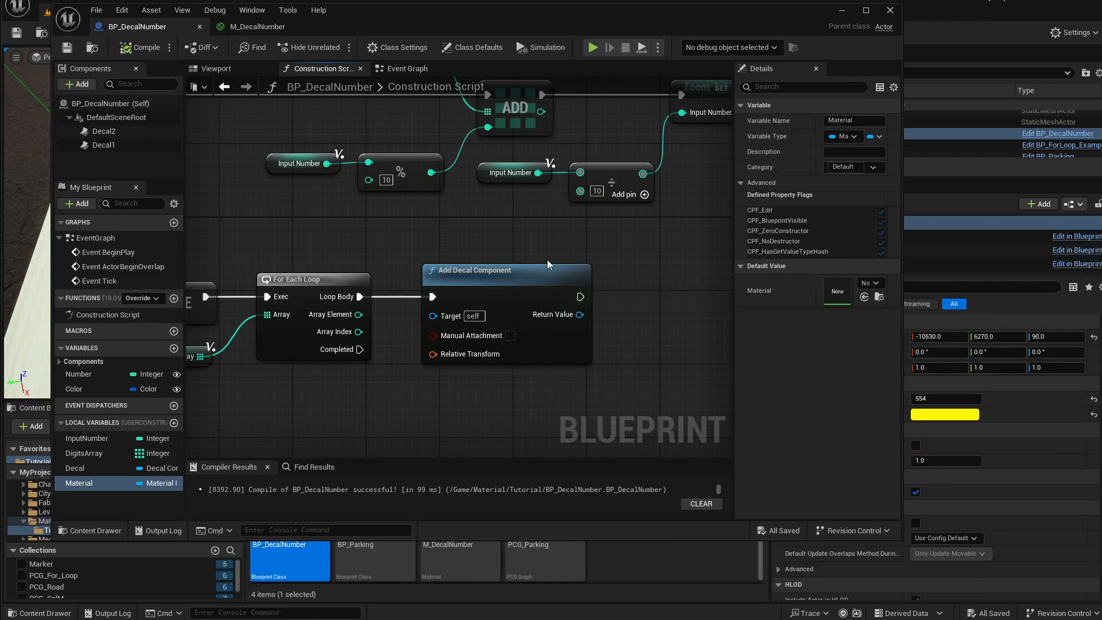
pyautogui.moveTo(548, 264); pyautogui.dragTo(503, 253, button='right')
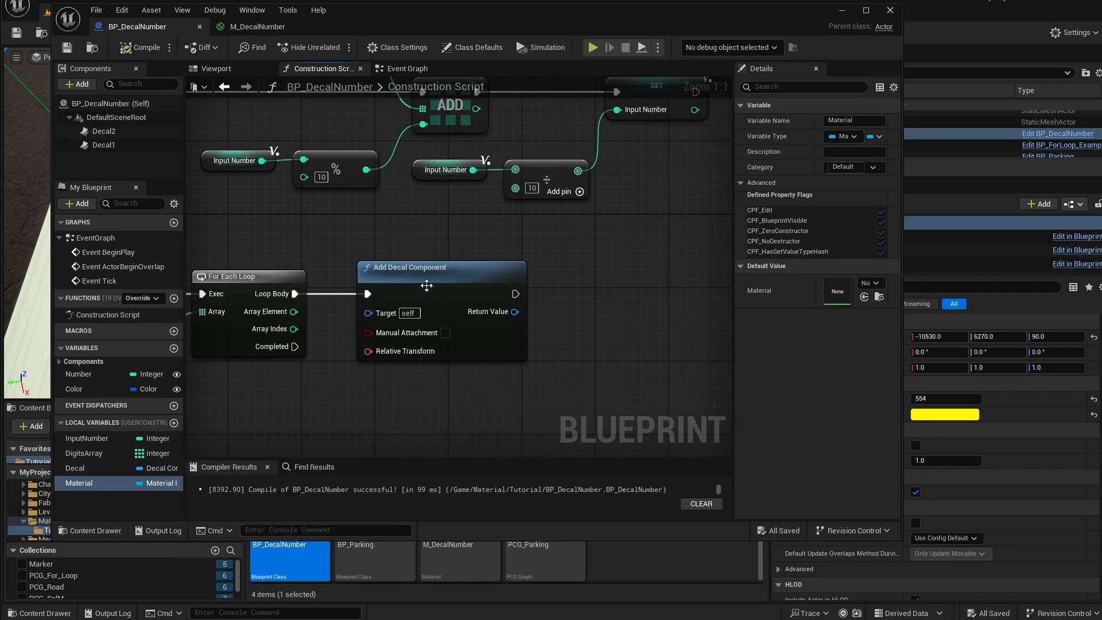
pyautogui.moveTo(404, 278)
pyautogui.mouseDown()
pyautogui.moveTo(405, 268)
pyautogui.moveTo(392, 276)
pyautogui.mouseUp()
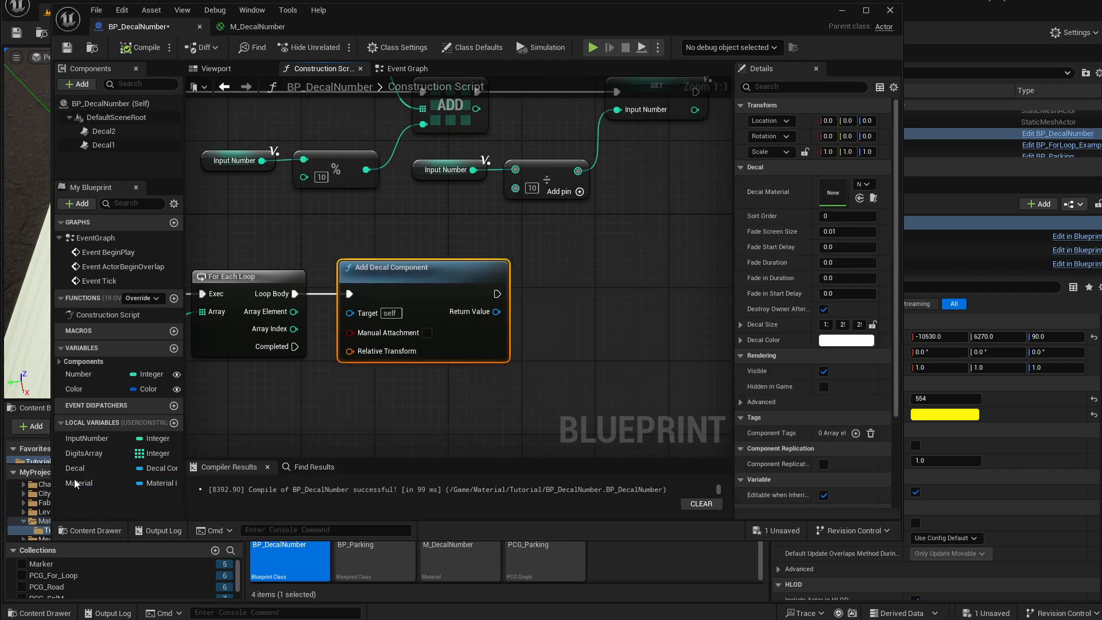
# Store the Add Decal Component's return value in the Decal local variable with a Set node wired after it.
pyautogui.keyDown('alt'); pyautogui.moveTo(85, 471); pyautogui.dragTo(587, 297); pyautogui.keyUp('alt')
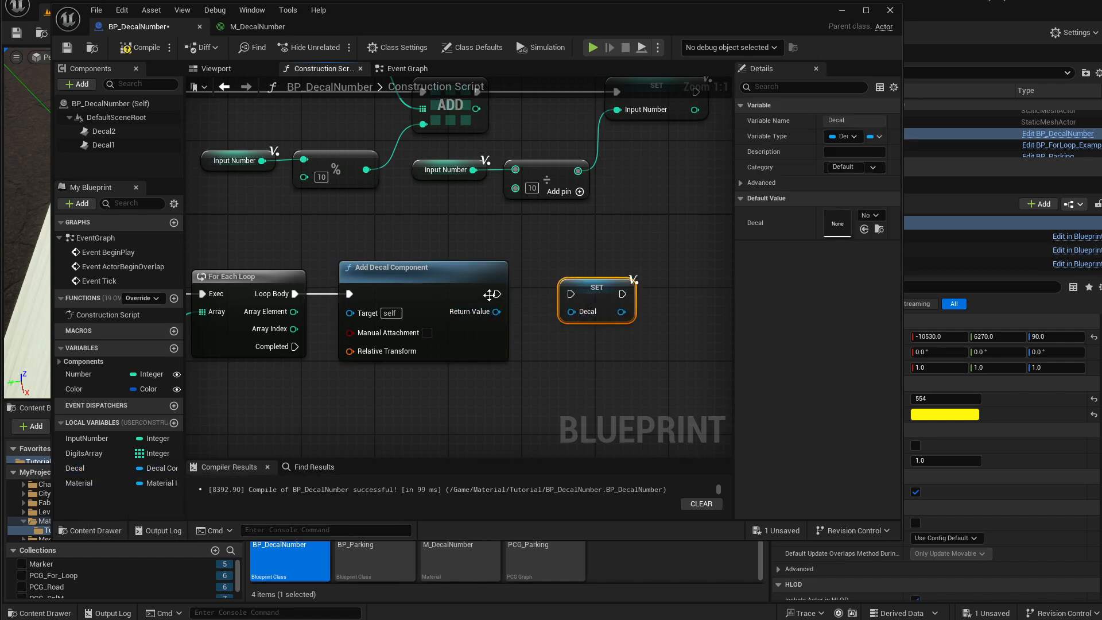
pyautogui.moveTo(497, 294); pyautogui.dragTo(571, 294)
pyautogui.moveTo(592, 271); pyautogui.dragTo(547, 274, button='right')
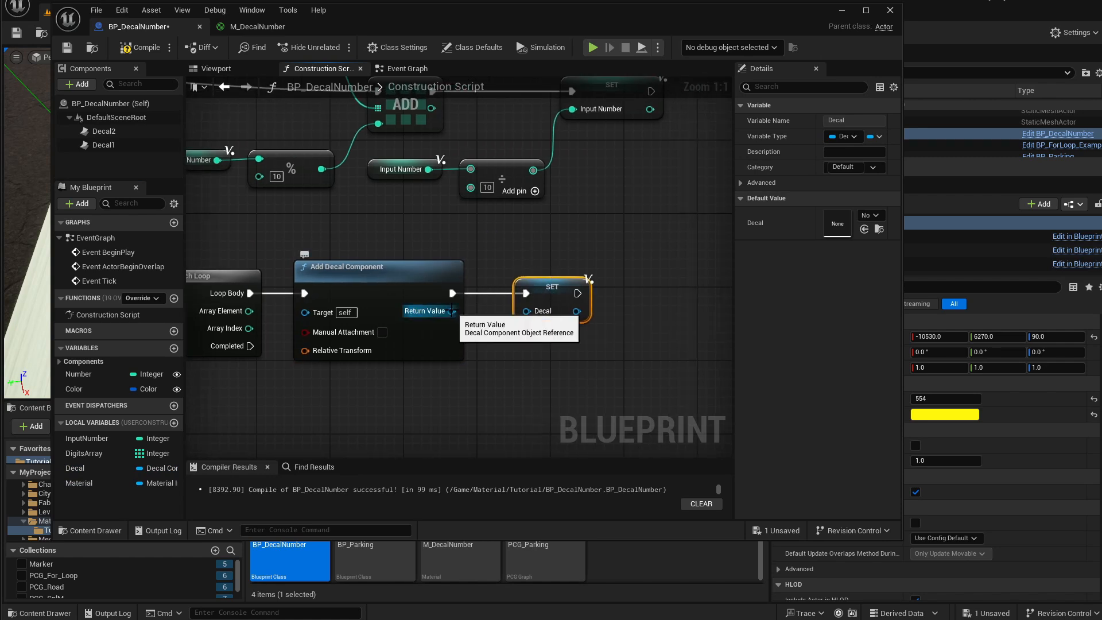
pyautogui.moveTo(452, 310); pyautogui.dragTo(526, 310)
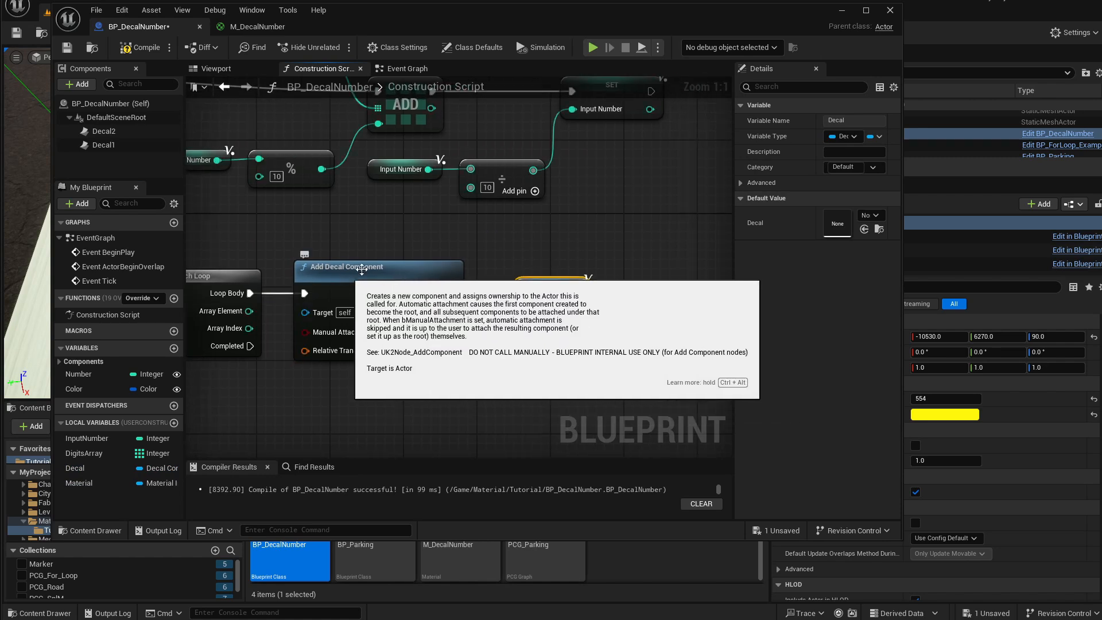
pyautogui.moveTo(493, 308); pyautogui.dragTo(476, 305)
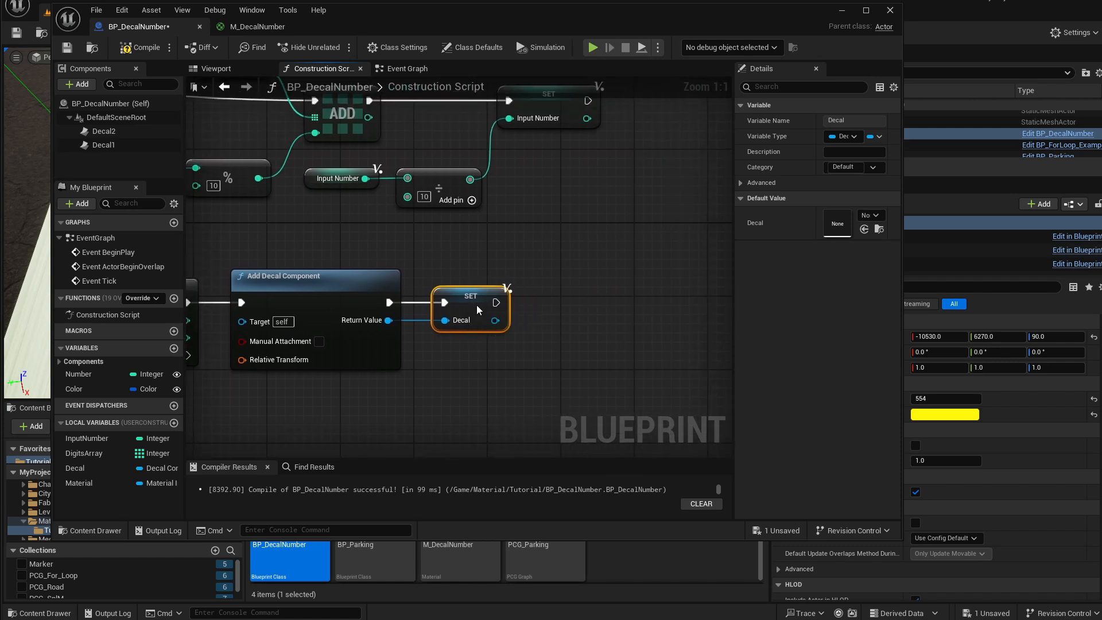
pyautogui.moveTo(476, 304); pyautogui.dragTo(417, 321, button='right')
pyautogui.moveTo(408, 317)
pyautogui.mouseDown()
pyautogui.moveTo(434, 316)
pyautogui.moveTo(419, 316)
pyautogui.mouseUp()
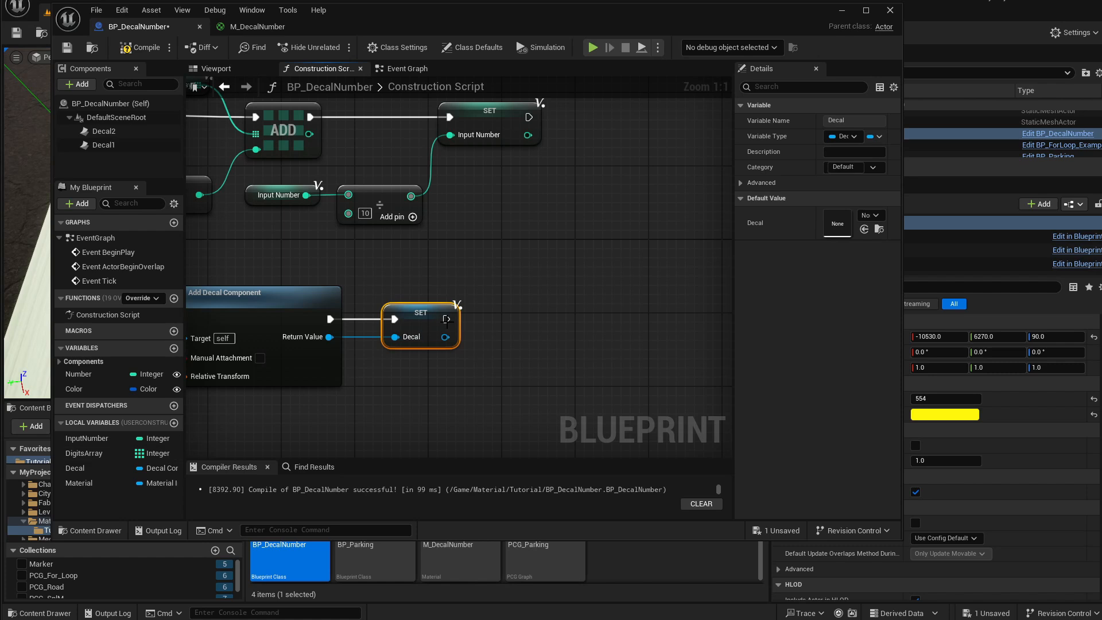
# Add a Set Relative Transform node on the Decal variable, chained after the Set Decal node.
pyautogui.moveTo(446, 337); pyautogui.dragTo(483, 353)
pyautogui.write('set')
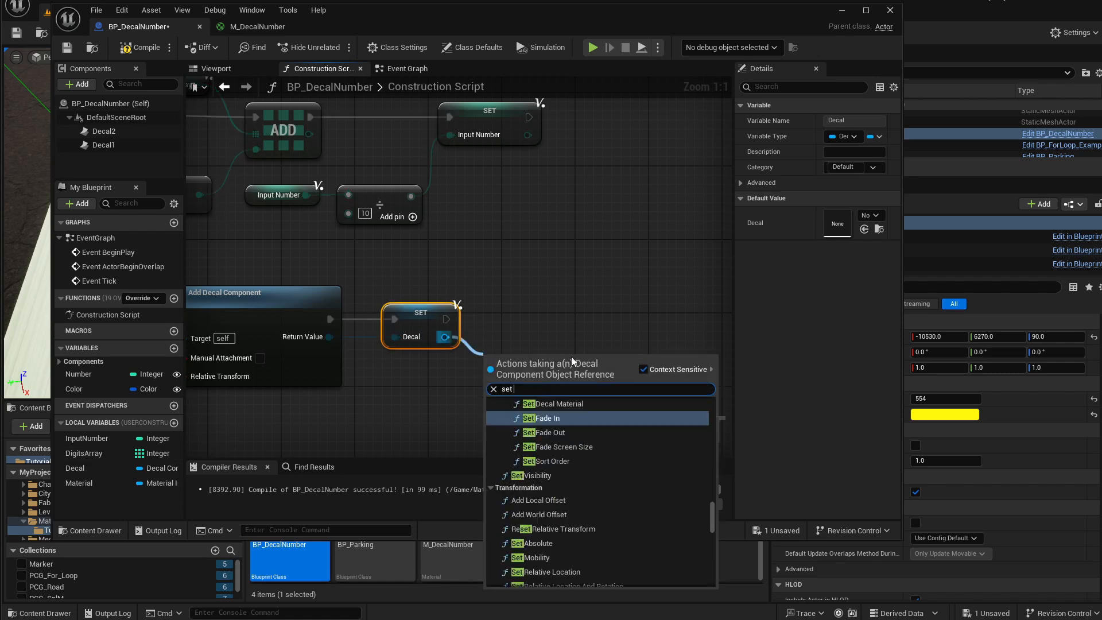
pyautogui.write(' relati')
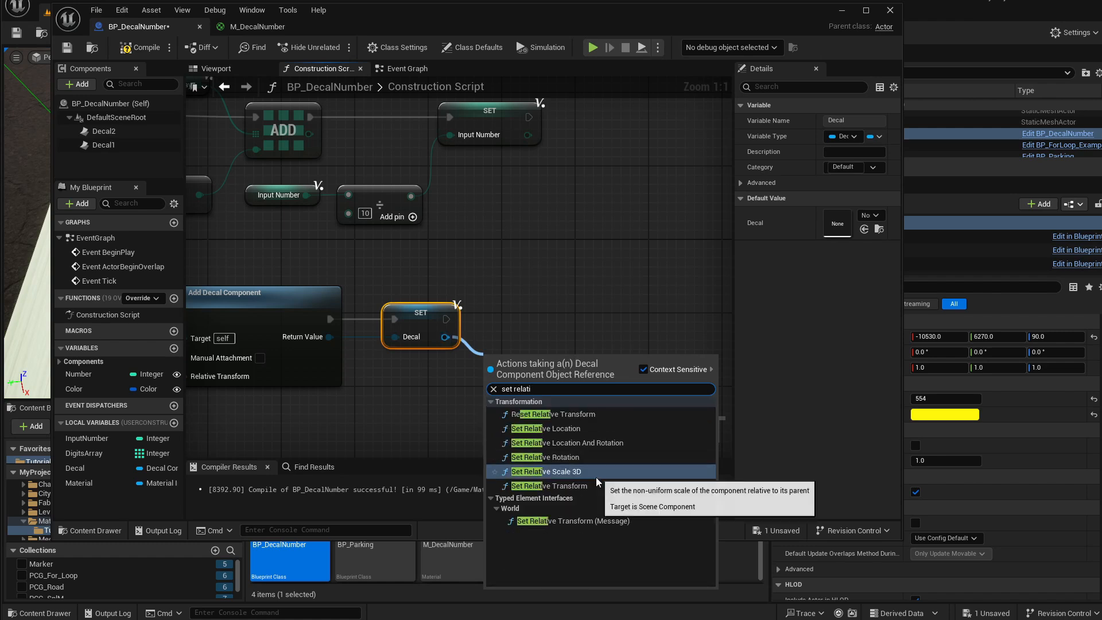
pyautogui.click(594, 484)
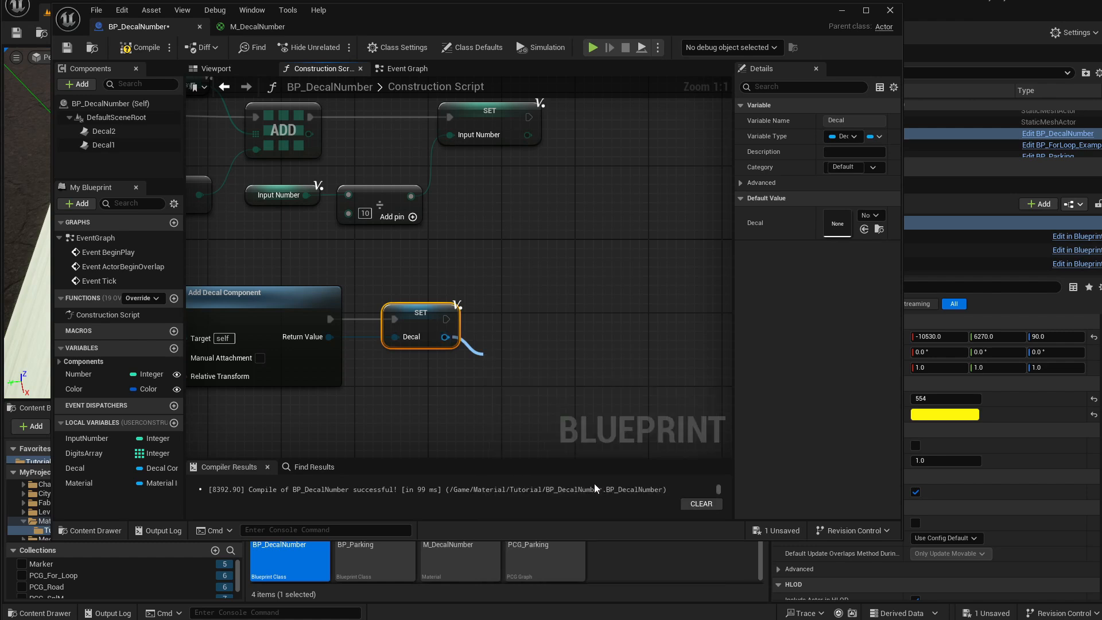
pyautogui.moveTo(527, 368); pyautogui.dragTo(549, 310)
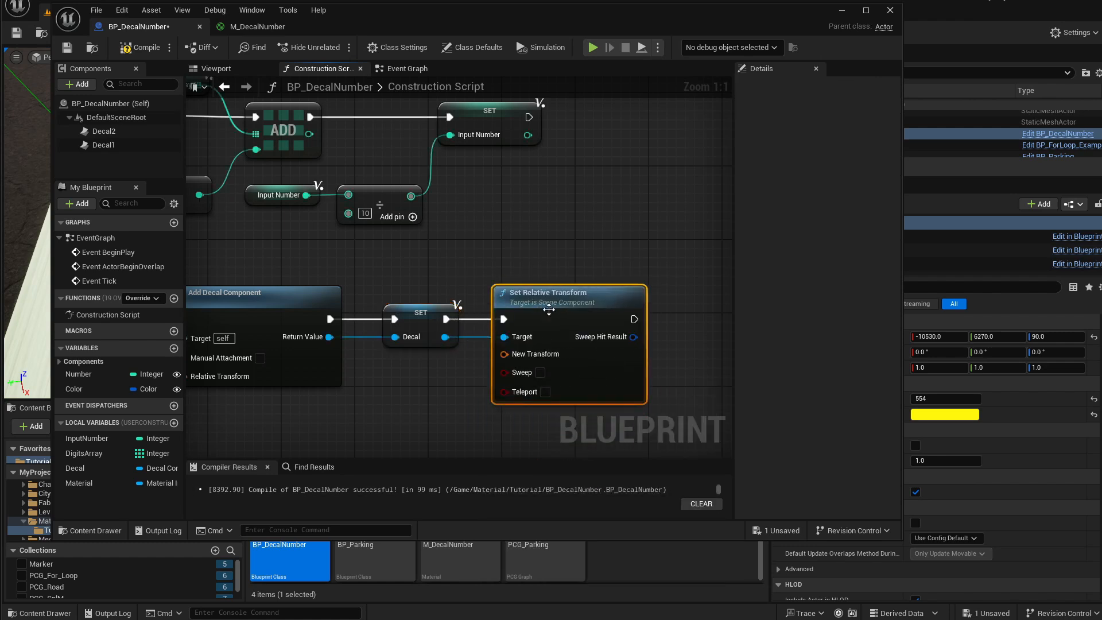
pyautogui.moveTo(549, 309); pyautogui.dragTo(519, 260, button='right')
# Split the New Transform pin and set the transform scale to 0.2 on X, Y and Z.
pyautogui.rightClick(500, 304)
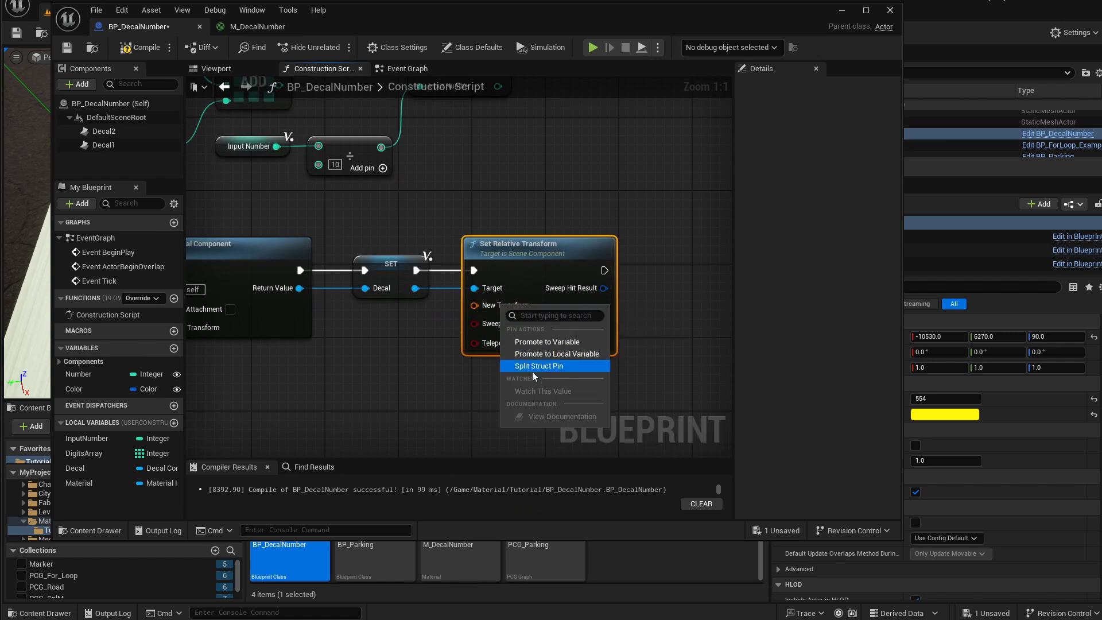
pyautogui.click(546, 366)
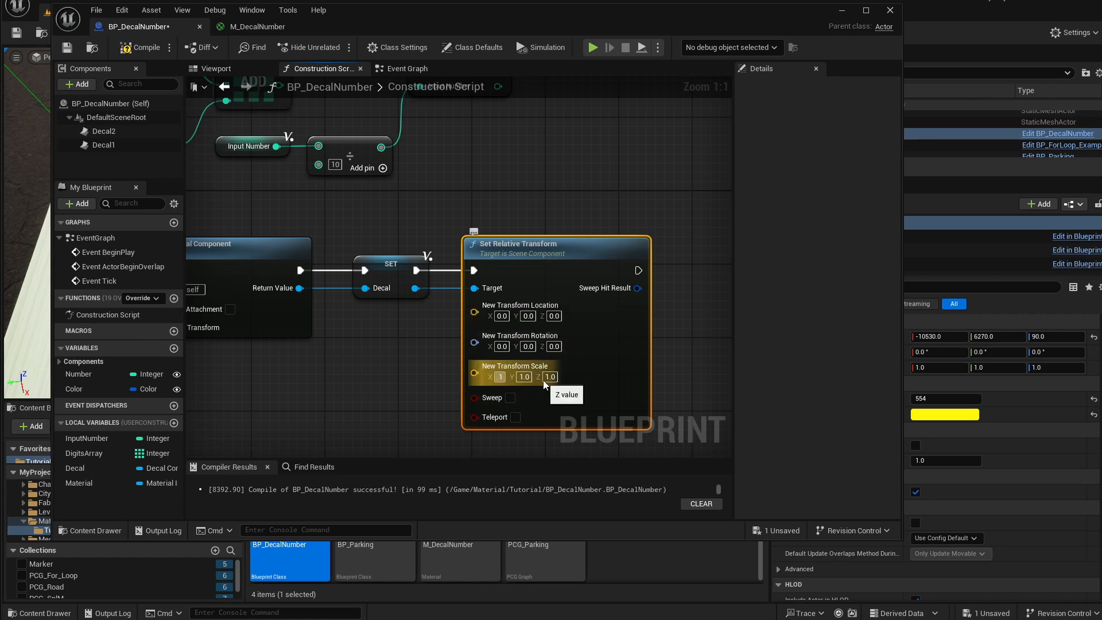
pyautogui.press('Return')
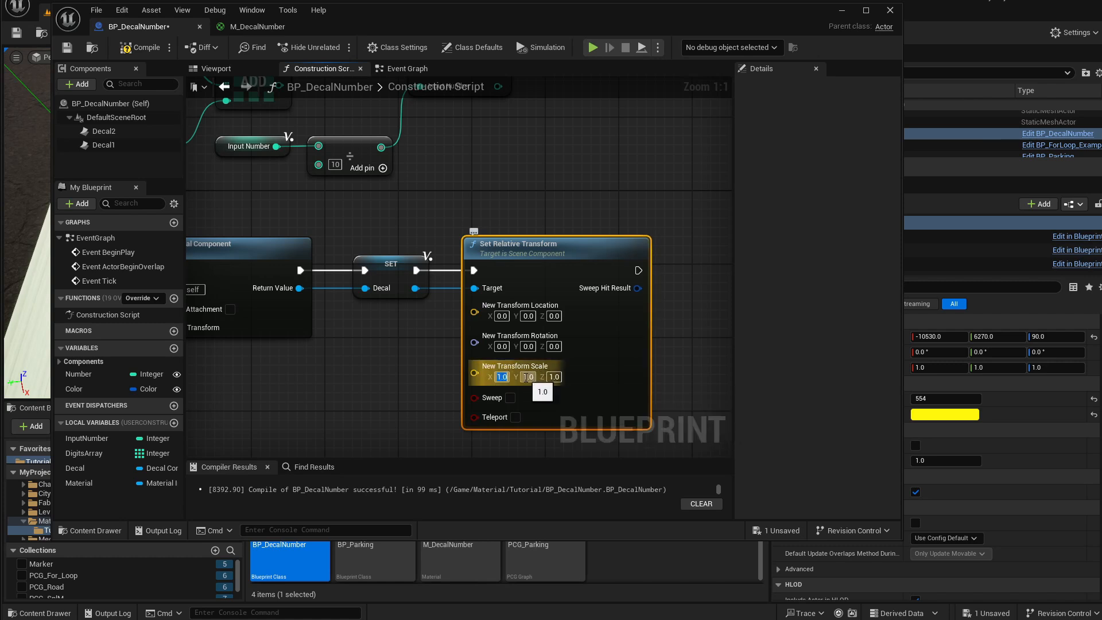
pyautogui.write('.2')
pyautogui.click(555, 377)
pyautogui.write('.2')
pyautogui.press('Return')
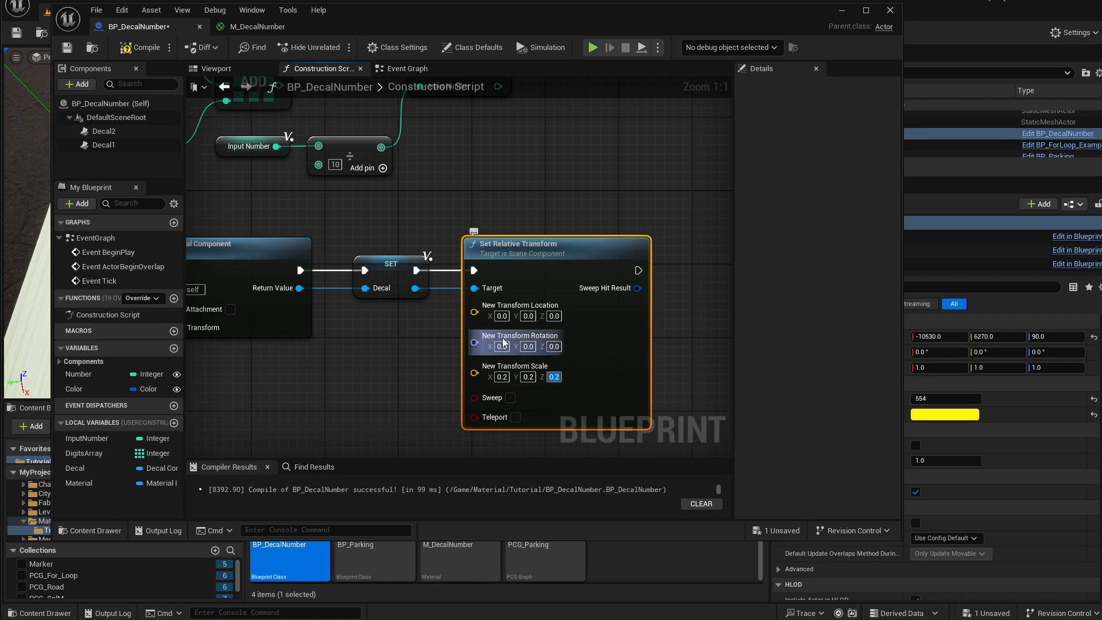
# Set the transform rotation X and Y to -90.
pyautogui.write('-90')
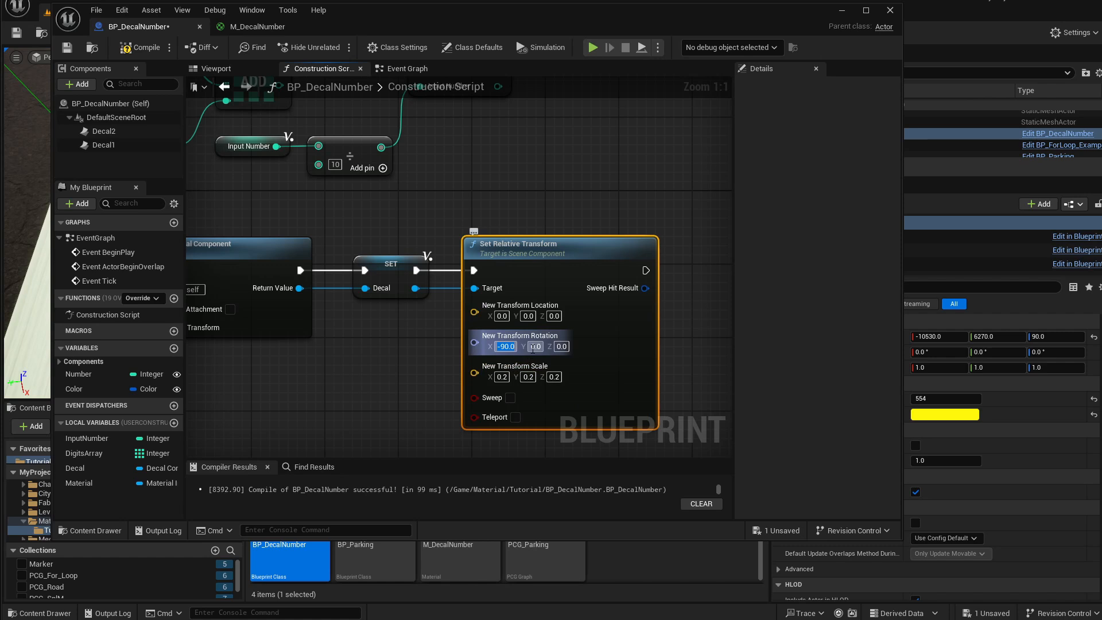
pyautogui.press('Tab')
pyautogui.write('-90')
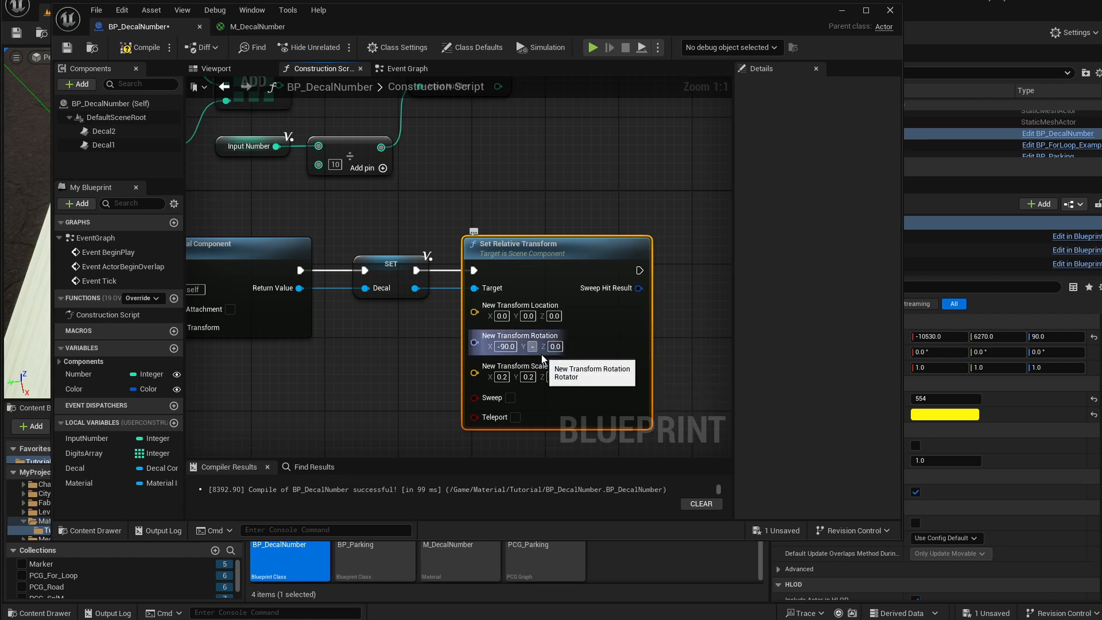
pyautogui.press('Return')
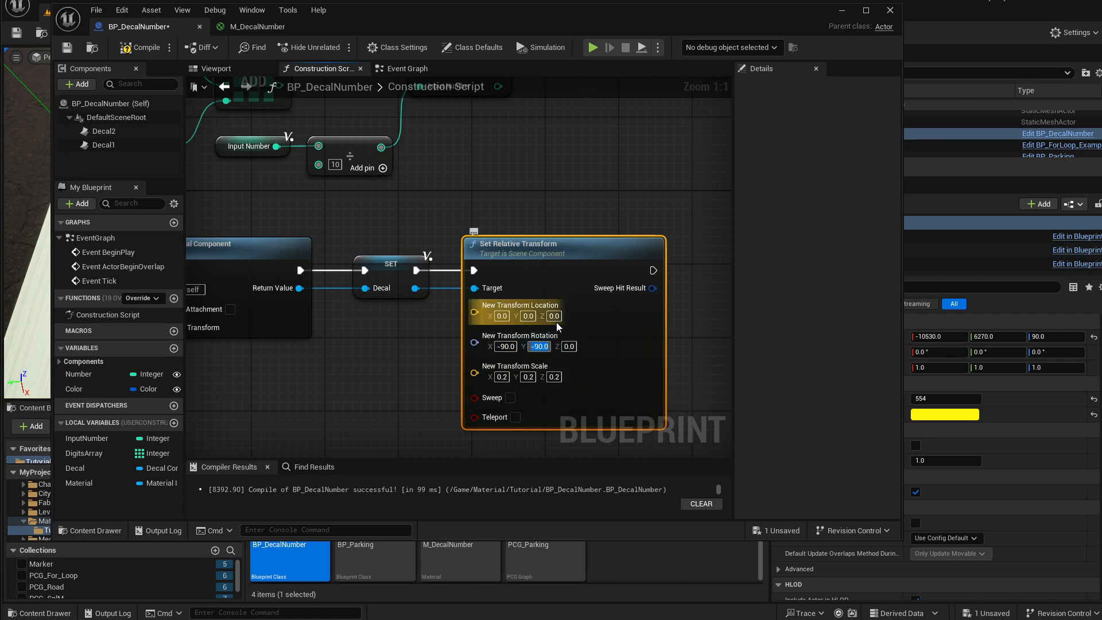
# Add a Create Dynamic Material Instance node executing after the Set Relative Transform node.
pyautogui.moveTo(574, 217); pyautogui.dragTo(487, 210, button='right')
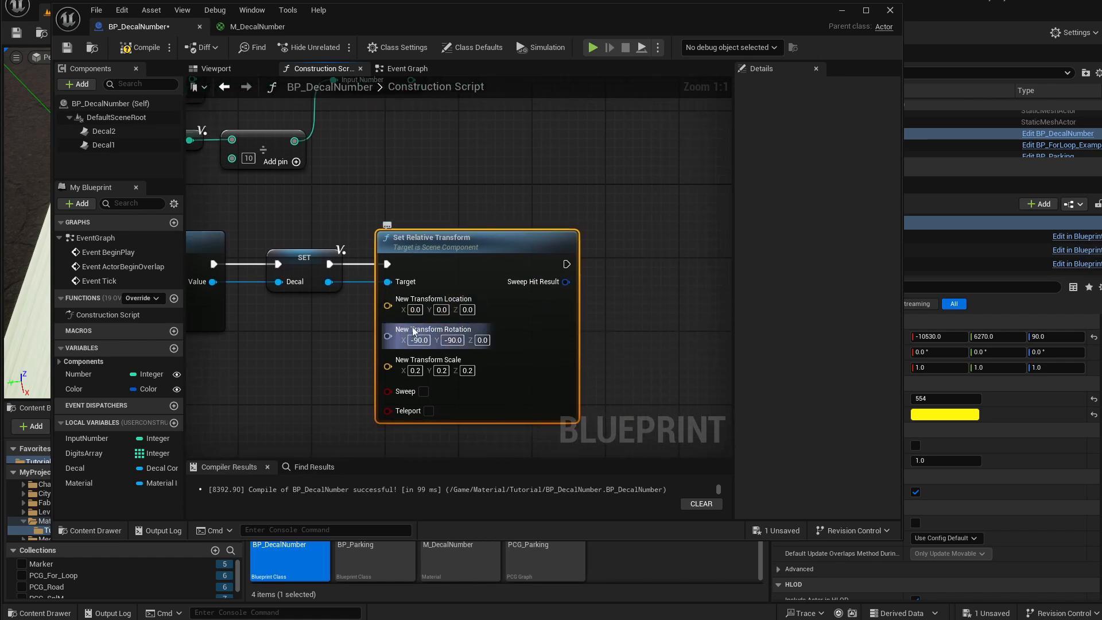
pyautogui.moveTo(552, 214); pyautogui.dragTo(524, 206, button='right')
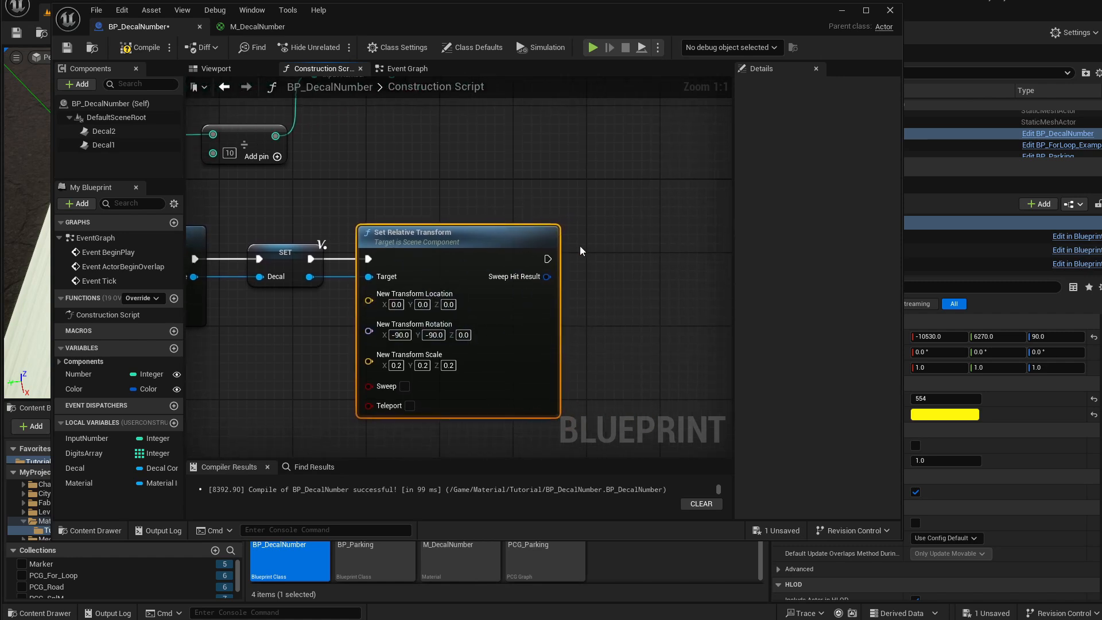
pyautogui.moveTo(281, 228); pyautogui.dragTo(427, 232)
pyautogui.click(316, 280)
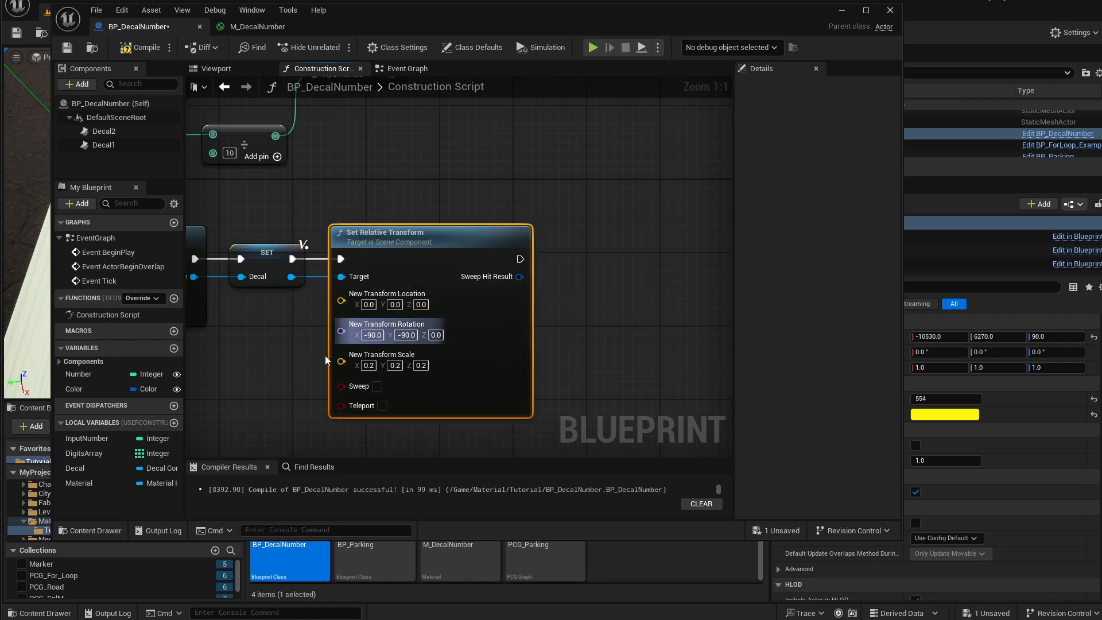
pyautogui.moveTo(458, 290); pyautogui.dragTo(496, 296, button='right')
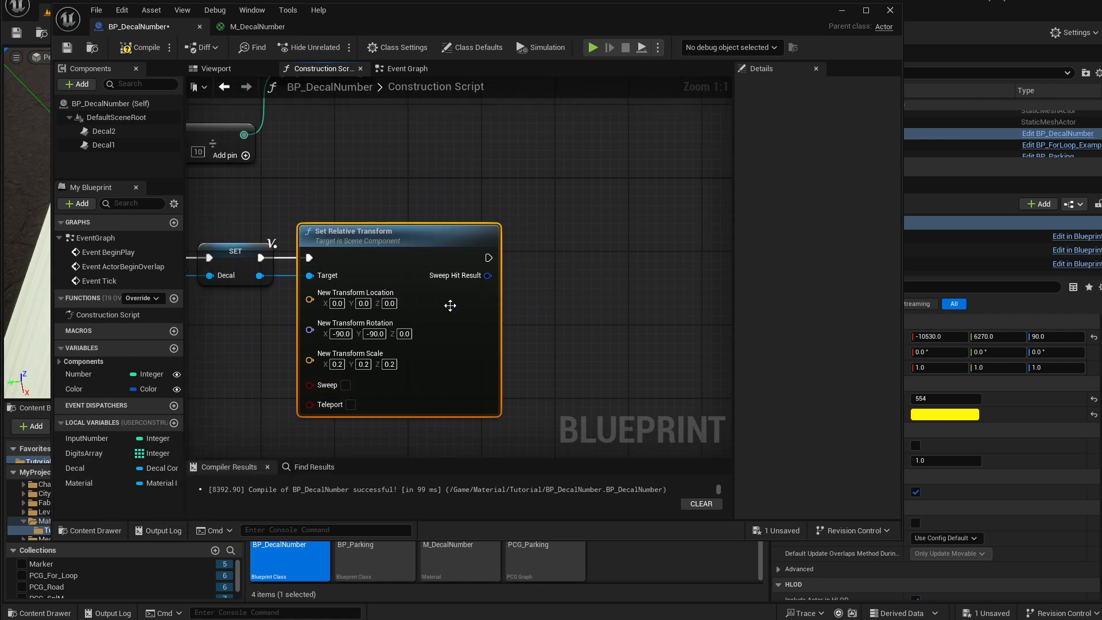
pyautogui.moveTo(488, 256); pyautogui.dragTo(553, 253)
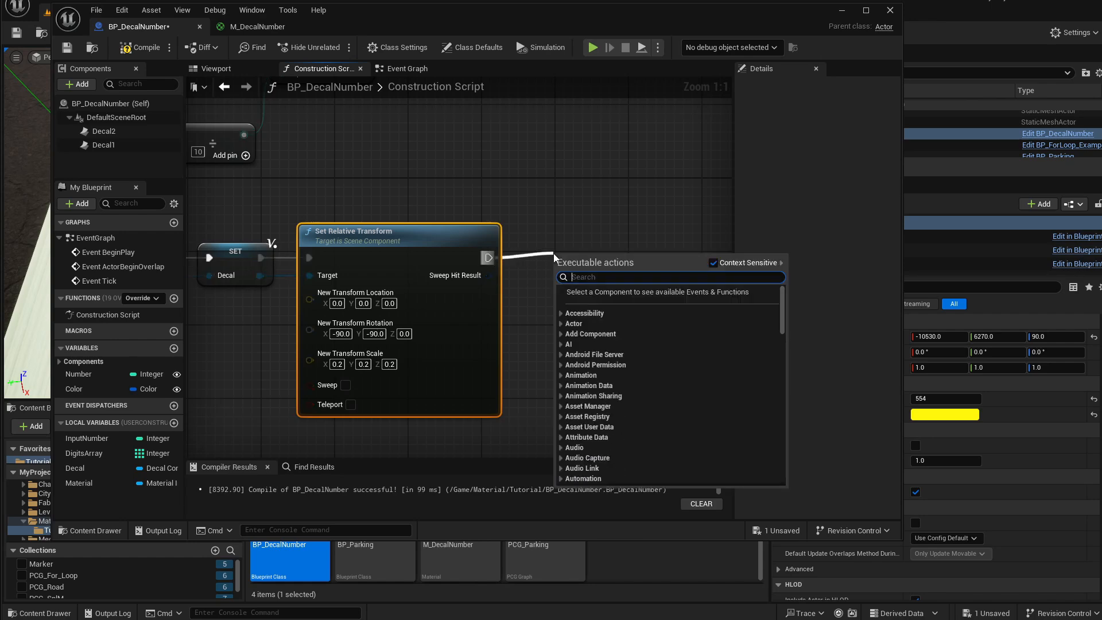
pyautogui.write('create materi')
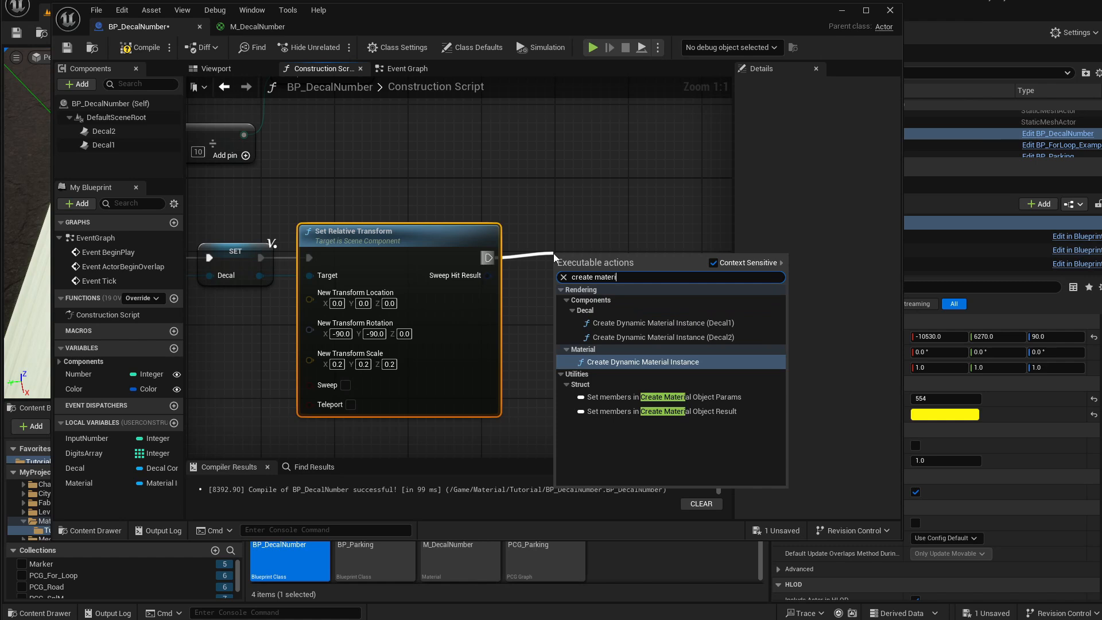
pyautogui.click(641, 363)
# Set the dynamic material instance's parent to M_DecalNumber.
pyautogui.moveTo(617, 258); pyautogui.dragTo(607, 238)
pyautogui.moveTo(641, 196); pyautogui.dragTo(568, 191, button='right')
pyautogui.click(515, 280)
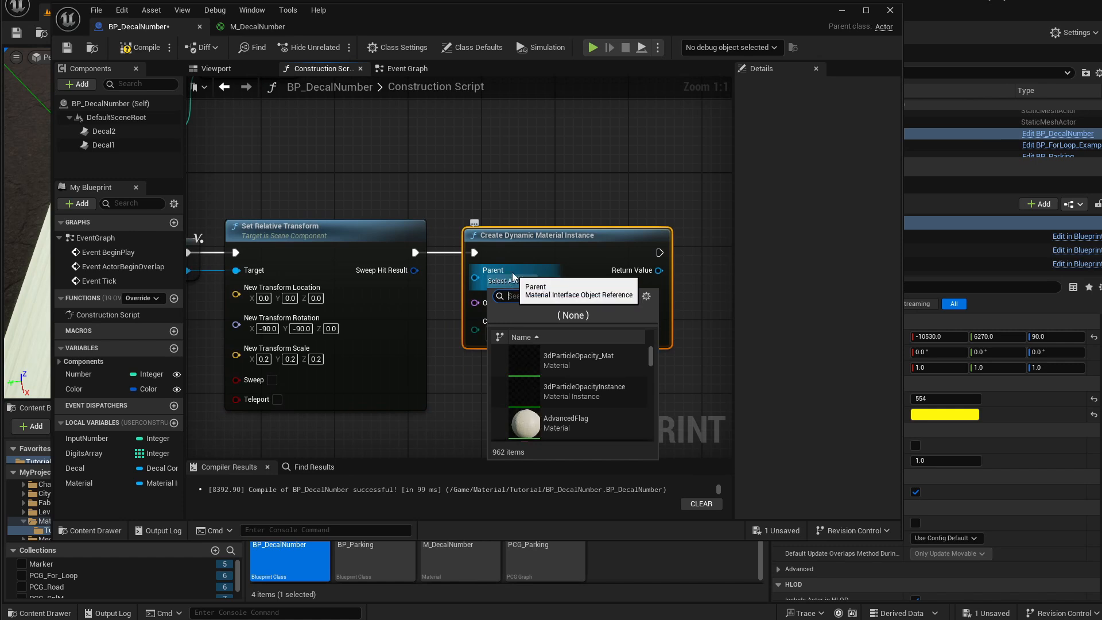
pyautogui.write('M_Dea')
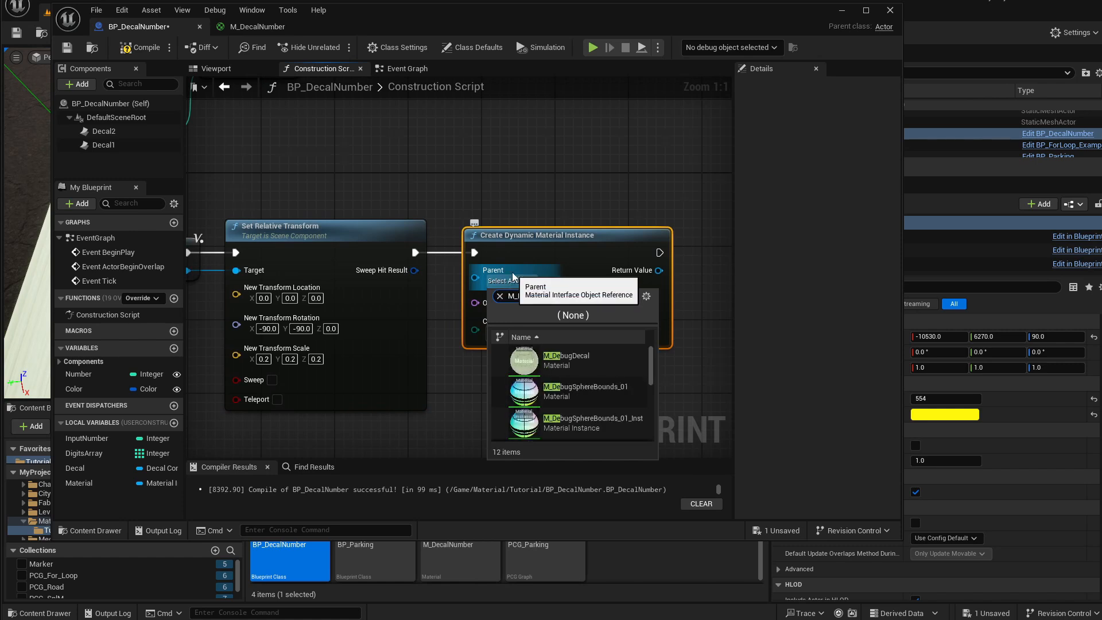
pyautogui.write('ca')
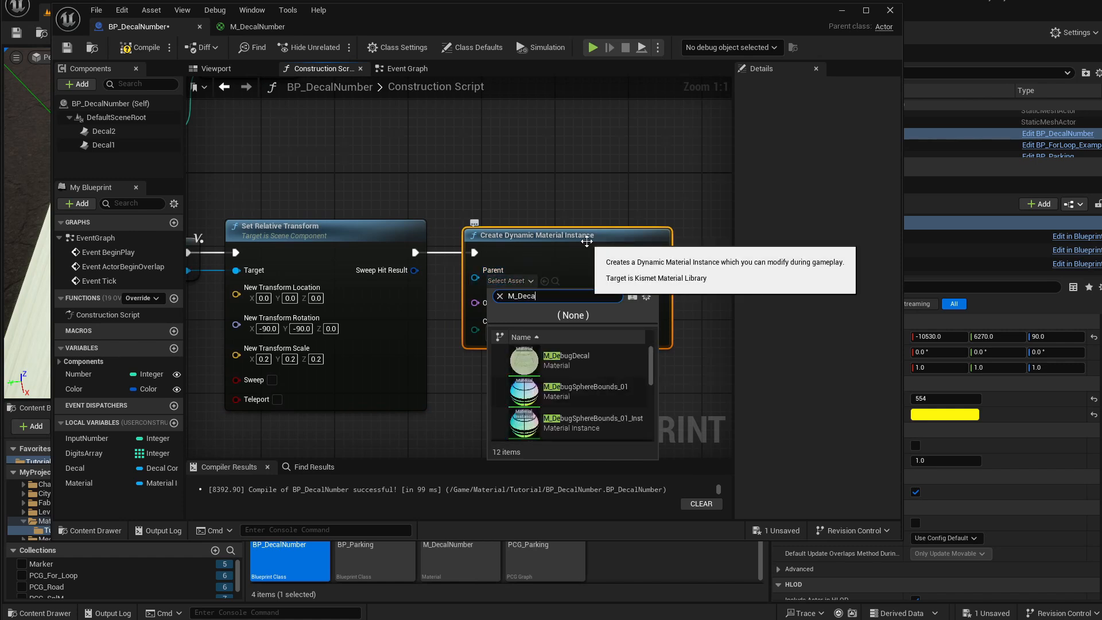
pyautogui.click(562, 367)
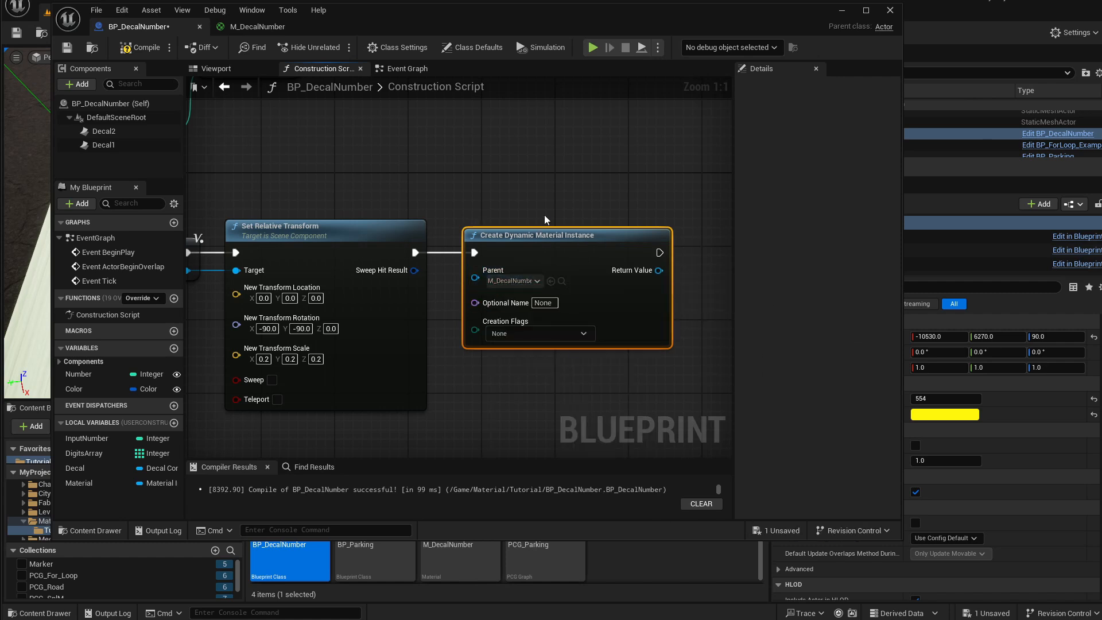
# Store the dynamic material instance's return value in the Material local variable with a Set node after it.
pyautogui.moveTo(518, 194); pyautogui.dragTo(446, 188, button='right')
pyautogui.click(506, 277)
pyautogui.moveTo(515, 197); pyautogui.dragTo(415, 205, button='right')
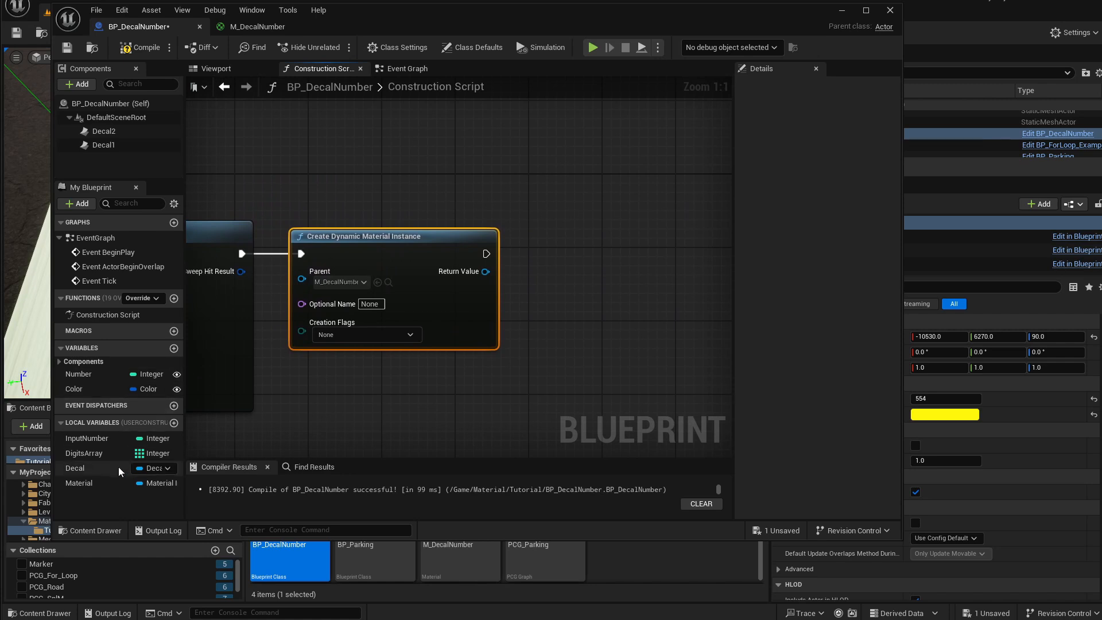
pyautogui.keyDown('alt'); pyautogui.moveTo(78, 483); pyautogui.dragTo(546, 282); pyautogui.keyUp('alt')
pyautogui.moveTo(257, 191); pyautogui.dragTo(544, 181, button='right')
pyautogui.click(287, 234)
pyautogui.moveTo(495, 235); pyautogui.dragTo(265, 243, button='right')
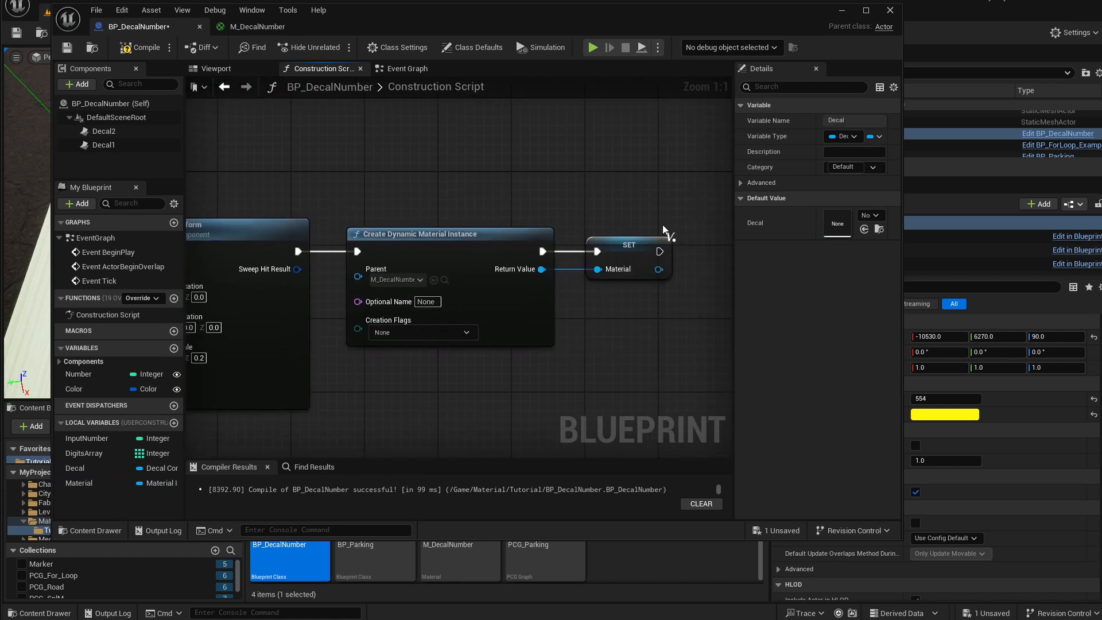
pyautogui.moveTo(561, 217); pyautogui.dragTo(500, 210, button='right')
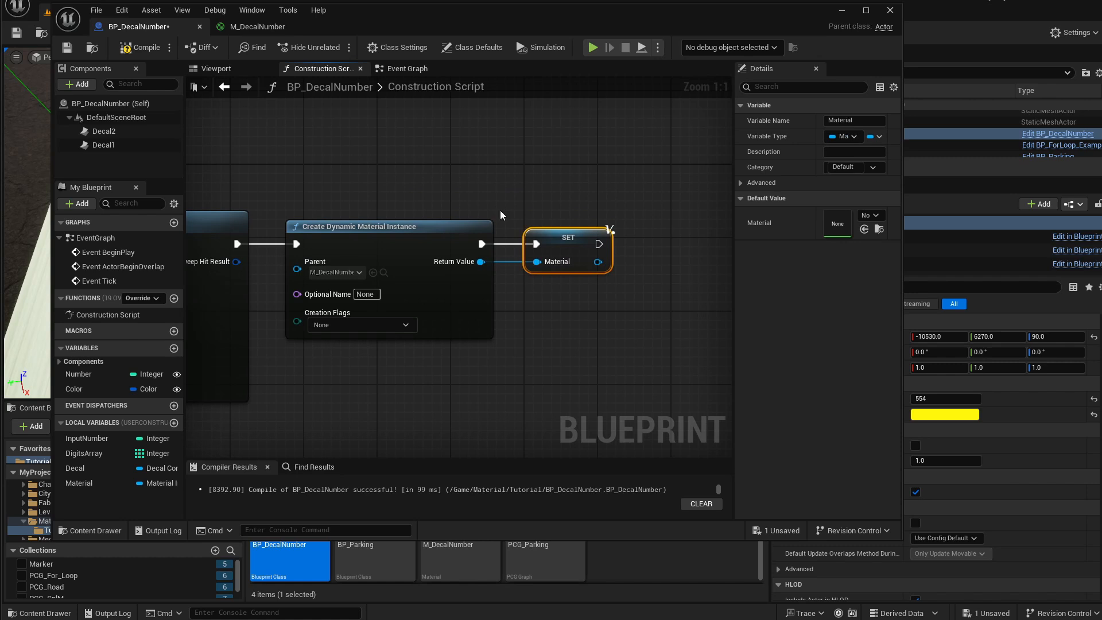
pyautogui.moveTo(522, 297); pyautogui.dragTo(421, 298, button='right')
pyautogui.moveTo(492, 245); pyautogui.dragTo(518, 253, button='right')
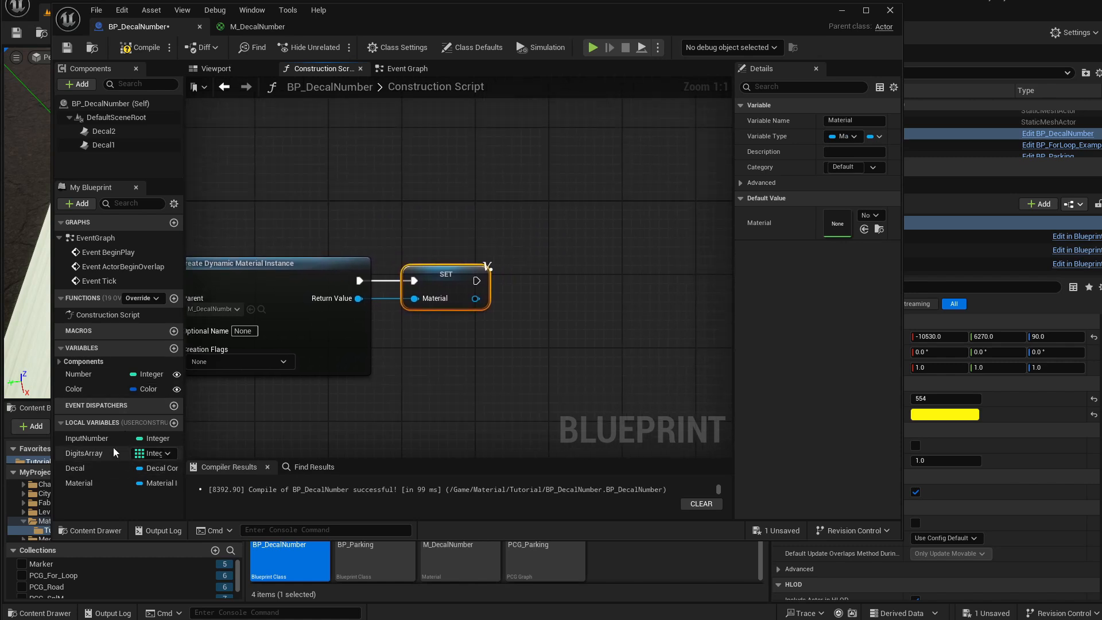
# Add a Set Decal Material node on the Decal variable, executing after the Set node, with the Material variable as its new decal material.
pyautogui.keyDown('ctrl'); pyautogui.moveTo(73, 467); pyautogui.dragTo(536, 263); pyautogui.keyUp('ctrl')
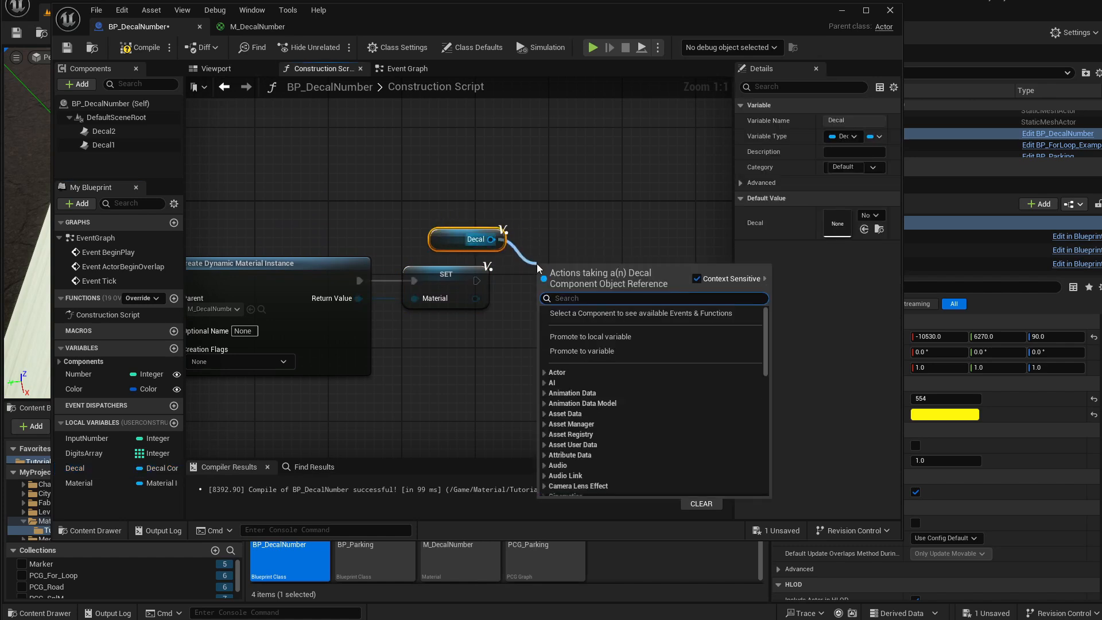
pyautogui.write('set')
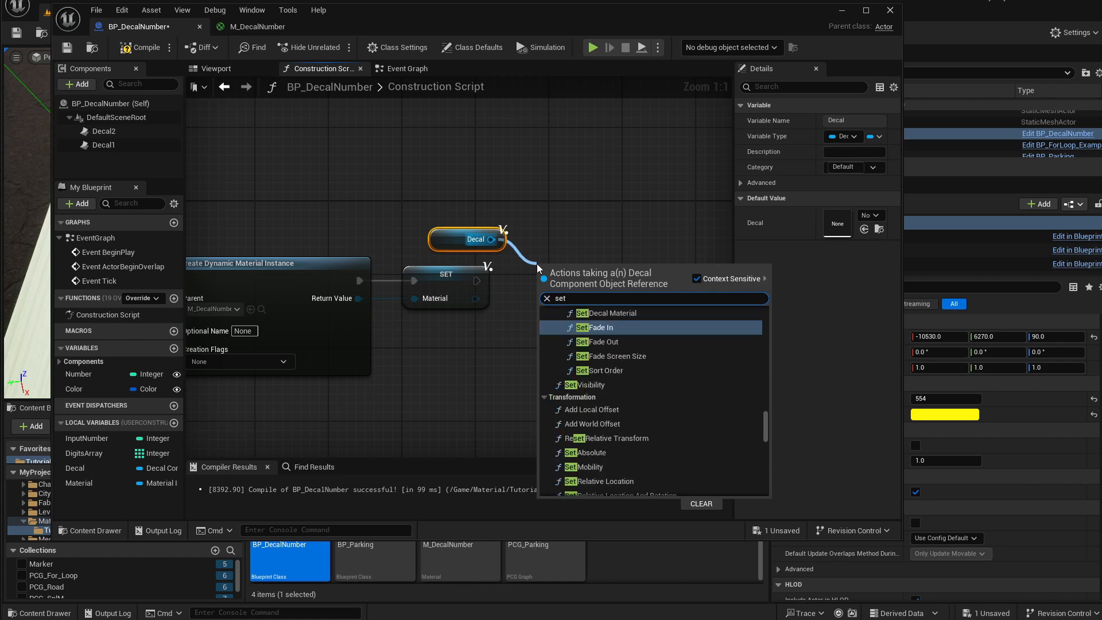
pyautogui.press('Up')
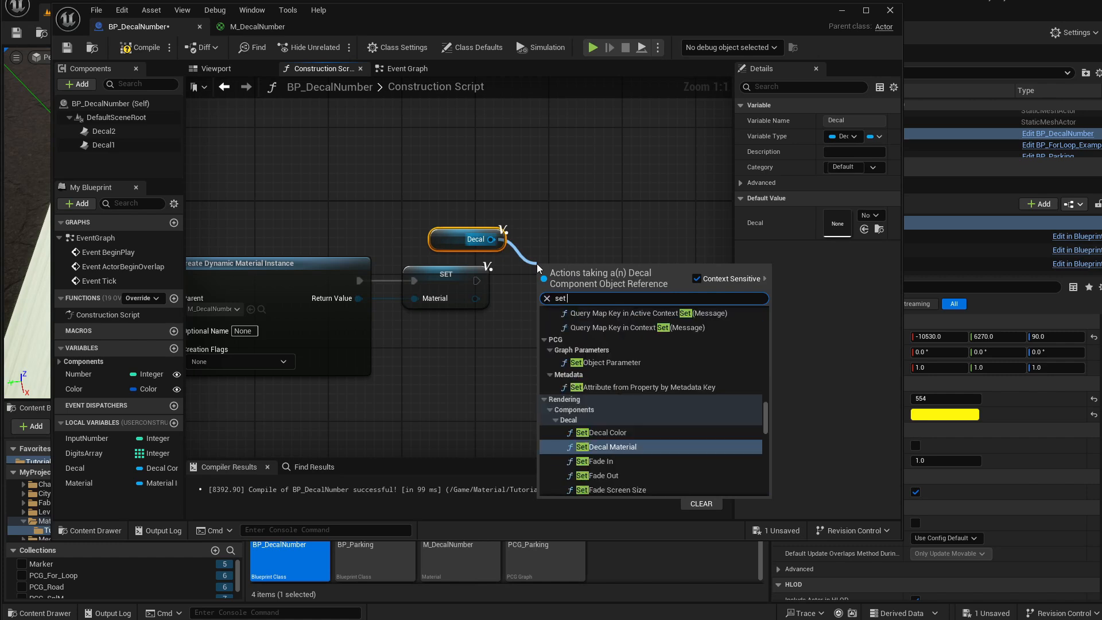
pyautogui.press('Return')
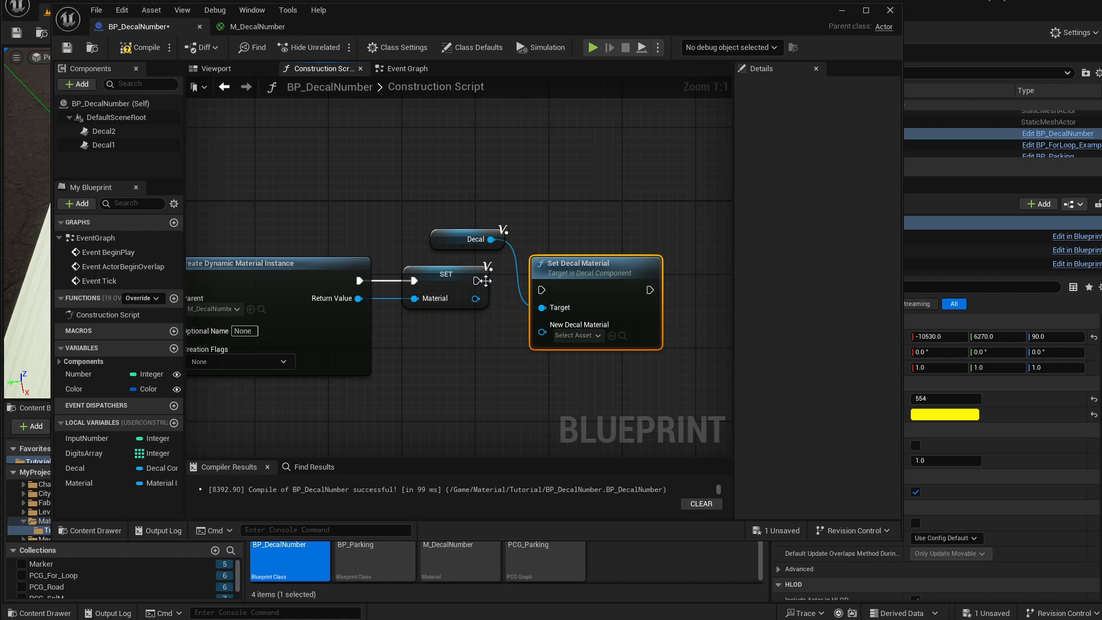
pyautogui.moveTo(478, 280); pyautogui.dragTo(543, 290)
pyautogui.moveTo(581, 258); pyautogui.dragTo(581, 249)
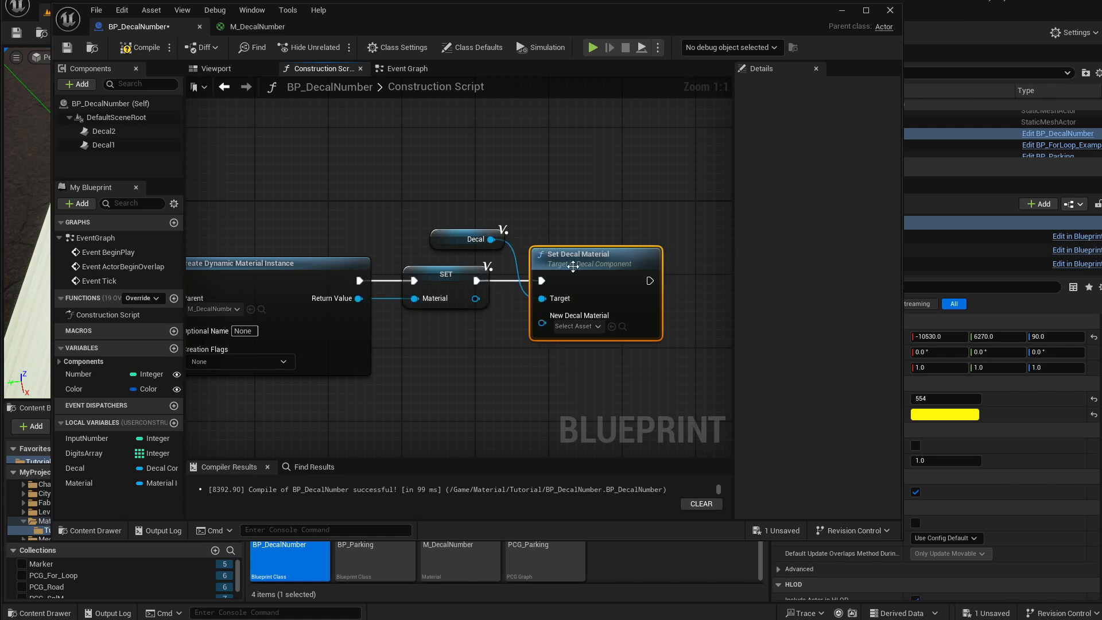
pyautogui.moveTo(475, 298); pyautogui.dragTo(538, 323)
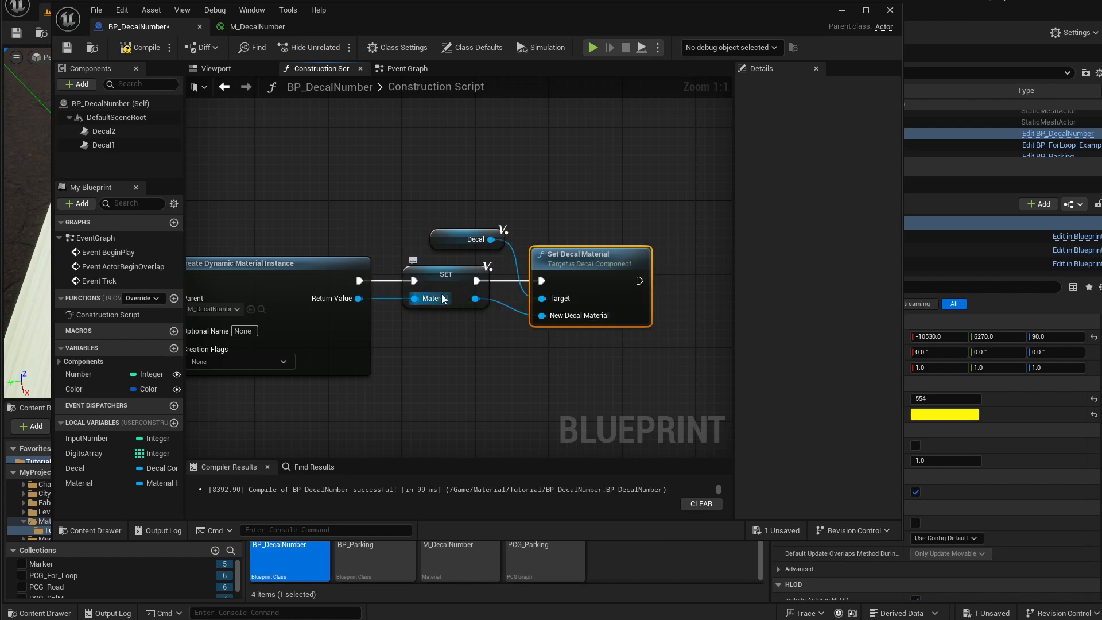
# Add a Set Vector Parameter Value node targeting the Material variable.
pyautogui.moveTo(598, 248); pyautogui.dragTo(447, 226, button='right')
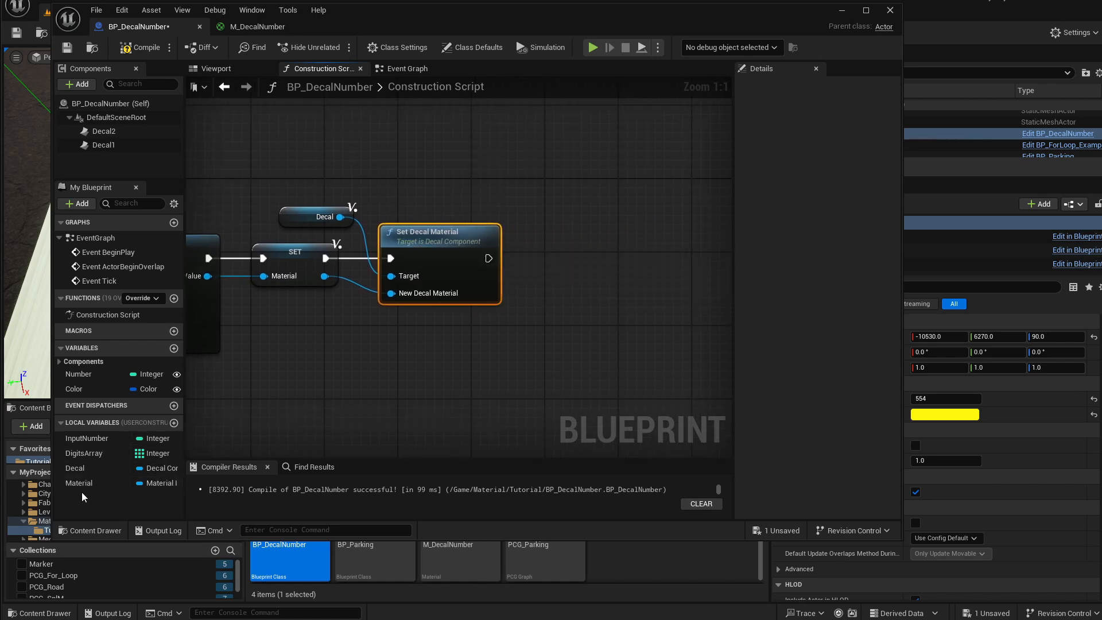
pyautogui.moveTo(81, 485); pyautogui.dragTo(535, 312)
pyautogui.write('set vec')
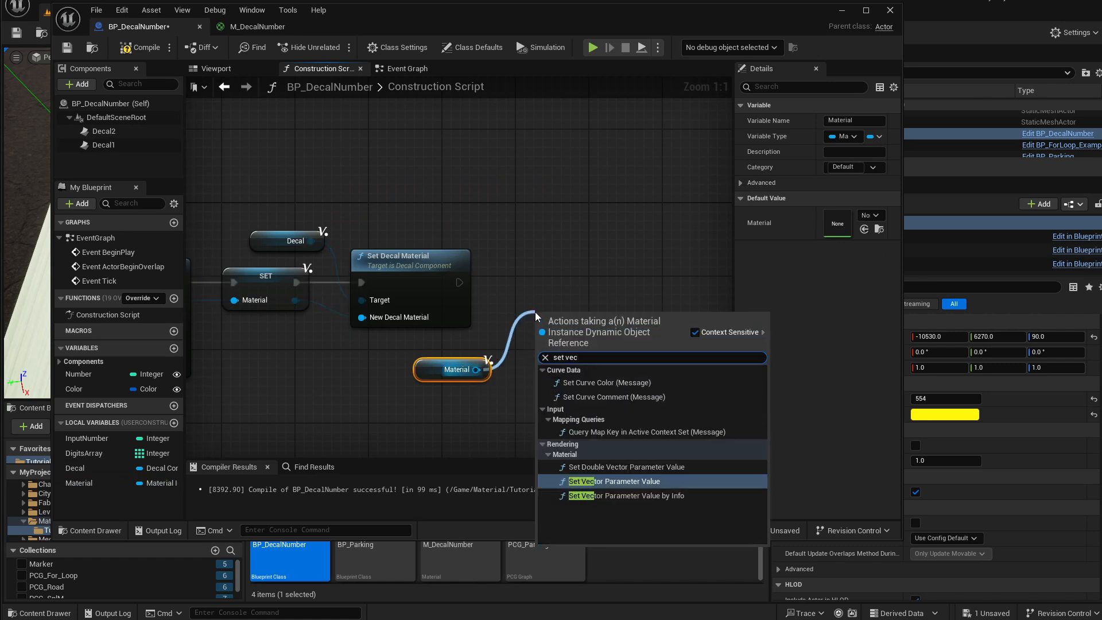
pyautogui.press('Return')
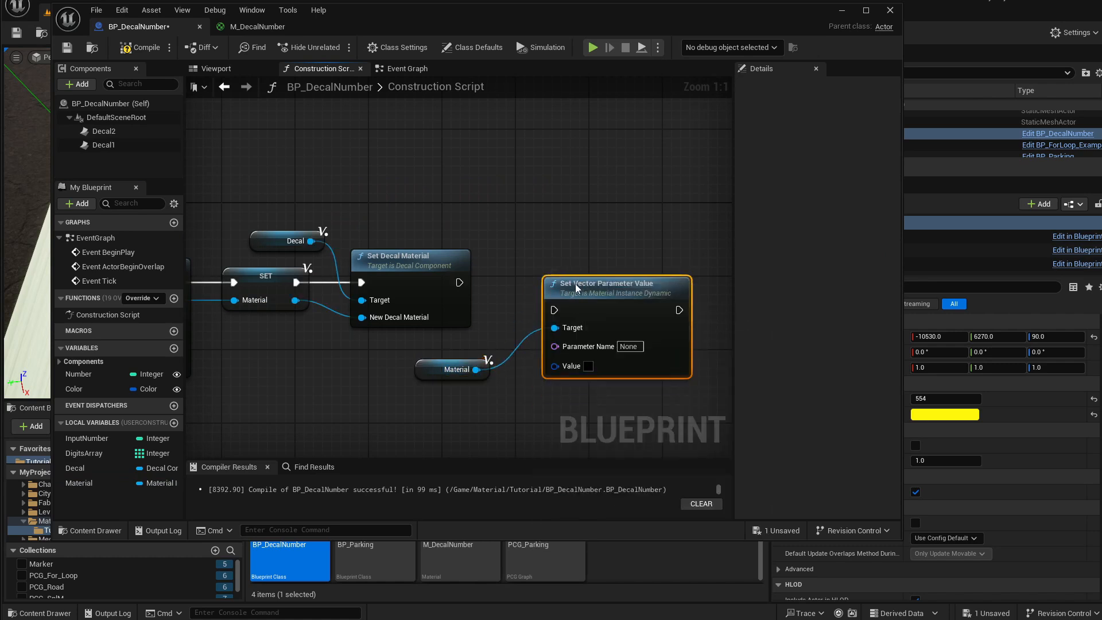
pyautogui.moveTo(485, 363); pyautogui.dragTo(552, 361)
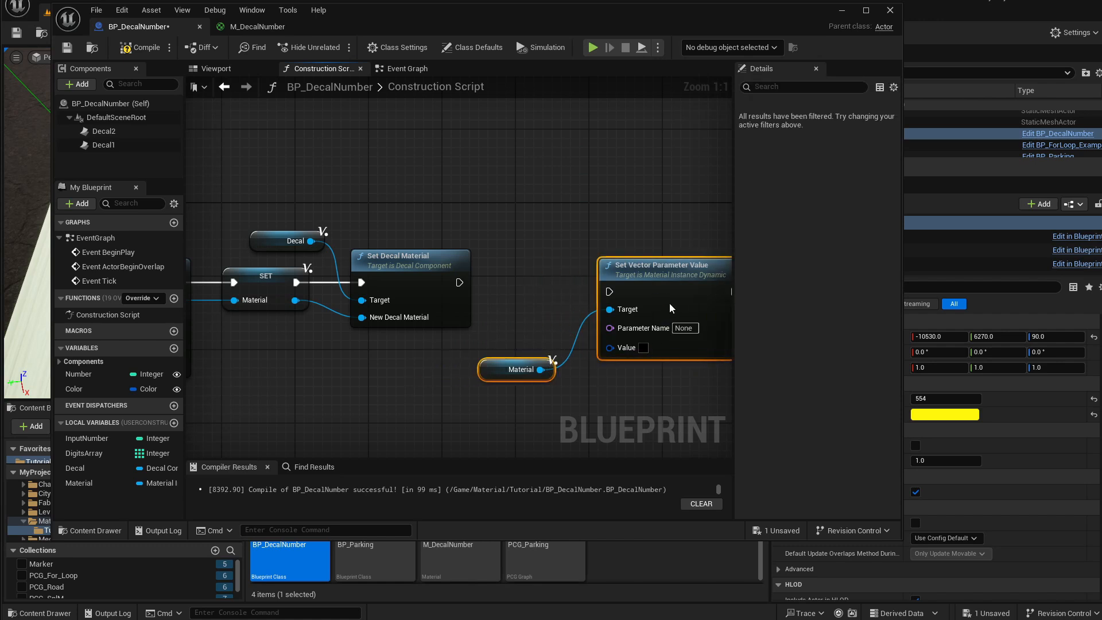
pyautogui.moveTo(567, 310); pyautogui.dragTo(468, 297, button='right')
# Add a Set Scalar Parameter Value node targeting the Material variable.
pyautogui.moveTo(420, 362); pyautogui.dragTo(397, 341)
pyautogui.write('set')
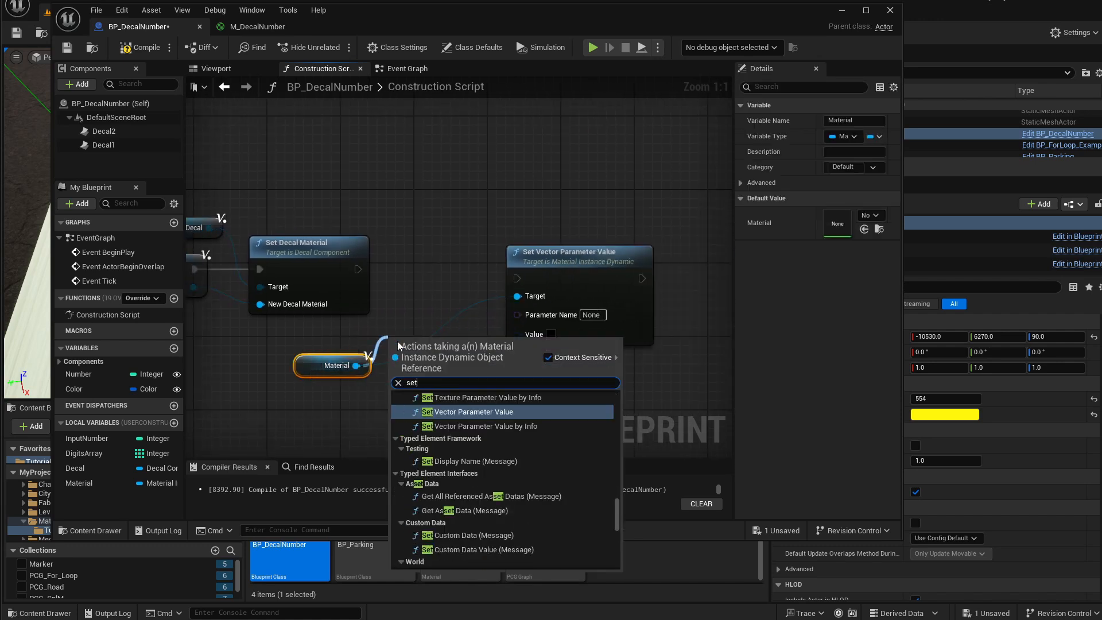
pyautogui.write(' sca')
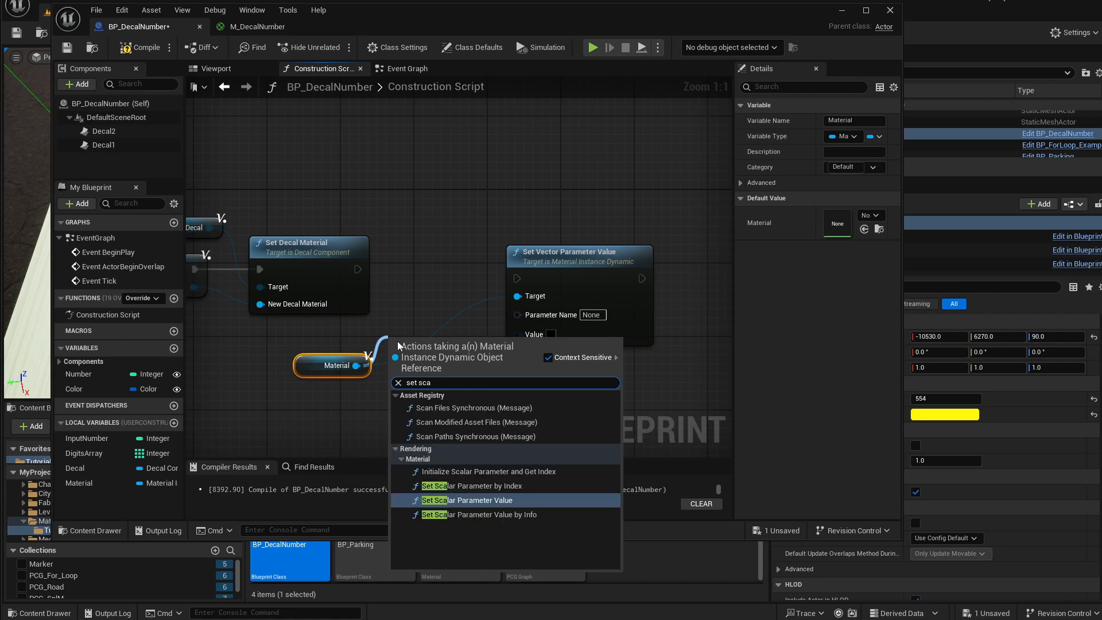
pyautogui.press('Return')
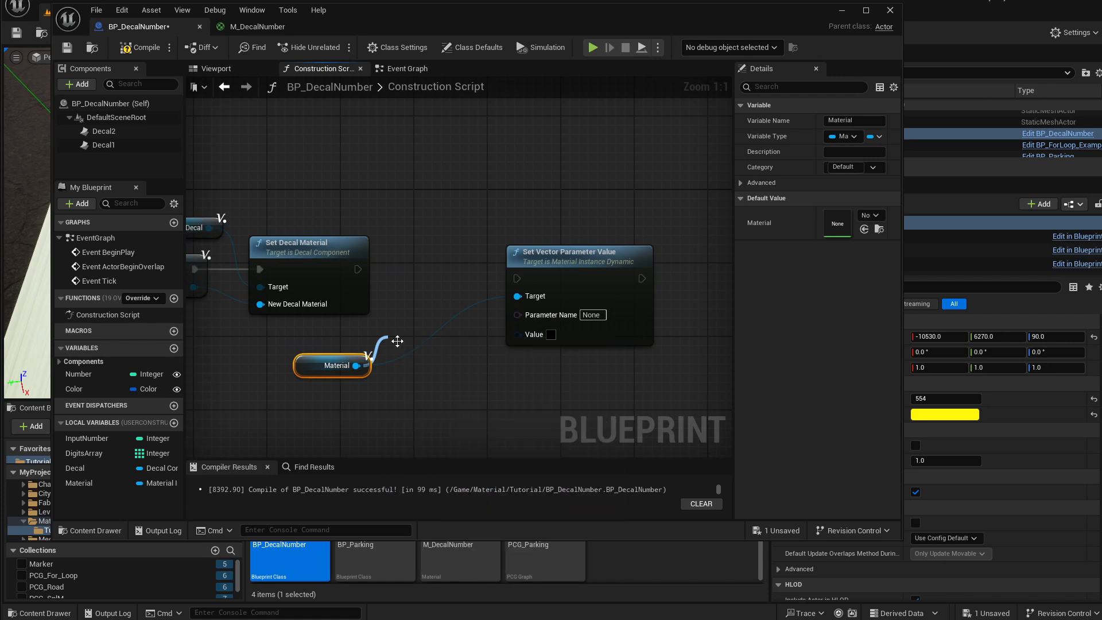
pyautogui.moveTo(543, 330); pyautogui.dragTo(597, 259)
pyautogui.moveTo(418, 194); pyautogui.dragTo(496, 197, button='right')
pyautogui.moveTo(497, 276); pyautogui.dragTo(479, 253)
# Set the scalar parameter name to Number and the vector parameter name to Color.
pyautogui.click(494, 300)
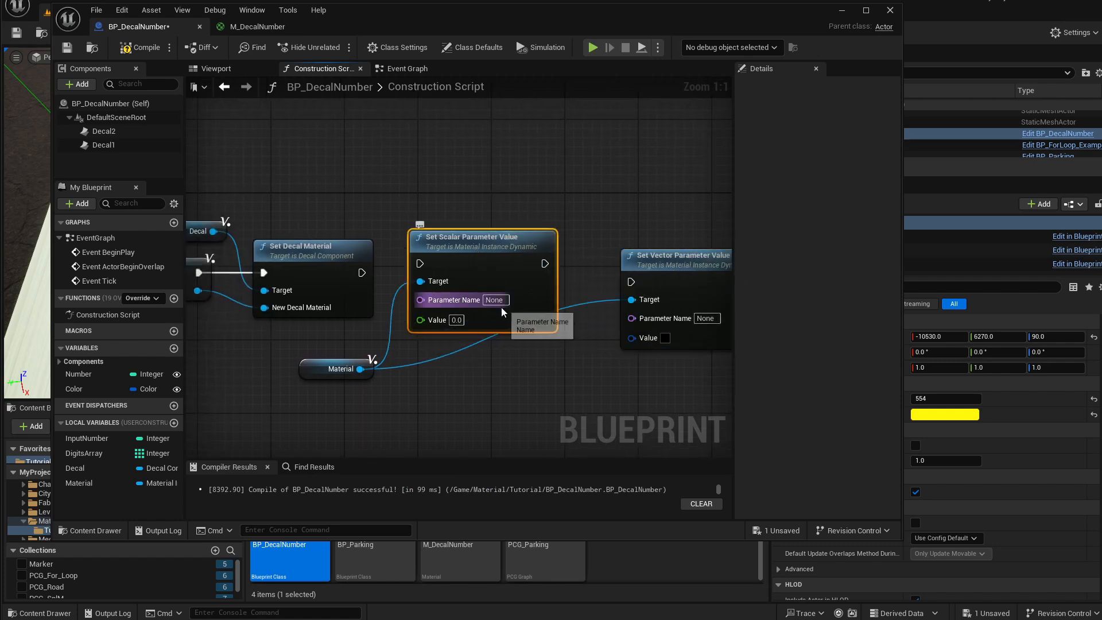
pyautogui.write('Number')
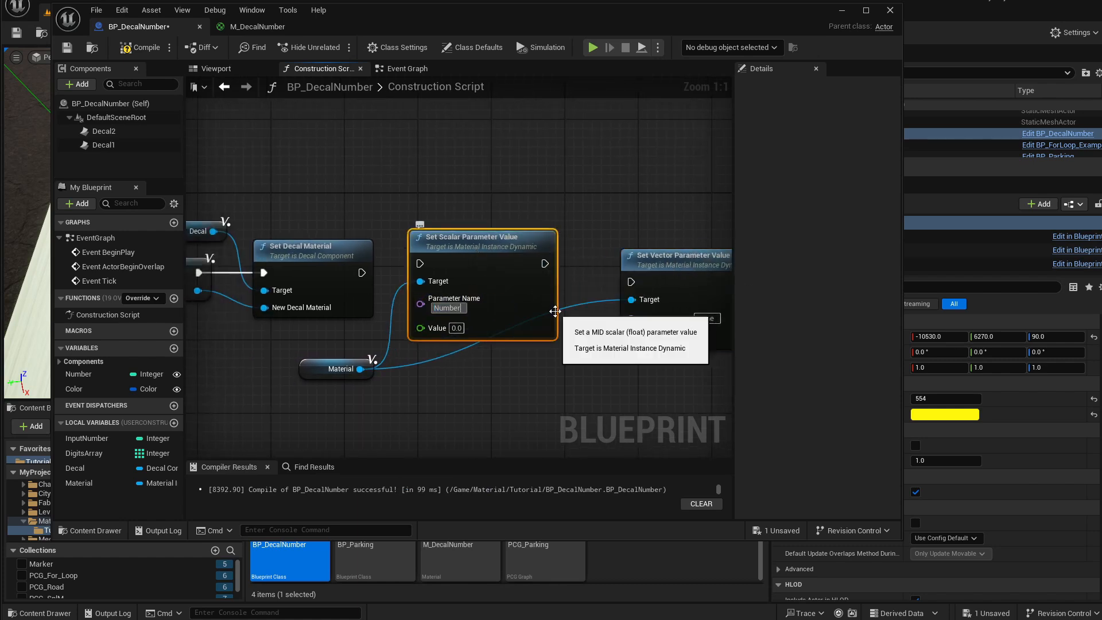
pyautogui.moveTo(605, 209); pyautogui.dragTo(479, 191, button='right')
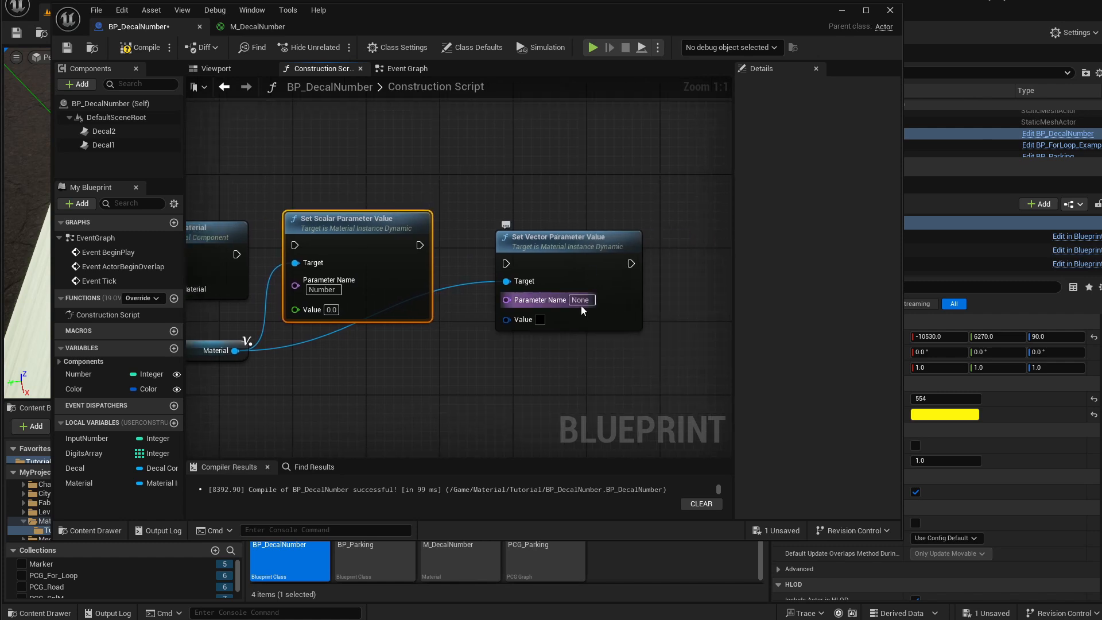
pyautogui.click(582, 300)
pyautogui.write('Color')
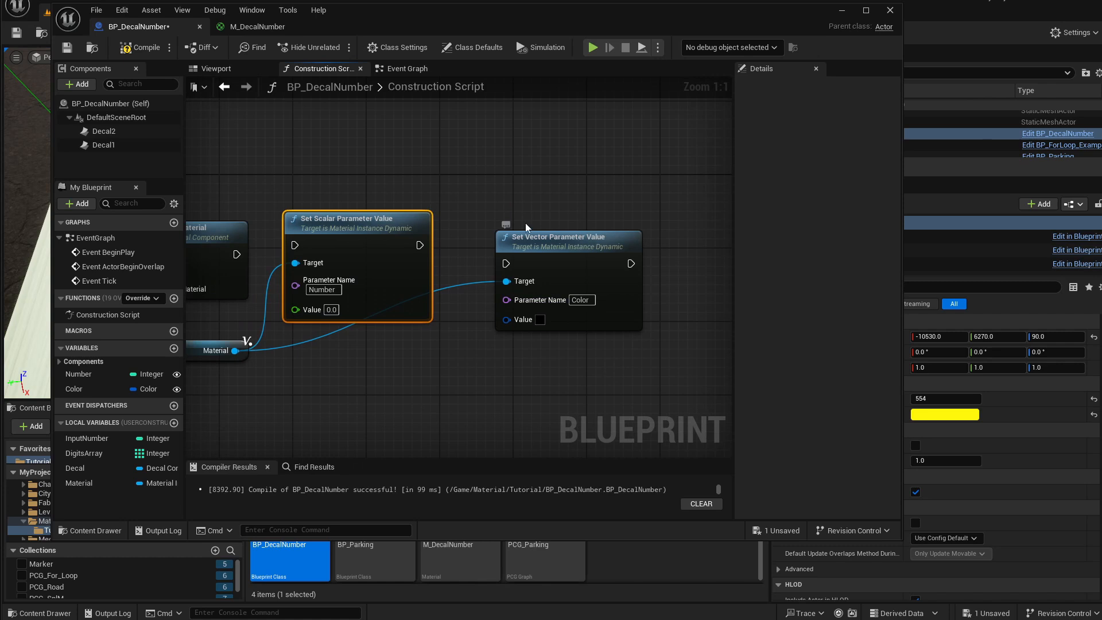
# Chain execution from Set Decal Material through Set Scalar Parameter Value to Set Vector Parameter Value.
pyautogui.moveTo(236, 254); pyautogui.dragTo(339, 265, button='right')
pyautogui.moveTo(339, 265); pyautogui.dragTo(398, 256)
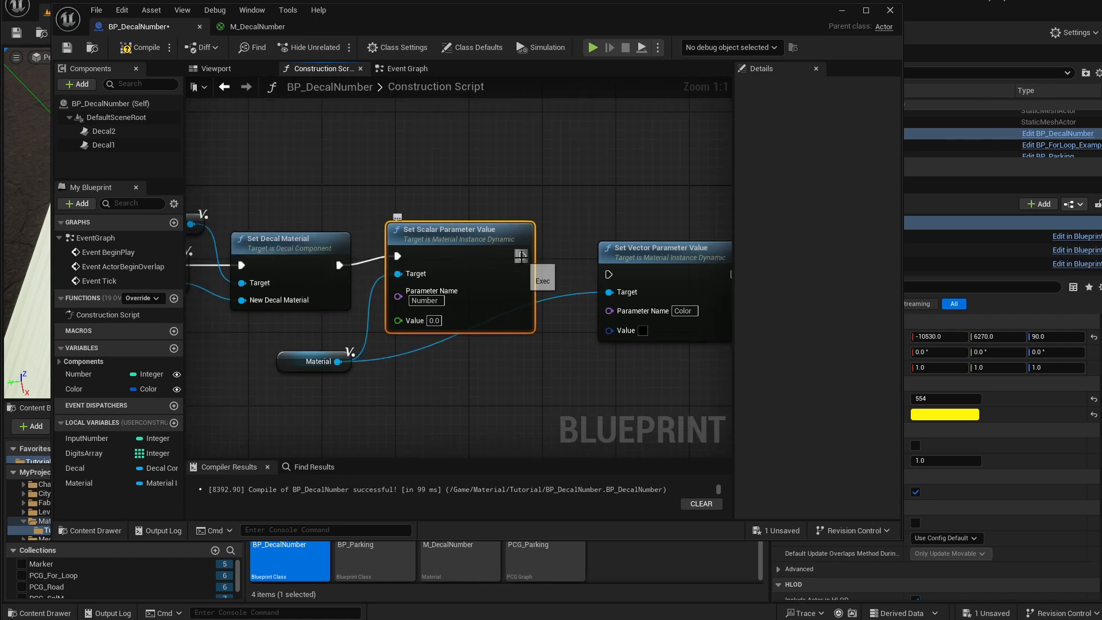
pyautogui.moveTo(522, 256); pyautogui.dragTo(610, 275)
pyautogui.moveTo(495, 236); pyautogui.dragTo(495, 245)
pyautogui.moveTo(606, 262); pyautogui.dragTo(568, 253)
pyautogui.moveTo(288, 356); pyautogui.dragTo(290, 363, button='right')
pyautogui.moveTo(289, 372); pyautogui.dragTo(290, 381)
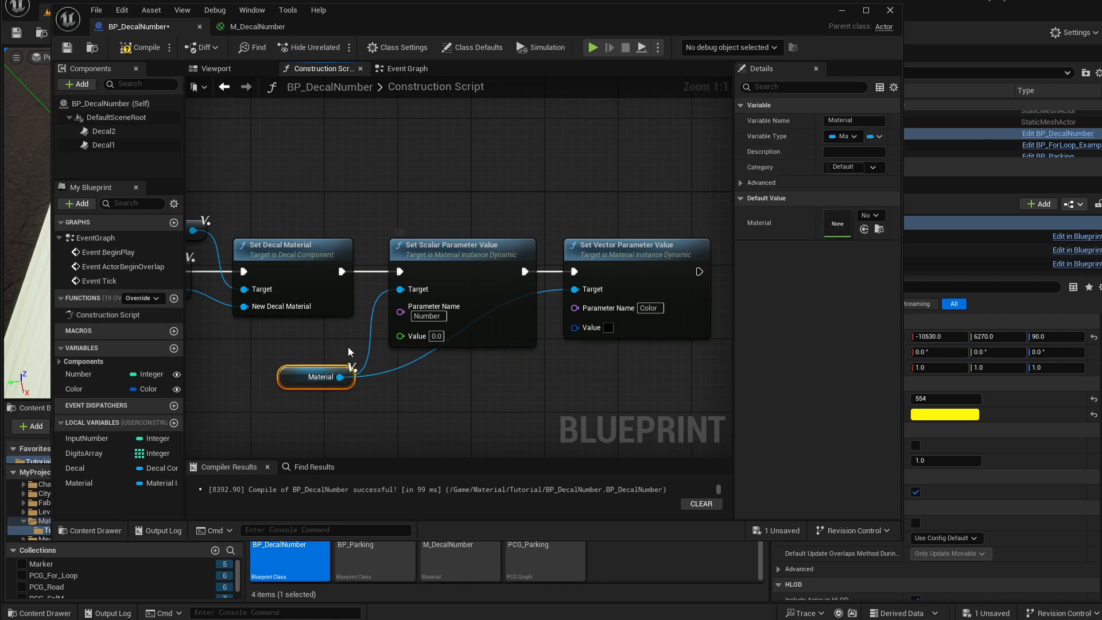
# Wire the loop's Array Element into the Set Scalar Parameter Value's Value through a reroute node.
pyautogui.moveTo(289, 346); pyautogui.dragTo(579, 349, button='right')
pyautogui.moveTo(369, 364); pyautogui.dragTo(574, 353, button='right')
pyautogui.moveTo(346, 378); pyautogui.dragTo(602, 372, button='right')
pyautogui.moveTo(351, 370); pyautogui.dragTo(580, 365, button='right')
pyautogui.moveTo(372, 354); pyautogui.dragTo(631, 359, button='right')
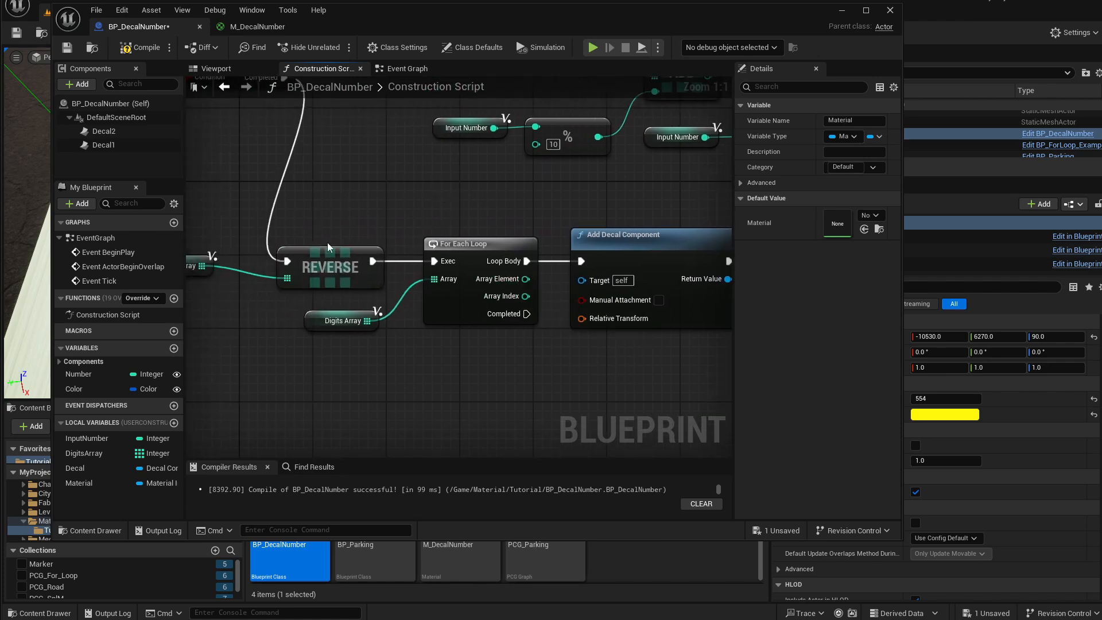
pyautogui.moveTo(325, 347); pyautogui.dragTo(393, 353, button='right')
pyautogui.click(407, 331)
pyautogui.moveTo(517, 370); pyautogui.dragTo(372, 359, button='right')
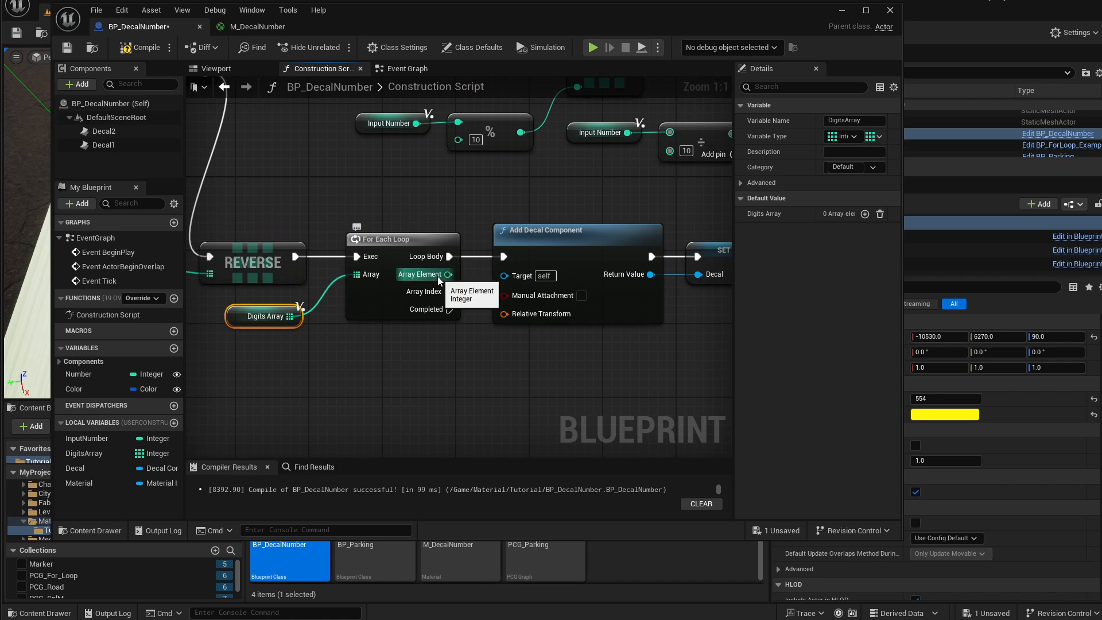
pyautogui.moveTo(438, 277); pyautogui.dragTo(577, 325)
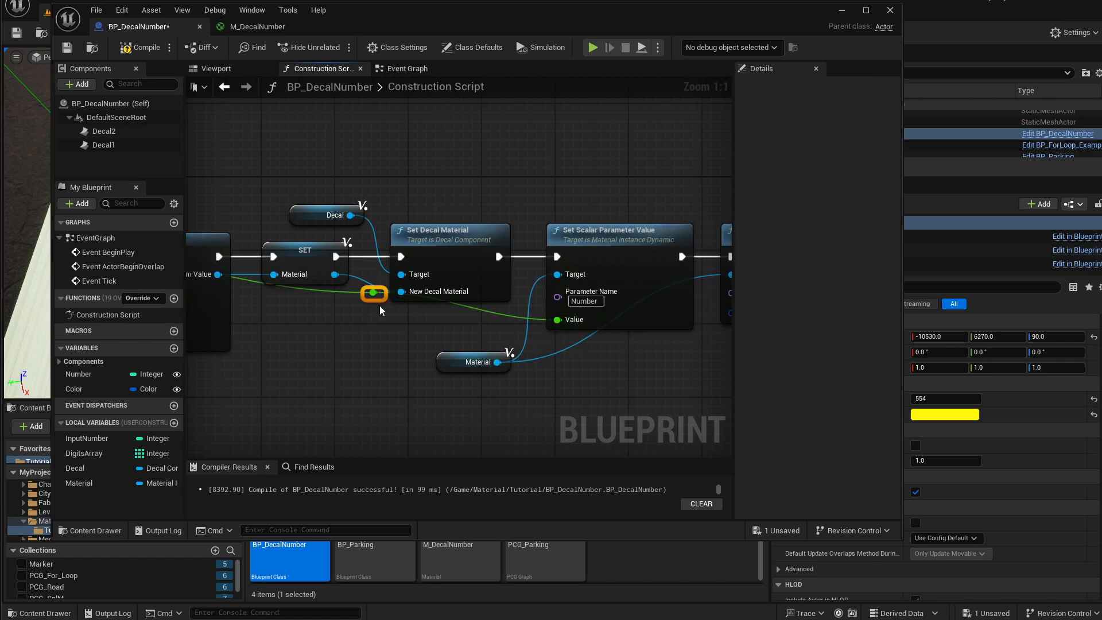
pyautogui.moveTo(374, 294); pyautogui.dragTo(511, 362)
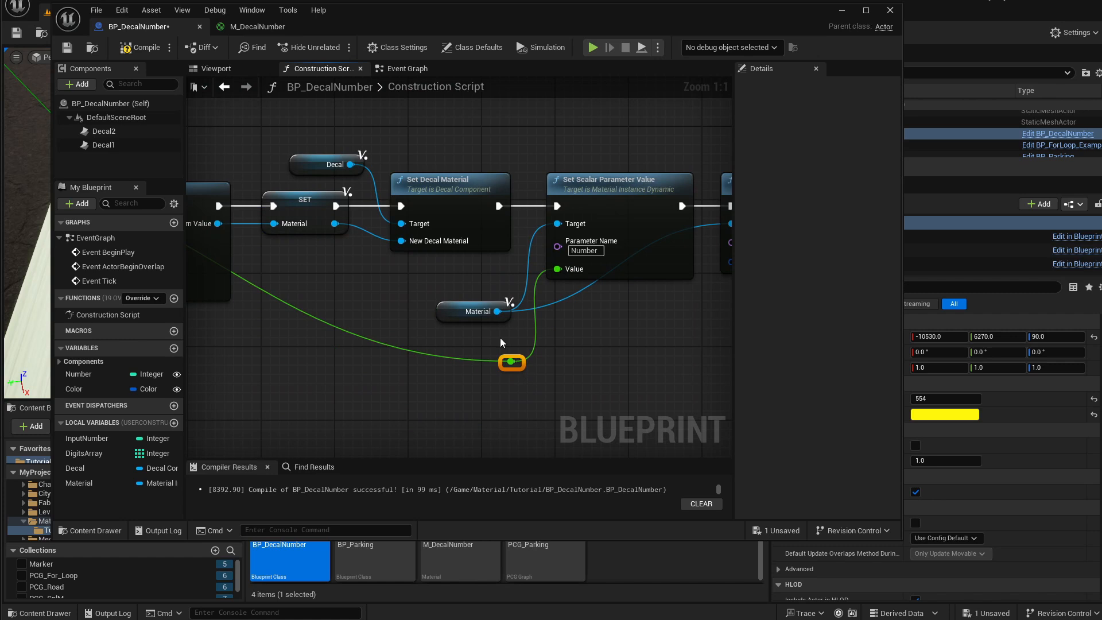
pyautogui.moveTo(459, 312); pyautogui.dragTo(469, 155)
pyautogui.moveTo(564, 172); pyautogui.dragTo(518, 238, button='right')
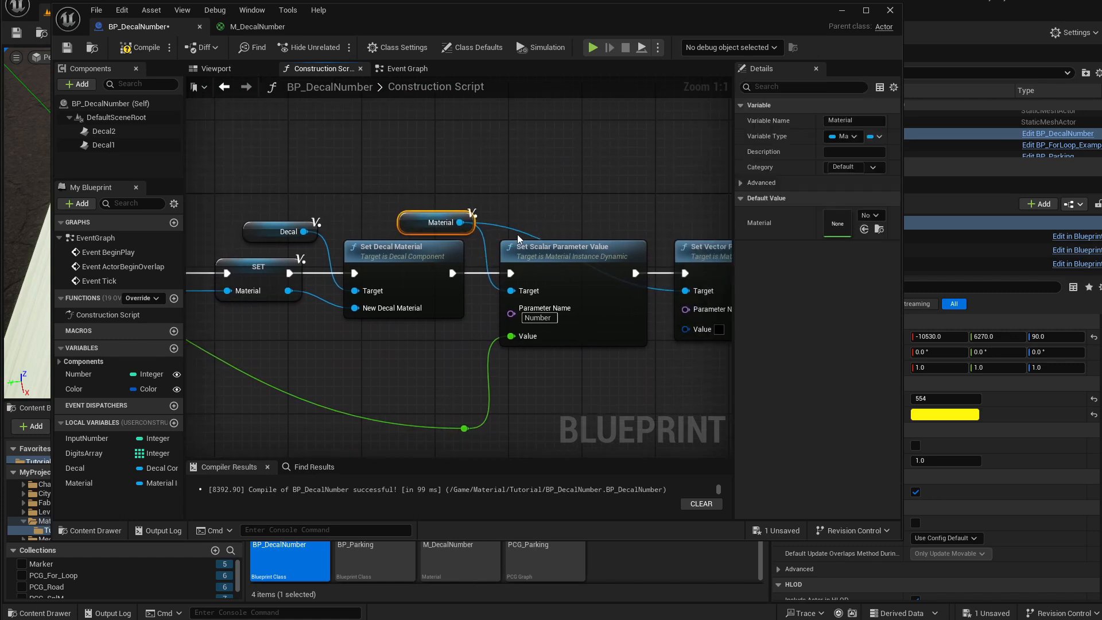
# Add a reroute point on the Material wire feeding the Set Vector Parameter Value target.
pyautogui.click(527, 235)
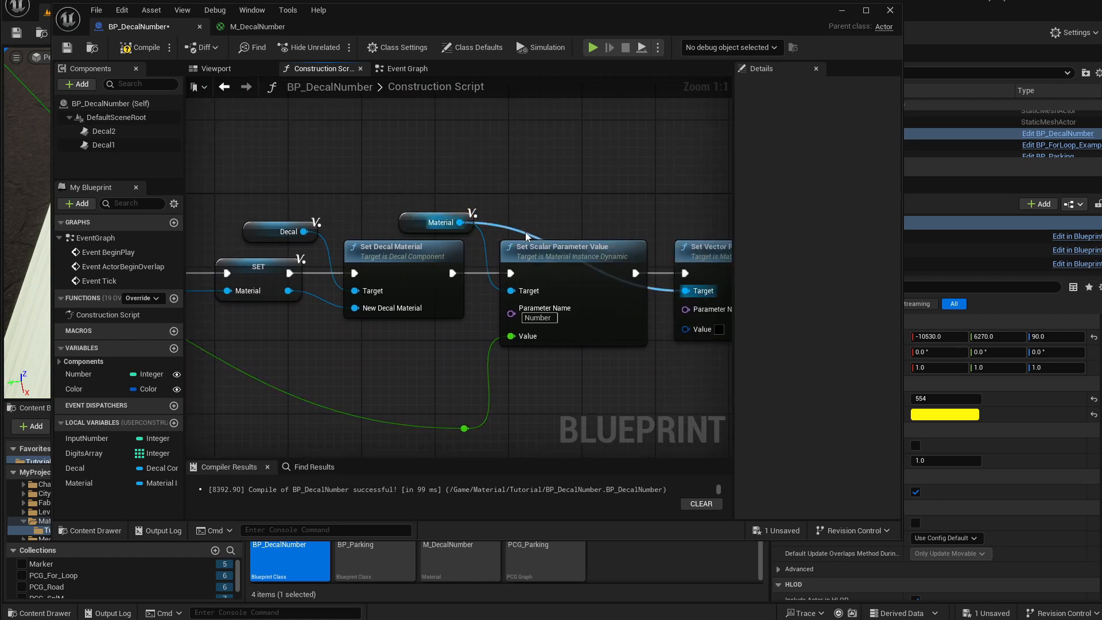
pyautogui.doubleClick(525, 232)
pyautogui.moveTo(526, 230); pyautogui.dragTo(654, 232)
# Reposition the Array Element wire's reroute nodes beneath the loop and material nodes.
pyautogui.moveTo(405, 309); pyautogui.dragTo(631, 293, button='right')
pyautogui.scroll(-2, 632, 293)
pyautogui.moveTo(373, 361); pyautogui.dragTo(605, 336, button='right')
pyautogui.moveTo(524, 217); pyautogui.dragTo(243, 361)
pyautogui.moveTo(205, 374); pyautogui.dragTo(475, 382, button='right')
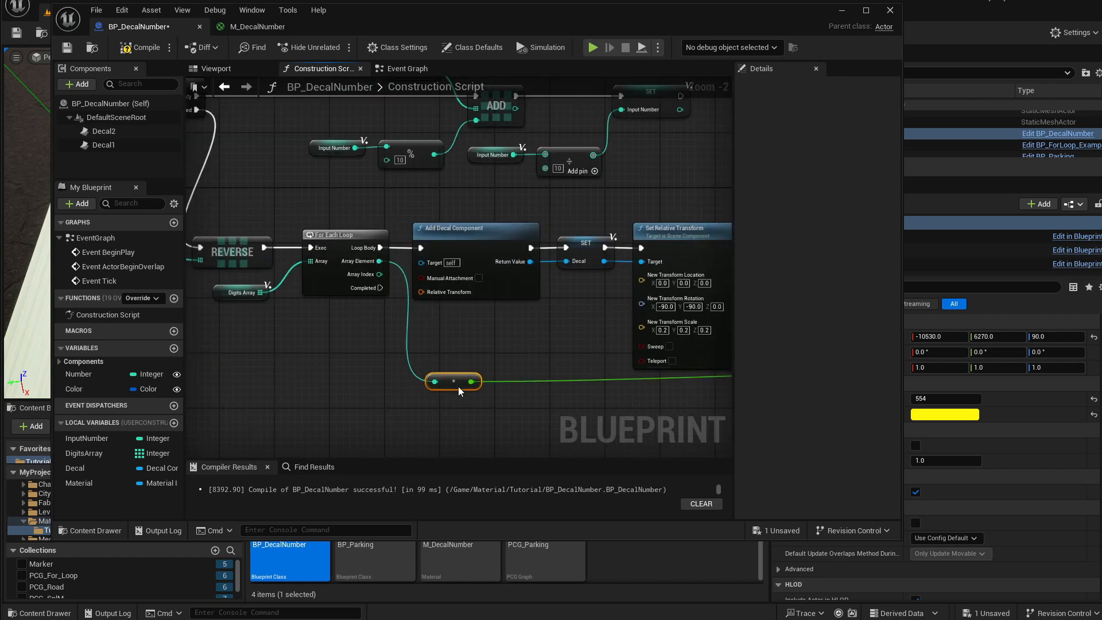
pyautogui.moveTo(564, 388); pyautogui.dragTo(319, 354, button='right')
pyautogui.moveTo(706, 361); pyautogui.dragTo(422, 347, button='right')
pyautogui.moveTo(585, 338); pyautogui.dragTo(466, 331, button='right')
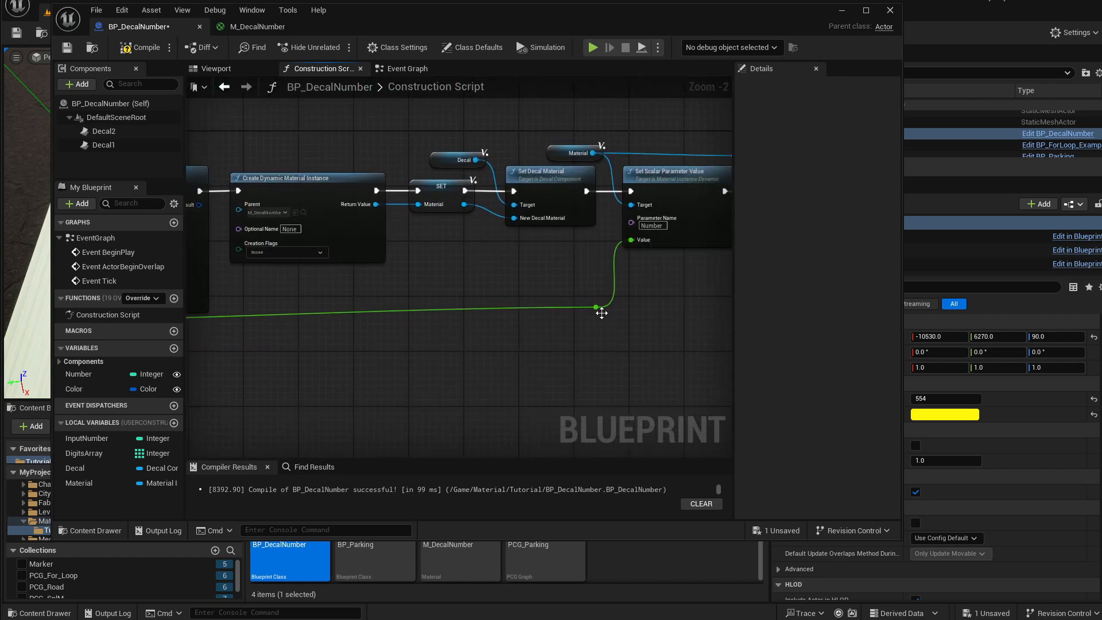
pyautogui.moveTo(602, 313); pyautogui.dragTo(573, 328)
pyautogui.moveTo(457, 278); pyautogui.dragTo(688, 304, button='right')
pyautogui.moveTo(477, 316); pyautogui.dragTo(694, 339, button='right')
pyautogui.moveTo(309, 287); pyautogui.dragTo(371, 287, button='right')
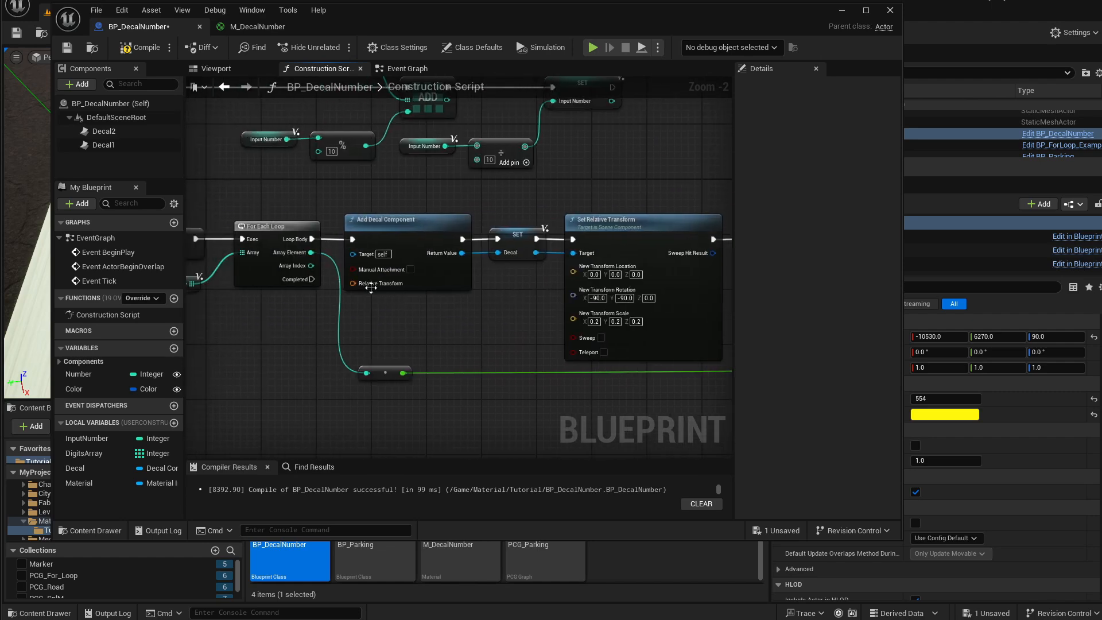
pyautogui.moveTo(185, 277); pyautogui.dragTo(331, 298, button='right')
pyautogui.moveTo(581, 366); pyautogui.dragTo(251, 308, button='right')
pyautogui.moveTo(626, 297); pyautogui.dragTo(211, 344, button='right')
pyautogui.scroll(2, 561, 317)
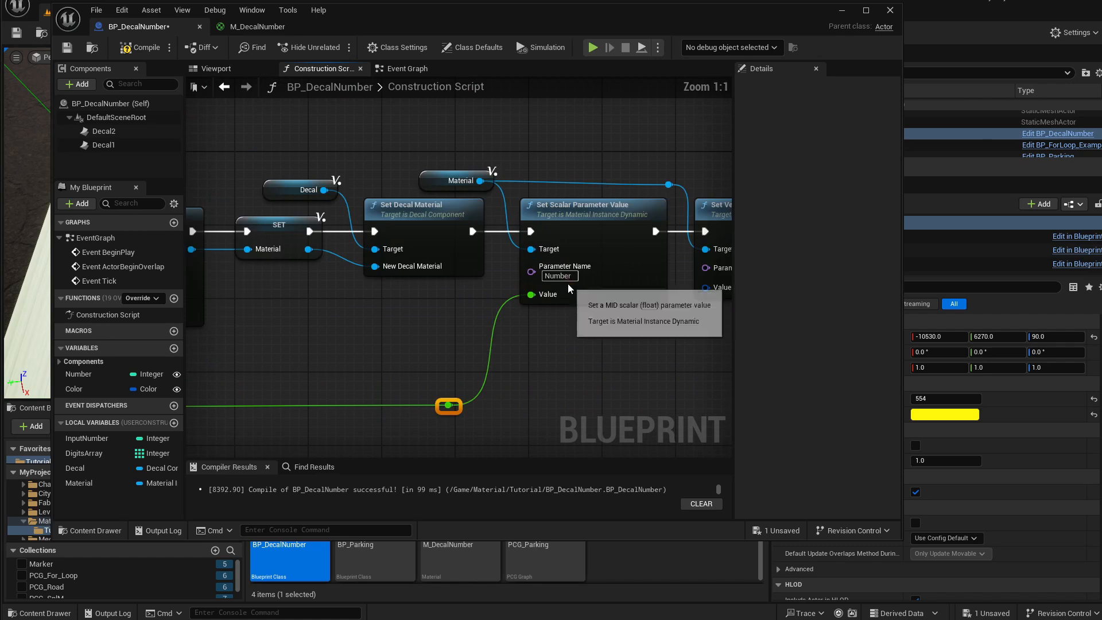
pyautogui.click(567, 277)
pyautogui.click(584, 308)
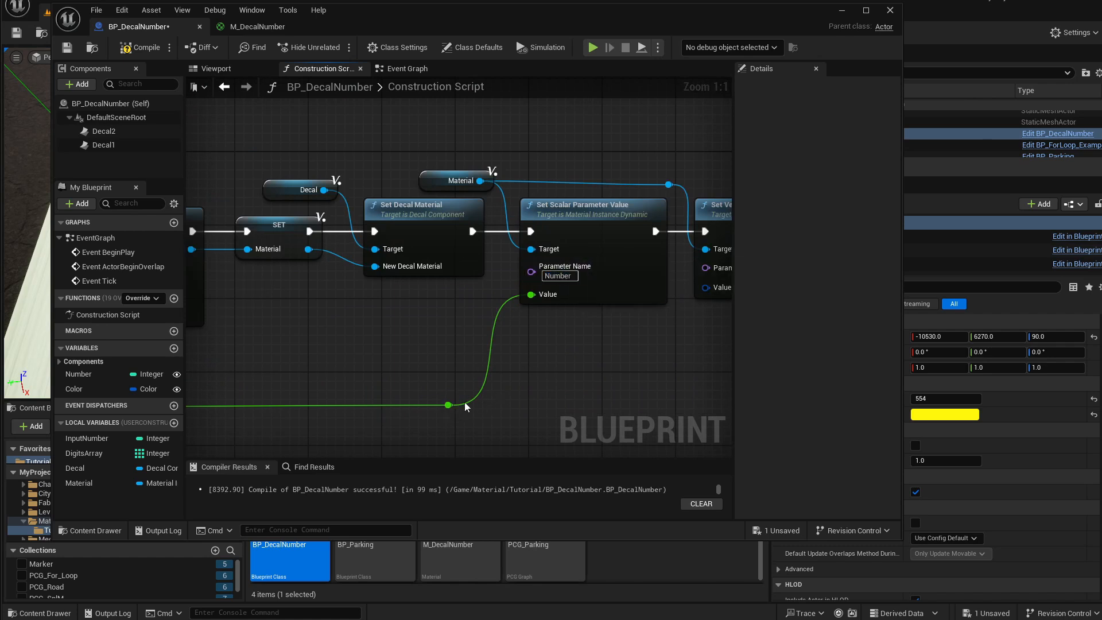
pyautogui.moveTo(515, 369); pyautogui.dragTo(424, 363, button='right')
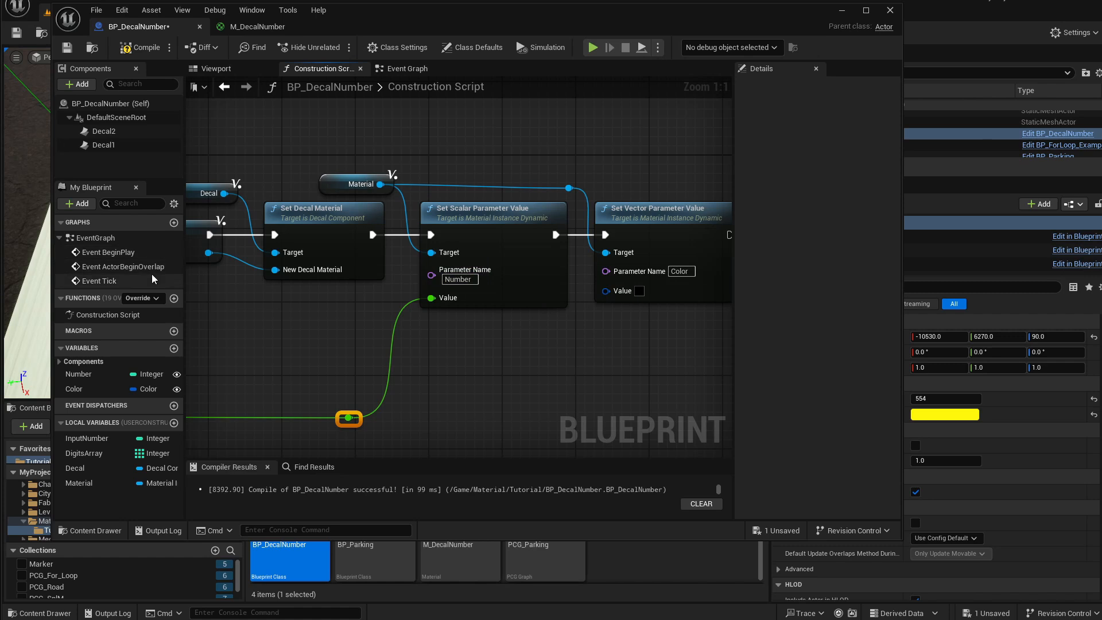
pyautogui.moveTo(235, 251); pyautogui.dragTo(157, 254, button='right')
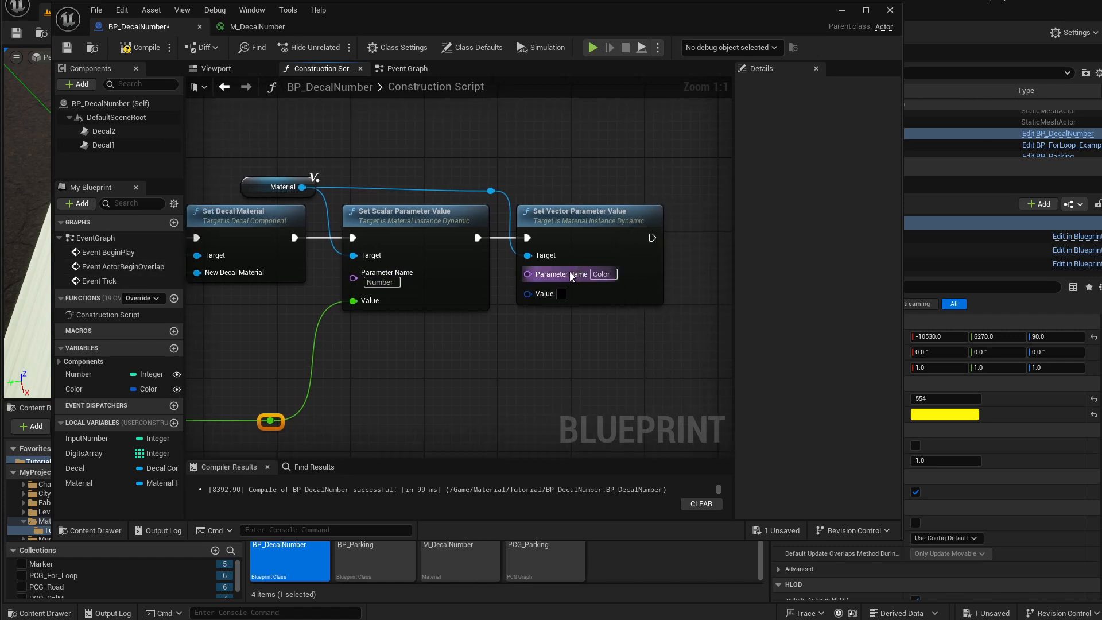
# Connect the Color variable to the Set Vector Parameter Value's Value through a reroute node, then compile.
pyautogui.moveTo(99, 396); pyautogui.dragTo(531, 293)
pyautogui.click(468, 369)
pyautogui.moveTo(471, 352); pyautogui.dragTo(416, 343)
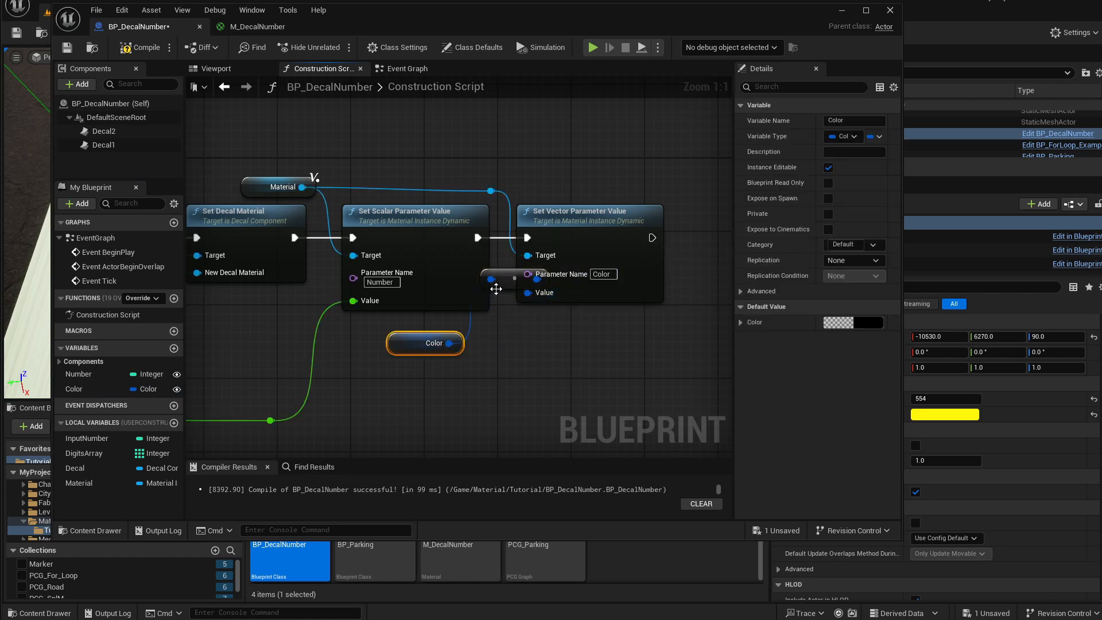
pyautogui.moveTo(496, 288); pyautogui.dragTo(491, 360)
pyautogui.moveTo(583, 226); pyautogui.dragTo(620, 226)
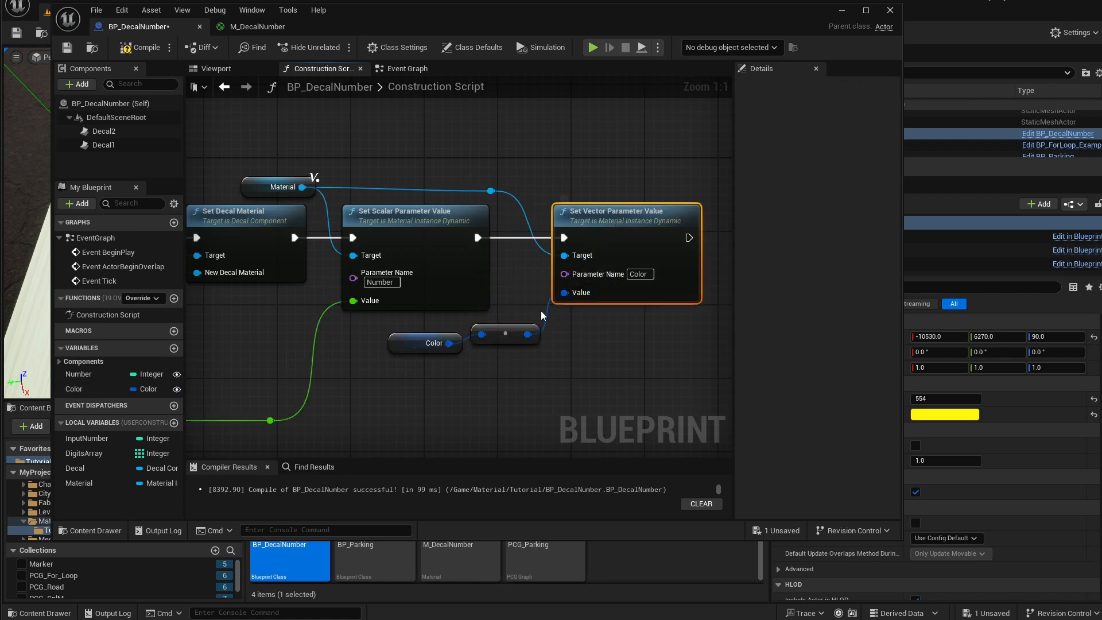
pyautogui.moveTo(505, 334); pyautogui.dragTo(505, 344)
pyautogui.click(142, 52)
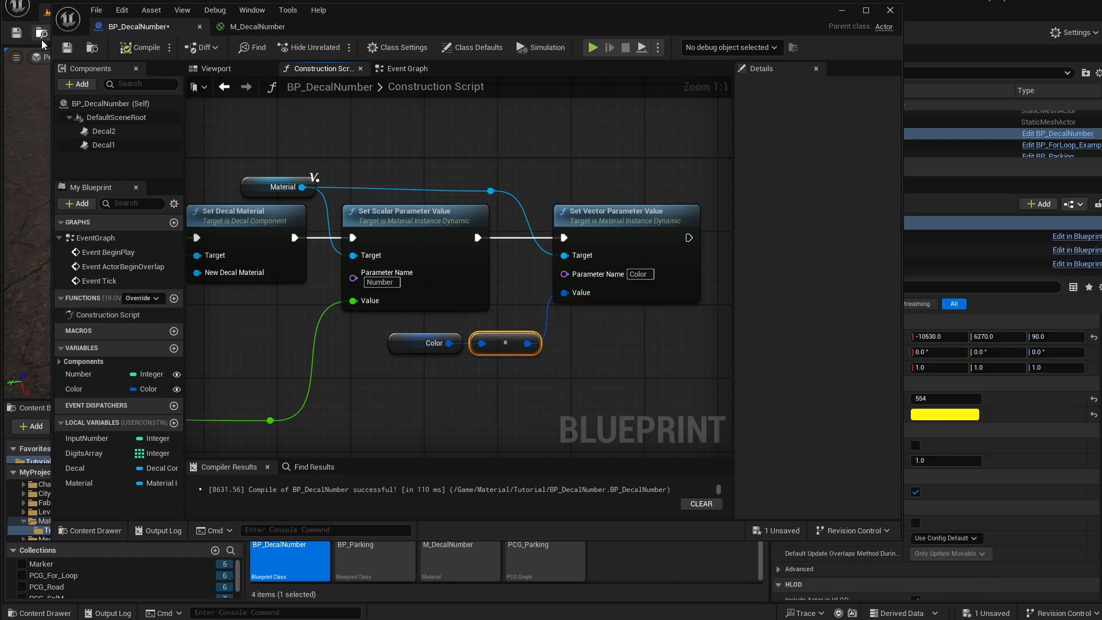
# Save the BP_DecalNumber Blueprint.
pyautogui.click(67, 48)
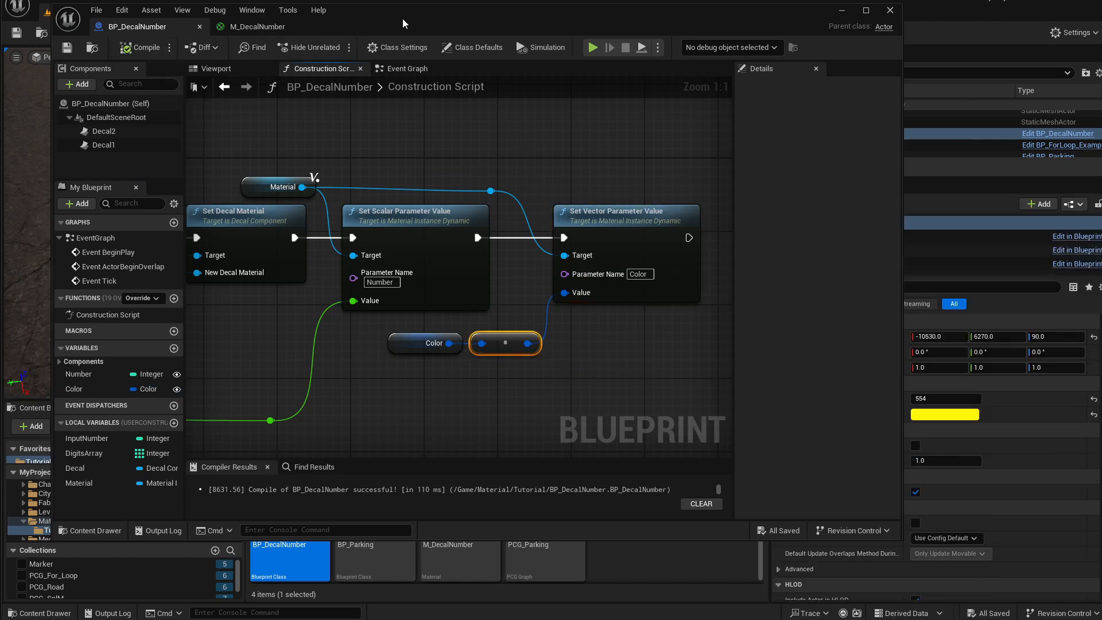
pyautogui.moveTo(402, 19); pyautogui.dragTo(472, 394)
# Test the placed actor by setting its Number to 21 and then to 24.
pyautogui.click(914, 387)
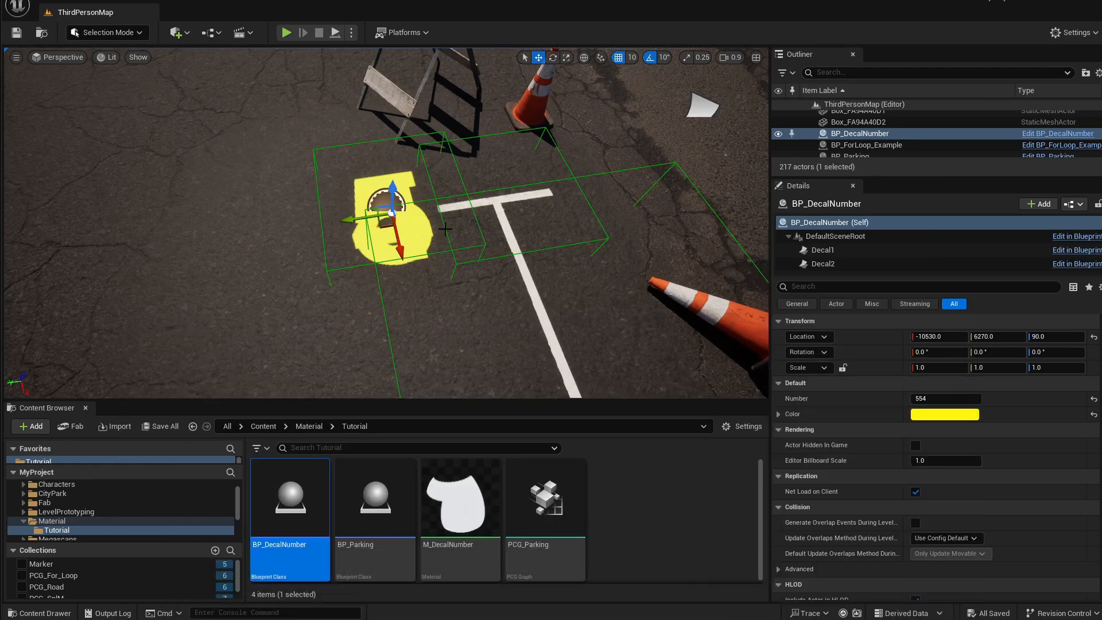
pyautogui.click(932, 399)
pyautogui.write('21')
pyautogui.press('Return')
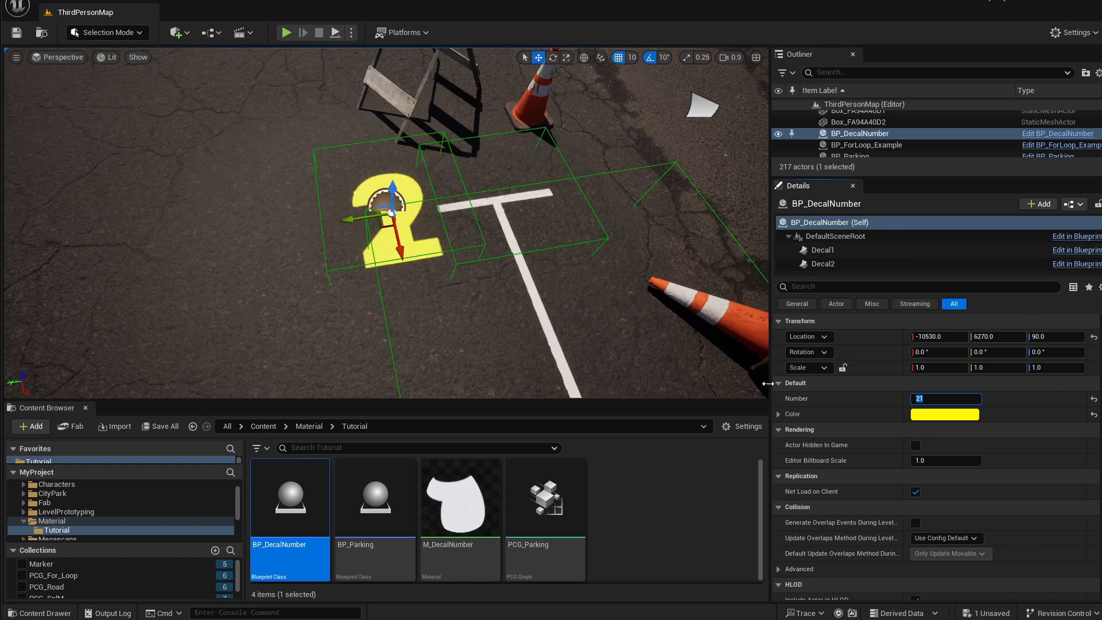
pyautogui.write('24')
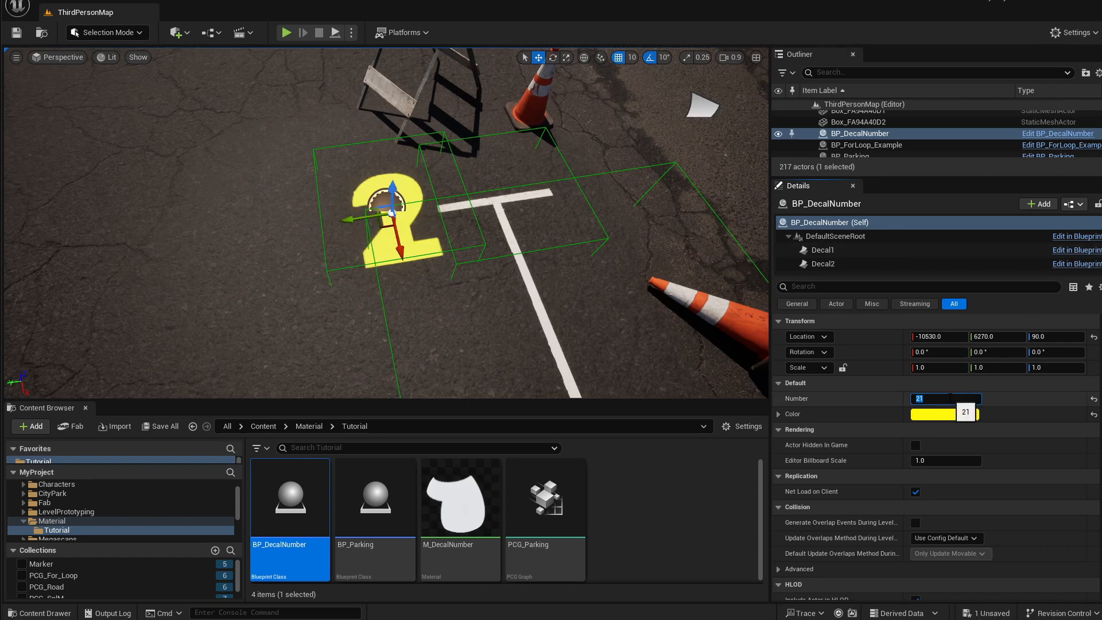
pyautogui.press('Return')
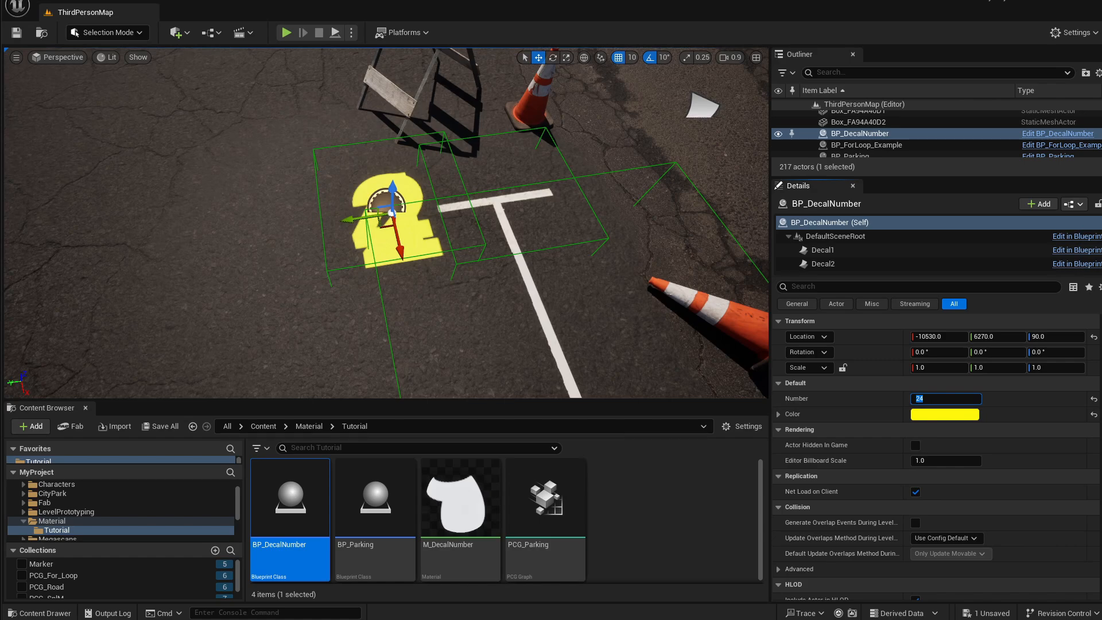
# Split the Set Relative Transform's New Transform Location pin into separate X, Y and Z values.
pyautogui.hotkey('alt', 'Tab')
pyautogui.moveTo(548, 404); pyautogui.dragTo(559, 63)
pyautogui.moveTo(403, 379); pyautogui.dragTo(563, 350, button='right')
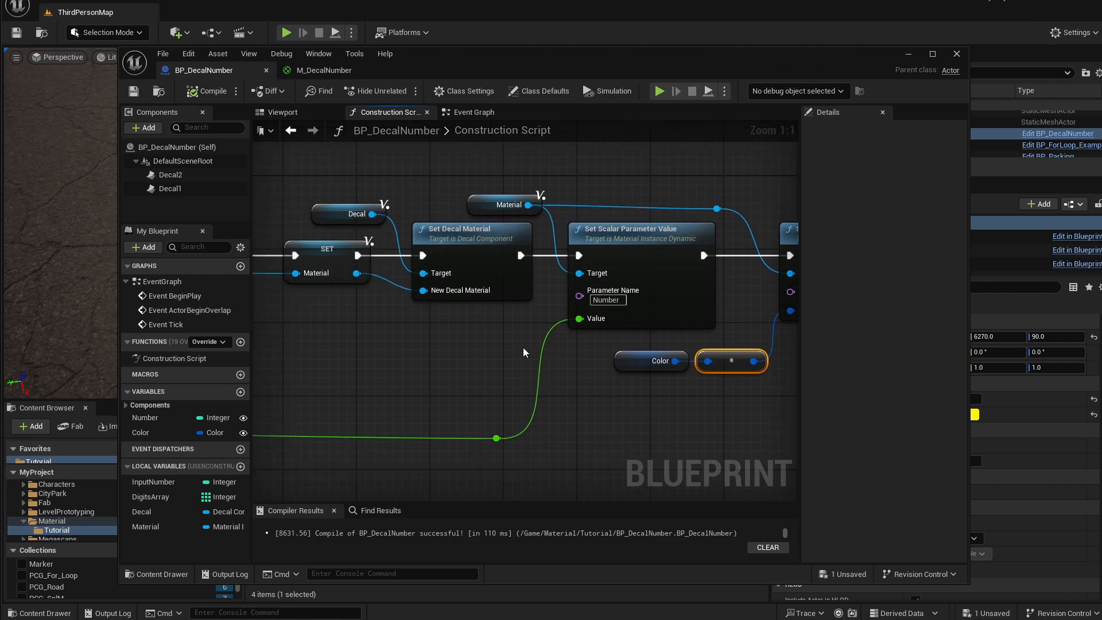
pyautogui.moveTo(287, 372); pyautogui.dragTo(617, 386, button='right')
pyautogui.moveTo(365, 406); pyautogui.dragTo(687, 413, button='right')
pyautogui.moveTo(493, 411); pyautogui.dragTo(663, 400, button='right')
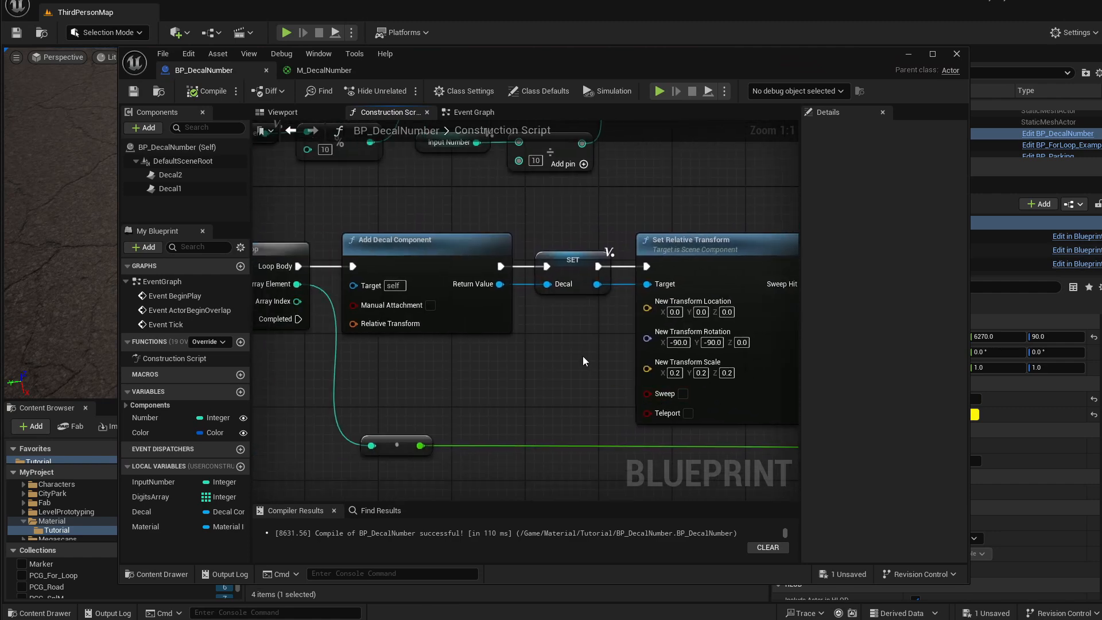
pyautogui.rightClick(661, 310)
pyautogui.click(614, 350)
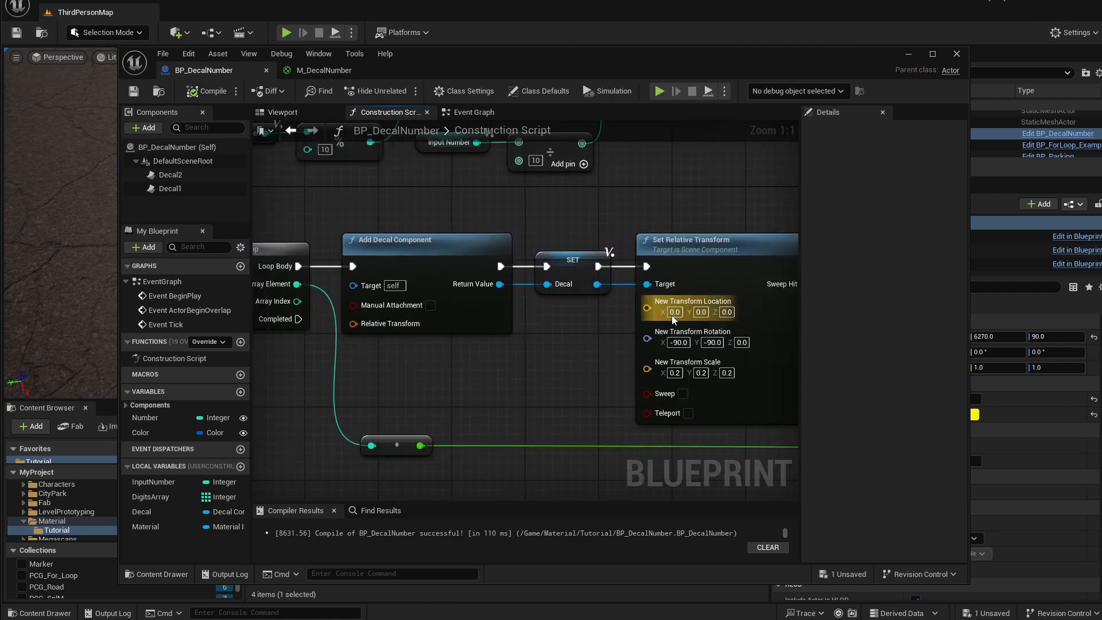
pyautogui.rightClick(661, 321)
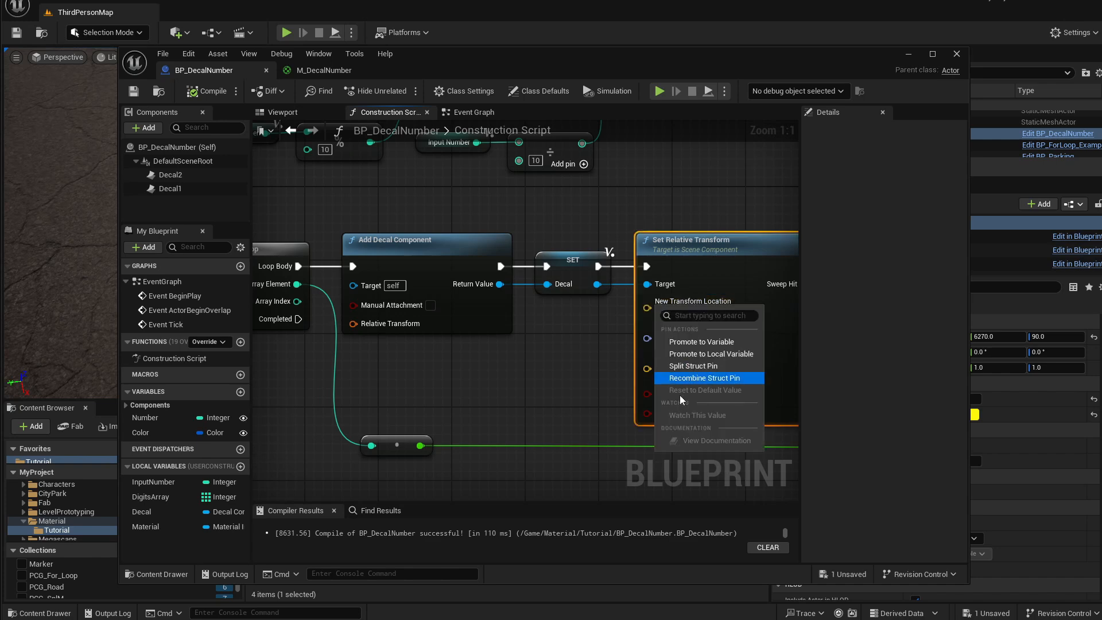
pyautogui.click(641, 363)
pyautogui.moveTo(639, 371); pyautogui.dragTo(613, 363, button='right')
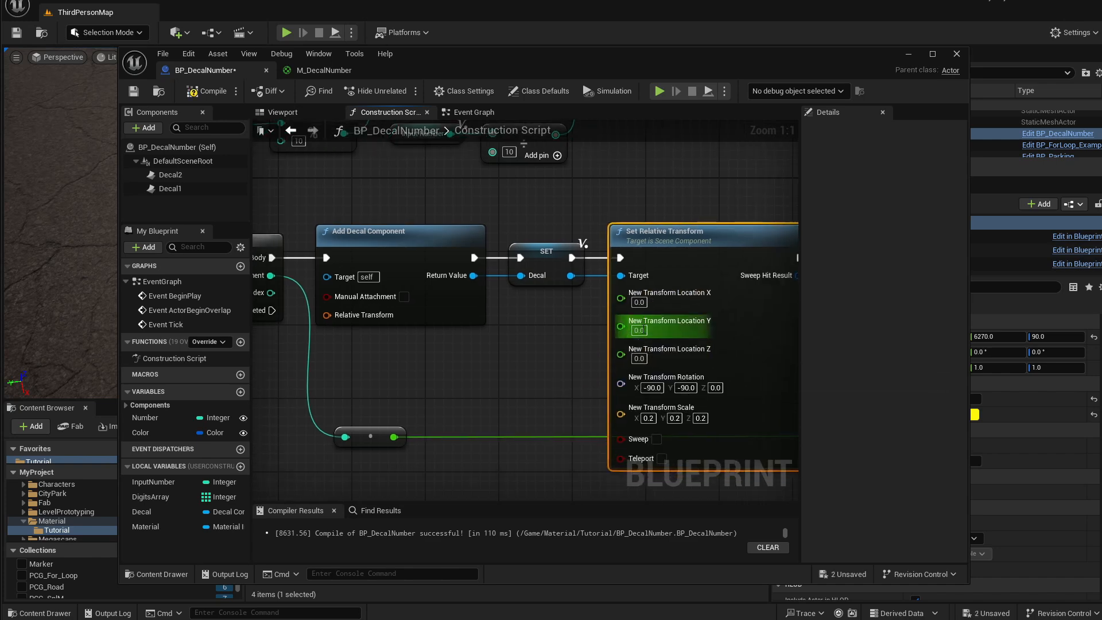
# Add a Multiply node fed by the For Each Loop's Array Index.
pyautogui.moveTo(382, 430); pyautogui.dragTo(343, 437)
pyautogui.moveTo(711, 289); pyautogui.dragTo(409, 290, button='right')
pyautogui.moveTo(679, 351); pyautogui.dragTo(445, 325, button='right')
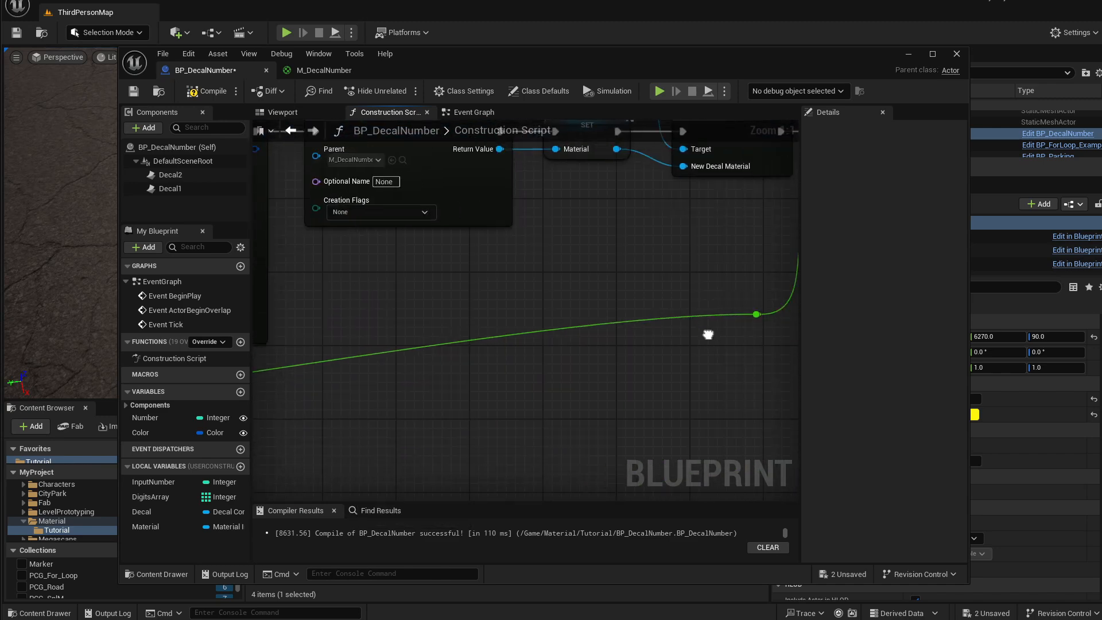
pyautogui.moveTo(709, 334); pyautogui.dragTo(555, 325, button='right')
pyautogui.moveTo(604, 308); pyautogui.dragTo(592, 411)
pyautogui.moveTo(488, 344); pyautogui.dragTo(693, 367, button='right')
pyautogui.moveTo(345, 331); pyautogui.dragTo(703, 374, button='right')
pyautogui.moveTo(300, 329); pyautogui.dragTo(579, 371, button='right')
pyautogui.moveTo(392, 266); pyautogui.dragTo(473, 357)
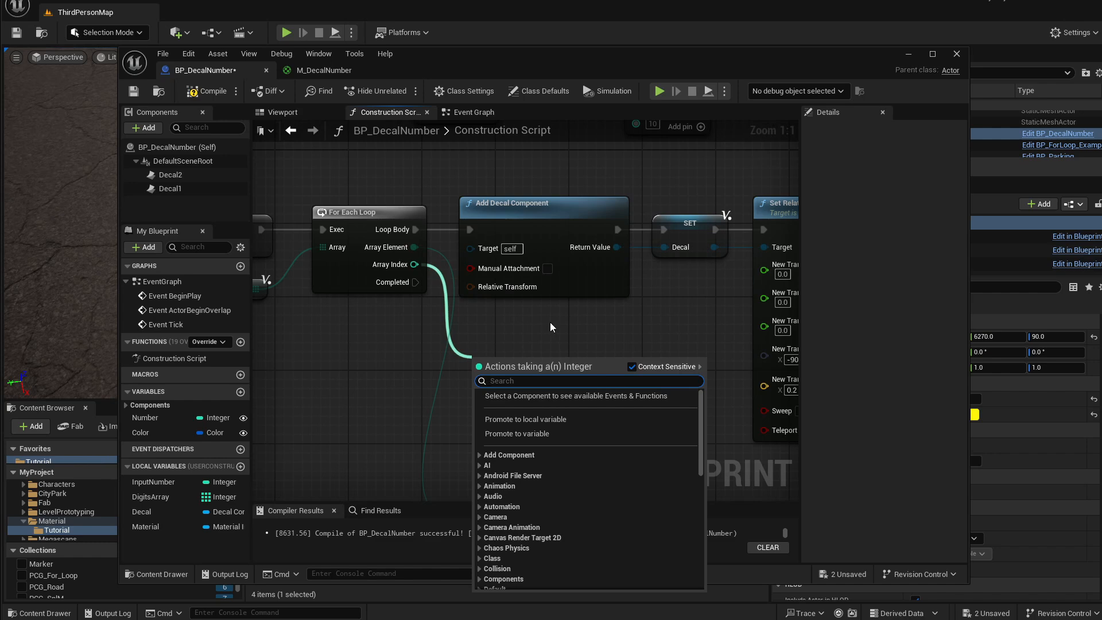
pyautogui.write('mul')
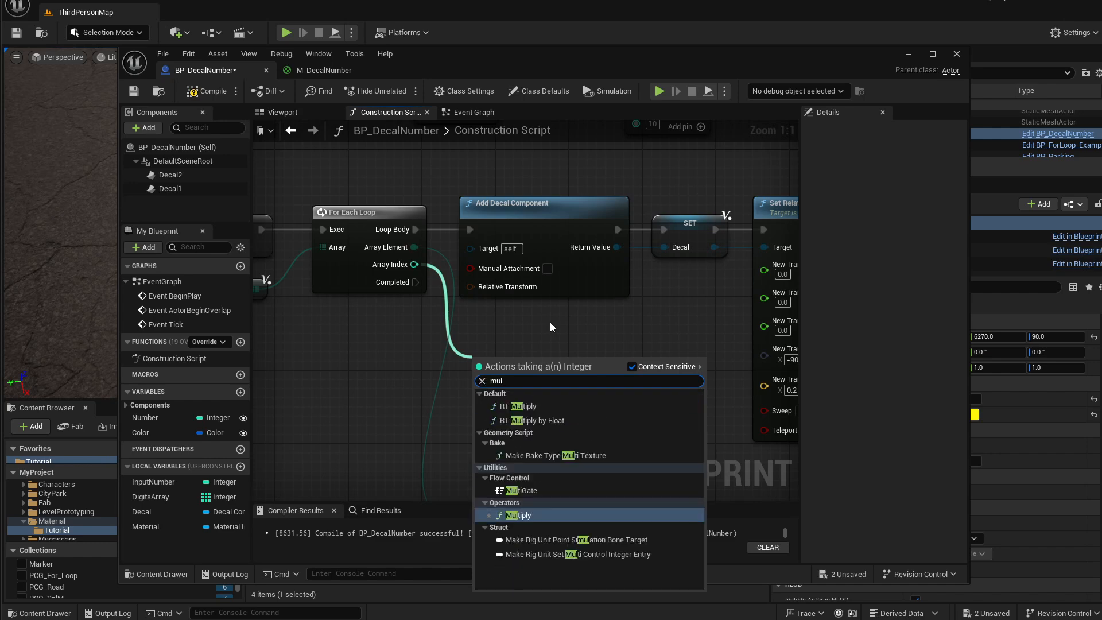
pyautogui.press('Return')
# Set the multiplier to 40 and wire the product into New Transform Location Y through a reroute node.
pyautogui.moveTo(525, 359); pyautogui.dragTo(578, 362)
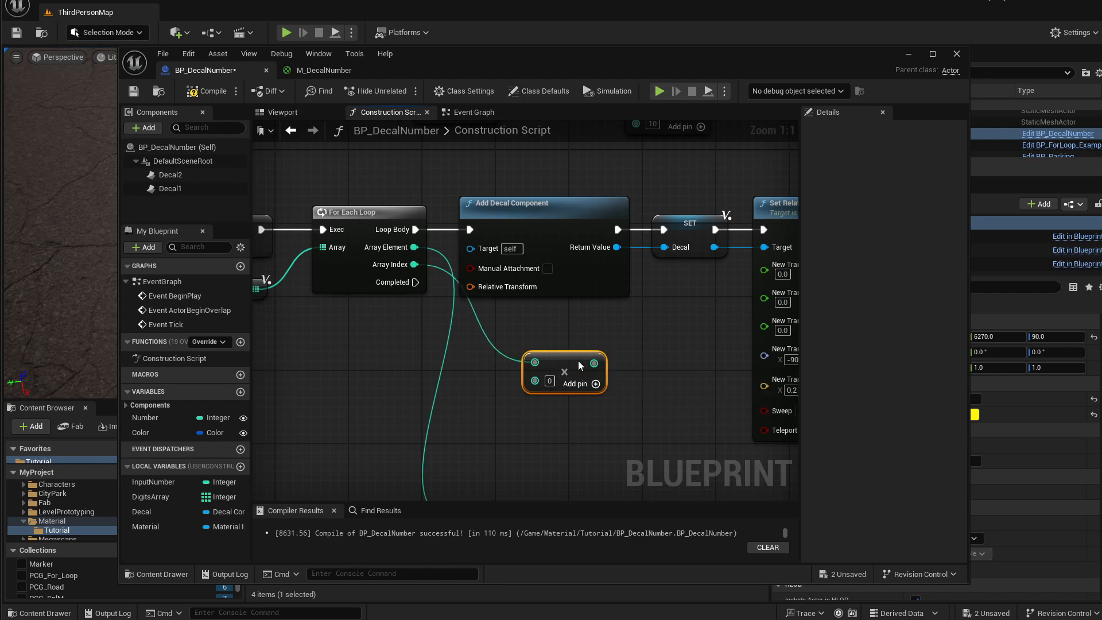
pyautogui.moveTo(625, 340); pyautogui.dragTo(566, 337, button='right')
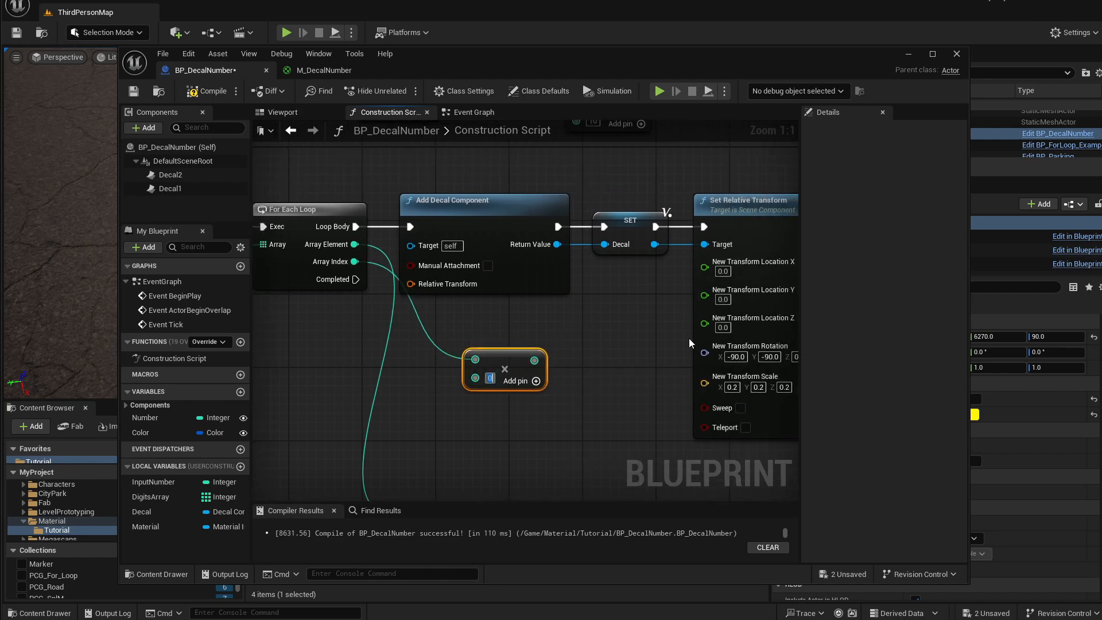
pyautogui.write('40')
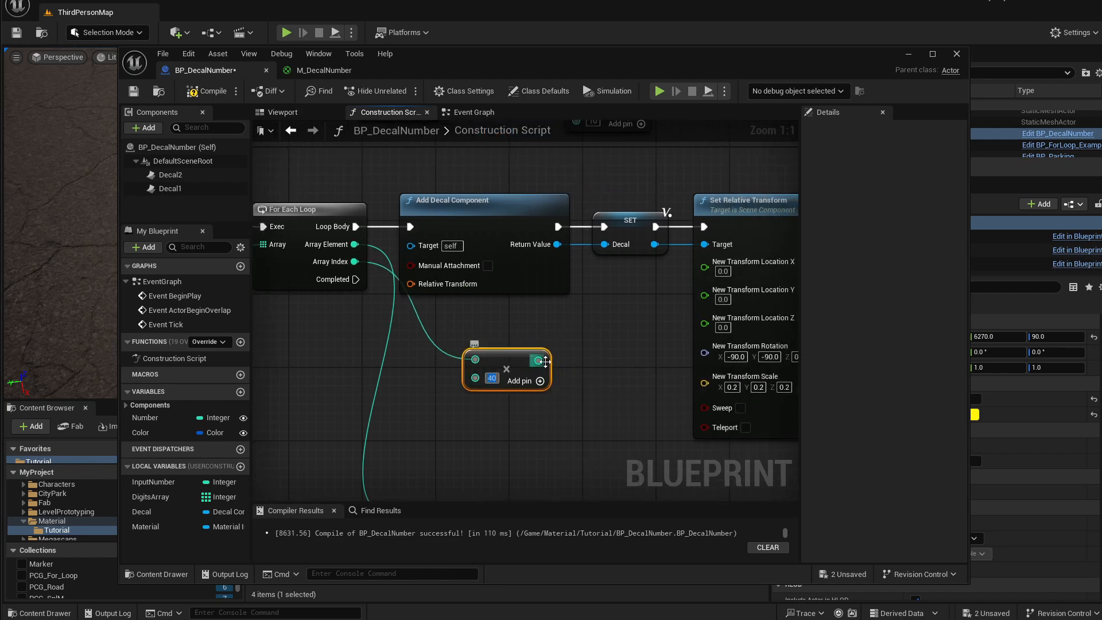
pyautogui.moveTo(536, 374); pyautogui.dragTo(706, 296)
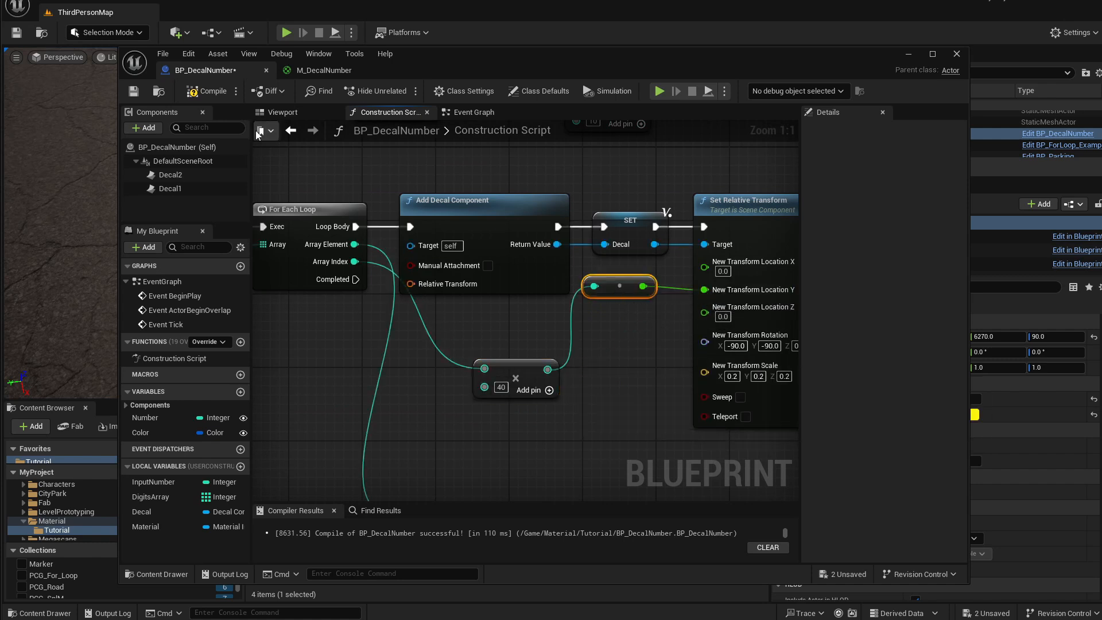
# Compile and save the Blueprint.
pyautogui.click(208, 91)
pyautogui.click(133, 92)
pyautogui.moveTo(432, 57); pyautogui.dragTo(336, 350)
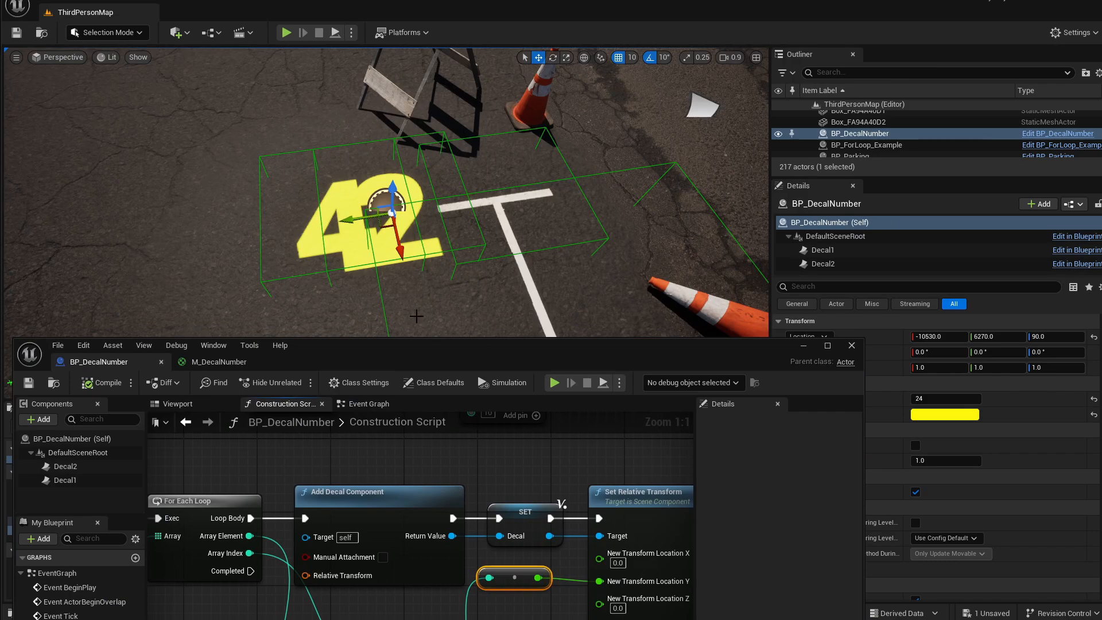
pyautogui.moveTo(450, 350); pyautogui.dragTo(522, 507)
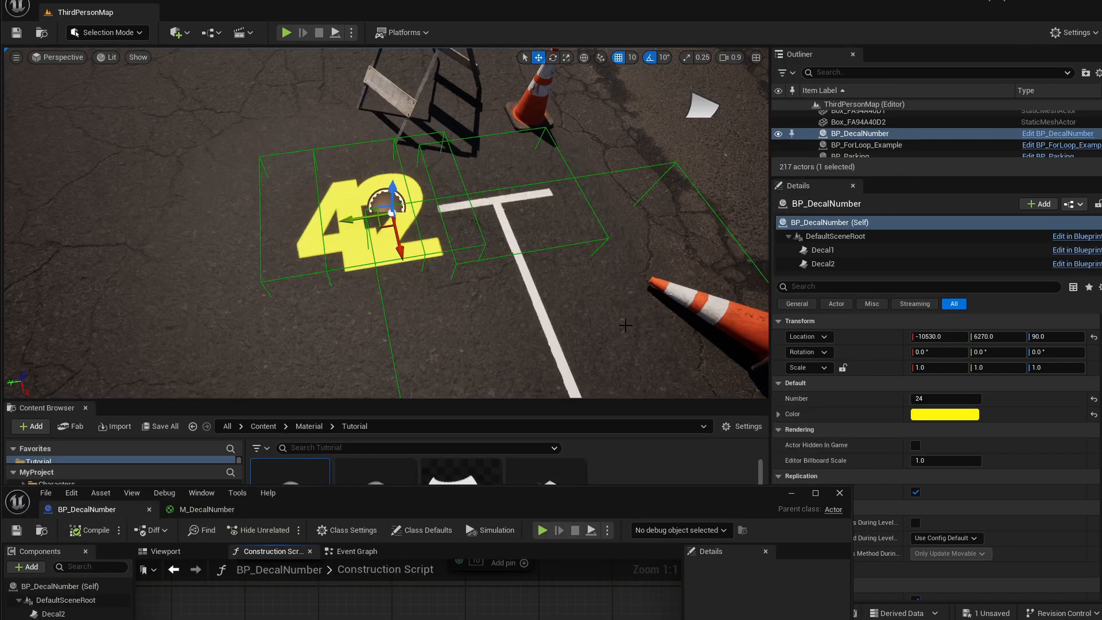
pyautogui.click(933, 401)
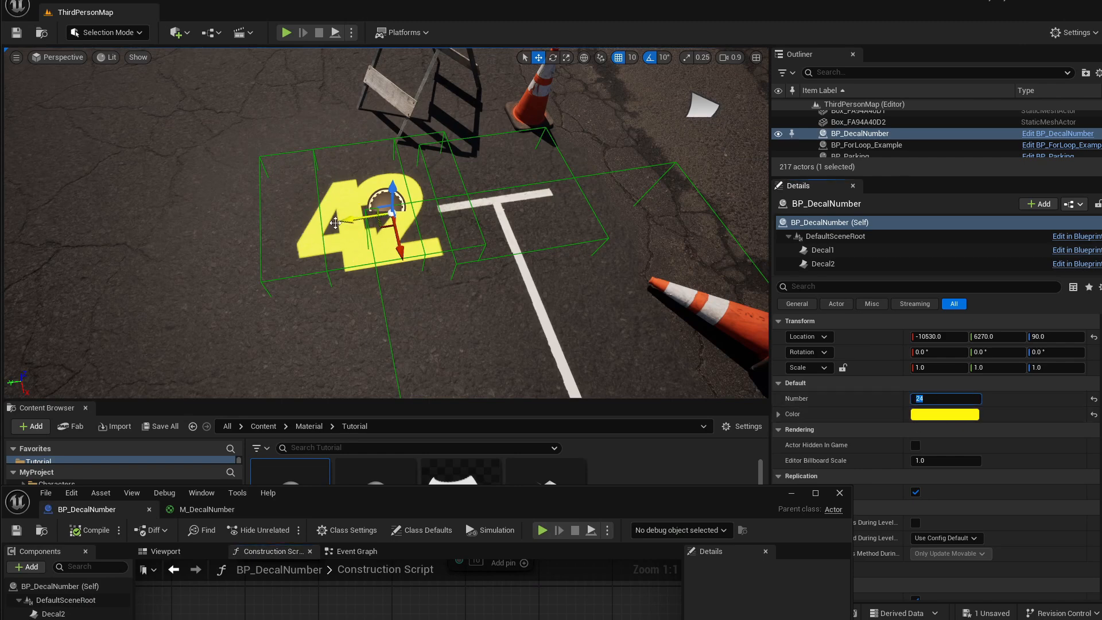
# Change the Multiply node's constant to -80, then compile and save the Blueprint.
pyautogui.moveTo(495, 498); pyautogui.dragTo(515, 146)
pyautogui.click(404, 475)
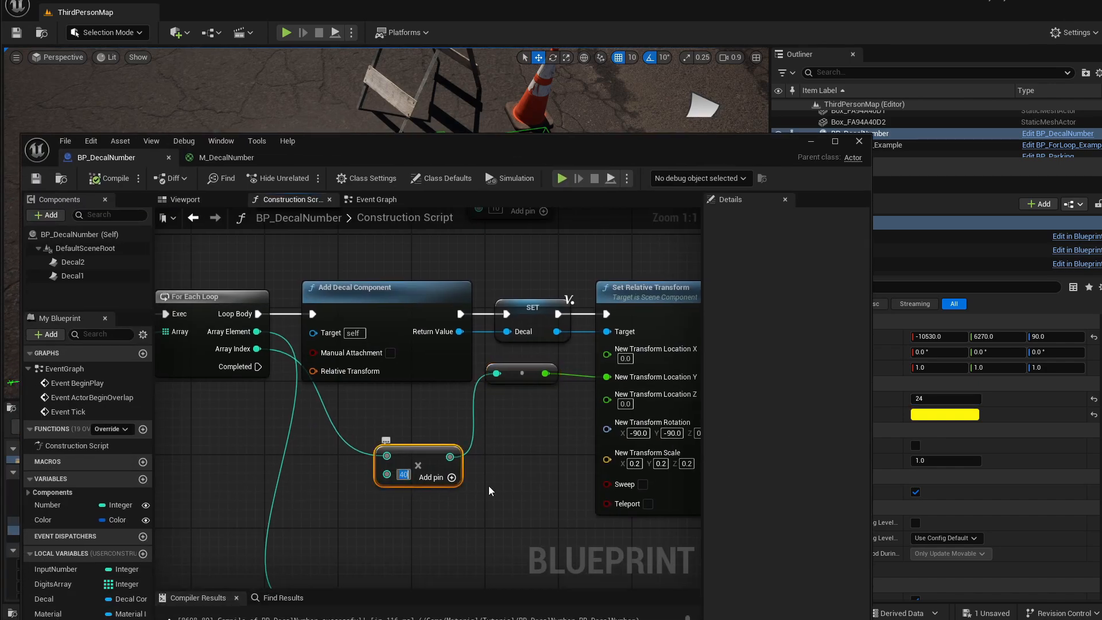
pyautogui.write('-')
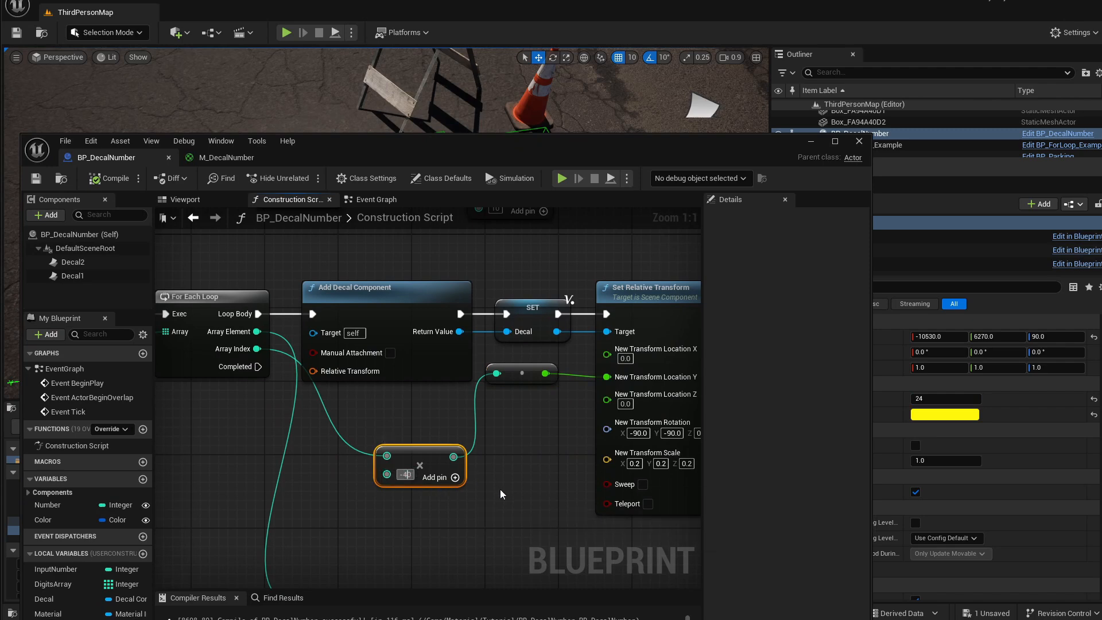
pyautogui.press('BackSpace')
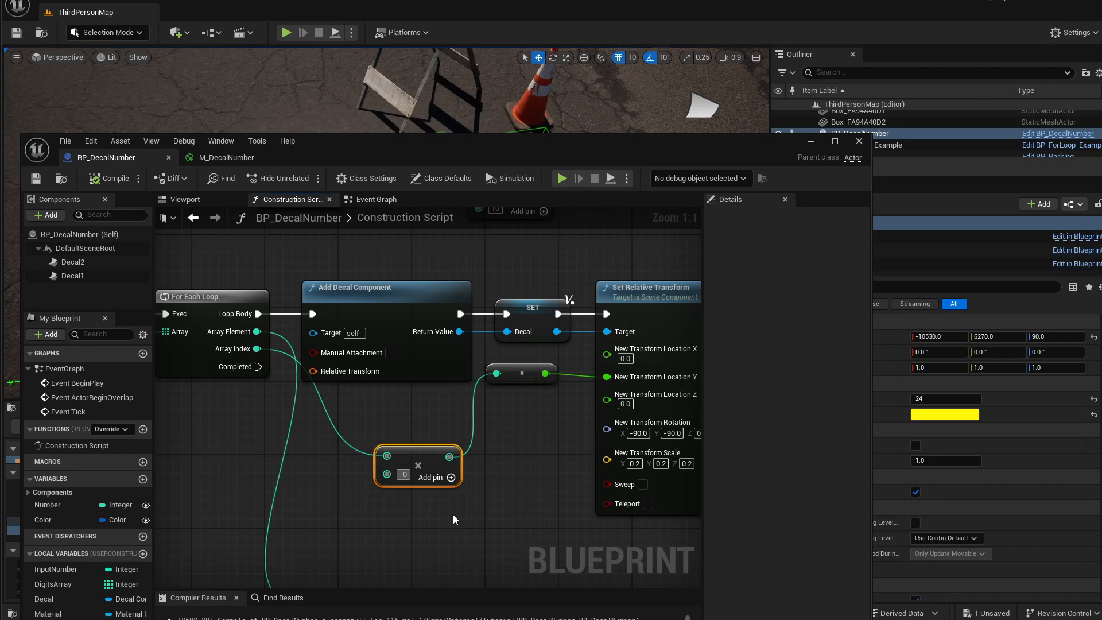
pyautogui.write('8')
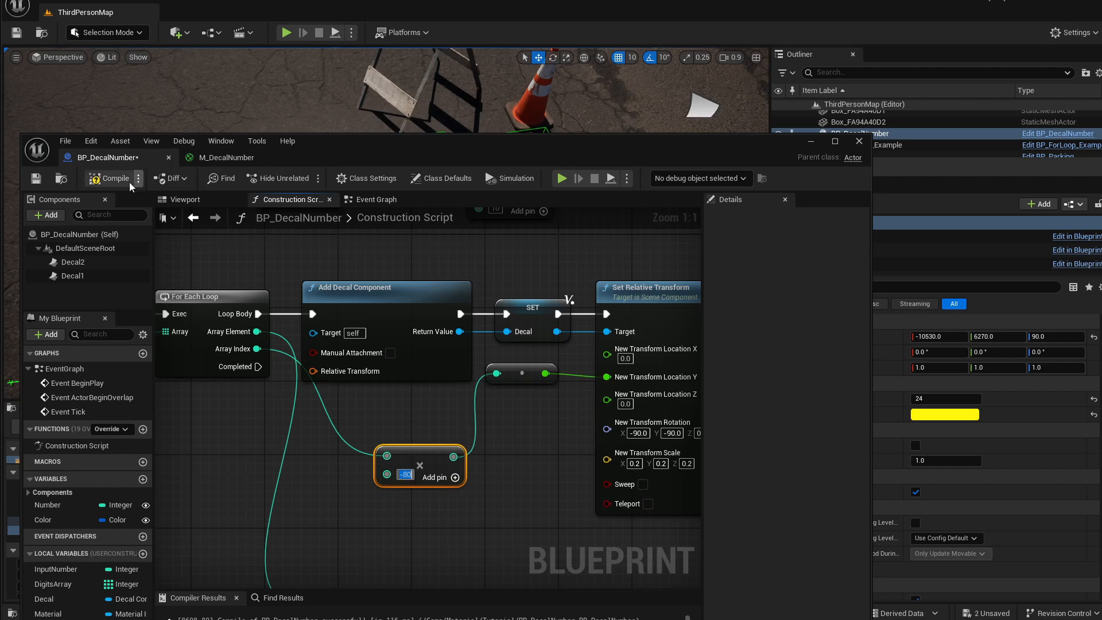
pyautogui.moveTo(375, 146); pyautogui.dragTo(389, 299)
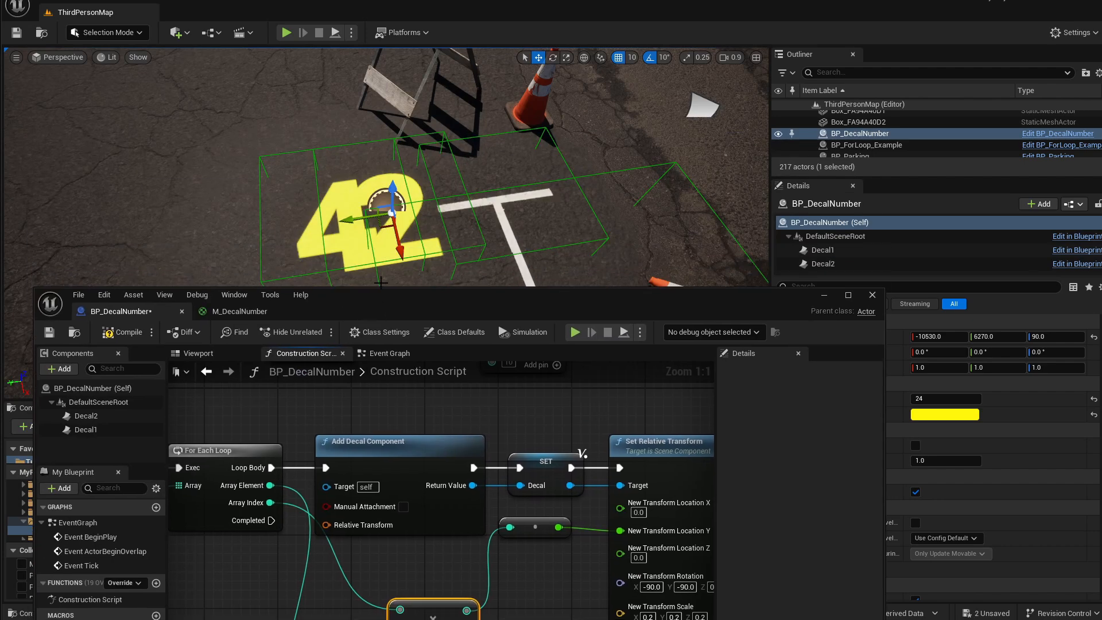
pyautogui.click(128, 333)
pyautogui.click(48, 332)
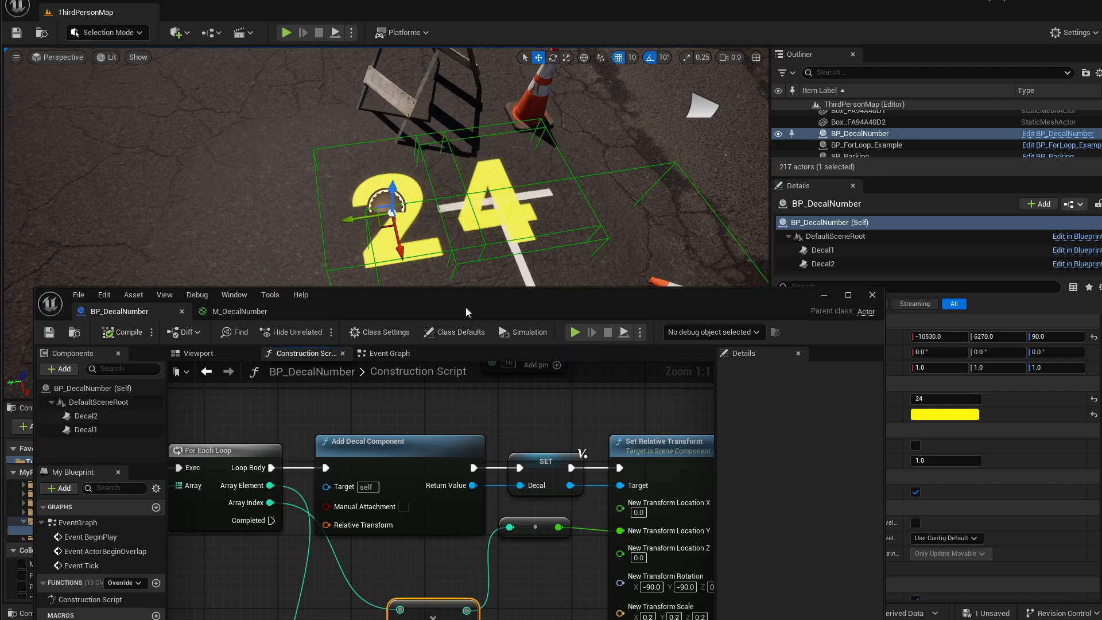
# Set the placed actor's Number to 1852.
pyautogui.moveTo(466, 308); pyautogui.dragTo(468, 367)
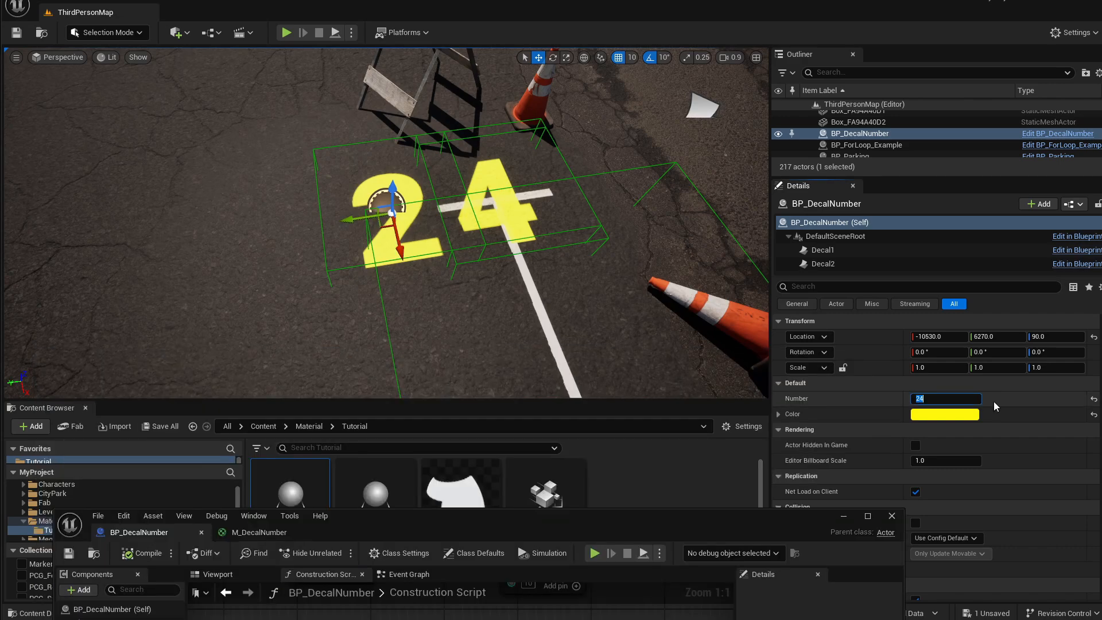
pyautogui.write('1852')
pyautogui.press('Return')
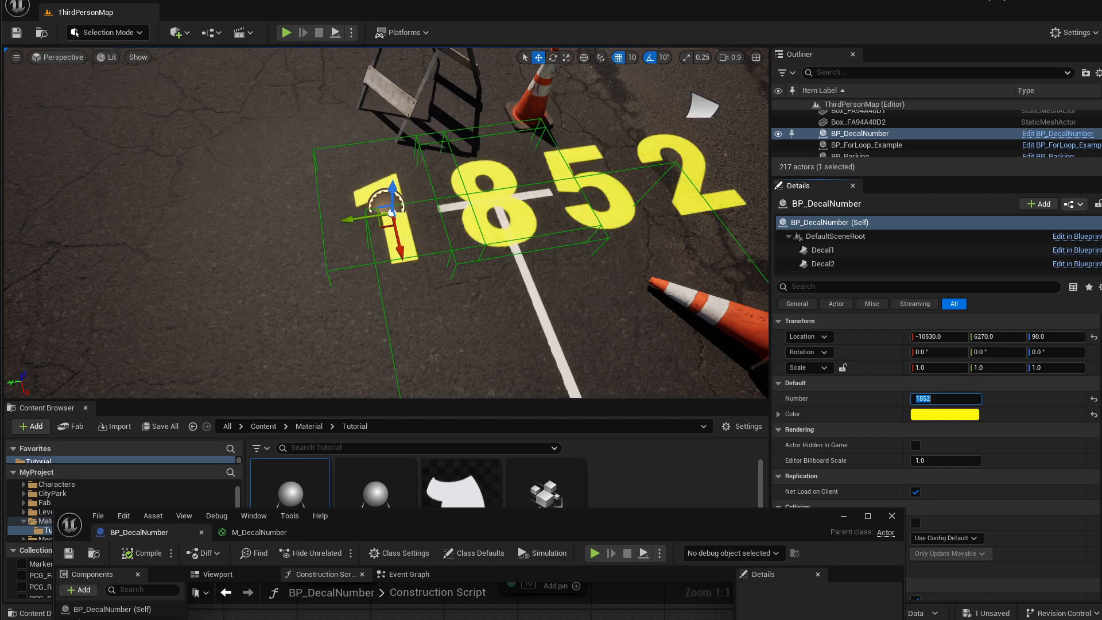
# Change the Multiply node's constant to -70 and compile the Blueprint.
pyautogui.moveTo(569, 517); pyautogui.dragTo(604, 81)
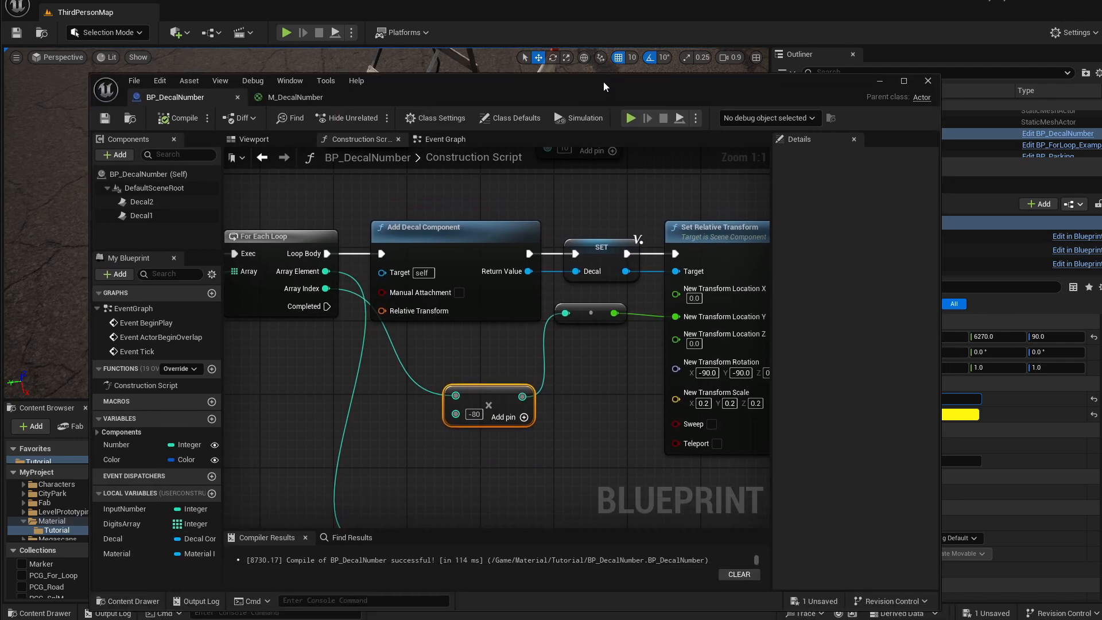
pyautogui.click(474, 413)
pyautogui.write('-8')
pyautogui.press('BackSpace')
pyautogui.write('70')
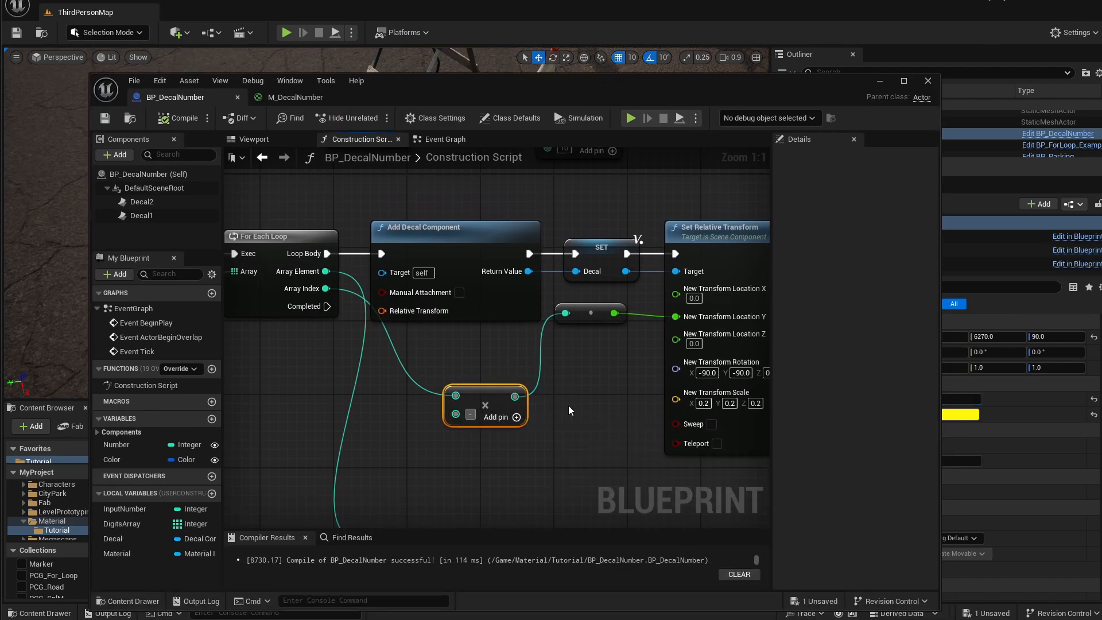
pyautogui.press('Return')
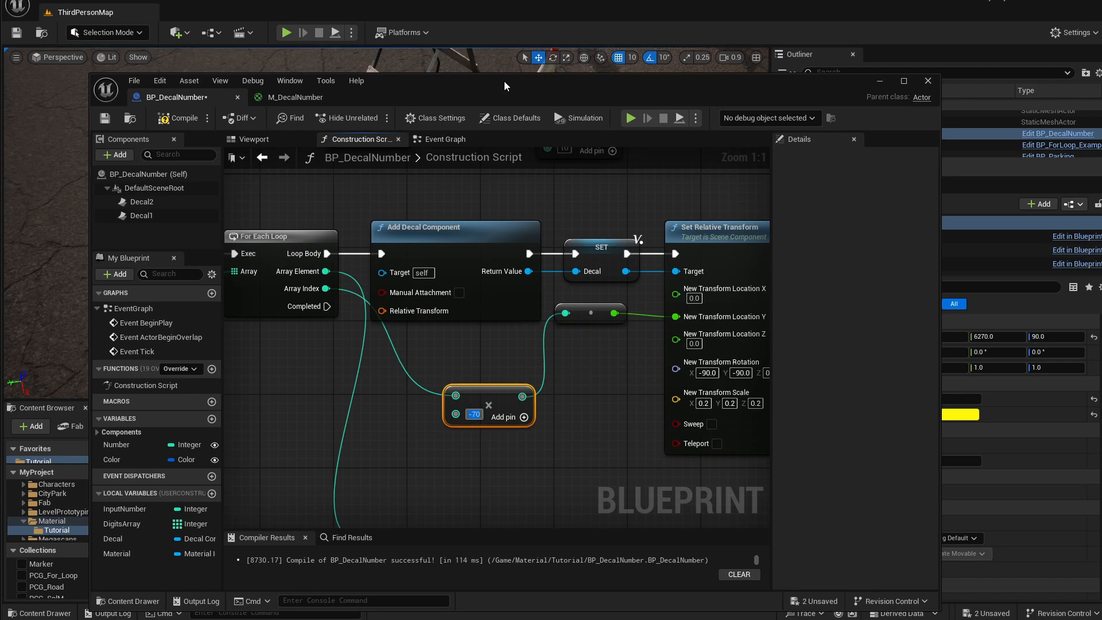
pyautogui.moveTo(504, 84); pyautogui.dragTo(486, 462)
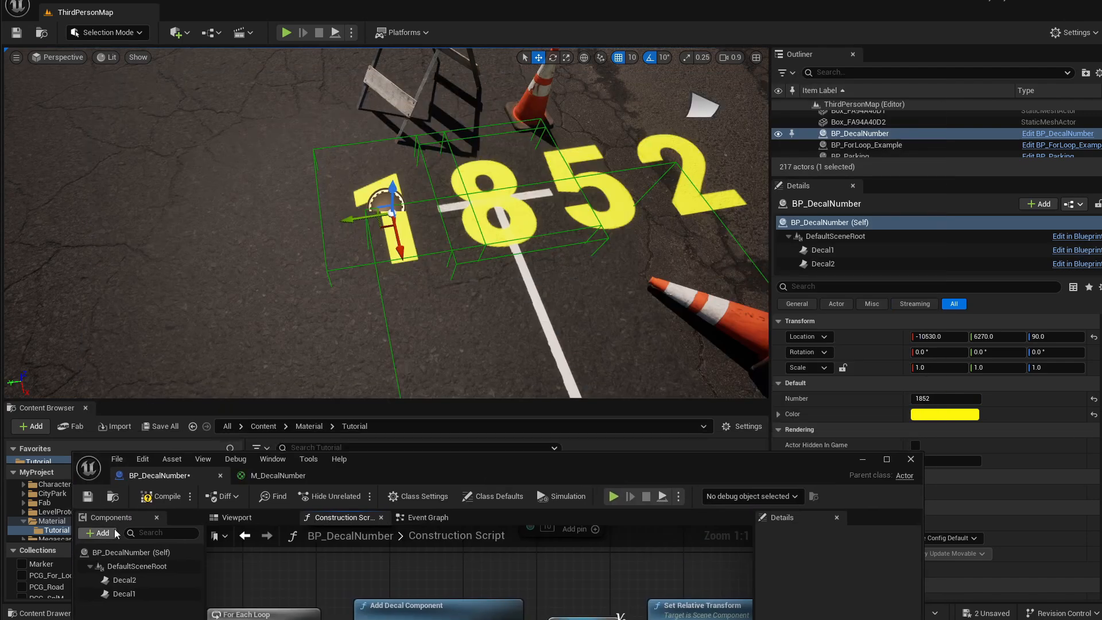
pyautogui.click(88, 496)
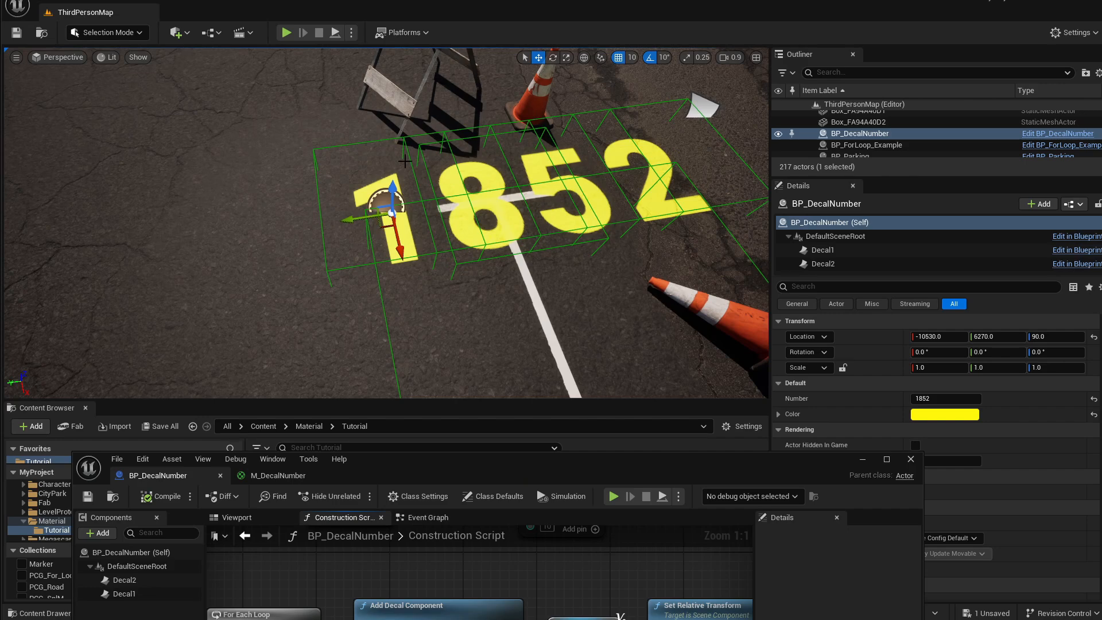
# Reposition the Multiply node closer to the For Each Loop.
pyautogui.moveTo(553, 462); pyautogui.dragTo(559, 79)
pyautogui.moveTo(447, 302); pyautogui.dragTo(514, 290, button='right')
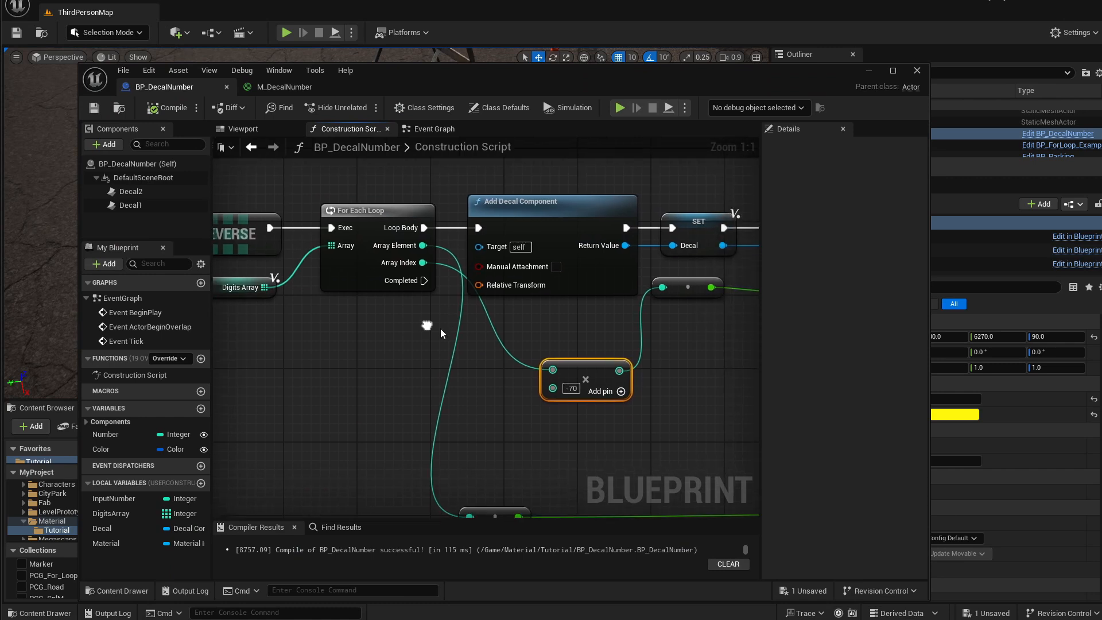
pyautogui.moveTo(583, 364); pyautogui.dragTo(516, 364)
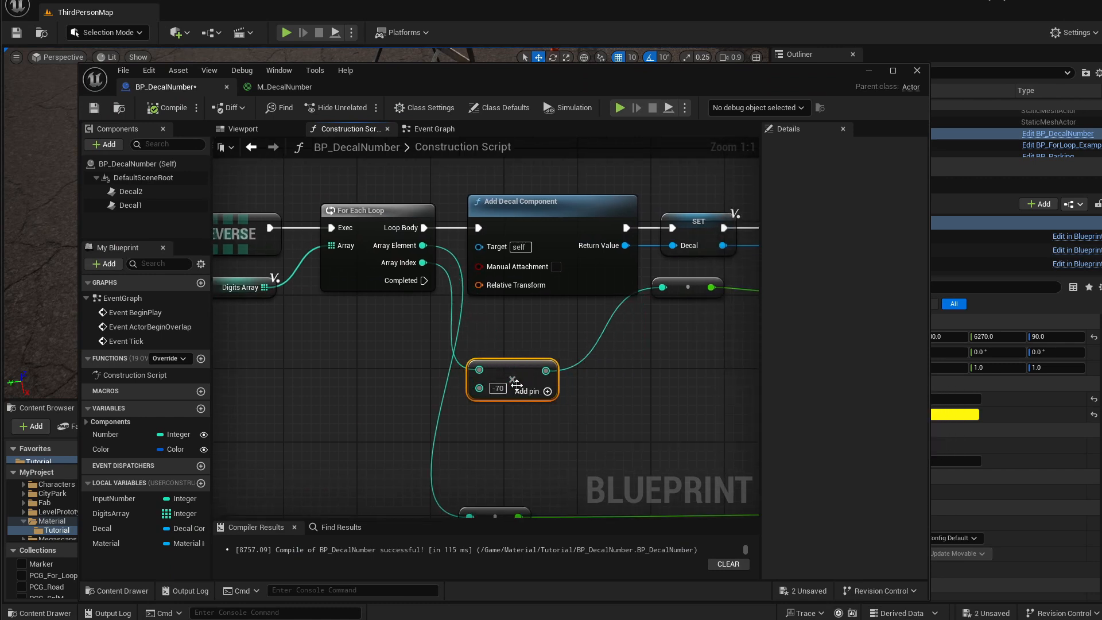
# Add a Length node fed by the Digits Array.
pyautogui.moveTo(549, 369); pyautogui.dragTo(570, 381)
pyautogui.moveTo(384, 360); pyautogui.dragTo(438, 366, button='right')
pyautogui.click(369, 340)
pyautogui.moveTo(317, 293); pyautogui.dragTo(370, 383)
pyautogui.write('le')
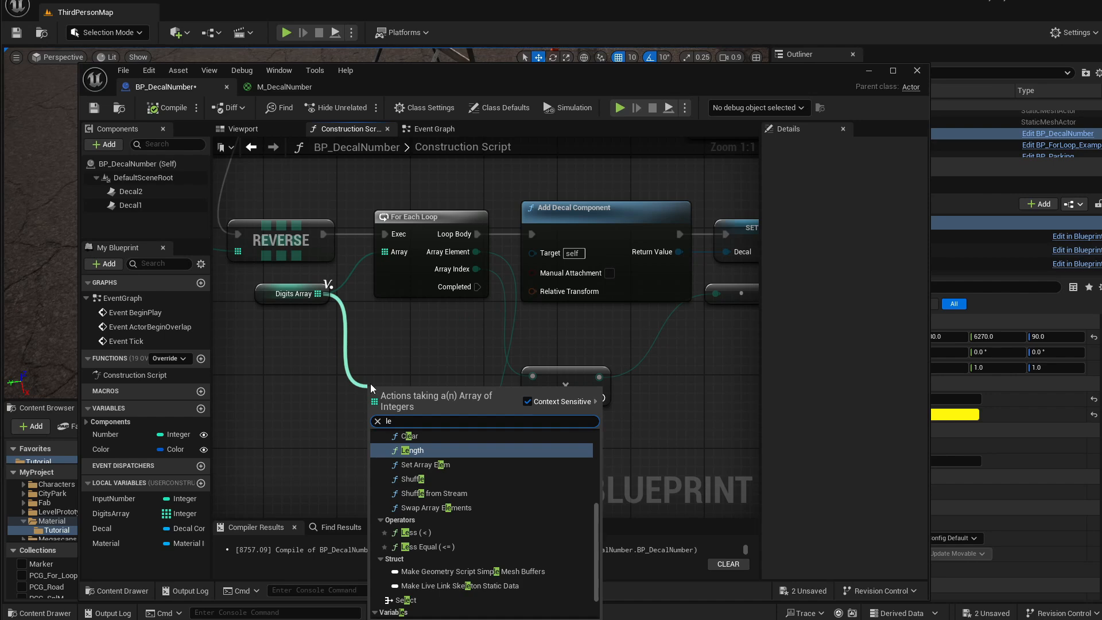
pyautogui.press('Return')
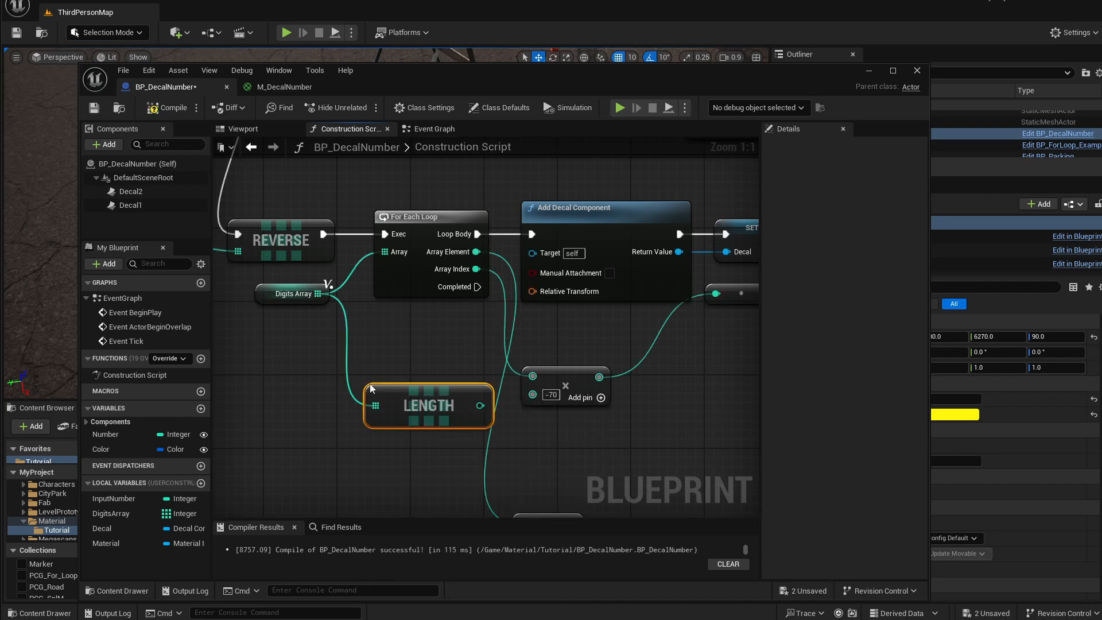
# Multiply the array length by 35 with a new Multiply node.
pyautogui.moveTo(460, 402); pyautogui.dragTo(441, 433)
pyautogui.moveTo(543, 458); pyautogui.dragTo(504, 456, button='right')
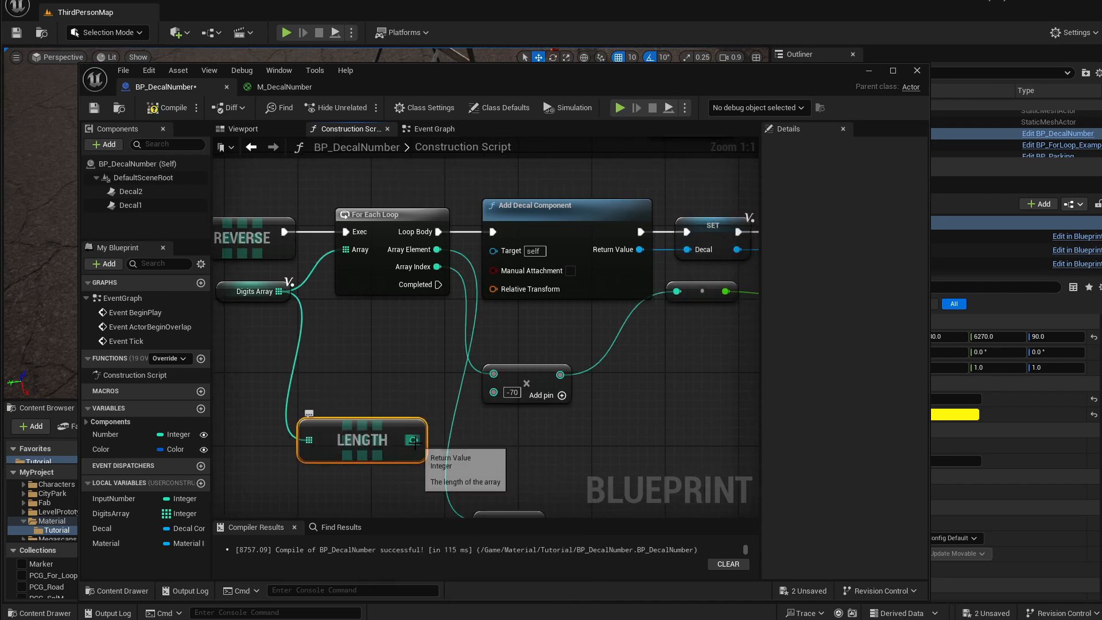
pyautogui.moveTo(414, 440); pyautogui.dragTo(489, 441)
pyautogui.write('multi')
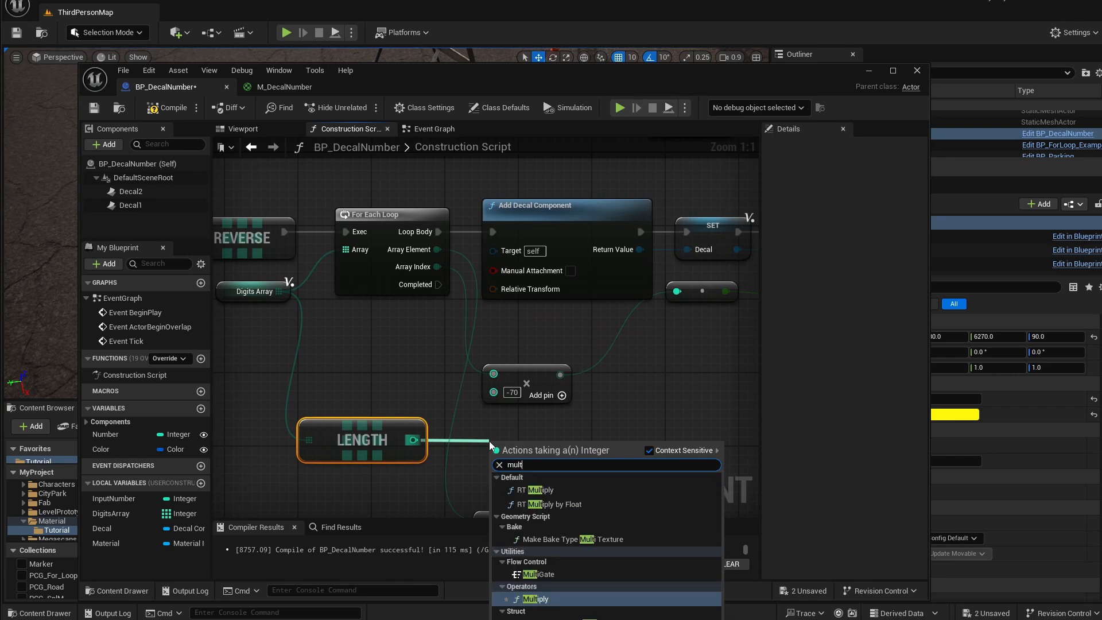
pyautogui.press('Return')
pyautogui.moveTo(523, 447); pyautogui.dragTo(548, 439)
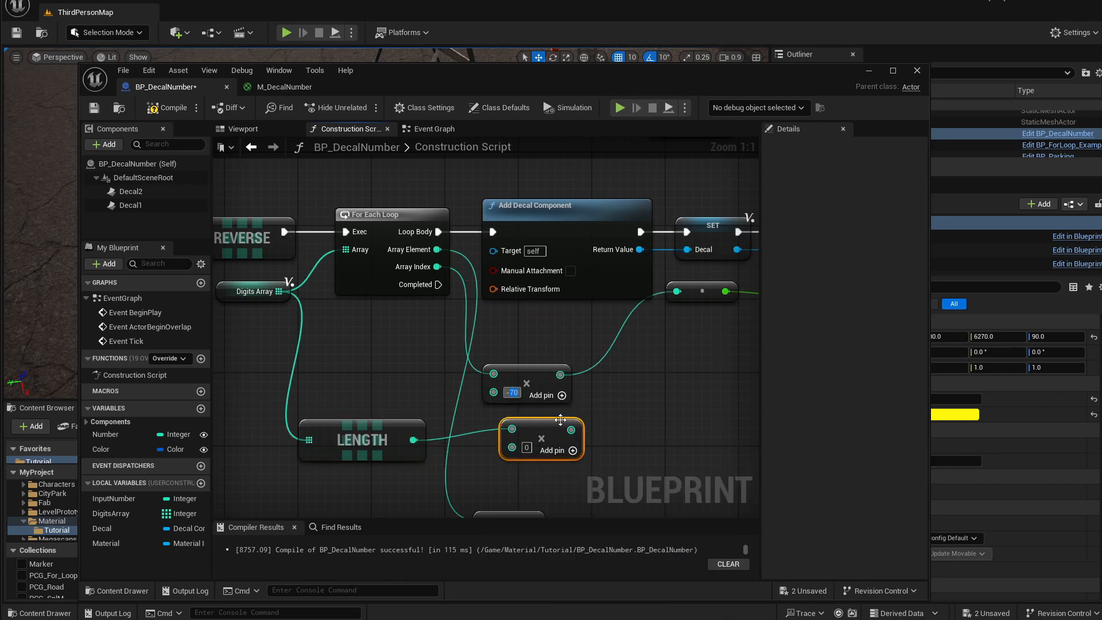
pyautogui.moveTo(598, 407); pyautogui.dragTo(563, 386, button='right')
pyautogui.click(492, 428)
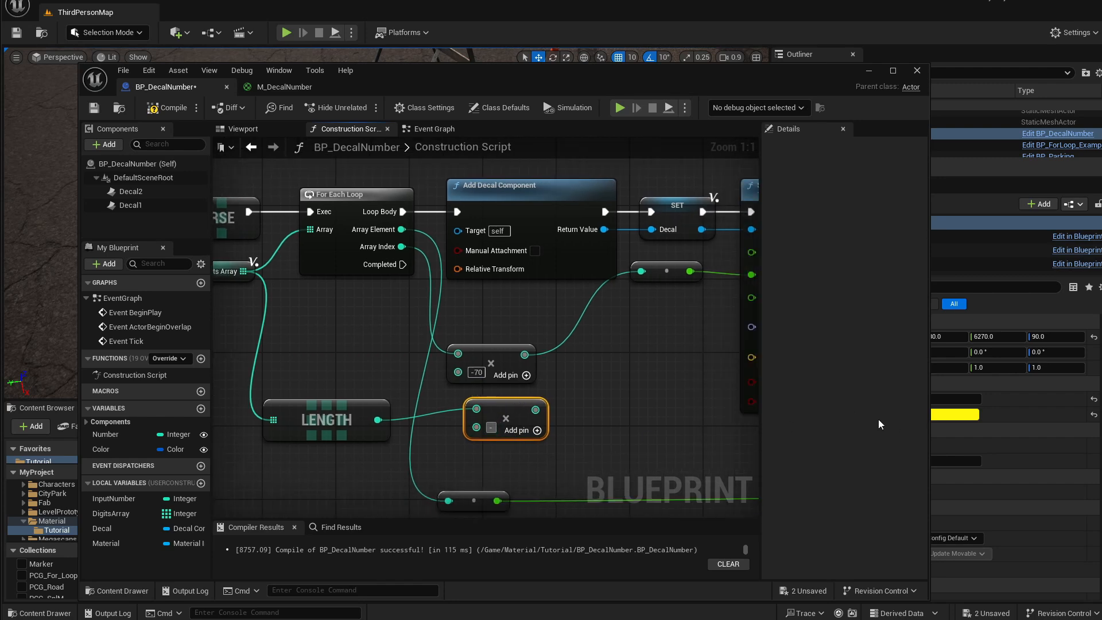
pyautogui.write('35')
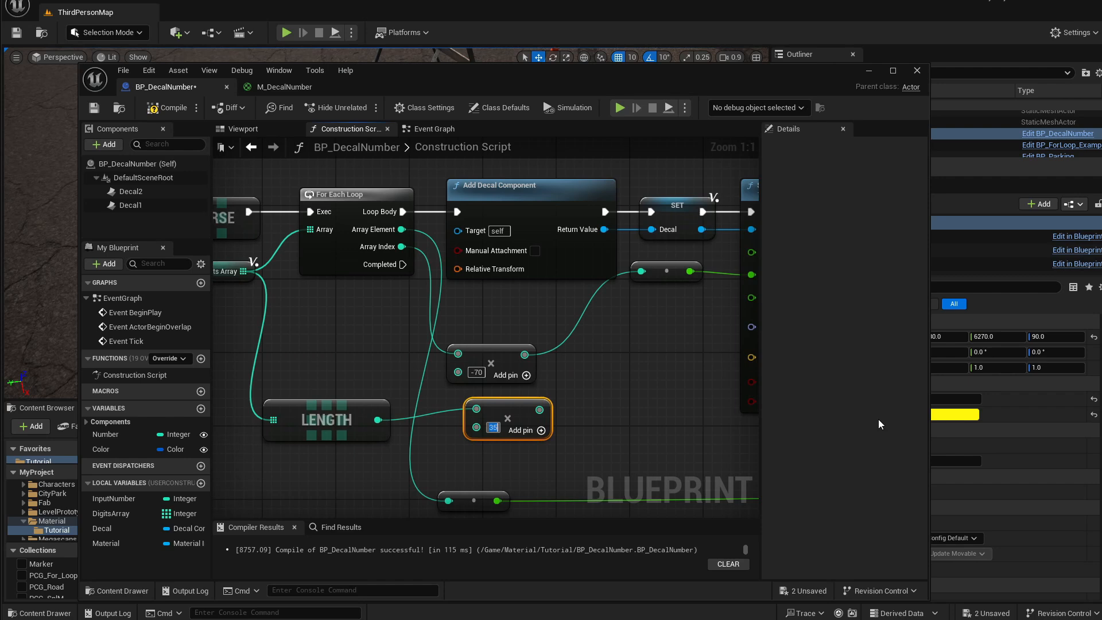
pyautogui.moveTo(521, 414); pyautogui.dragTo(503, 421)
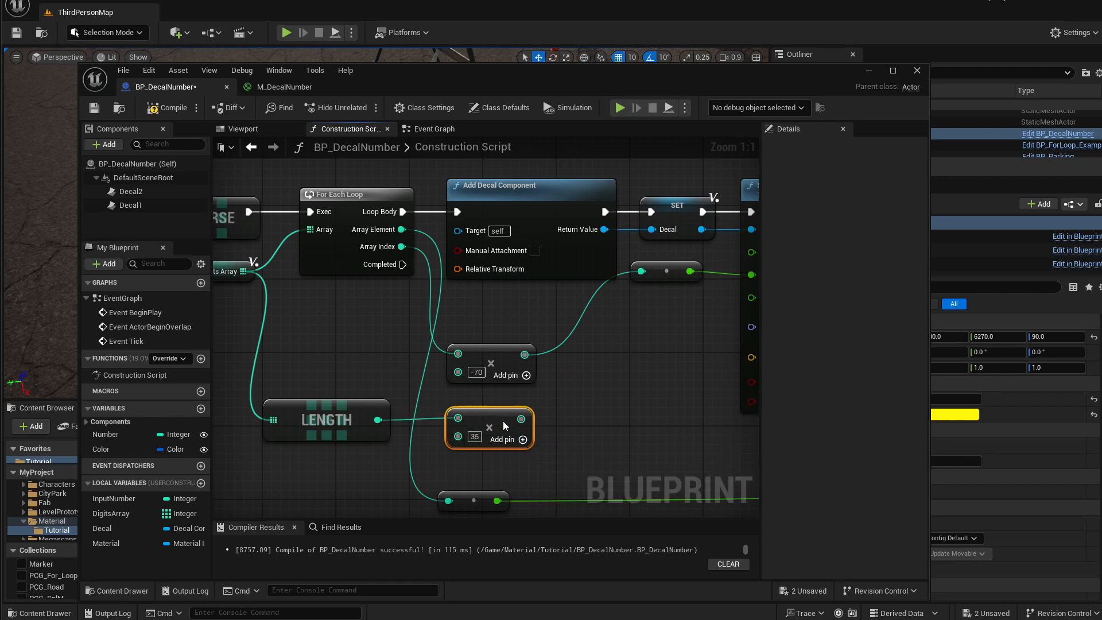
# Add the -70 and 35 Multiply results and route the sum into the location Y reroute.
pyautogui.moveTo(581, 393); pyautogui.dragTo(555, 402, button='right')
pyautogui.moveTo(498, 364); pyautogui.dragTo(537, 381)
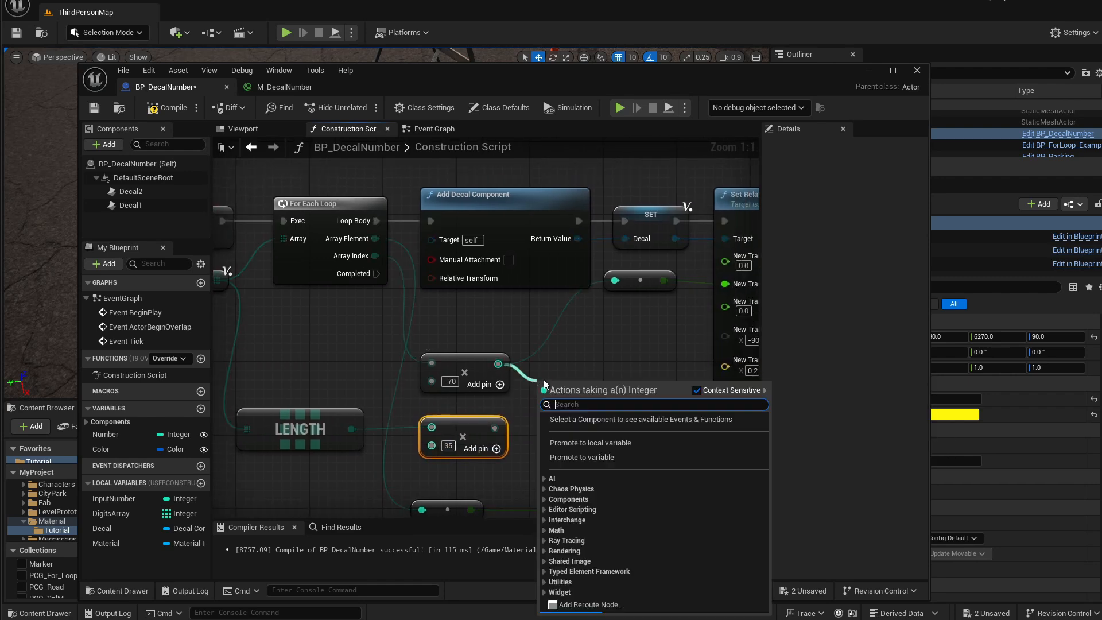
pyautogui.write('add')
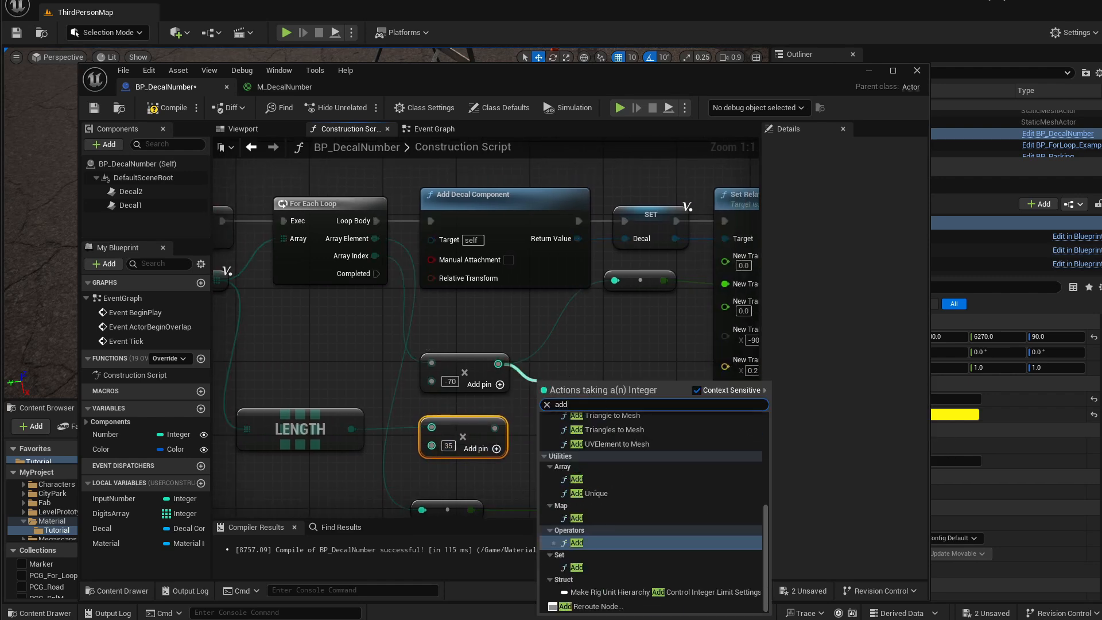
pyautogui.click(576, 542)
pyautogui.moveTo(494, 427); pyautogui.dragTo(542, 408)
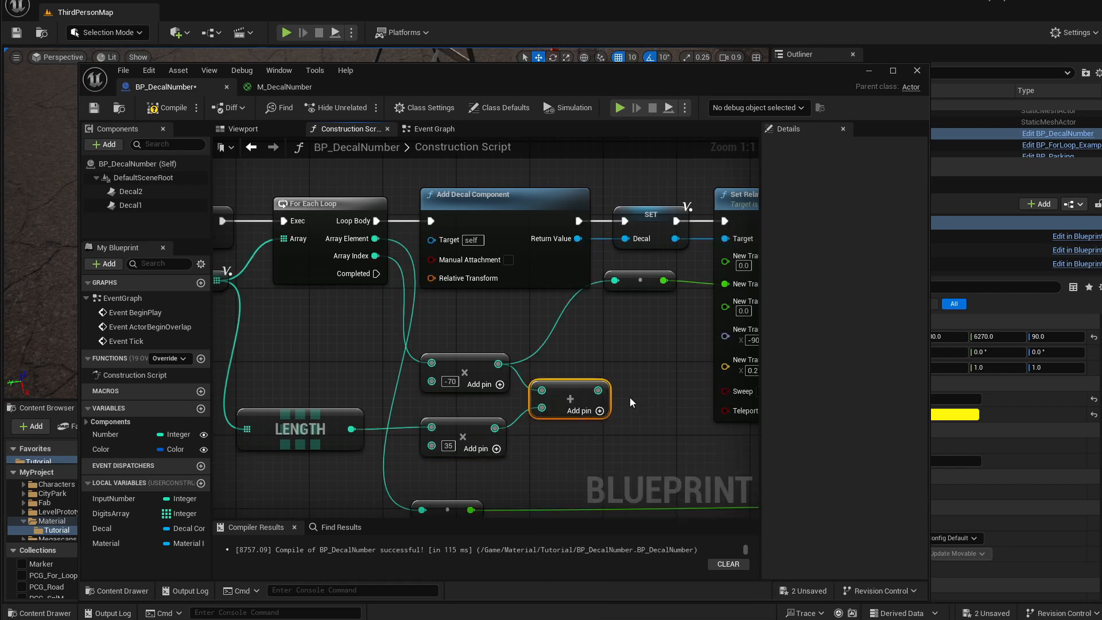
pyautogui.moveTo(640, 280); pyautogui.dragTo(640, 318)
pyautogui.moveTo(598, 390); pyautogui.dragTo(615, 317)
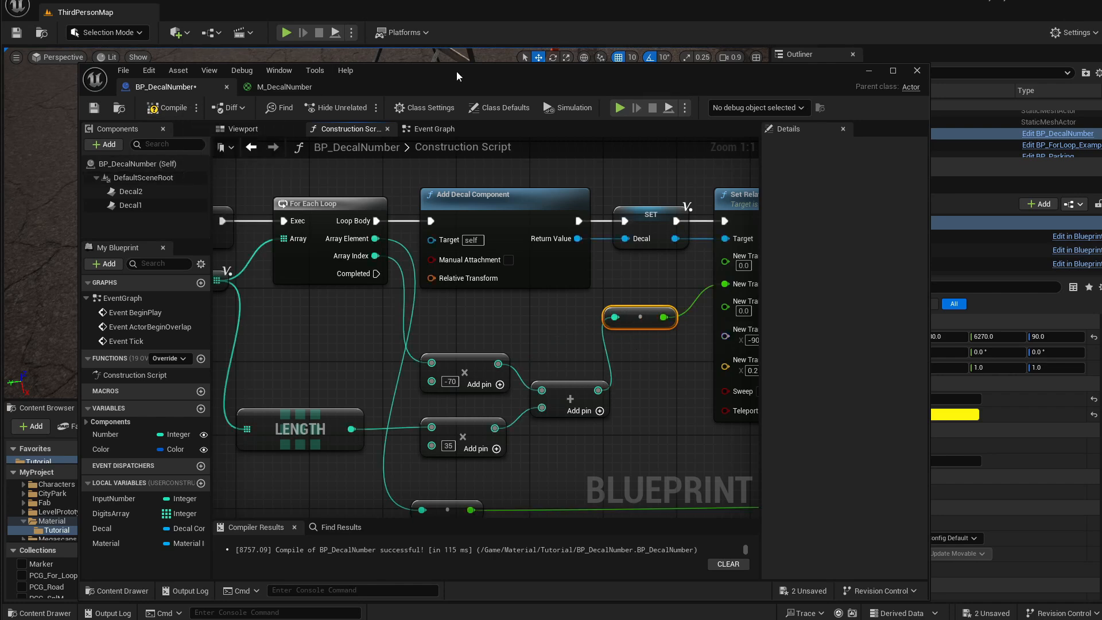
# Set the placed actor's Number to 11 in the level editor.
pyautogui.moveTo(456, 71); pyautogui.dragTo(443, 309)
pyautogui.click(144, 349)
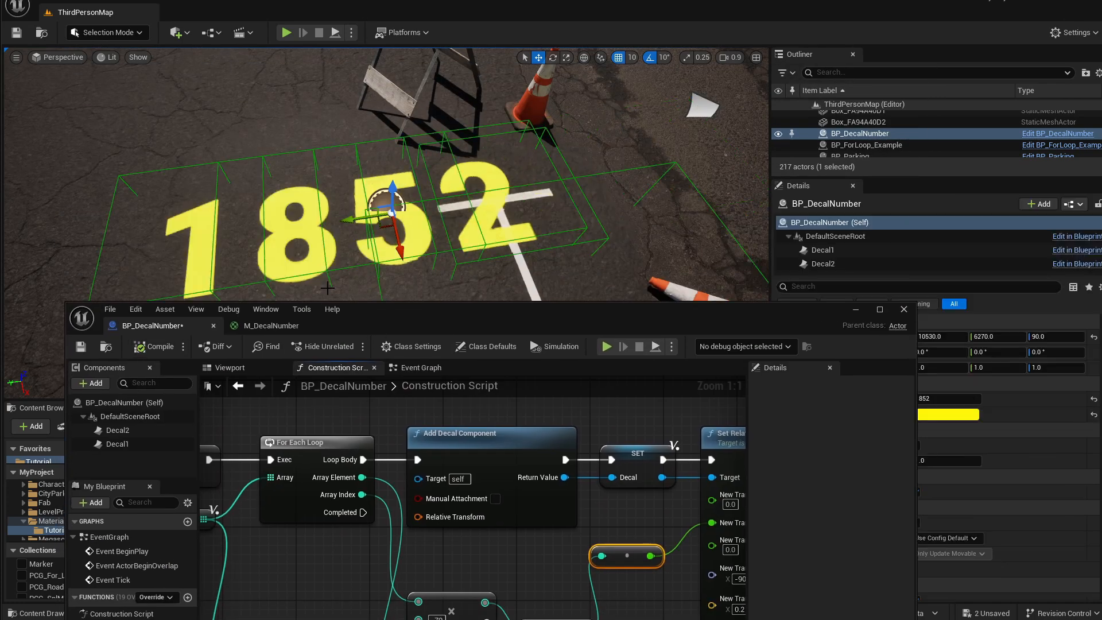
pyautogui.moveTo(534, 210); pyautogui.dragTo(513, 215, button='right')
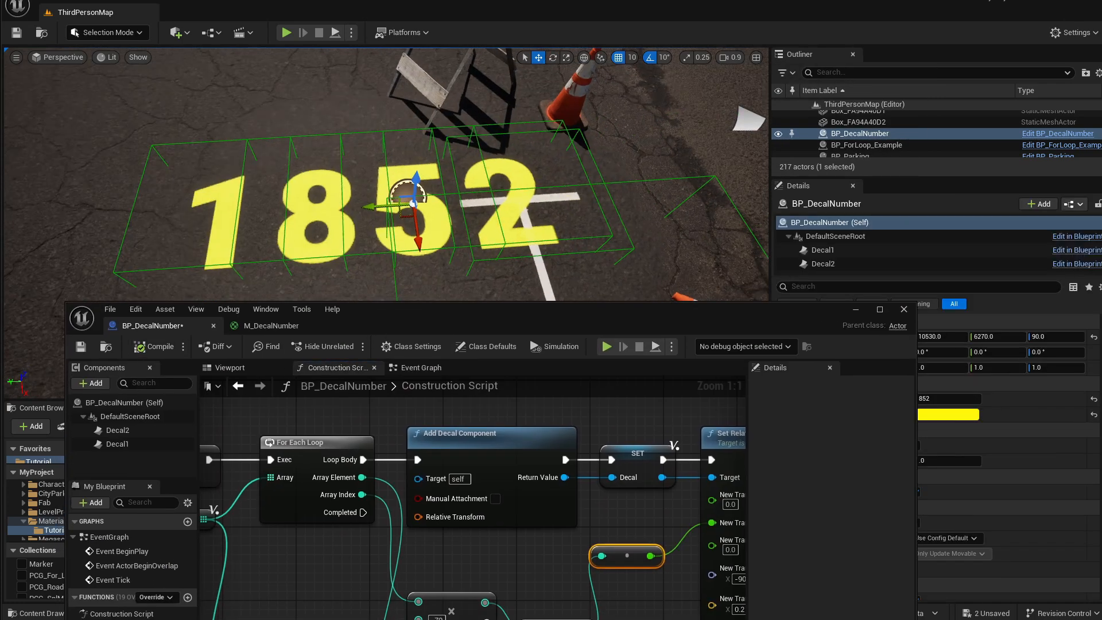
pyautogui.click(855, 309)
pyautogui.click(946, 398)
pyautogui.write('1619')
pyautogui.press('Return')
pyautogui.moveTo(946, 398)
pyautogui.mouseDown()
pyautogui.moveTo(837, 399)
pyautogui.moveTo(928, 400)
pyautogui.mouseUp()
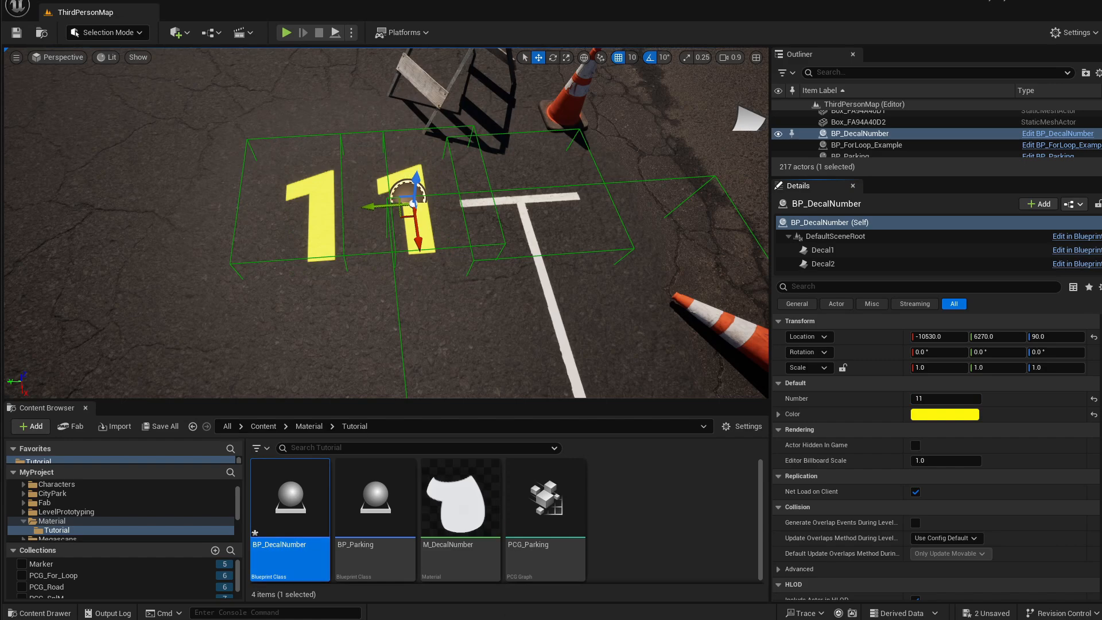
pyautogui.hotkey('alt', 'Tab')
pyautogui.moveTo(645, 330); pyautogui.dragTo(629, 85)
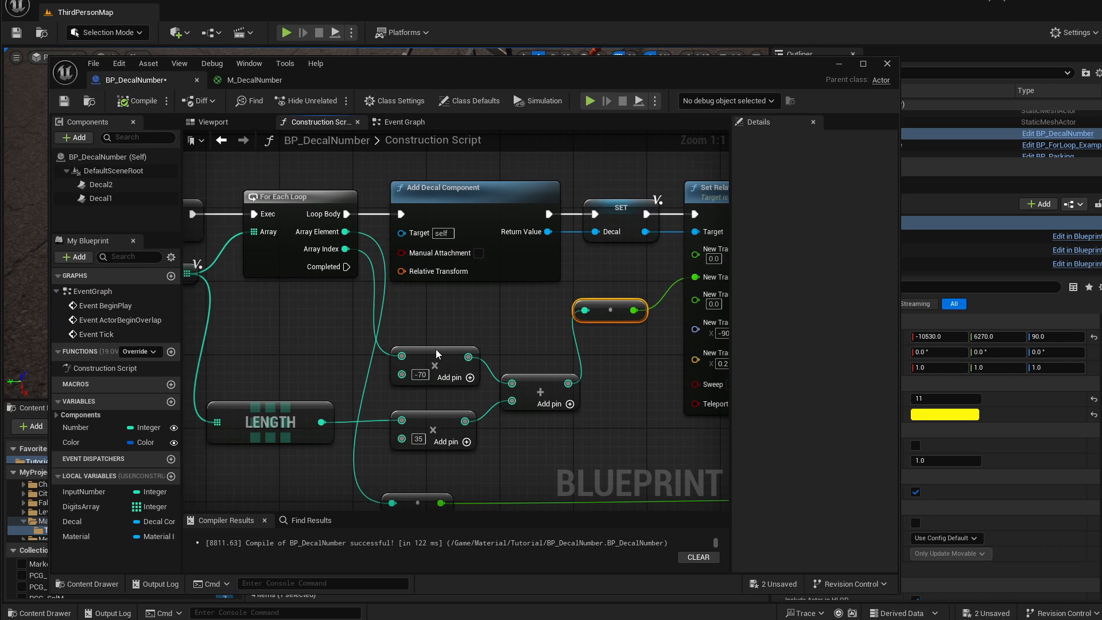
pyautogui.moveTo(363, 360); pyautogui.dragTo(376, 348, button='right')
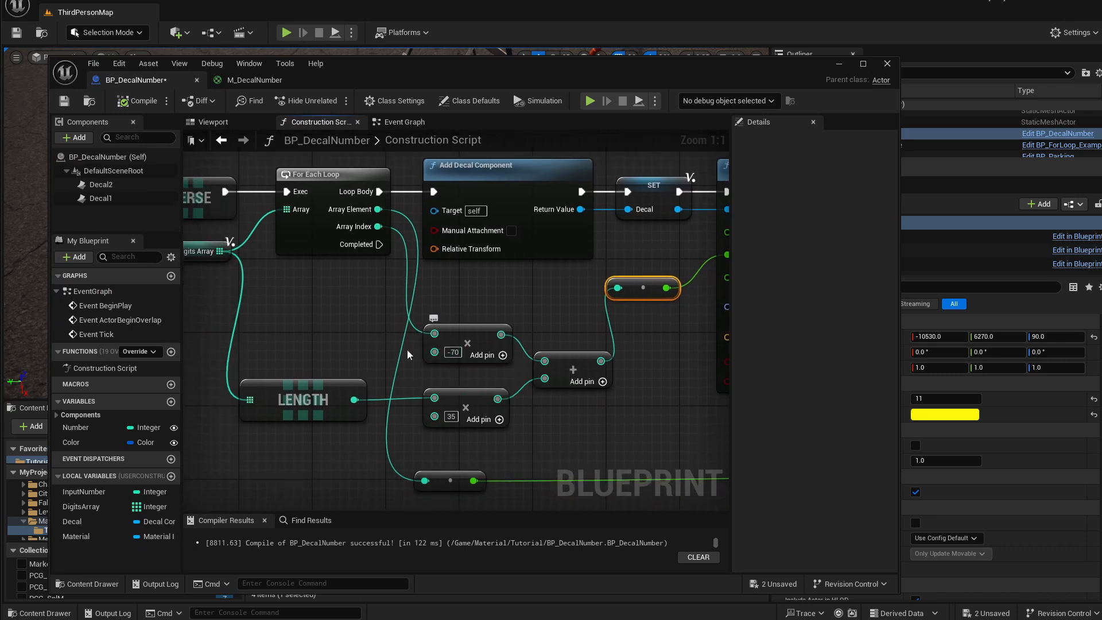
pyautogui.moveTo(184, 465); pyautogui.dragTo(550, 510, button='right')
pyautogui.click(171, 476)
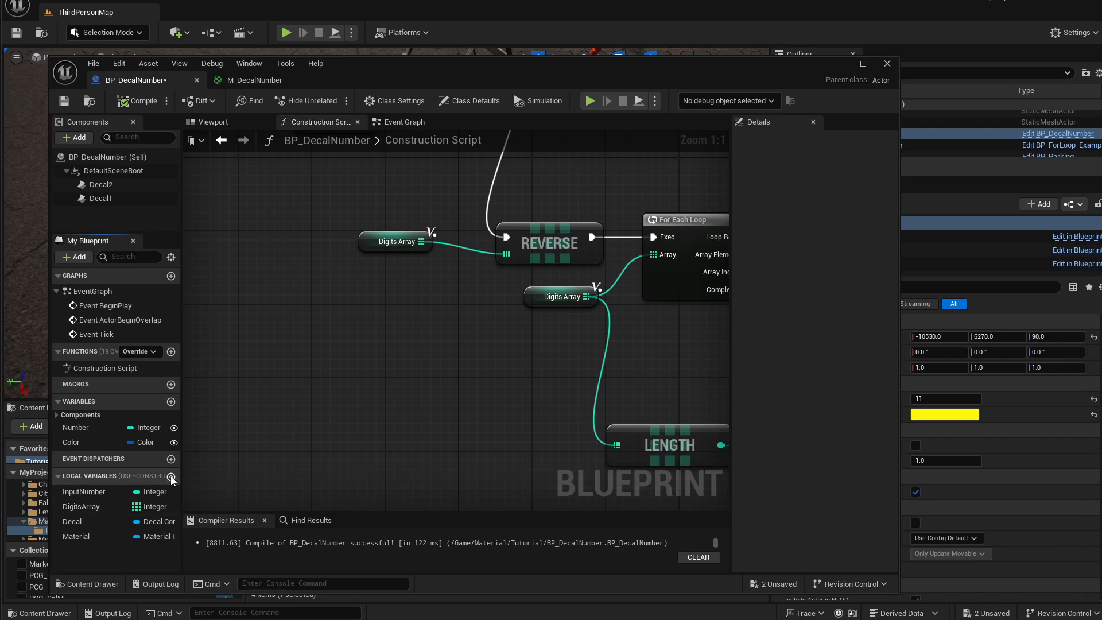
pyautogui.write('Scal')
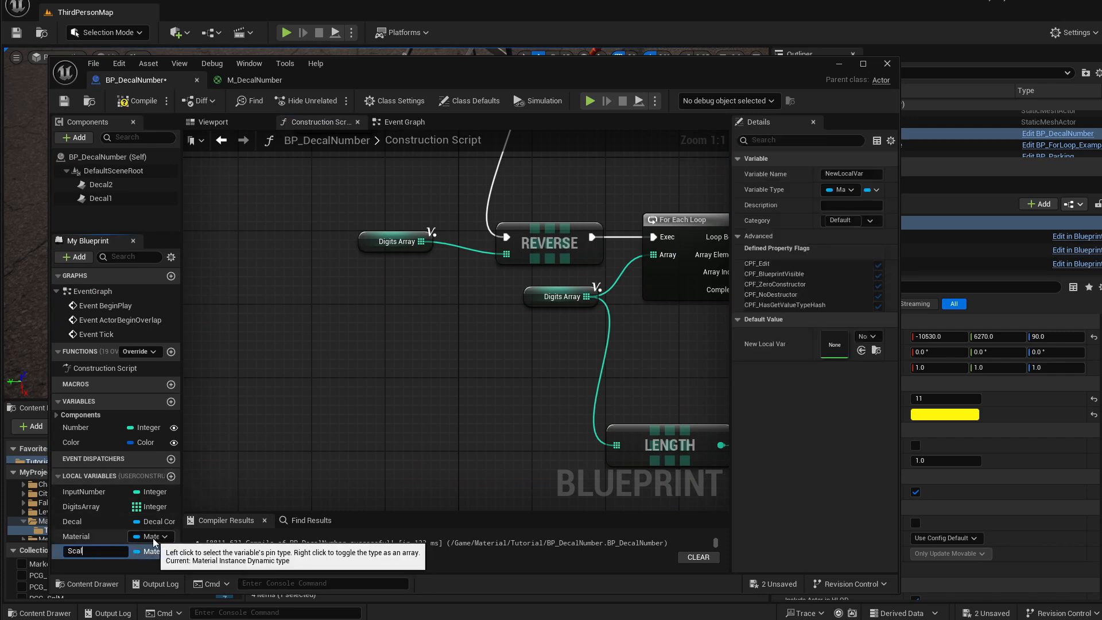
pyautogui.write('e')
pyautogui.press('Return')
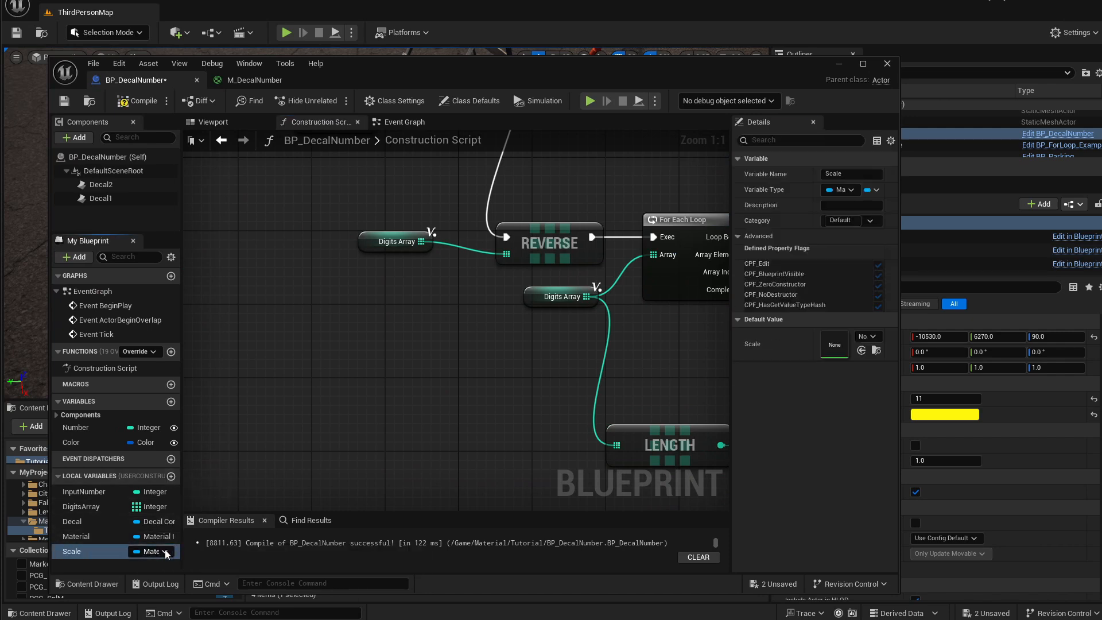
pyautogui.click(150, 551)
pyautogui.click(174, 619)
pyautogui.moveTo(477, 322); pyautogui.dragTo(398, 409, button='right')
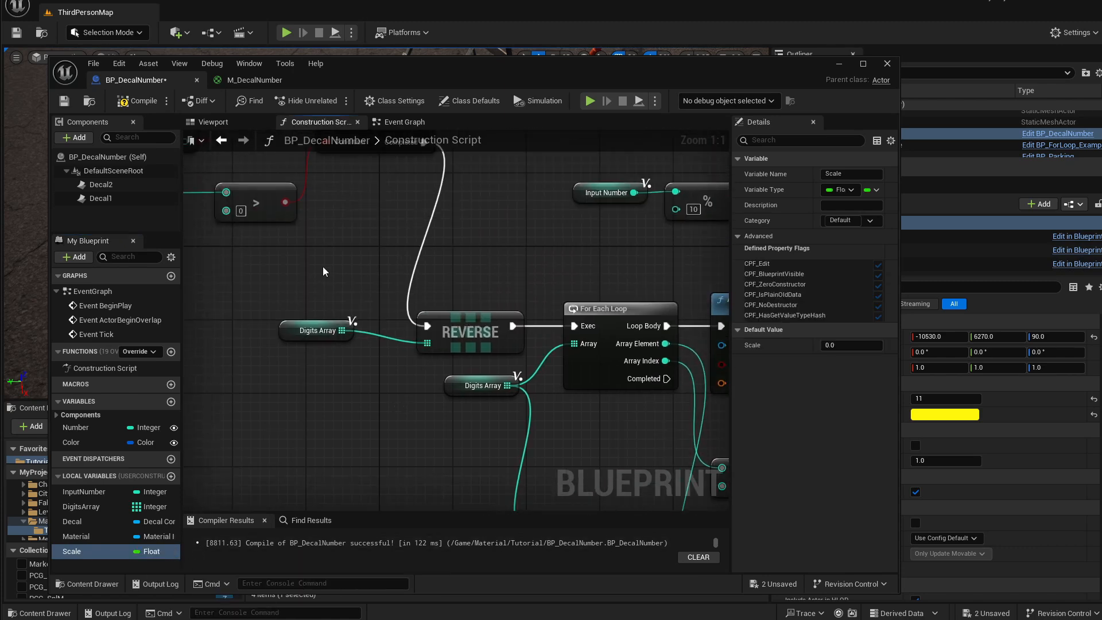
pyautogui.moveTo(322, 267); pyautogui.dragTo(445, 350)
pyautogui.moveTo(597, 373); pyautogui.dragTo(307, 316, button='right')
pyautogui.click(575, 379)
pyautogui.moveTo(457, 370); pyautogui.dragTo(609, 368, button='right')
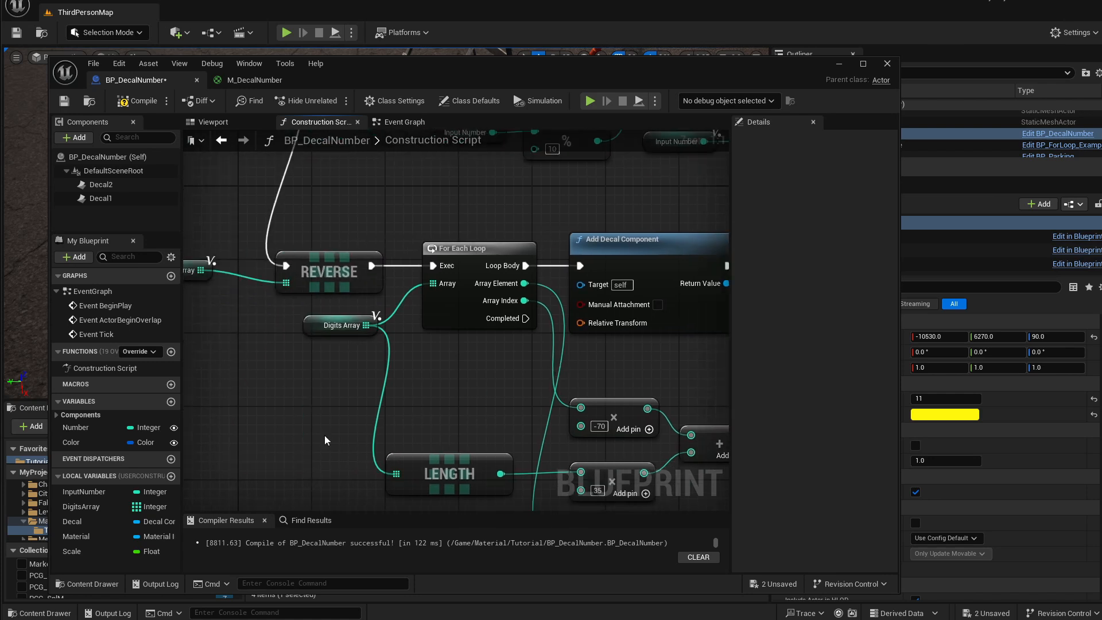
pyautogui.click(81, 551)
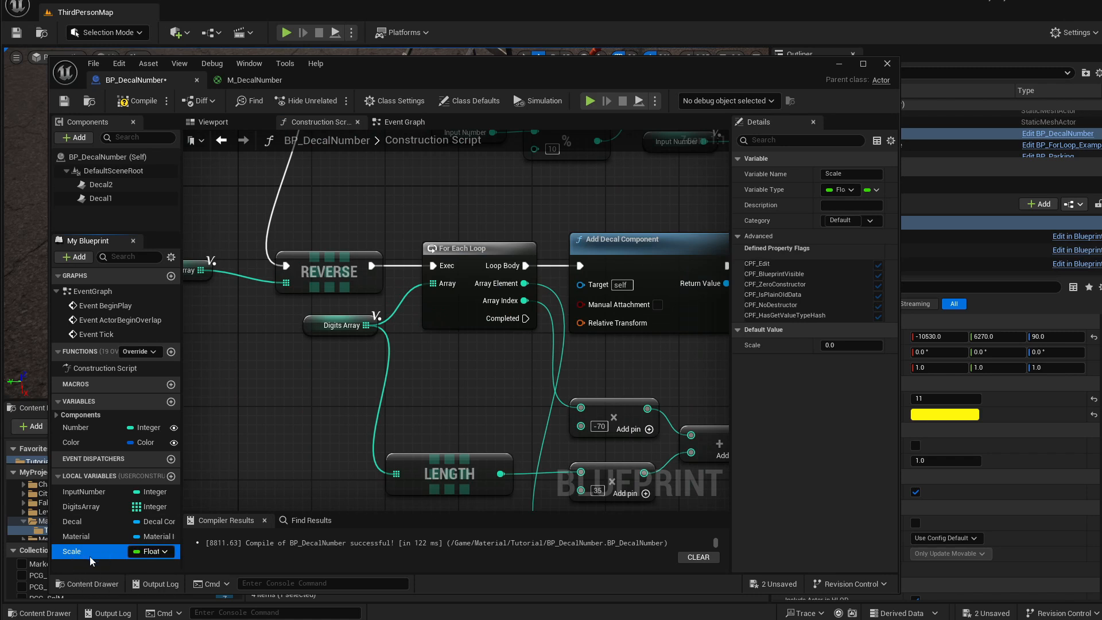
pyautogui.press('Delete')
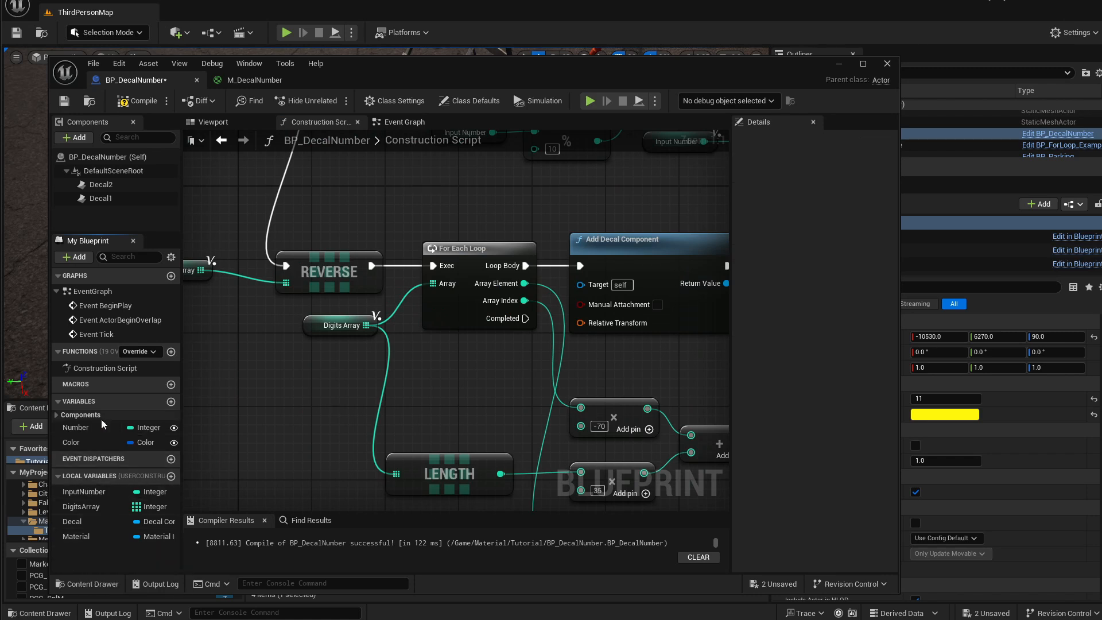
# Create an instance-editable float variable named DecalScale.
pyautogui.click(171, 401)
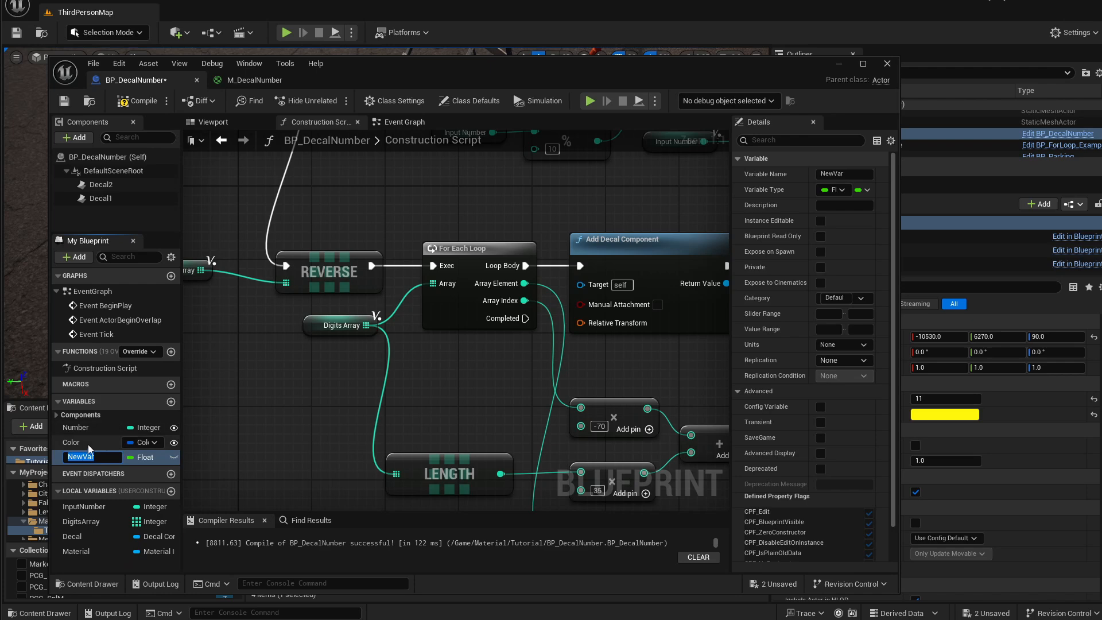
pyautogui.click(174, 457)
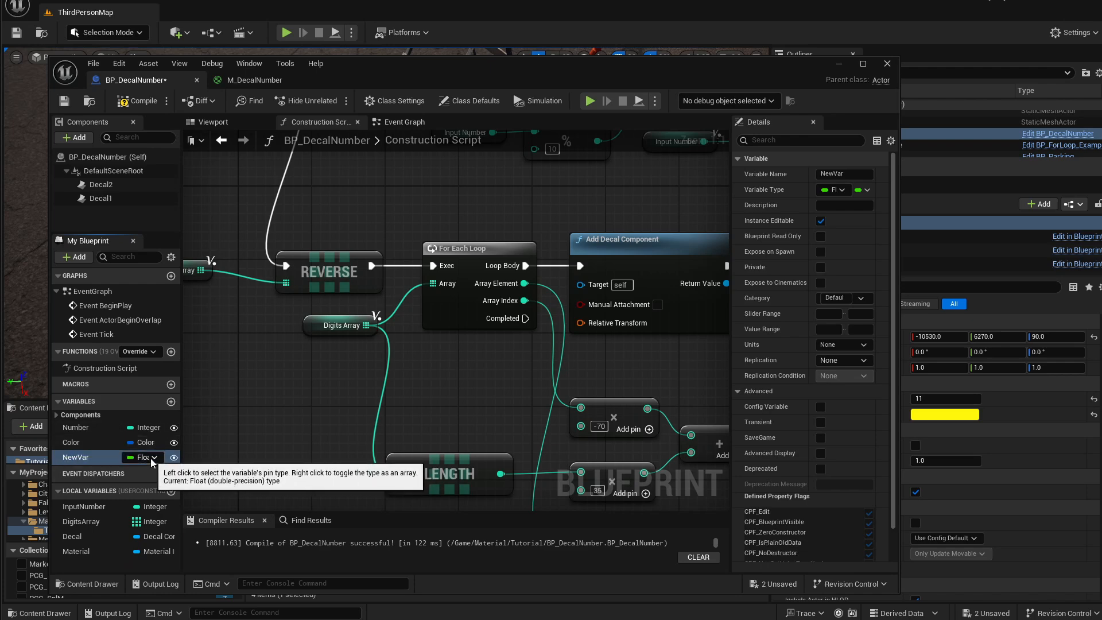
pyautogui.click(88, 457)
pyautogui.click(87, 456)
pyautogui.write('Sca')
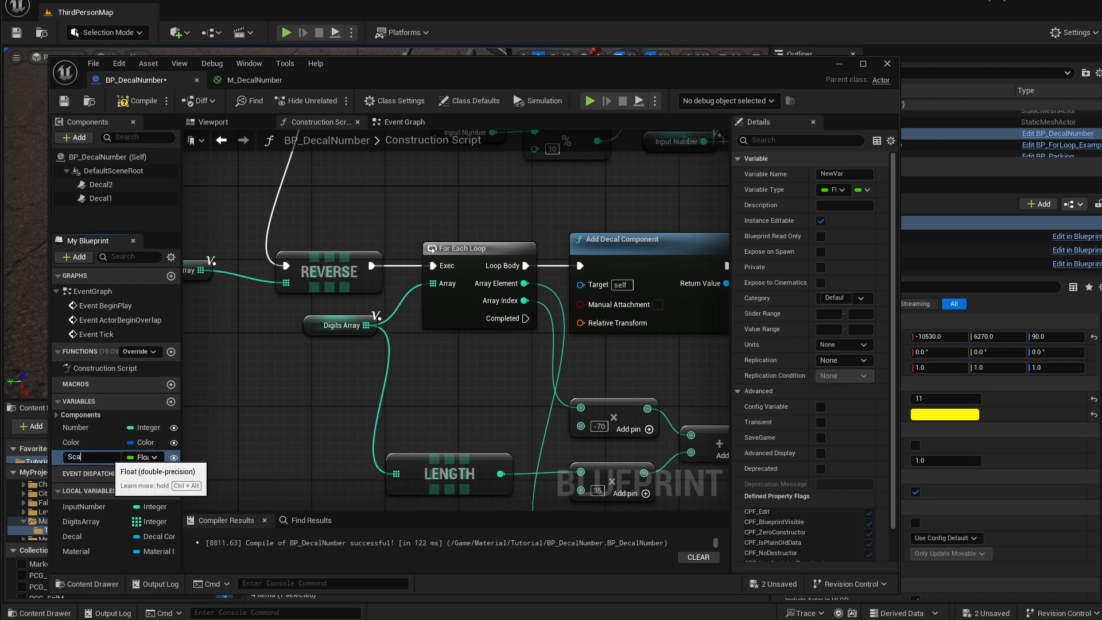
pyautogui.write('le')
pyautogui.press('Return')
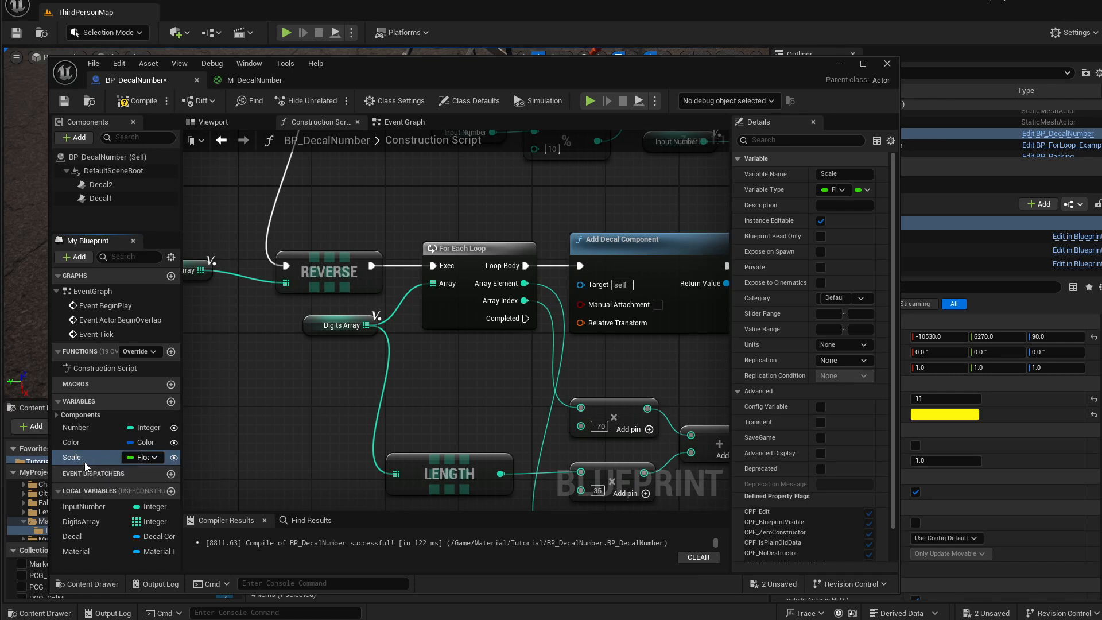
pyautogui.click(84, 459)
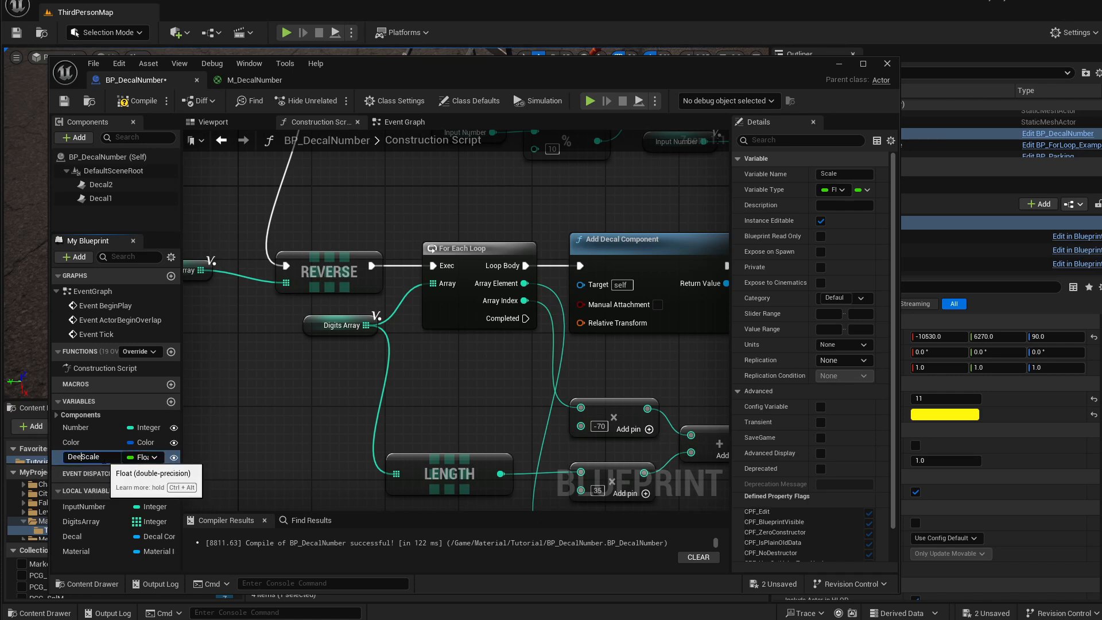
pyautogui.press('Return')
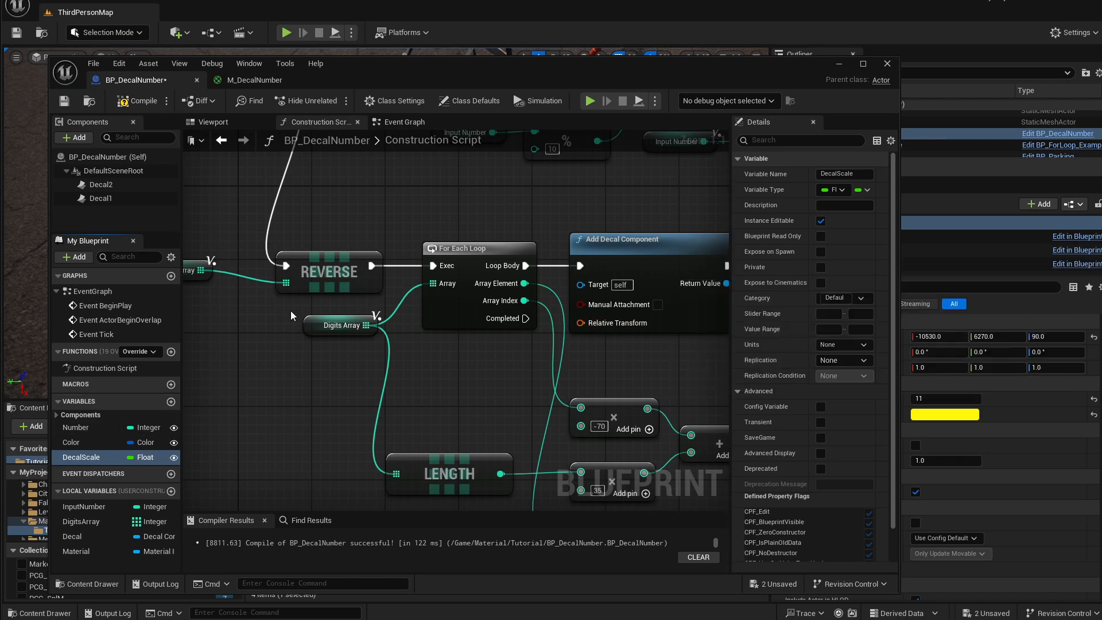
# Set DecalScale's default value to 0.2, then compile and save the Blueprint.
pyautogui.click(138, 101)
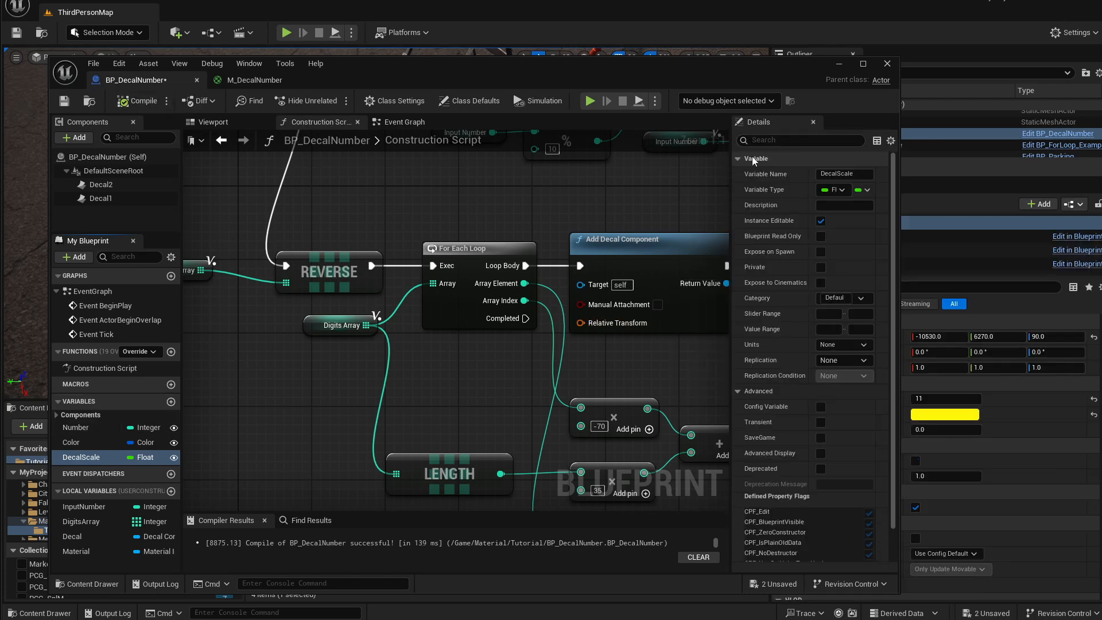
pyautogui.click(739, 159)
pyautogui.click(849, 190)
pyautogui.write('0.2')
pyautogui.press('Return')
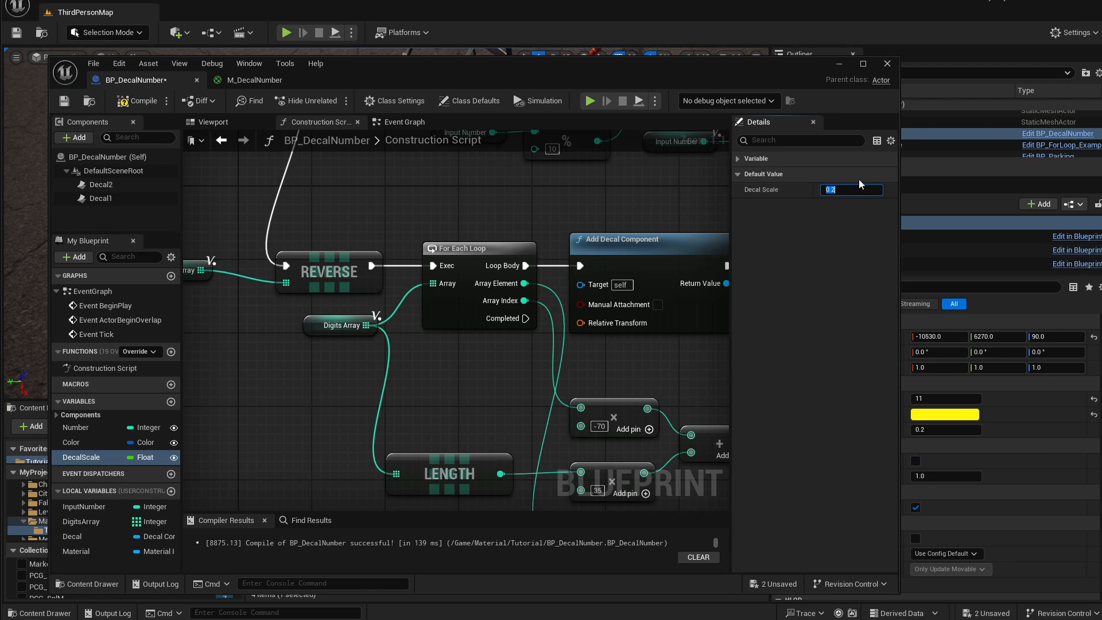
pyautogui.click(137, 101)
pyautogui.click(64, 101)
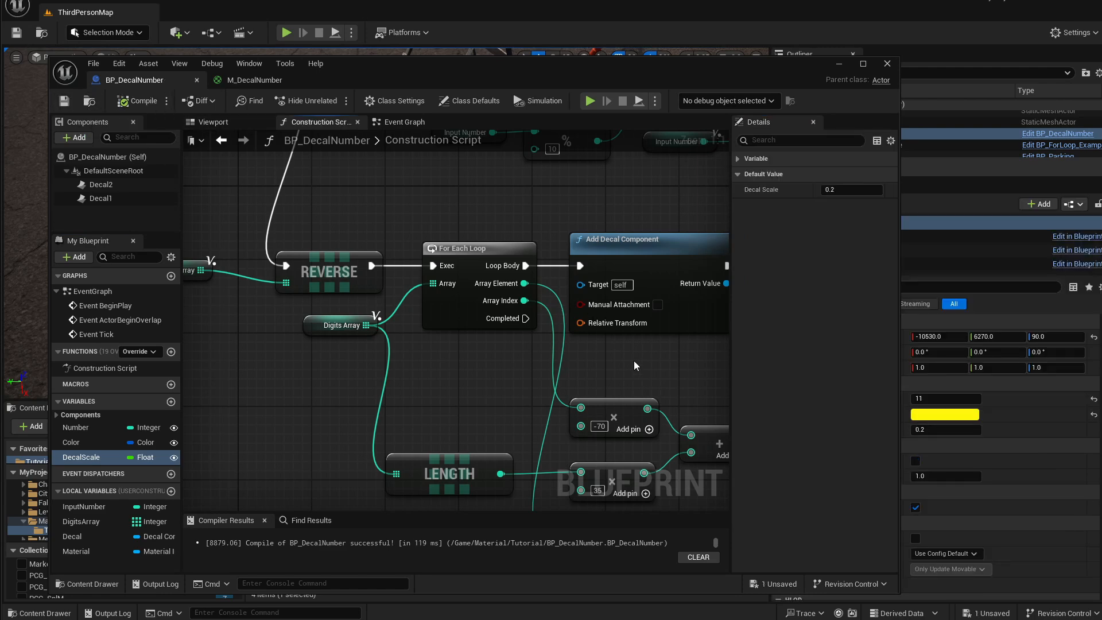
# Connect a DecalScale getter to the Set Relative Transform's New Transform Scale.
pyautogui.moveTo(642, 385); pyautogui.dragTo(583, 362, button='right')
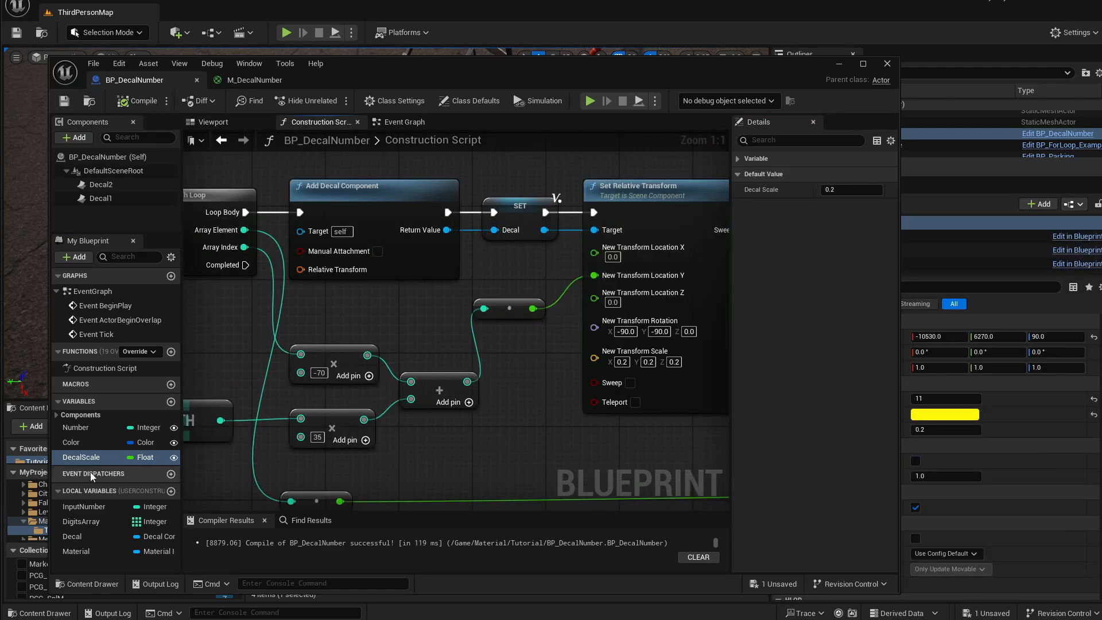
pyautogui.moveTo(72, 460); pyautogui.dragTo(594, 360)
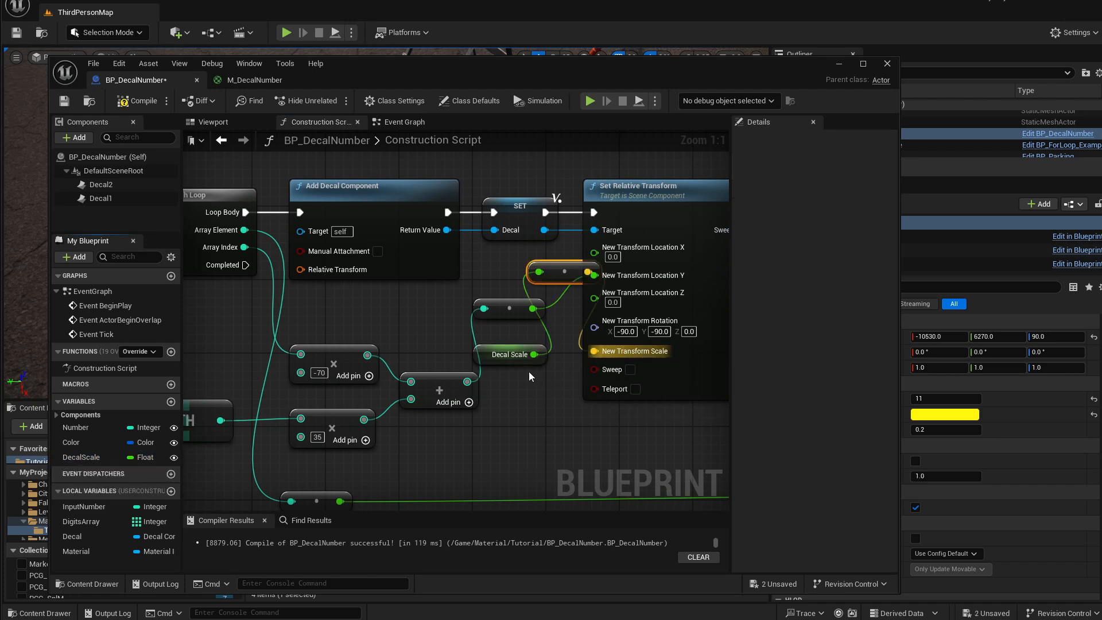
# Reposition the offset multiply and Length nodes to make room in the Construction Script graph.
pyautogui.moveTo(614, 370); pyautogui.dragTo(525, 396, button='right')
pyautogui.moveTo(580, 231); pyautogui.dragTo(627, 231)
pyautogui.moveTo(403, 418); pyautogui.dragTo(483, 385)
pyautogui.moveTo(394, 368); pyautogui.dragTo(585, 365, button='right')
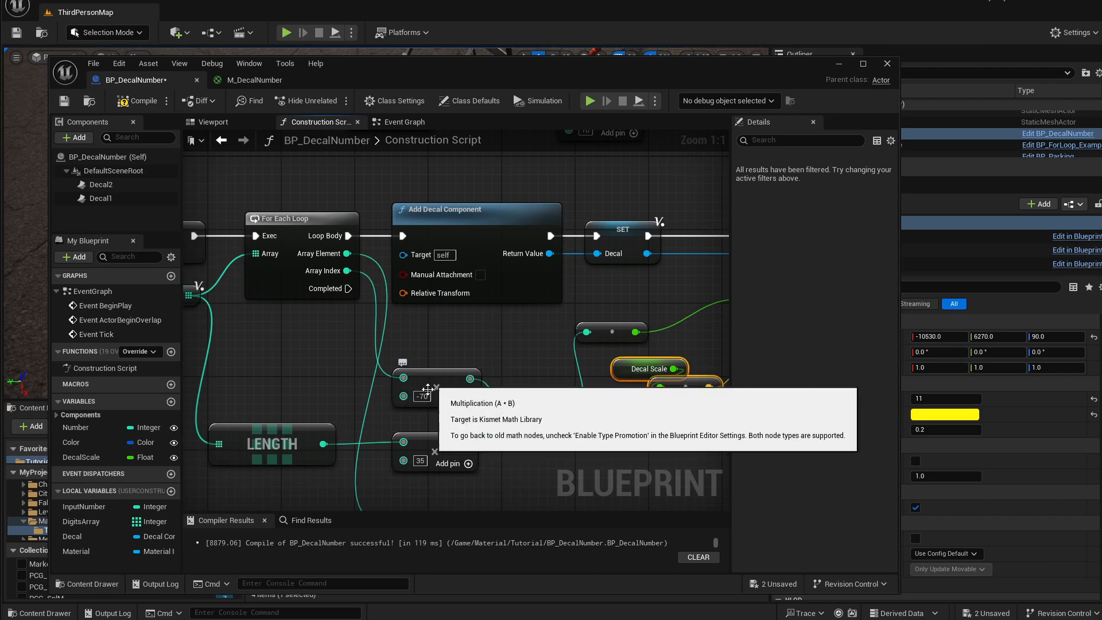
pyautogui.moveTo(428, 376); pyautogui.dragTo(437, 388)
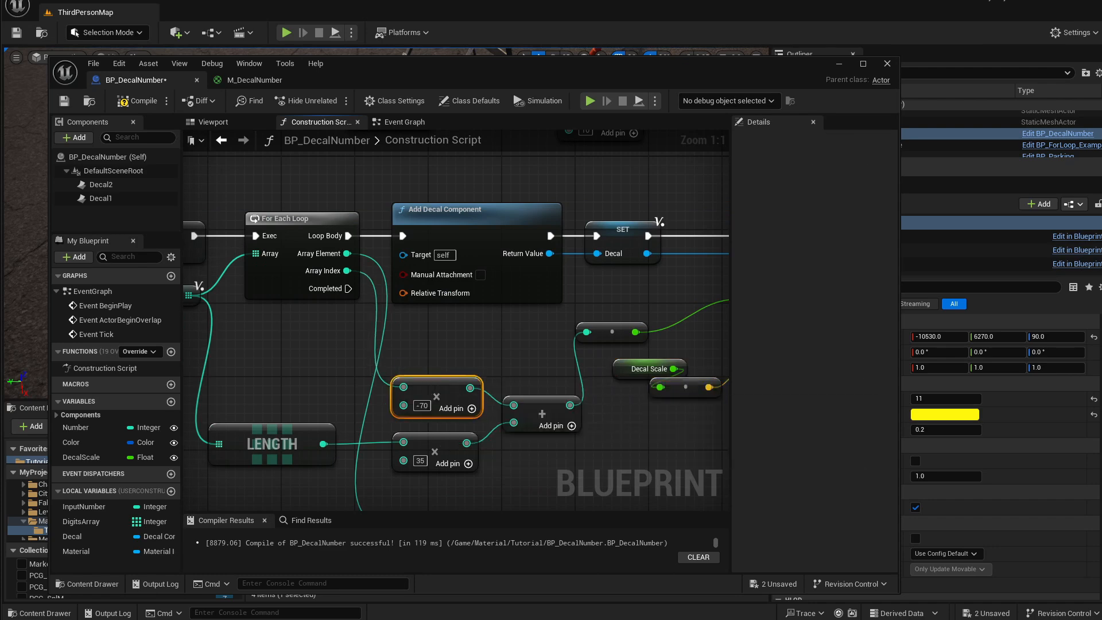
pyautogui.moveTo(568, 383); pyautogui.dragTo(457, 373, button='right')
pyautogui.moveTo(633, 363); pyautogui.dragTo(568, 372, button='right')
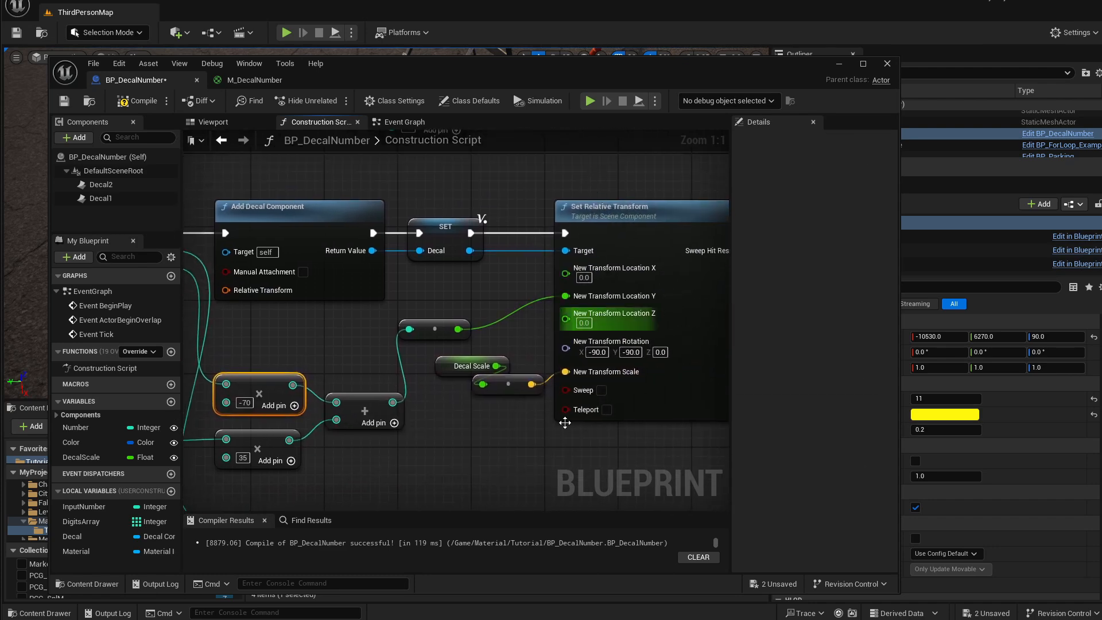
pyautogui.moveTo(397, 376); pyautogui.dragTo(563, 378, button='right')
pyautogui.click(412, 405)
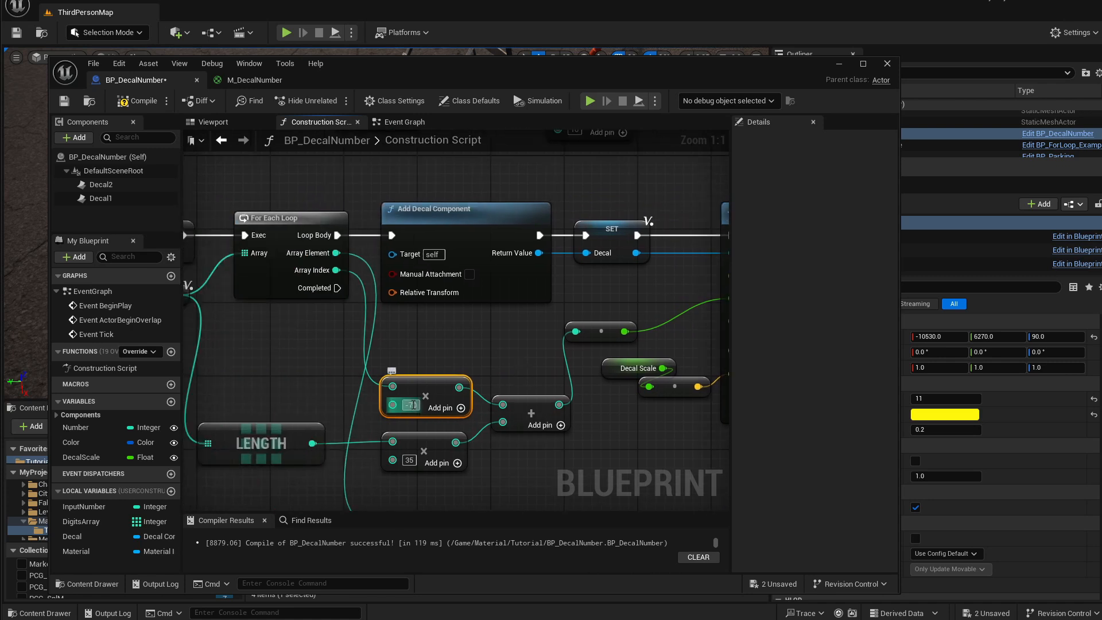
pyautogui.moveTo(339, 364); pyautogui.dragTo(369, 364, button='right')
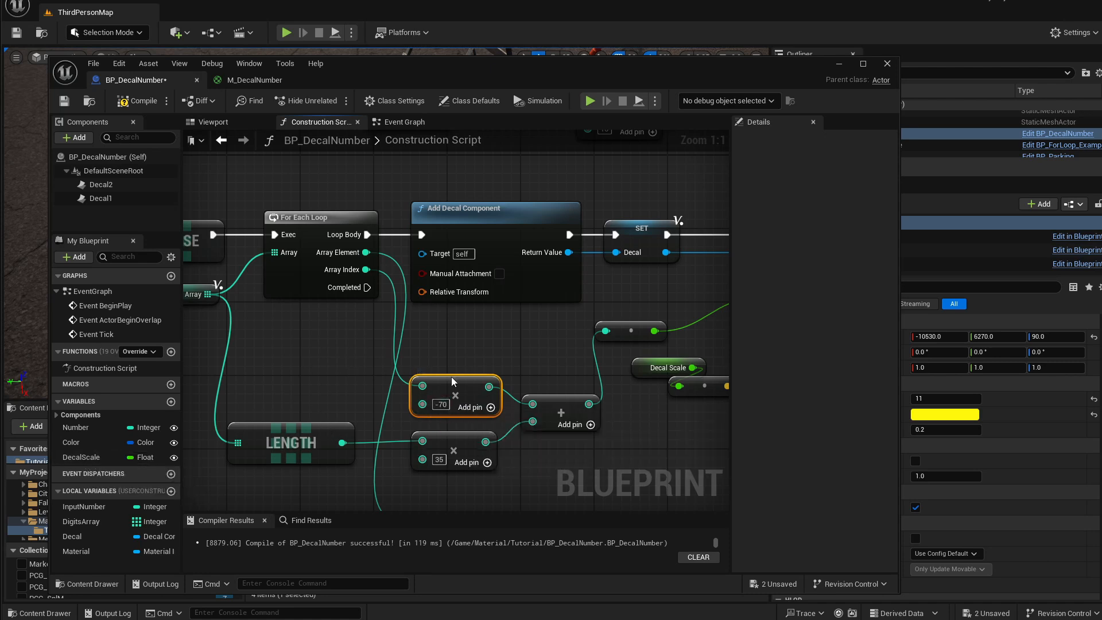
pyautogui.moveTo(395, 397); pyautogui.dragTo(422, 359, button='right')
pyautogui.moveTo(328, 455); pyautogui.dragTo(448, 401)
pyautogui.moveTo(359, 392); pyautogui.dragTo(349, 420)
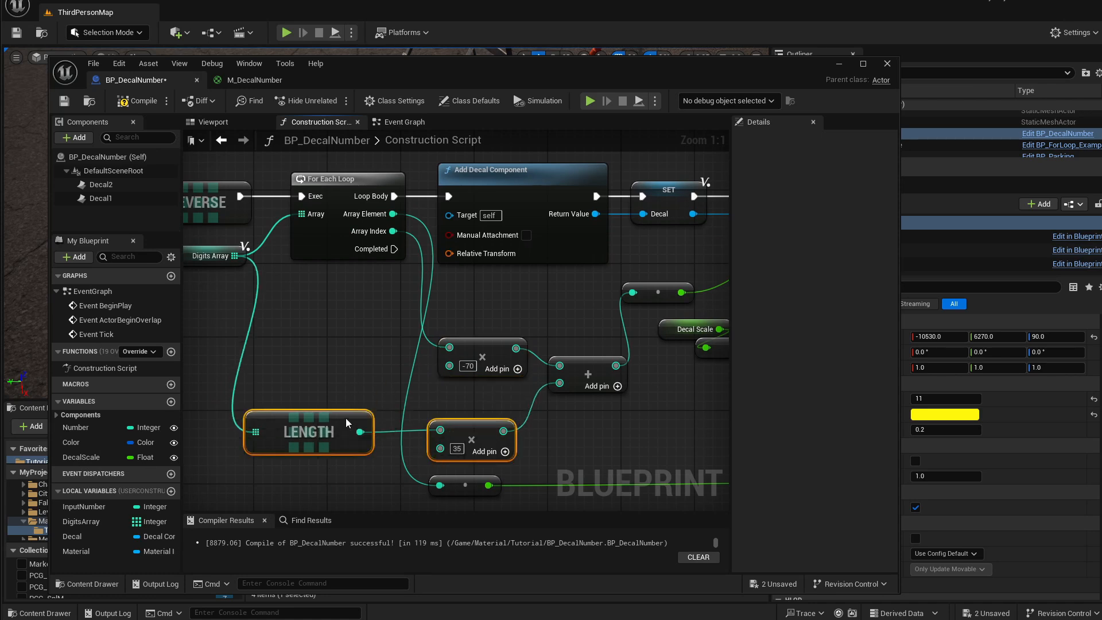
pyautogui.click(377, 363)
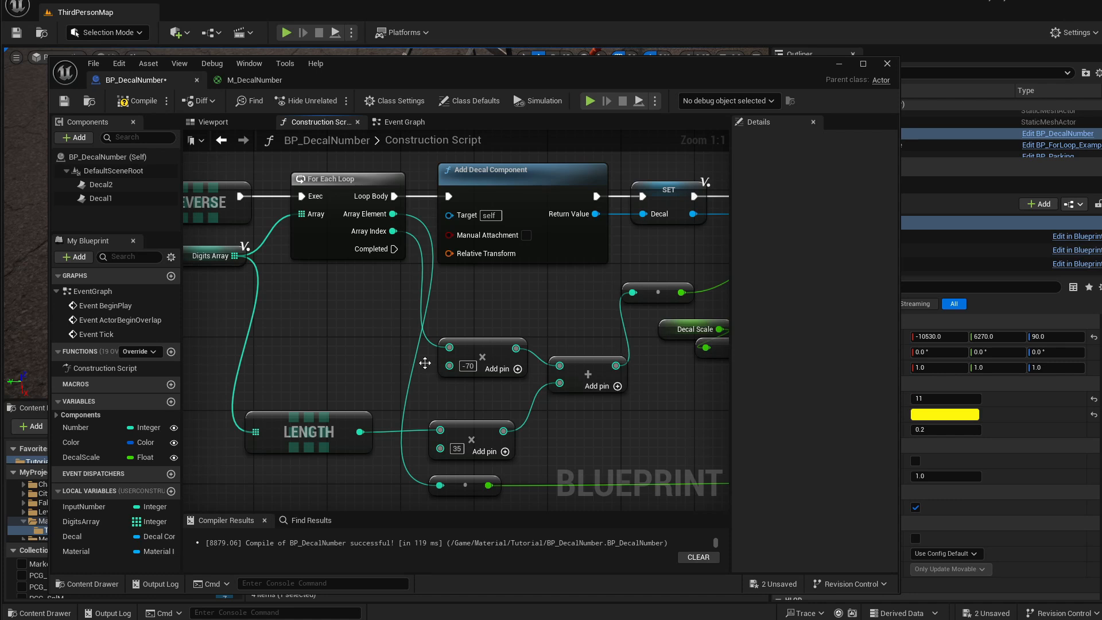
# Add a DecalScale getter and multiply it by 350.
pyautogui.click(75, 458)
pyautogui.click(329, 342)
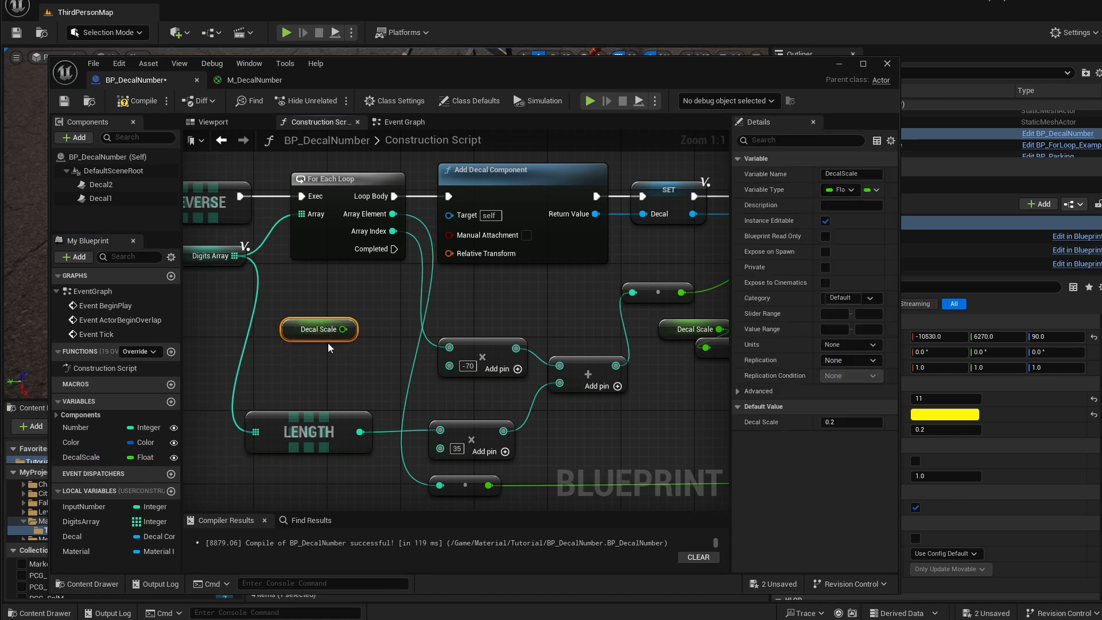
pyautogui.moveTo(288, 331); pyautogui.dragTo(366, 328)
pyautogui.write('*')
pyautogui.press('Return')
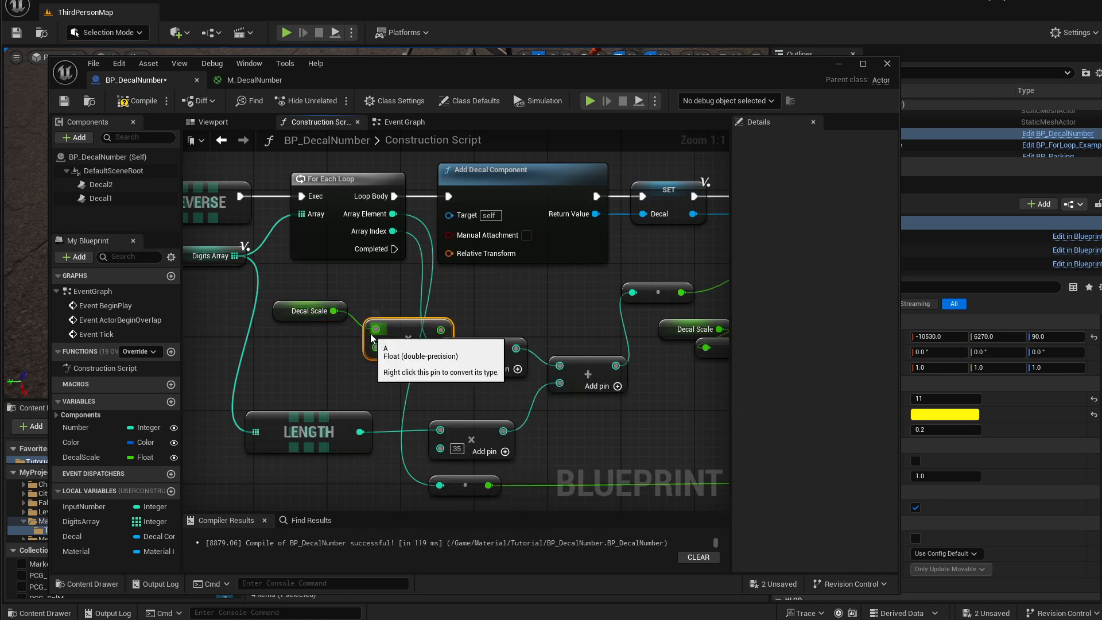
pyautogui.click(400, 348)
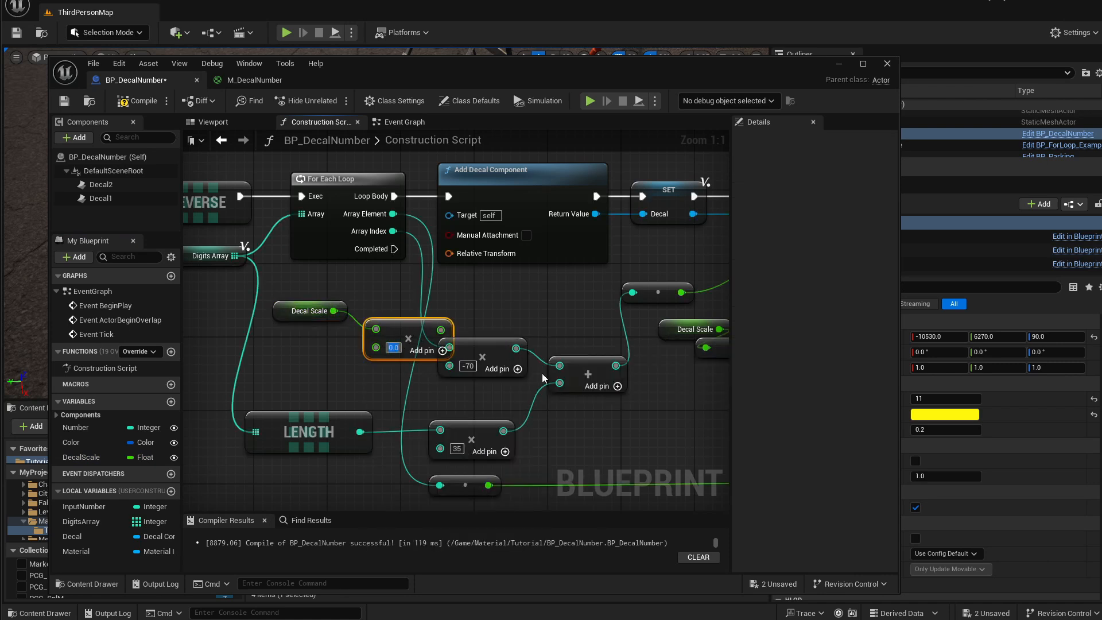
pyautogui.write('350')
# Feed the DecalScale×350 product into the Array Index multiply node in place of -70, adding a -1 pin.
pyautogui.moveTo(393, 273); pyautogui.dragTo(305, 342)
pyautogui.moveTo(398, 326); pyautogui.dragTo(330, 327)
pyautogui.click(329, 328)
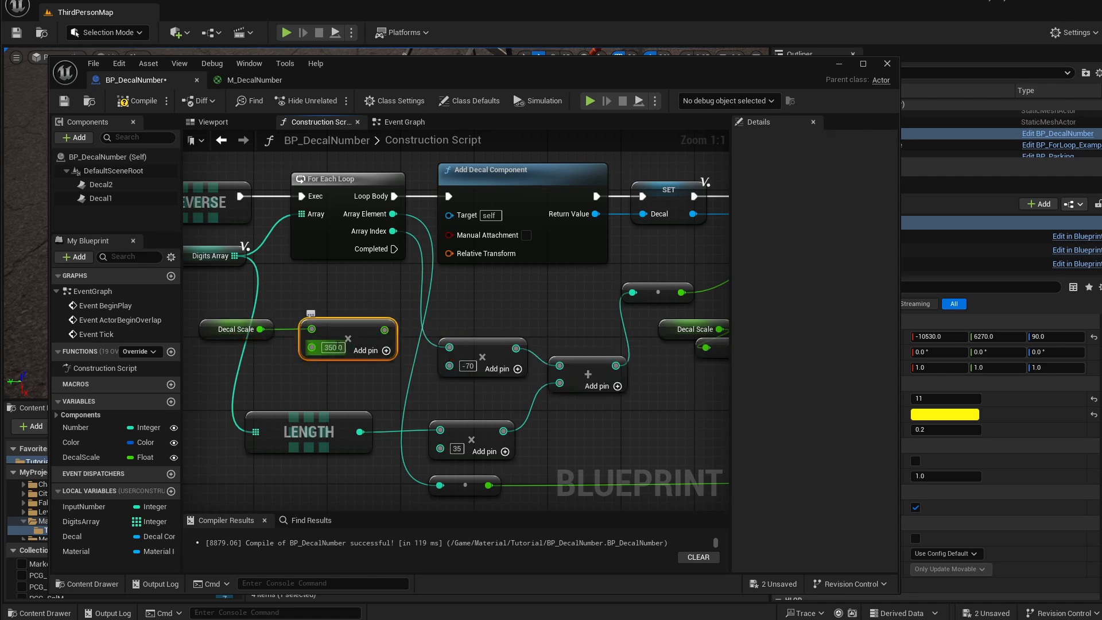
pyautogui.moveTo(214, 328); pyautogui.dragTo(224, 329)
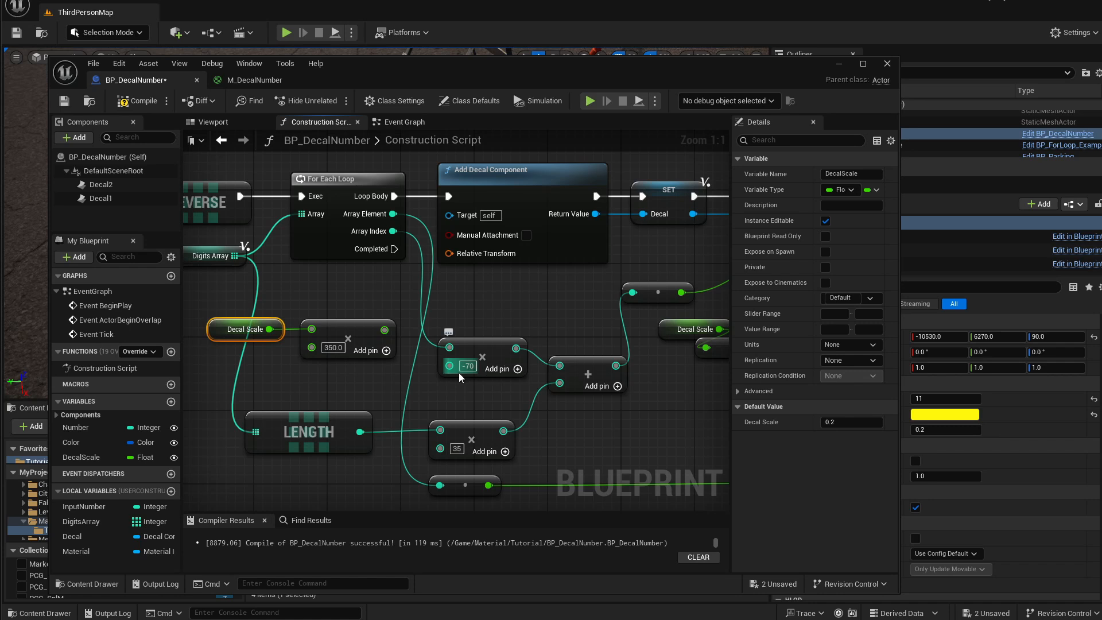
pyautogui.click(335, 354)
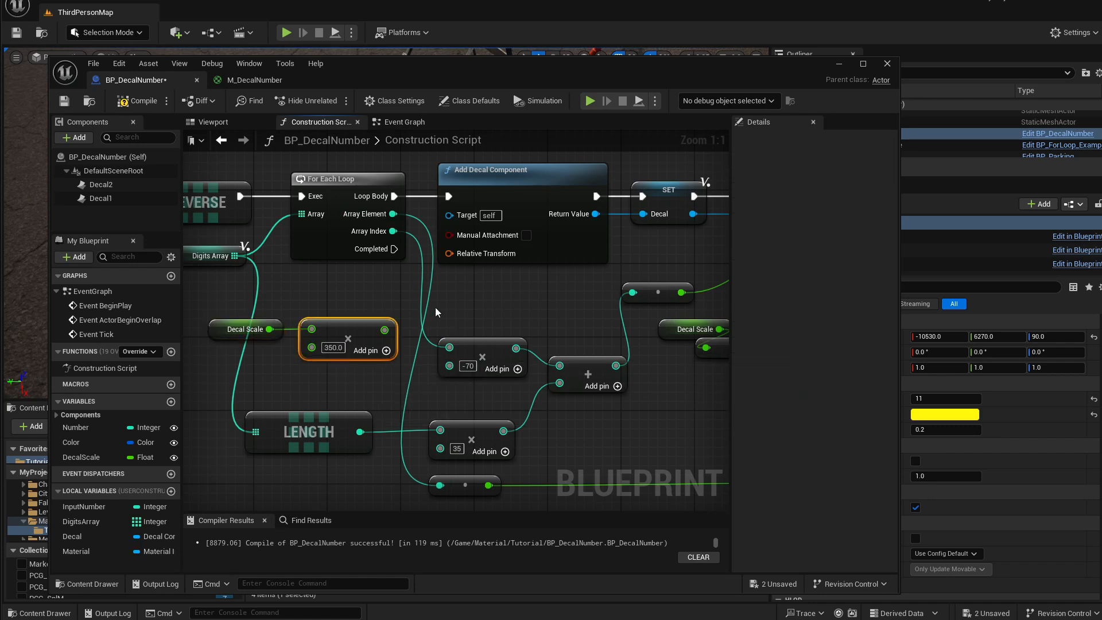
pyautogui.moveTo(327, 303); pyautogui.dragTo(257, 333)
pyautogui.moveTo(333, 327); pyautogui.dragTo(236, 350)
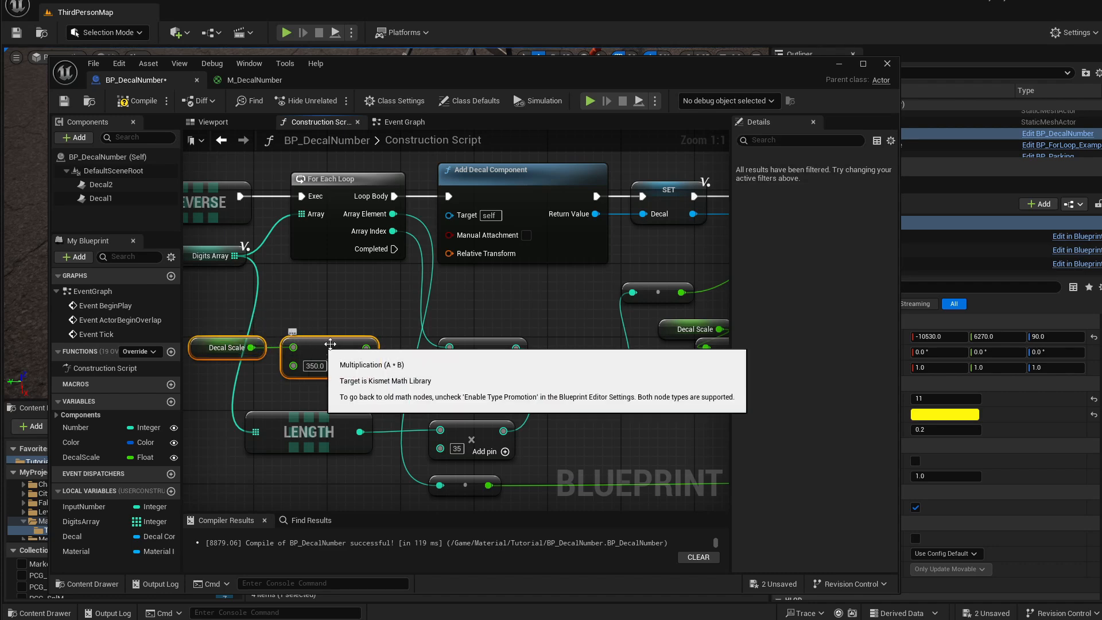
pyautogui.moveTo(372, 350); pyautogui.dragTo(468, 340)
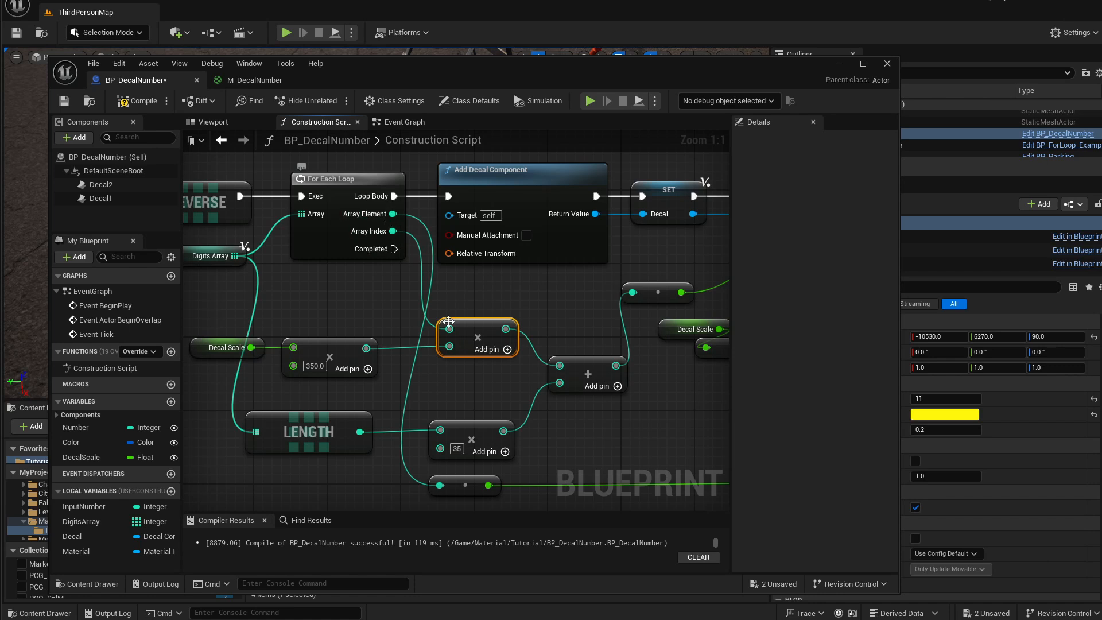
pyautogui.click(507, 350)
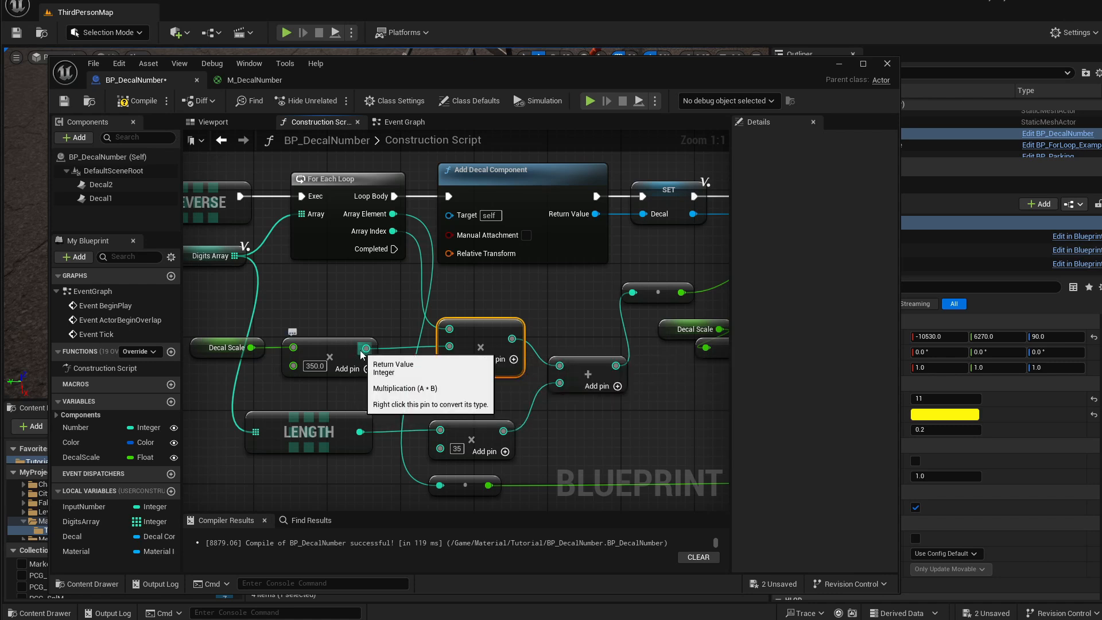
# Feed the same product into the Length multiply node and add a third float pin set to 0.5.
pyautogui.moveTo(366, 349); pyautogui.dragTo(453, 447)
pyautogui.moveTo(465, 438); pyautogui.dragTo(474, 419)
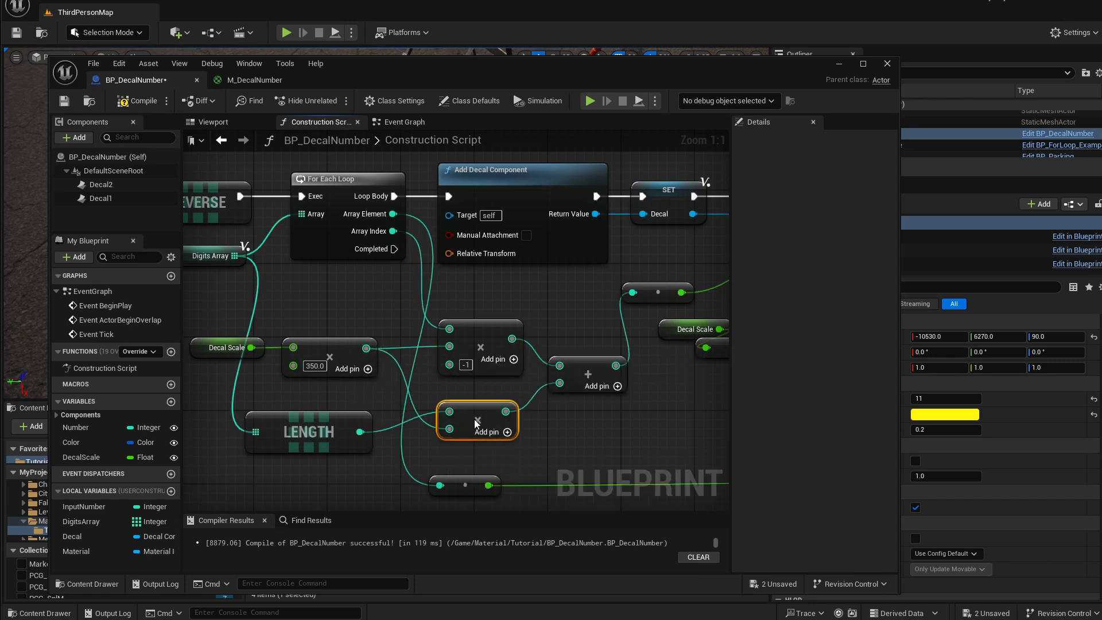
pyautogui.click(508, 433)
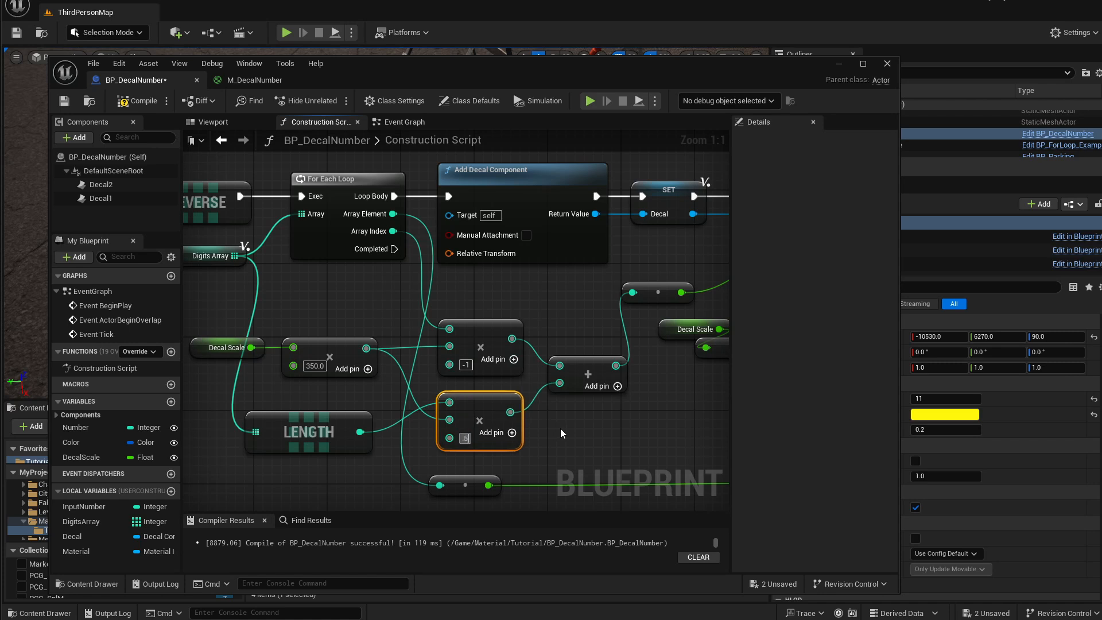
pyautogui.click(501, 454)
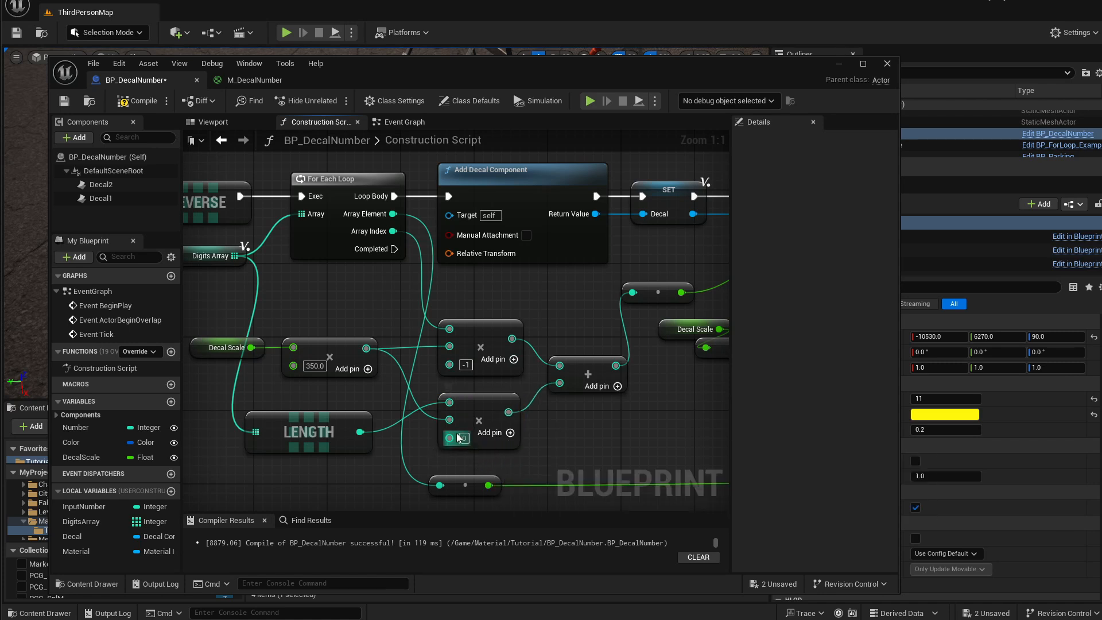
pyautogui.rightClick(460, 438)
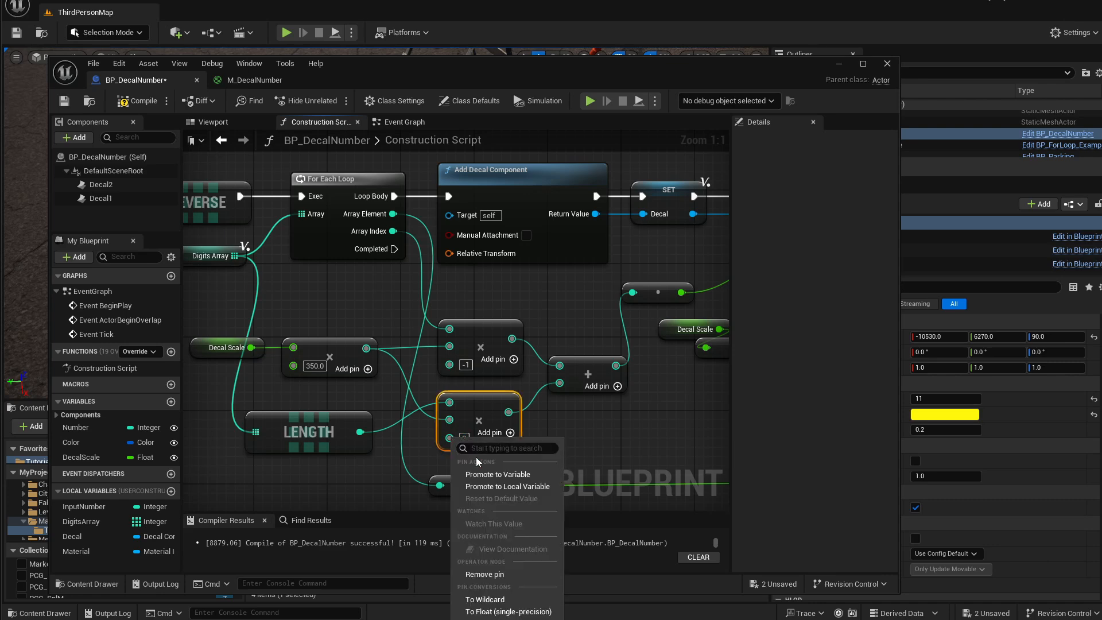
pyautogui.click(447, 434)
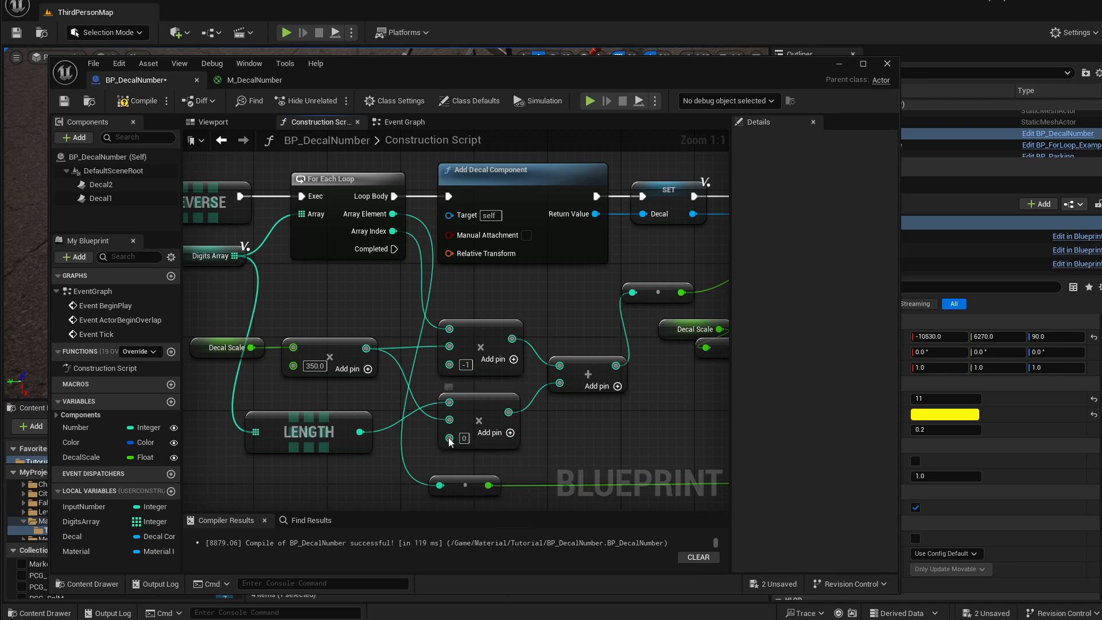
pyautogui.rightClick(449, 438)
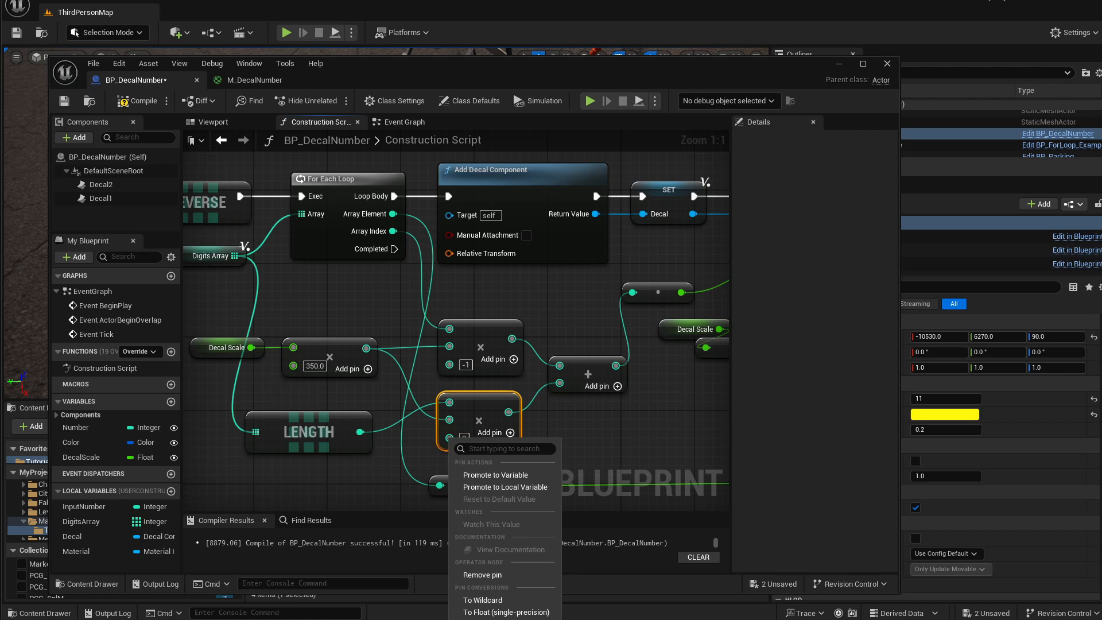
pyautogui.click(506, 612)
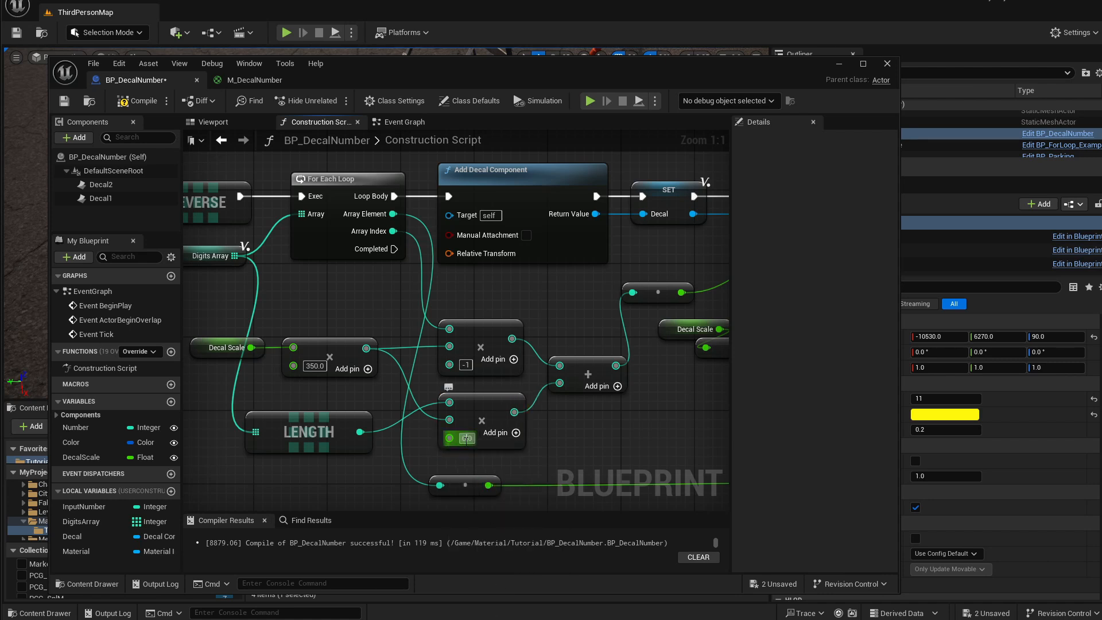
pyautogui.click(467, 438)
pyautogui.write('0.5')
# Delete the old Add node that combined the offset products.
pyautogui.moveTo(636, 423); pyautogui.dragTo(454, 423, button='right')
pyautogui.click(536, 371)
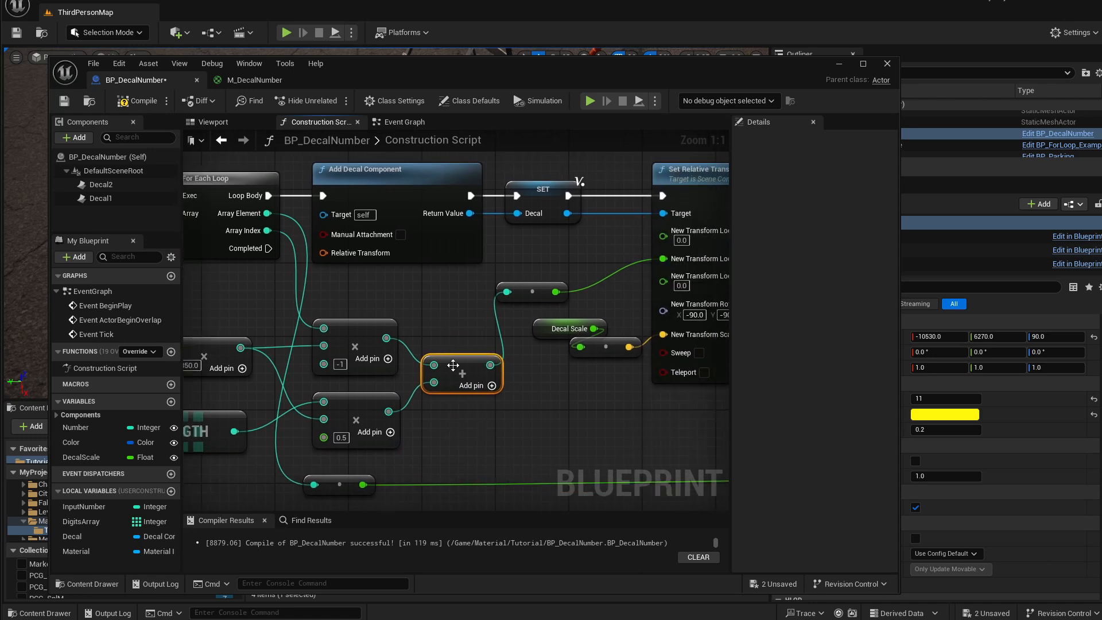
pyautogui.moveTo(466, 318); pyautogui.dragTo(446, 344, button='right')
pyautogui.moveTo(419, 287); pyautogui.dragTo(514, 417)
pyautogui.press('Delete')
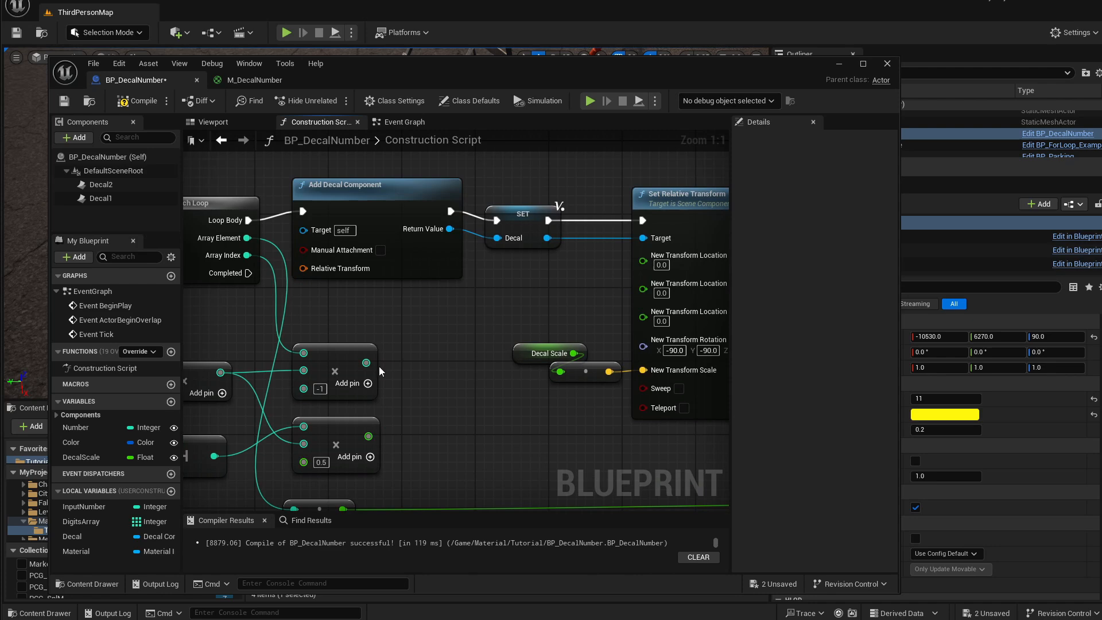
# Convert the Array Index product's output to double-precision float and create an Add node from it.
pyautogui.rightClick(370, 363)
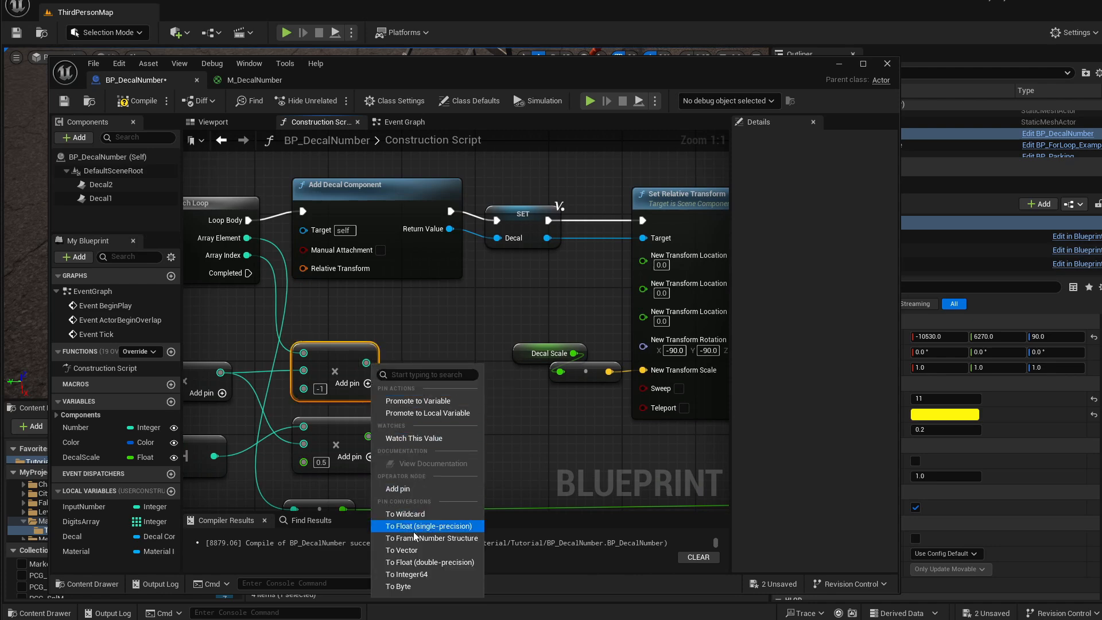
pyautogui.click(423, 561)
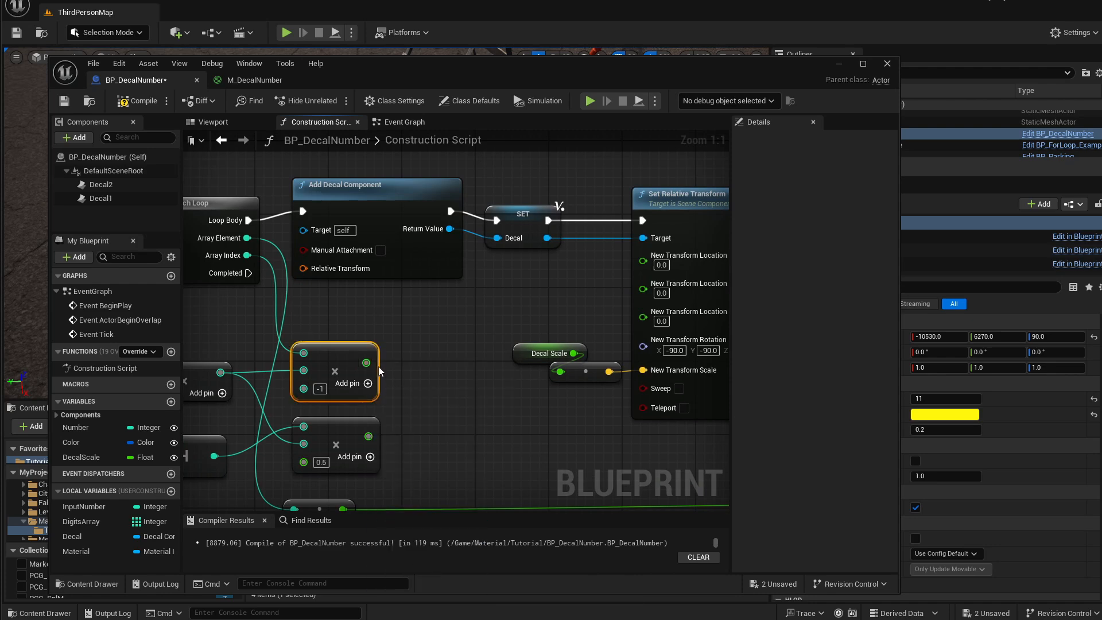
pyautogui.moveTo(365, 362); pyautogui.dragTo(422, 362)
pyautogui.write('add')
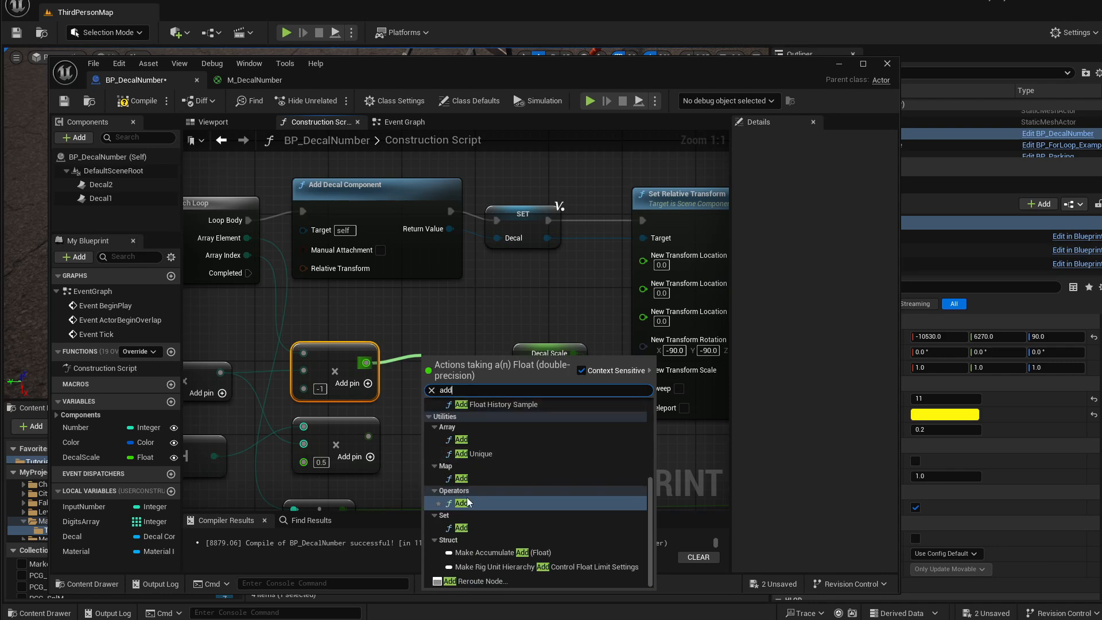
pyautogui.click(466, 499)
# Wire the Length product into the Add node, connect its sum to New Transform Location Y, and compile.
pyautogui.moveTo(368, 436); pyautogui.dragTo(433, 380)
pyautogui.moveTo(469, 365); pyautogui.dragTo(643, 289)
pyautogui.moveTo(501, 244); pyautogui.dragTo(544, 269, button='right')
pyautogui.click(67, 102)
# Try the placed actor's Number at 12 and at 19 in the level editor.
pyautogui.moveTo(572, 72); pyautogui.dragTo(499, 551)
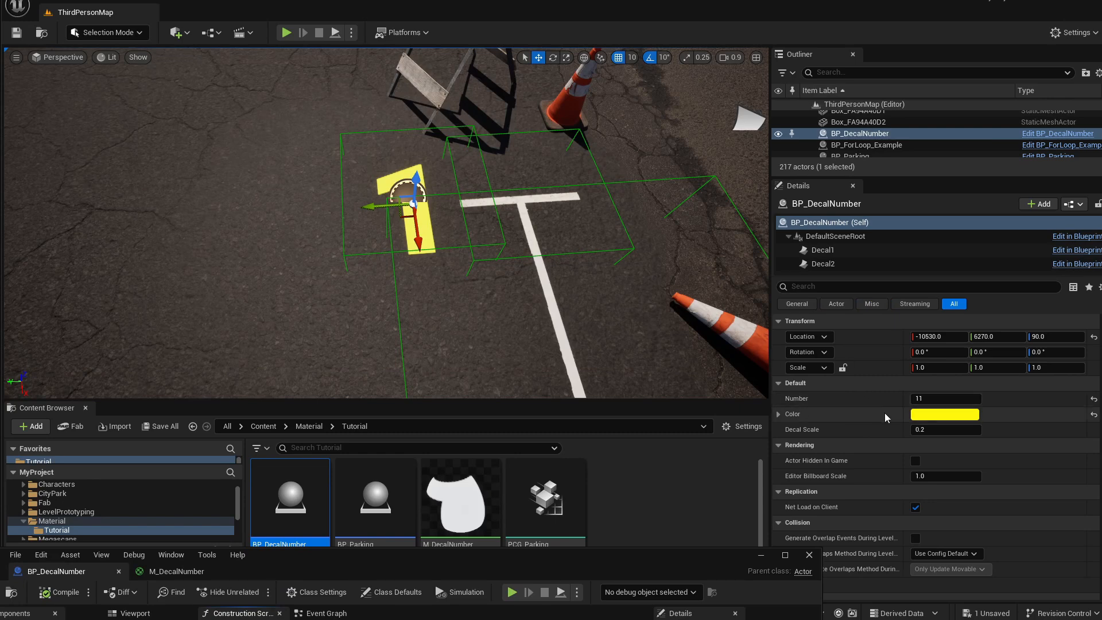
pyautogui.click(945, 399)
pyautogui.write('12')
pyautogui.press('Return')
pyautogui.write('19')
pyautogui.press('Return')
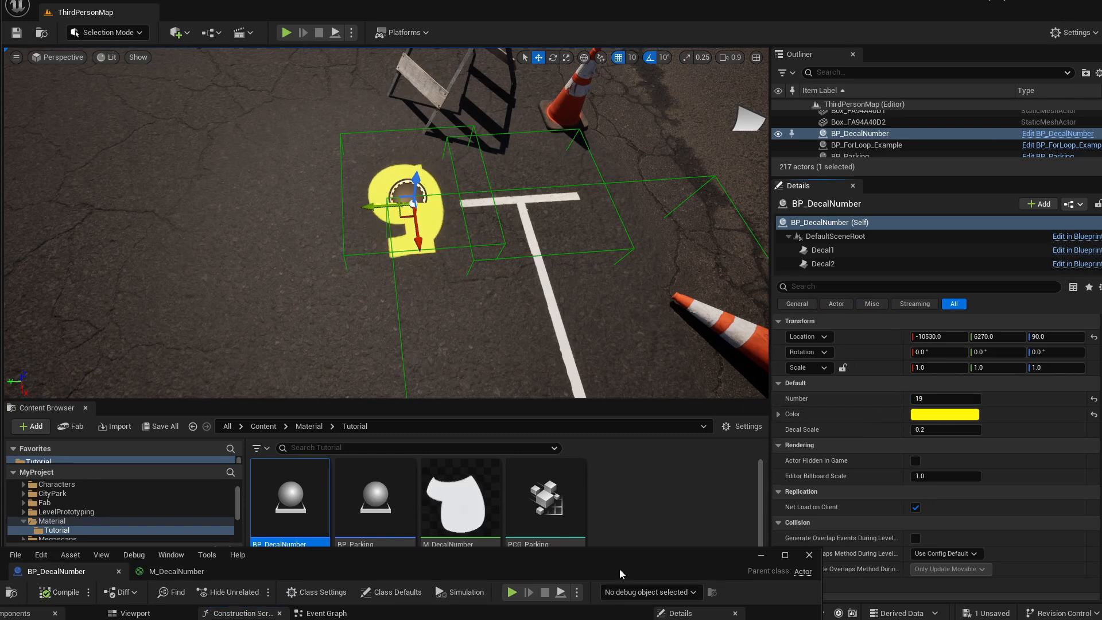
# Reposition the DecalScale getter and its 350 multiply node in the graph.
pyautogui.moveTo(619, 569); pyautogui.dragTo(686, 116)
pyautogui.moveTo(440, 354); pyautogui.dragTo(531, 354, button='right')
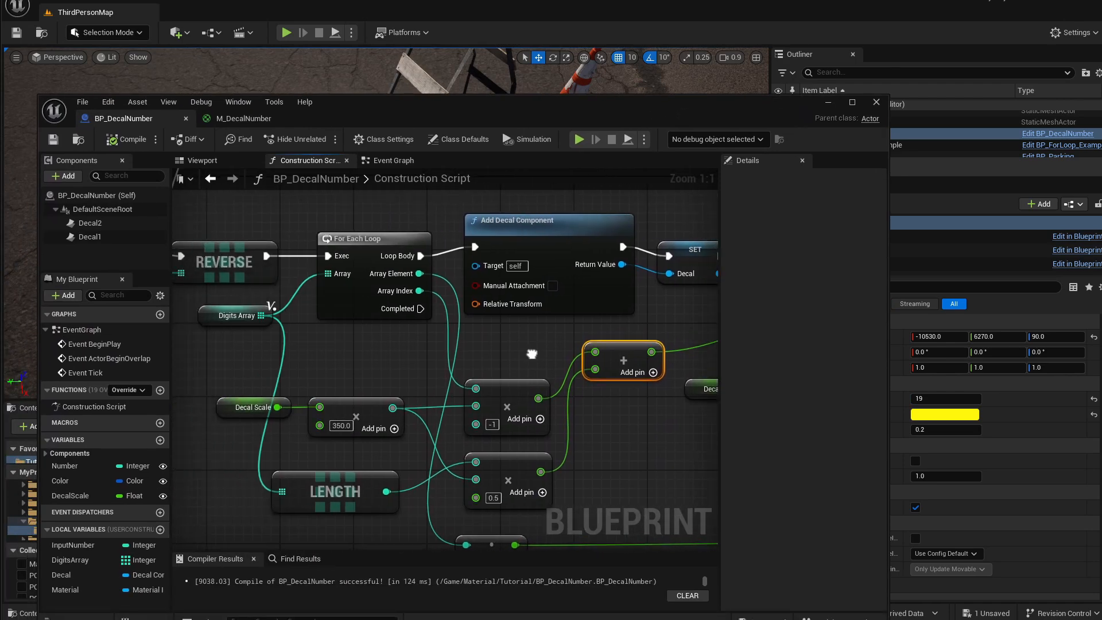
pyautogui.click(344, 414)
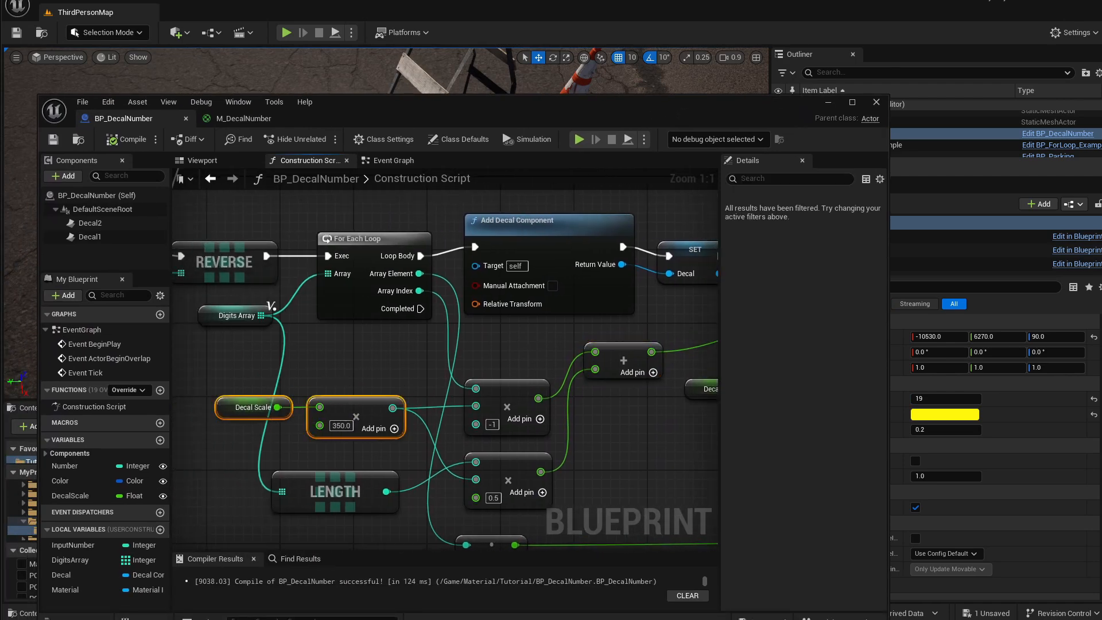
pyautogui.moveTo(642, 399); pyautogui.dragTo(445, 390, button='right')
pyautogui.moveTo(427, 350); pyautogui.dragTo(444, 345)
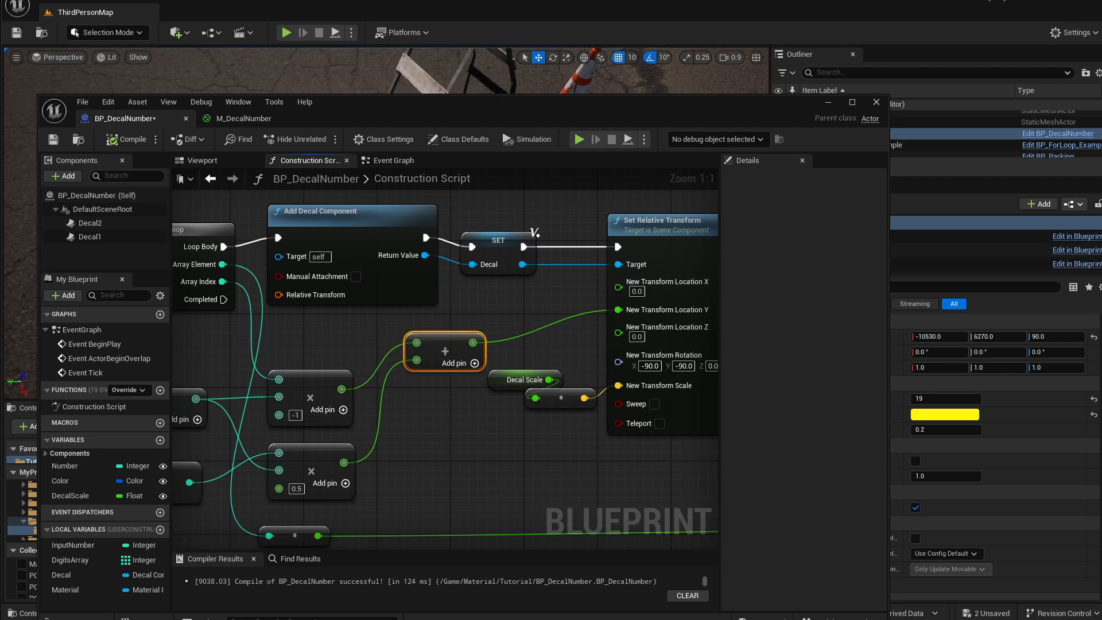
pyautogui.moveTo(286, 315); pyautogui.dragTo(380, 324, button='right')
pyautogui.moveTo(326, 416); pyautogui.dragTo(418, 404, button='right')
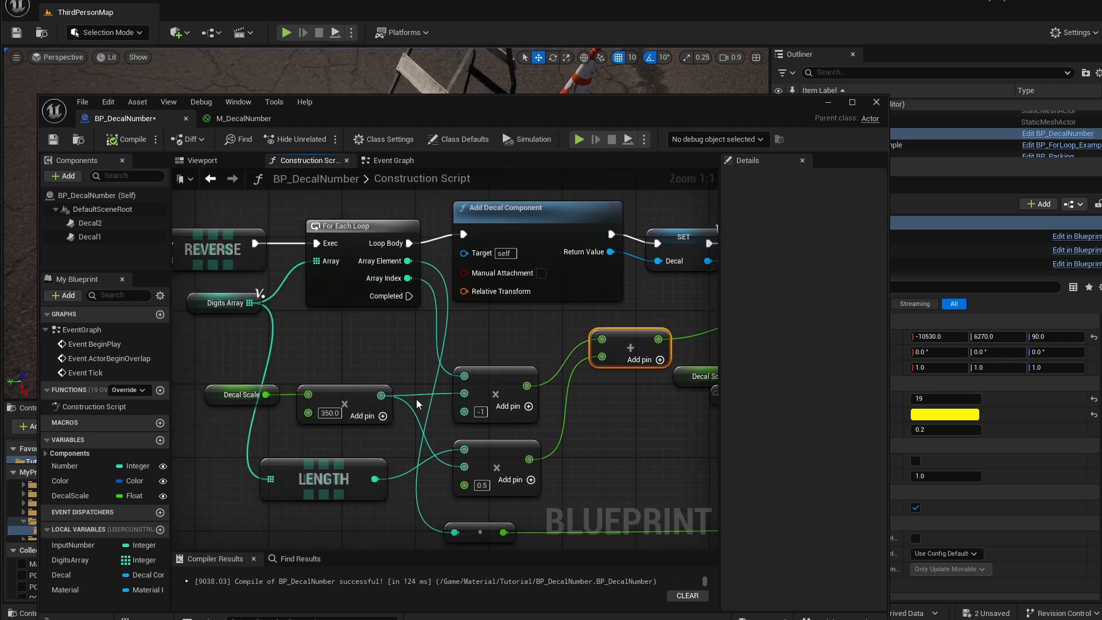
pyautogui.moveTo(232, 370); pyautogui.dragTo(333, 393)
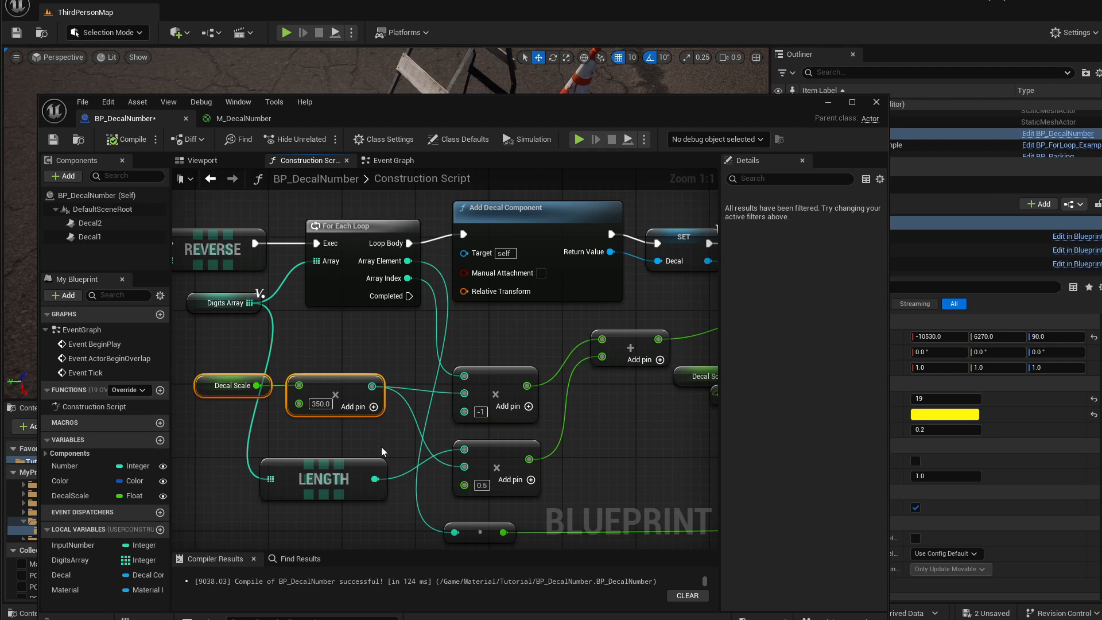
# Rearrange the graph nodes, convert an input pin of the -1 multiply node, and wire the DecalScale × 350 product into it.
pyautogui.moveTo(382, 465); pyautogui.dragTo(326, 475)
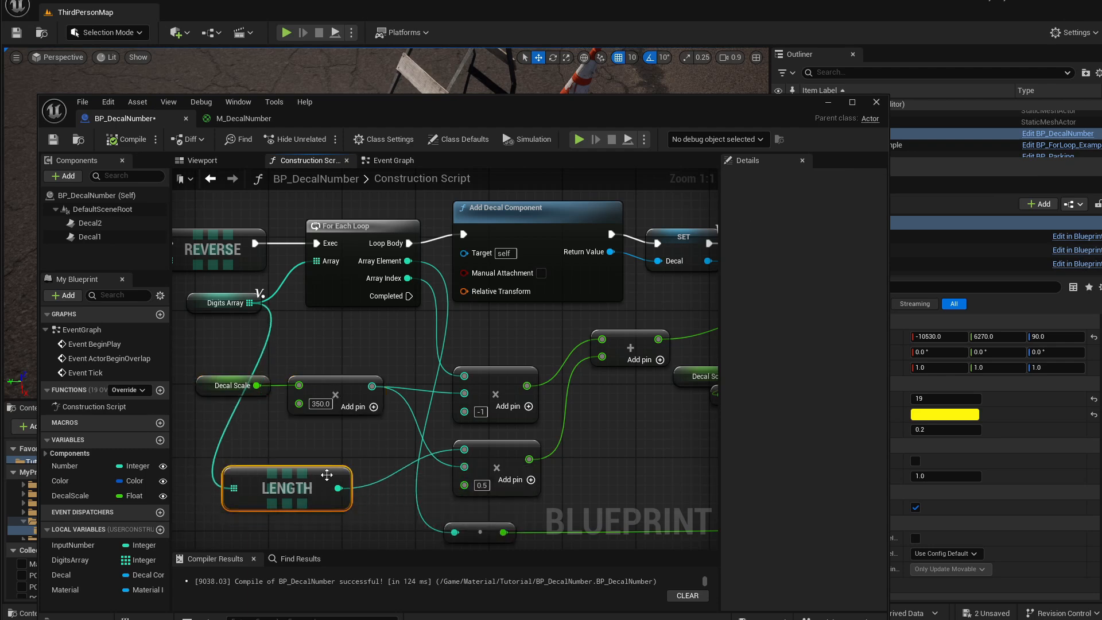
pyautogui.moveTo(494, 450); pyautogui.dragTo(493, 456)
pyautogui.moveTo(572, 439)
pyautogui.mouseDown(button='right')
pyautogui.moveTo(391, 431)
pyautogui.moveTo(566, 421)
pyautogui.mouseUp(button='right')
pyautogui.rightClick(460, 376)
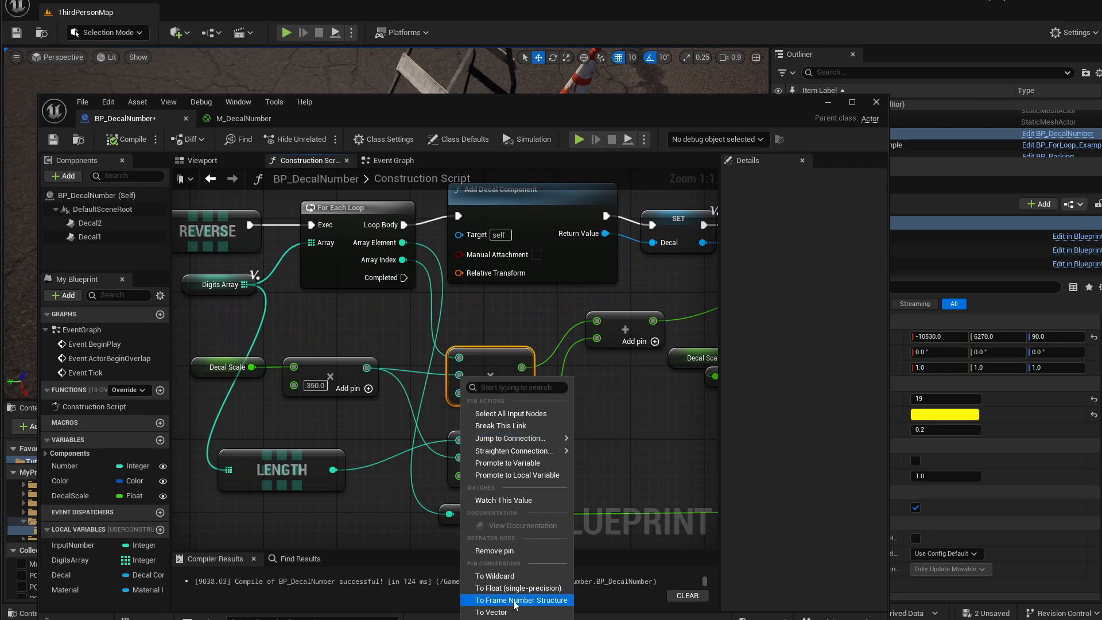
pyautogui.click(505, 618)
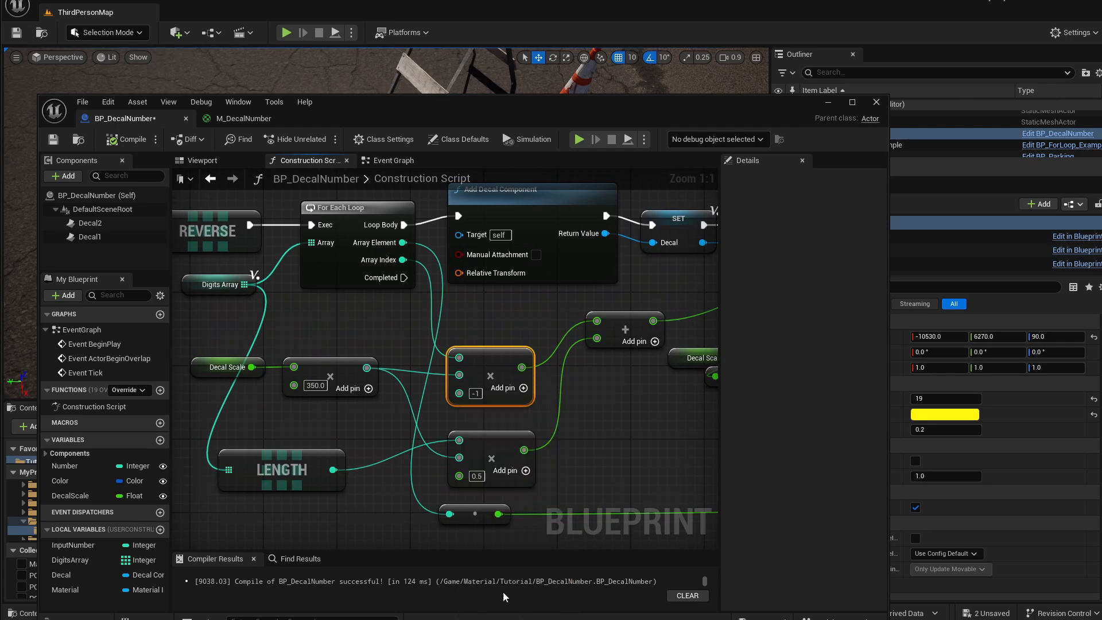
pyautogui.keyDown('ctrl'); pyautogui.moveTo(367, 368); pyautogui.dragTo(459, 375); pyautogui.keyUp('ctrl')
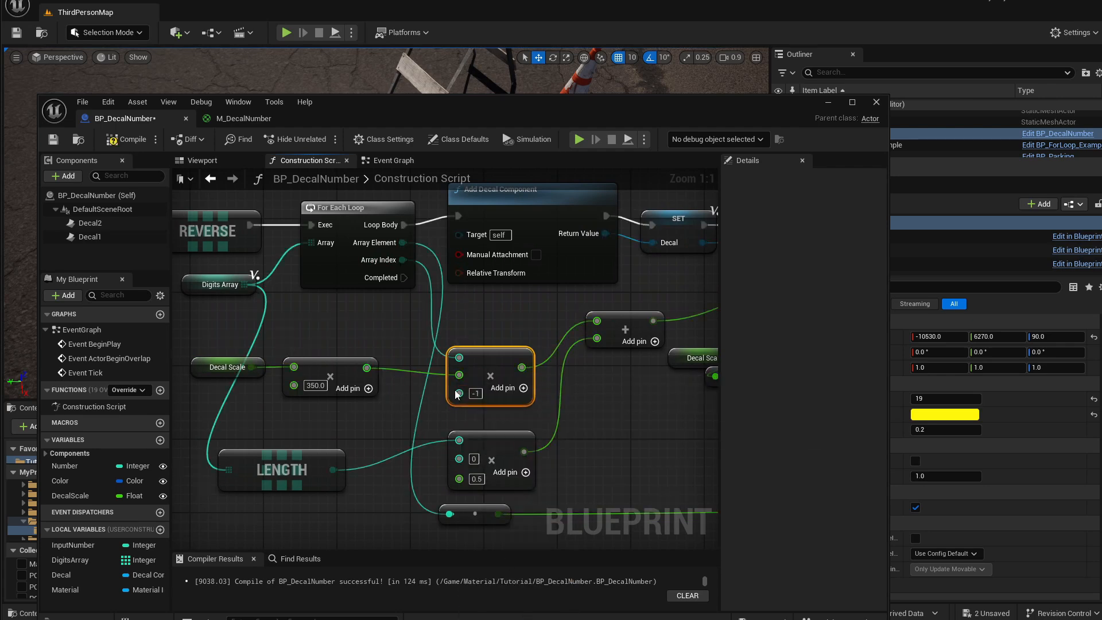
pyautogui.moveTo(367, 367); pyautogui.dragTo(410, 460)
pyautogui.click(355, 431)
# Convert an input pin of the 0.5 multiply node to float, wire the DecalScale × 350 product into it, and compile.
pyautogui.rightClick(472, 461)
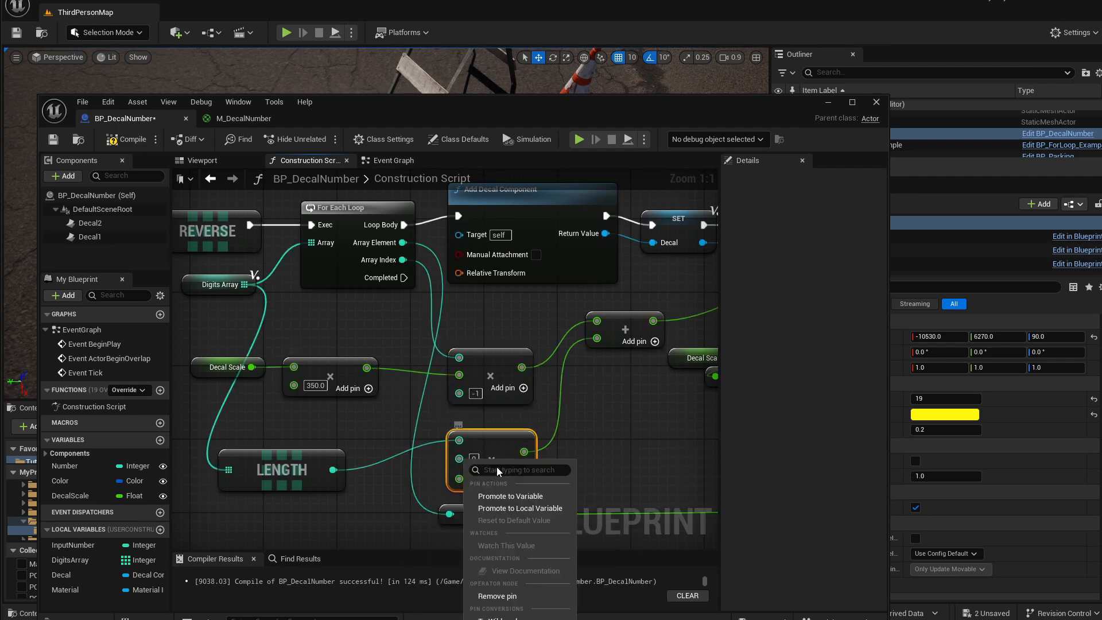
pyautogui.click(505, 619)
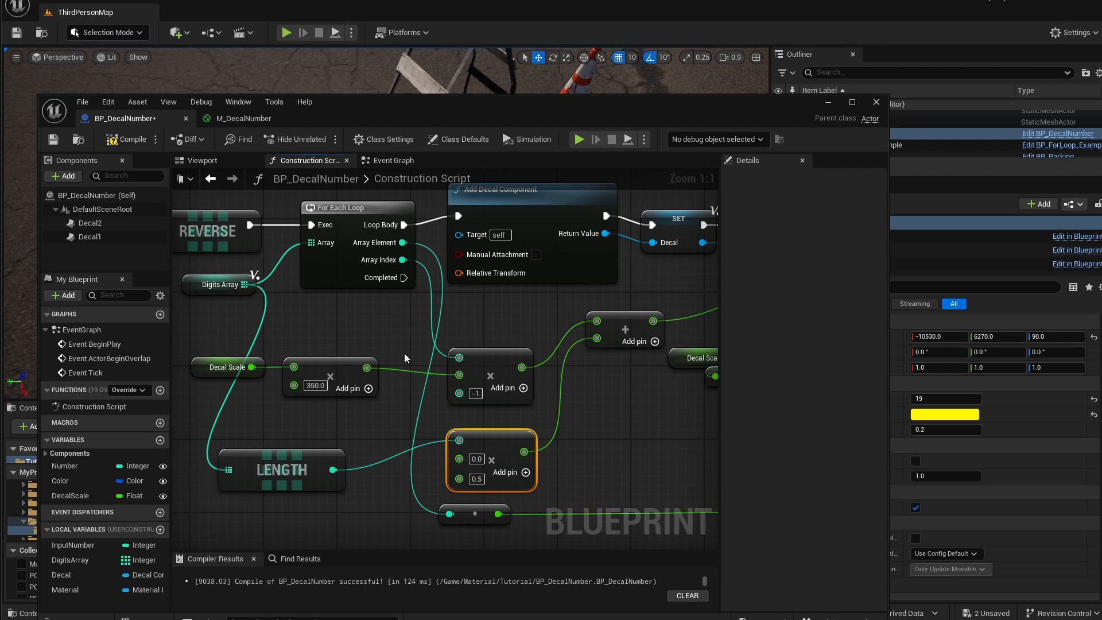
pyautogui.moveTo(366, 367); pyautogui.dragTo(459, 458)
pyautogui.moveTo(570, 440); pyautogui.dragTo(461, 441, button='right')
pyautogui.click(388, 355)
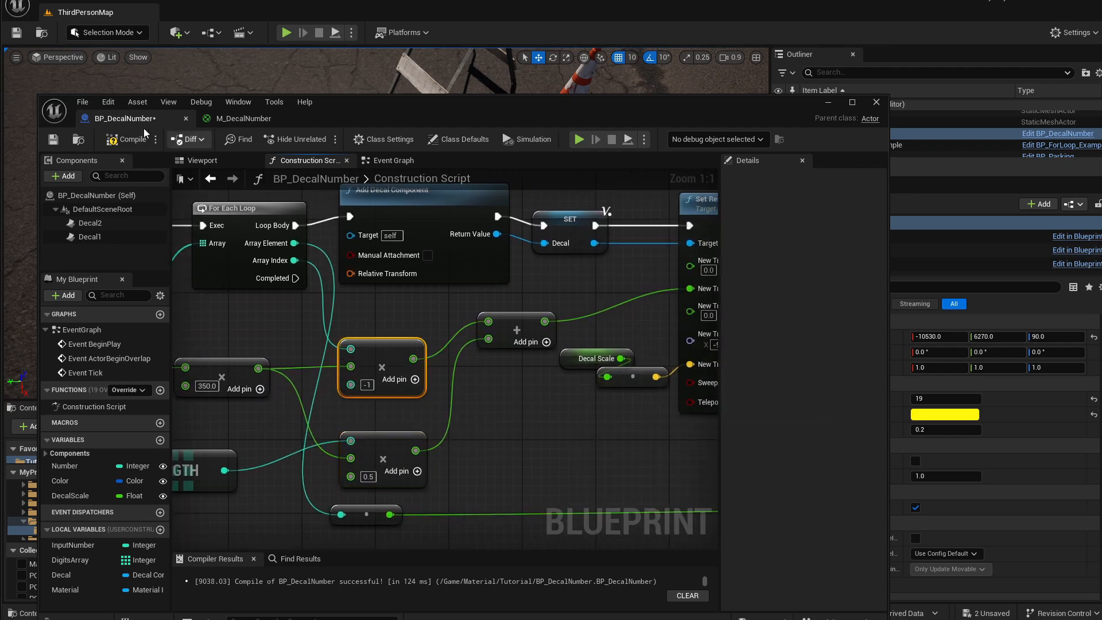
pyautogui.click(125, 139)
# Tidy the multiply nodes in the Construction Script graph and close the Blueprint editor.
pyautogui.moveTo(352, 103); pyautogui.dragTo(384, 89)
pyautogui.moveTo(406, 359); pyautogui.dragTo(518, 377, button='right')
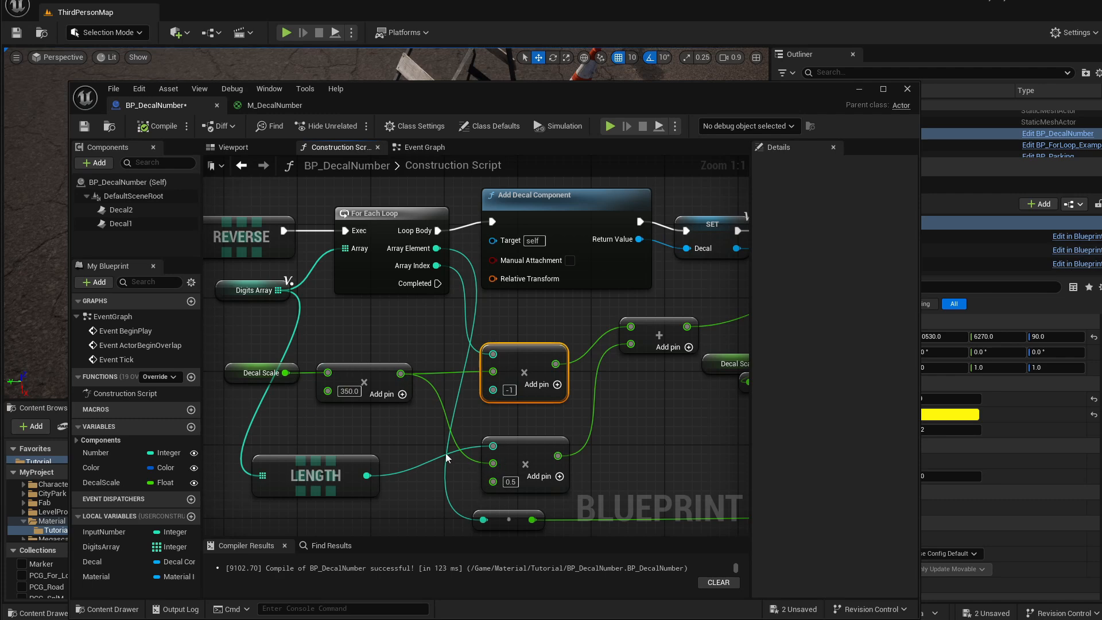
pyautogui.moveTo(505, 433); pyautogui.dragTo(465, 426, button='right')
pyautogui.moveTo(404, 345); pyautogui.dragTo(453, 349, button='right')
pyautogui.moveTo(535, 357); pyautogui.dragTo(424, 361, button='right')
pyautogui.click(857, 90)
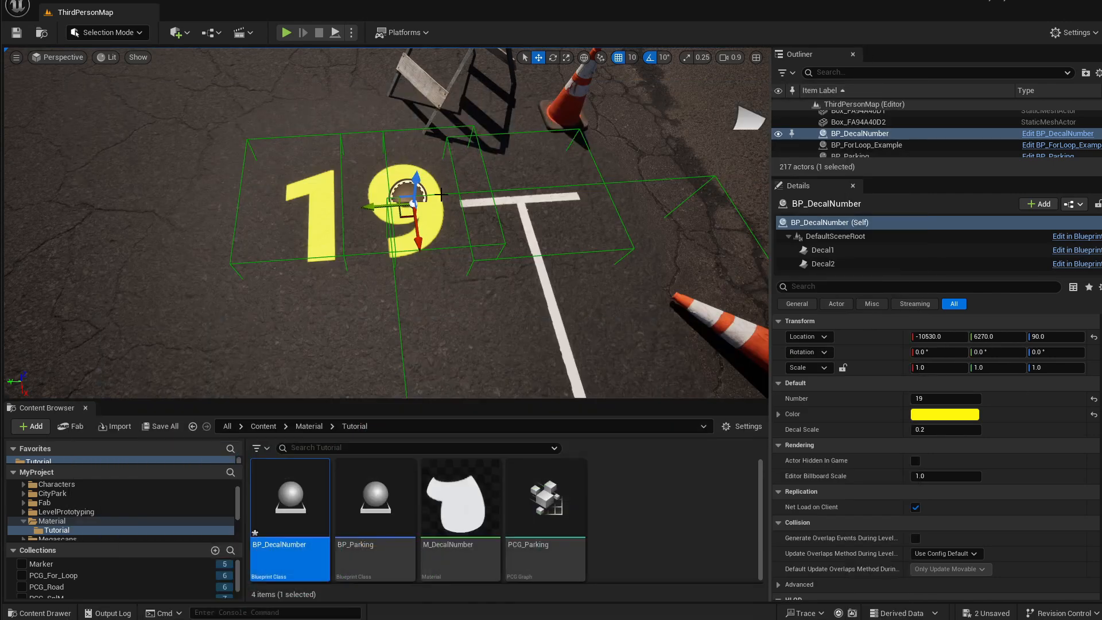
# Set the placed actor's Decal Scale to 0.1 and its Number to 57.
pyautogui.moveTo(916, 397); pyautogui.dragTo(979, 397)
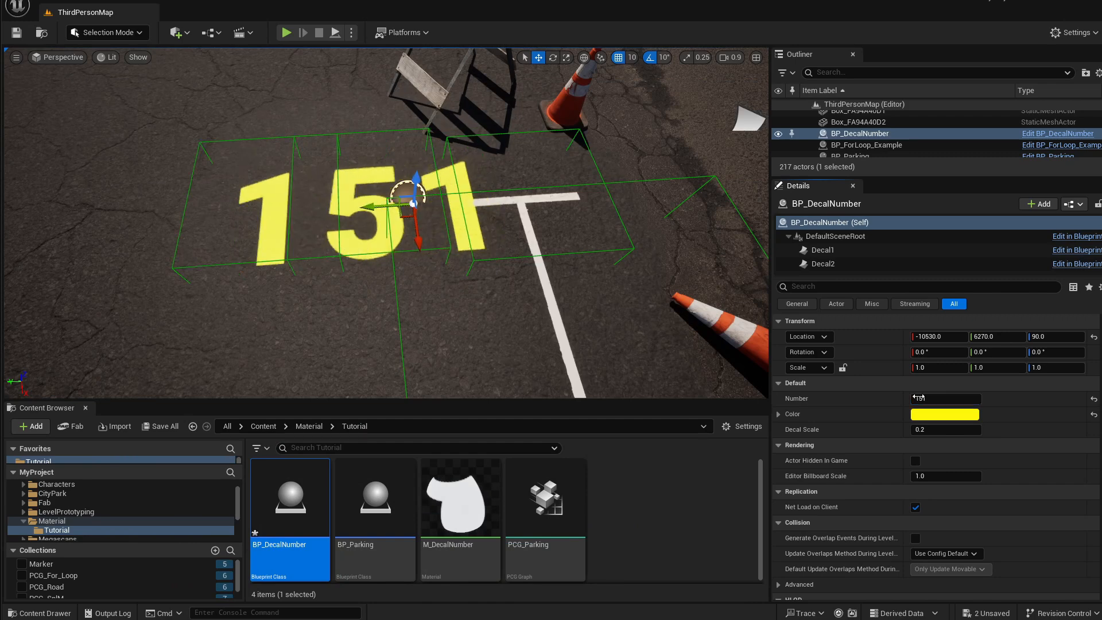
pyautogui.click(930, 431)
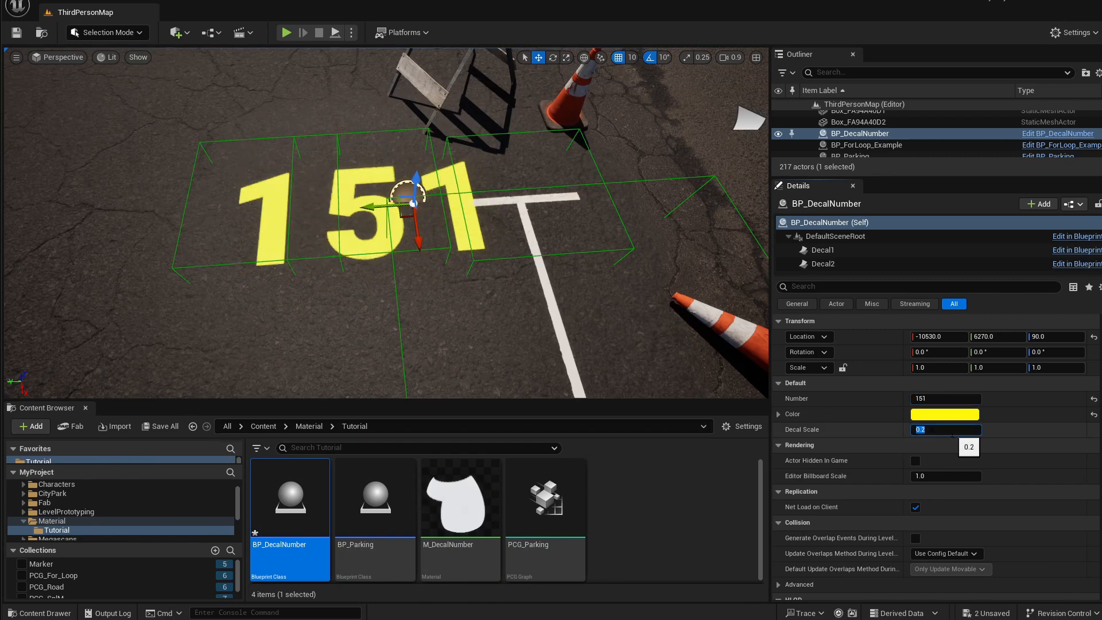
pyautogui.write('.1')
pyautogui.press('Return')
pyautogui.moveTo(926, 394)
pyautogui.mouseDown()
pyautogui.moveTo(953, 393)
pyautogui.moveTo(937, 393)
pyautogui.mouseUp()
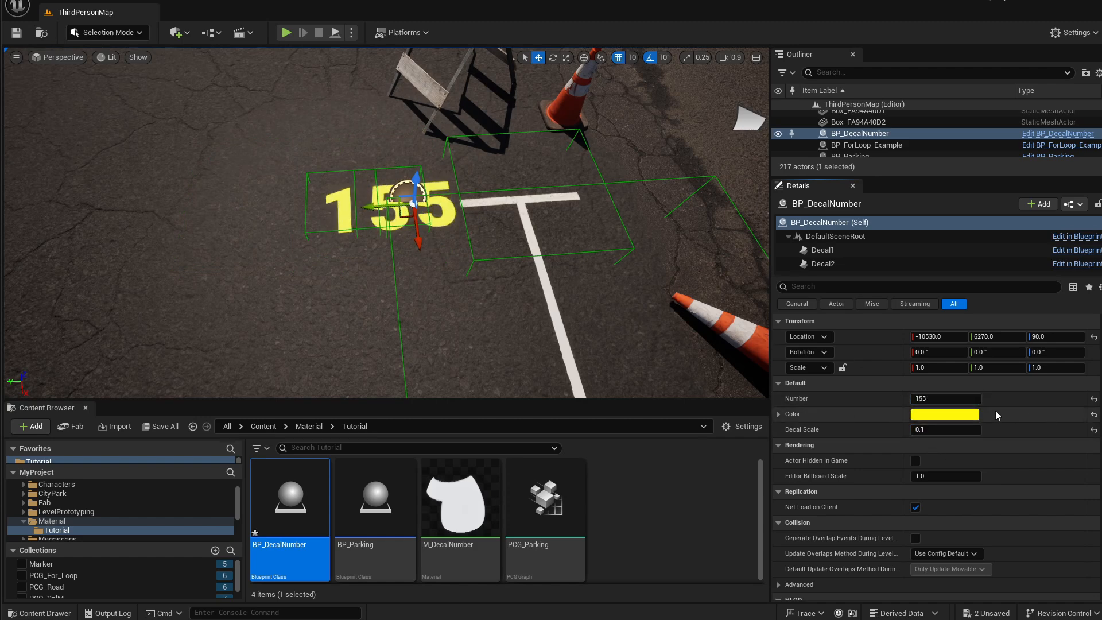
pyautogui.moveTo(941, 398); pyautogui.dragTo(904, 398)
# Toggle game view, then select the decal number actor and focus the viewport on it.
pyautogui.rightClick(446, 317)
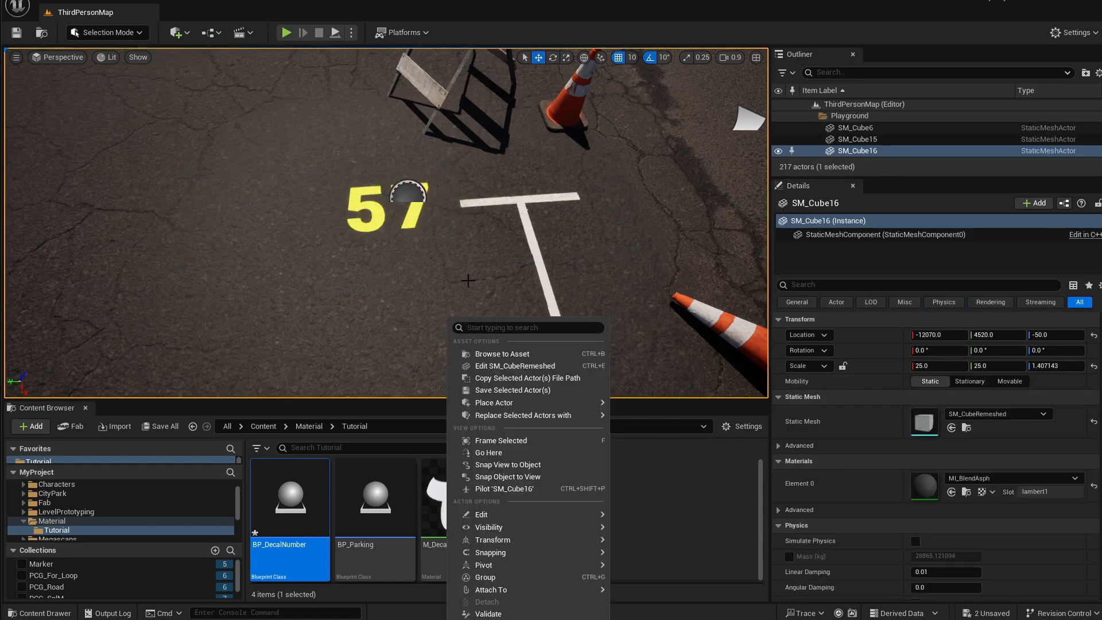
pyautogui.click(467, 284)
pyautogui.press('g')
pyautogui.moveTo(464, 255); pyautogui.dragTo(514, 242, button='right')
pyautogui.press('w')
pyautogui.press('w')
pyautogui.press('s')
pyautogui.click(406, 253)
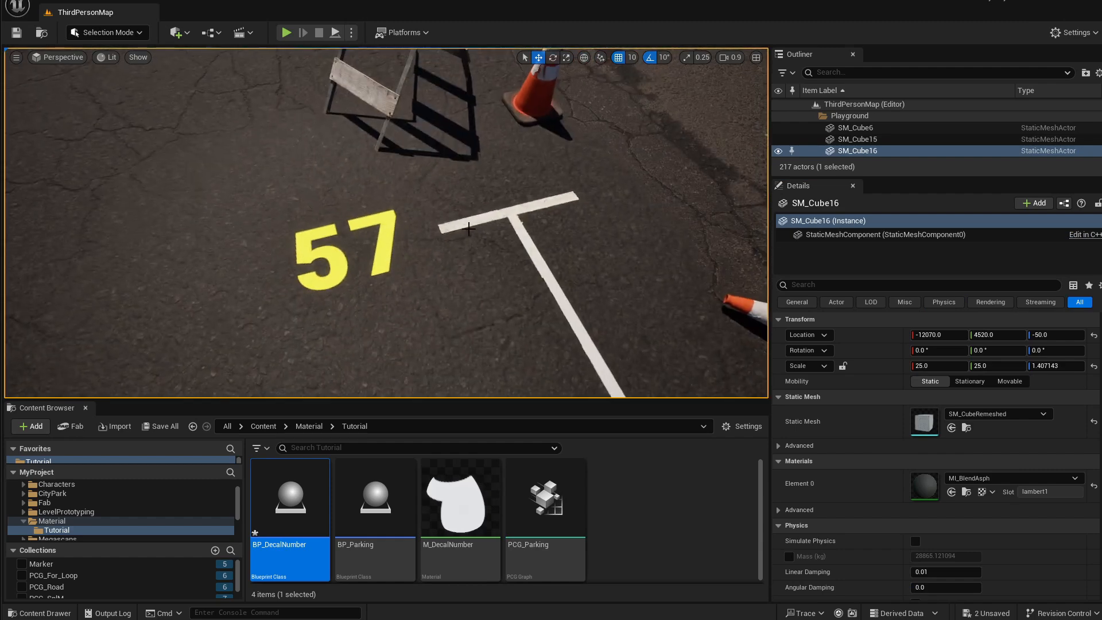
pyautogui.click(381, 229)
pyautogui.press('f')
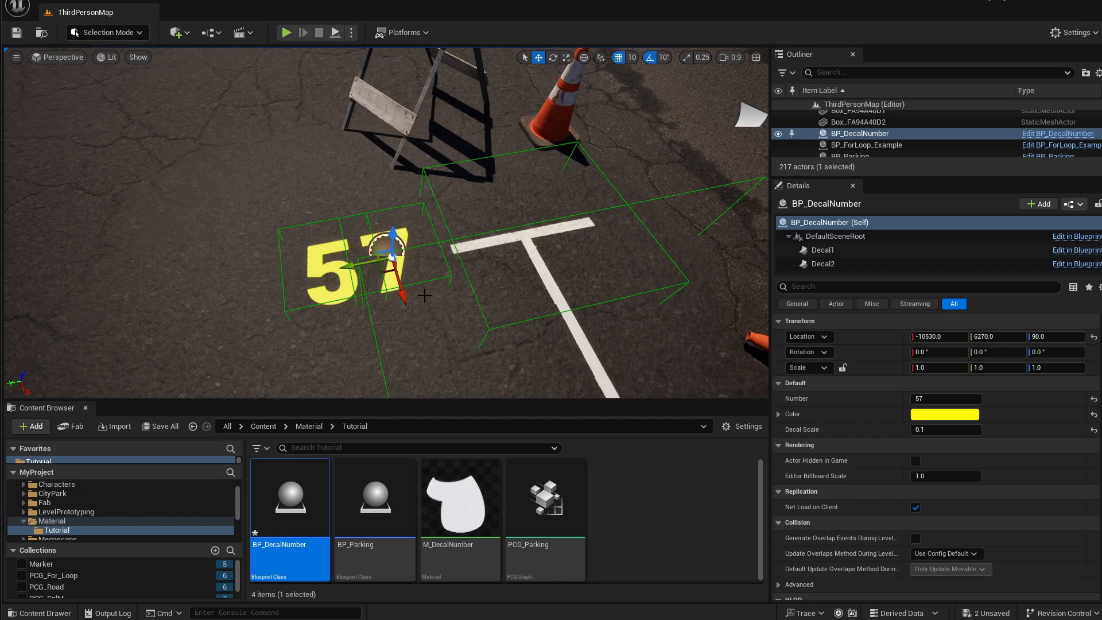
# Examine the scaled 57 decal in the viewport from several angles.
pyautogui.moveTo(438, 291); pyautogui.dragTo(416, 273, button='right')
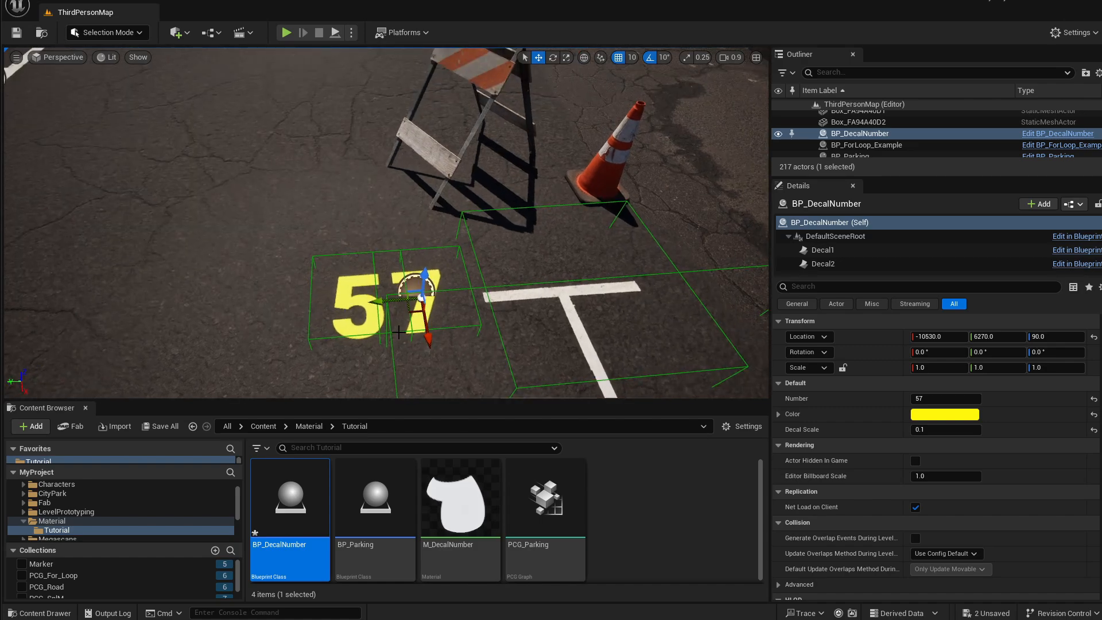
pyautogui.moveTo(447, 307); pyautogui.dragTo(492, 312, button='right')
pyautogui.press('s')
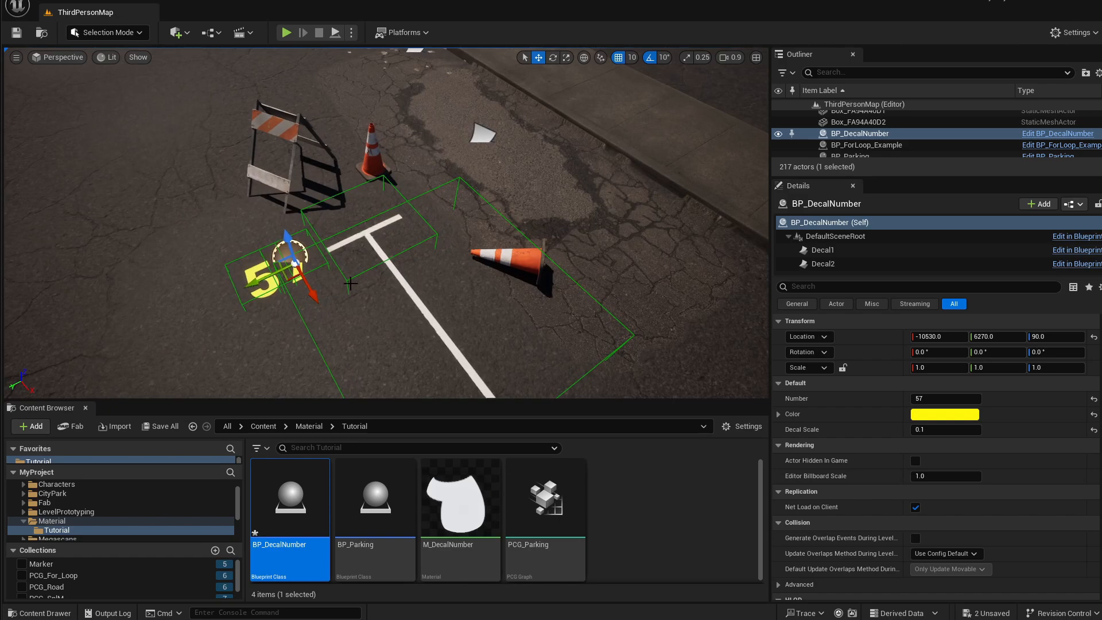
pyautogui.press('w')
pyautogui.moveTo(438, 284); pyautogui.dragTo(437, 256, button='right')
pyautogui.press('d')
pyautogui.press('a')
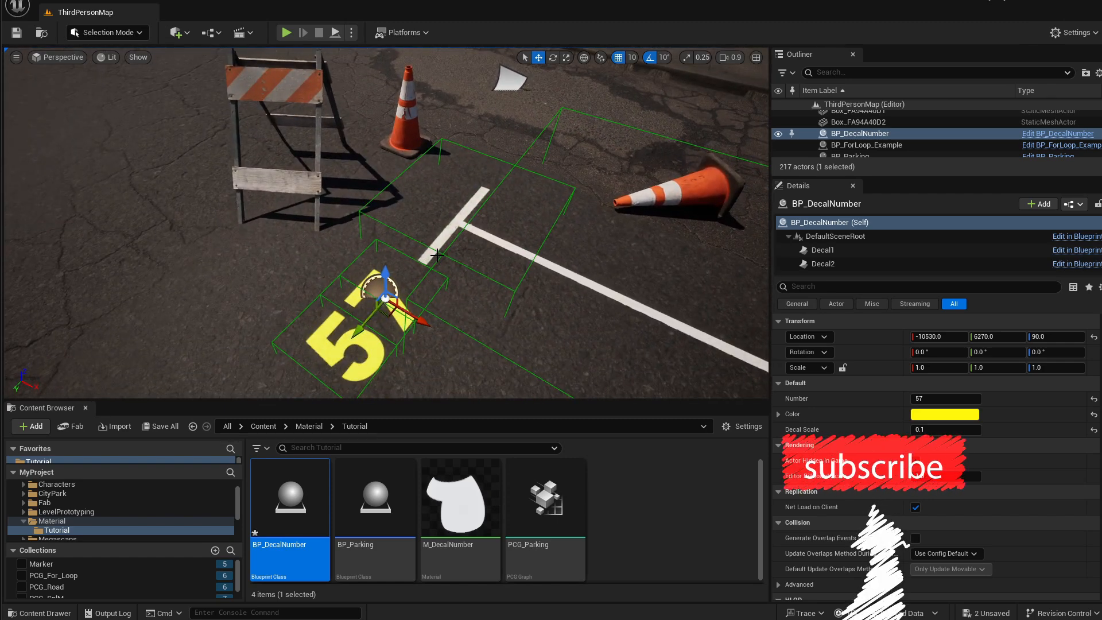
pyautogui.moveTo(438, 255); pyautogui.dragTo(383, 265, button='right')
pyautogui.scroll(-5, 433, 279)
pyautogui.scroll(-3, 367, 271)
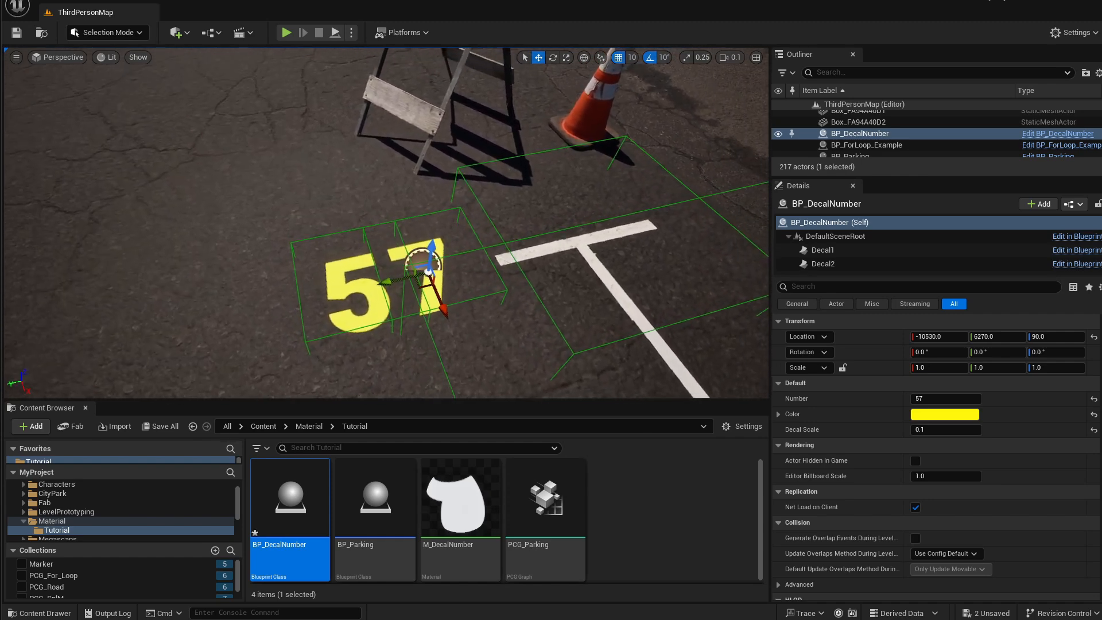
pyautogui.moveTo(384, 265); pyautogui.dragTo(376, 265, button='right')
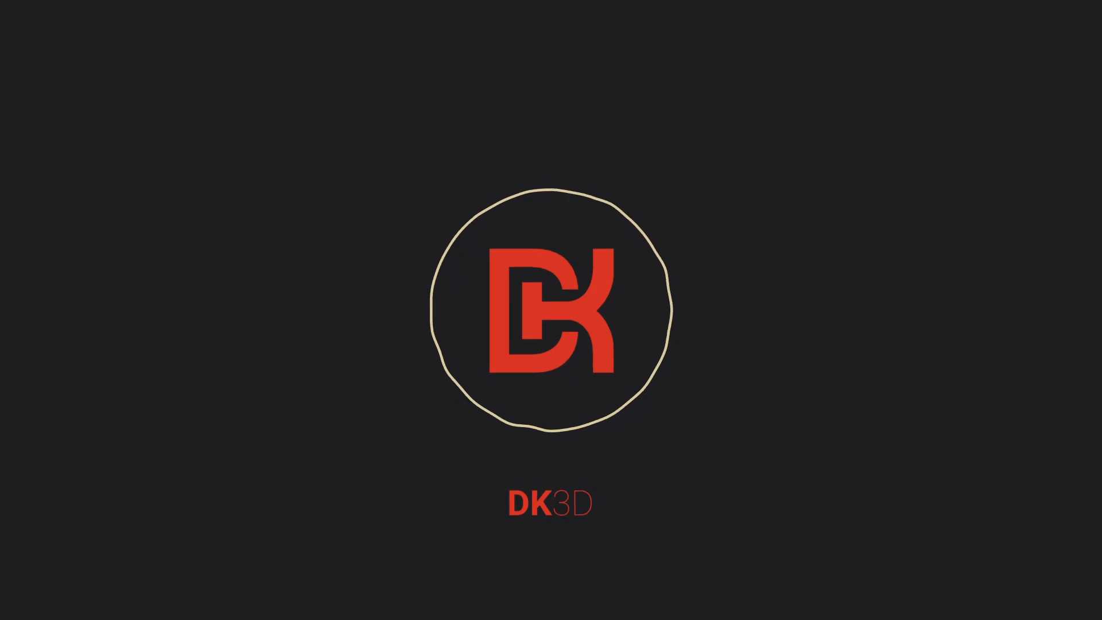